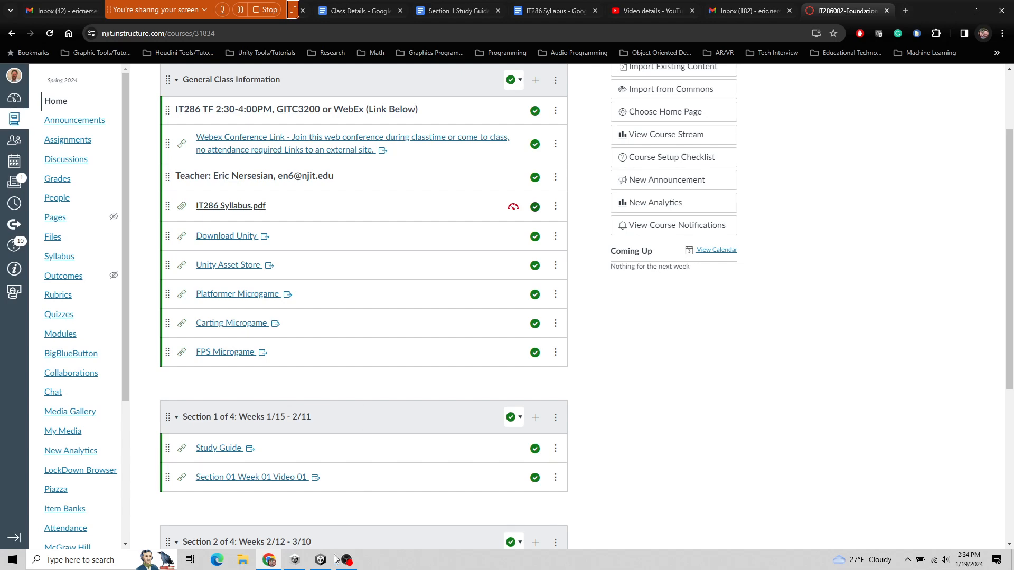
# - Switch to Unity Hub and check the installed editors and the official Unity releases available for installation
pyautogui.click(295, 560)
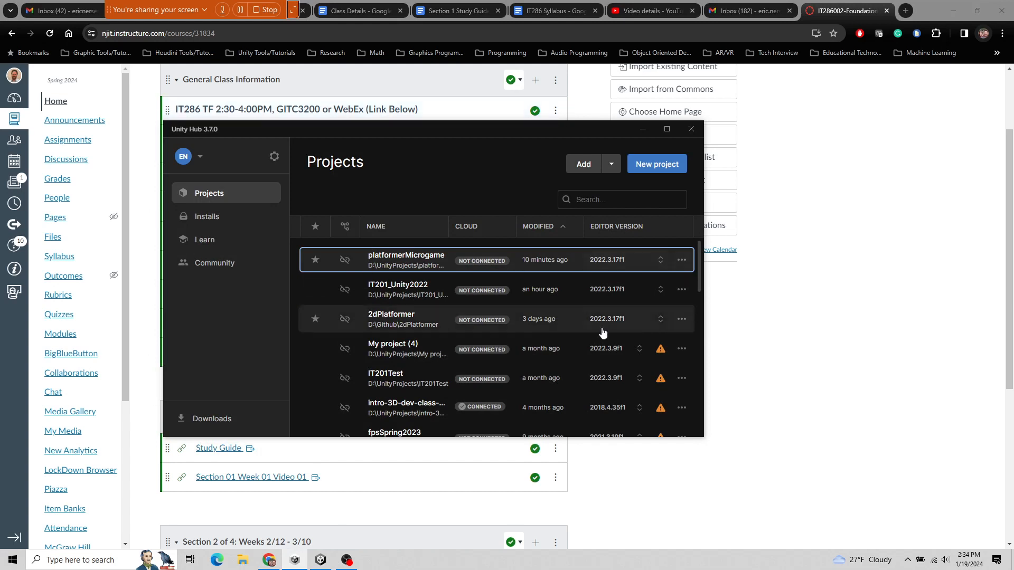
pyautogui.click(214, 217)
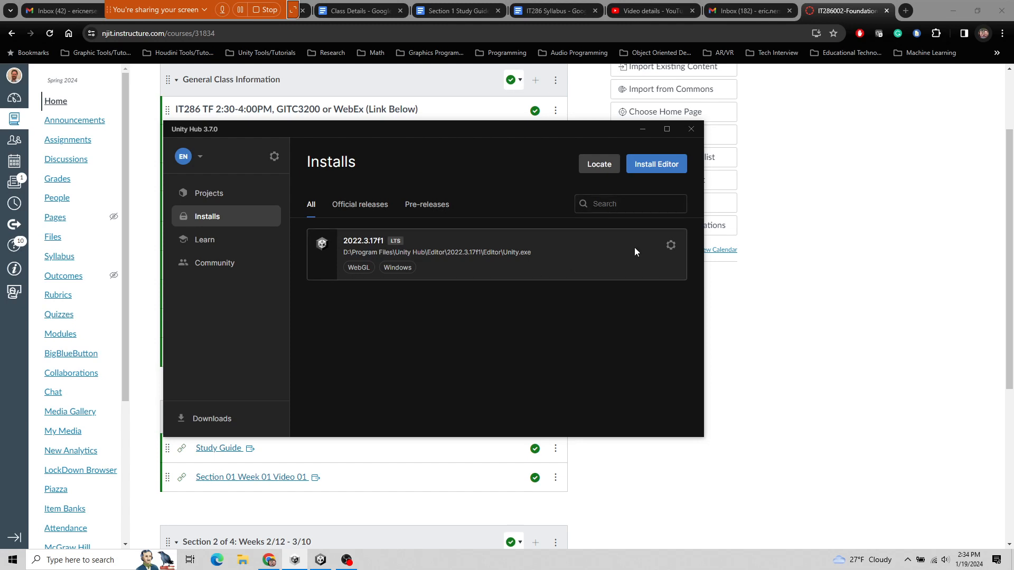
pyautogui.click(349, 206)
pyautogui.click(311, 204)
pyautogui.click(656, 164)
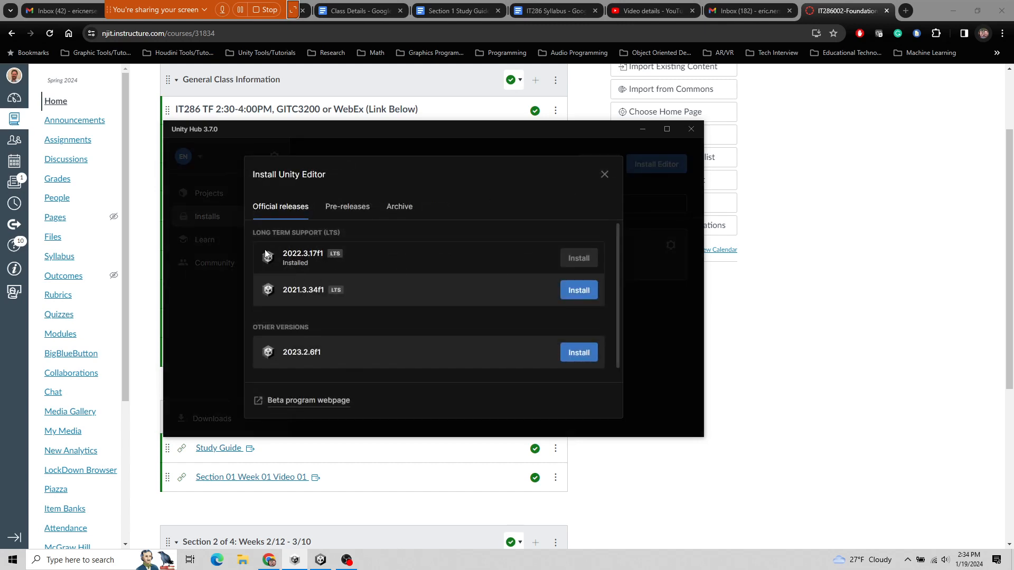
pyautogui.click(605, 174)
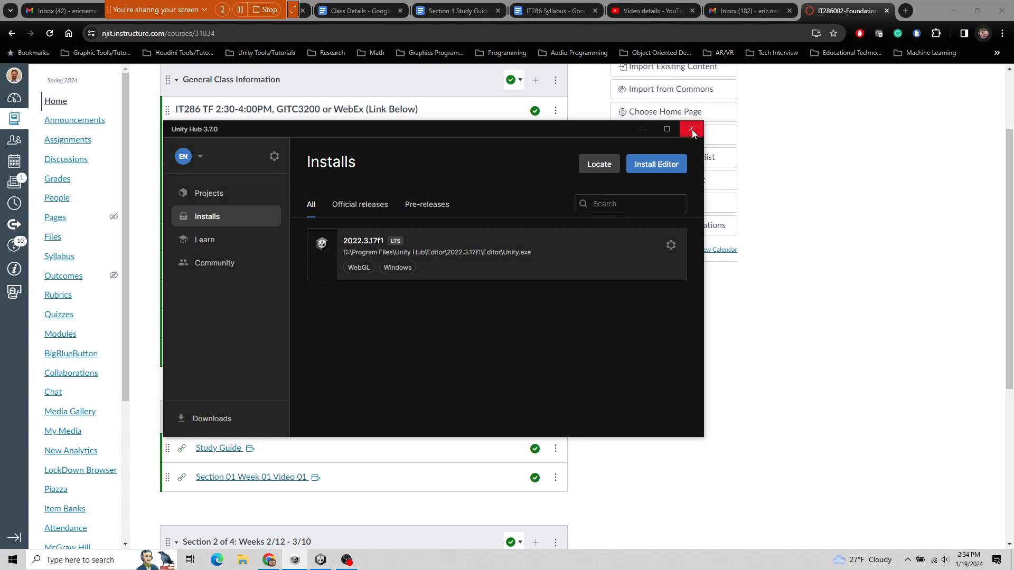
pyautogui.click(222, 196)
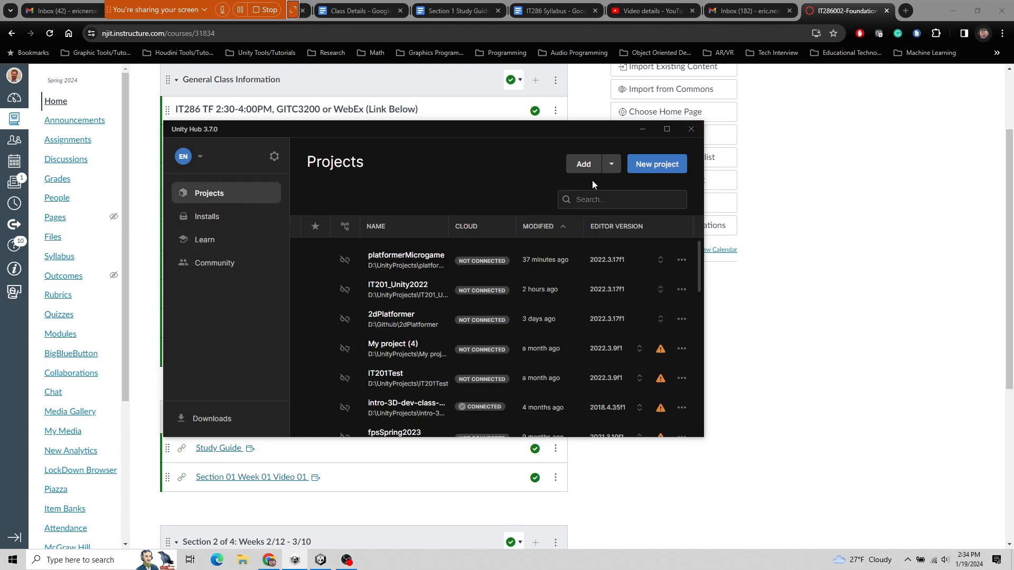
pyautogui.click(661, 167)
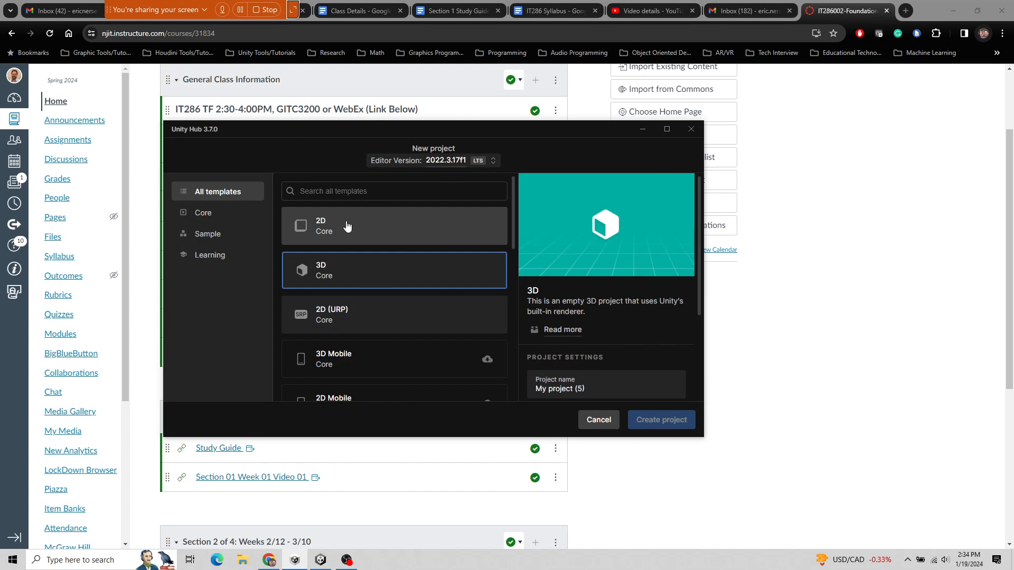
pyautogui.click(343, 240)
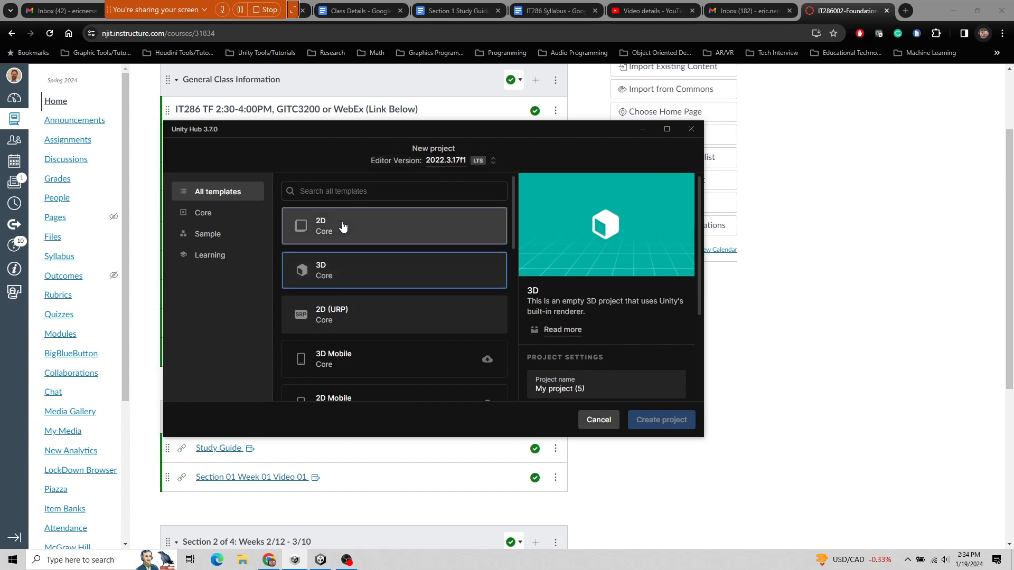
pyautogui.scroll(-3, 626, 333)
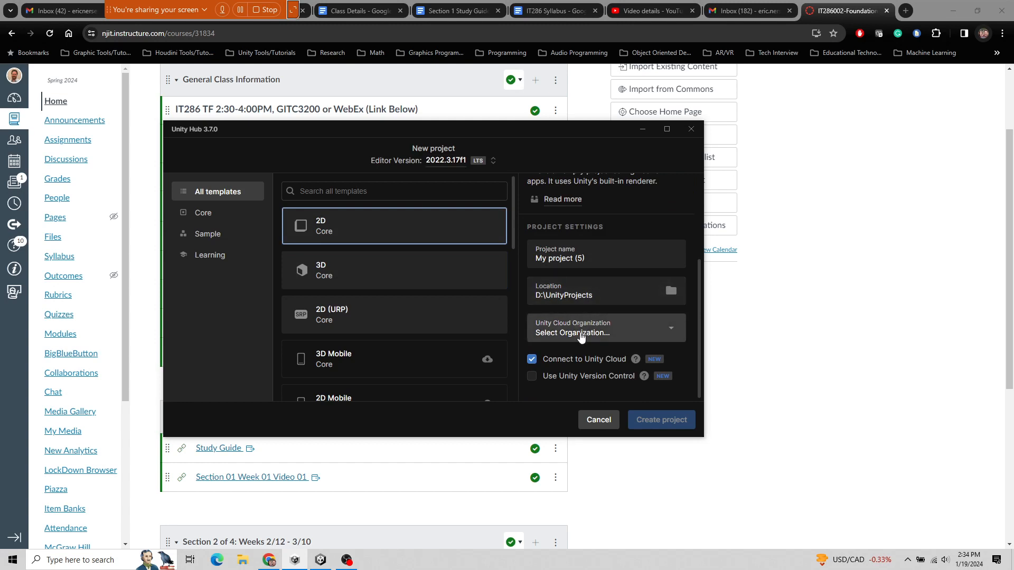
pyautogui.click(581, 336)
pyautogui.click(550, 358)
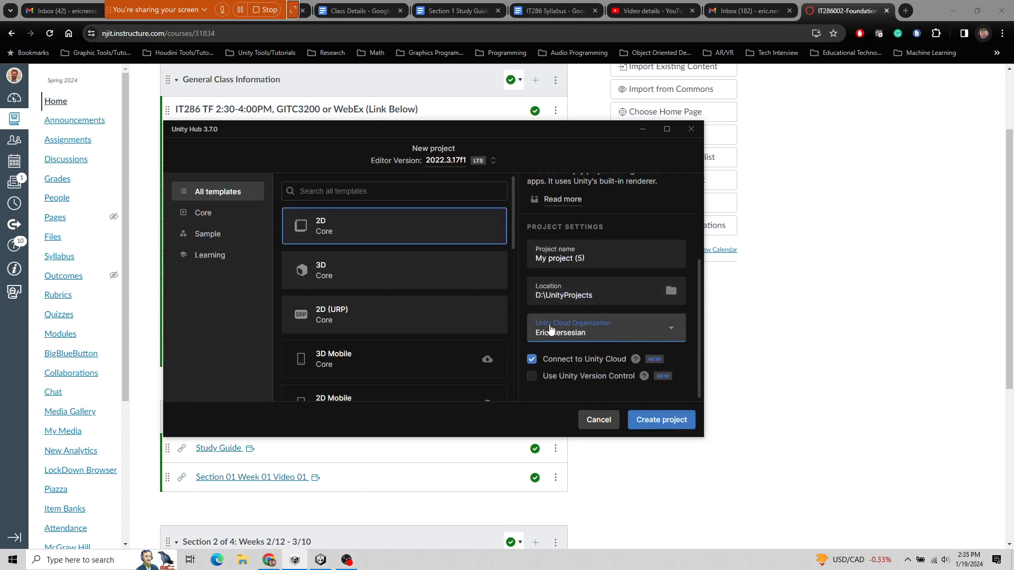
pyautogui.click(552, 262)
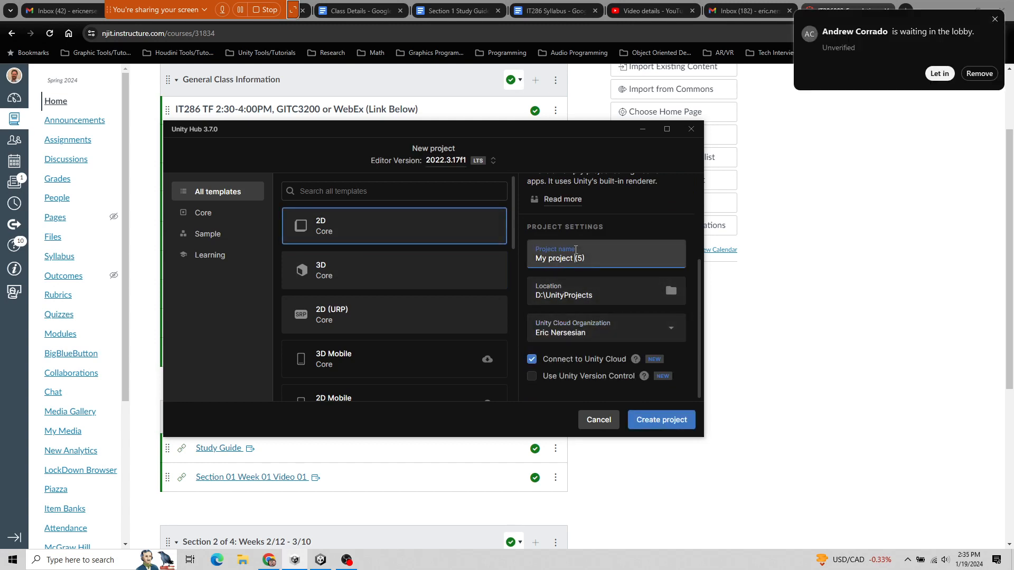
pyautogui.click(940, 74)
pyautogui.click(600, 256)
pyautogui.moveTo(600, 256); pyautogui.dragTo(521, 264)
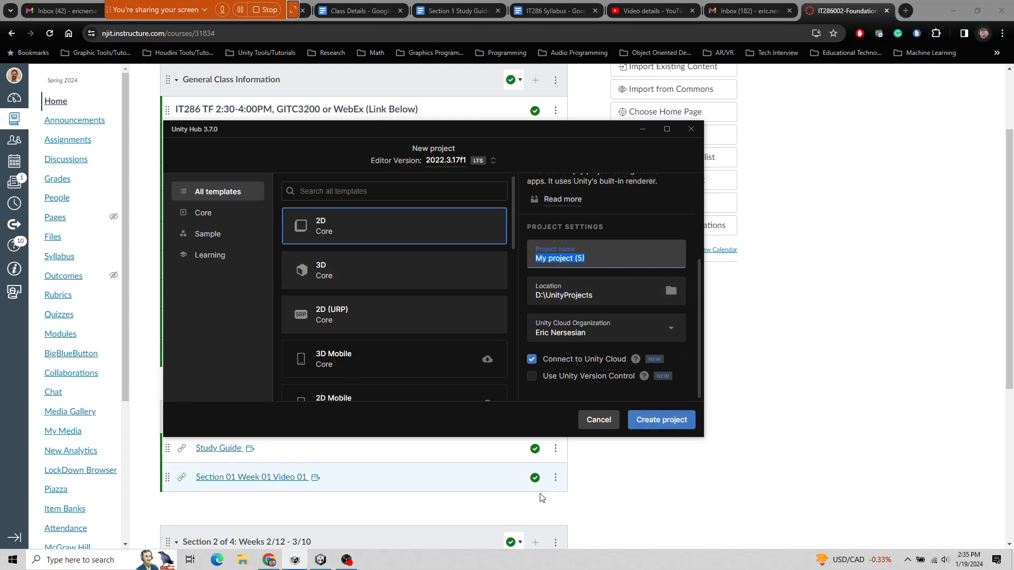
pyautogui.click(599, 421)
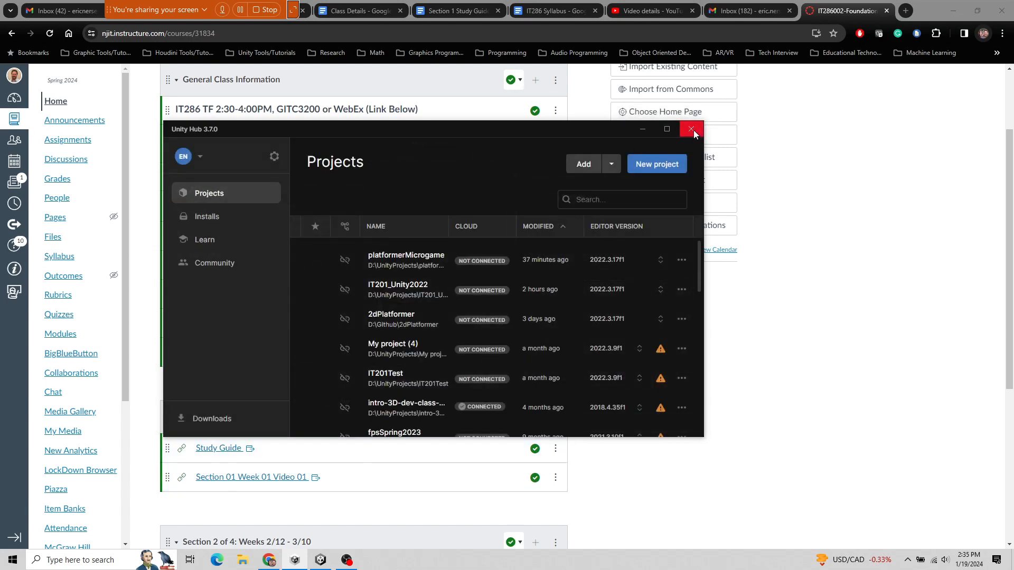
# - Switch to the Unity editor with the platformerMicrogame project and open the Package Manager
pyautogui.click(321, 560)
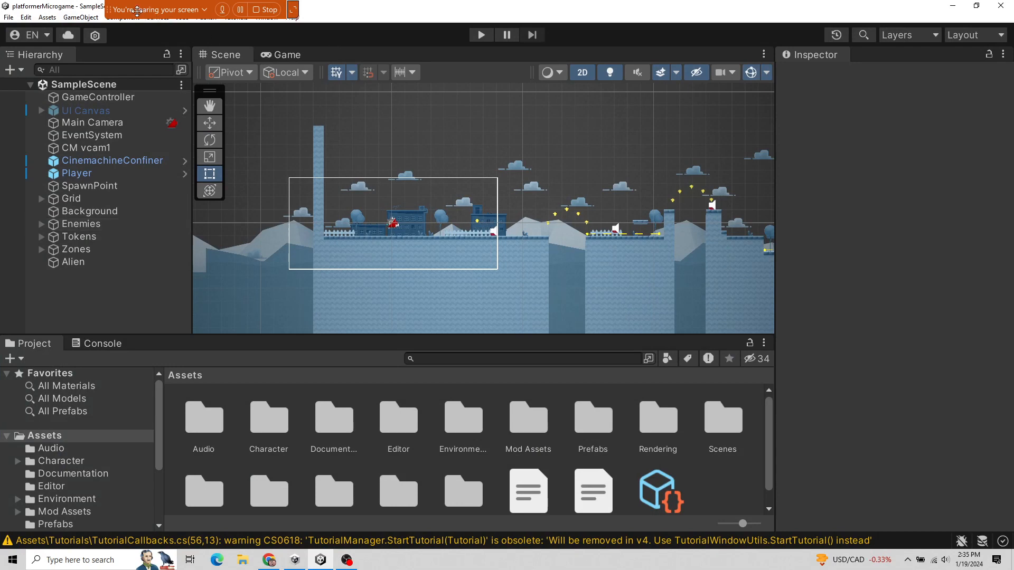
pyautogui.click(260, 19)
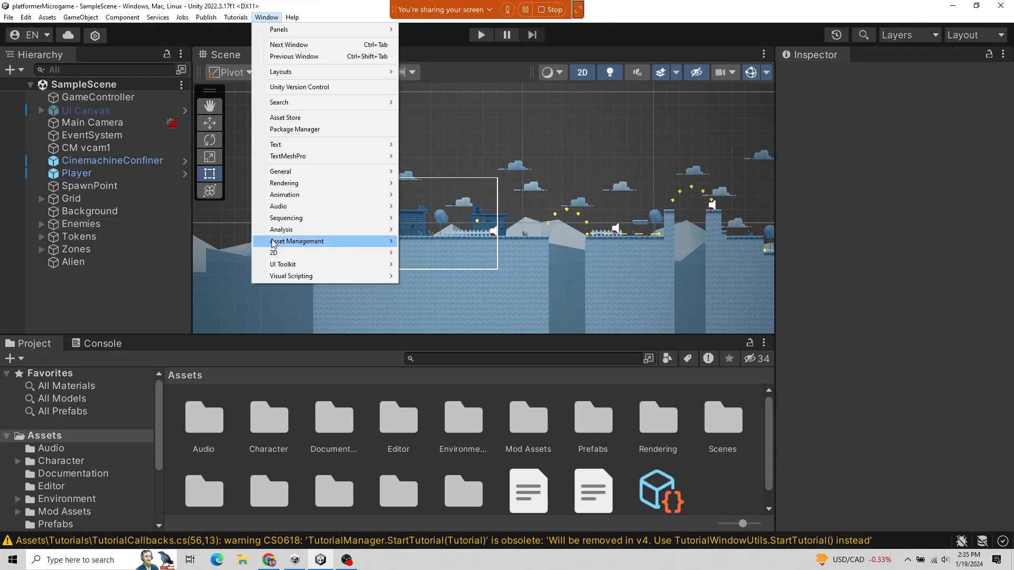
pyautogui.click(294, 130)
# - Switch to the browser and open the Platformer Microgame page on the Unity Asset Store from the course page
pyautogui.hotkey('alt', 'Tab')
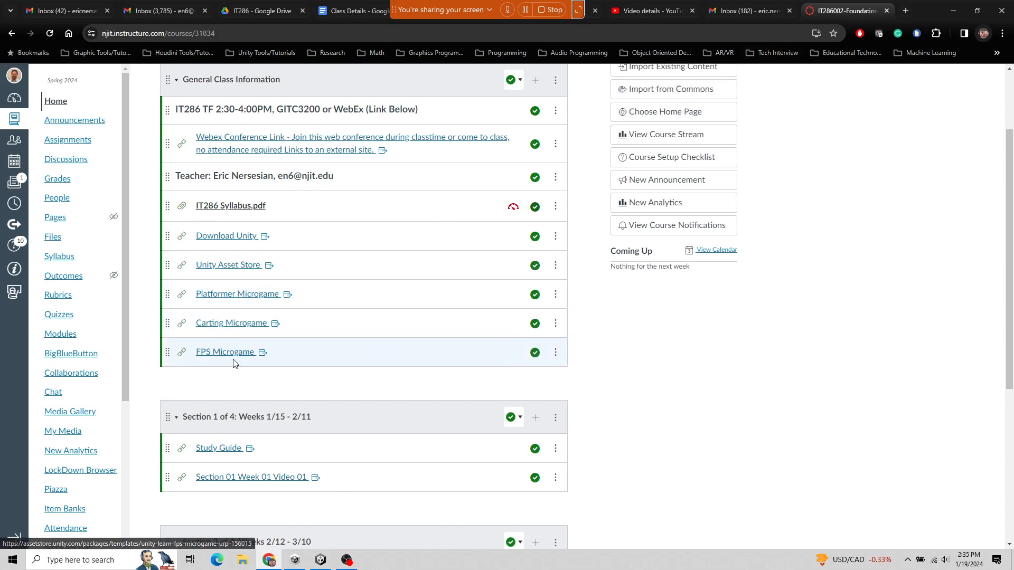
pyautogui.middleClick(239, 294)
pyautogui.click(841, 15)
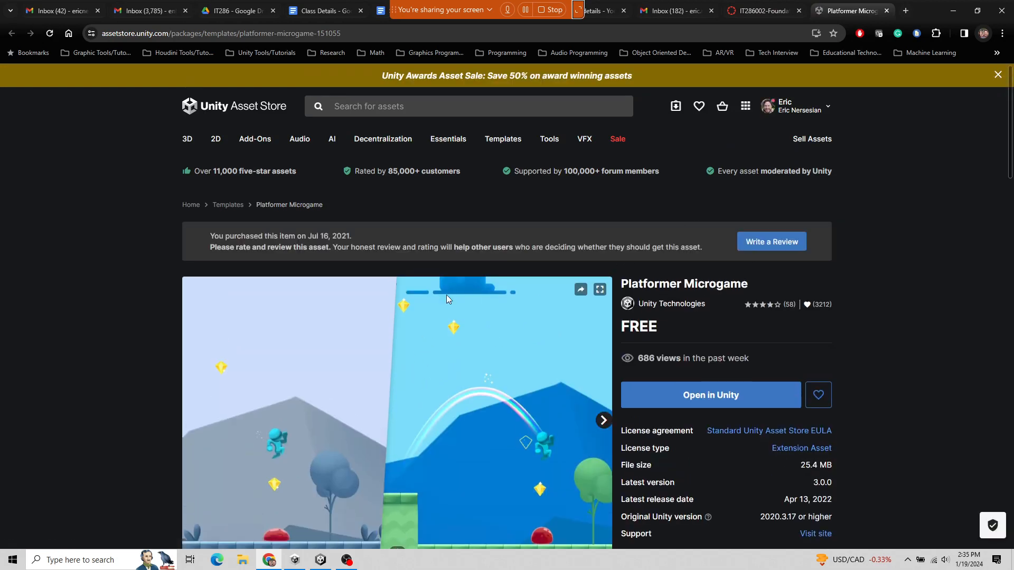
pyautogui.scroll(-1, 293, 277)
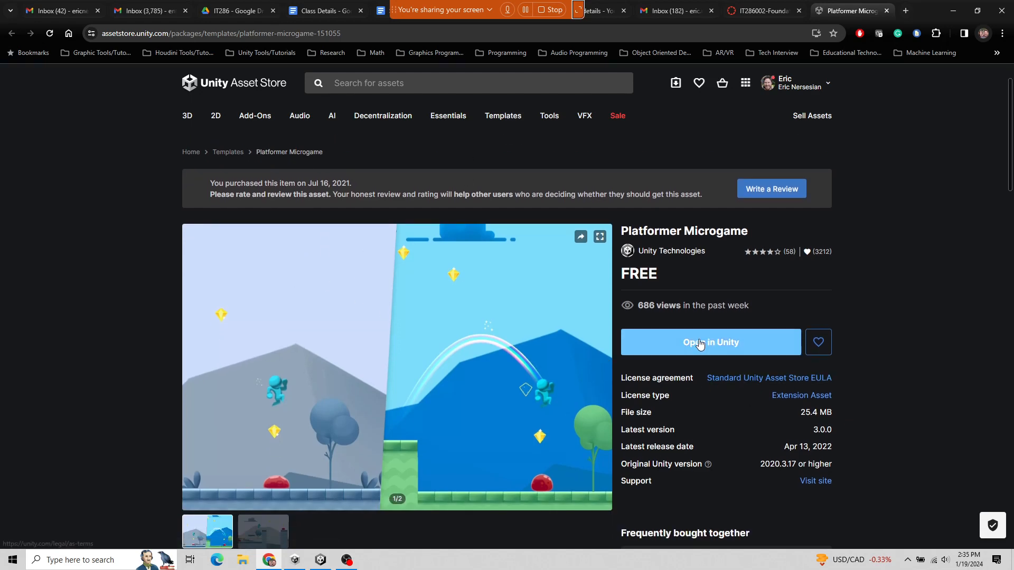
# - Switch back to the Unity editor and list the My Assets packages in the Package Manager
pyautogui.click(321, 560)
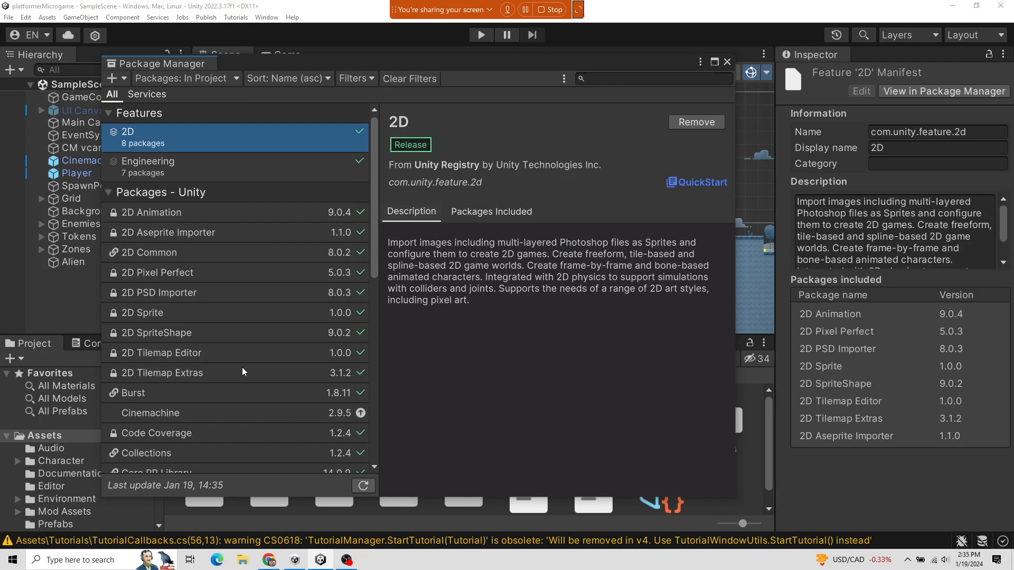
pyautogui.click(200, 80)
pyautogui.click(174, 121)
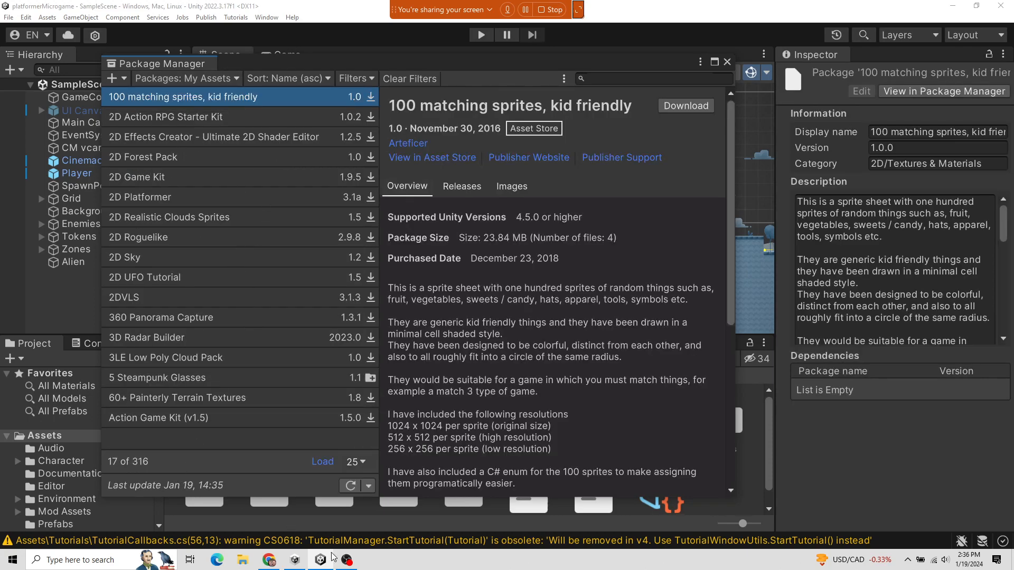
# - Open the Platformer Microgame asset in Unity from its browser store page, and close the Package Manager after viewing it
pyautogui.click(269, 560)
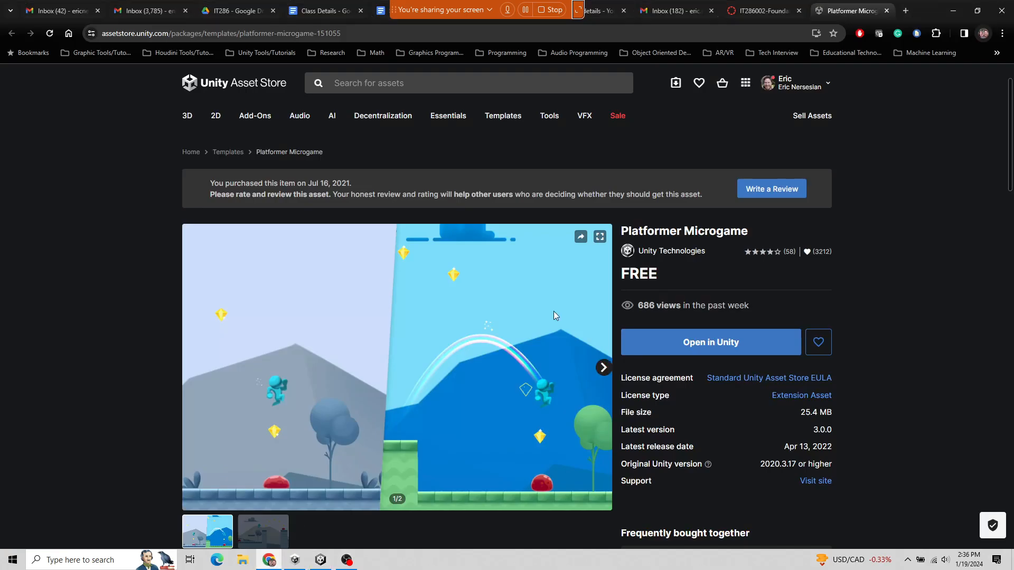
pyautogui.click(685, 340)
pyautogui.click(561, 131)
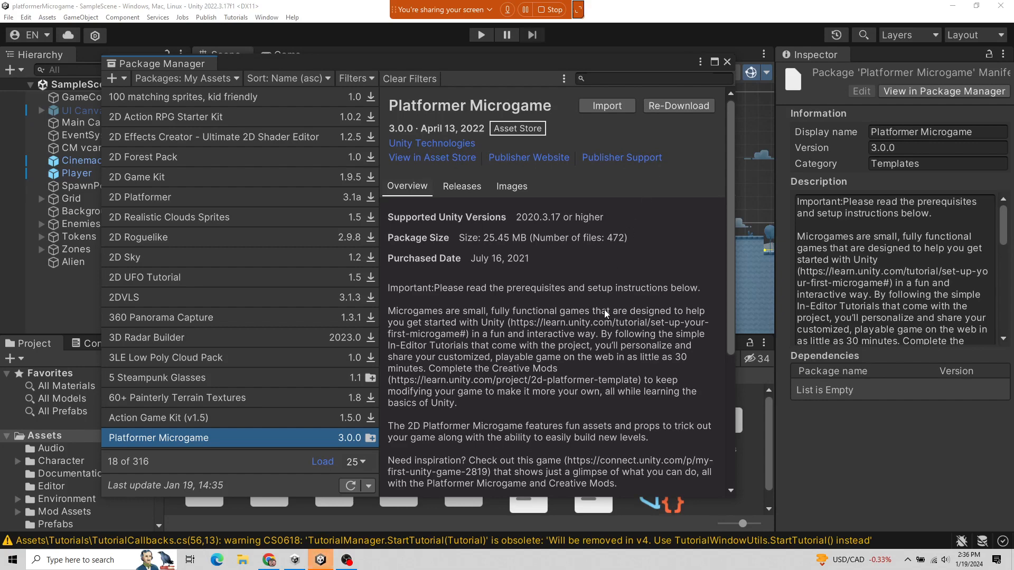
pyautogui.moveTo(306, 66); pyautogui.dragTo(452, 62)
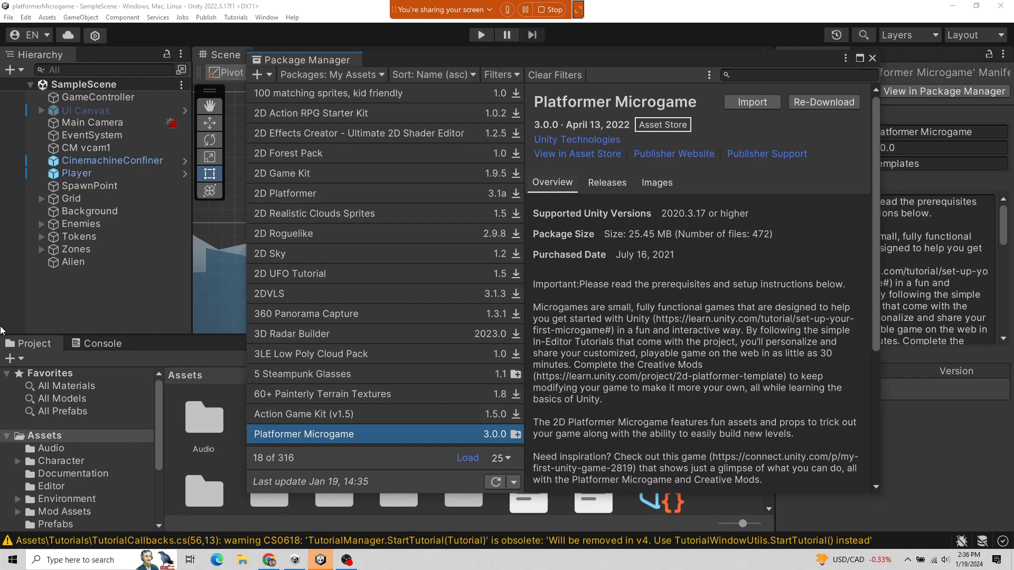
pyautogui.click(872, 59)
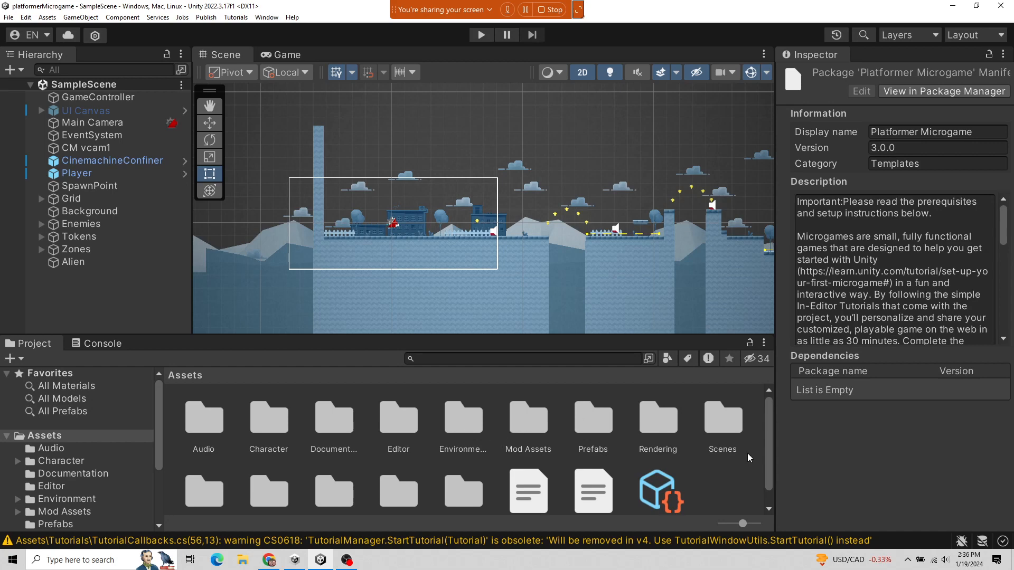
# - Show the contents of the Scenes folder under Assets and make the Project window taller
pyautogui.scroll(-1, 752, 464)
pyautogui.scroll(1, 752, 463)
pyautogui.scroll(-4, 64, 468)
pyautogui.click(57, 447)
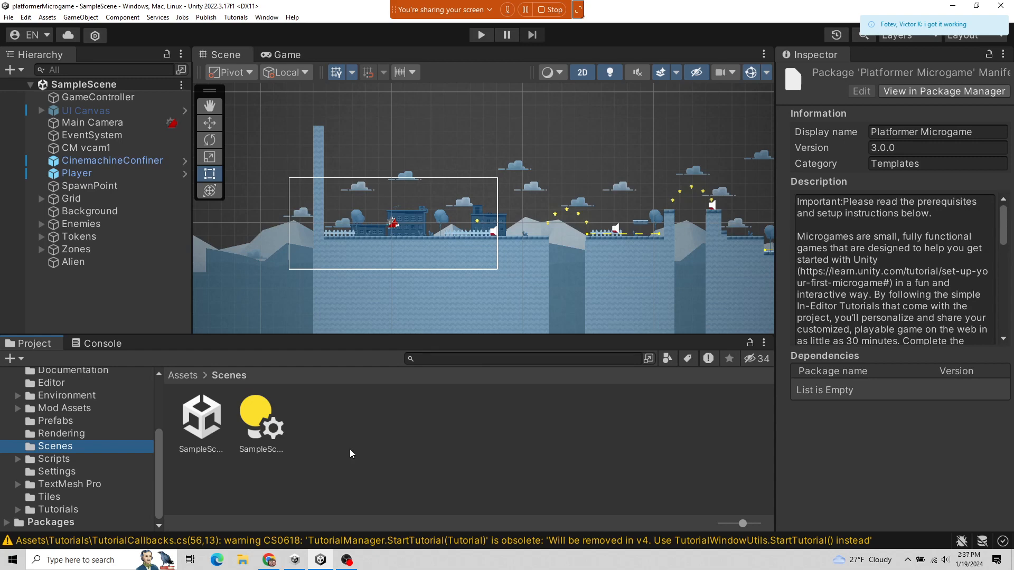
pyautogui.moveTo(180, 338); pyautogui.dragTo(180, 316)
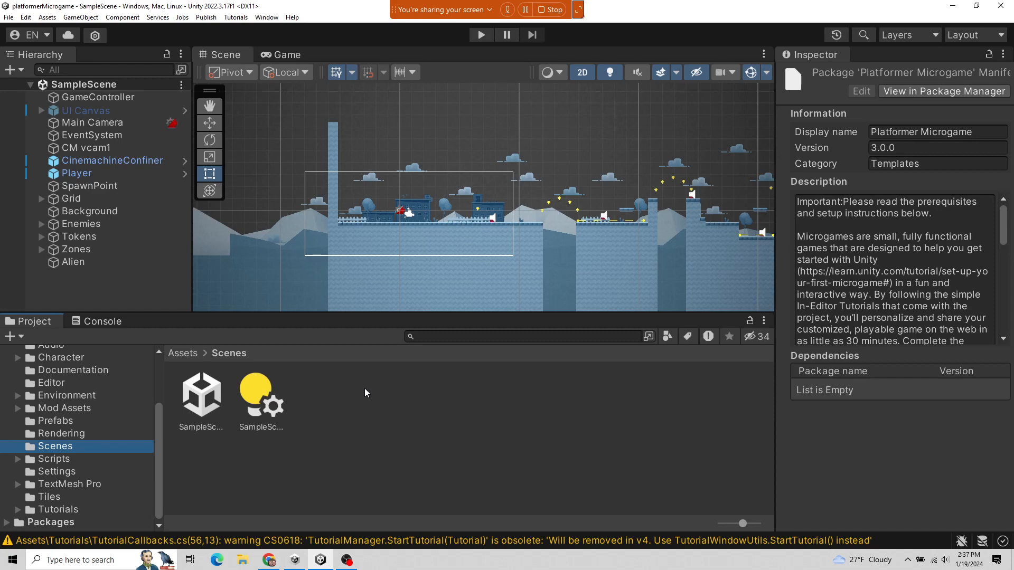
# - Check the signed-in account in Unity Hub, the Unity editor and the Asset Store page, ending back in the editor
pyautogui.click(295, 560)
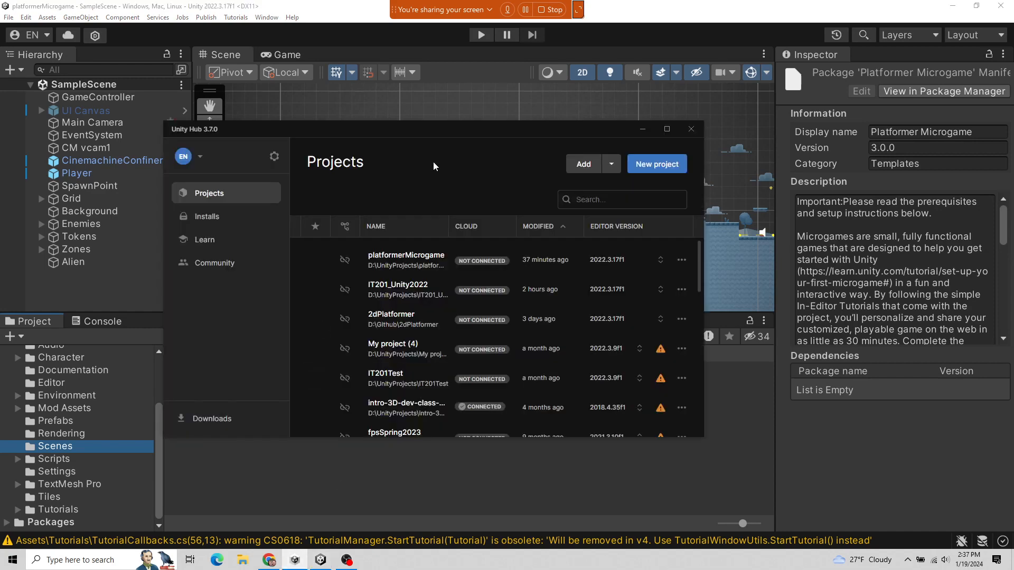
pyautogui.click(322, 561)
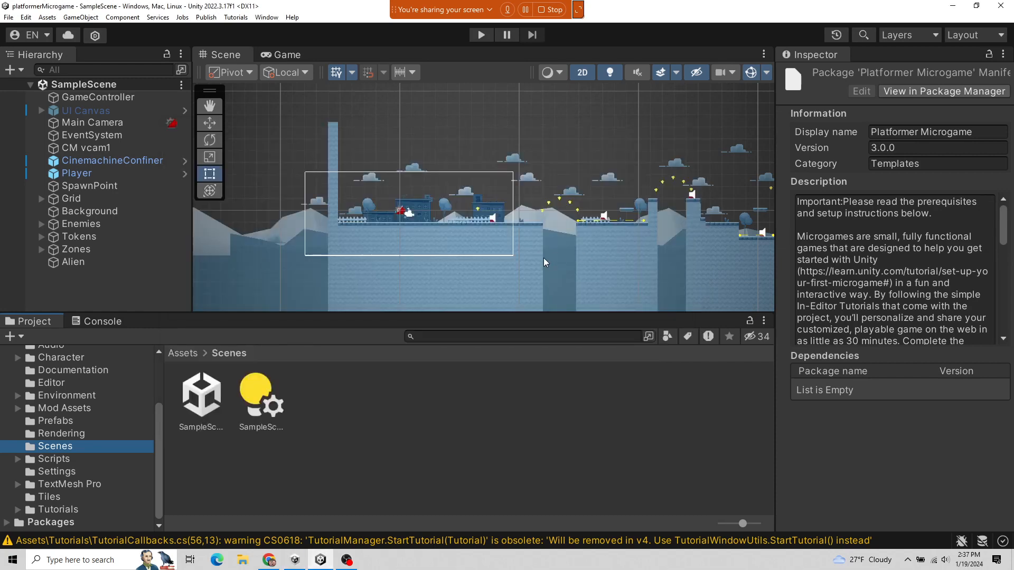
pyautogui.click(45, 36)
pyautogui.click(26, 37)
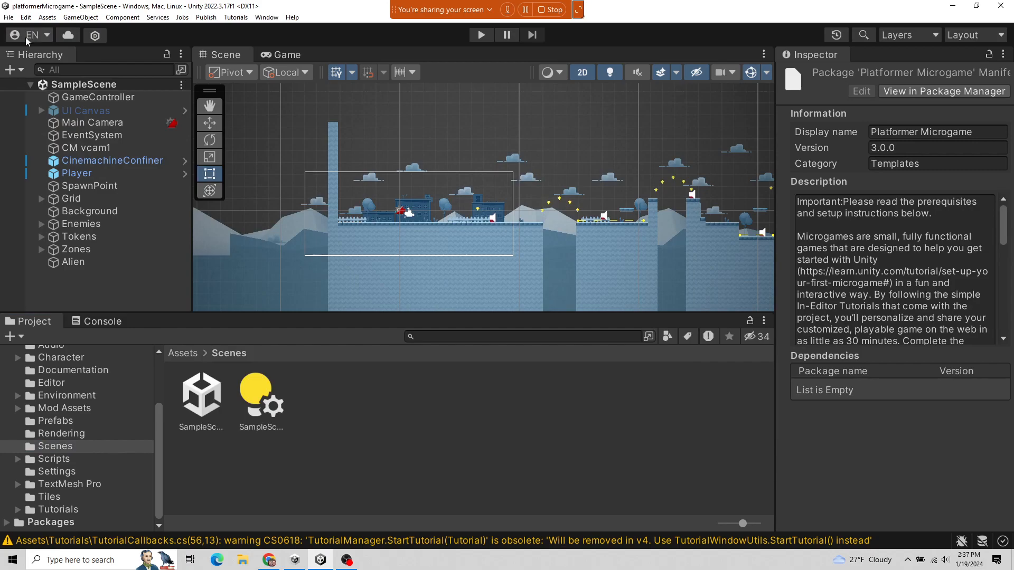
pyautogui.click(270, 561)
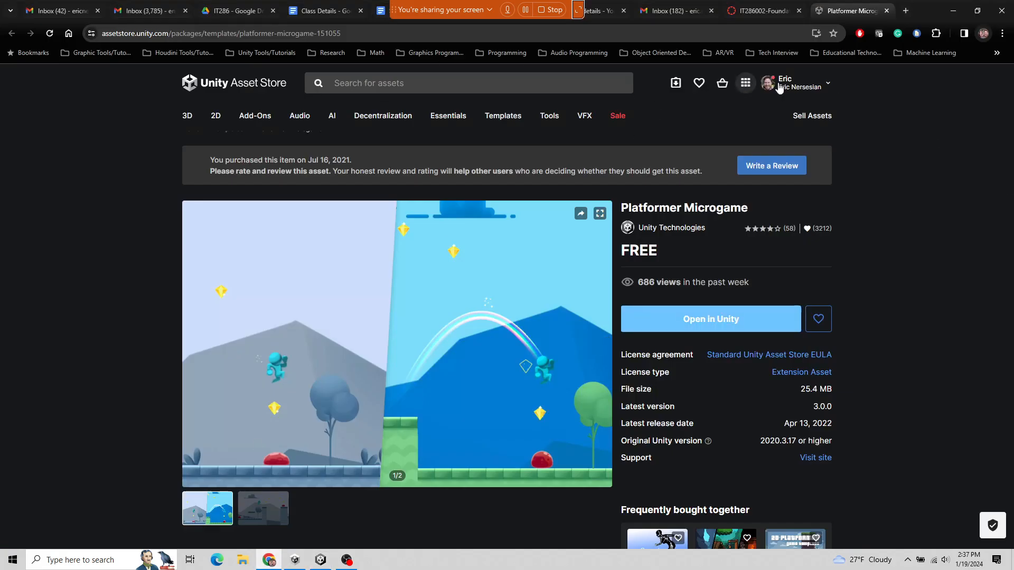
pyautogui.click(320, 560)
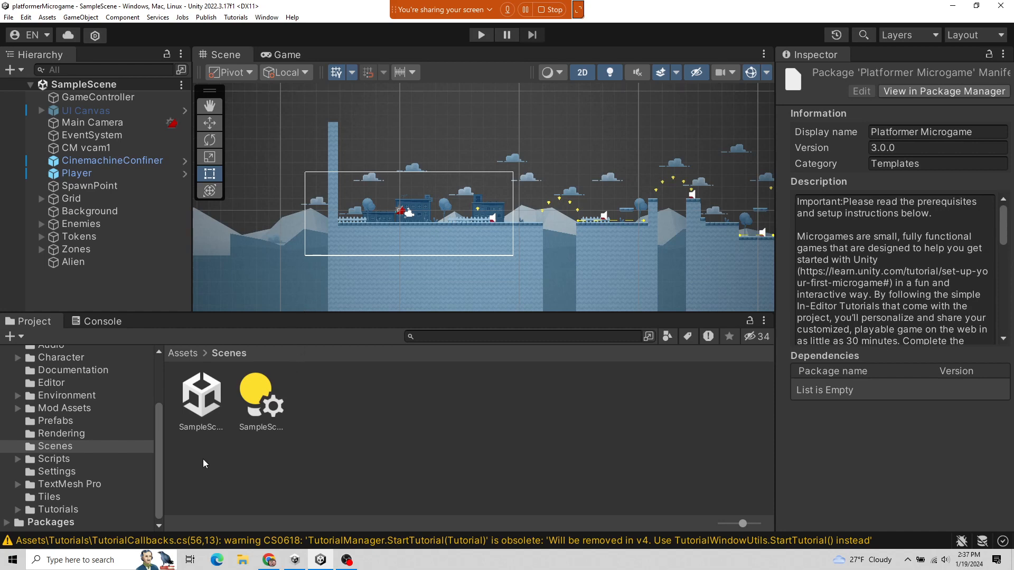
# - Bring the SampleScene asset from the Assets/Scenes folder into the Hierarchy
pyautogui.scroll(3, 55, 447)
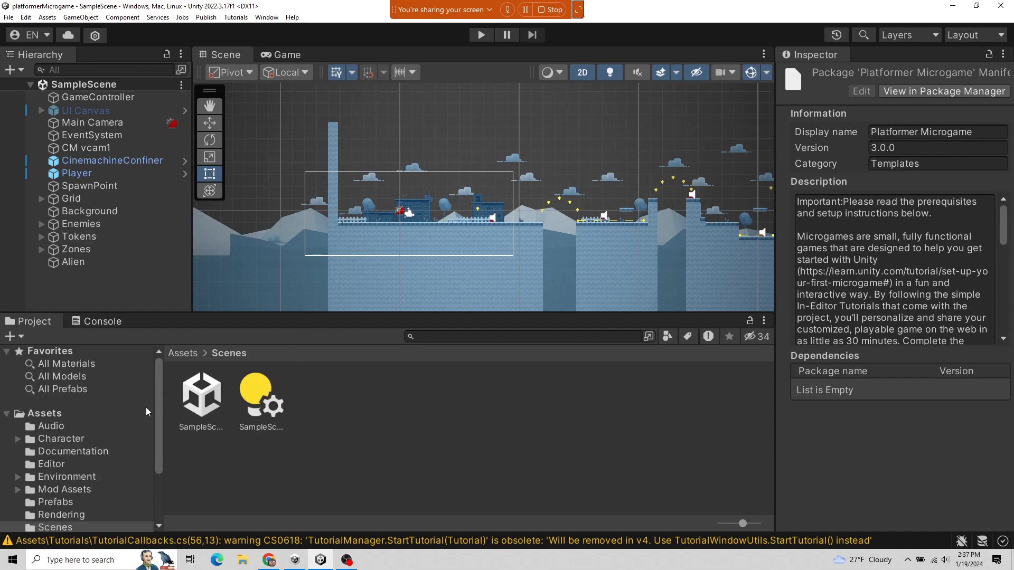
pyautogui.scroll(-3, 84, 490)
pyautogui.click(56, 482)
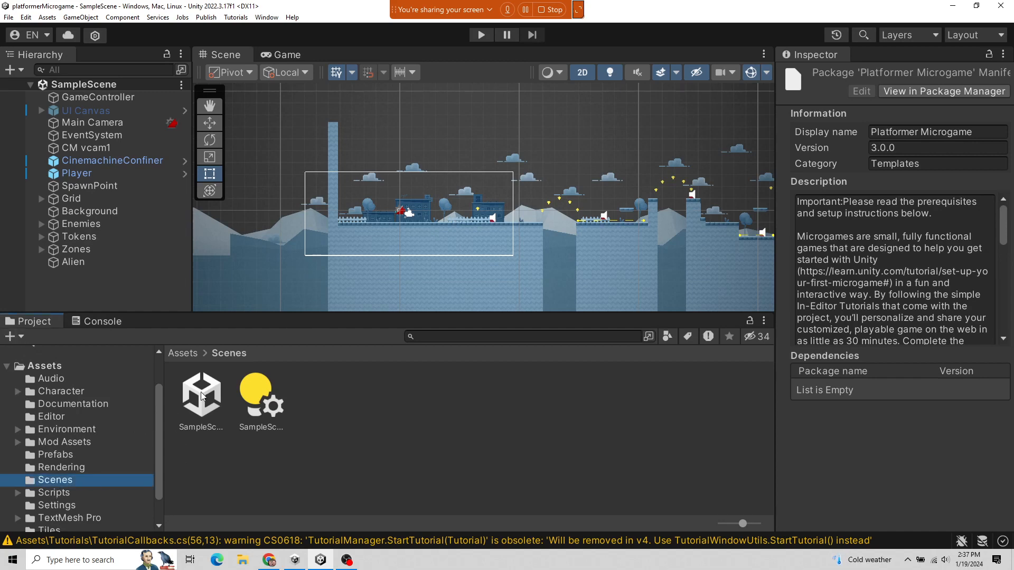
pyautogui.moveTo(202, 396); pyautogui.dragTo(31, 83)
pyautogui.click(30, 85)
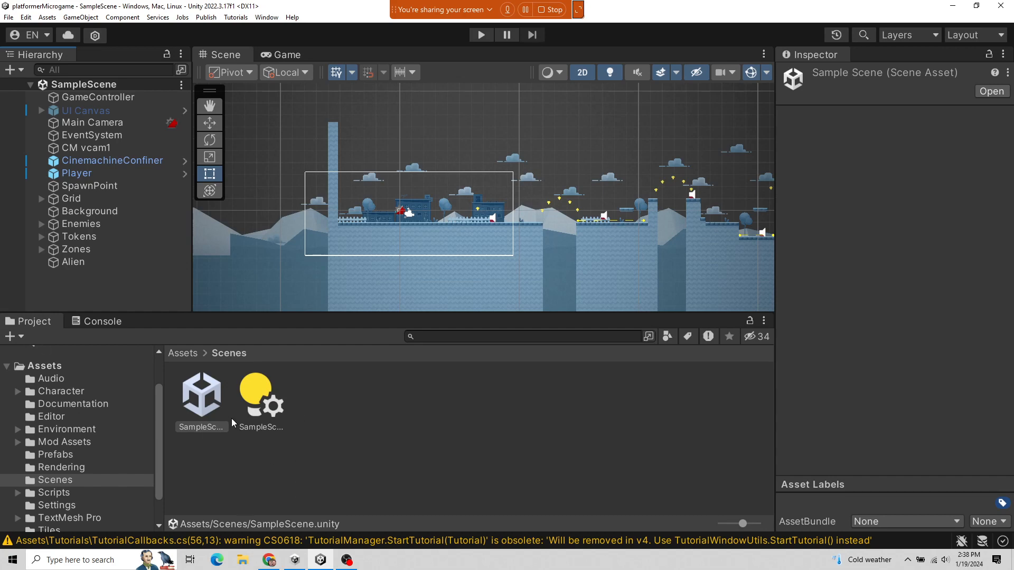
# - Check the Console messages and return to the Project window's Scenes folder
pyautogui.click(102, 322)
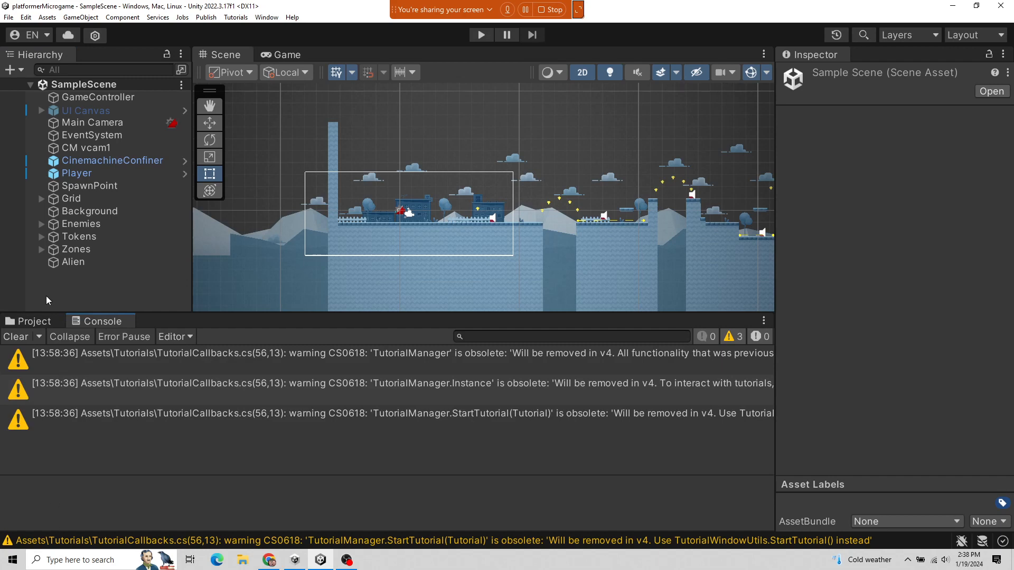
pyautogui.click(32, 321)
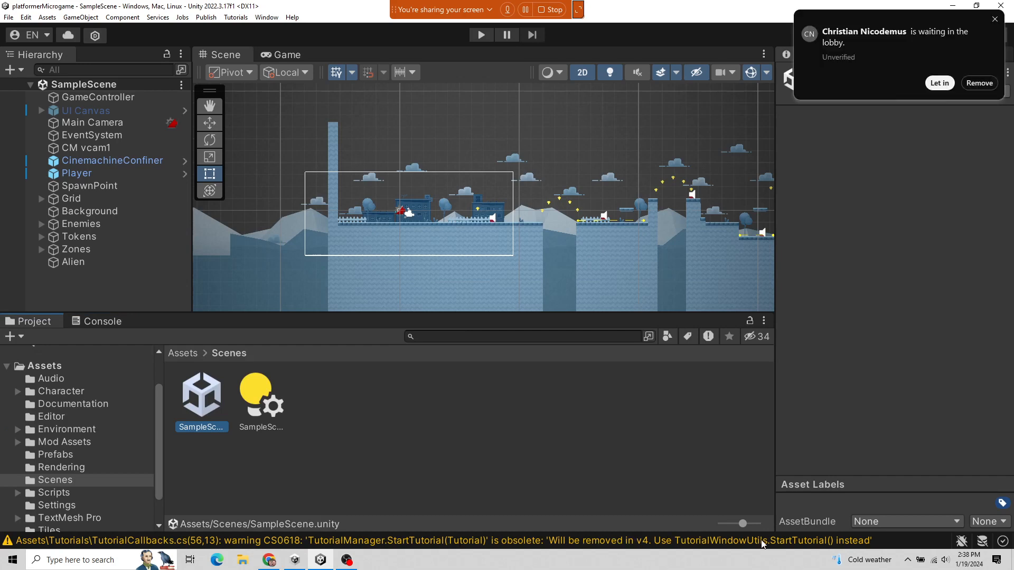
# - Admit the waiting participant to the meeting, check the Console messages and return to the Project window
pyautogui.click(939, 84)
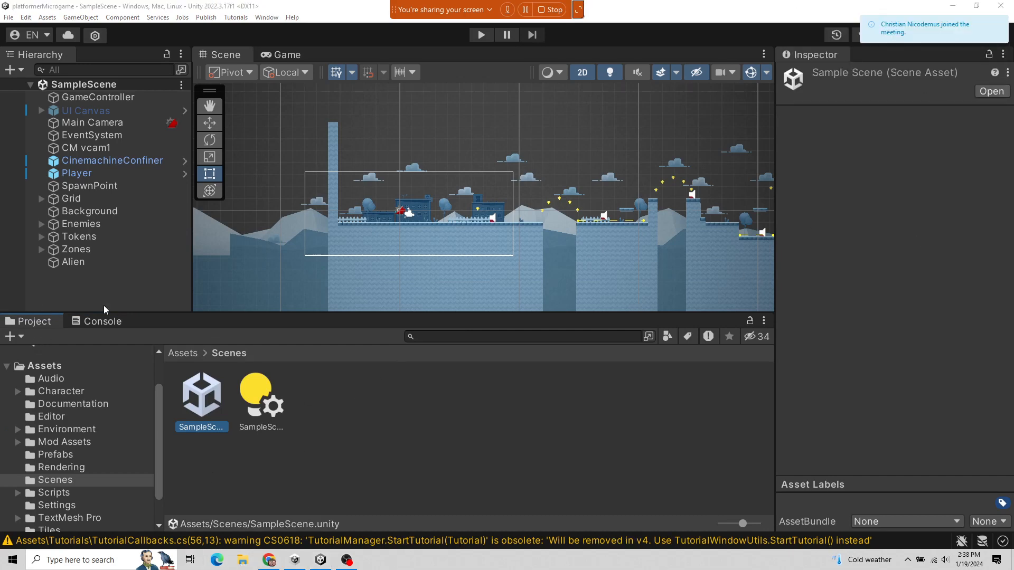
pyautogui.click(85, 322)
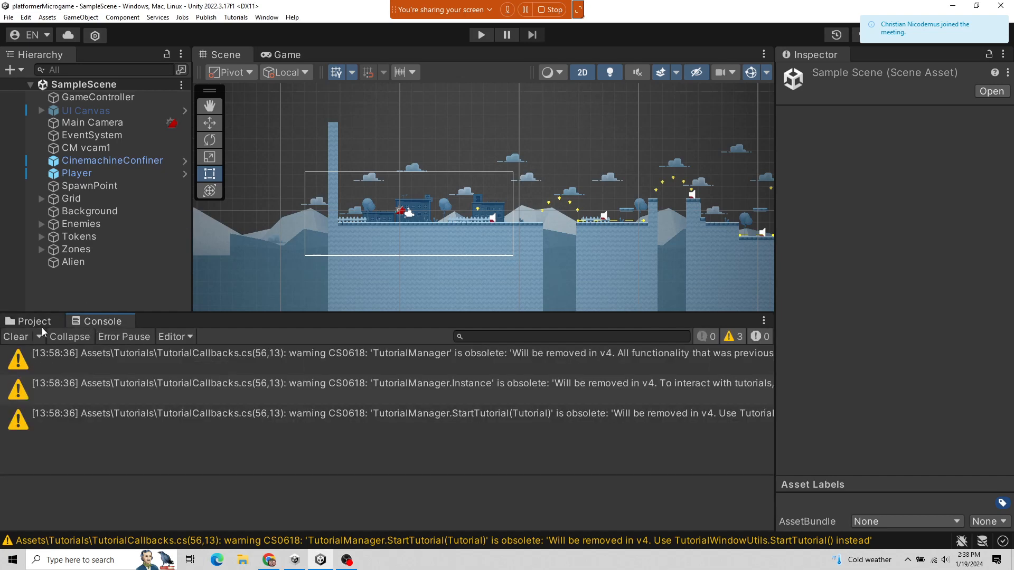
pyautogui.click(42, 328)
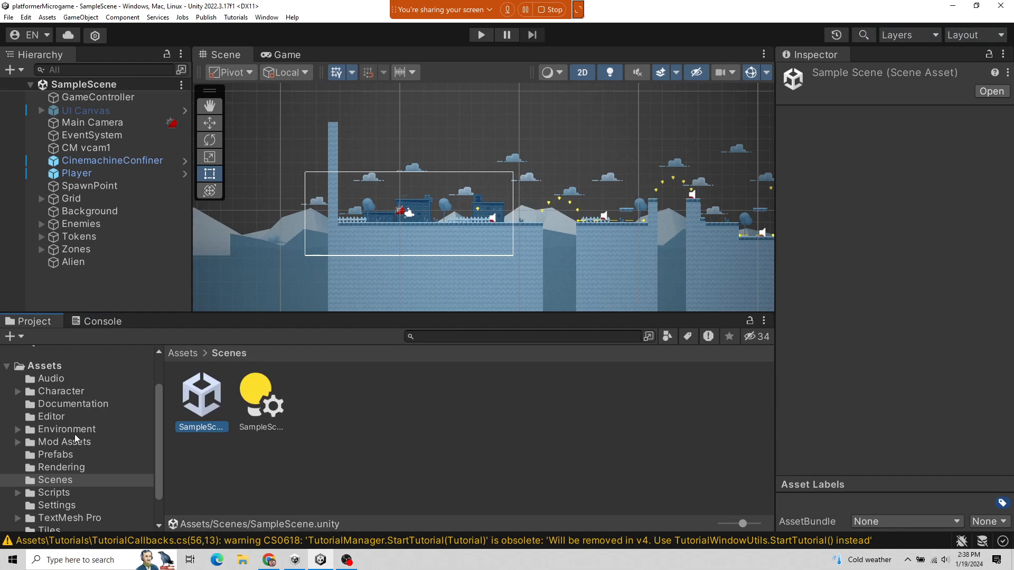
# - Show the Scenes folder in File Explorer and move the Explorer window clear of the Project folder tree
pyautogui.rightClick(63, 483)
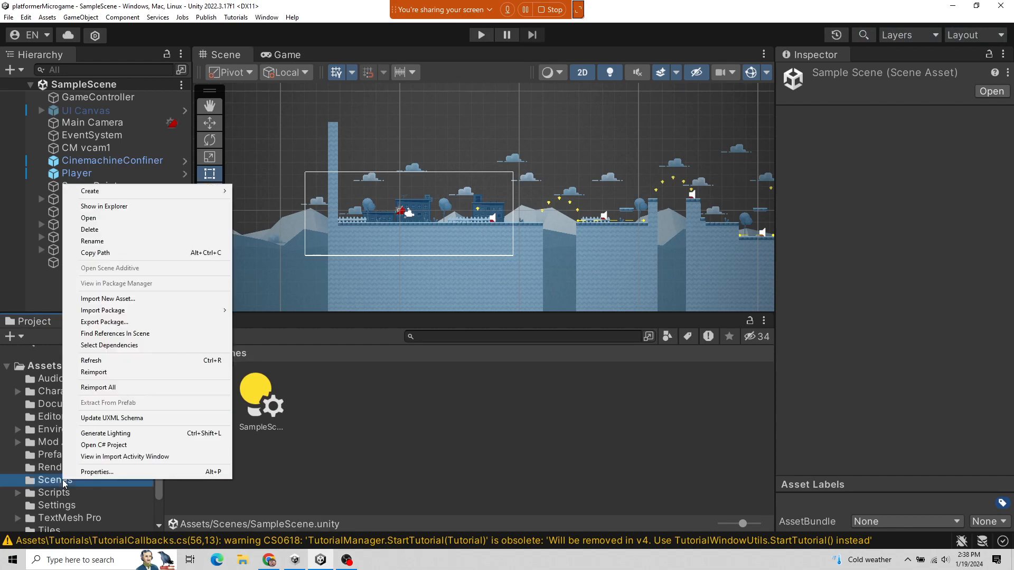
pyautogui.click(114, 206)
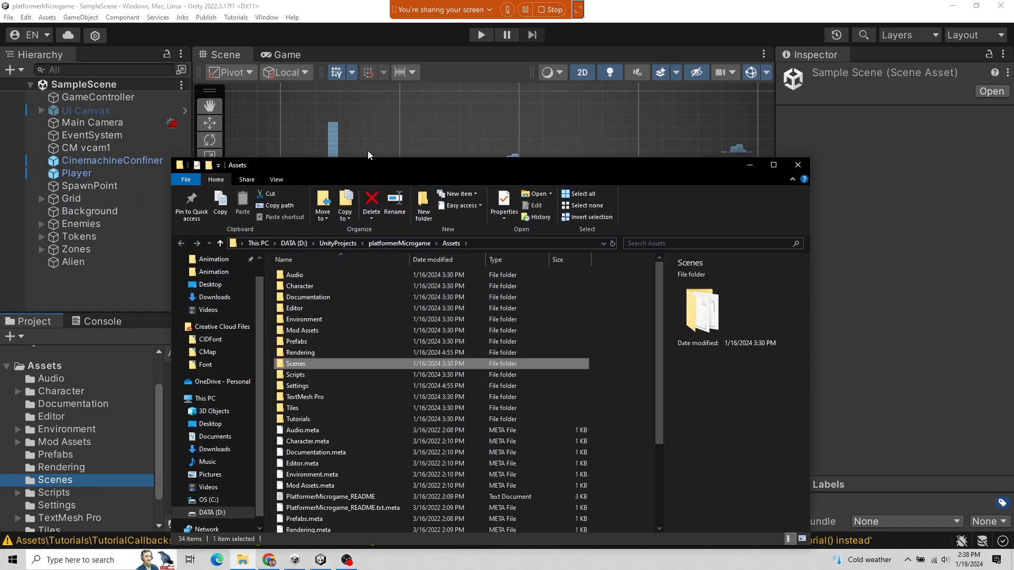
pyautogui.moveTo(368, 173); pyautogui.dragTo(483, 104)
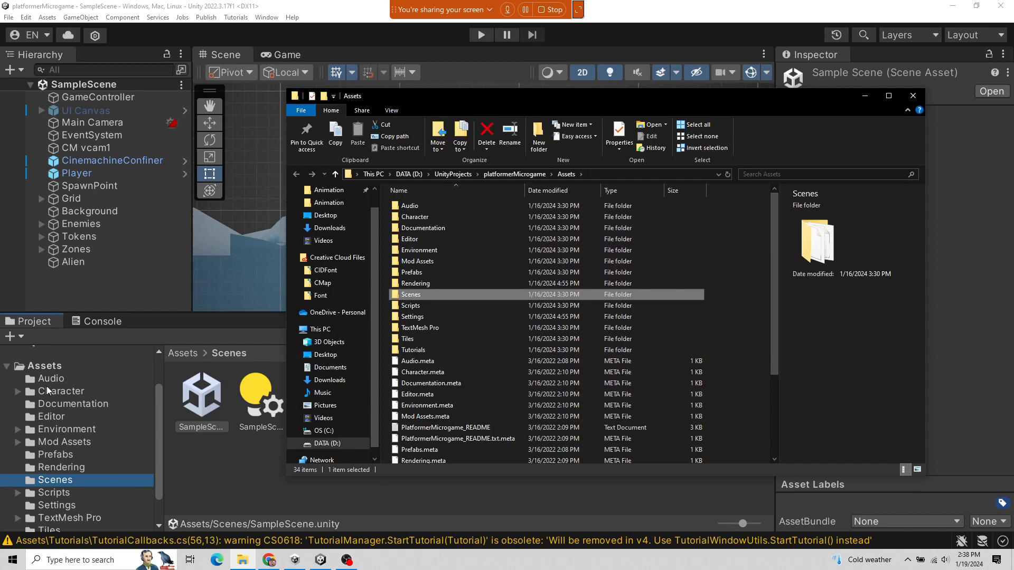
# - Dock the Console back beside the Project window, make that area taller and show the folder tree from Favorites
pyautogui.moveTo(132, 317); pyautogui.dragTo(134, 302)
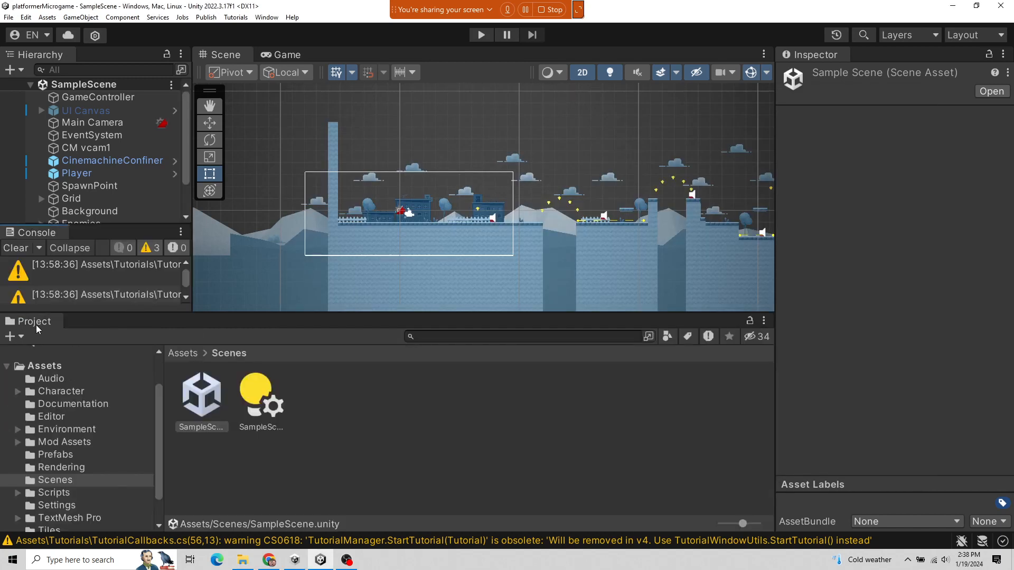
pyautogui.moveTo(48, 240); pyautogui.dragTo(133, 263)
pyautogui.click(33, 271)
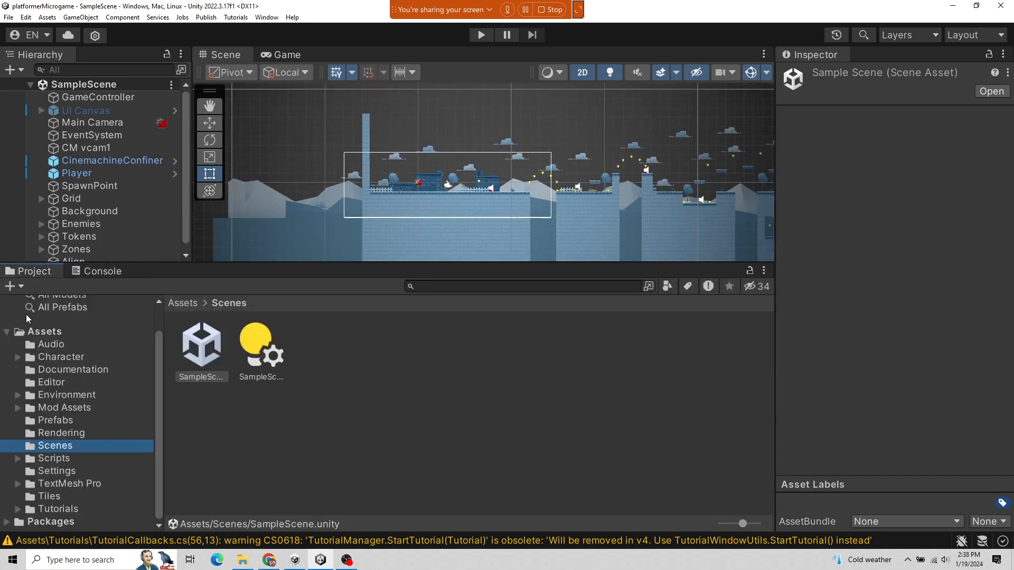
pyautogui.scroll(2, 63, 375)
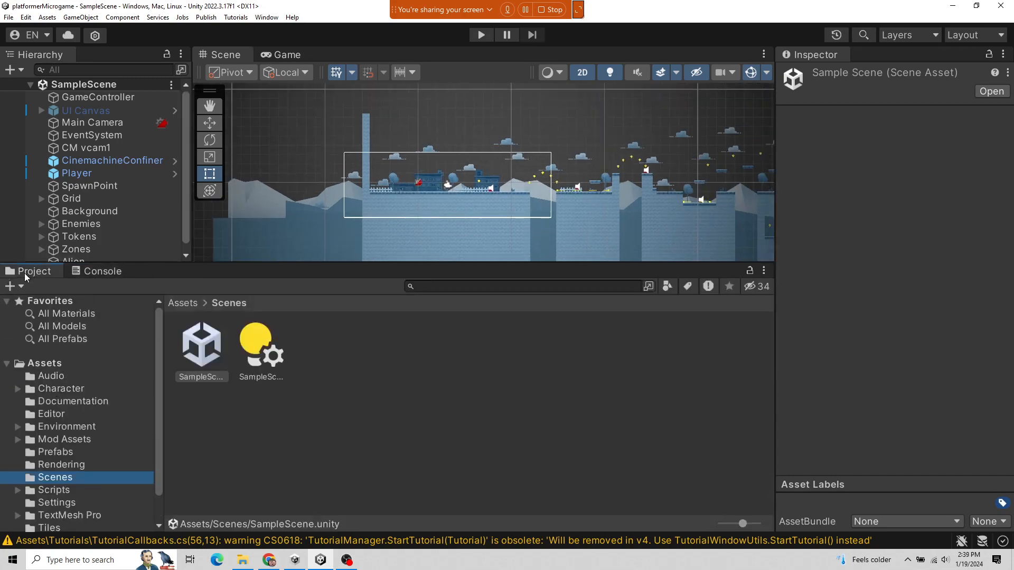
# - Compare the files of the Assets folder in File Explorer with the Assets folder in Unity's Project window
pyautogui.click(242, 560)
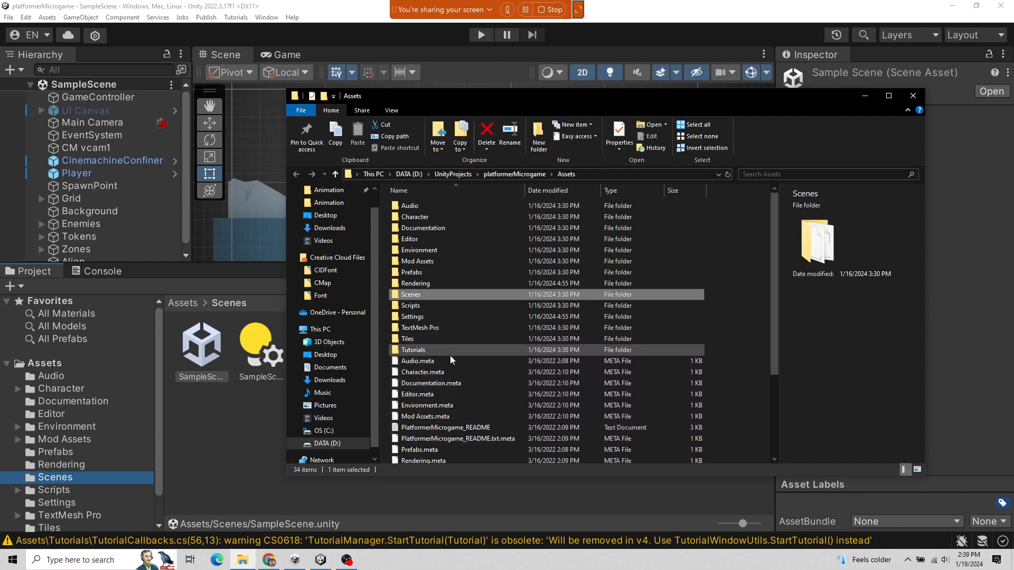
pyautogui.scroll(-1, 490, 391)
pyautogui.scroll(-2, 489, 391)
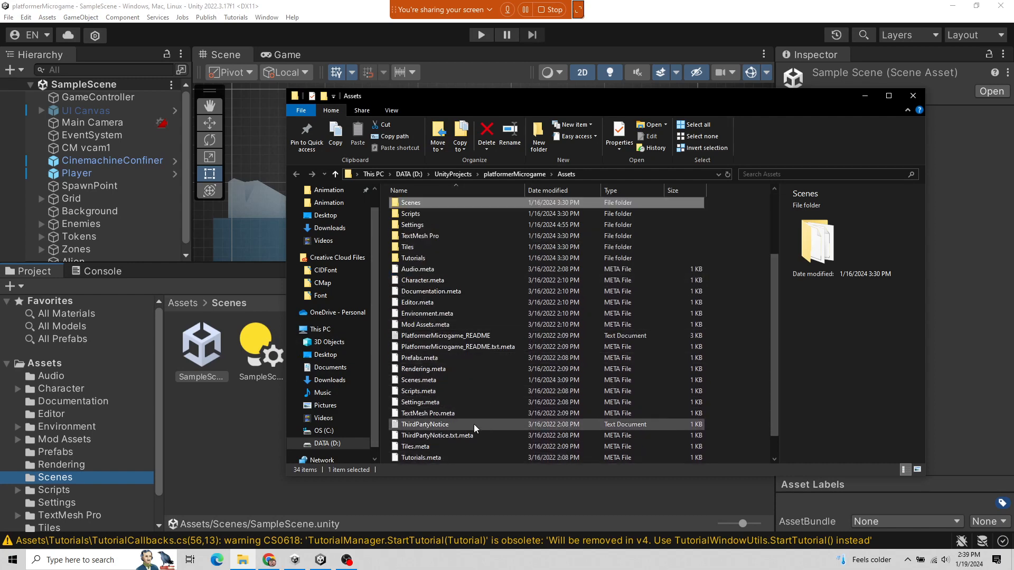
pyautogui.scroll(-1, 478, 402)
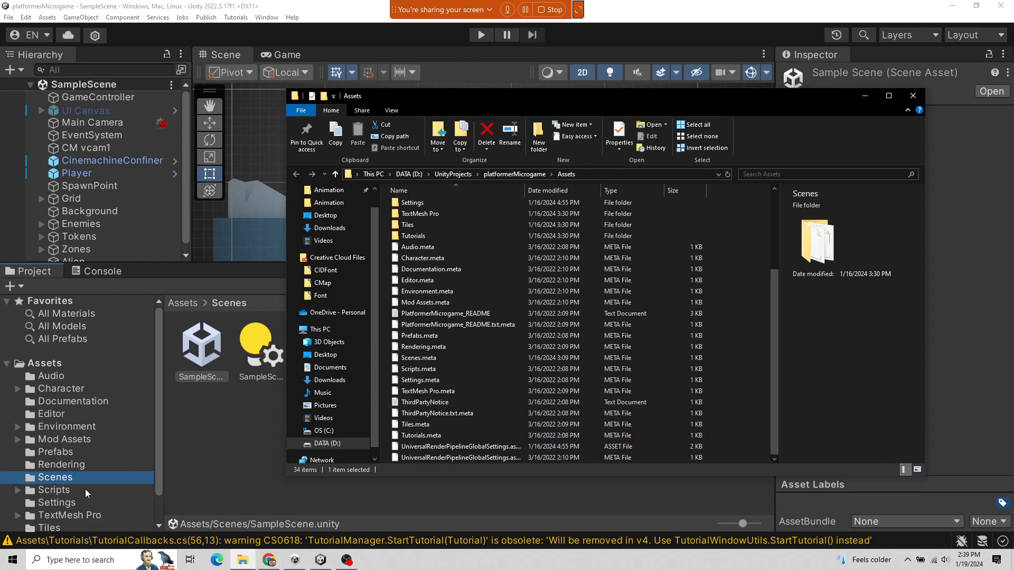
pyautogui.click(77, 366)
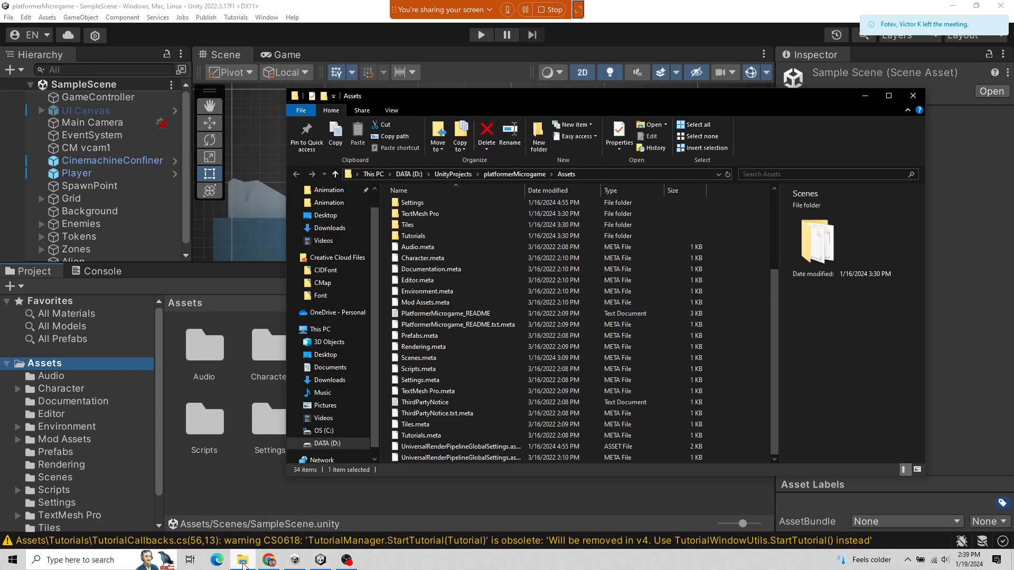
# - Widen the File Explorer window and its Name column so the full file names fit
pyautogui.click(243, 560)
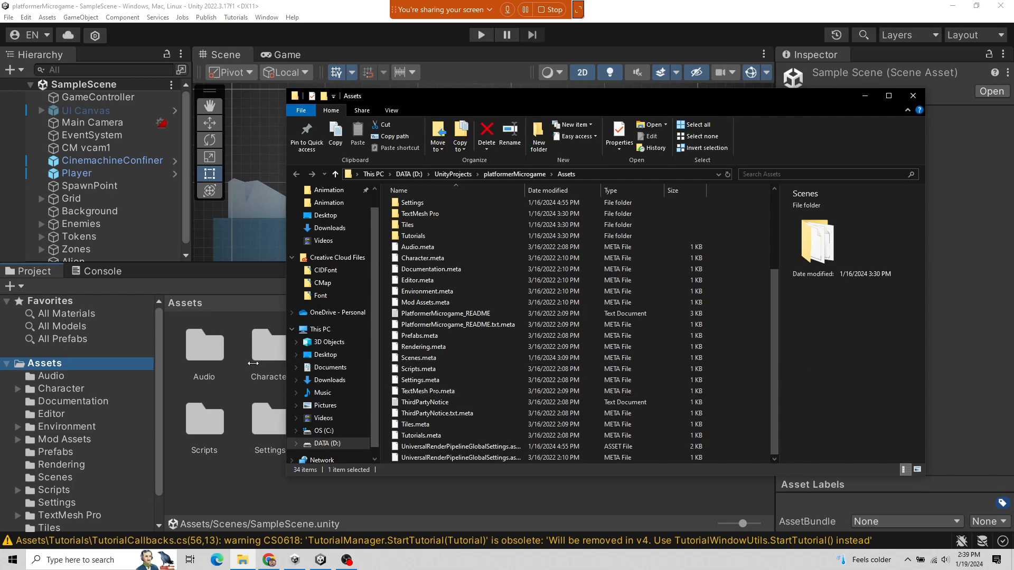
pyautogui.moveTo(253, 363); pyautogui.dragTo(56, 386)
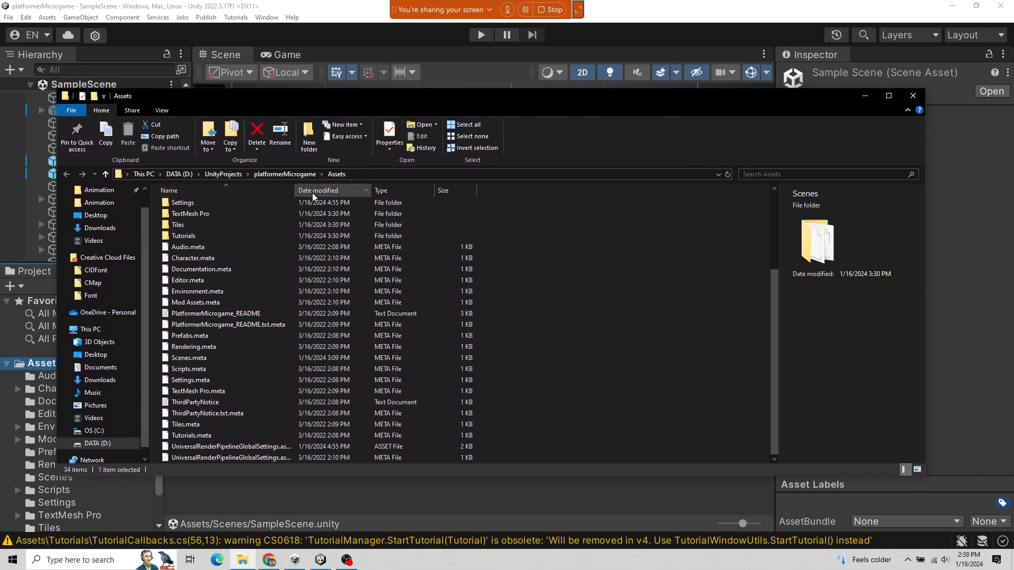
pyautogui.moveTo(294, 190); pyautogui.dragTo(445, 193)
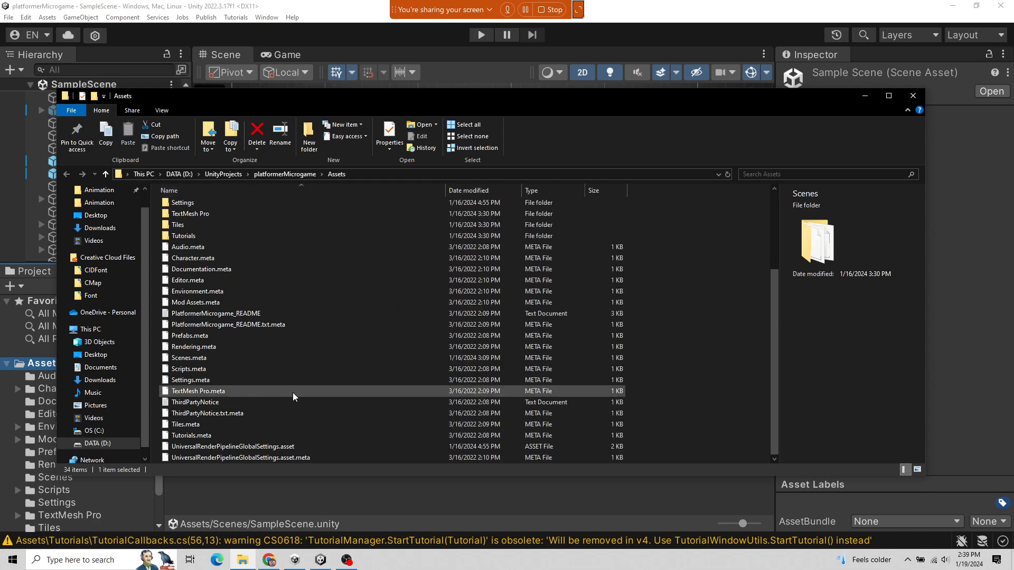
# - Review the meeting's participant list from start to end and close it
pyautogui.click(578, 9)
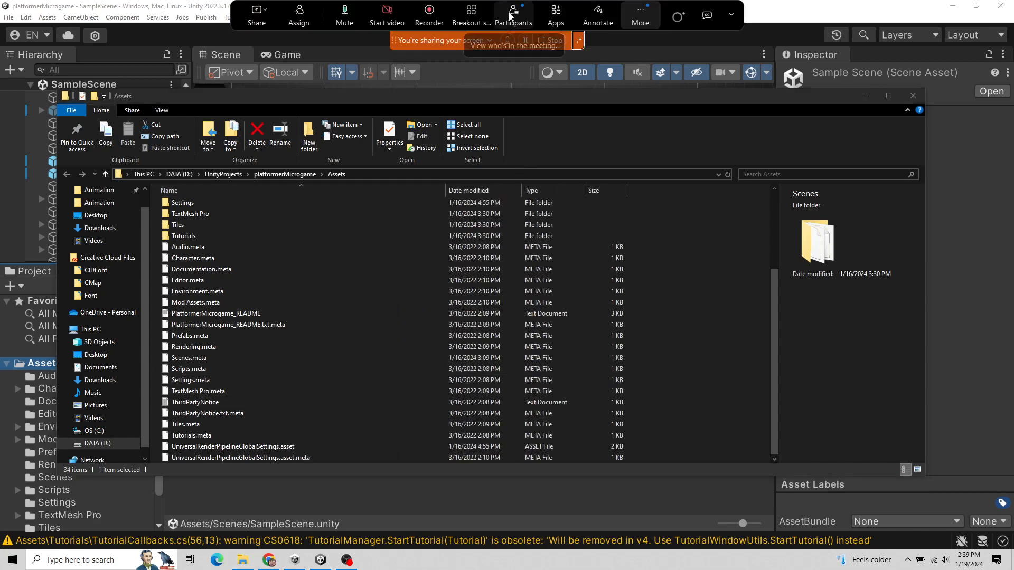
pyautogui.click(511, 16)
pyautogui.scroll(-5, 909, 329)
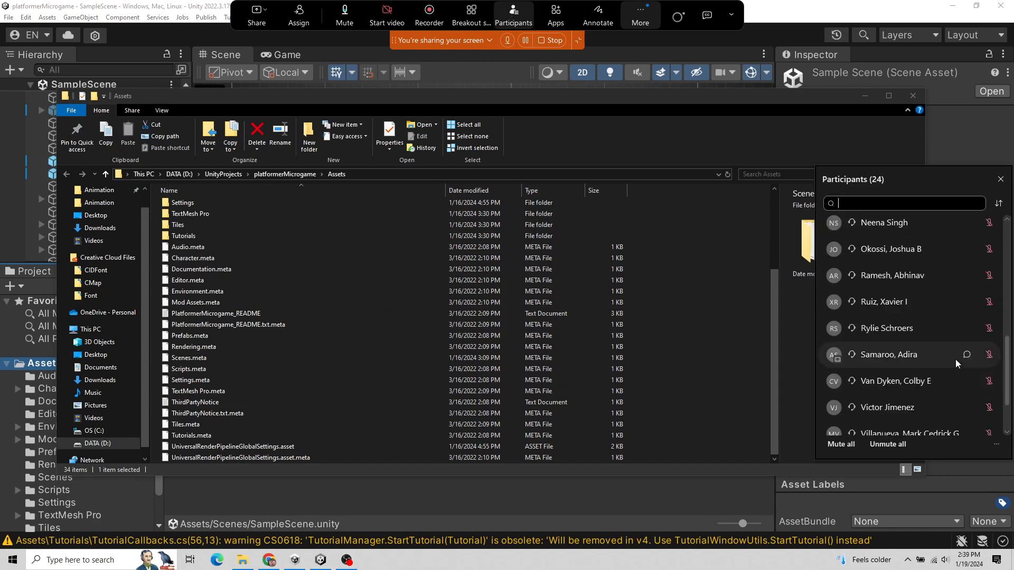
pyautogui.scroll(-2, 956, 359)
pyautogui.scroll(8, 954, 360)
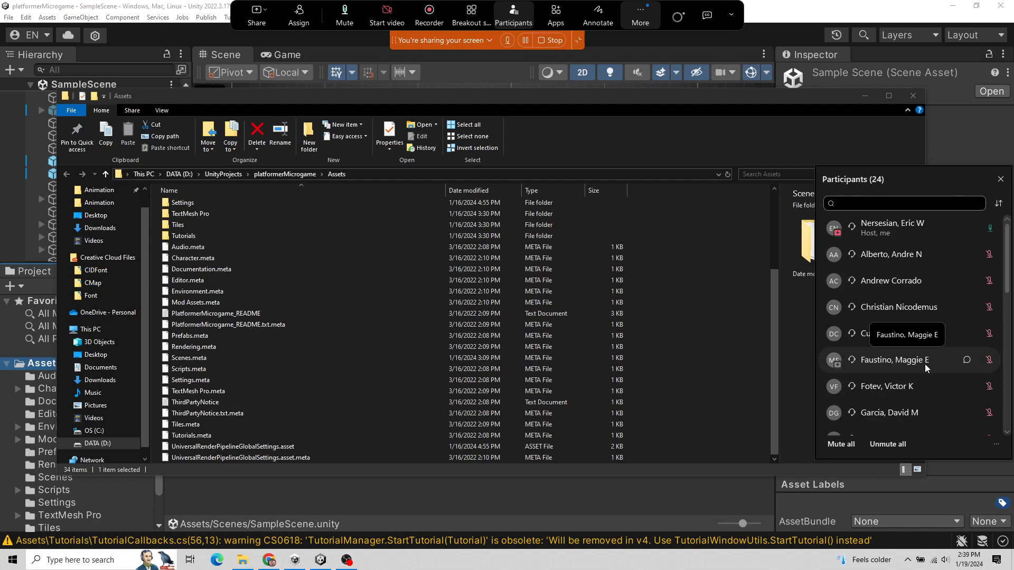
pyautogui.click(1005, 180)
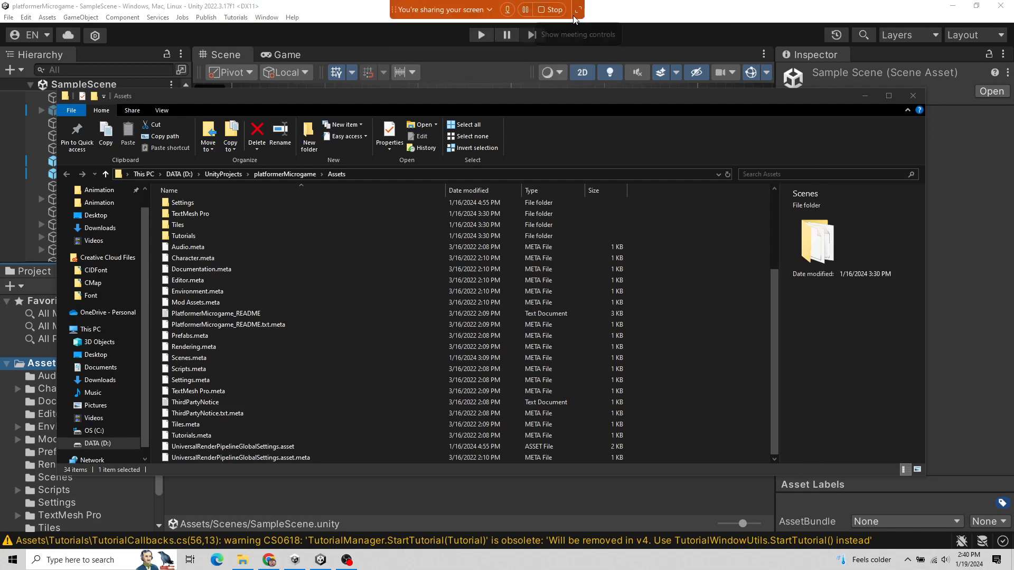
# - Check the meeting chat while admitting the waiting participant, and move the screen-sharing bar out of the way
pyautogui.click(643, 22)
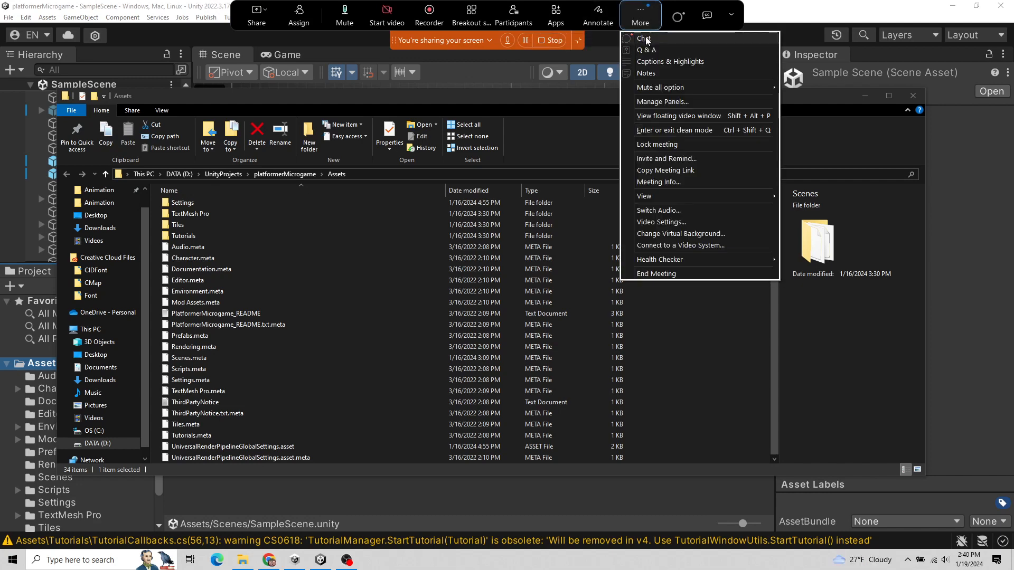
pyautogui.click(643, 38)
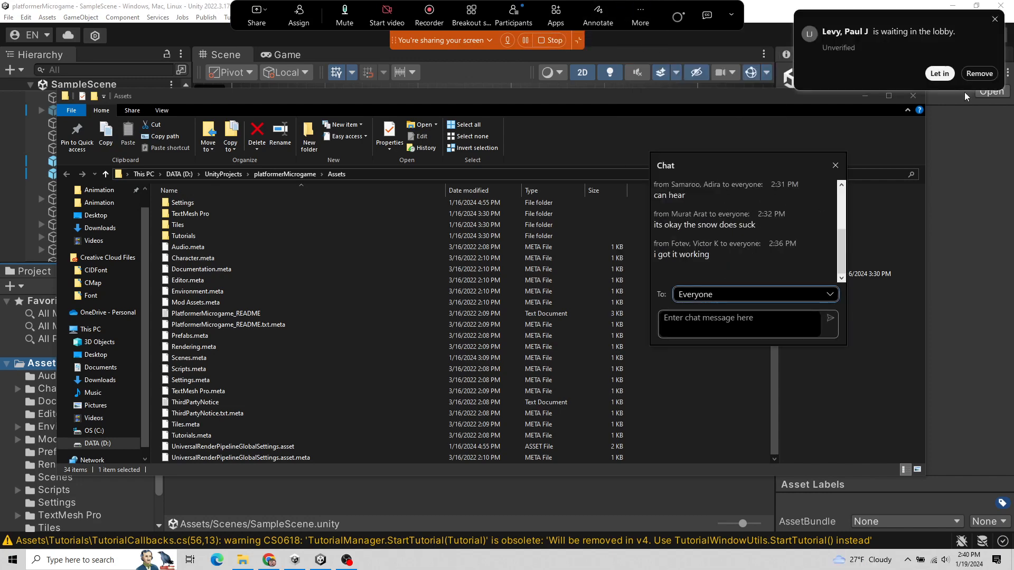
pyautogui.click(939, 73)
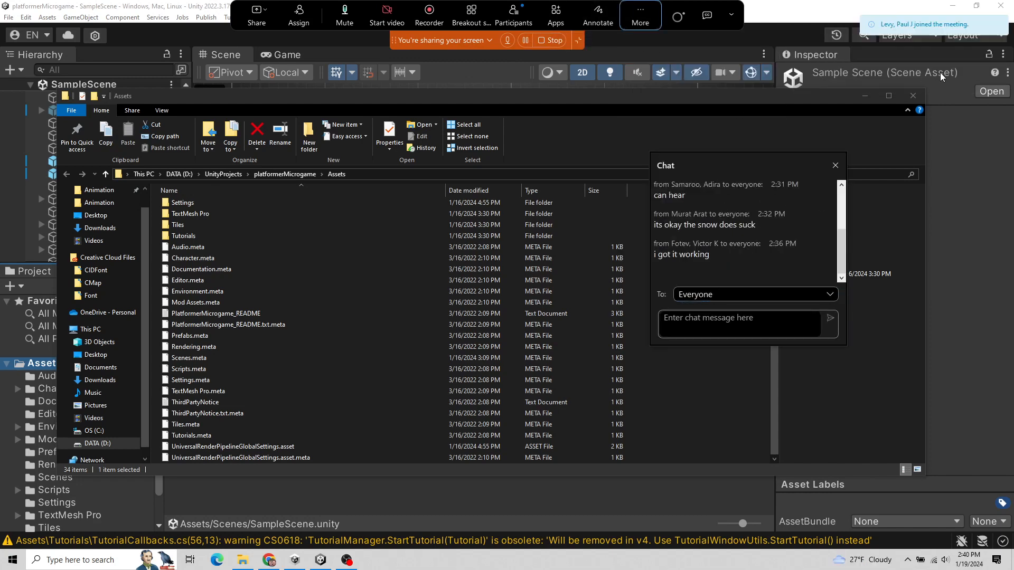
pyautogui.click(836, 165)
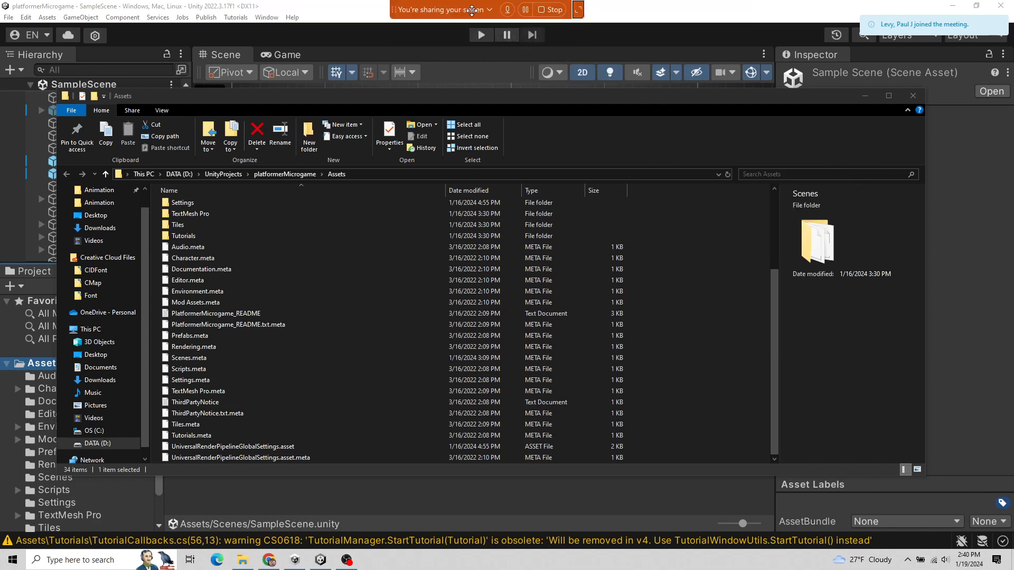
pyautogui.moveTo(578, 41); pyautogui.dragTo(237, 9)
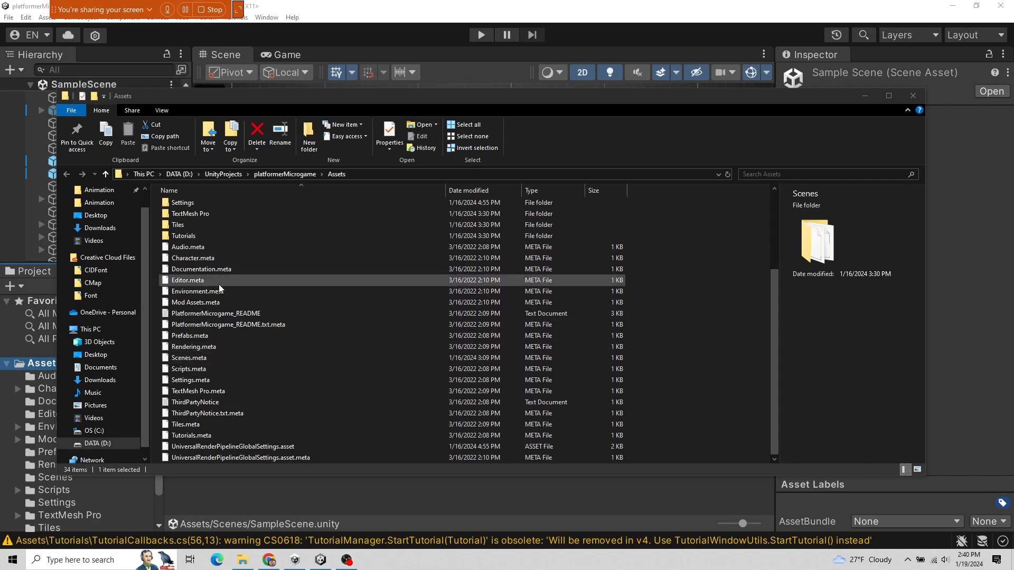
# - Examine the README file and the .meta files in the Assets folder, including those for ThirdPartyNotice and UniversalRenderPipelineGlobalSettings
pyautogui.scroll(4, 229, 275)
pyautogui.scroll(-2, 252, 316)
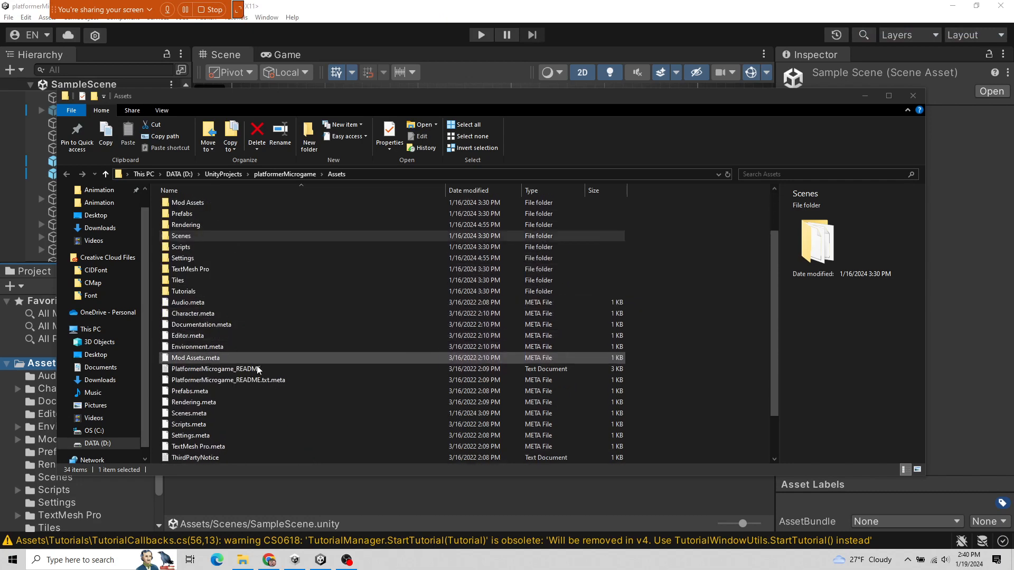
pyautogui.click(253, 369)
pyautogui.scroll(-1, 277, 370)
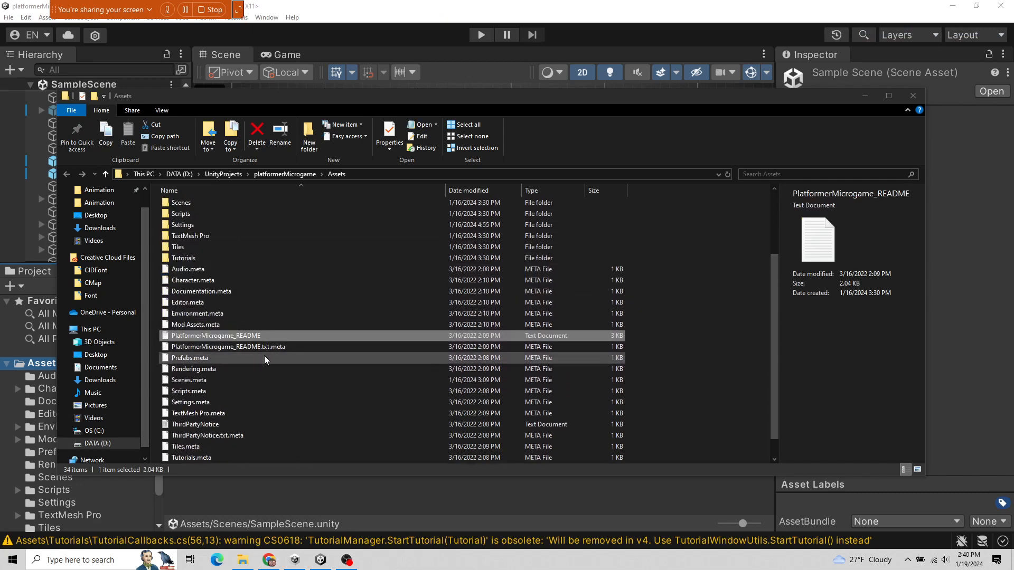
pyautogui.click(271, 348)
pyautogui.scroll(-1, 277, 350)
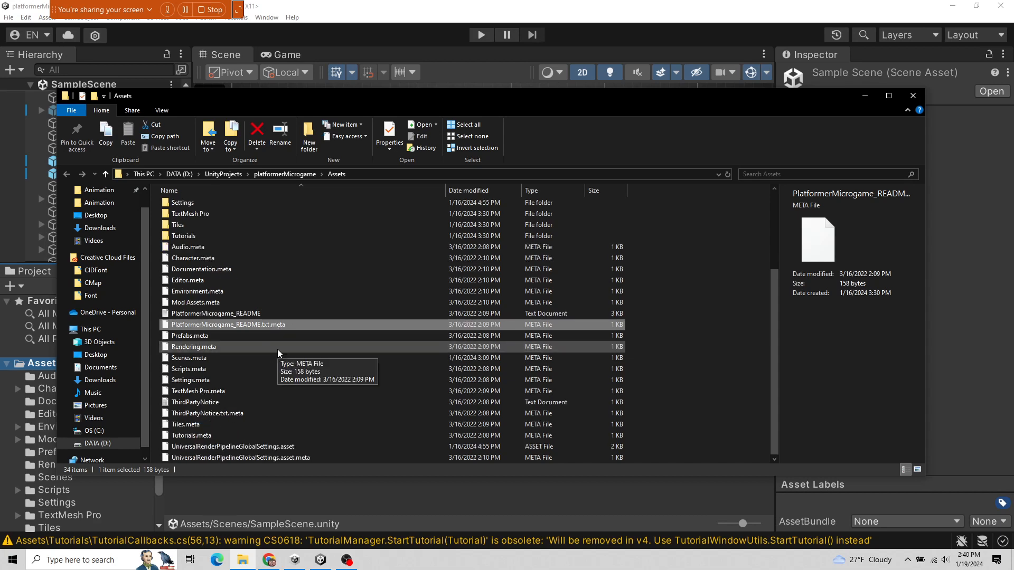
pyautogui.click(294, 448)
pyautogui.click(291, 458)
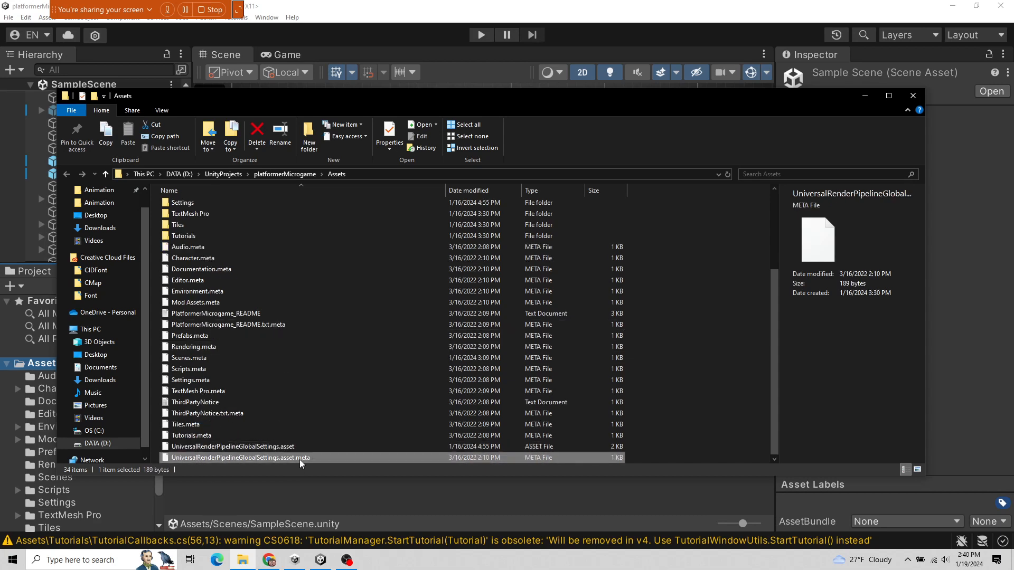
pyautogui.click(218, 418)
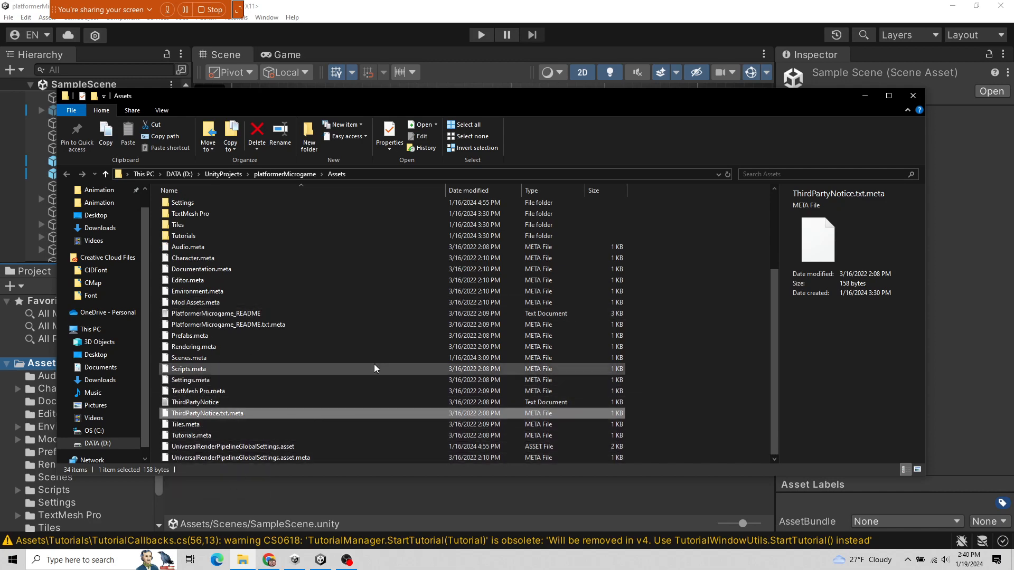
pyautogui.scroll(4, 296, 370)
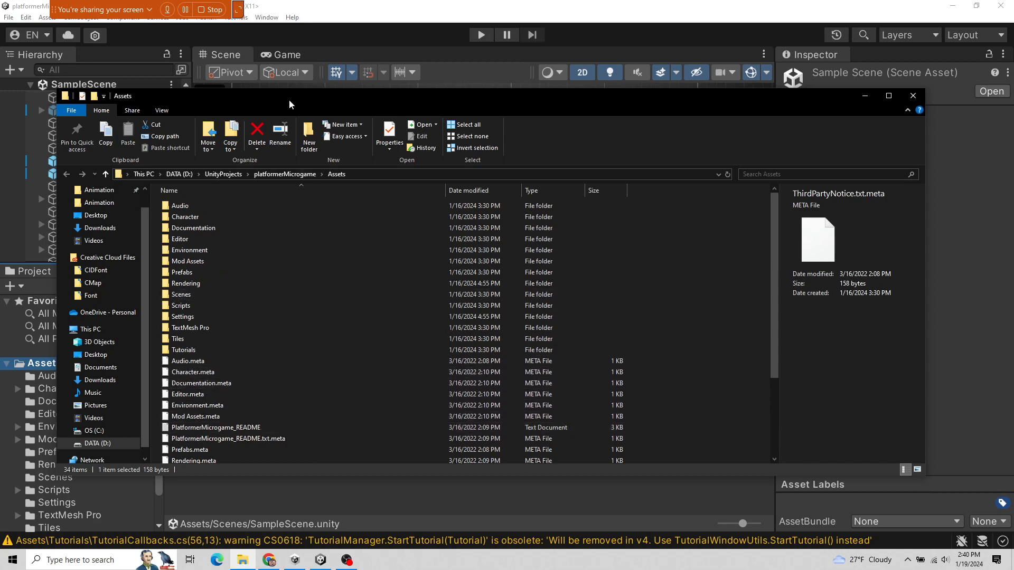
# - Move the File Explorer window aside and open the Audio folder in both Unity's Project window and File Explorer
pyautogui.moveTo(290, 100); pyautogui.dragTo(625, 143)
pyautogui.click(50, 377)
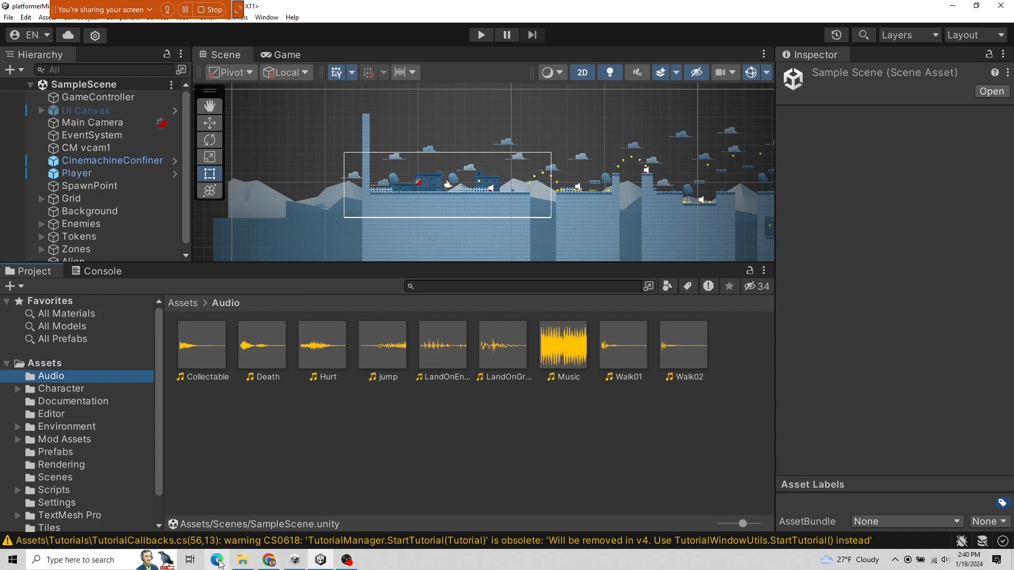
pyautogui.click(242, 559)
pyautogui.doubleClick(546, 250)
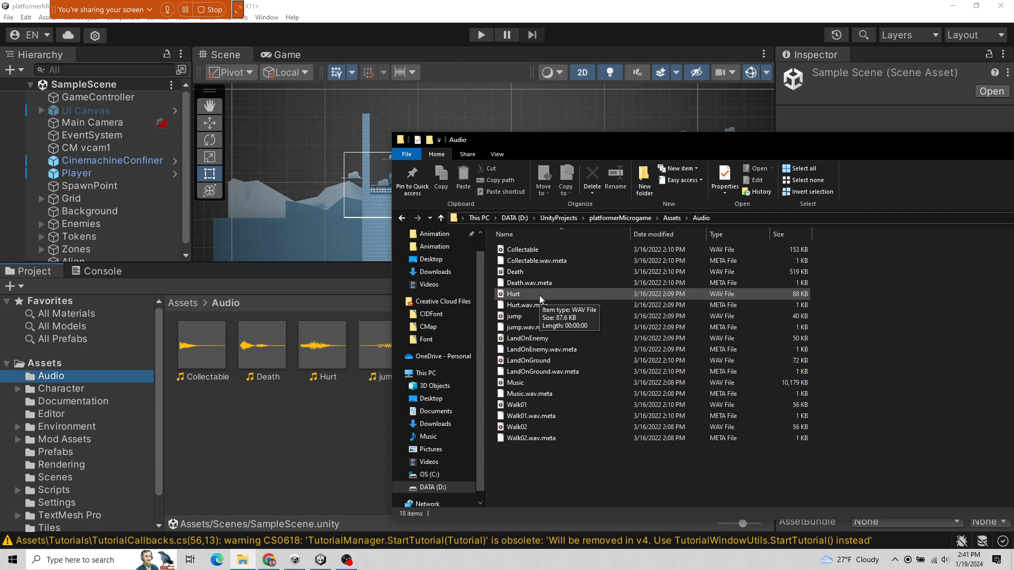
# - Inspect the Collectable audio clip and its asset commands in Unity, view the Downloads folder in File Explorer, and return to Unity
pyautogui.click(198, 356)
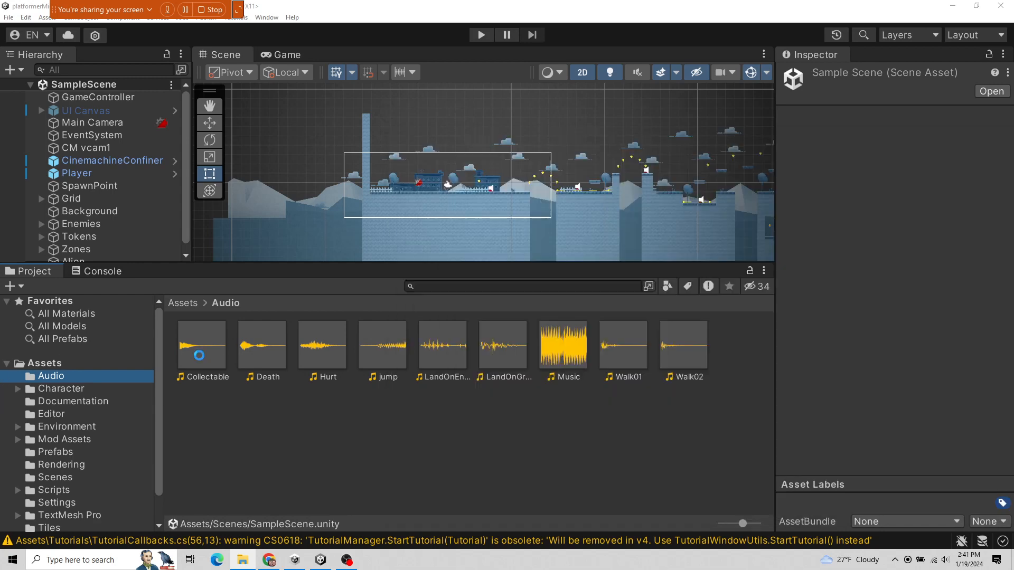
pyautogui.rightClick(198, 356)
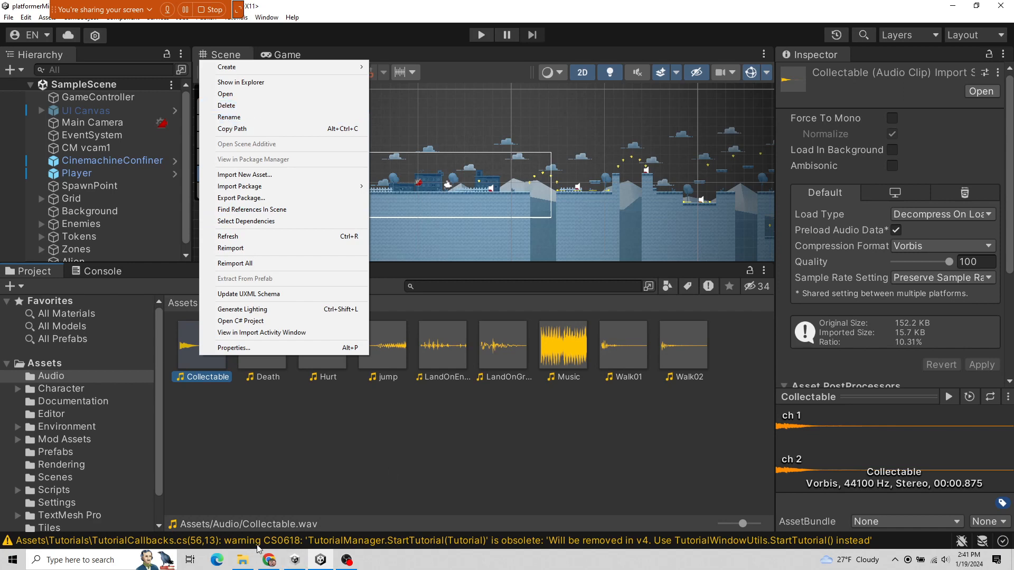
pyautogui.click(242, 560)
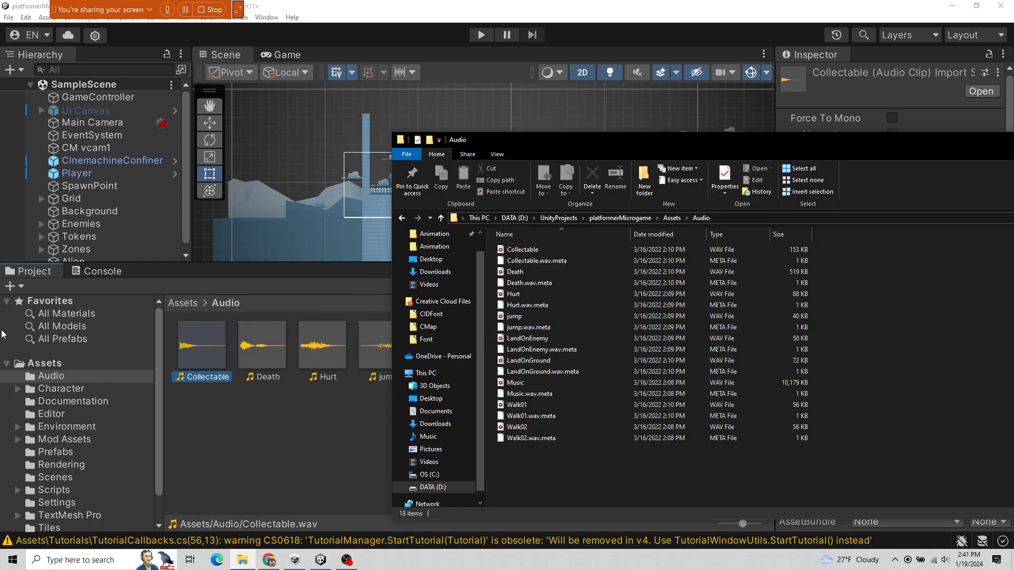
pyautogui.click(434, 272)
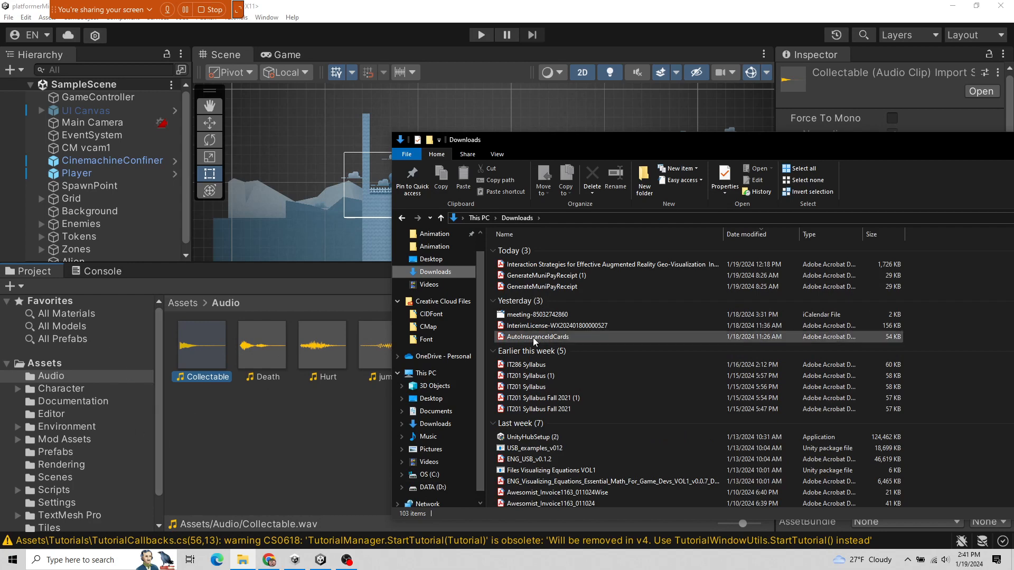
pyautogui.click(224, 474)
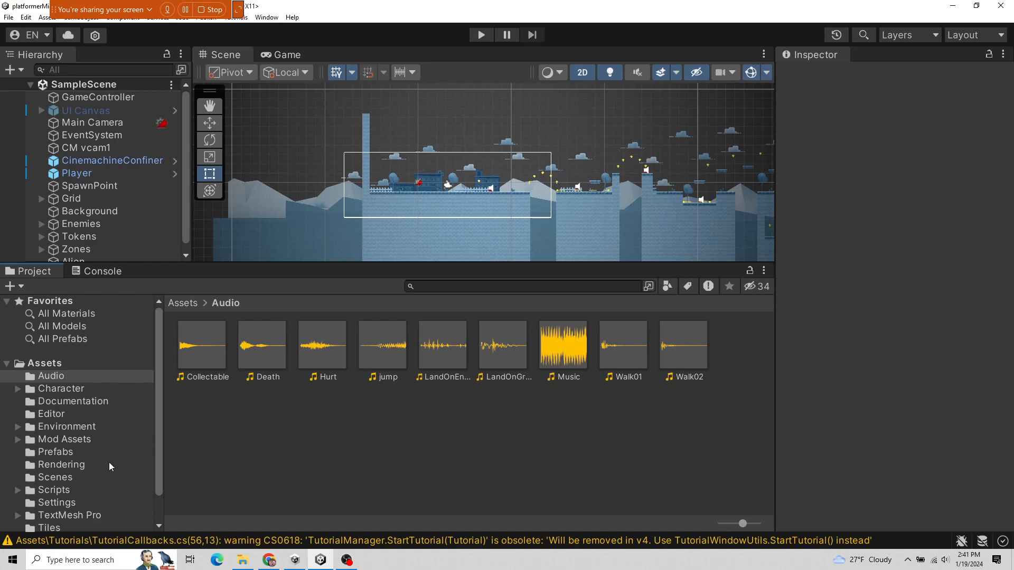
# - View the contents of the Prefabs and Tiles asset folders in the Project window
pyautogui.scroll(-1, 106, 470)
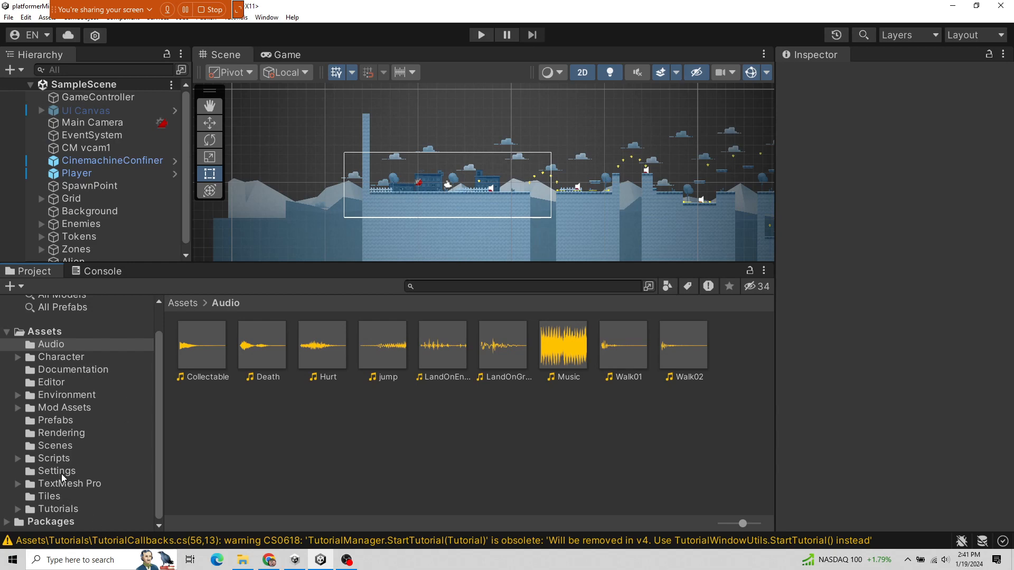
pyautogui.click(59, 420)
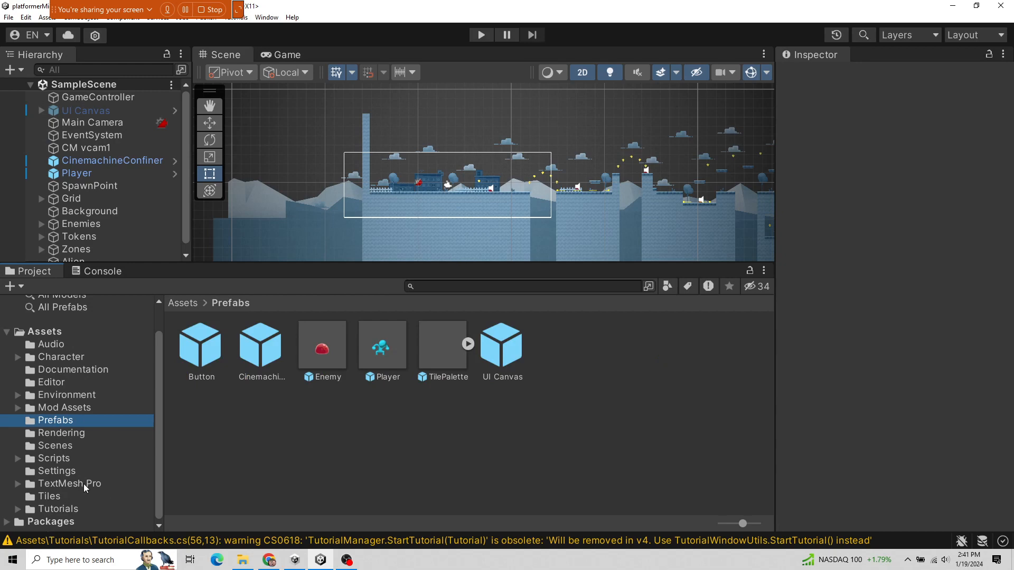
pyautogui.click(36, 497)
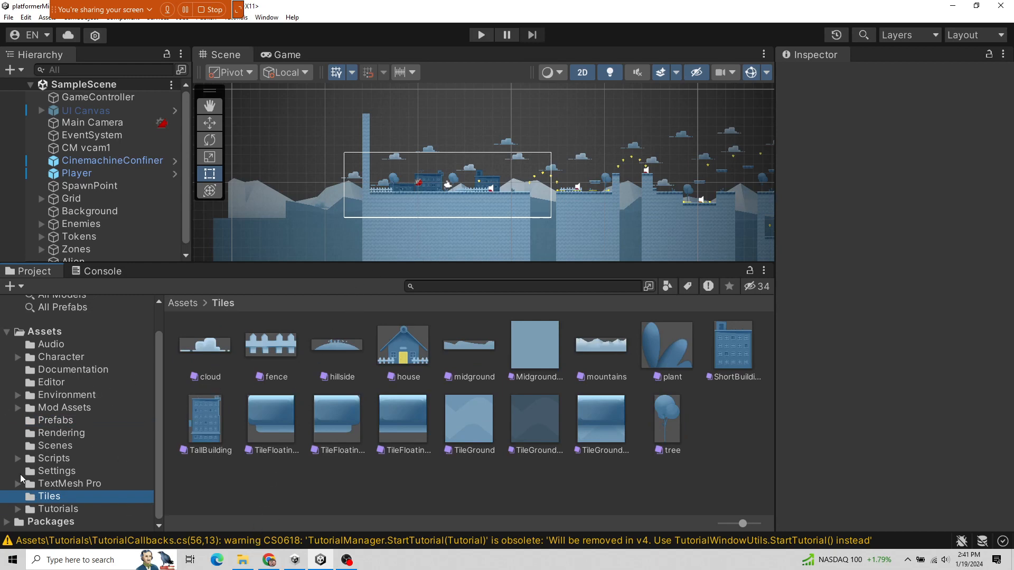
pyautogui.scroll(2, 125, 442)
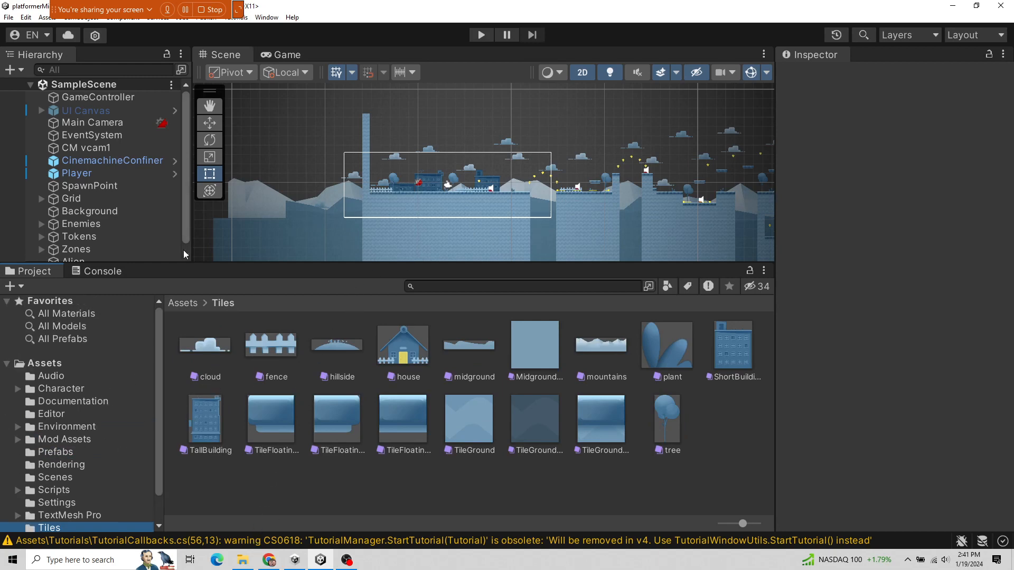
# - Enlarge the Hierarchy area to fit all SampleScene objects and select GameController to show its components in the Inspector
pyautogui.moveTo(141, 262); pyautogui.dragTo(142, 302)
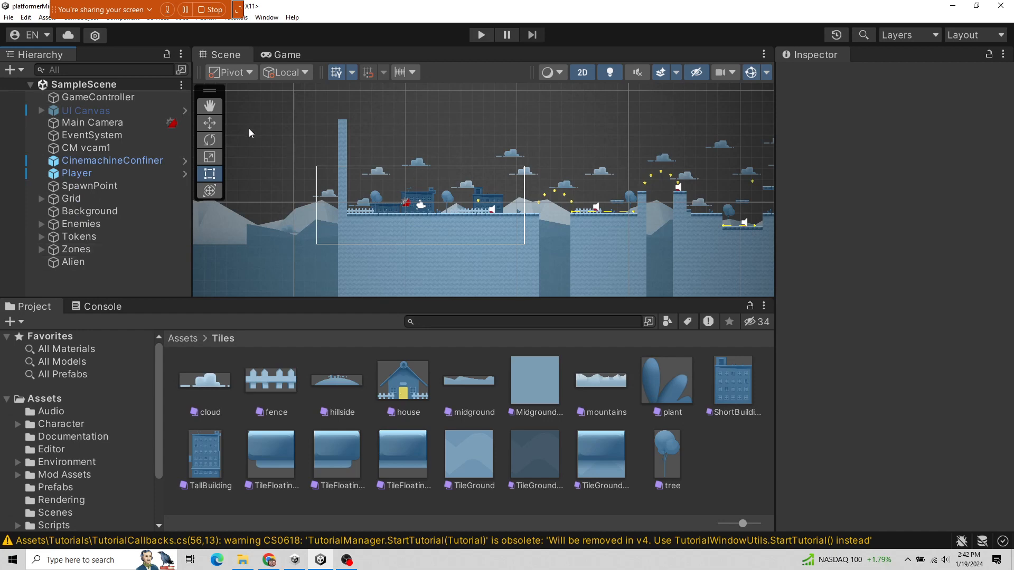
pyautogui.click(79, 85)
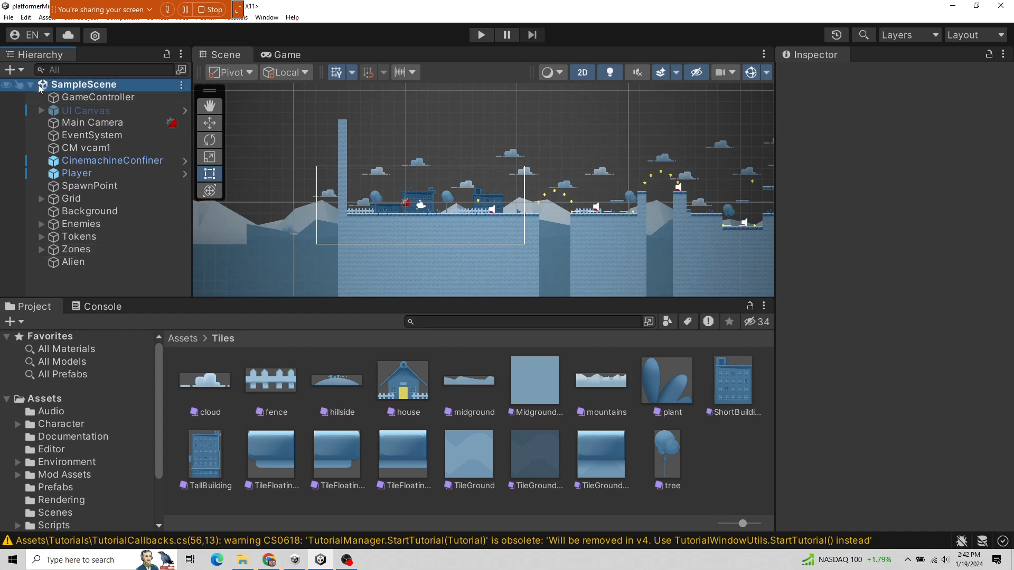
pyautogui.click(30, 85)
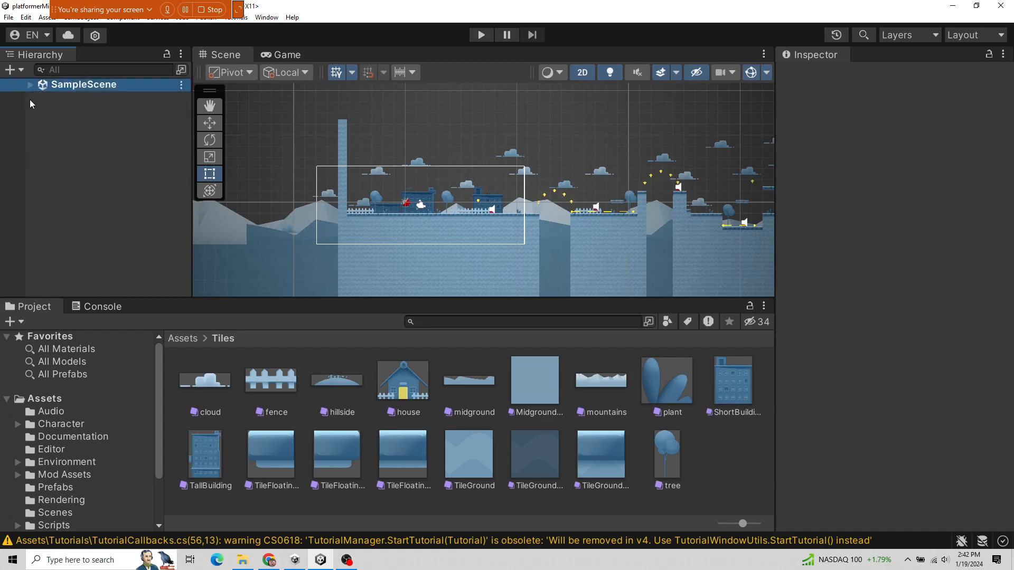
pyautogui.click(30, 85)
pyautogui.click(79, 98)
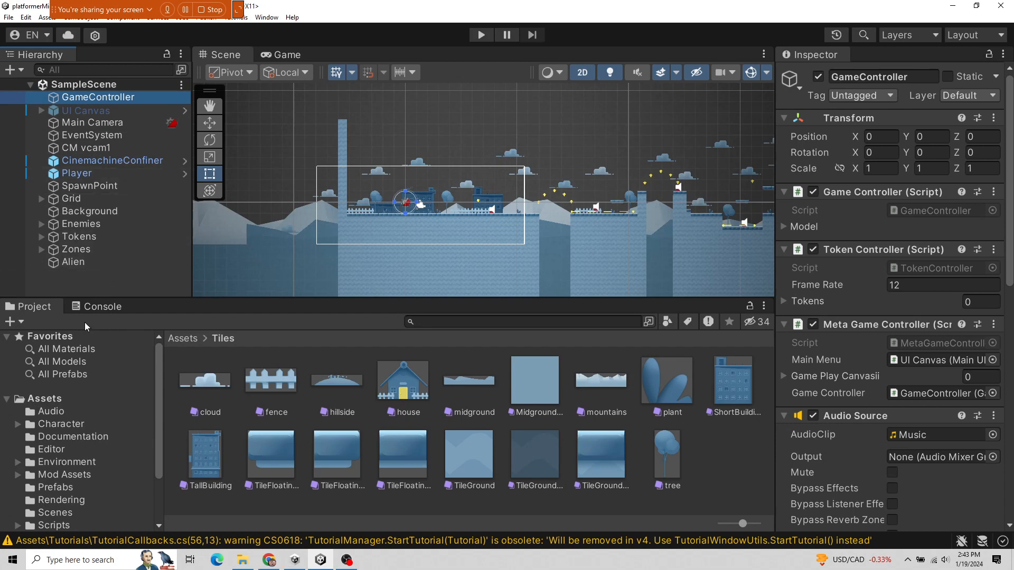
# - Examine the Console's messages, alternating with the Project window, and finish on the Project window
pyautogui.click(36, 312)
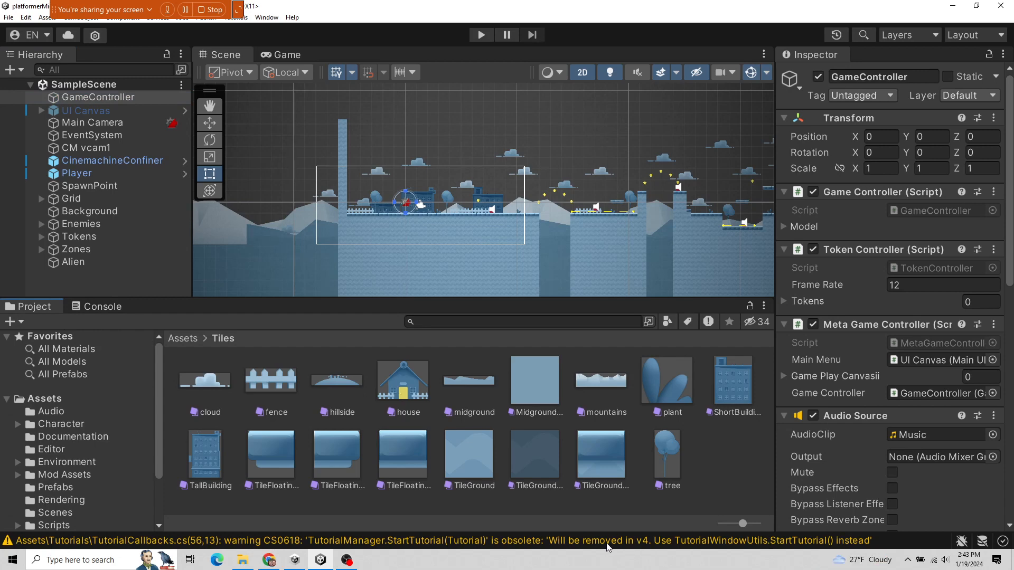
pyautogui.click(89, 308)
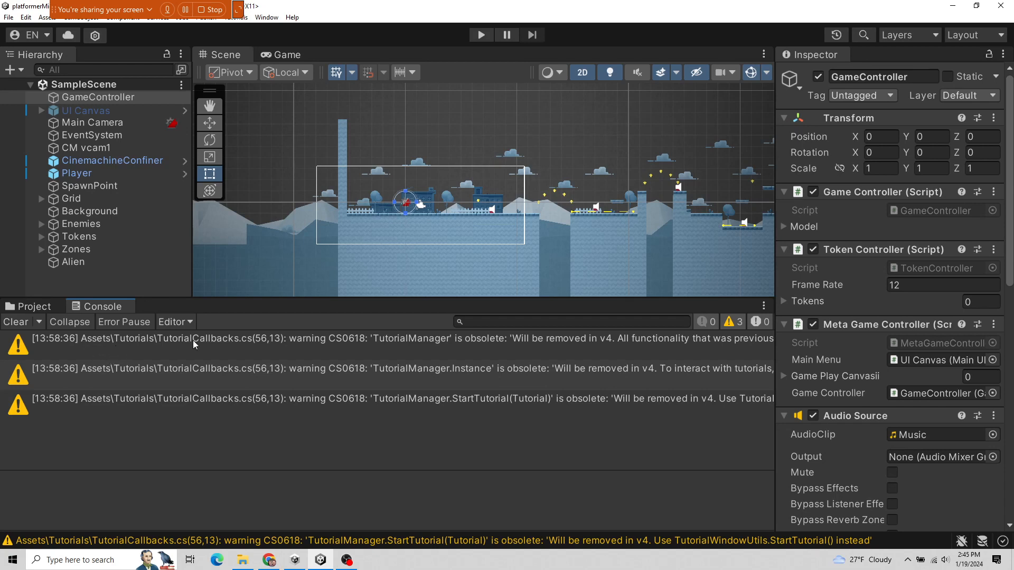
pyautogui.click(35, 309)
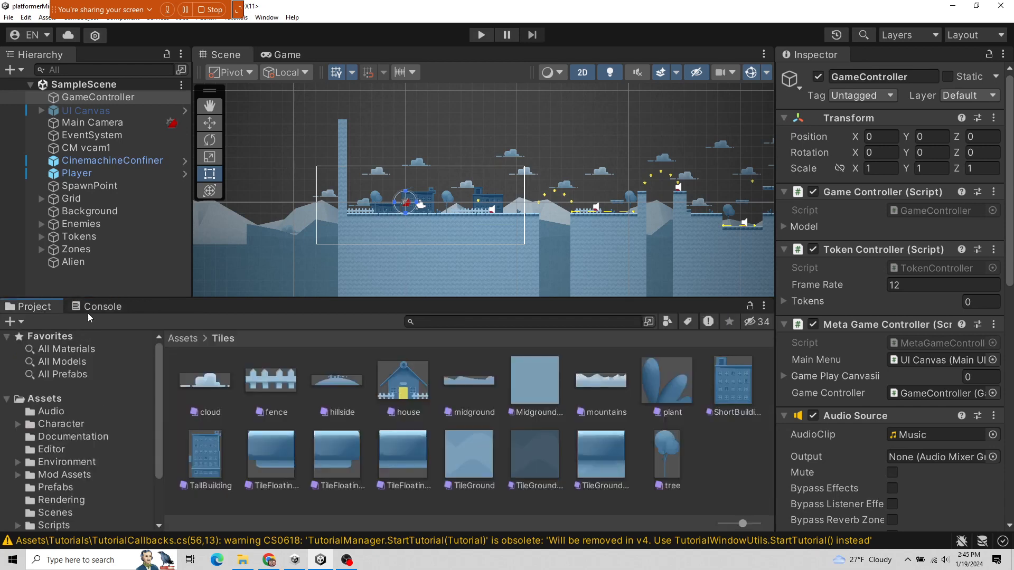
pyautogui.click(87, 312)
pyautogui.click(35, 307)
# - Bring up the File Explorer window showing Downloads and close it
pyautogui.click(244, 561)
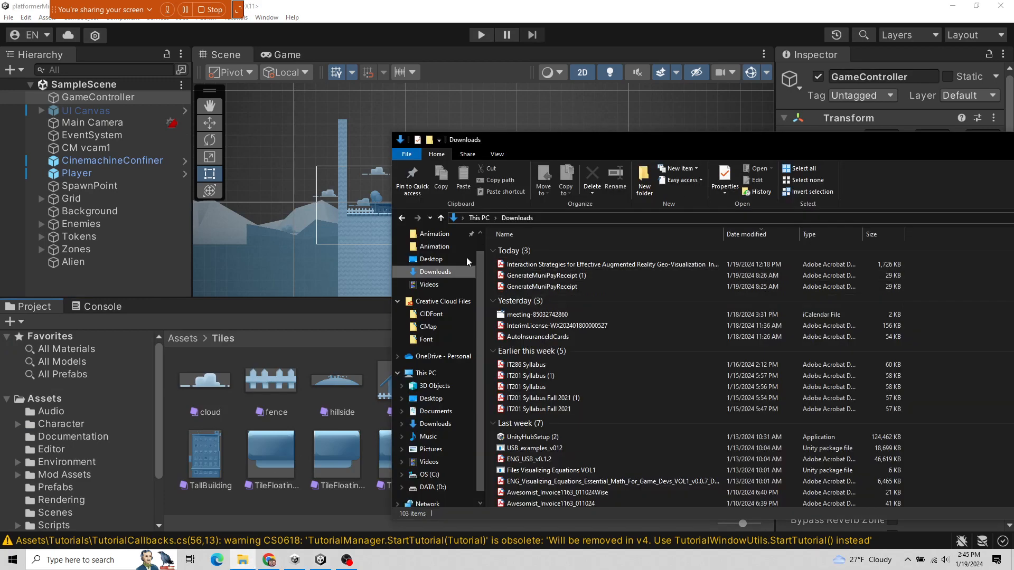
pyautogui.moveTo(968, 144); pyautogui.dragTo(733, 153)
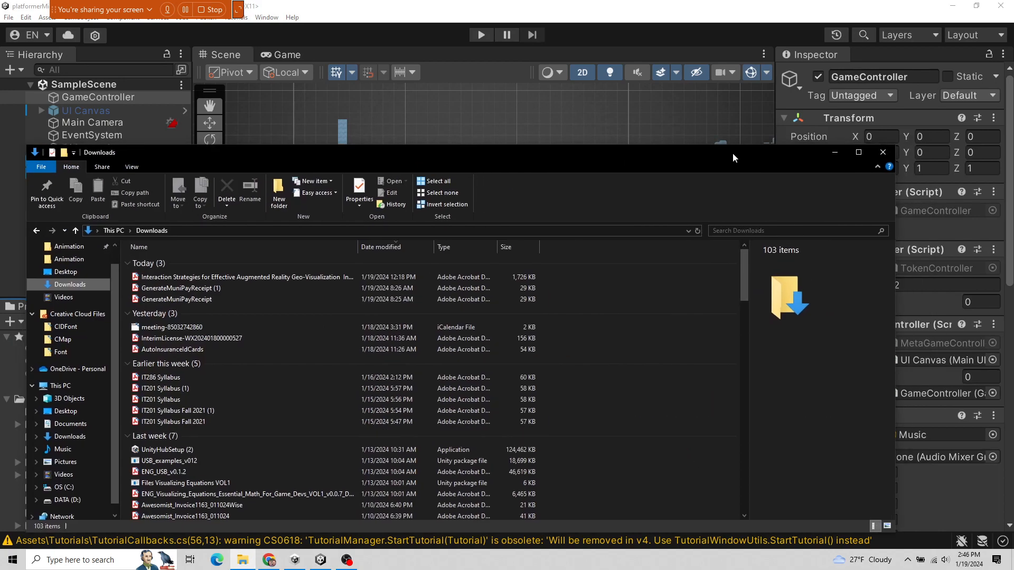
pyautogui.click(887, 153)
# - Reveal the Editor asset folder in File Explorer, then narrow the window and move it clear of Unity's folder tree
pyautogui.rightClick(53, 451)
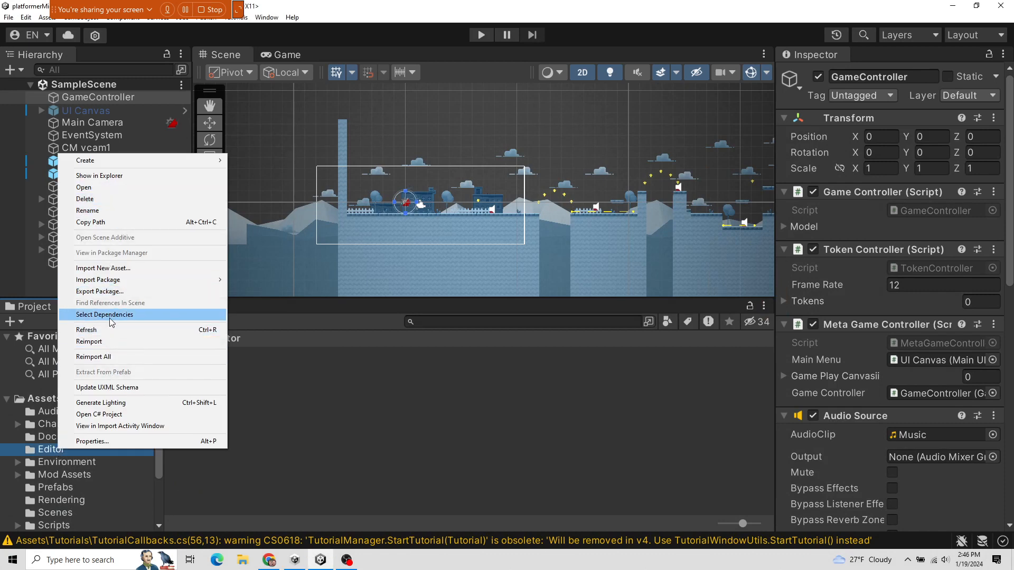
pyautogui.click(109, 175)
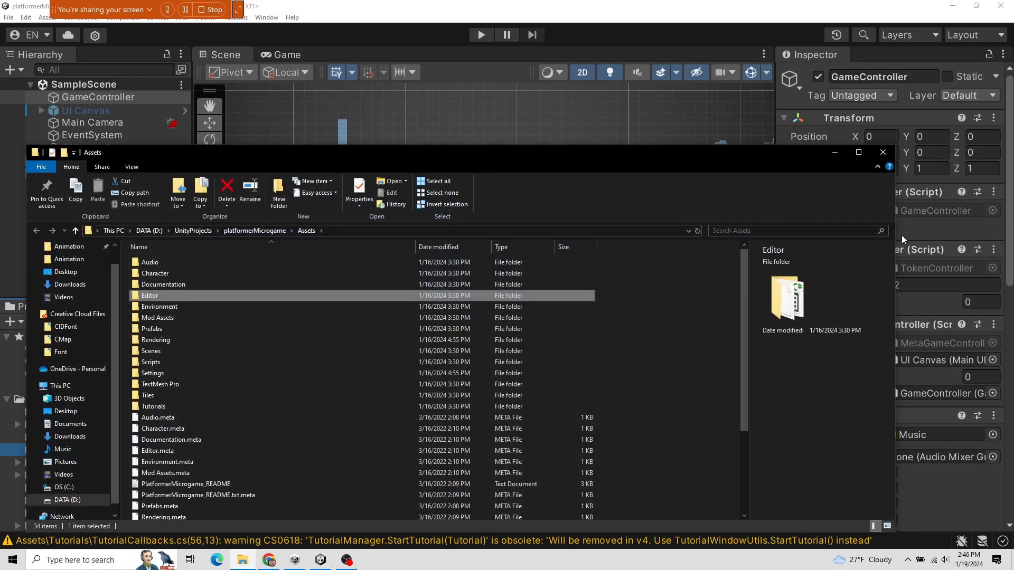
pyautogui.moveTo(896, 236); pyautogui.dragTo(779, 236)
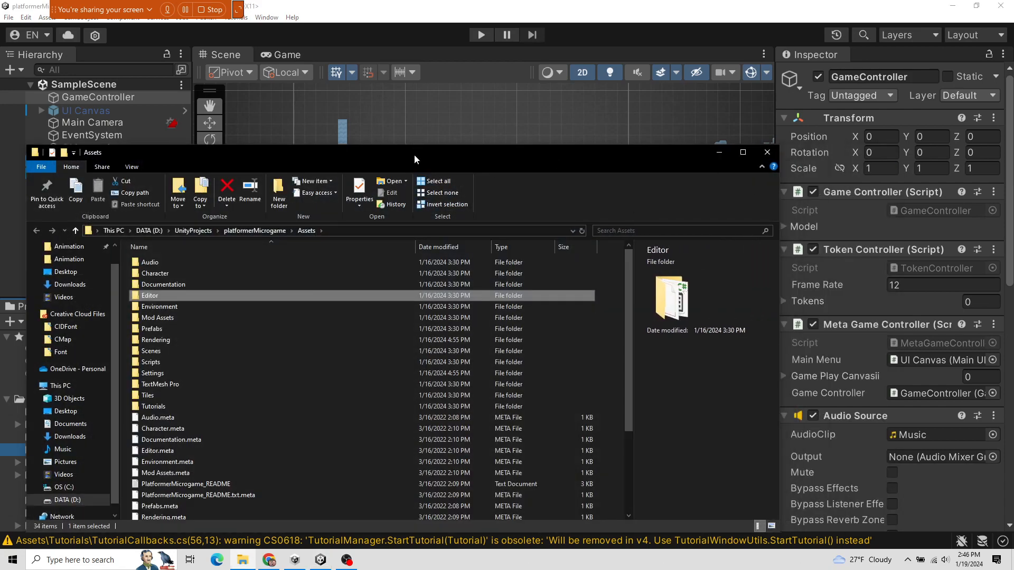
pyautogui.moveTo(414, 154); pyautogui.dragTo(645, 68)
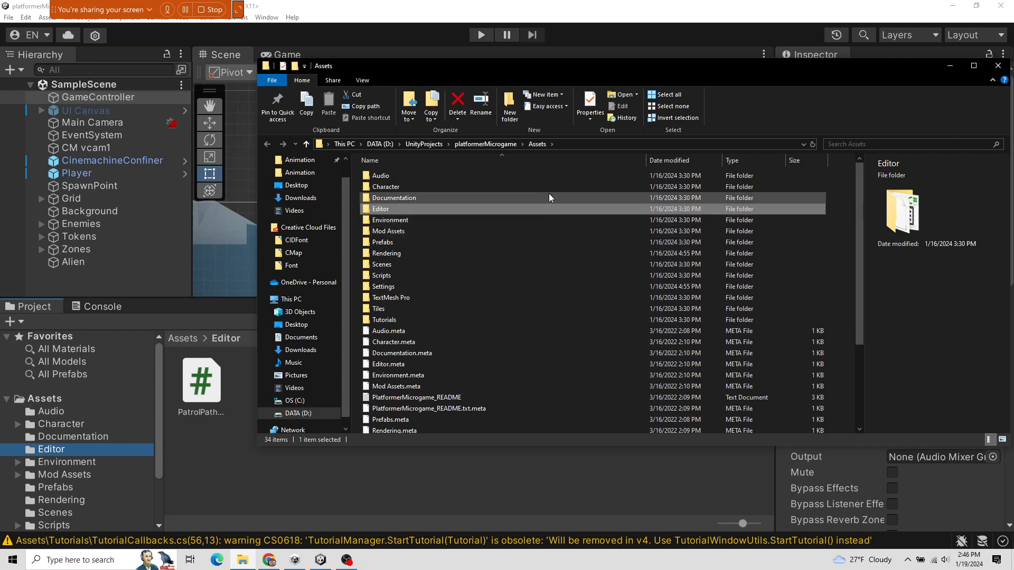
# - Go up to the UnityProjects folder, compare its project folders with Unity Hub's list, and reopen platformerMicrogame
pyautogui.click(489, 147)
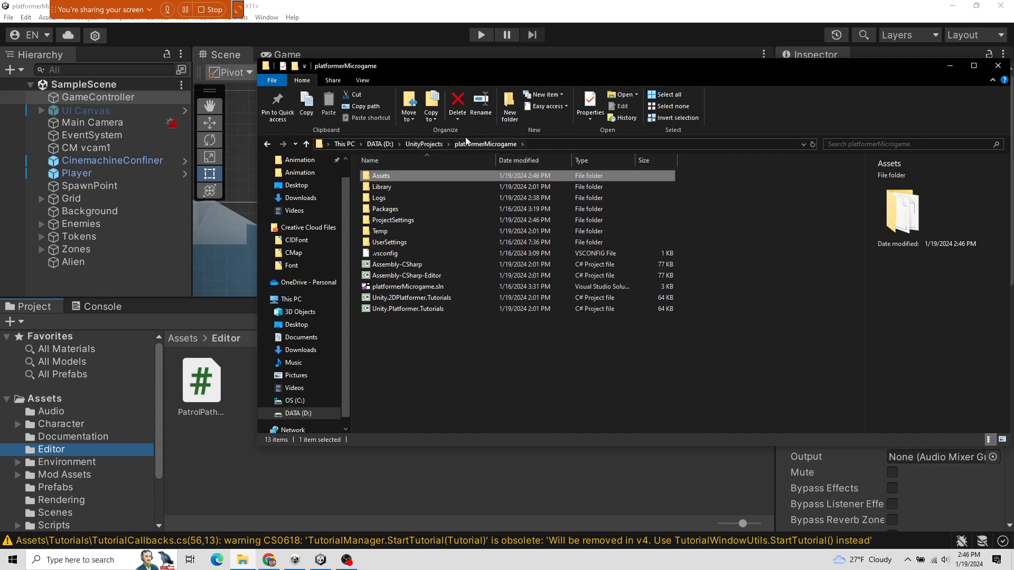
pyautogui.click(426, 143)
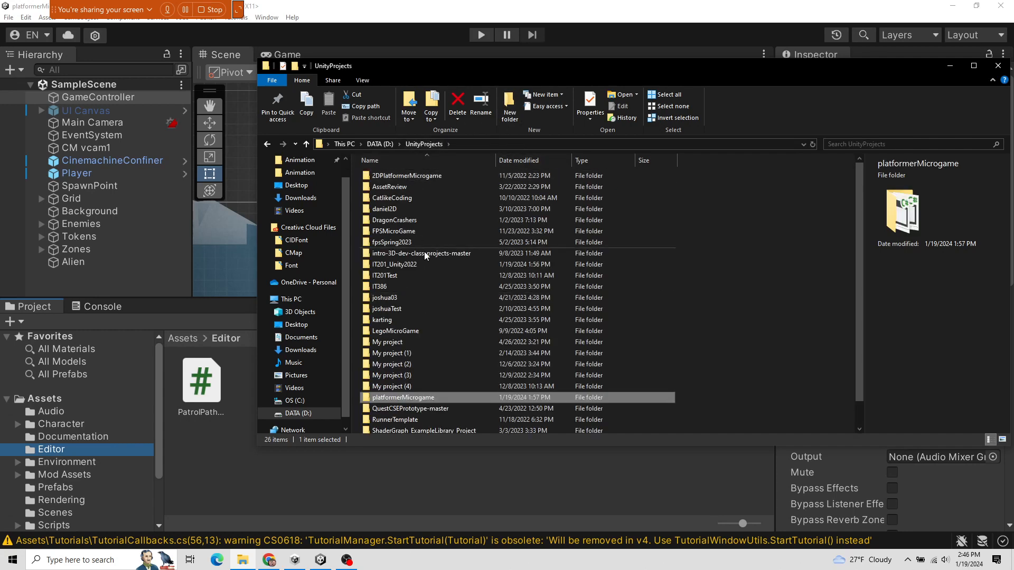
pyautogui.scroll(-1, 425, 213)
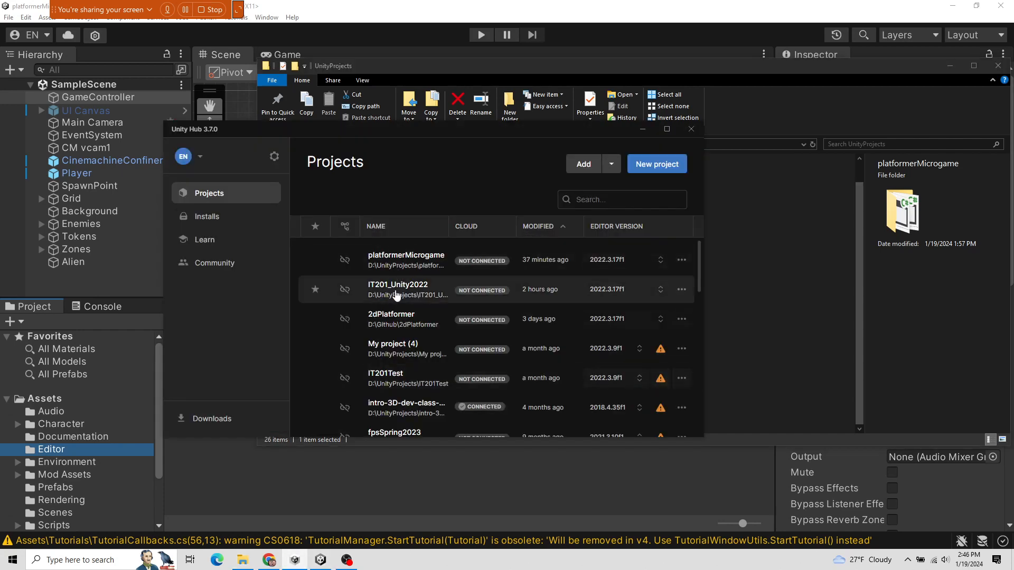
pyautogui.click(638, 132)
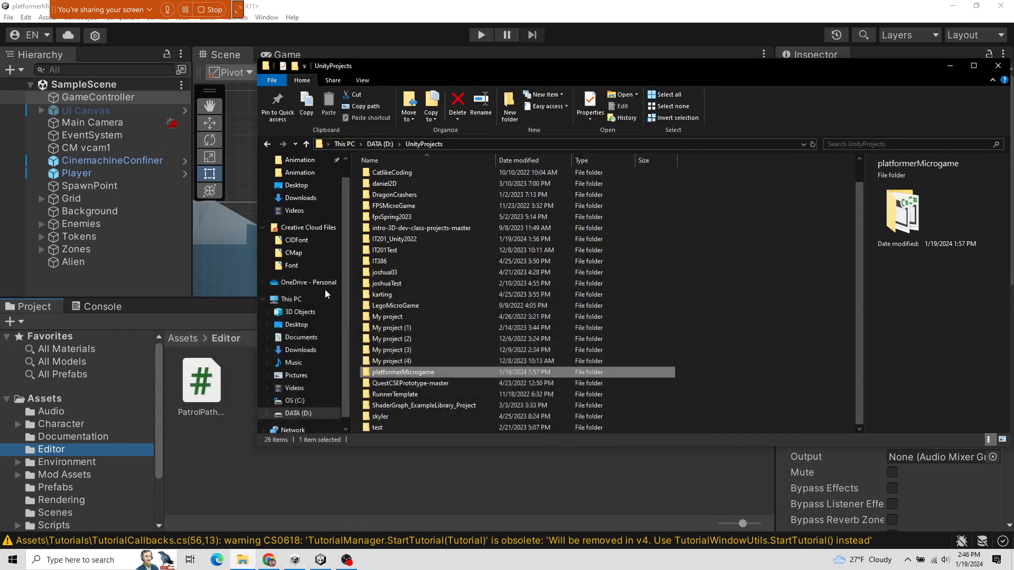
pyautogui.doubleClick(428, 370)
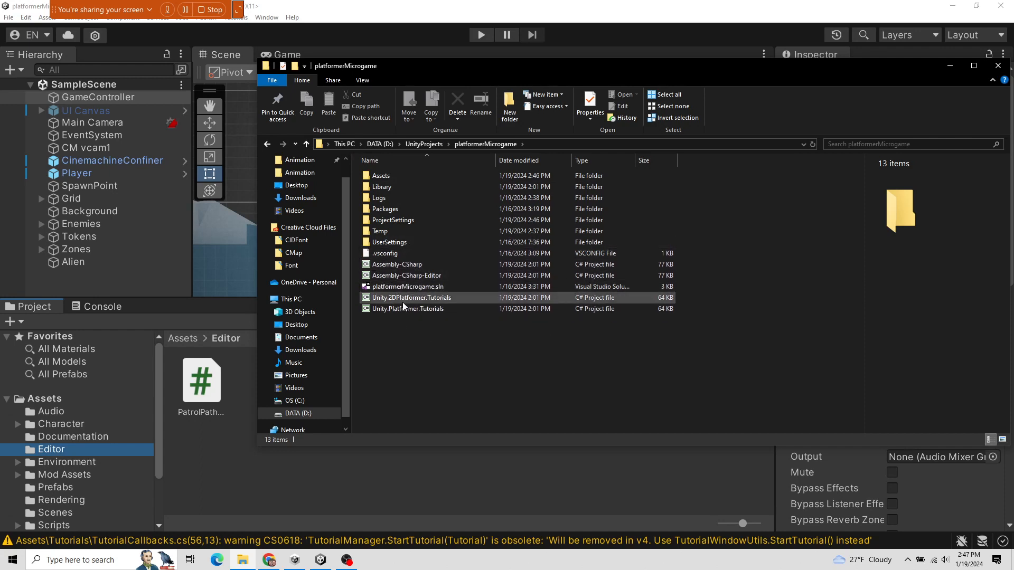
# - Look inside the Library and Assets folders of platformerMicrogame and return to the project's root folder
pyautogui.doubleClick(386, 191)
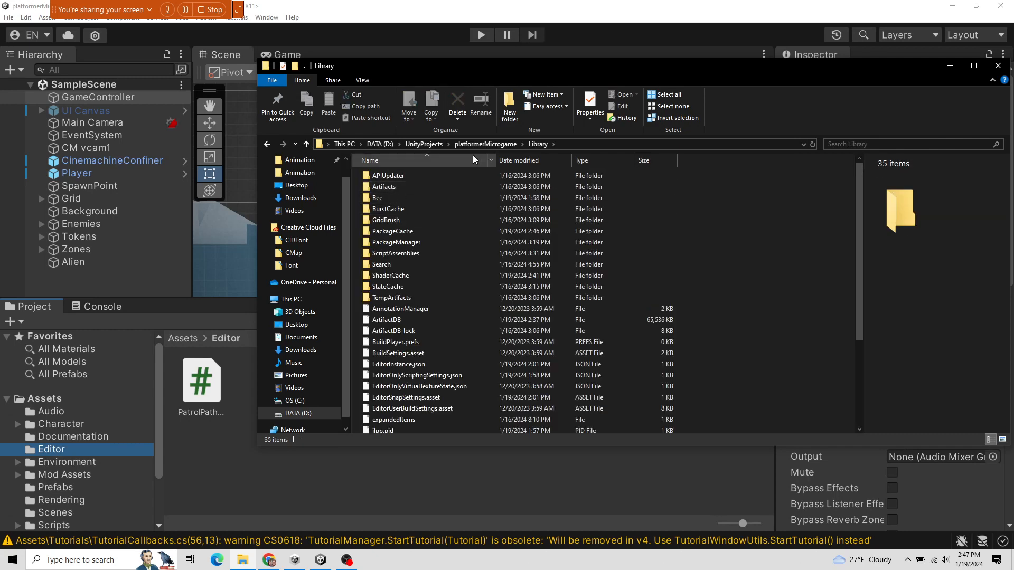
pyautogui.click(485, 143)
pyautogui.doubleClick(380, 176)
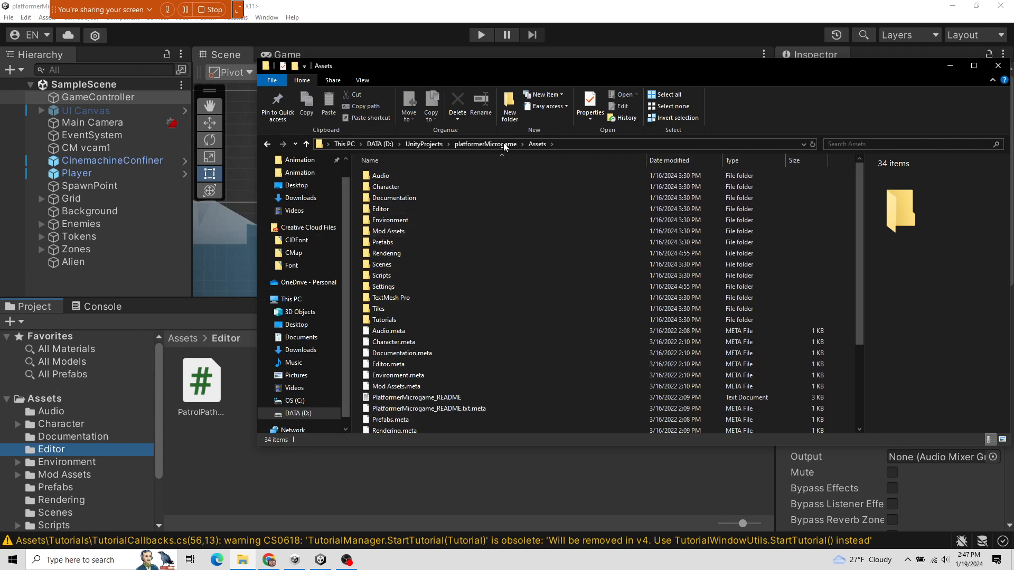
pyautogui.click(484, 145)
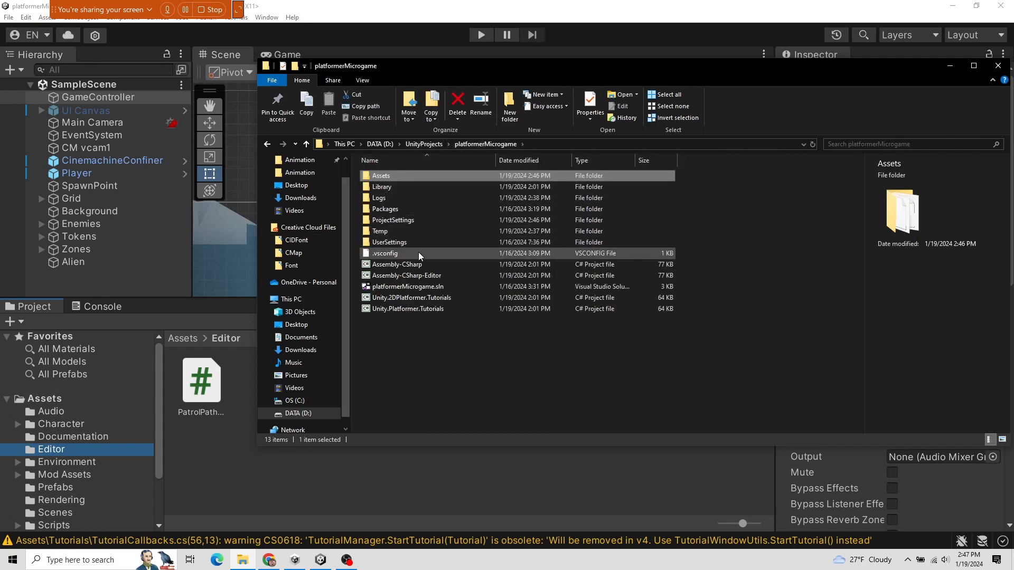
# - Revisit the Library folder, move the screen-sharing bar off Unity's menus, and return to the platformerMicrogame folder
pyautogui.doubleClick(388, 188)
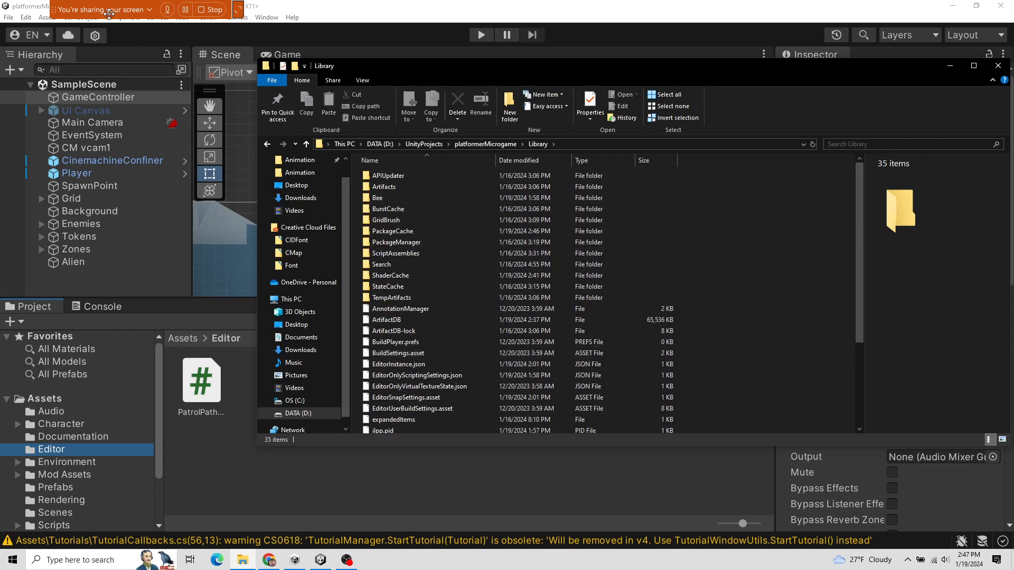
pyautogui.moveTo(109, 9); pyautogui.dragTo(274, 9)
pyautogui.click(464, 144)
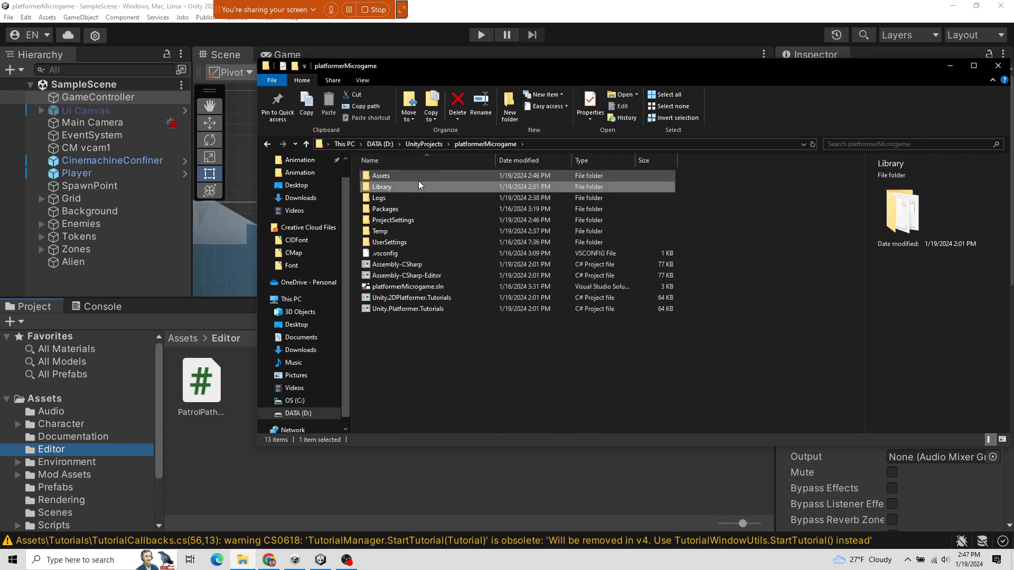
# - Open the project's Assets folder in File Explorer, then move the window aside and minimize it to return to Unity
pyautogui.doubleClick(407, 179)
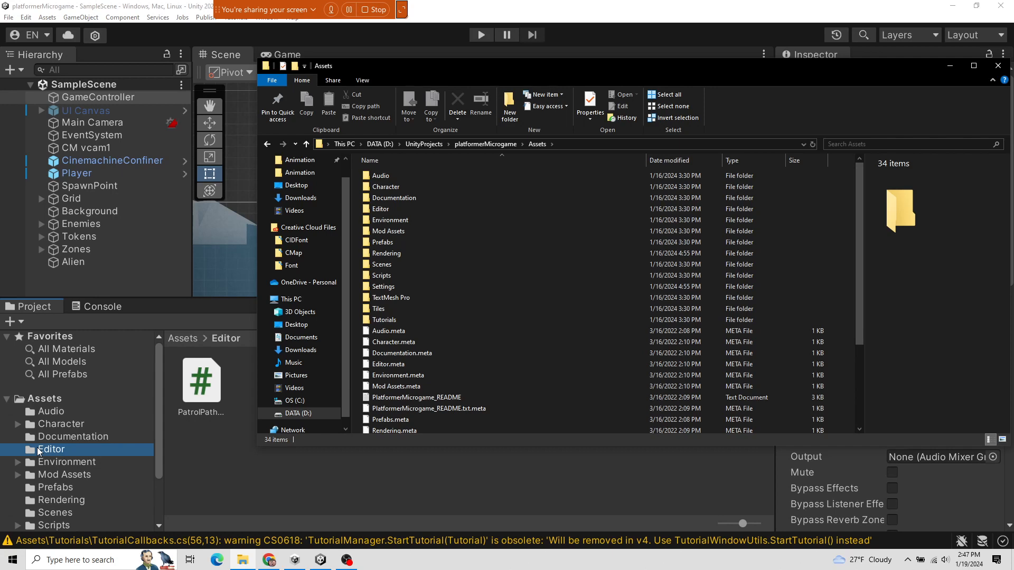
pyautogui.moveTo(945, 66); pyautogui.dragTo(735, 87)
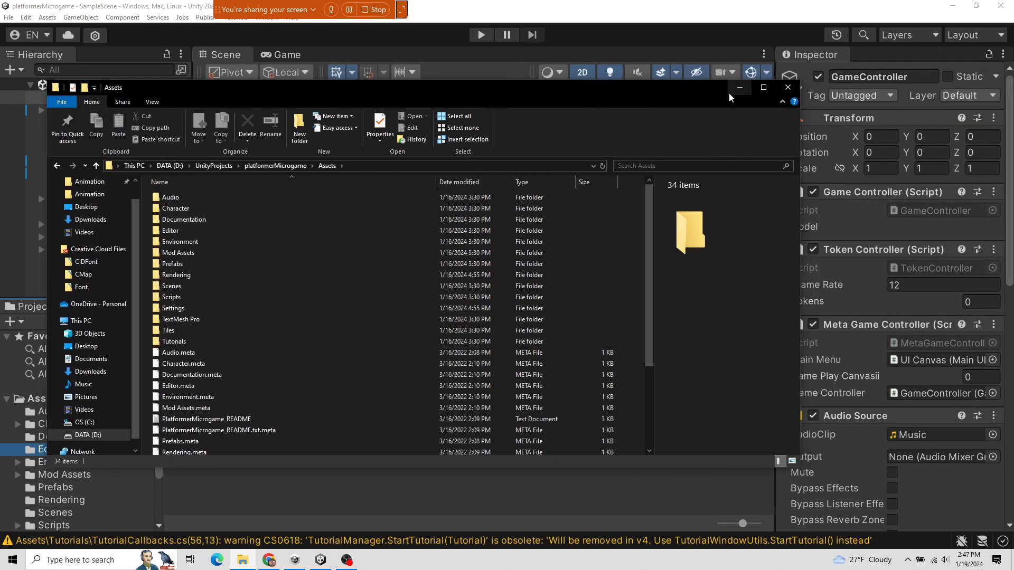
pyautogui.click(739, 88)
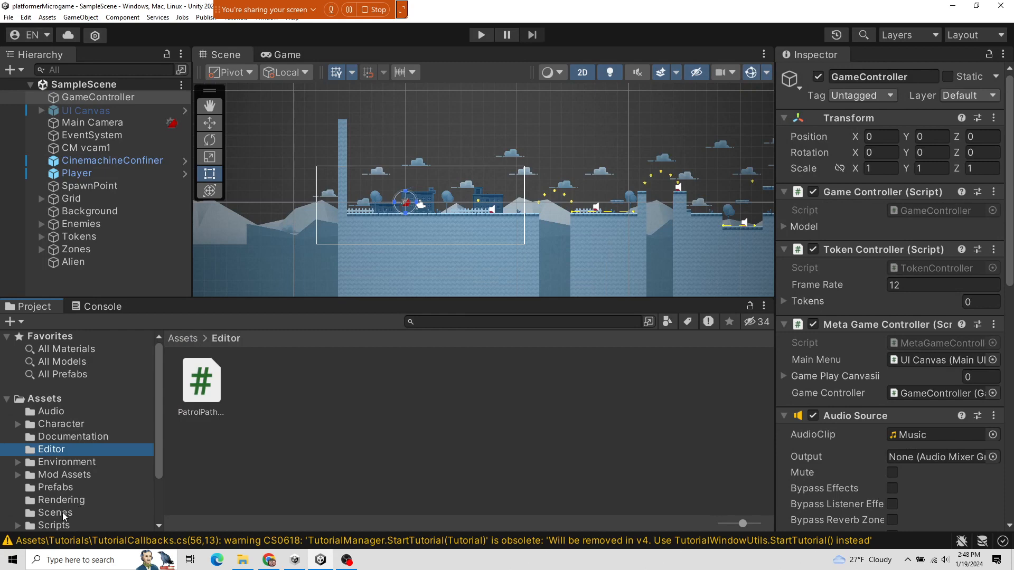
# - Look at the project's Settings assets, expand the Environment folder, and select the cloud sprite in its Sprites subfolder
pyautogui.scroll(-3, 62, 512)
pyautogui.click(55, 472)
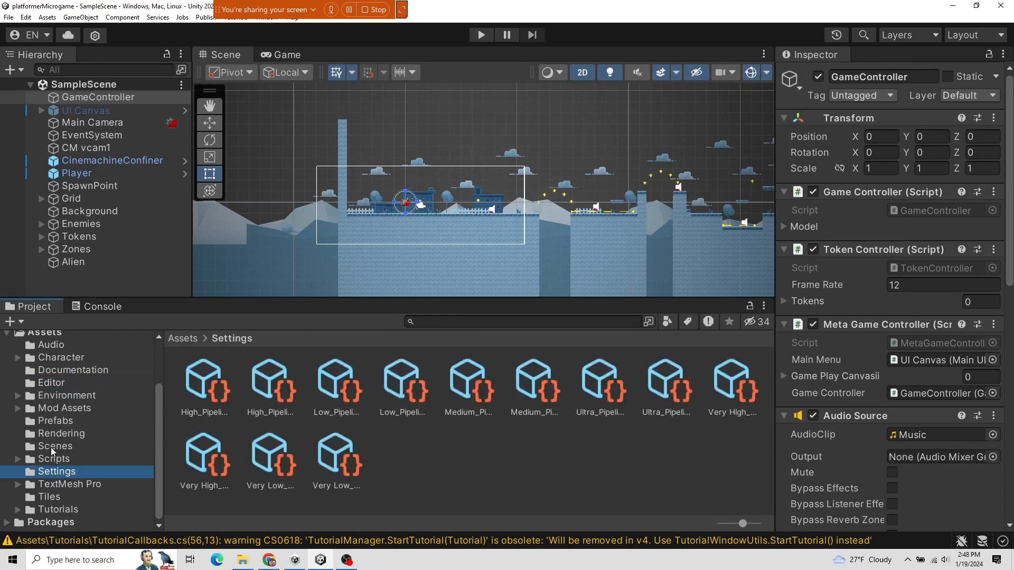
pyautogui.click(18, 397)
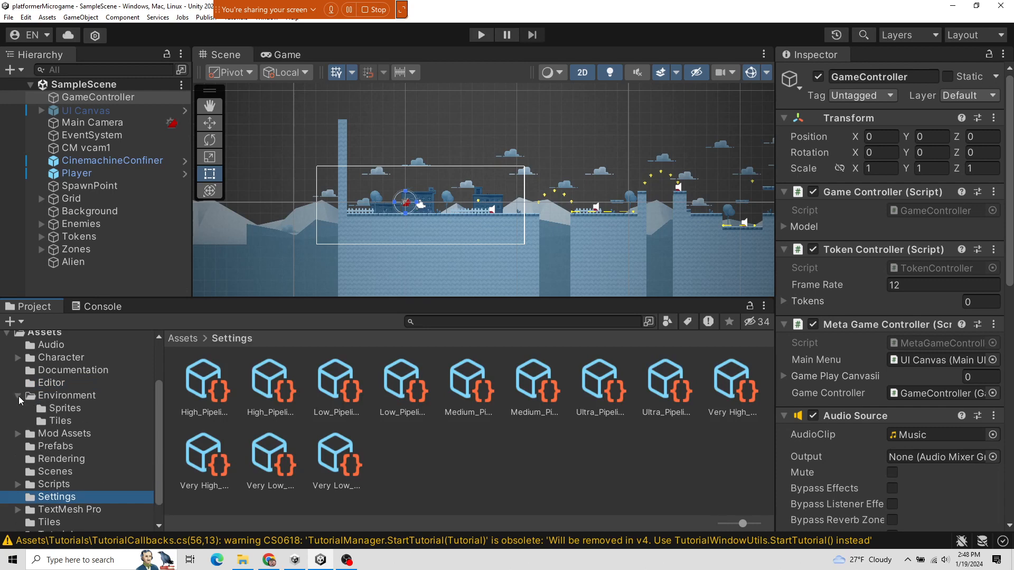
pyautogui.click(62, 409)
pyautogui.click(207, 386)
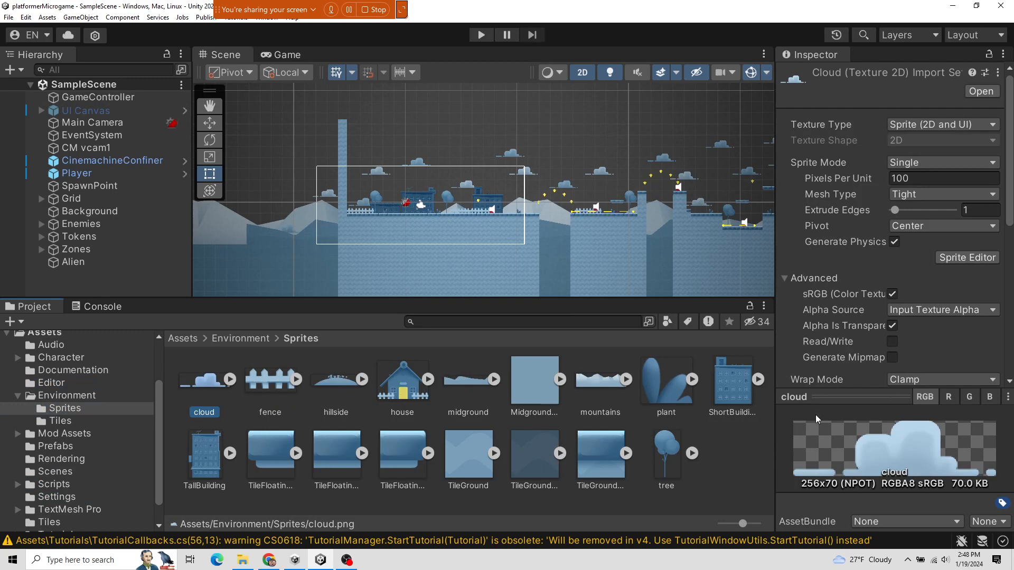
# - Compare EventSystem's Inspector properties with the cloud sprite's, and review the cloud's Texture Type and Sprite Mode options without changing them
pyautogui.click(84, 136)
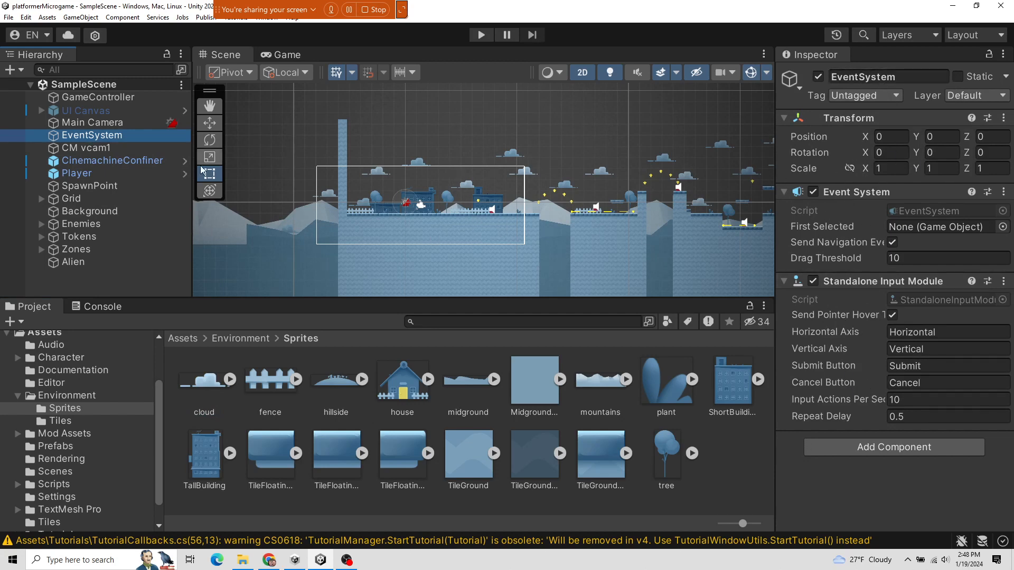
pyautogui.click(200, 381)
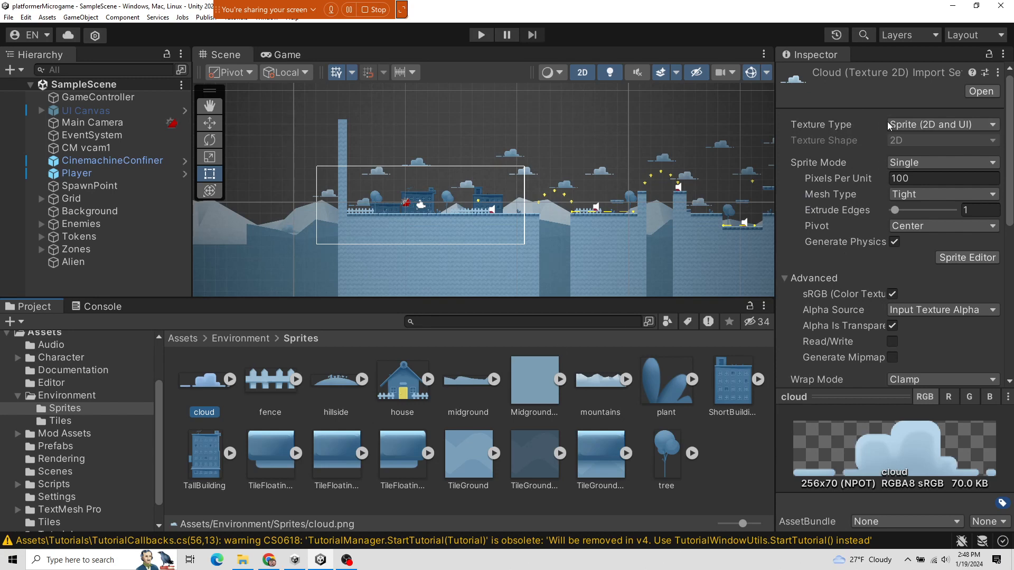
pyautogui.click(907, 125)
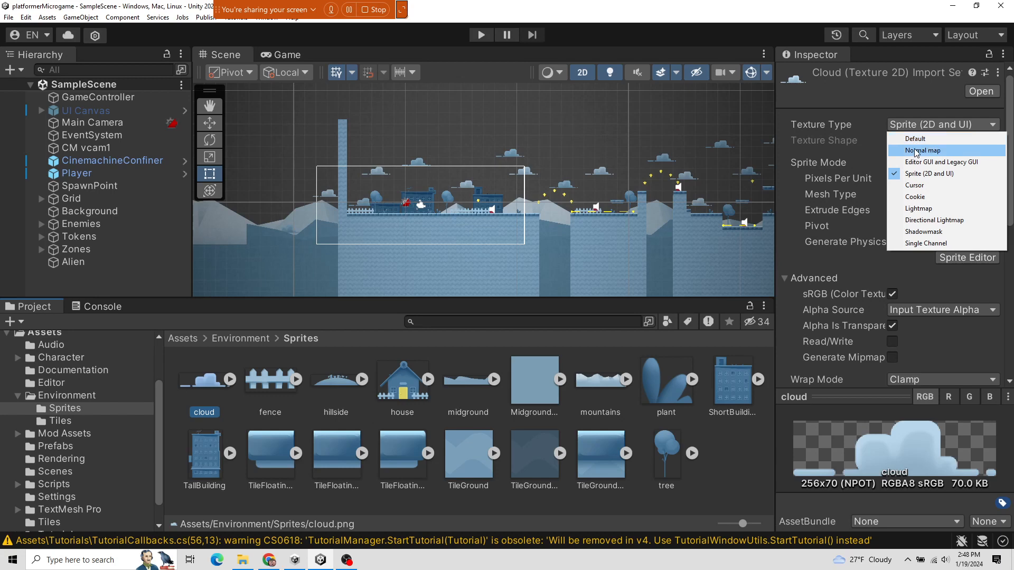
pyautogui.click(910, 108)
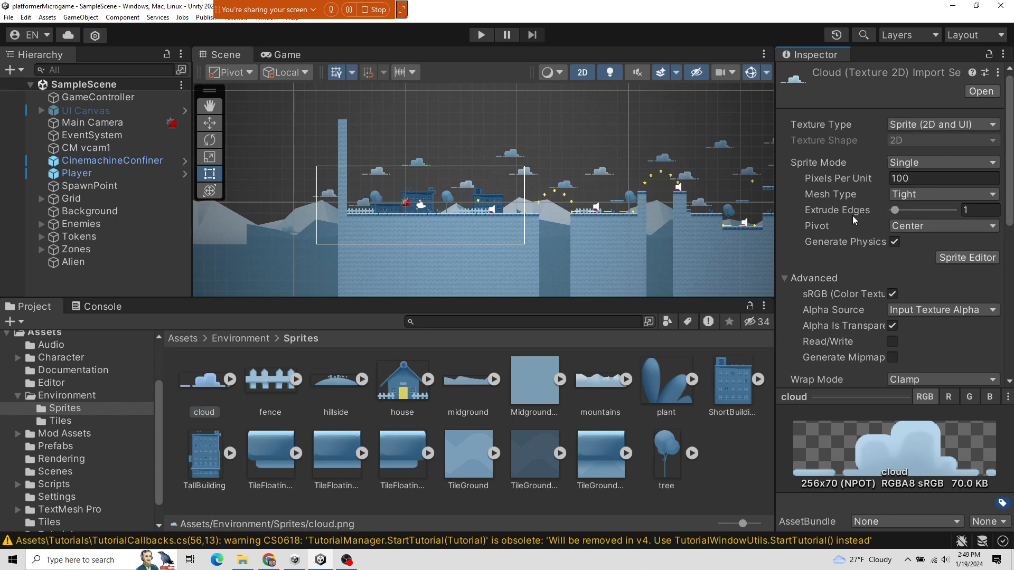
pyautogui.click(909, 164)
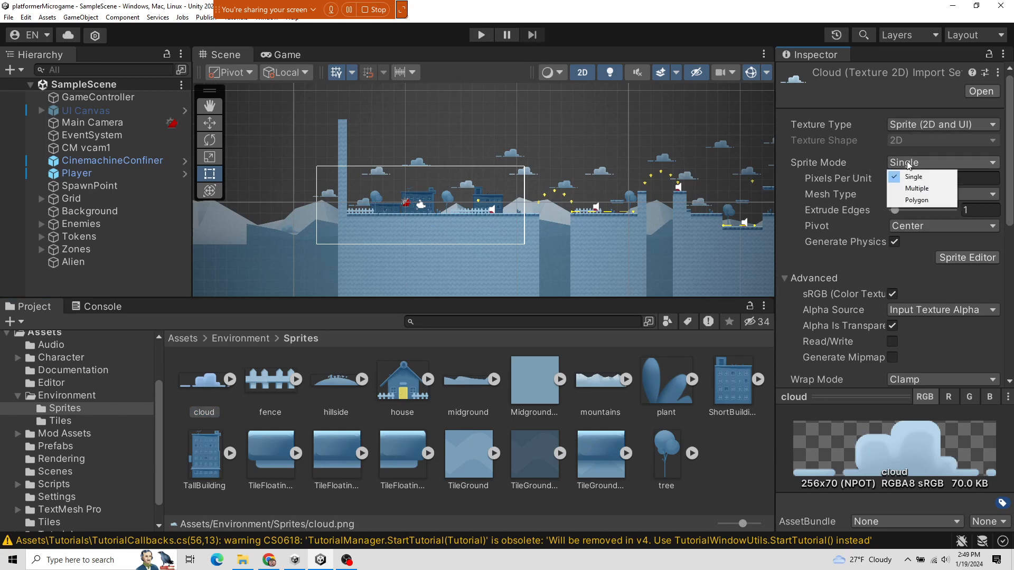
pyautogui.click(874, 157)
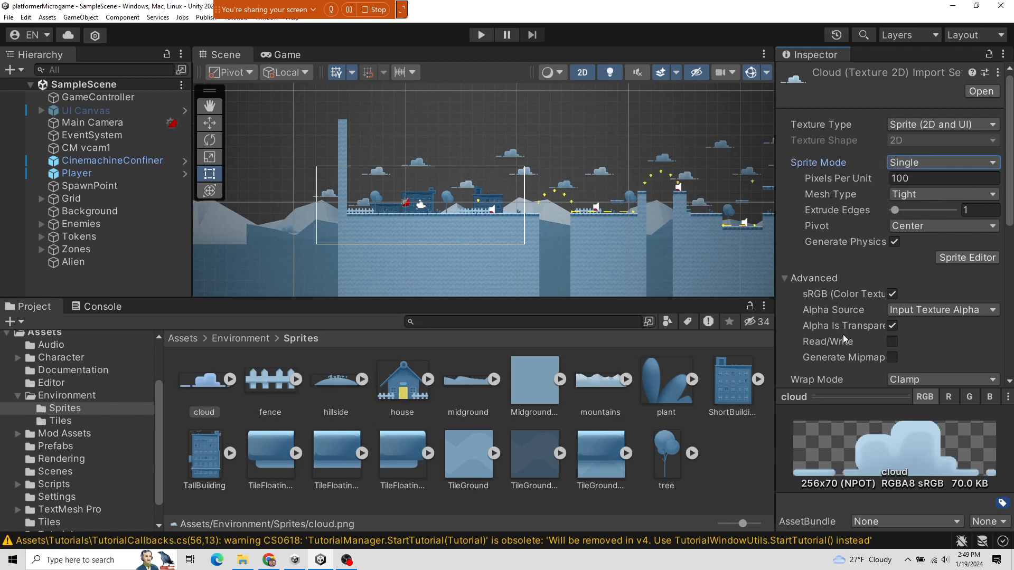
# - Examine one of the scene's clouds up close and review the remaining import settings of the cloud sprite
pyautogui.moveTo(841, 296)
pyautogui.moveTo(840, 324)
pyautogui.scroll(6, 406, 173)
pyautogui.scroll(5, 413, 191)
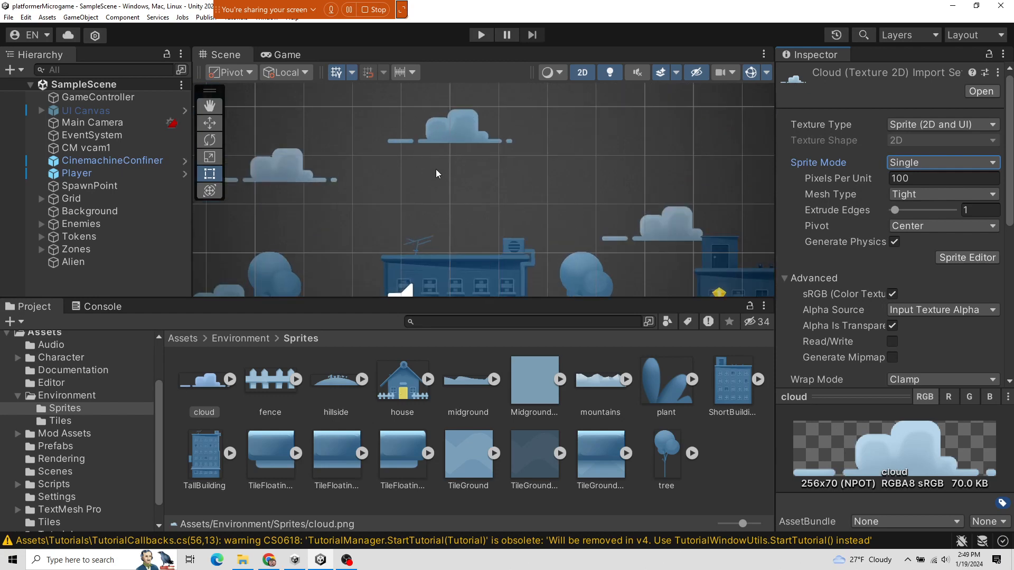
pyautogui.scroll(2, 449, 244)
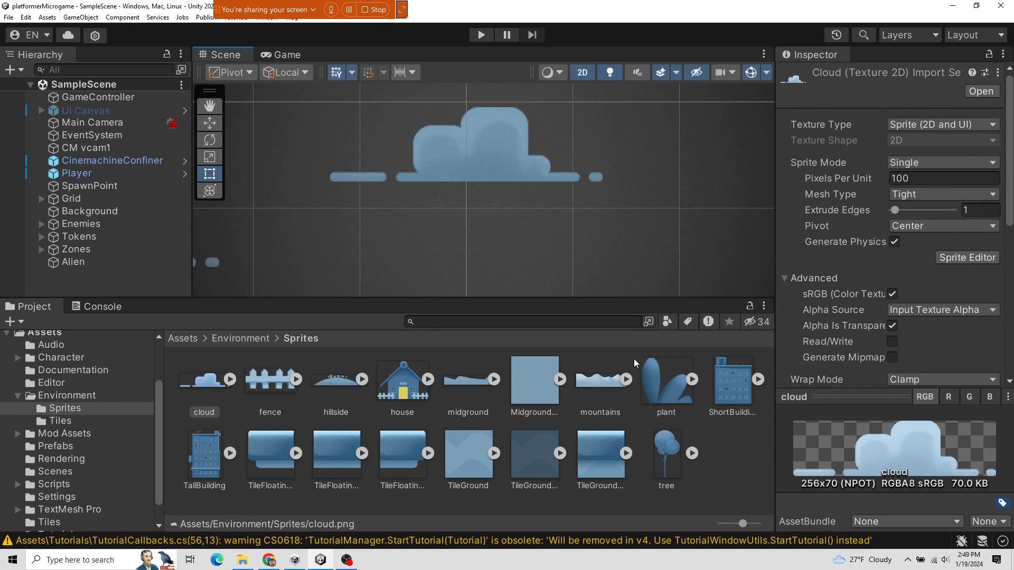
pyautogui.moveTo(413, 182); pyautogui.dragTo(470, 242, button='middle')
pyautogui.scroll(3, 445, 207)
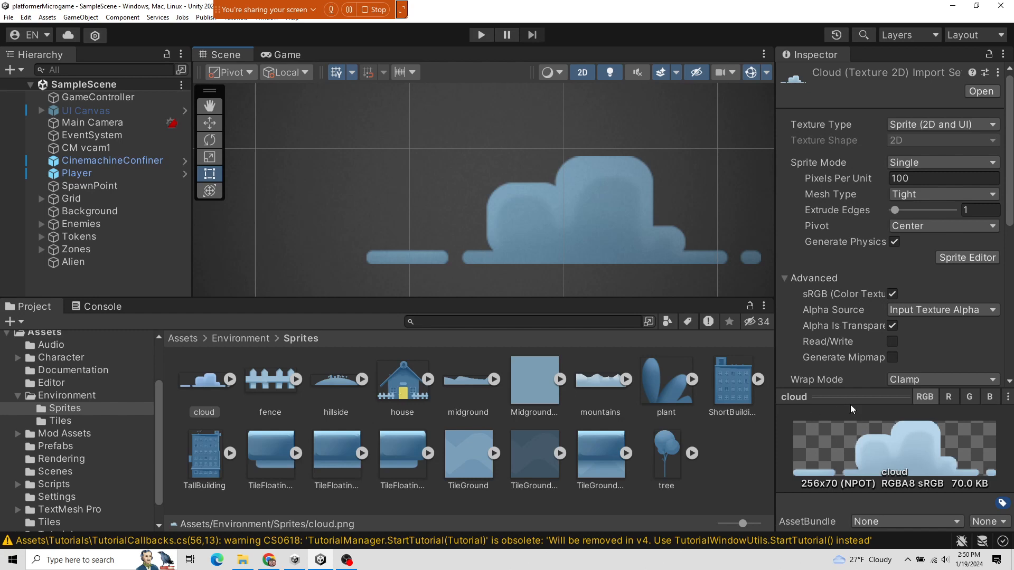
pyautogui.scroll(-5, 877, 312)
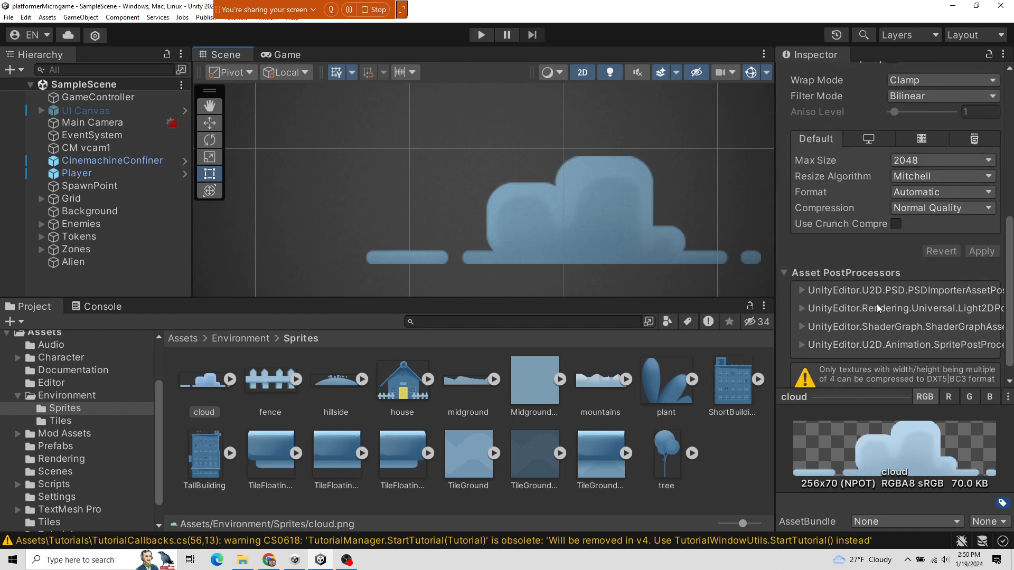
pyautogui.scroll(5, 879, 308)
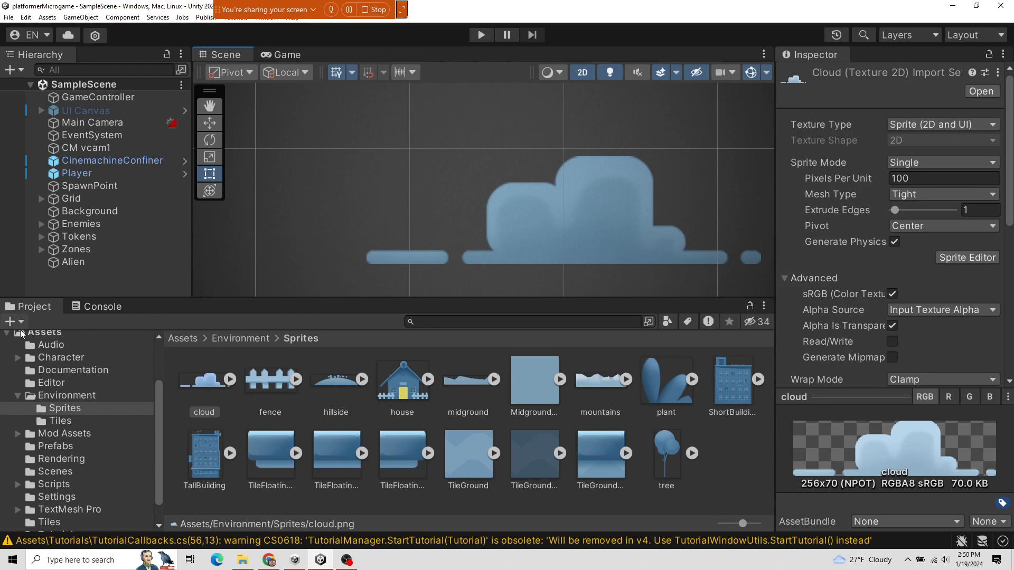
# - Compare the Inspector properties of scene objects such as EventSystem with those of the cloud sprite, ending with the sprite selected
pyautogui.click(76, 199)
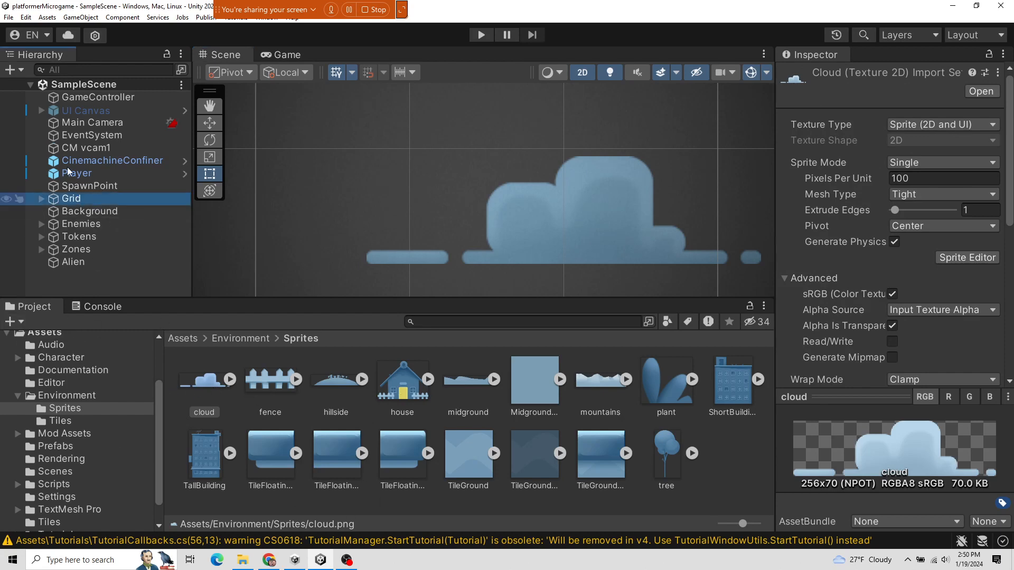
pyautogui.click(77, 186)
pyautogui.click(75, 136)
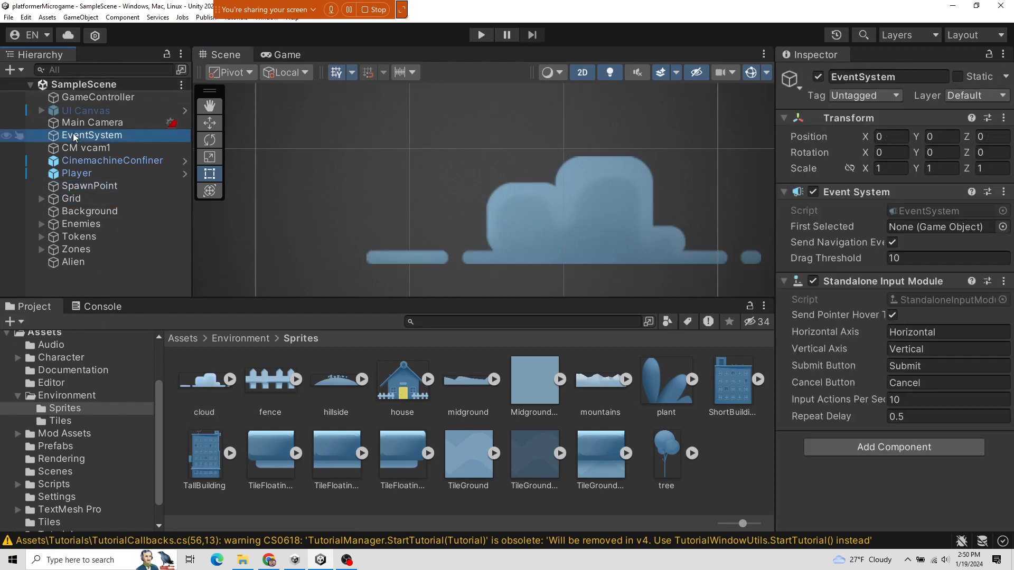
pyautogui.click(210, 385)
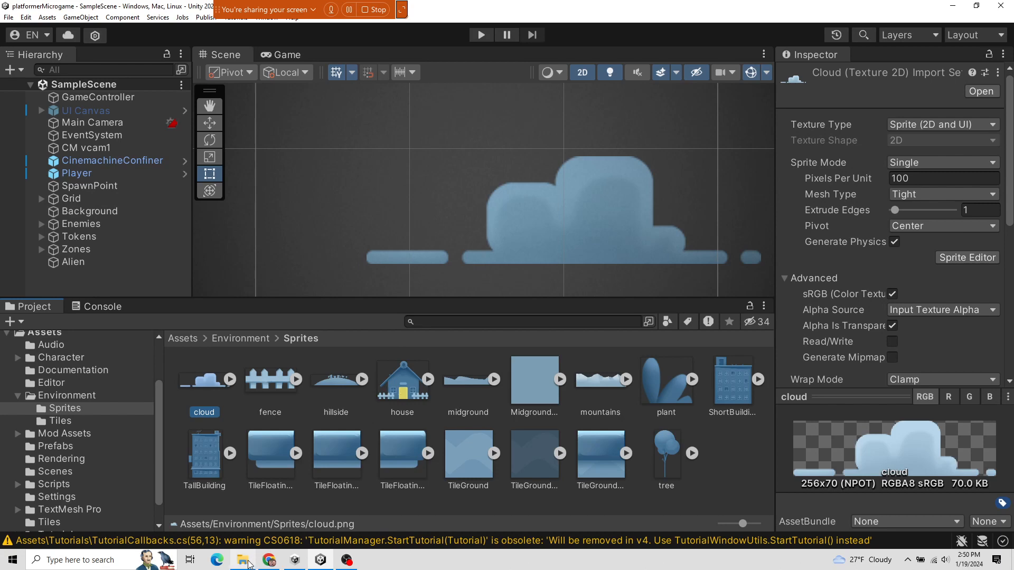
pyautogui.moveTo(243, 560)
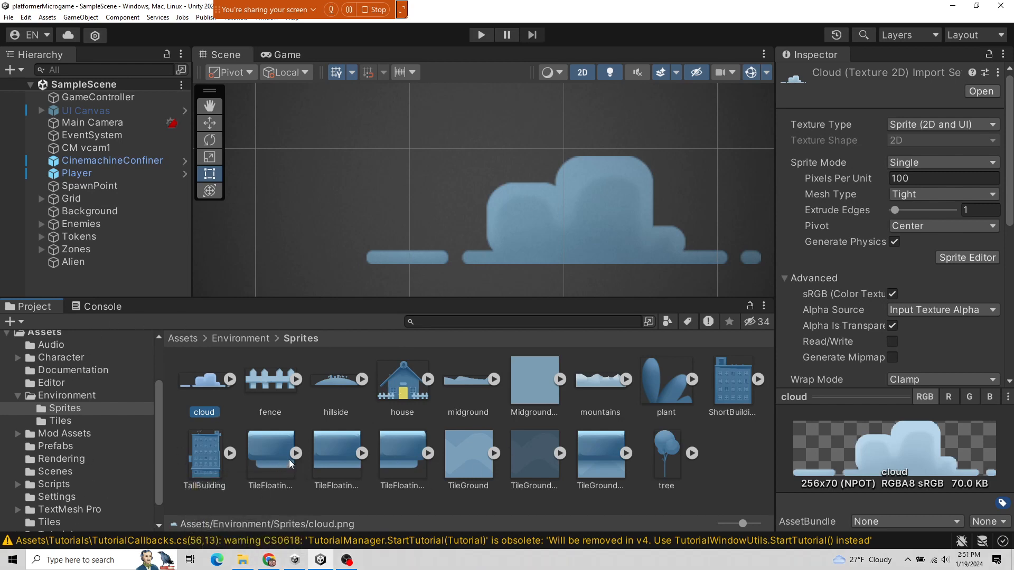
# - Open the Build Settings, review the available platforms including the WebGL and Android options, and close the window without switching platform
pyautogui.click(9, 17)
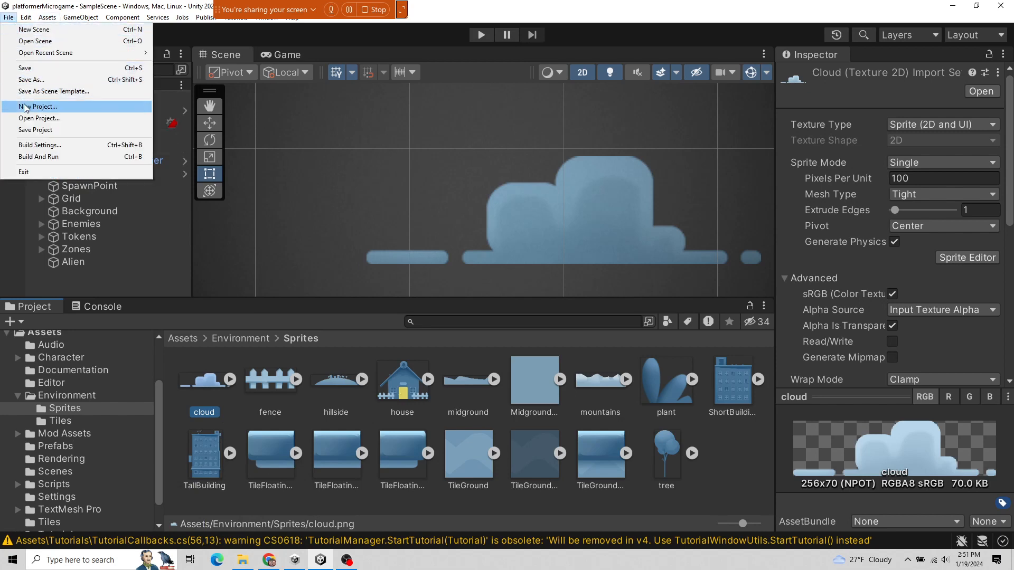
pyautogui.click(32, 146)
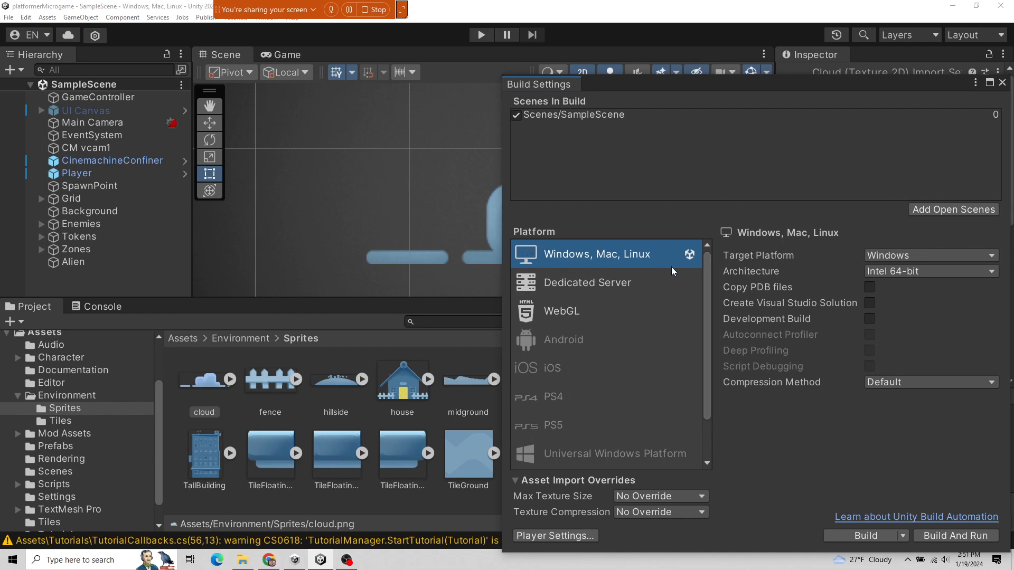
pyautogui.scroll(-2, 660, 398)
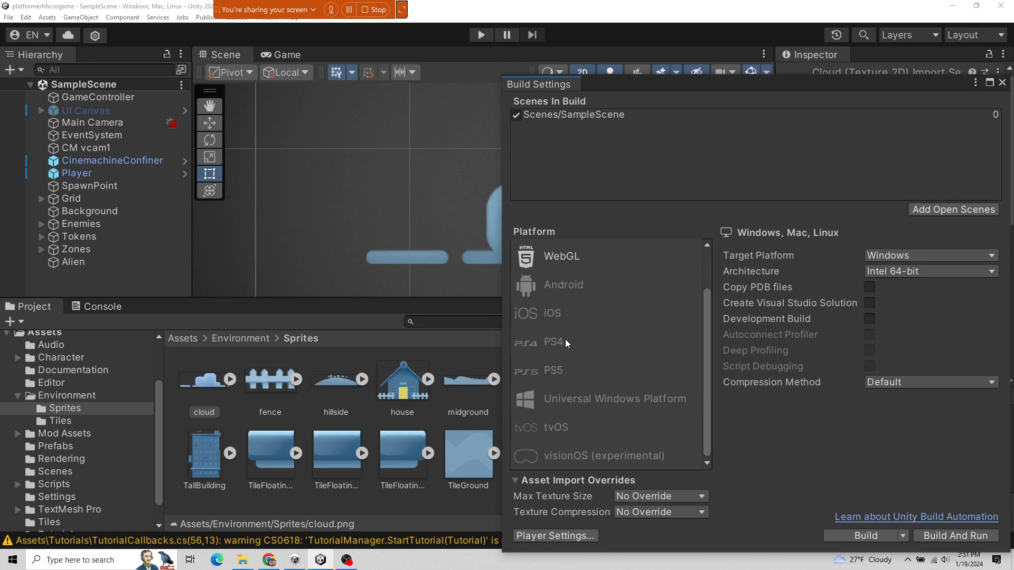
pyautogui.scroll(2, 578, 336)
pyautogui.click(549, 305)
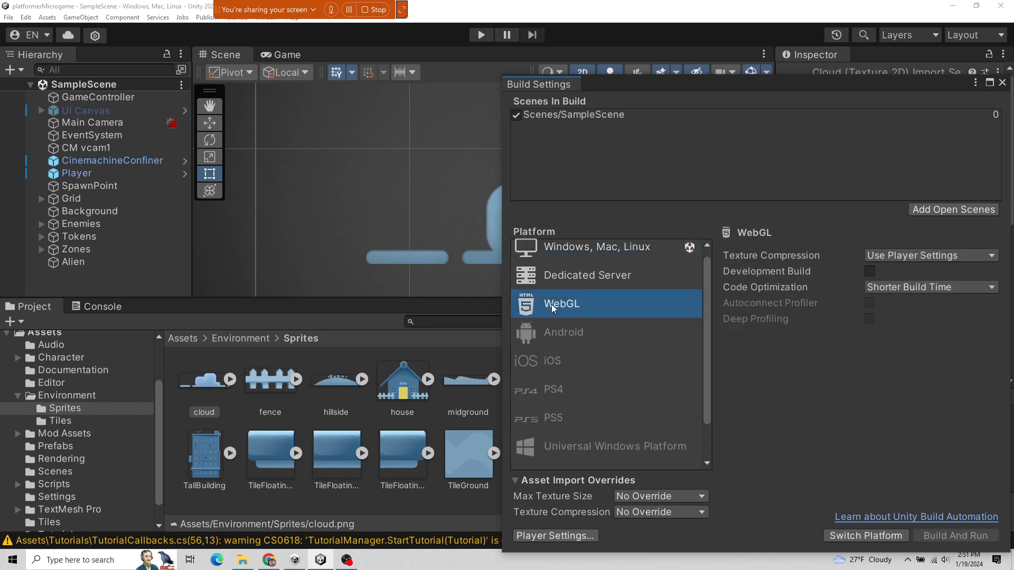
pyautogui.click(583, 338)
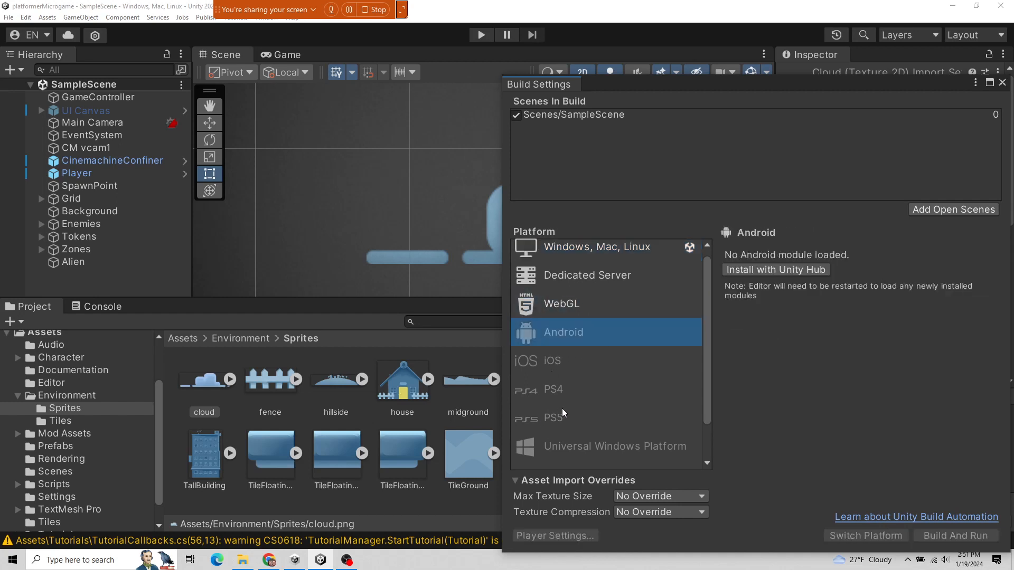
pyautogui.scroll(-2, 570, 423)
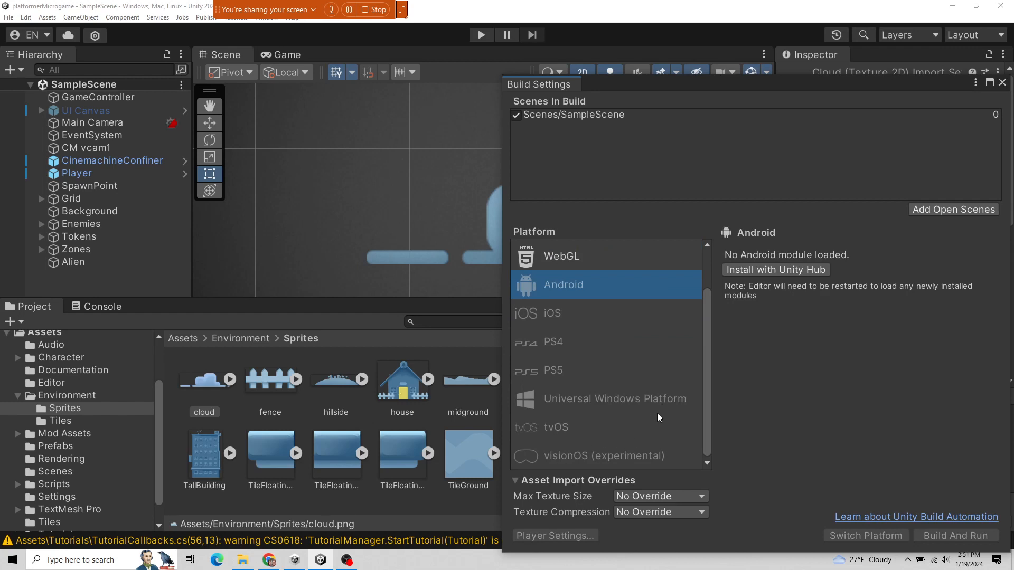
pyautogui.scroll(2, 668, 414)
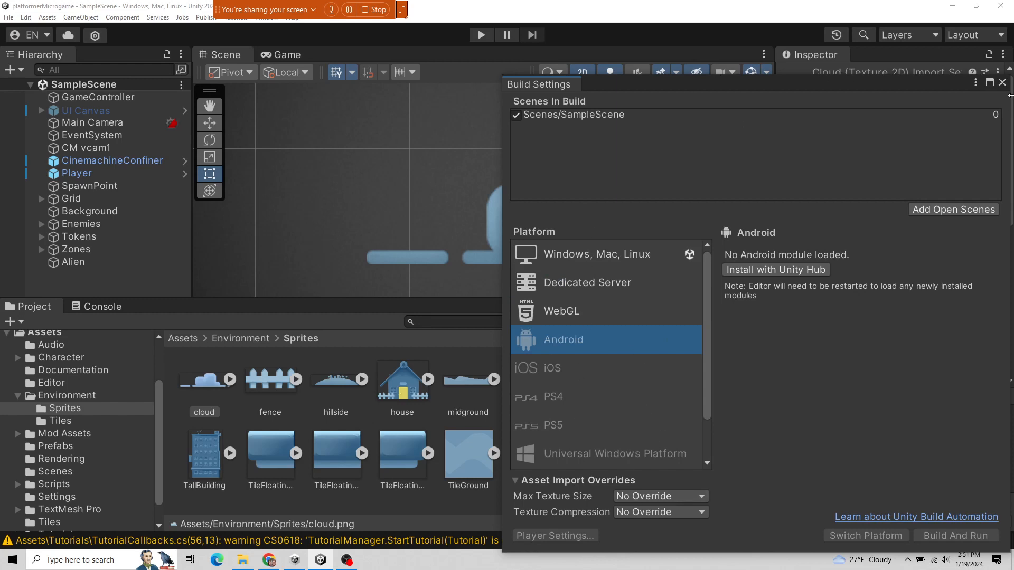
pyautogui.click(1002, 82)
# - Switch to File Explorer, look inside platformerMicrogame's Assets folder, go up to UnityProjects, and reopen platformerMicrogame
pyautogui.click(243, 560)
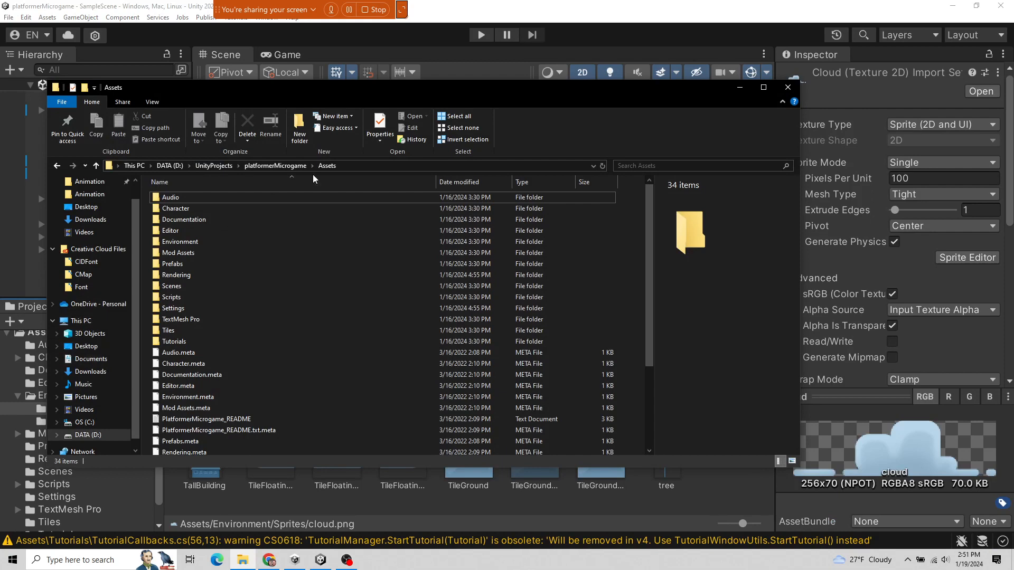
pyautogui.click(291, 166)
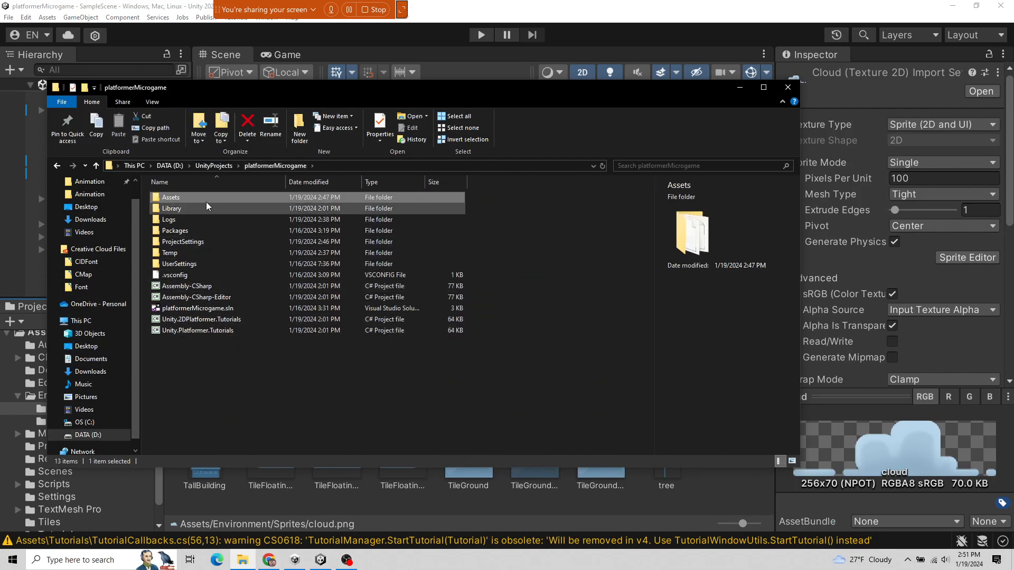
pyautogui.click(170, 210)
pyautogui.doubleClick(172, 198)
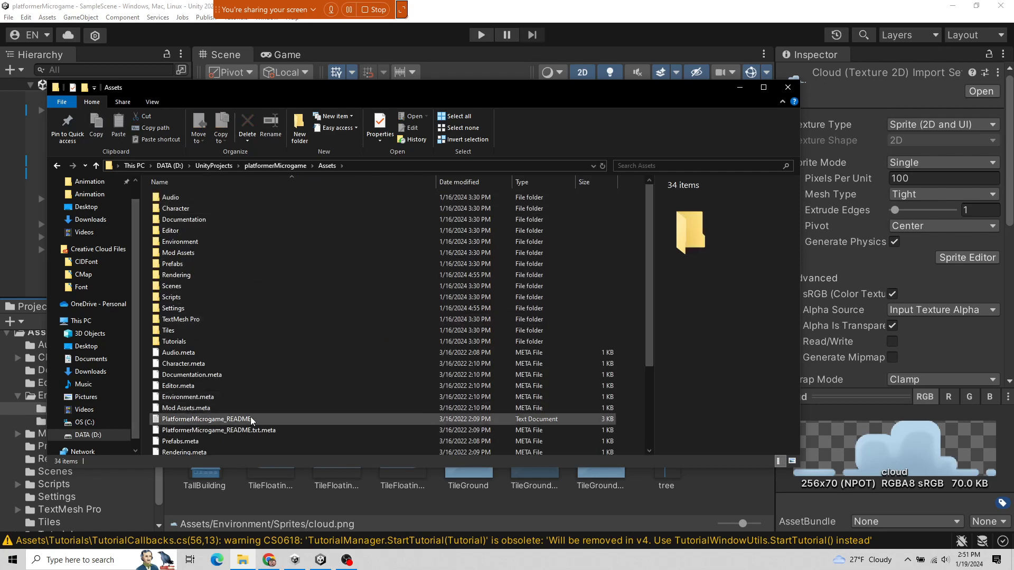
pyautogui.click(291, 167)
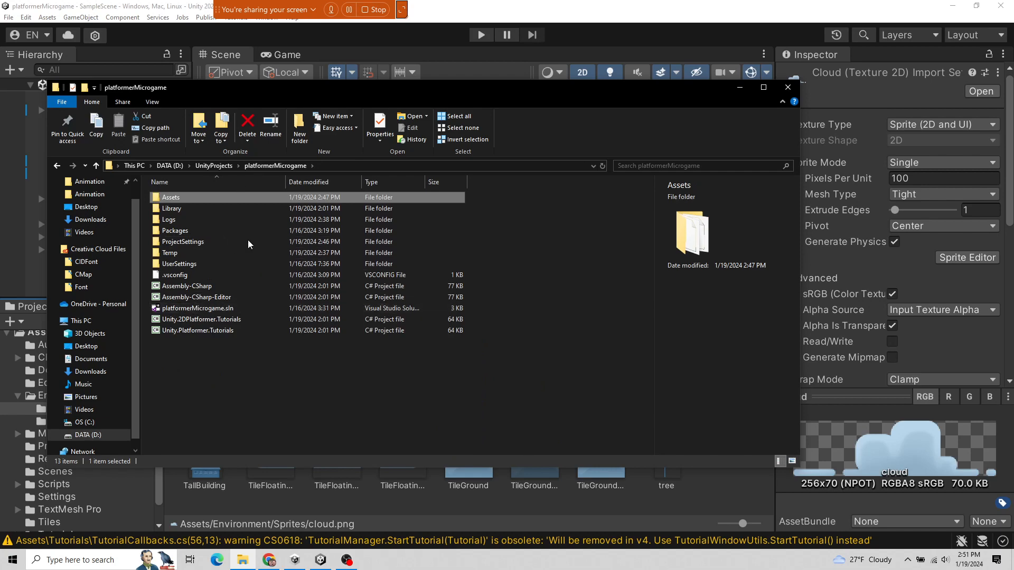
pyautogui.click(212, 166)
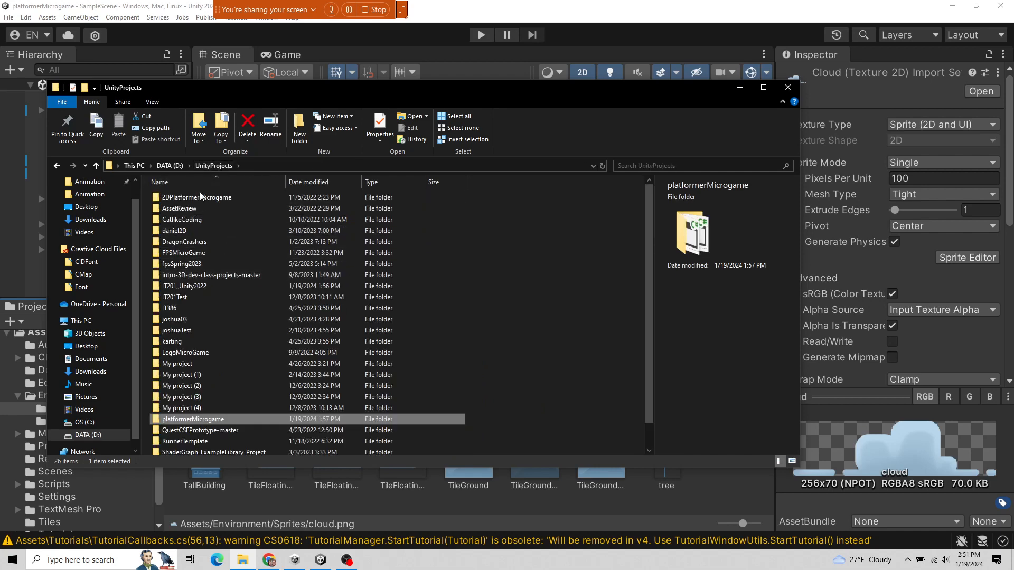
pyautogui.doubleClick(184, 420)
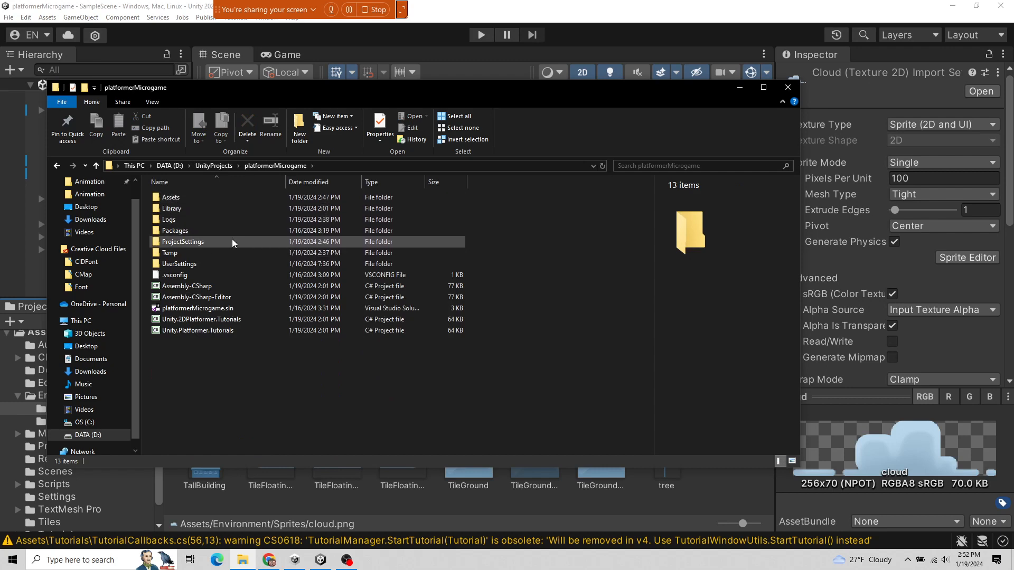
# - Look inside the project's Logs and Packages folders, and open its ProjectSettings folder
pyautogui.click(191, 223)
pyautogui.doubleClick(191, 222)
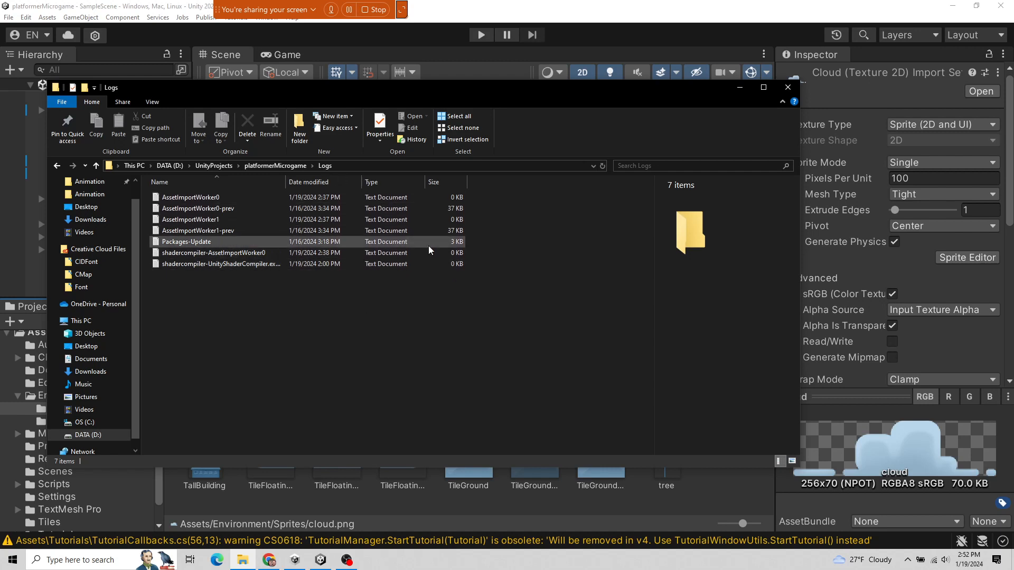
pyautogui.click(275, 166)
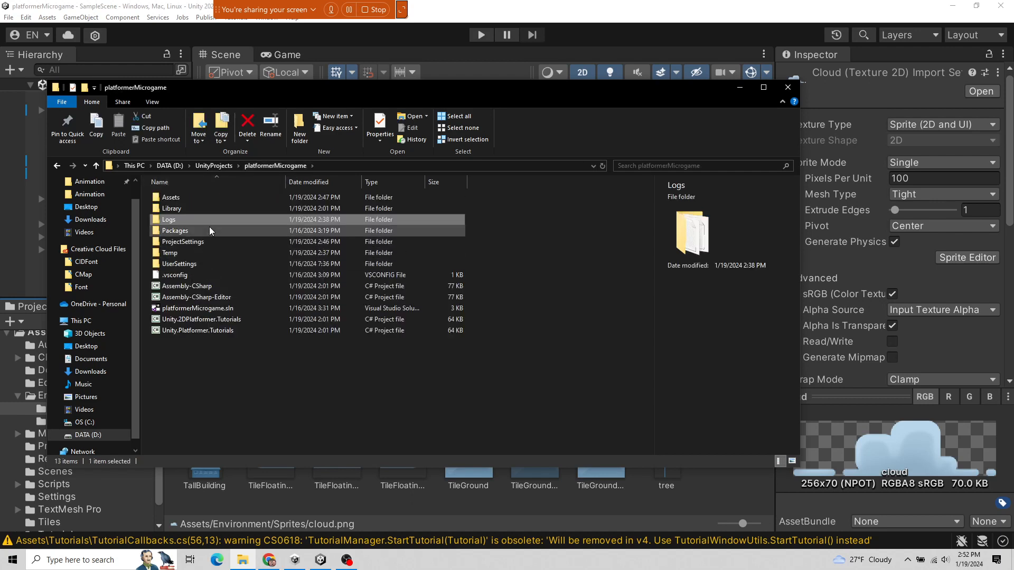
pyautogui.doubleClick(211, 230)
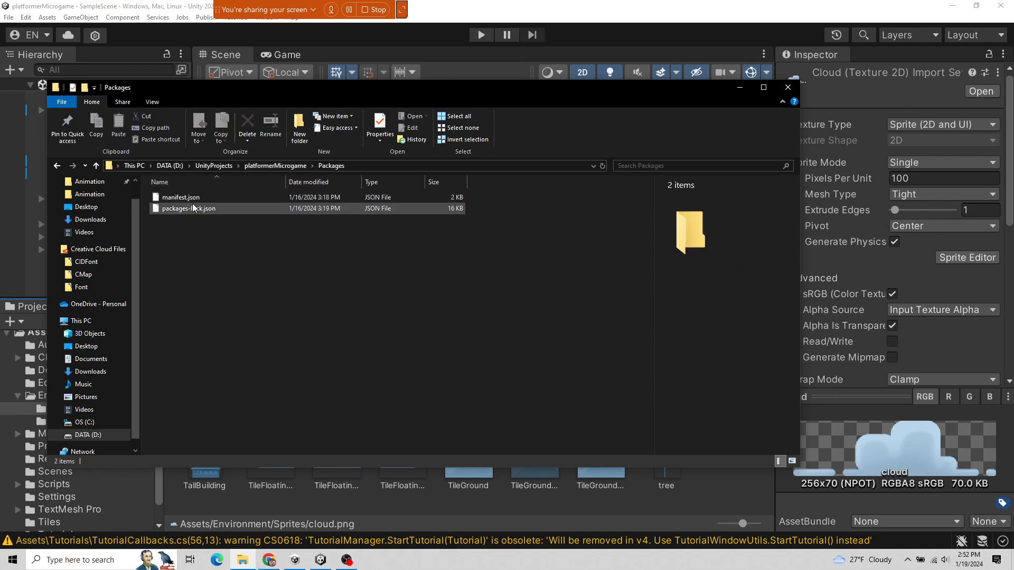
pyautogui.click(275, 166)
pyautogui.doubleClick(191, 241)
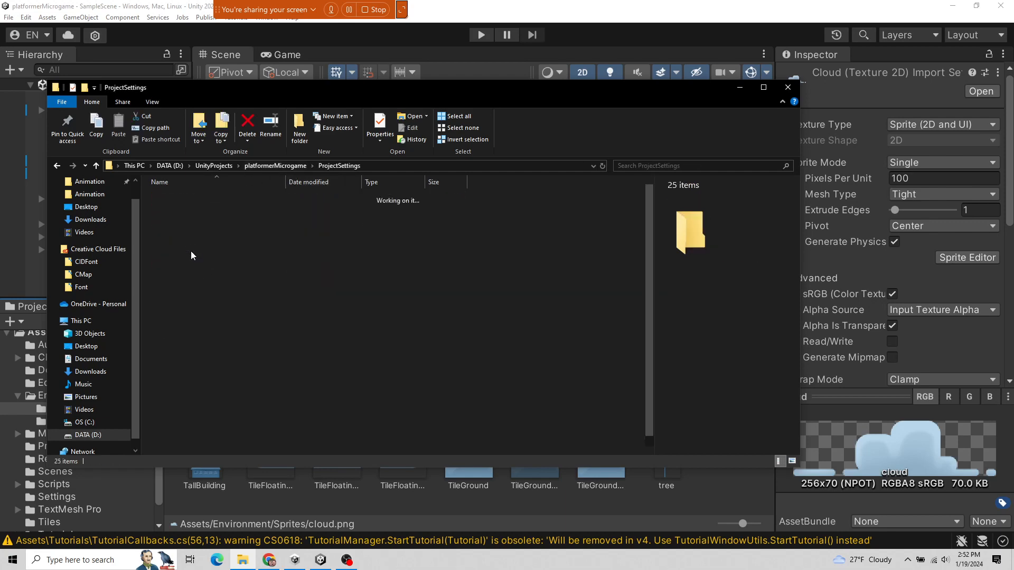
# - Look through the files in the ProjectSettings folder, switch back to Unity, and open the Project Settings window over the Scene view
pyautogui.scroll(-1, 243, 317)
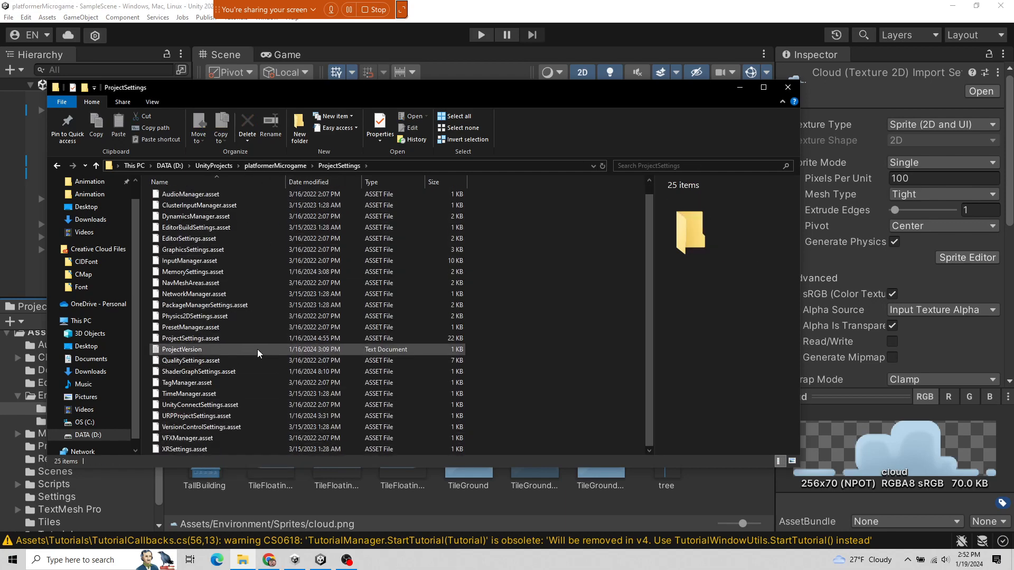
pyautogui.click(275, 166)
pyautogui.click(9, 17)
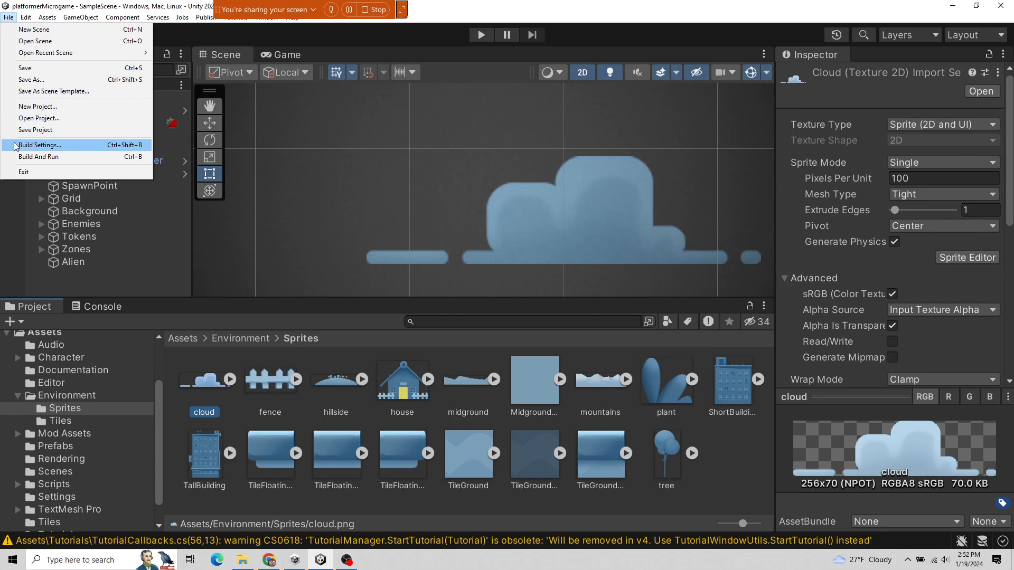
pyautogui.moveTo(24, 19)
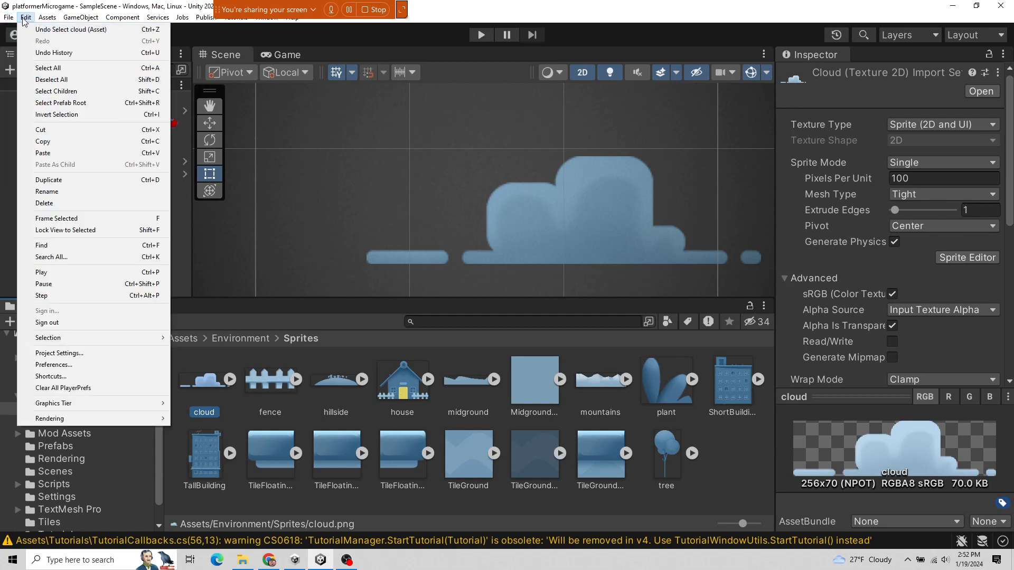
pyautogui.click(59, 358)
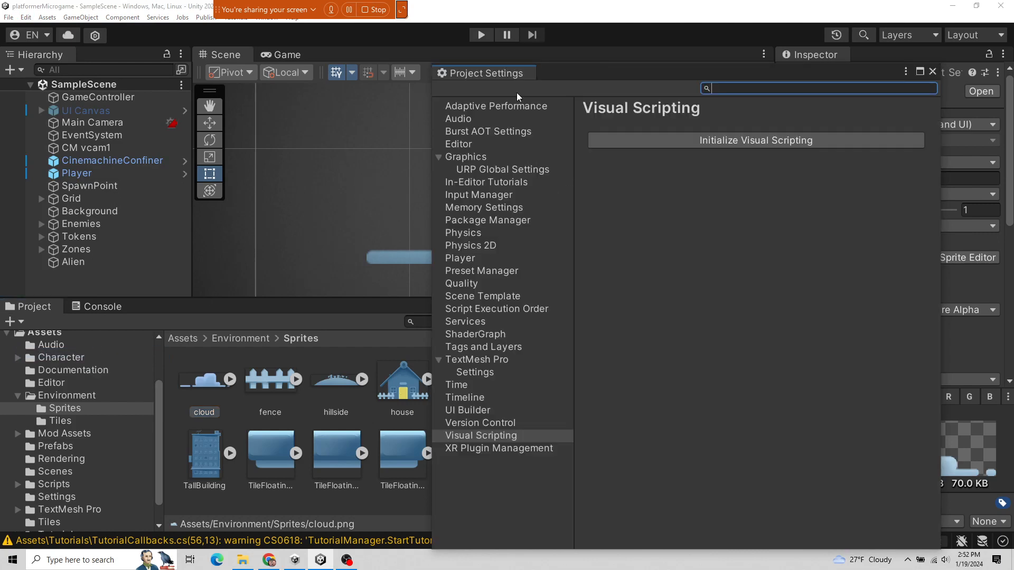
pyautogui.moveTo(567, 71); pyautogui.dragTo(356, 56)
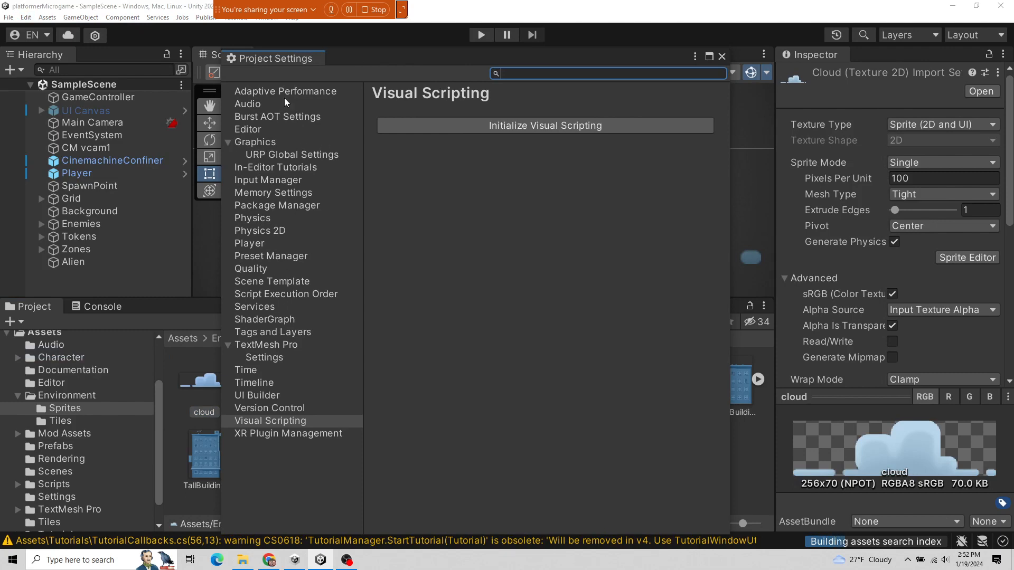
# - Review the Input Manager, Graphics, URP Global Settings and Package Manager pages of the project settings
pyautogui.click(274, 182)
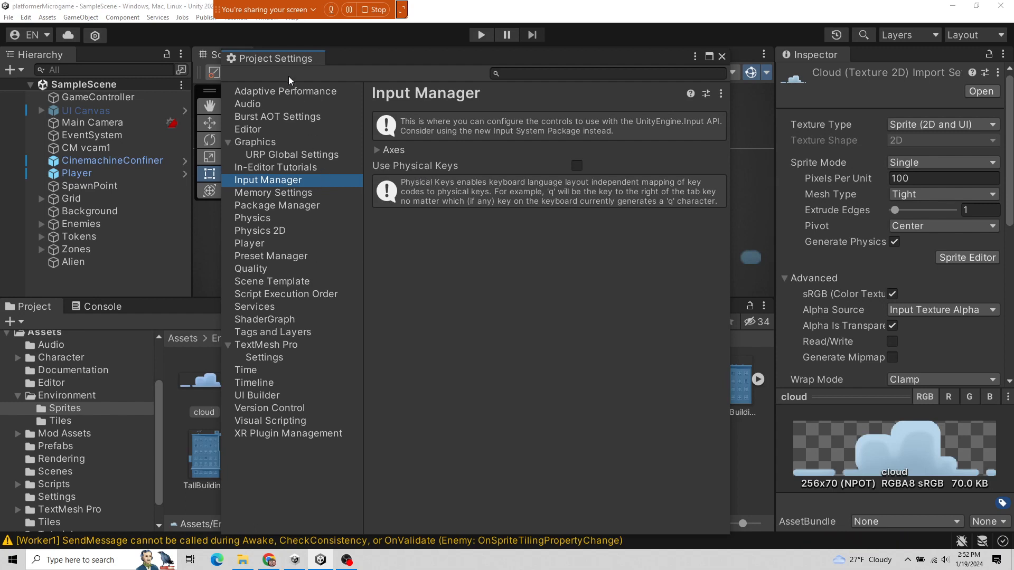
pyautogui.click(266, 142)
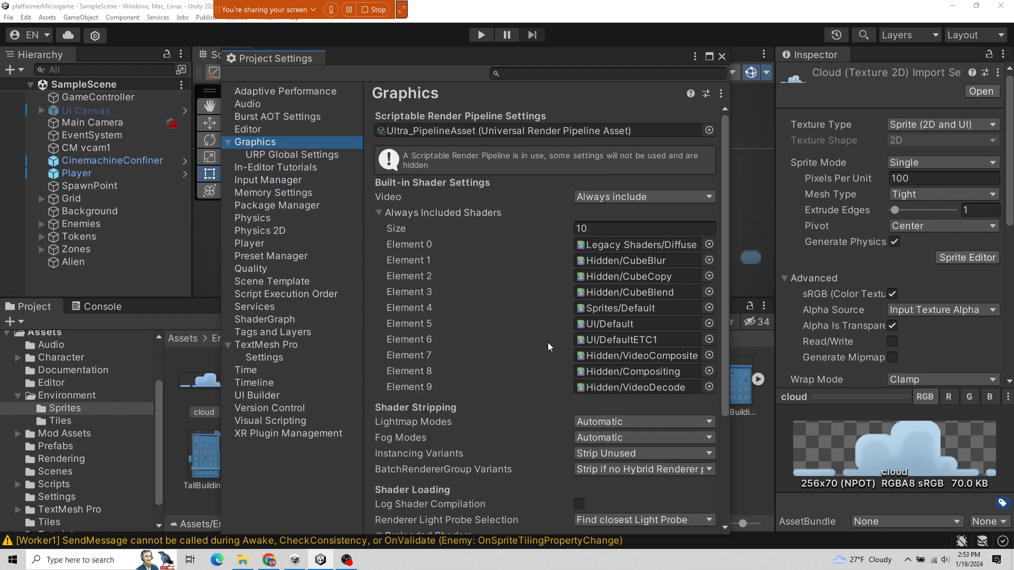
pyautogui.scroll(-5, 534, 296)
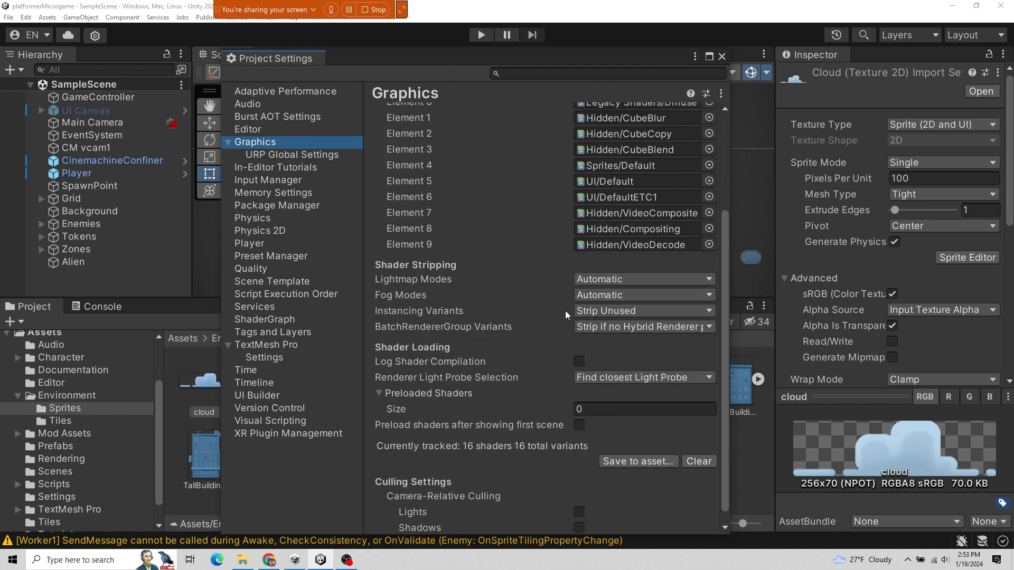
pyautogui.scroll(5, 552, 386)
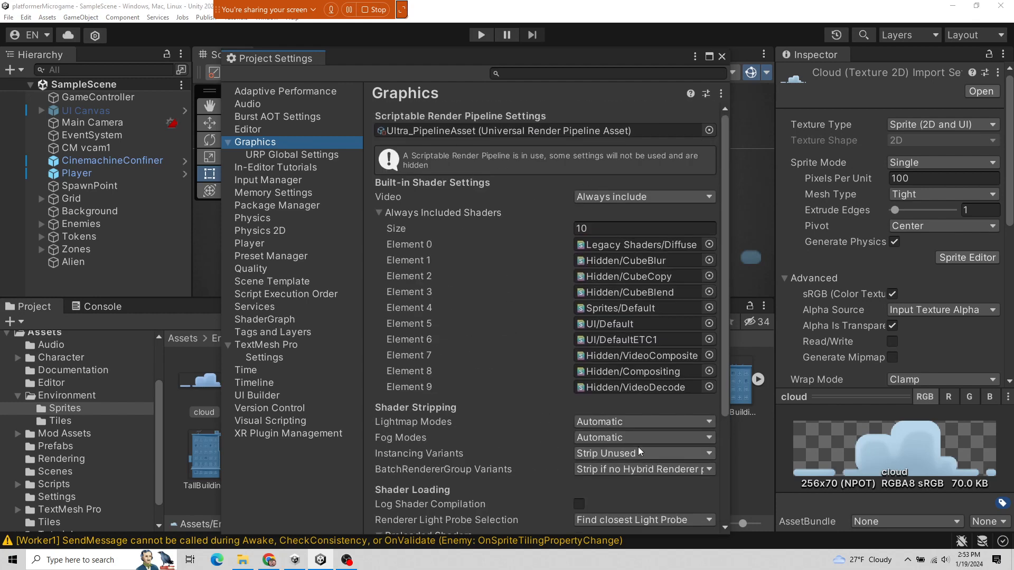
pyautogui.click(297, 158)
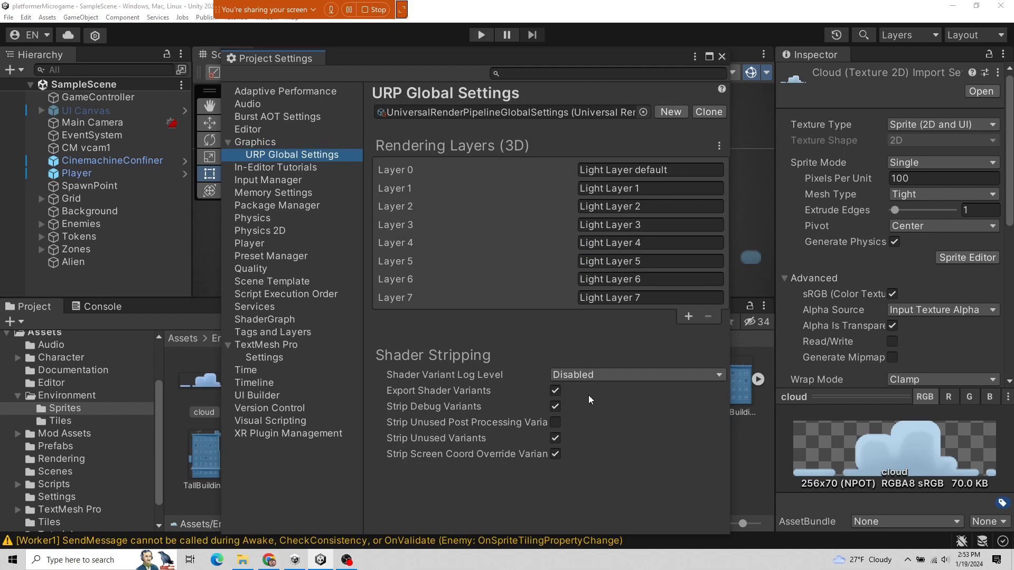
pyautogui.click(280, 208)
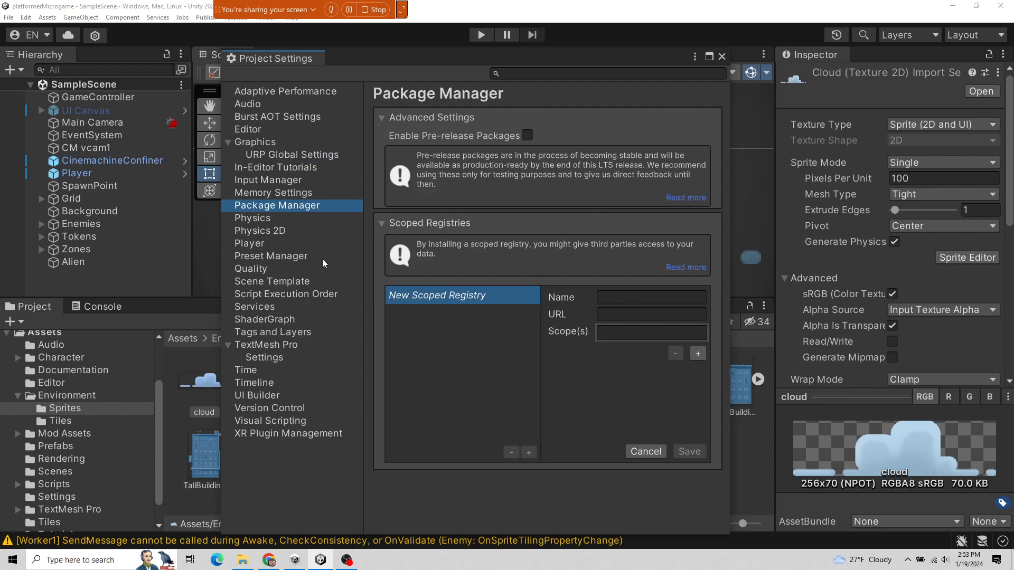
# - Examine the Physics and Physics 2D settings, highlighting the vertical gravity value for 2D physics without changing it
pyautogui.click(261, 219)
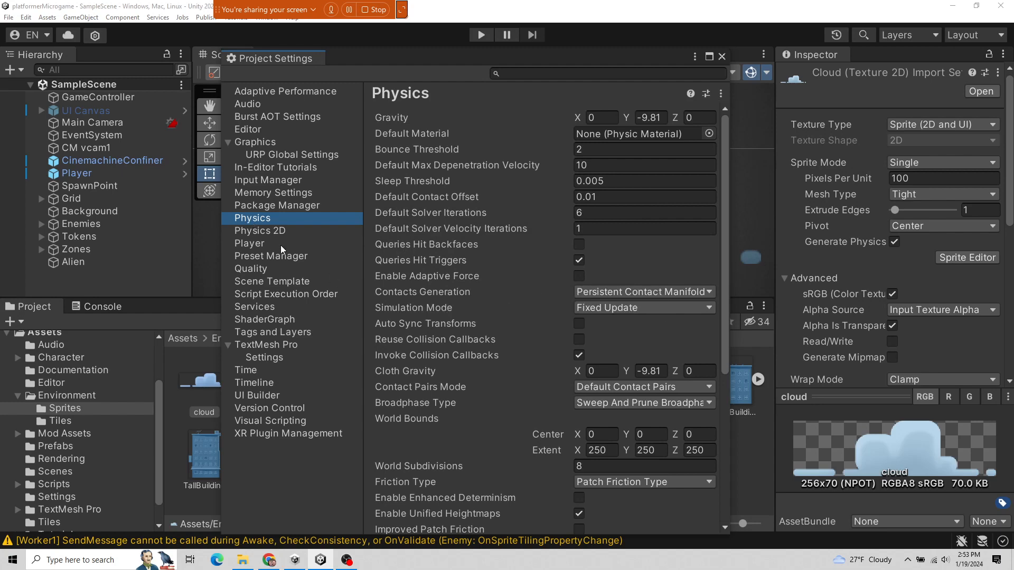
pyautogui.click(288, 232)
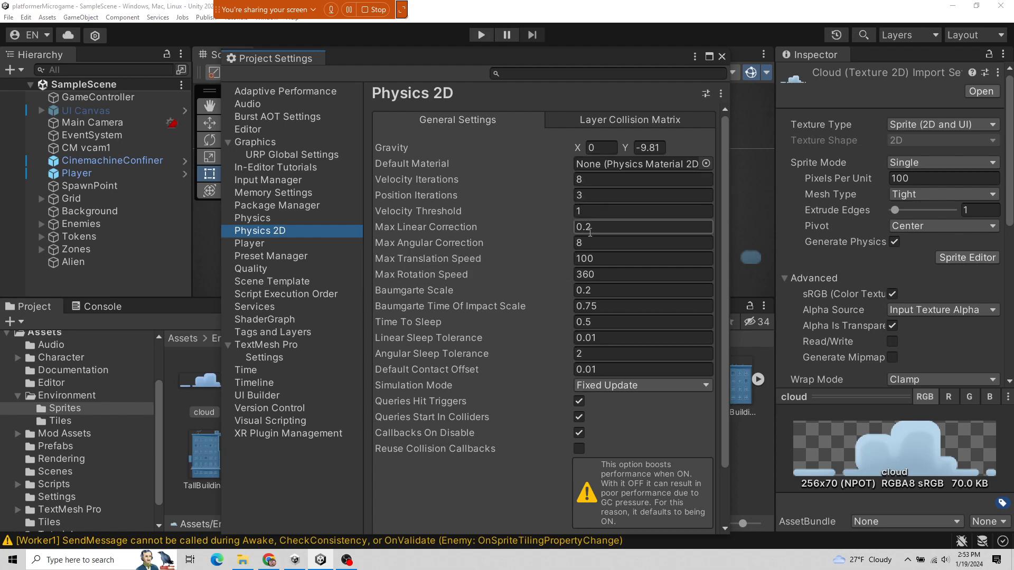
pyautogui.click(658, 148)
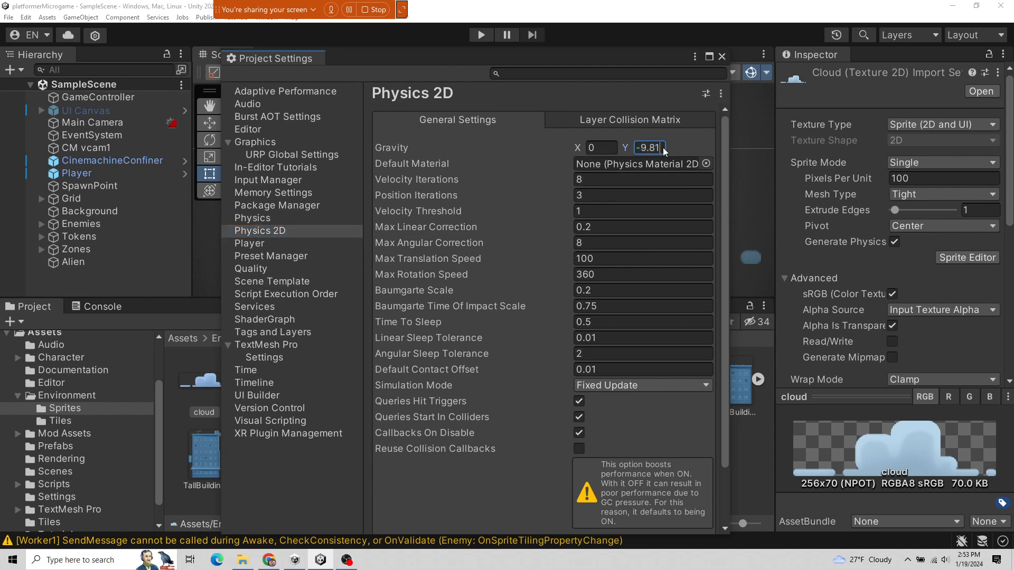
pyautogui.moveTo(664, 148); pyautogui.dragTo(634, 148)
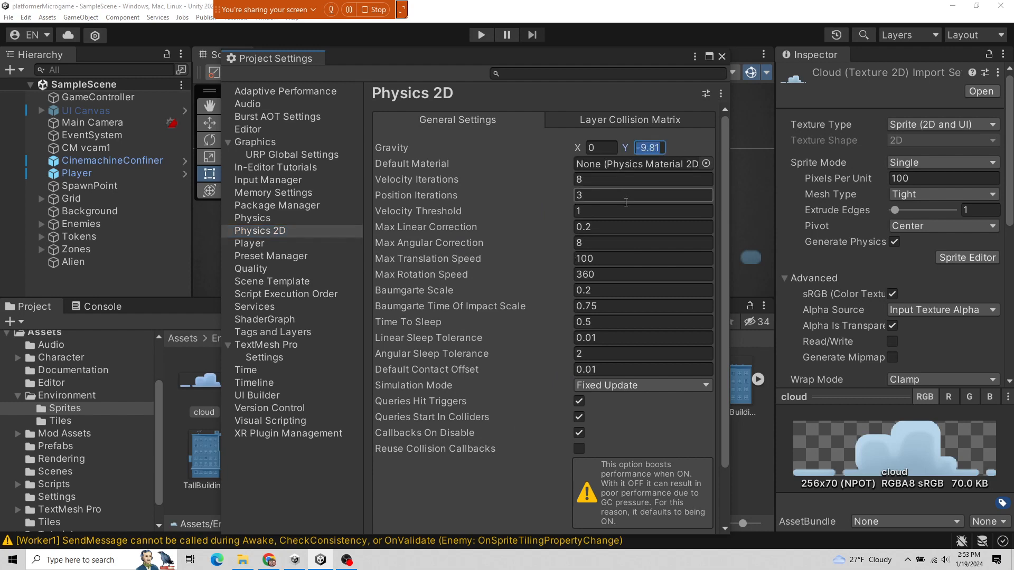
pyautogui.scroll(-3, 468, 326)
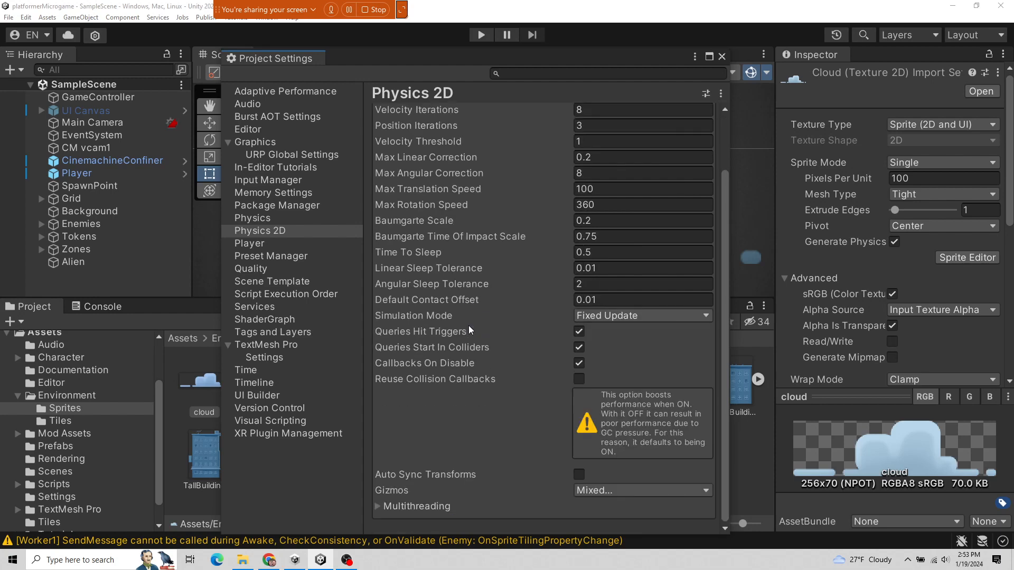
pyautogui.scroll(3, 468, 325)
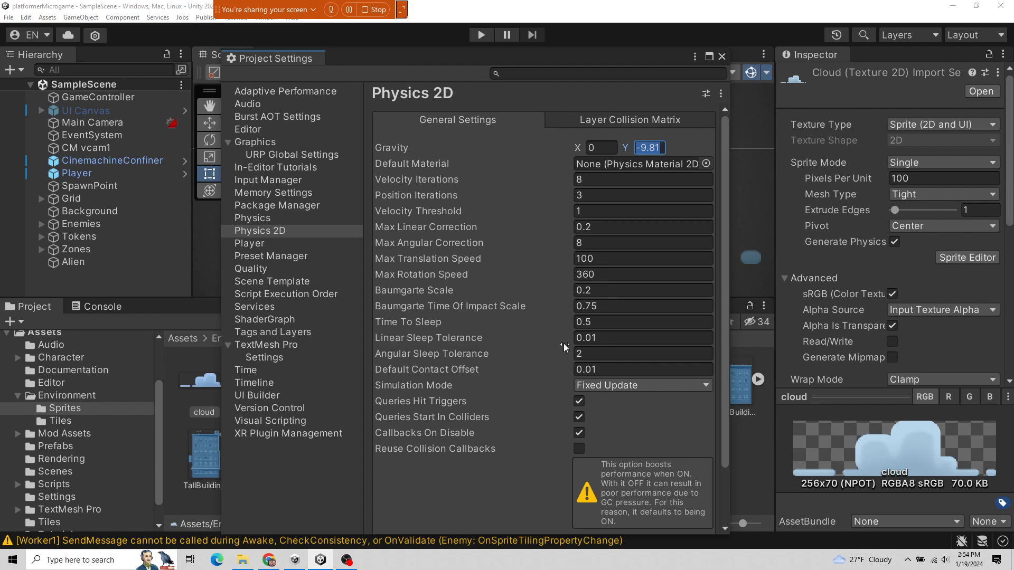
# - Open the Player settings and highlight the Company Name and Product Name values
pyautogui.click(288, 244)
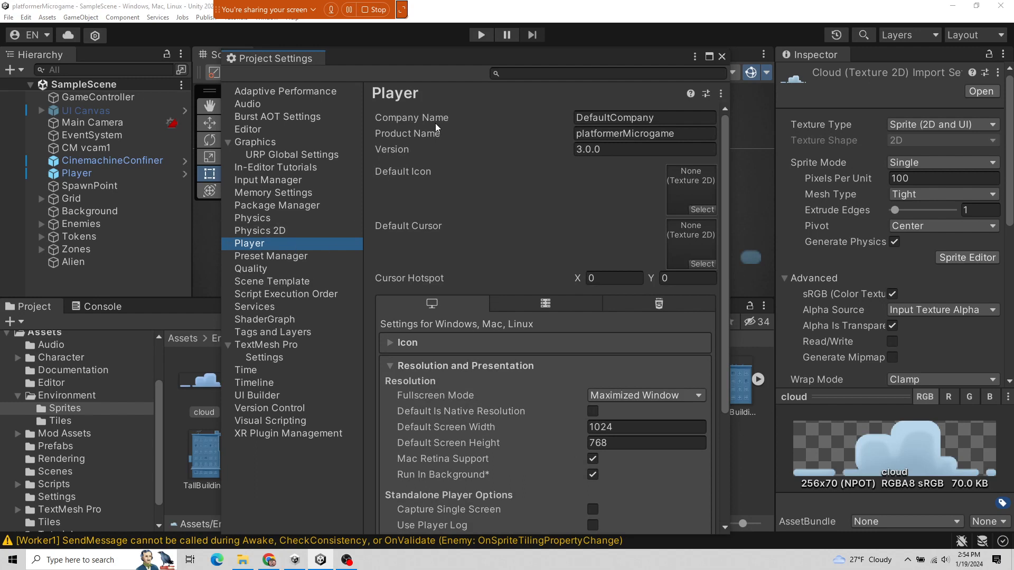
pyautogui.click(651, 118)
pyautogui.moveTo(651, 119); pyautogui.dragTo(576, 117)
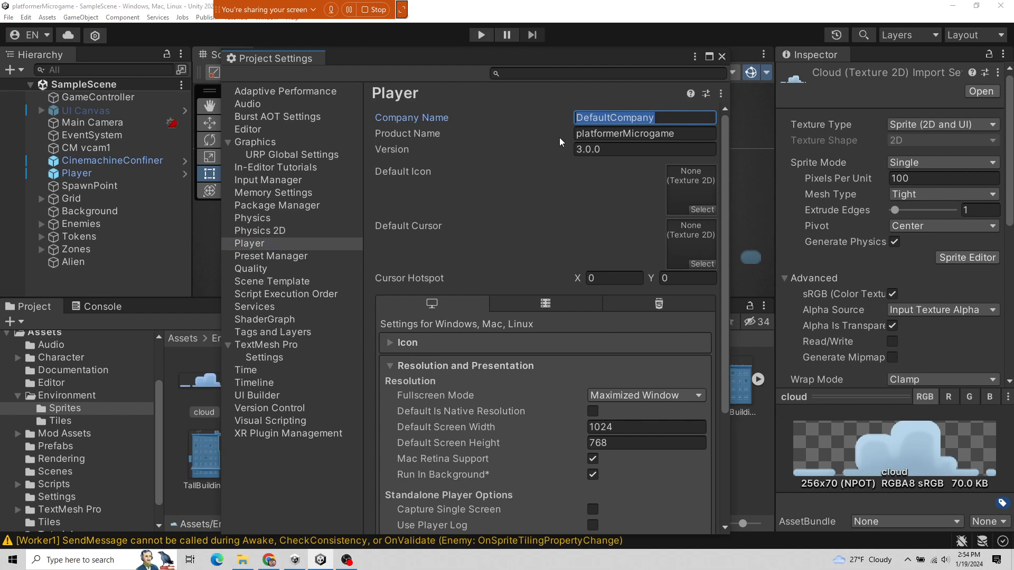
pyautogui.moveTo(678, 134); pyautogui.dragTo(565, 130)
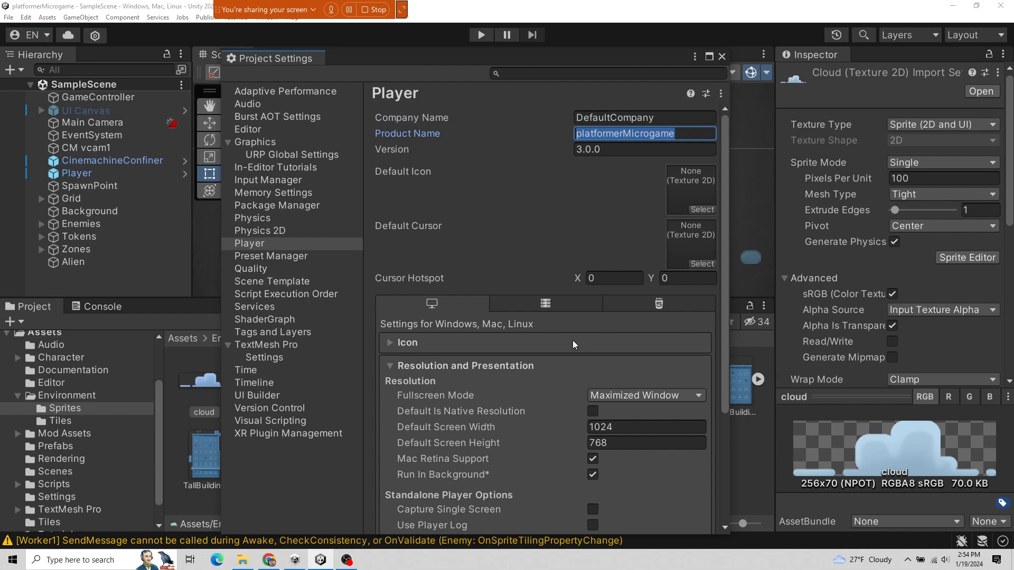
# - Examine the Player's Resolution and Presentation settings, including default screen width and height and the Fullscreen Mode options, without changing them
pyautogui.scroll(-3, 518, 417)
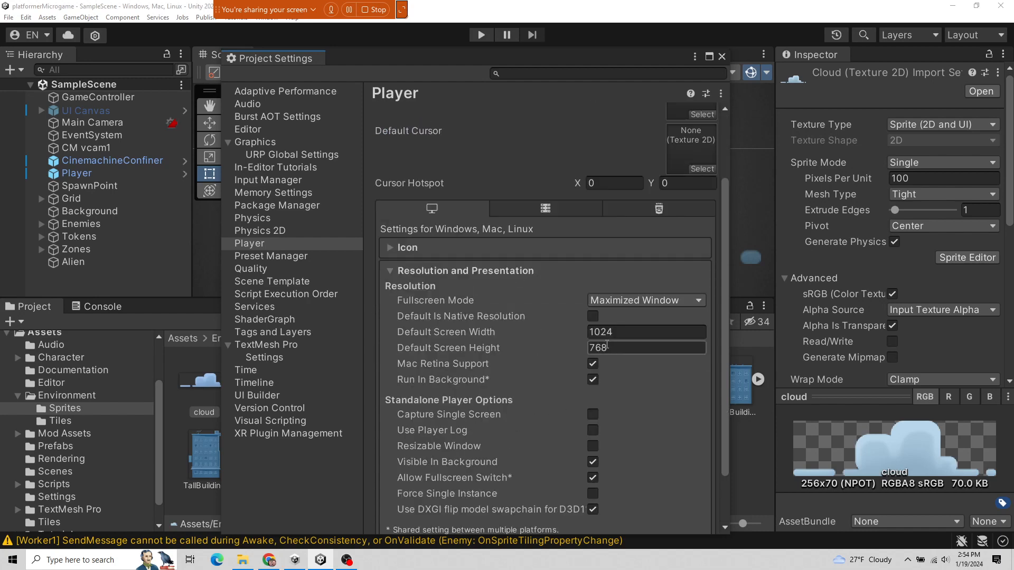
pyautogui.click(588, 336)
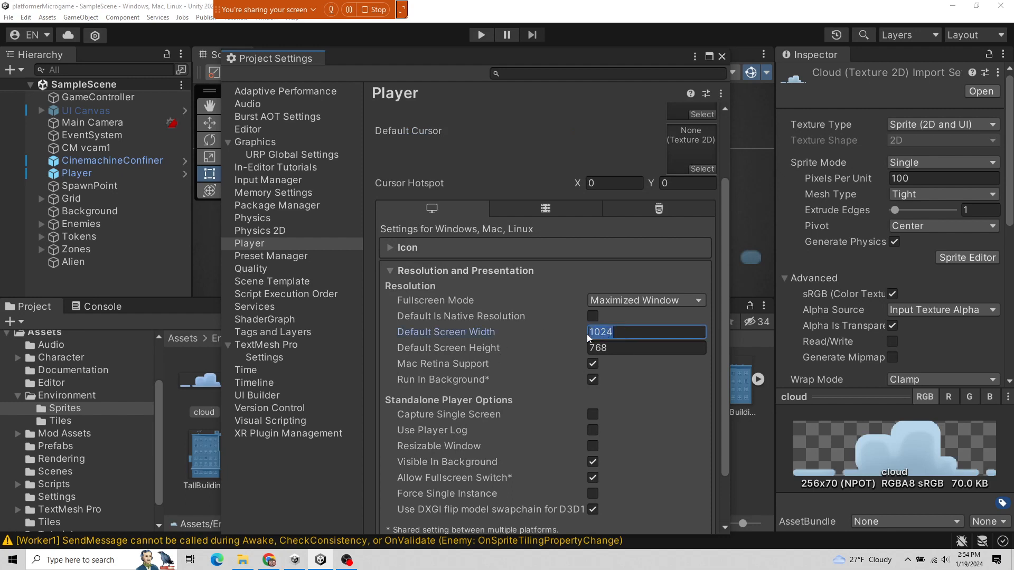
pyautogui.click(631, 352)
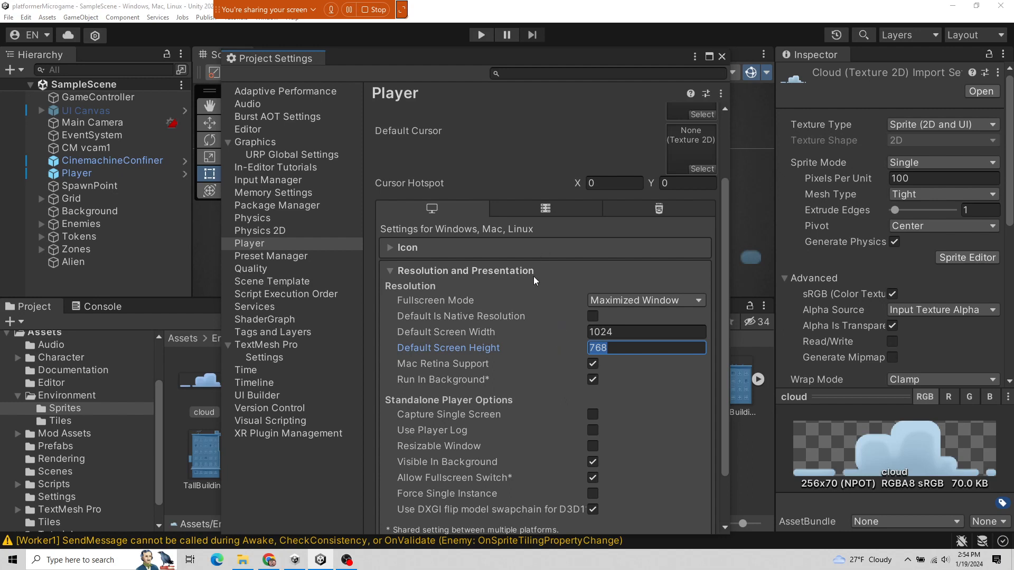
pyautogui.click(612, 332)
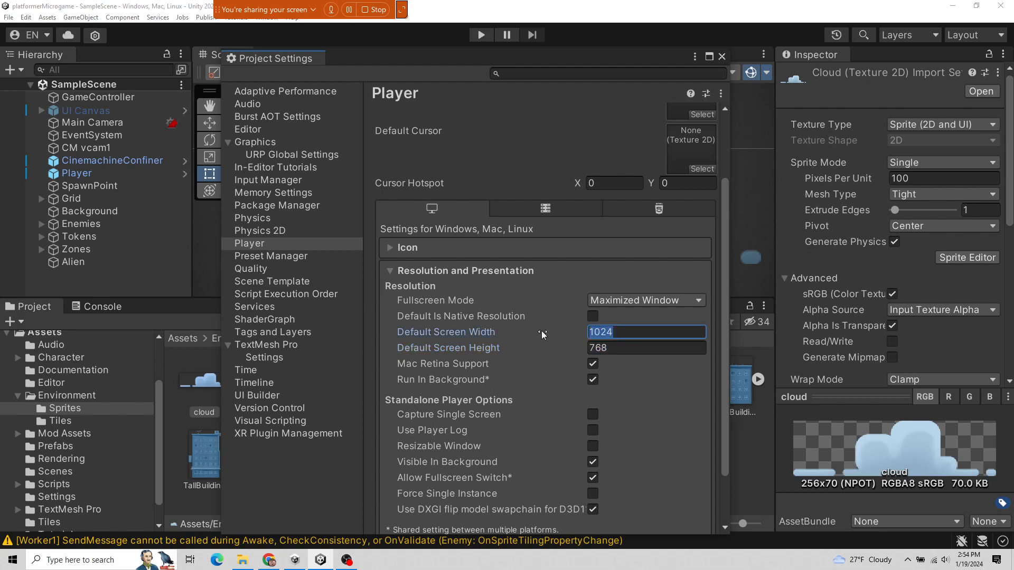
pyautogui.press('Tab')
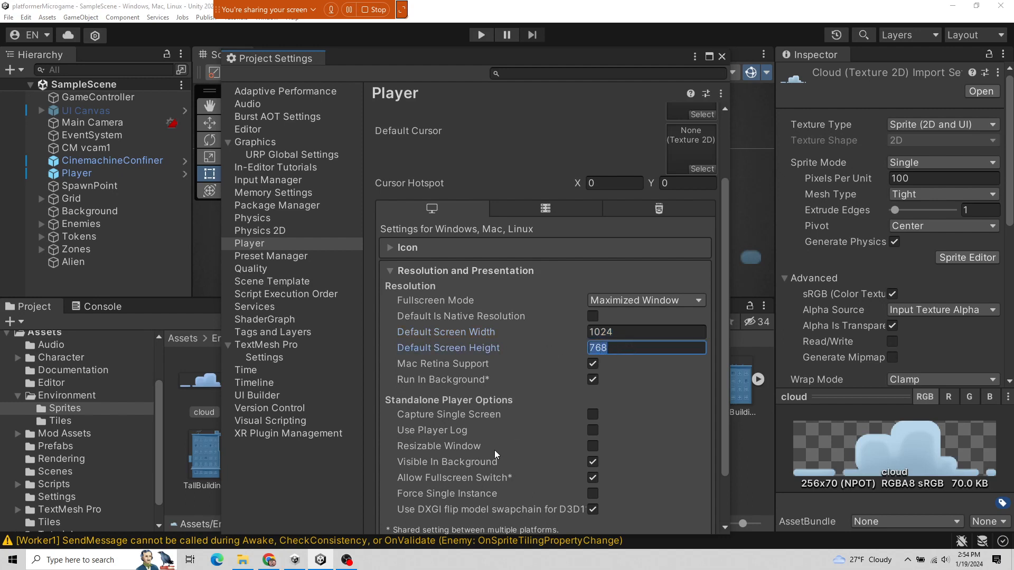
pyautogui.hotkey('shift', 'Tab')
pyautogui.click(608, 347)
pyautogui.scroll(-3, 527, 416)
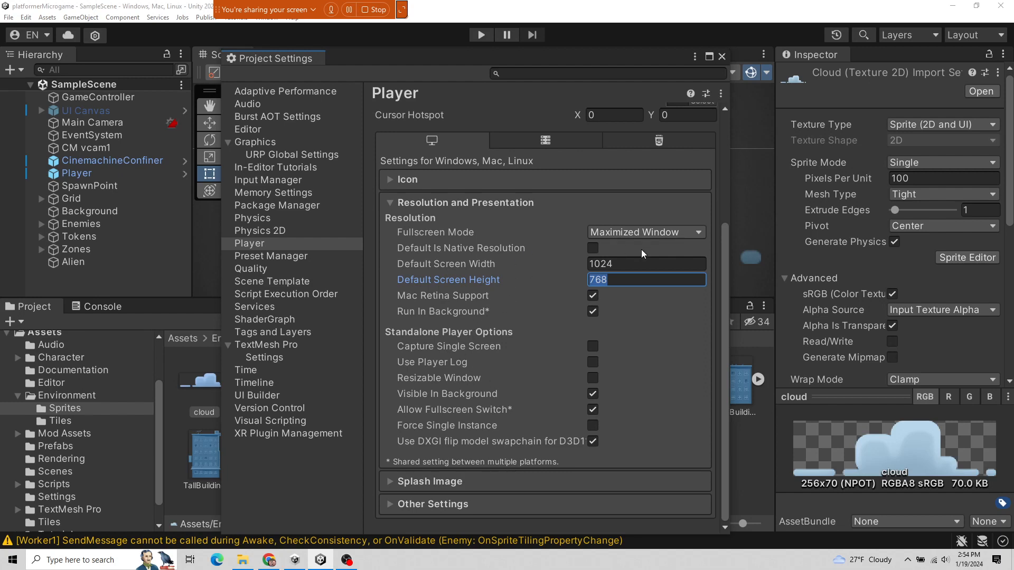
pyautogui.click(635, 235)
pyautogui.click(604, 233)
pyautogui.scroll(3, 530, 233)
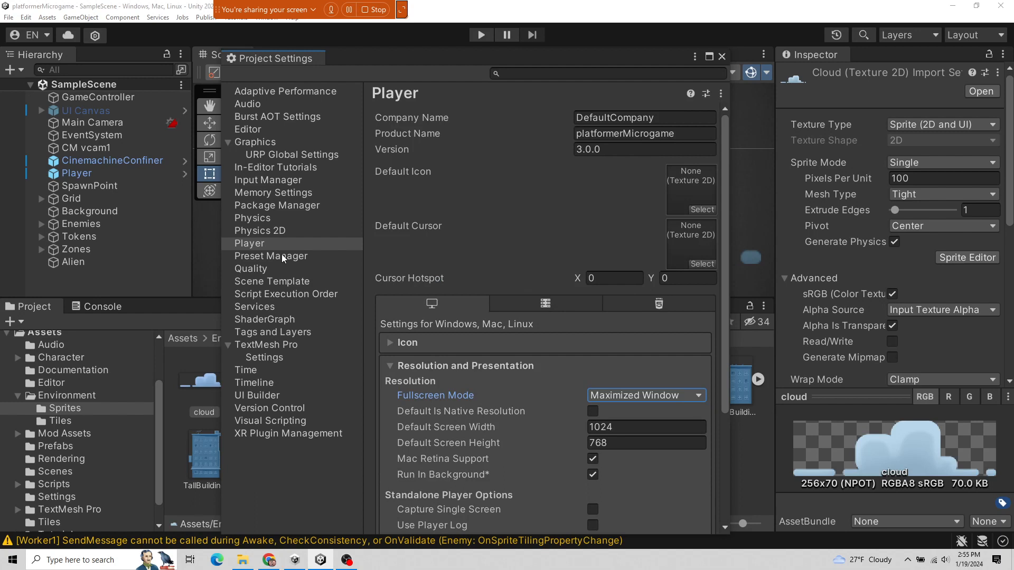
# - Review the Quality settings, from the quality levels per platform down through the rendering, texture, terrain and shadow options
pyautogui.click(263, 272)
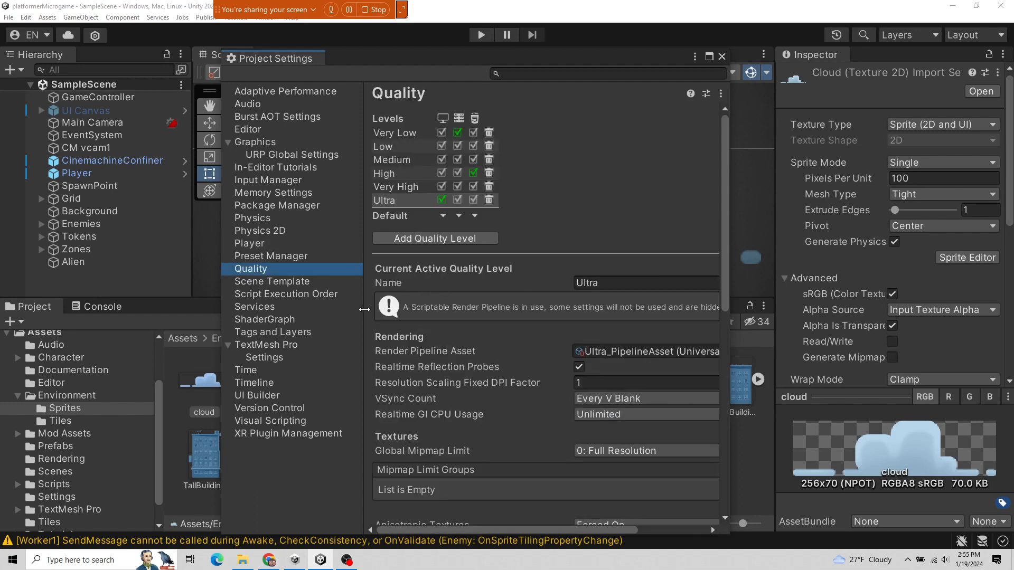
pyautogui.scroll(-5, 573, 368)
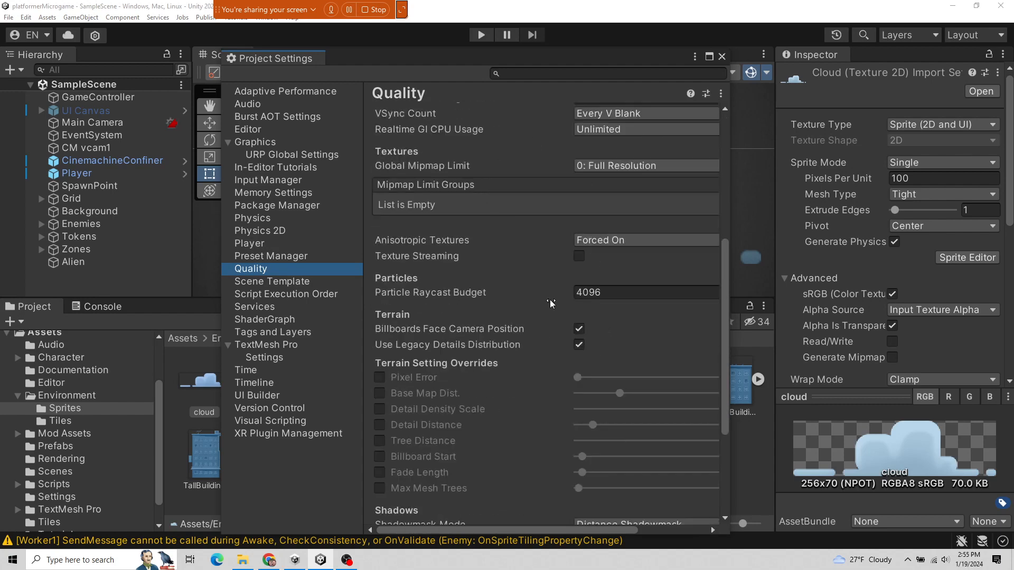
pyautogui.scroll(5, 539, 454)
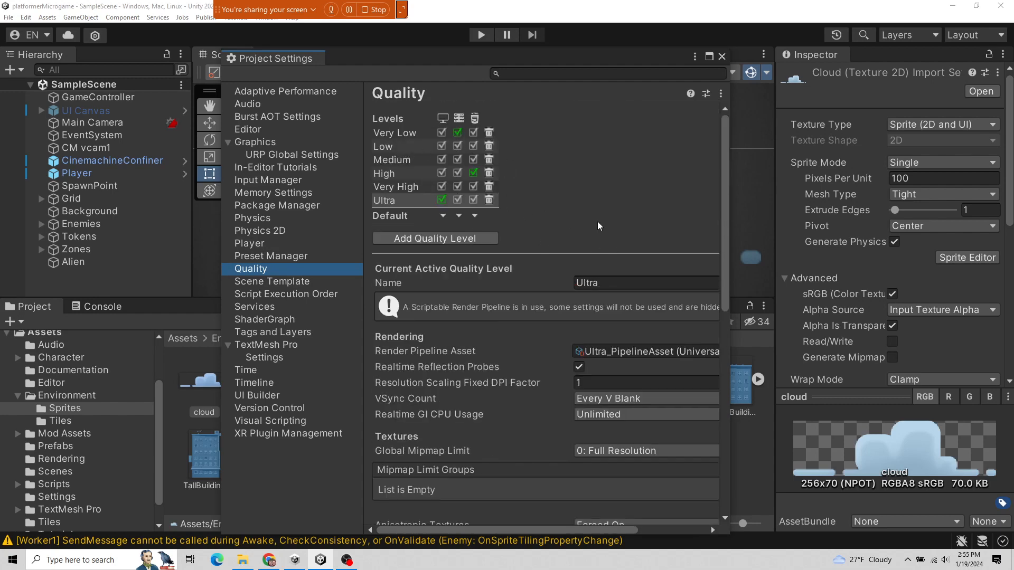
pyautogui.scroll(-5, 573, 266)
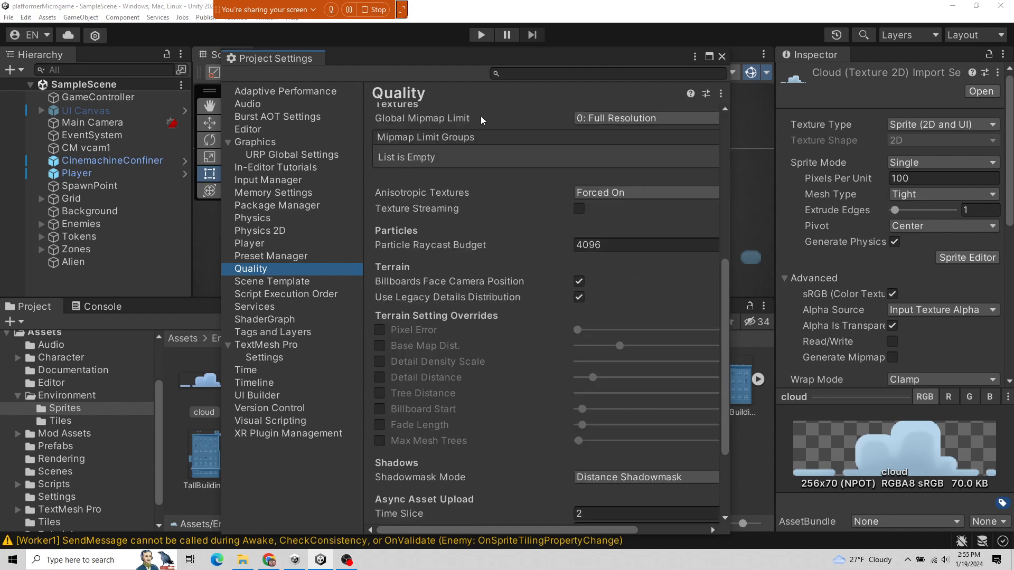
pyautogui.scroll(-3, 503, 297)
pyautogui.scroll(10, 509, 302)
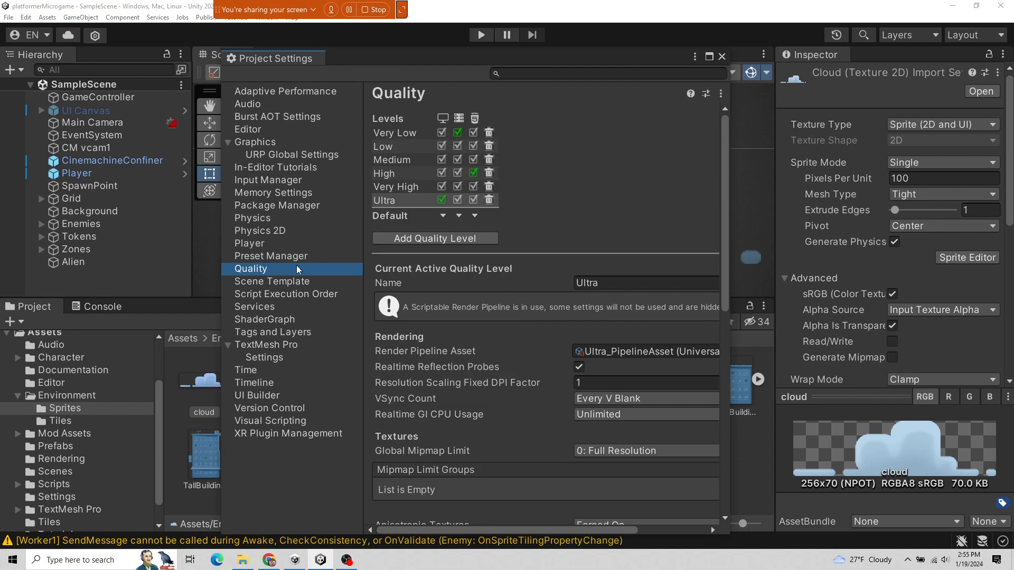
# - Open the Tags and Layers settings, expand the Layers, Sorting Layers and Tags sections, and look through the user layers
pyautogui.click(303, 331)
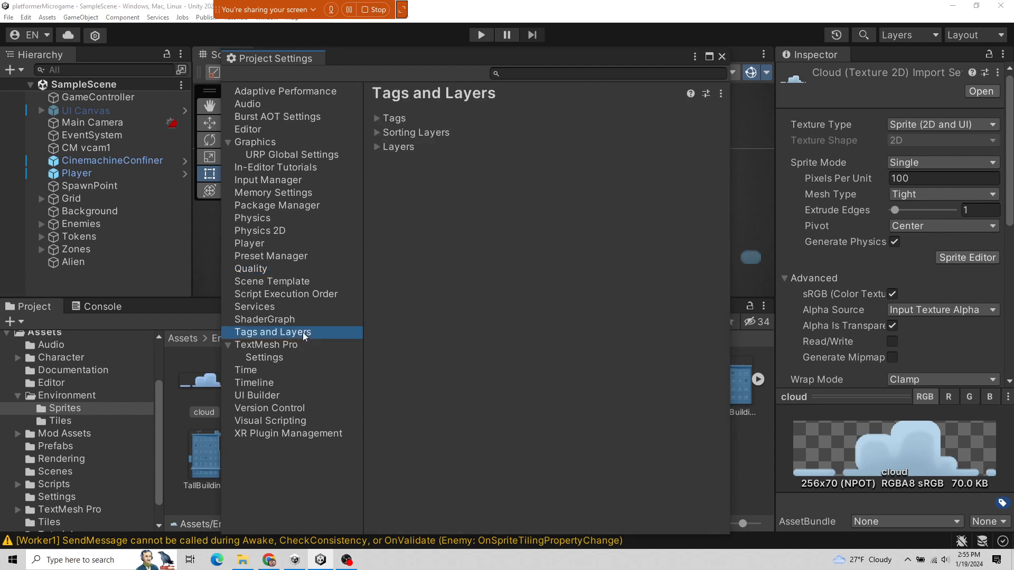
pyautogui.click(381, 149)
pyautogui.click(379, 127)
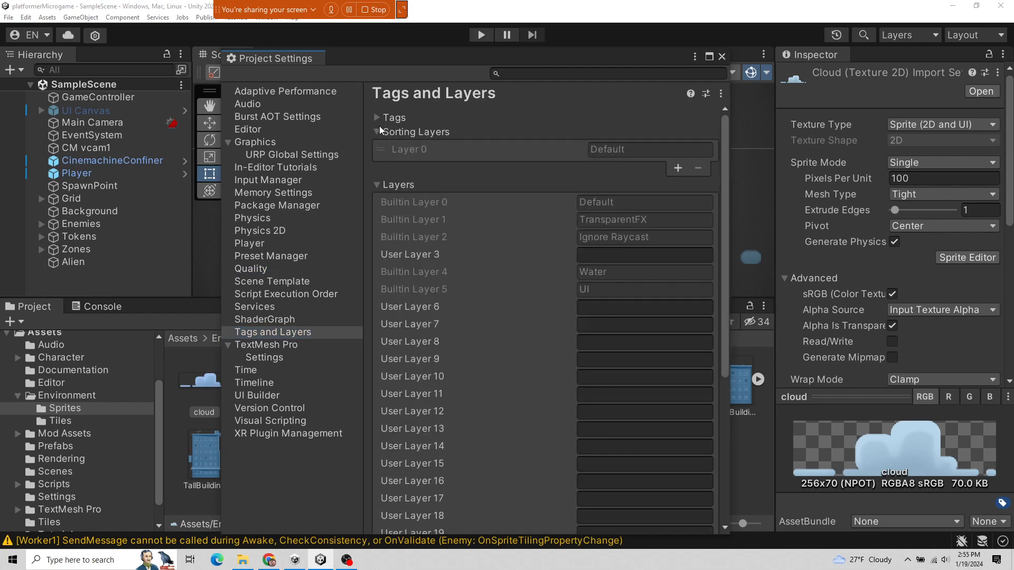
pyautogui.click(379, 115)
pyautogui.scroll(-5, 486, 328)
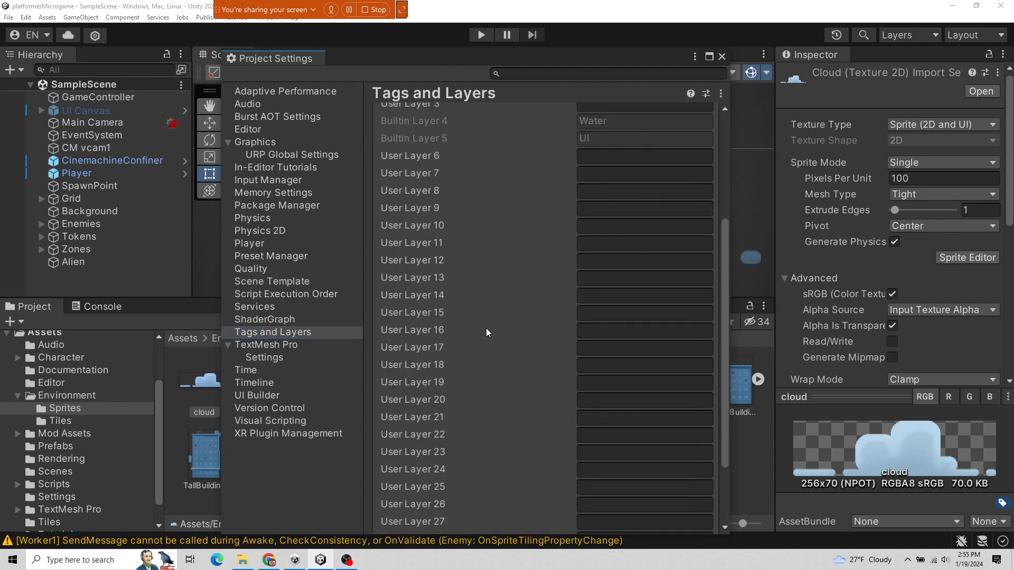
# - Look over the rest of the Tags and Layers settings, and open the Time settings to highlight the Time Scale value
pyautogui.scroll(-3, 486, 331)
pyautogui.scroll(8, 486, 325)
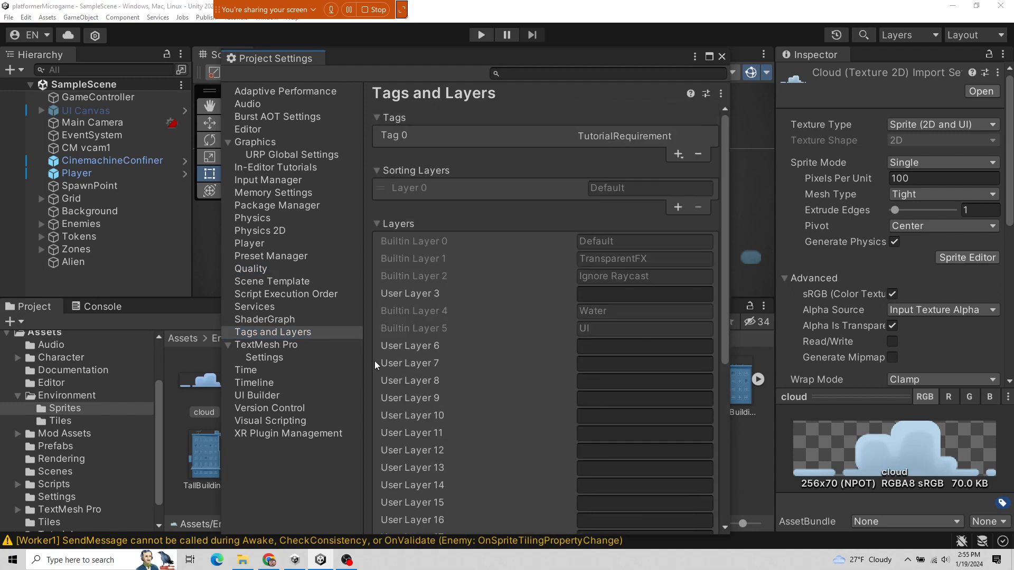
pyautogui.click(277, 361)
pyautogui.click(279, 371)
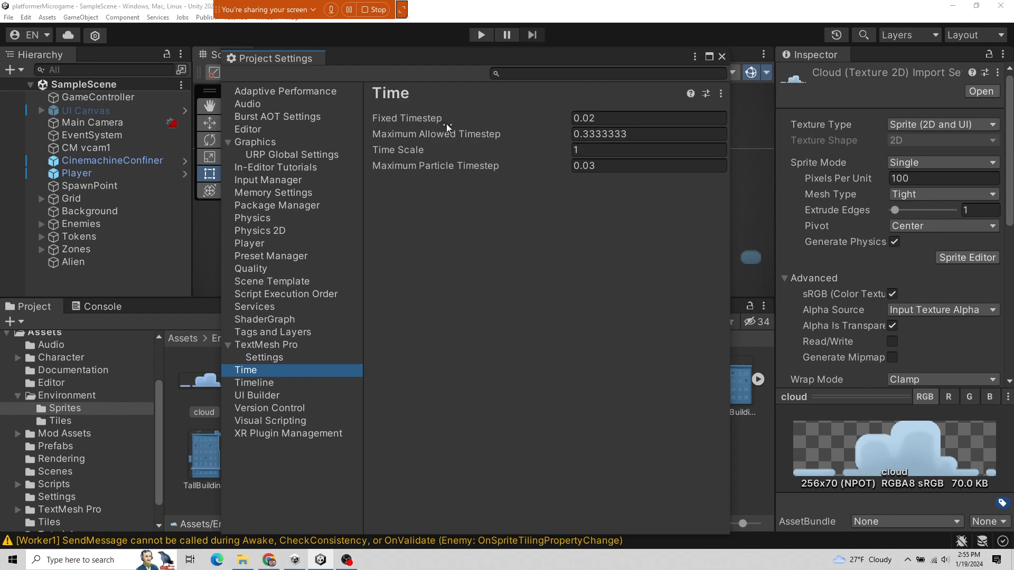
pyautogui.click(535, 149)
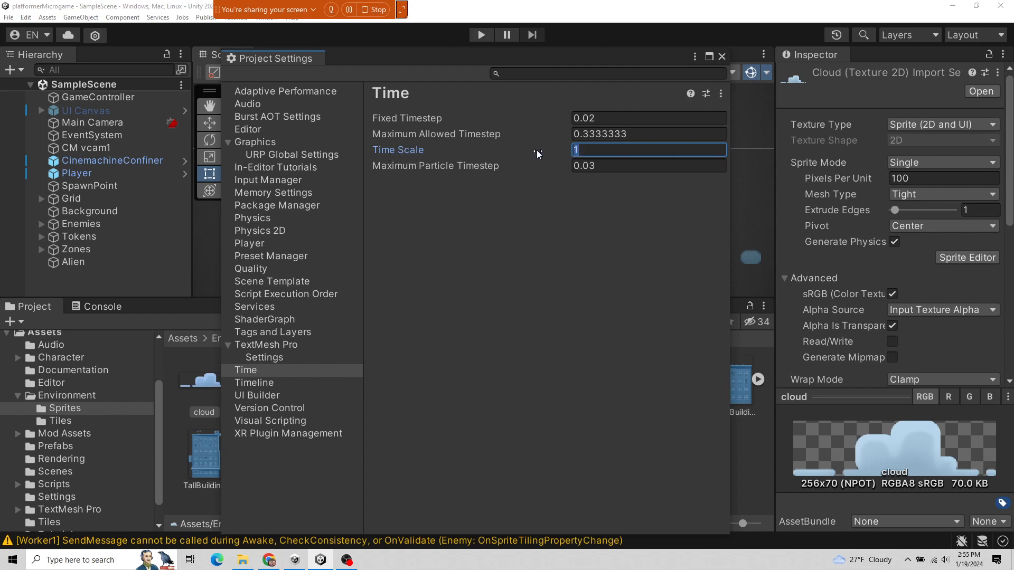
pyautogui.moveTo(536, 150)
# - Look through the Timeline, UI Builder, Version Control and Visual Scripting project settings without changing them
pyautogui.click(269, 384)
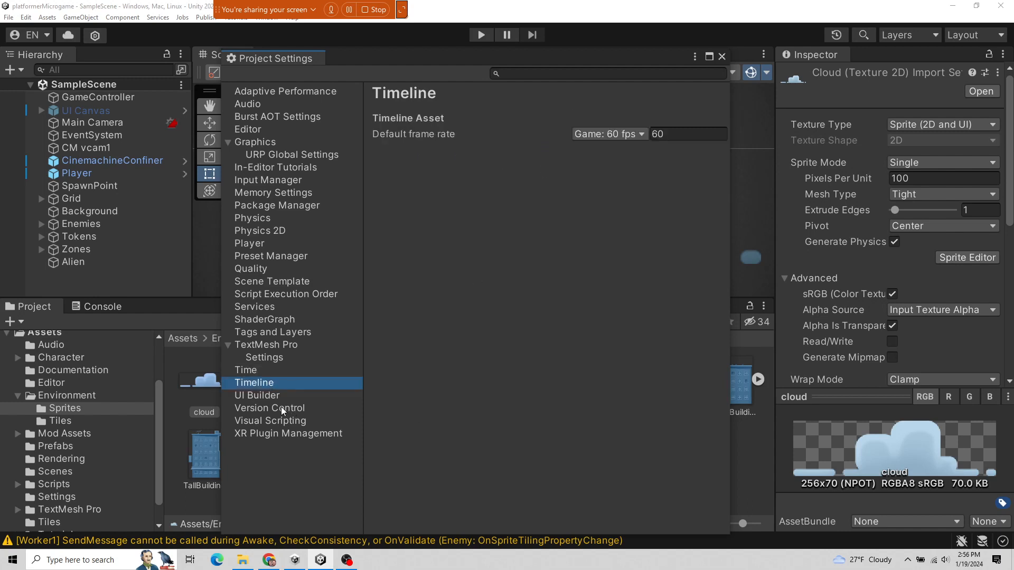
pyautogui.click(269, 394)
pyautogui.click(281, 407)
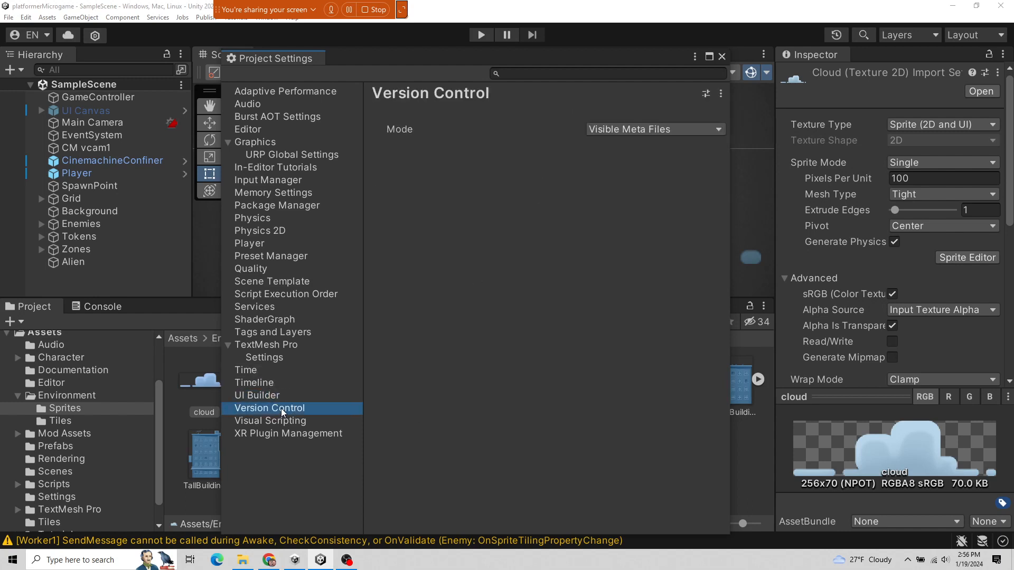
pyautogui.click(287, 420)
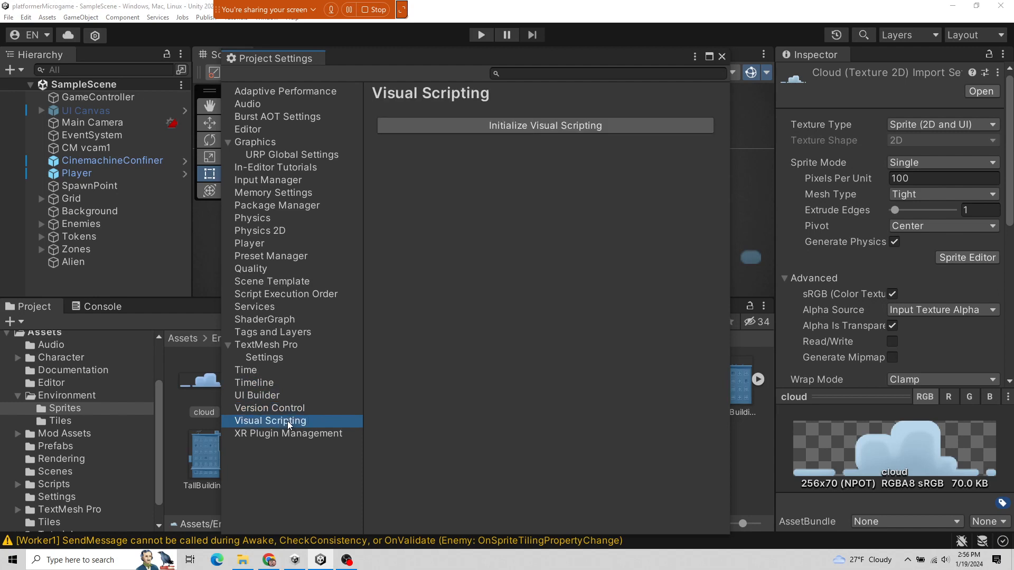
pyautogui.click(288, 407)
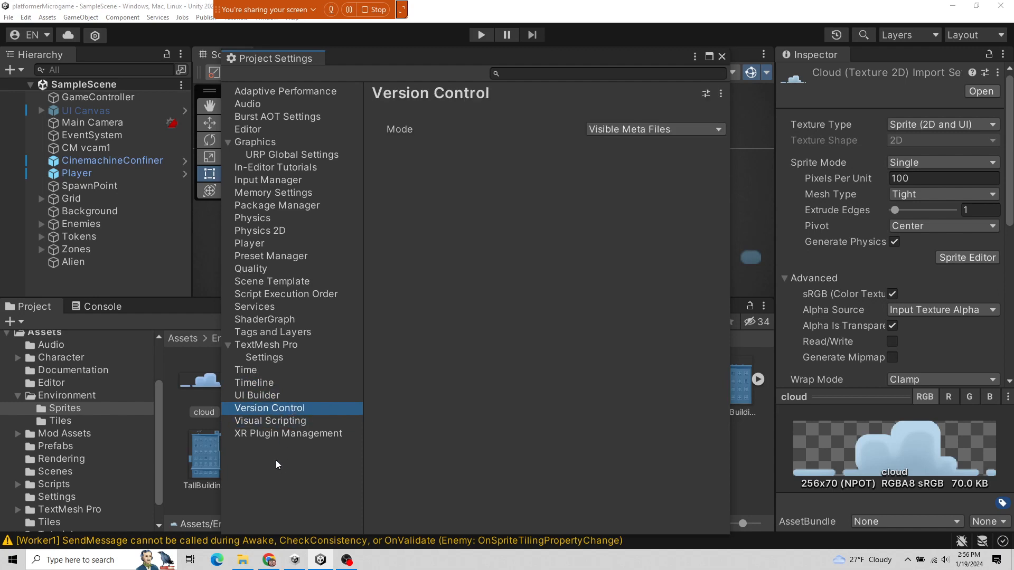
pyautogui.click(286, 421)
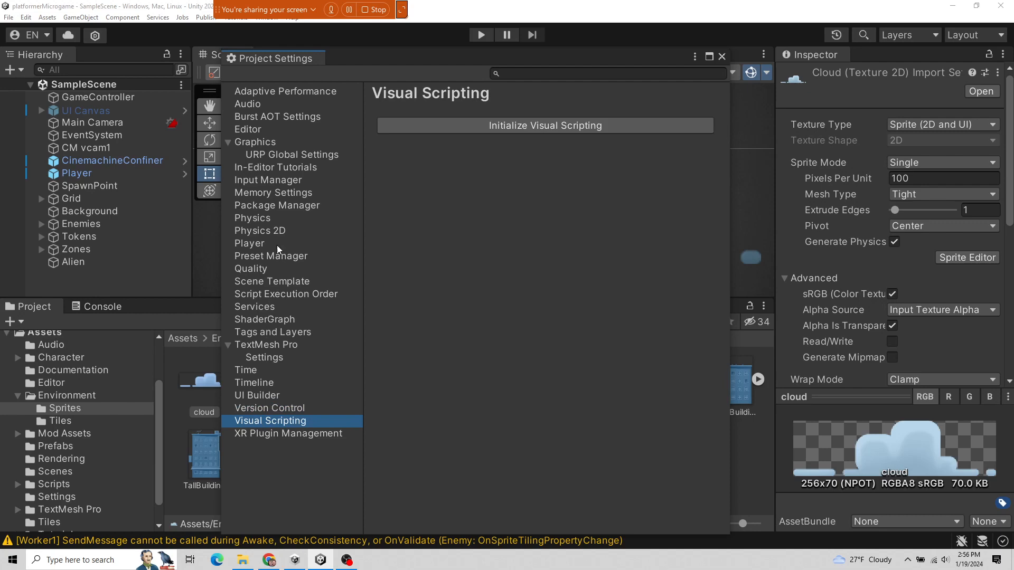
# - Review the Physics 2D general settings, including gravity, and display the Layer Collision Matrix
pyautogui.click(264, 217)
pyautogui.click(260, 231)
pyautogui.scroll(-2, 499, 389)
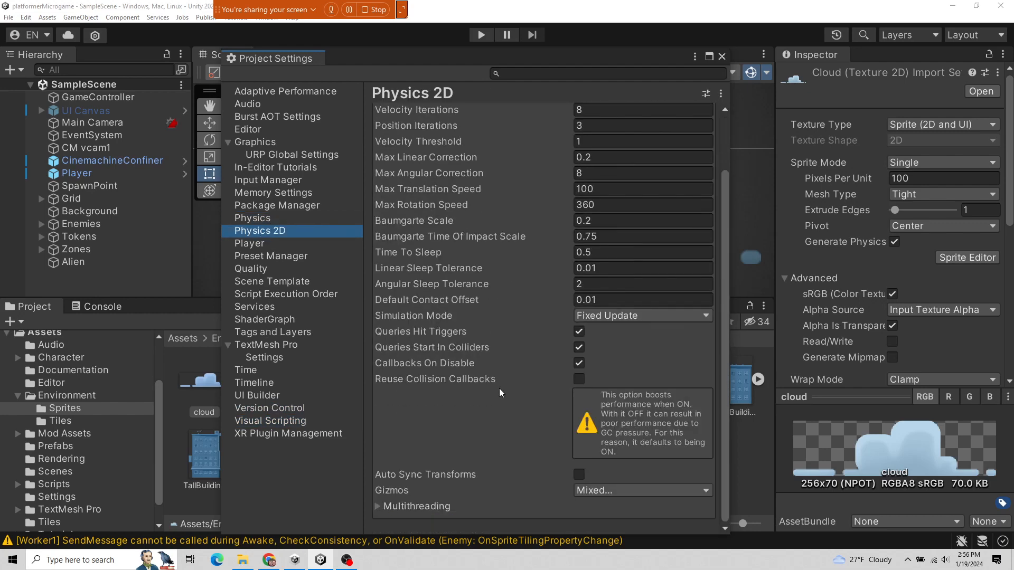
pyautogui.scroll(2, 499, 392)
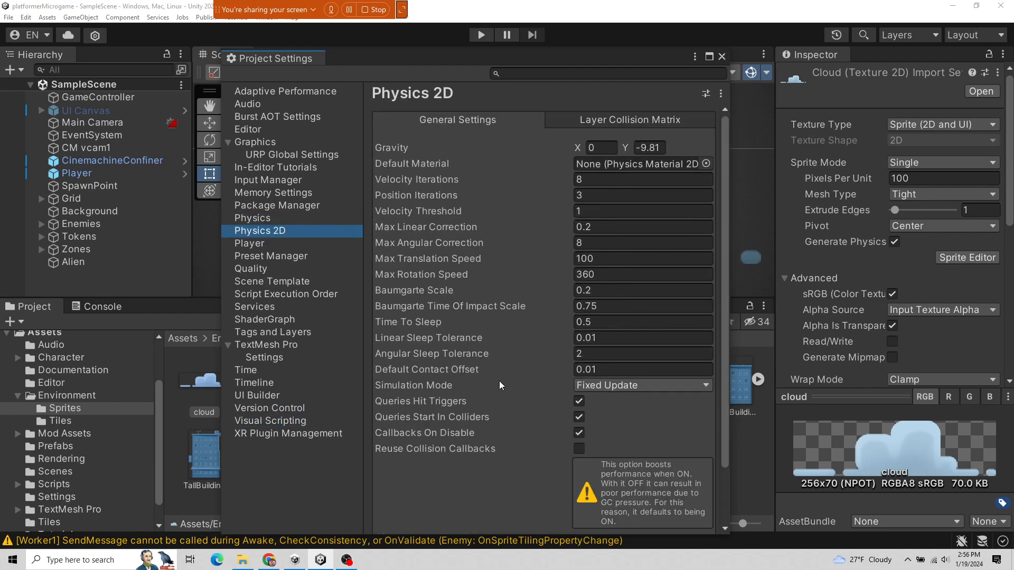
pyautogui.click(584, 122)
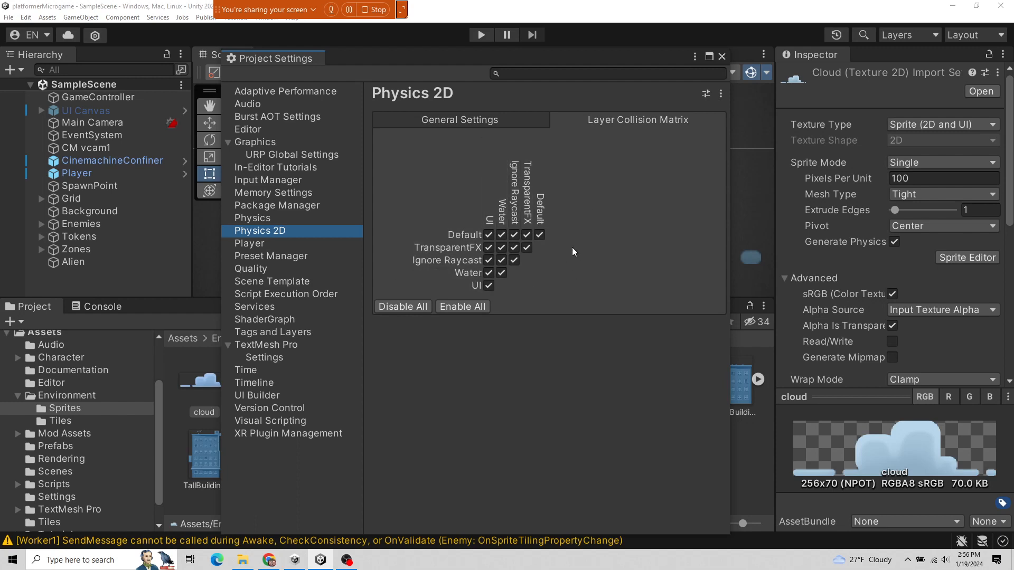
# - Close the Project Settings and inspect the GameController's available Tag and Layer options without changing them
pyautogui.click(721, 56)
pyautogui.click(113, 99)
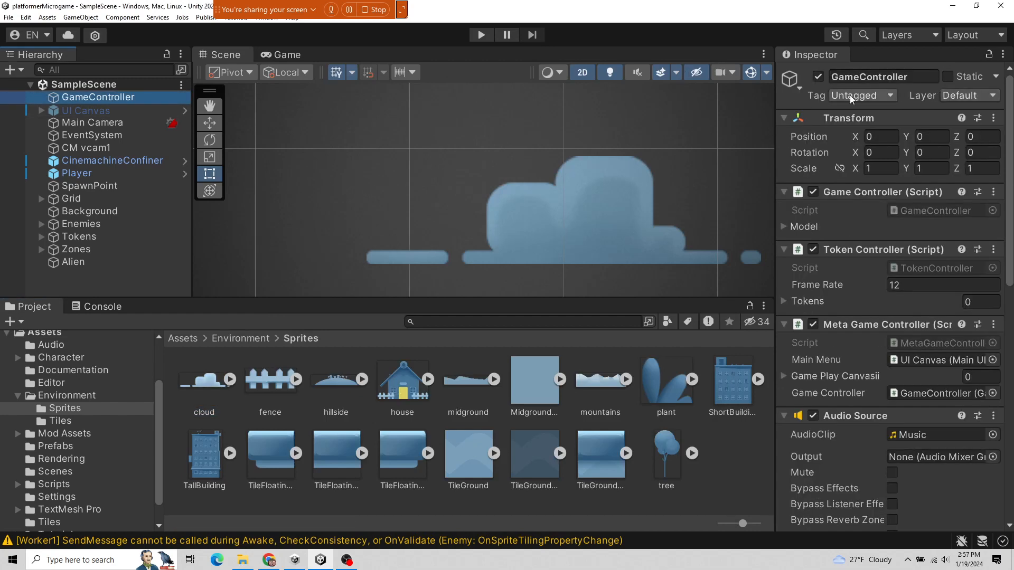
pyautogui.click(876, 96)
pyautogui.click(959, 96)
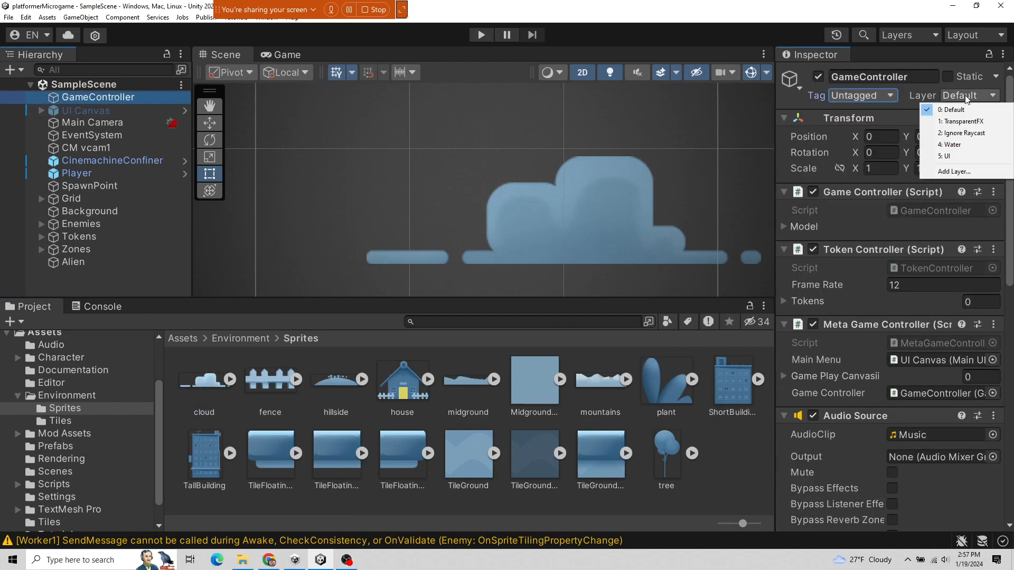
pyautogui.click(875, 97)
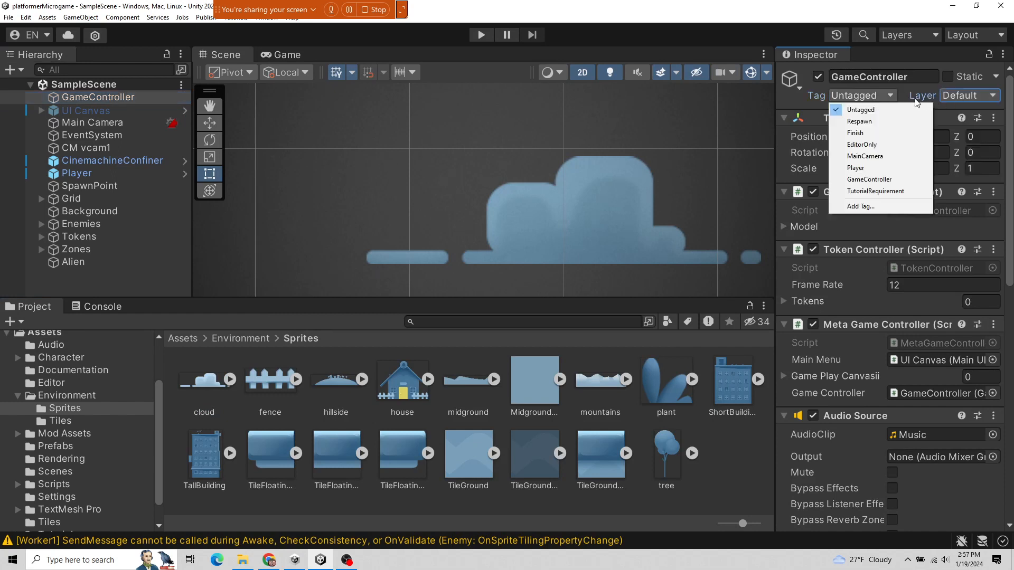
pyautogui.click(940, 96)
pyautogui.click(954, 97)
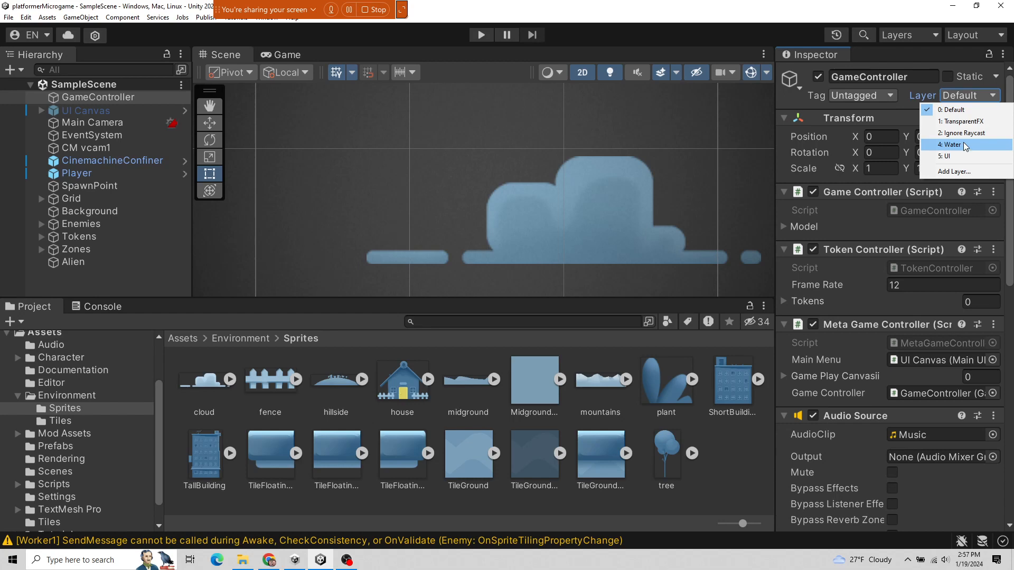
pyautogui.click(870, 64)
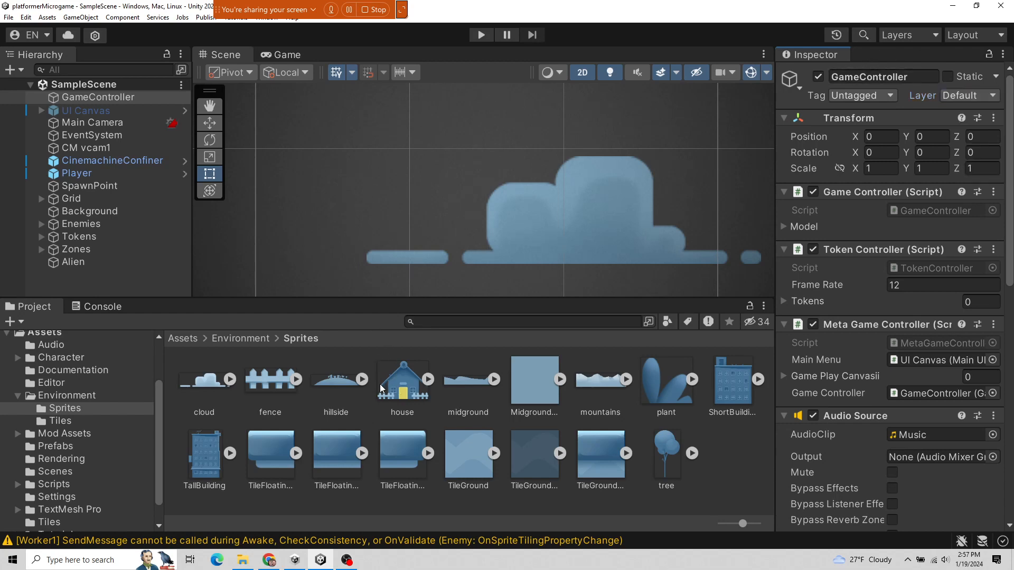
# - Switch to File Explorer, examine the project's UserSettings folder and the Assets folder with its meta files, and put the window away
pyautogui.click(242, 559)
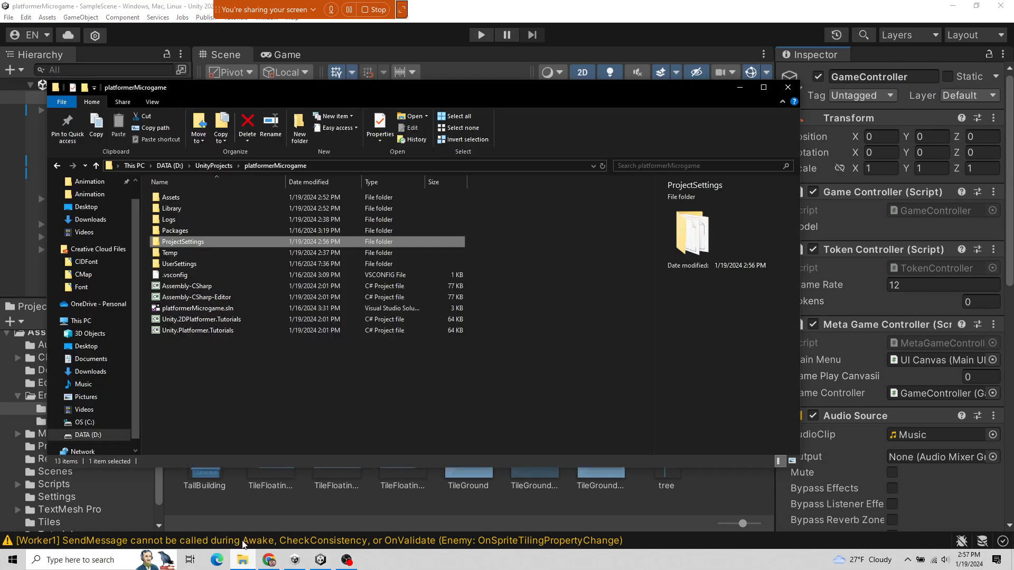
pyautogui.doubleClick(188, 264)
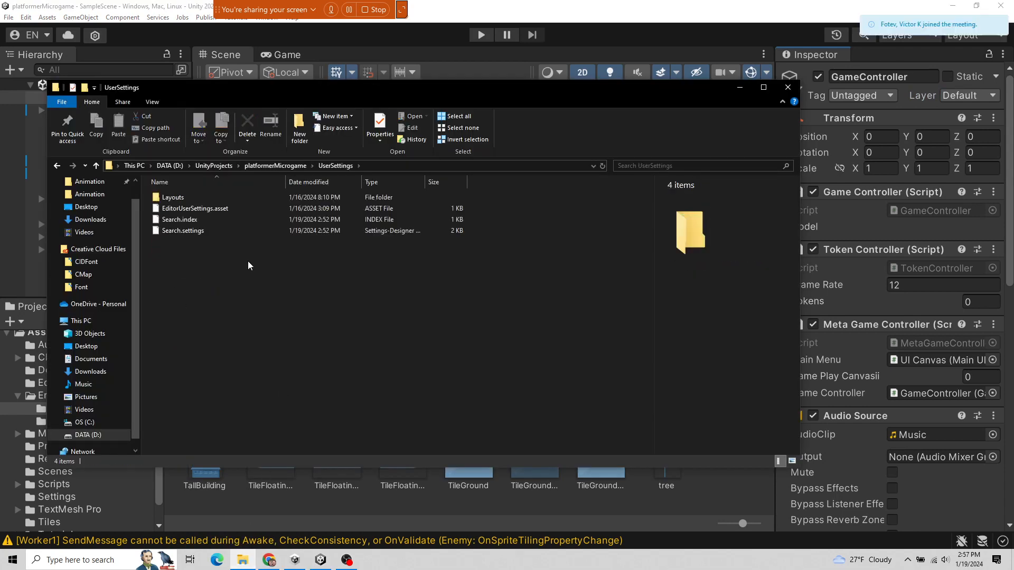
pyautogui.click(280, 166)
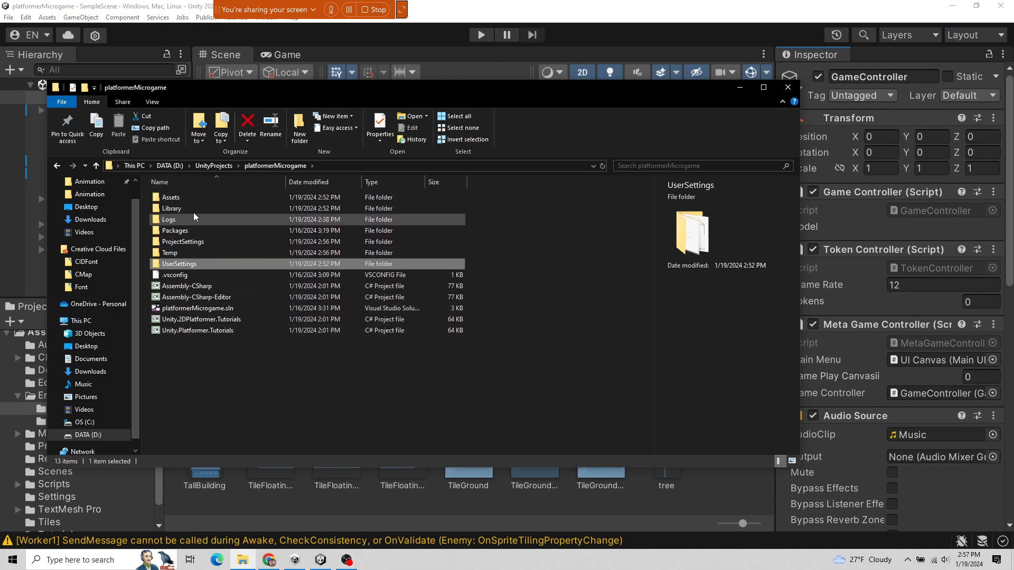
pyautogui.doubleClick(196, 196)
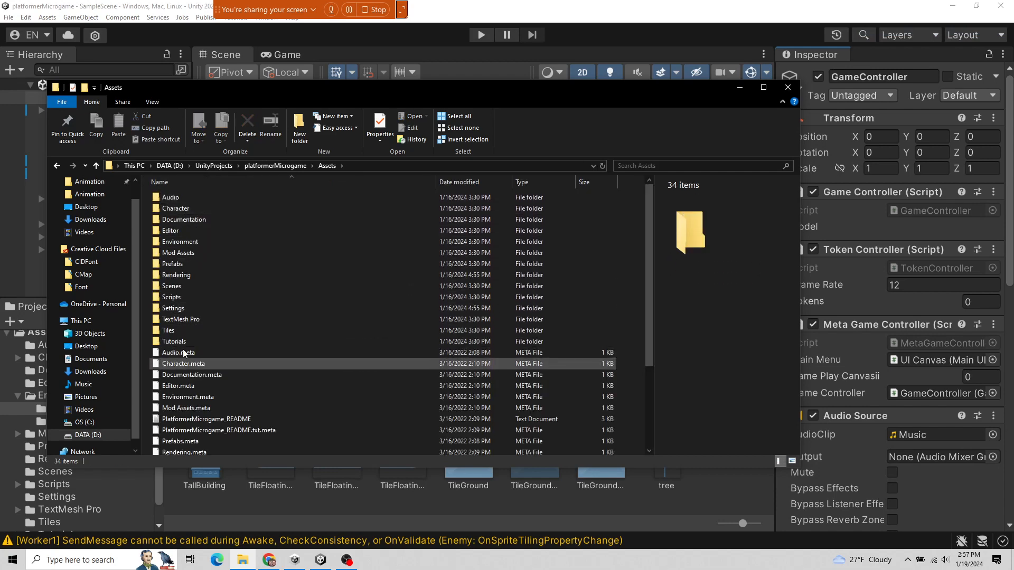
pyautogui.moveTo(323, 91); pyautogui.dragTo(588, 82)
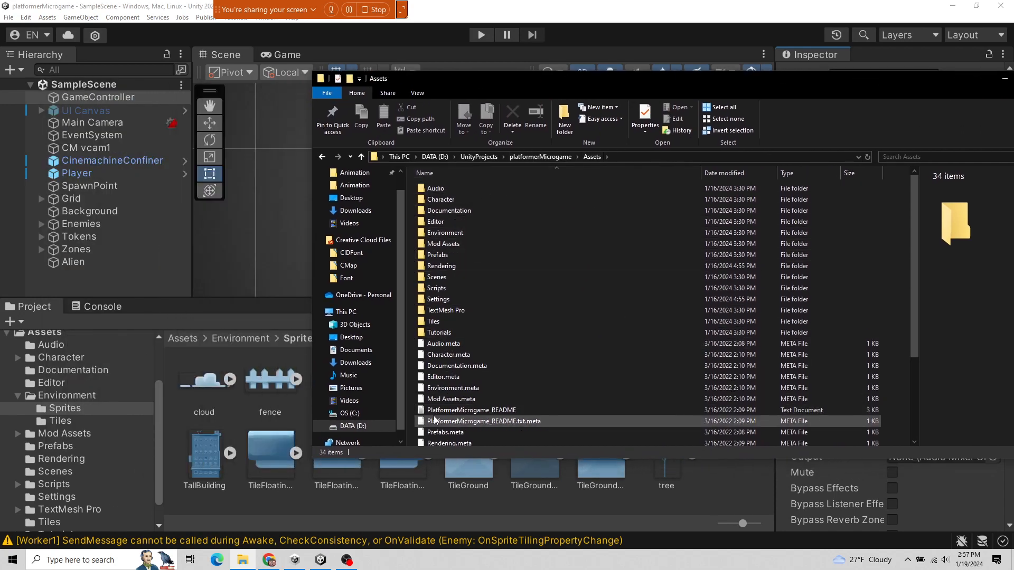
pyautogui.moveTo(949, 83); pyautogui.dragTo(675, 132)
pyautogui.click(779, 127)
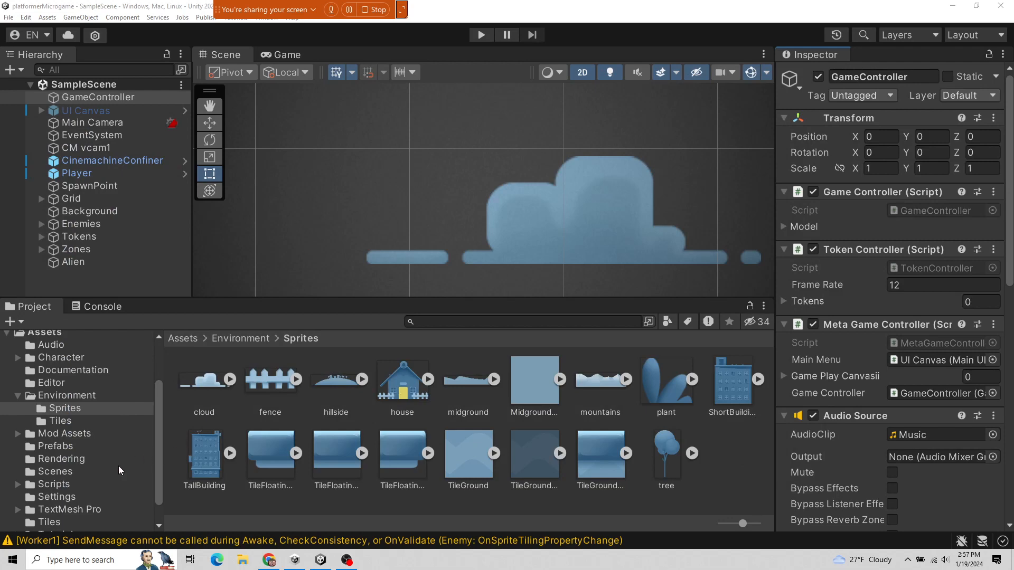
# - Open the Console, read through its warnings, select the 14:52:40 SendMessage warning and view the automatic clearing options
pyautogui.click(100, 305)
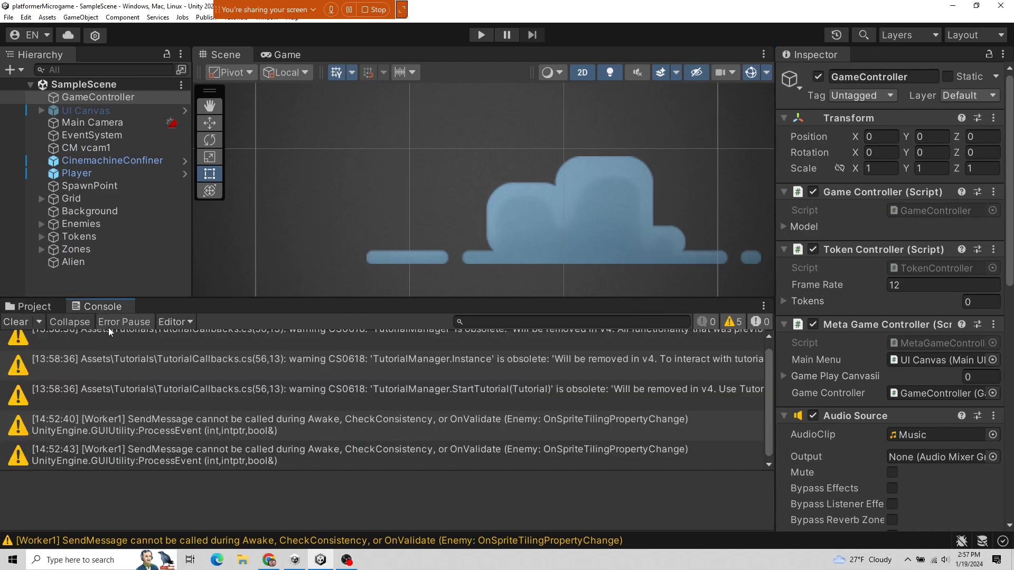
pyautogui.scroll(1, 286, 392)
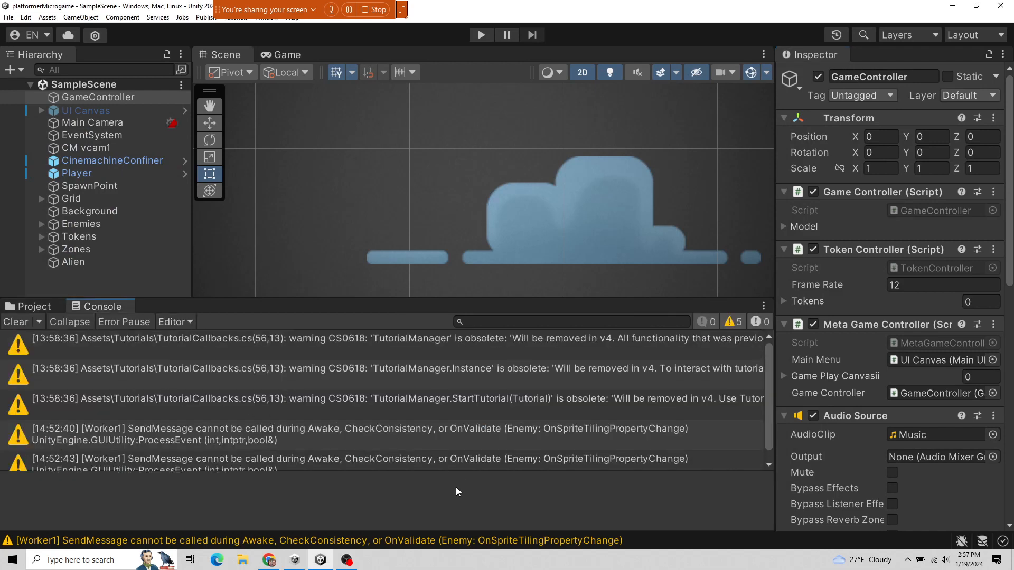
pyautogui.scroll(-1, 308, 395)
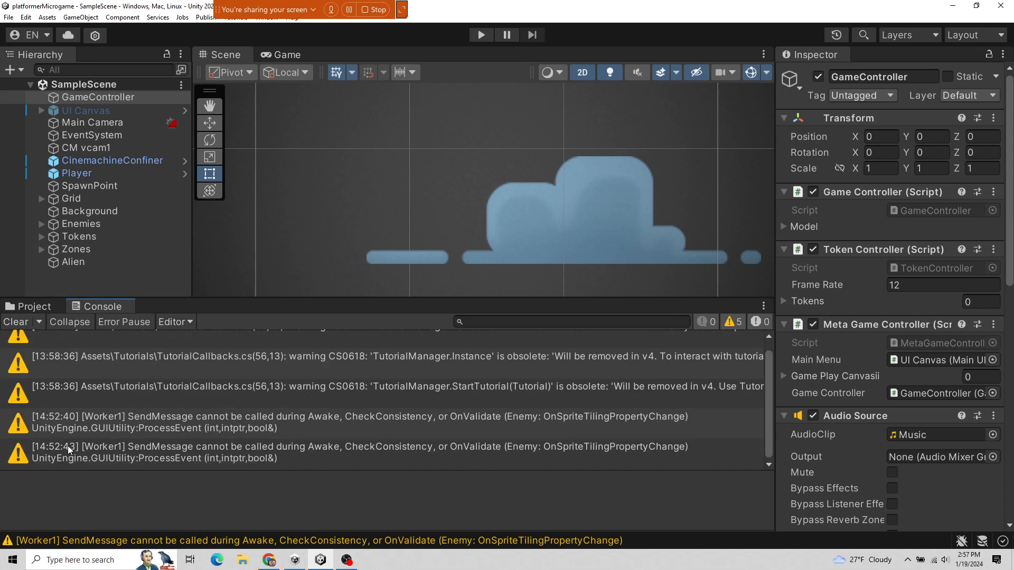
pyautogui.click(152, 426)
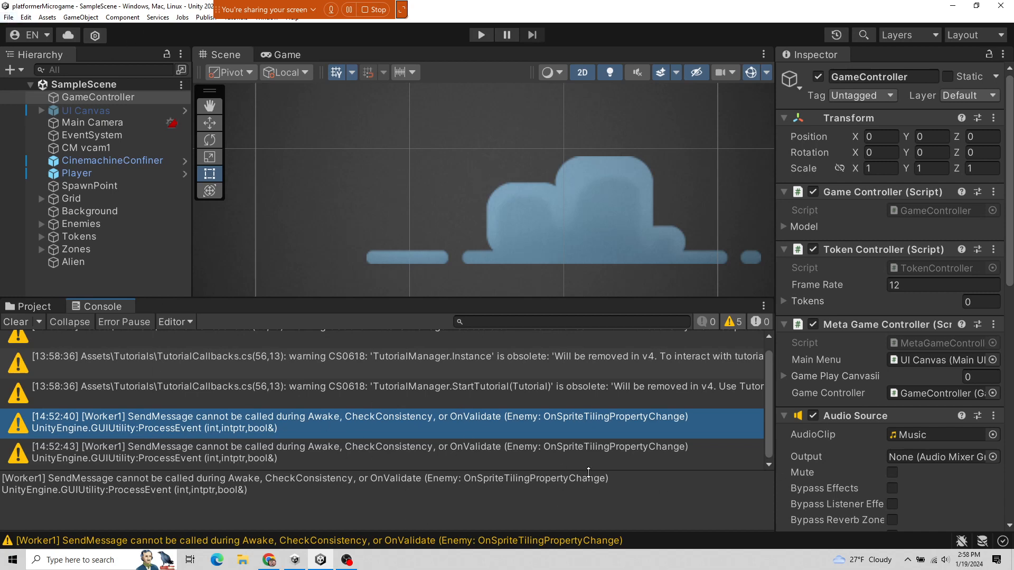
pyautogui.click(40, 323)
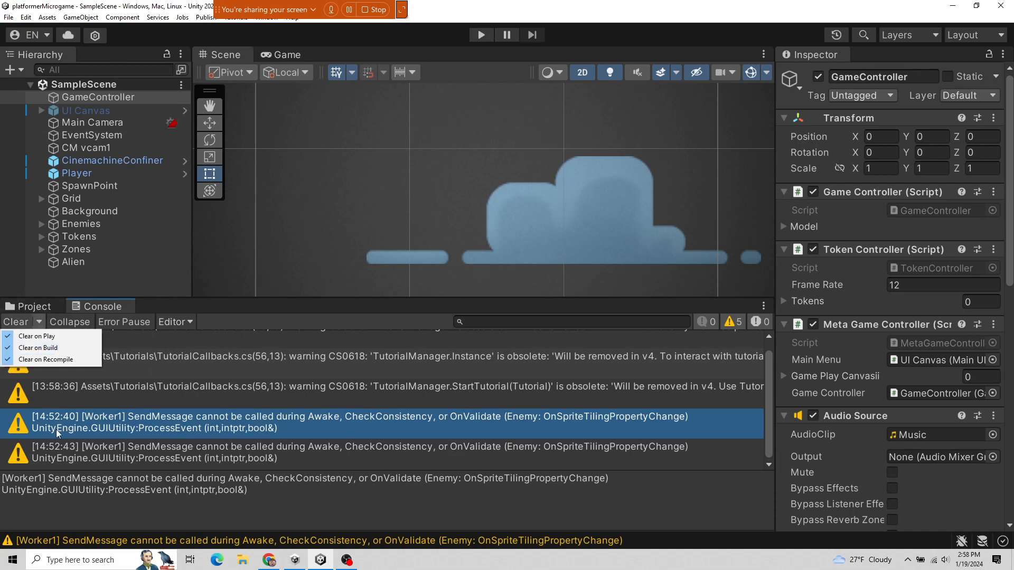
pyautogui.click(273, 424)
pyautogui.scroll(1, 630, 385)
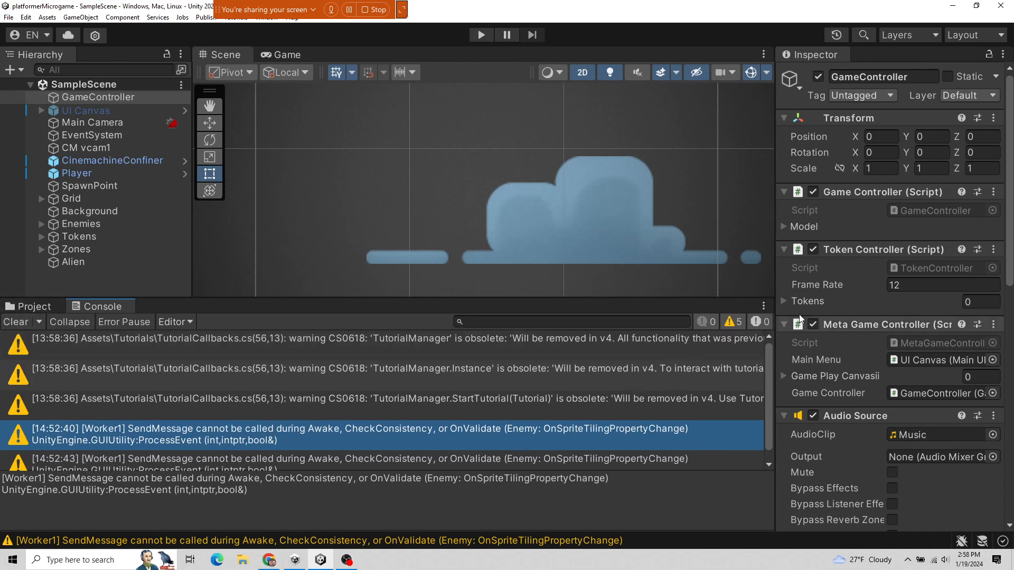
# - Open the source of the first TutorialManager warning in Visual Studio and show the deprecation details for TutorialManager on line 56 of TutorialCallbacks.cs
pyautogui.click(244, 341)
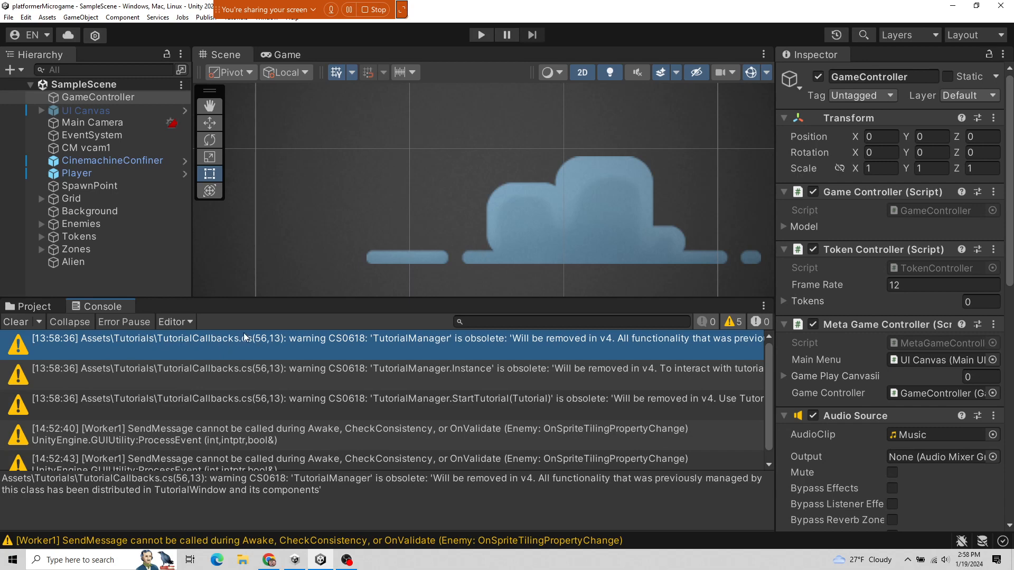
pyautogui.doubleClick(292, 344)
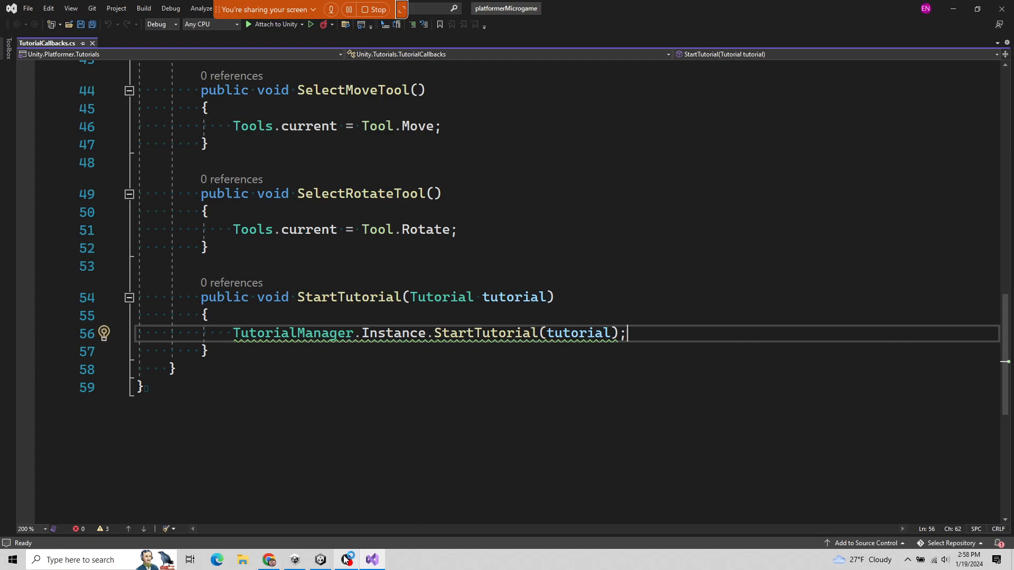
pyautogui.click(321, 560)
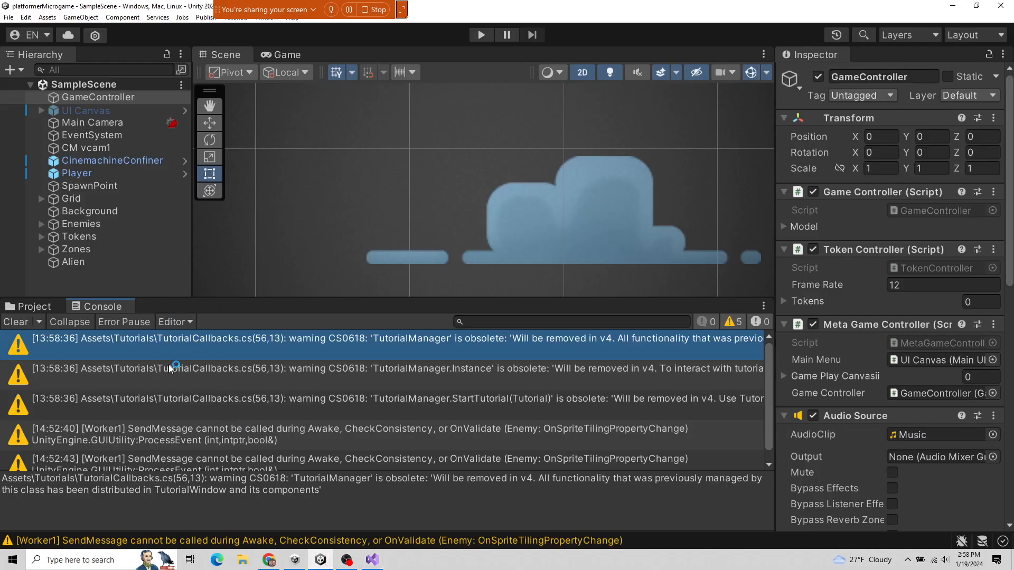
pyautogui.doubleClick(205, 352)
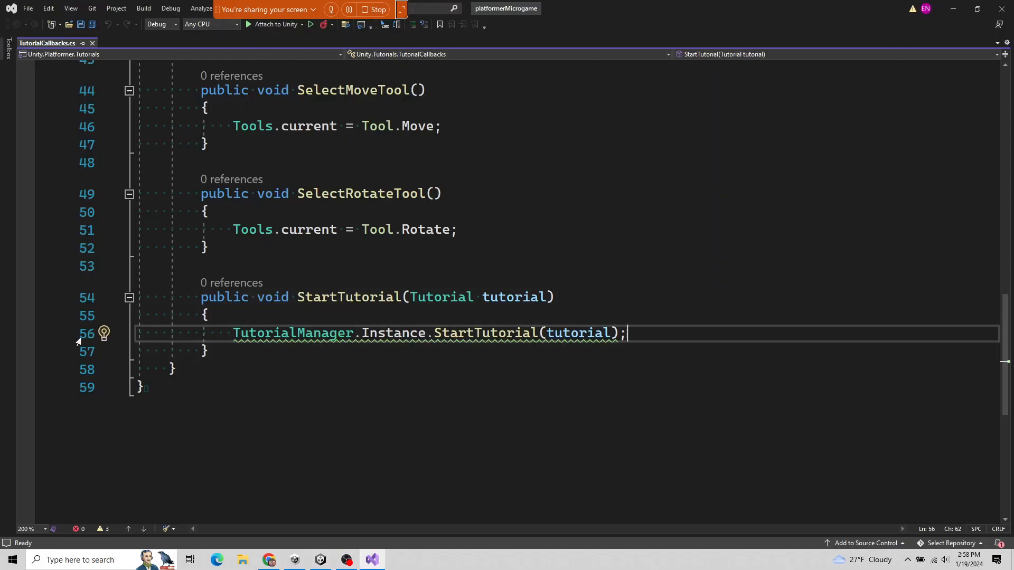
pyautogui.click(368, 564)
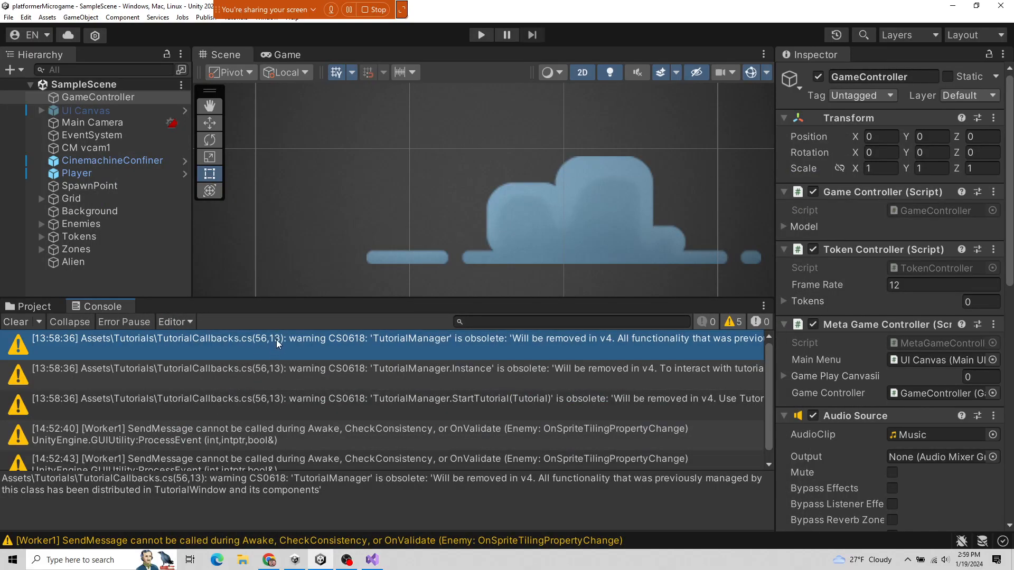
pyautogui.click(372, 560)
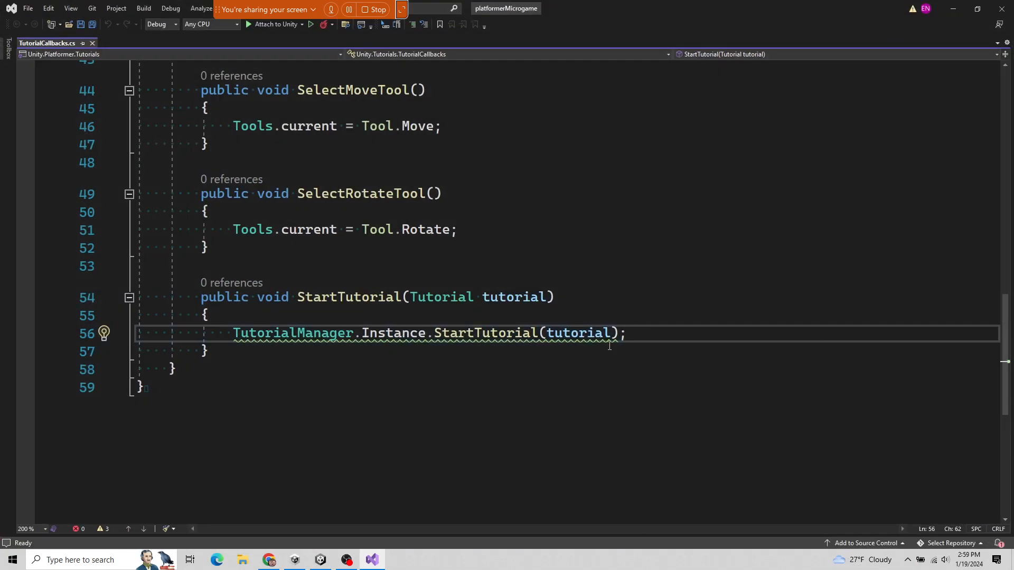
pyautogui.moveTo(318, 334)
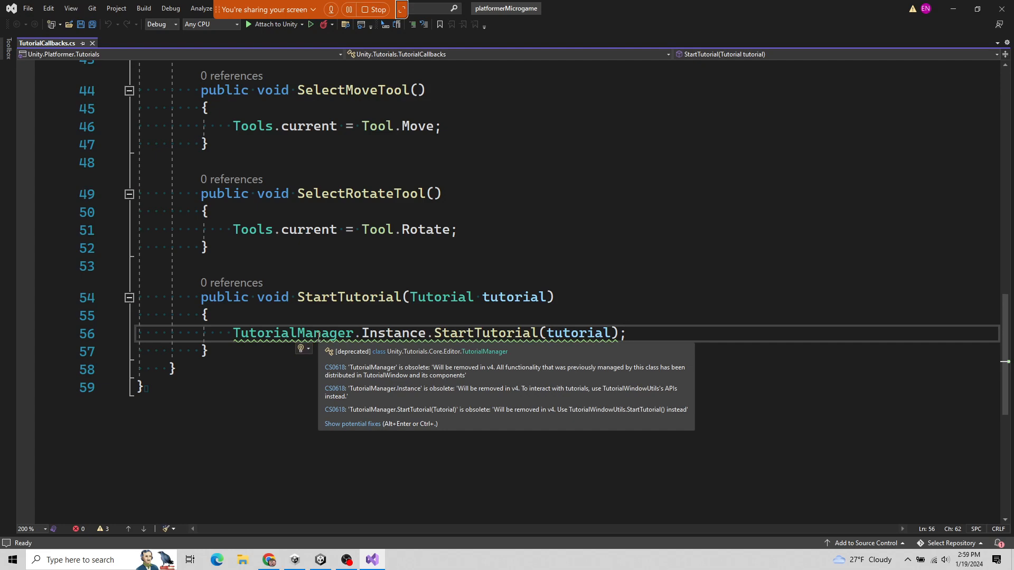
# - Switch back to Unity, show the 2D Platformer tutorials, and widen the Tutorials and Inspector panels until their contents are readable
pyautogui.click(319, 559)
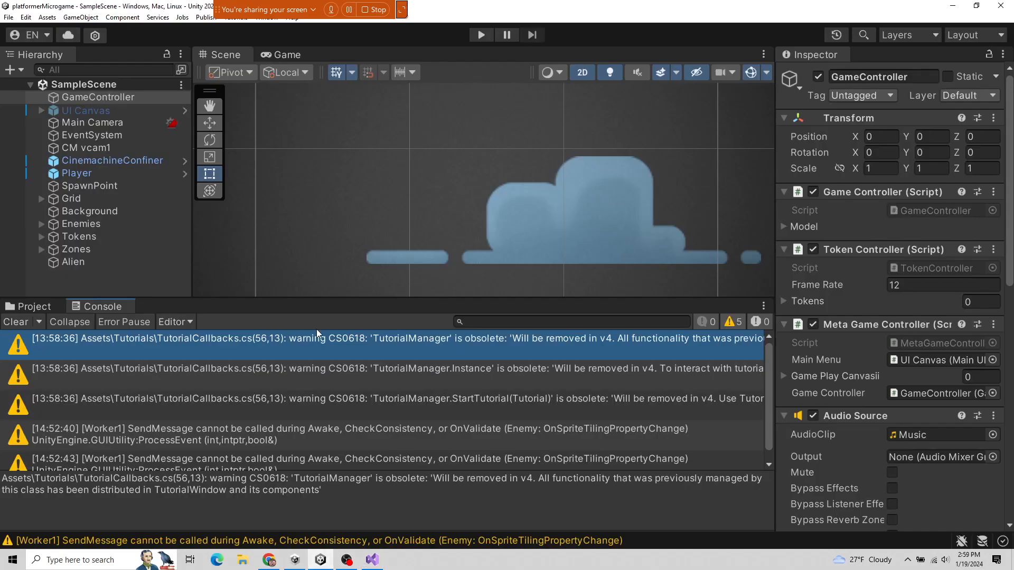
pyautogui.click(234, 17)
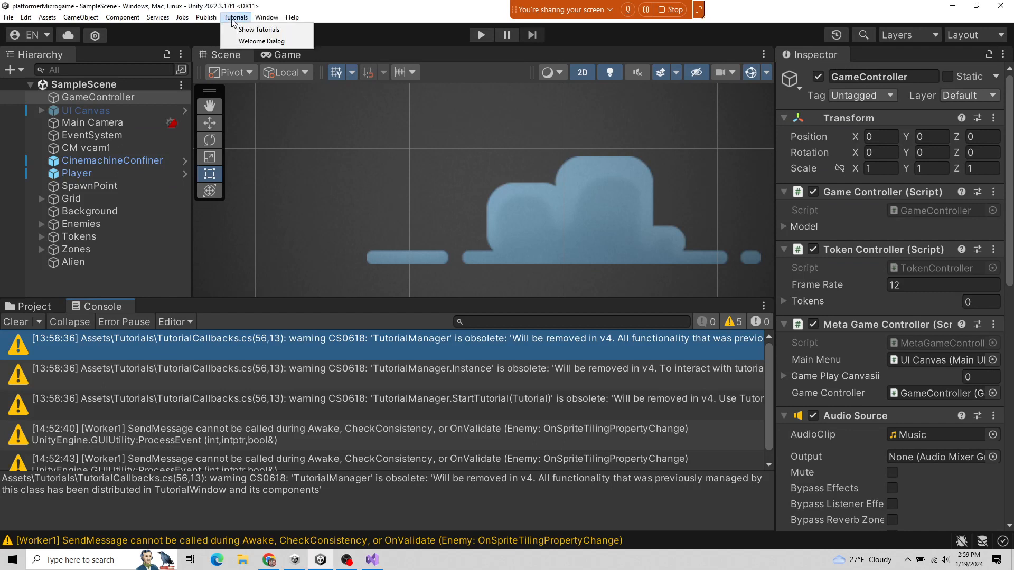
pyautogui.click(234, 17)
pyautogui.click(234, 19)
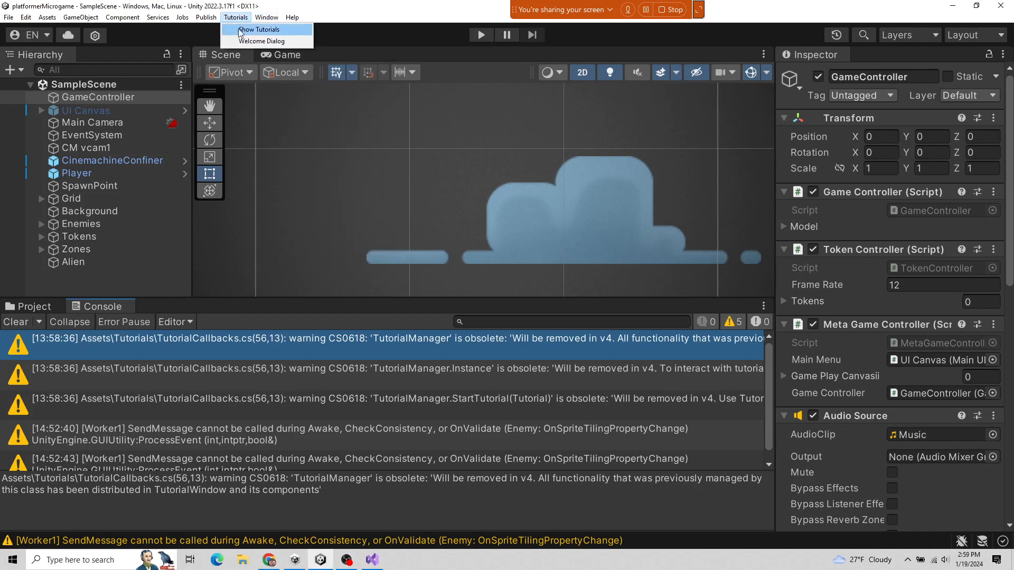
pyautogui.click(263, 29)
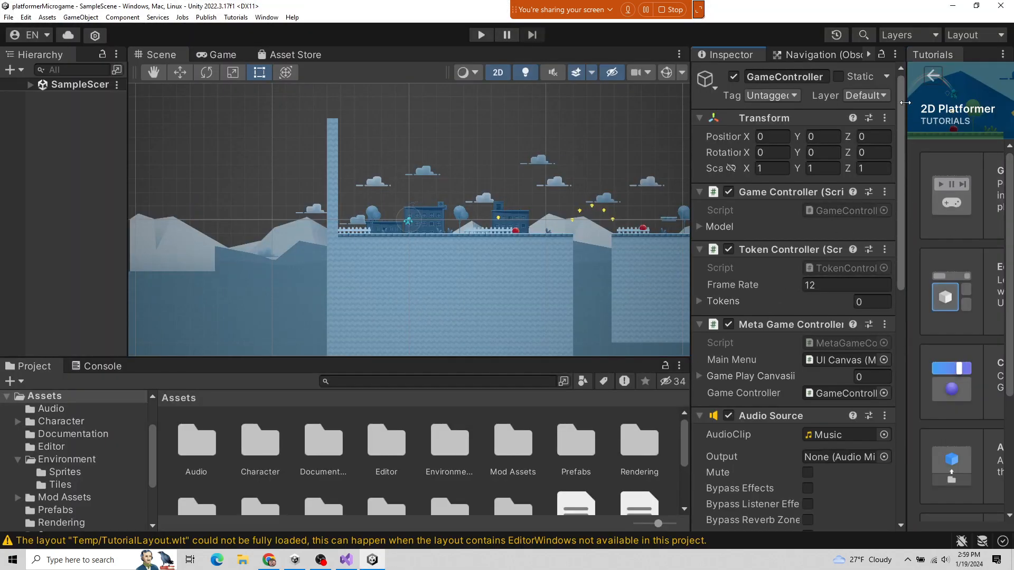
pyautogui.moveTo(905, 102); pyautogui.dragTo(786, 102)
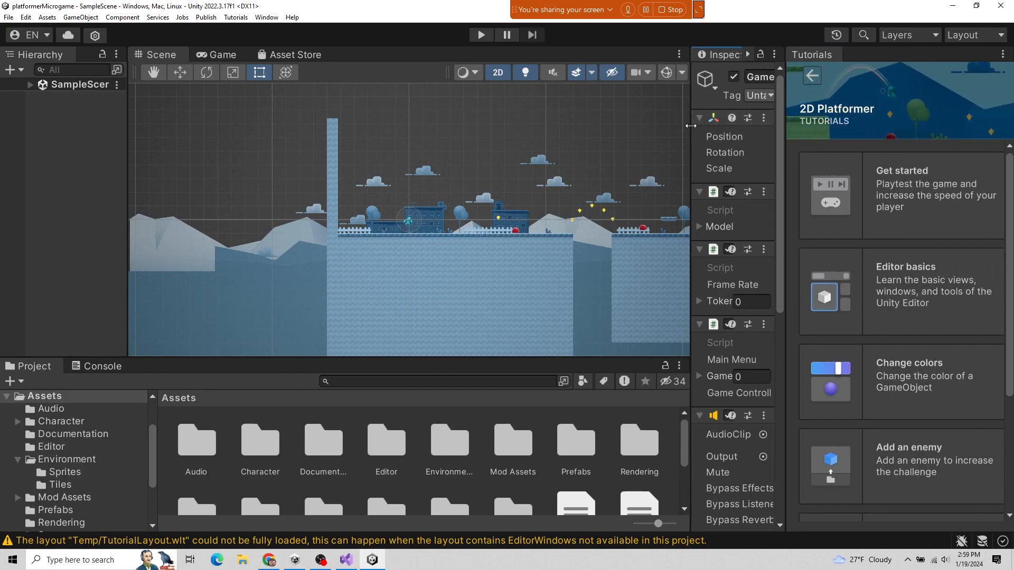
pyautogui.moveTo(691, 133); pyautogui.dragTo(473, 137)
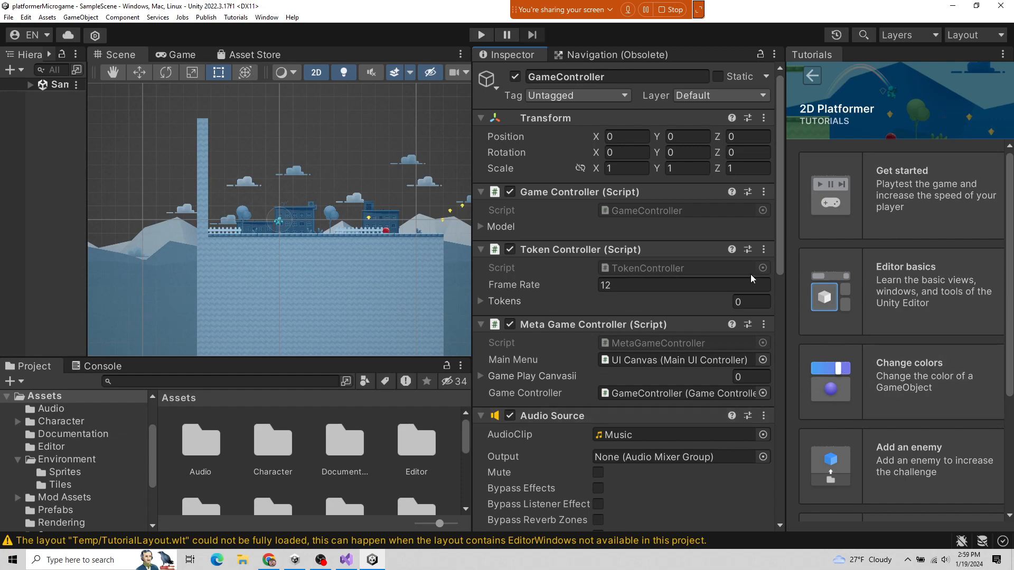
# - Close the Tutorials panel, acknowledge its closing notice, and narrow the Inspector to enlarge the Scene view
pyautogui.click(1003, 55)
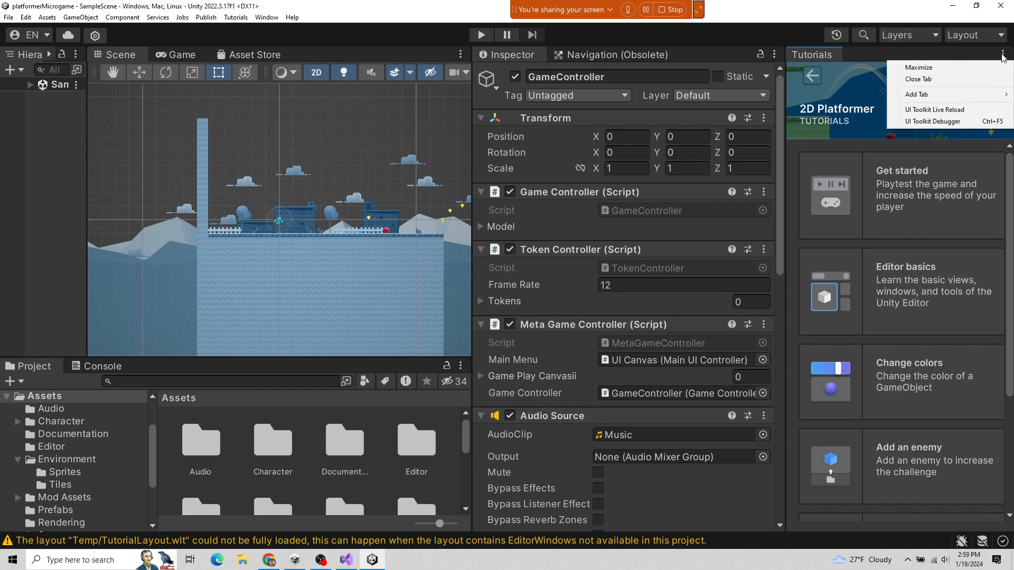
pyautogui.click(977, 80)
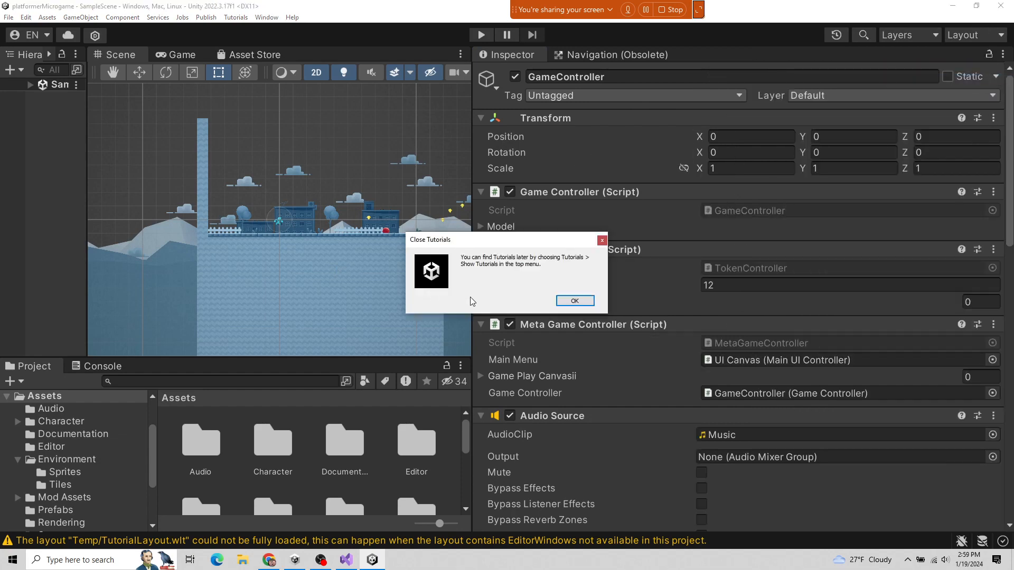
pyautogui.click(575, 300)
pyautogui.moveTo(473, 201); pyautogui.dragTo(784, 203)
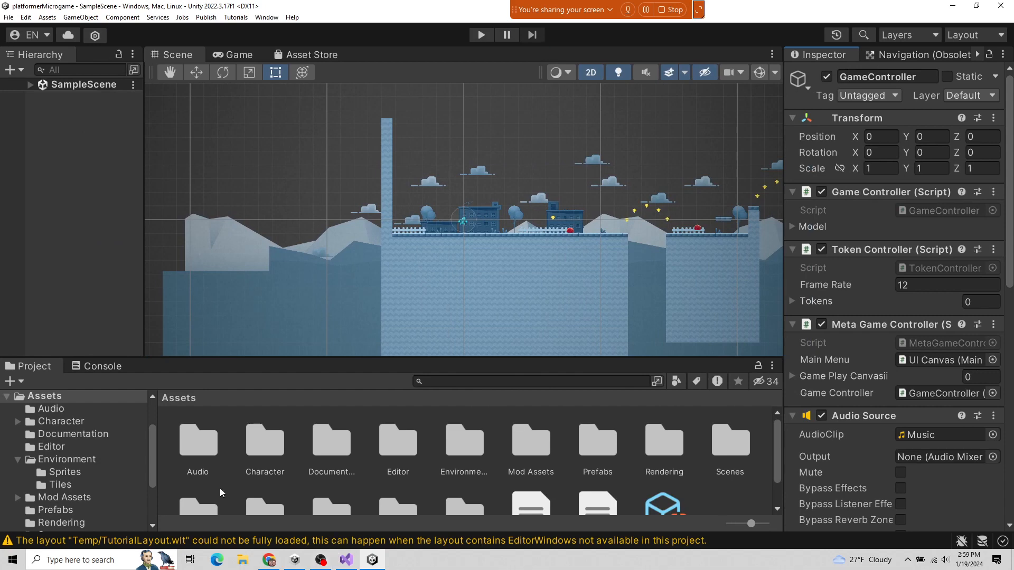
# - Select the first TutorialManager warning in the Console and view its source script's location in the Project window's Tutorials folder
pyautogui.click(103, 366)
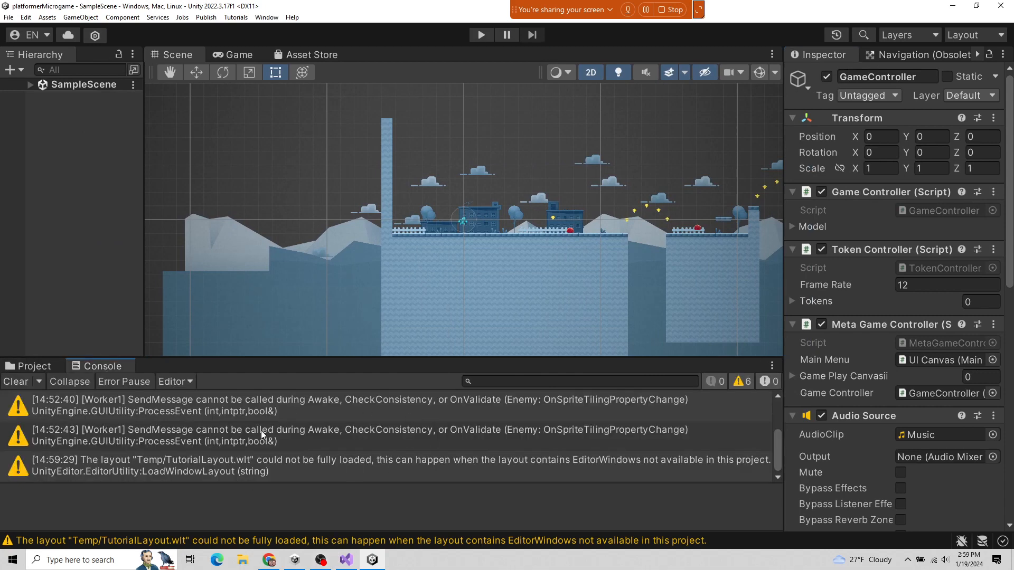
pyautogui.scroll(3, 281, 417)
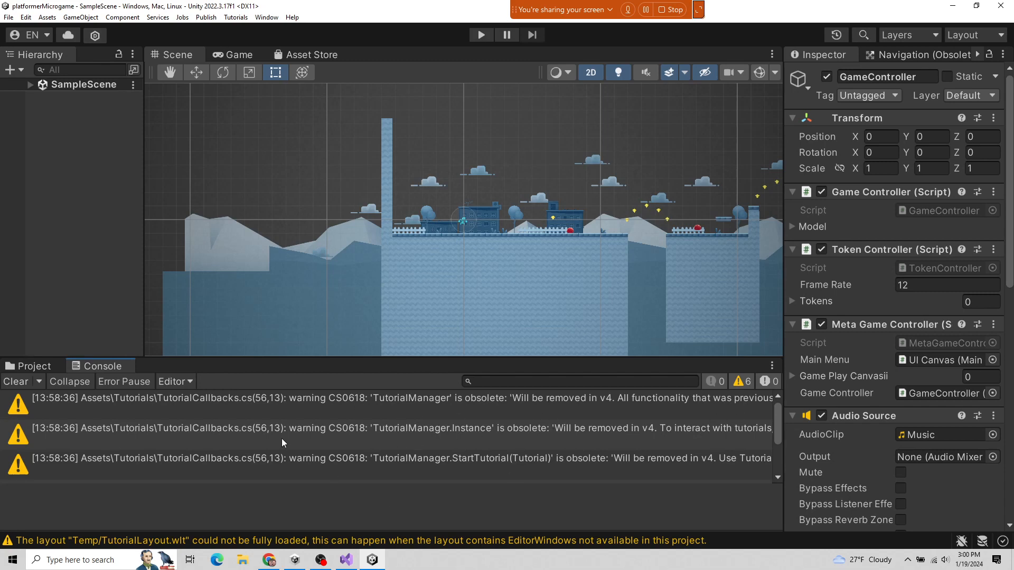
pyautogui.click(201, 399)
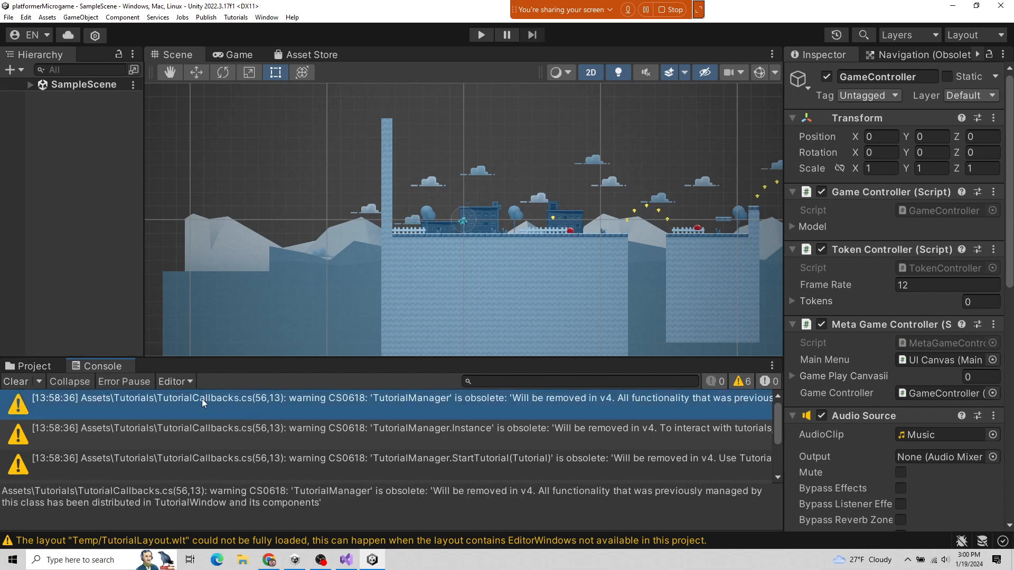
pyautogui.click(43, 367)
pyautogui.scroll(-1, 66, 471)
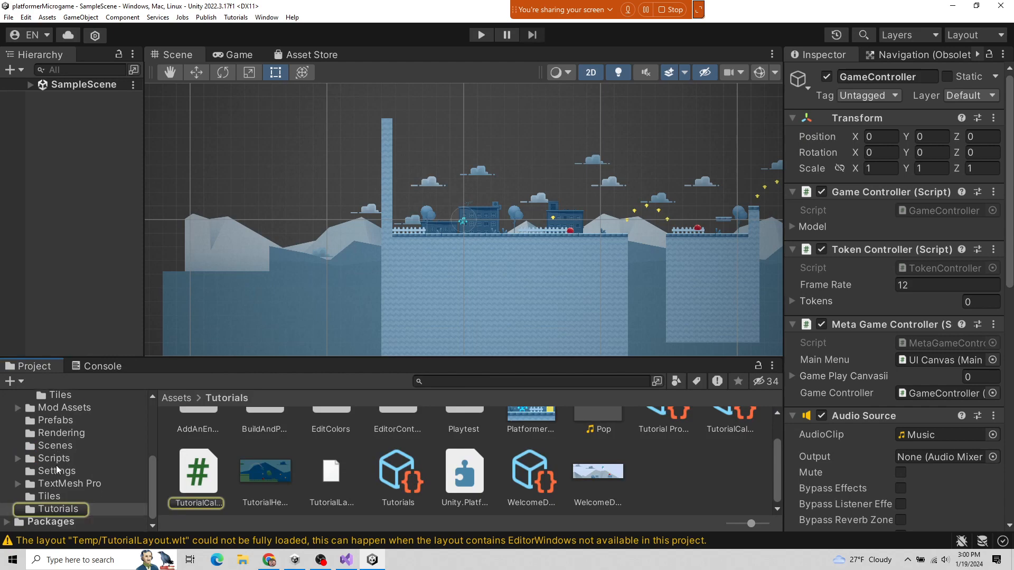
# - Enlarge the shared Project and Console area upward and display the Tutorials folder's assets as a compact list
pyautogui.moveTo(100, 366); pyautogui.dragTo(90, 303)
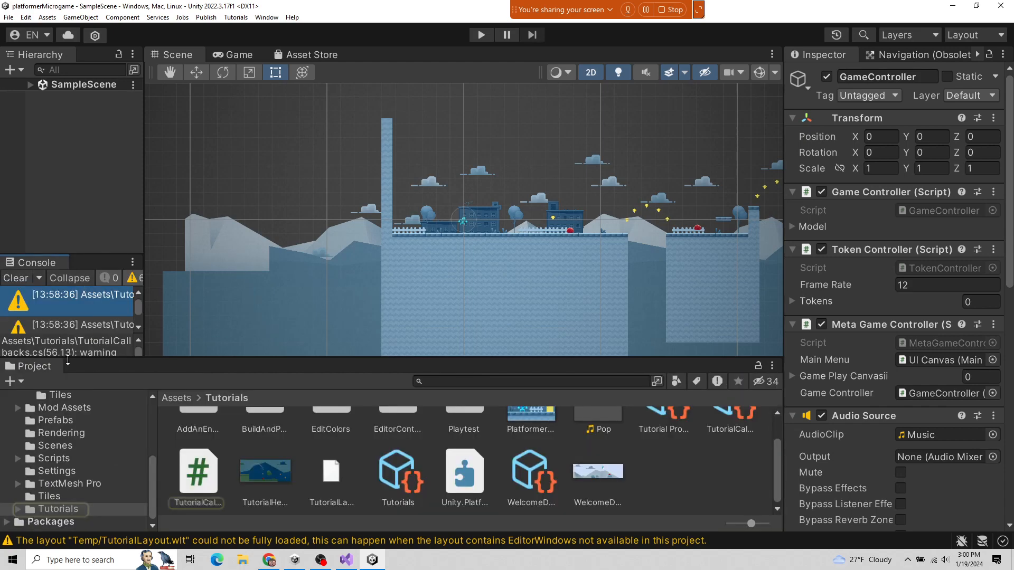
pyautogui.moveTo(40, 265); pyautogui.dragTo(99, 370)
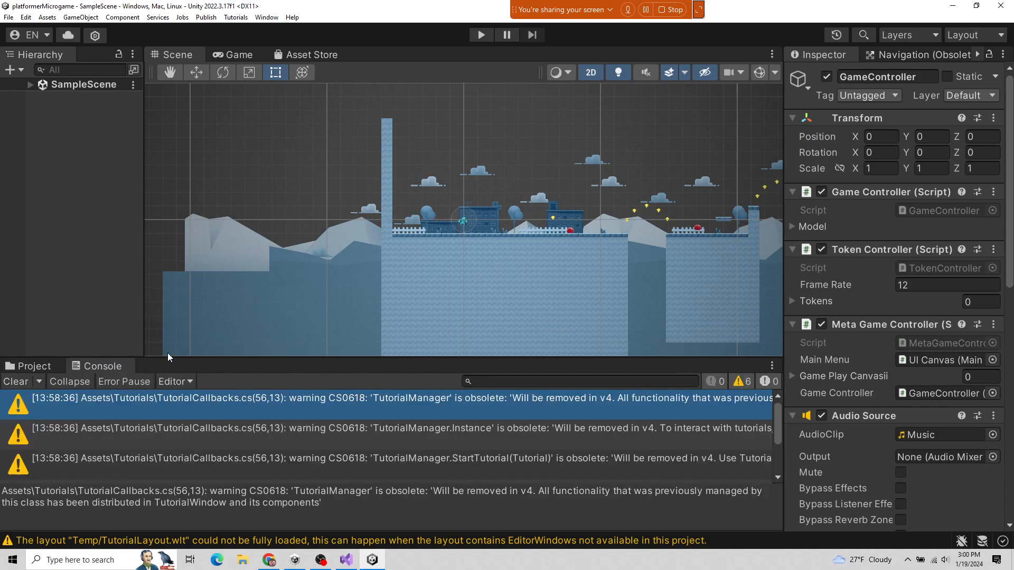
pyautogui.moveTo(169, 357); pyautogui.dragTo(178, 225)
pyautogui.click(29, 243)
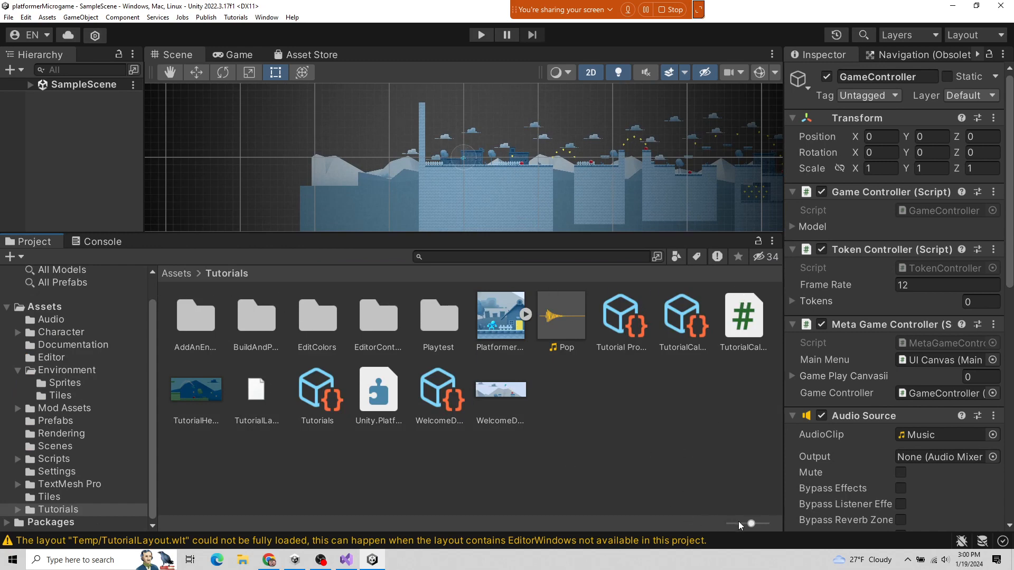
pyautogui.moveTo(751, 524); pyautogui.dragTo(746, 524)
pyautogui.moveTo(750, 527); pyautogui.dragTo(717, 534)
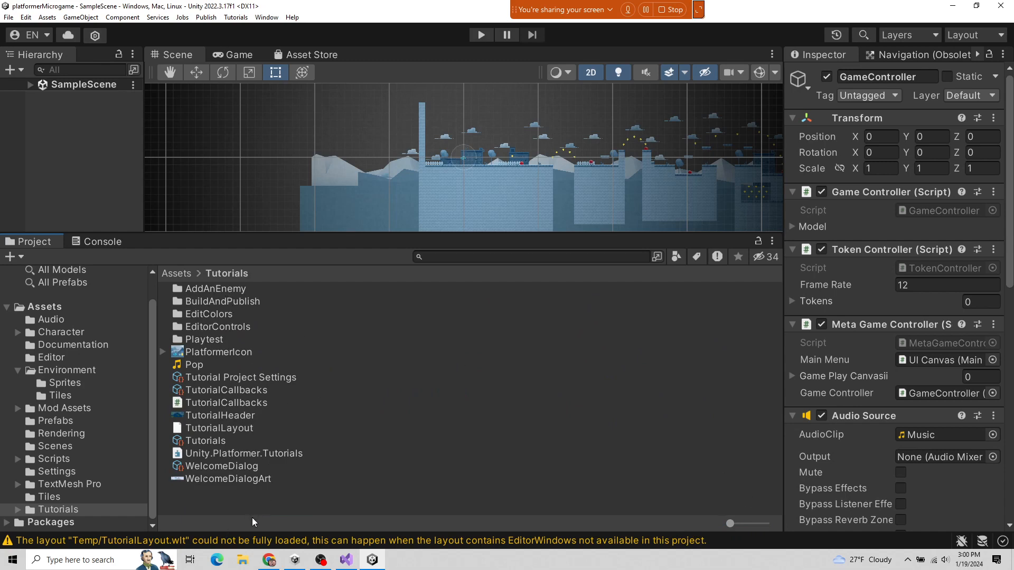
# - Inspect the TutorialCallbacks.cs script, the TutorialCallbacks.asset file and the TutorialHeader texture, comparing their file extensions and Inspector details
pyautogui.click(221, 403)
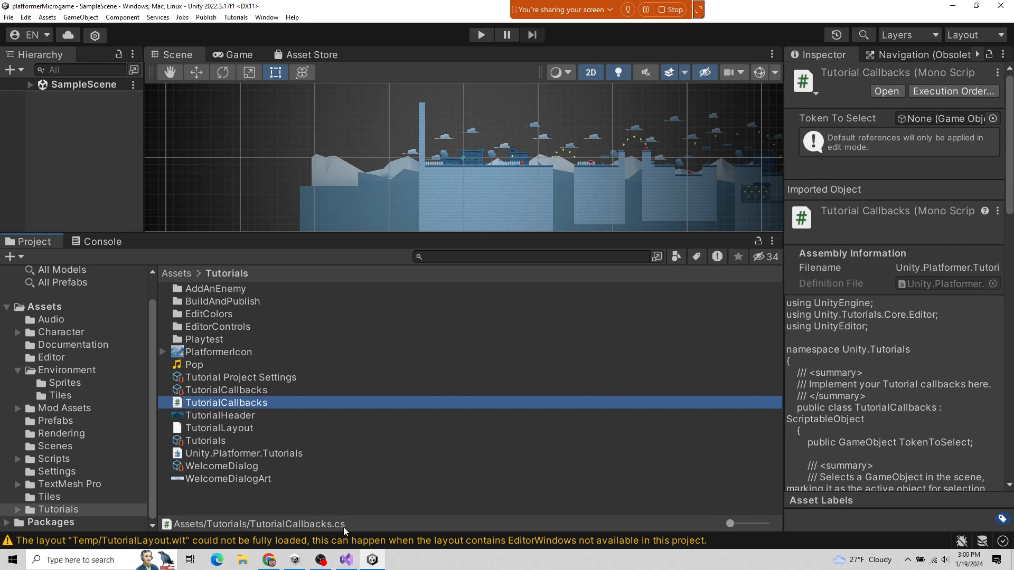
pyautogui.click(217, 391)
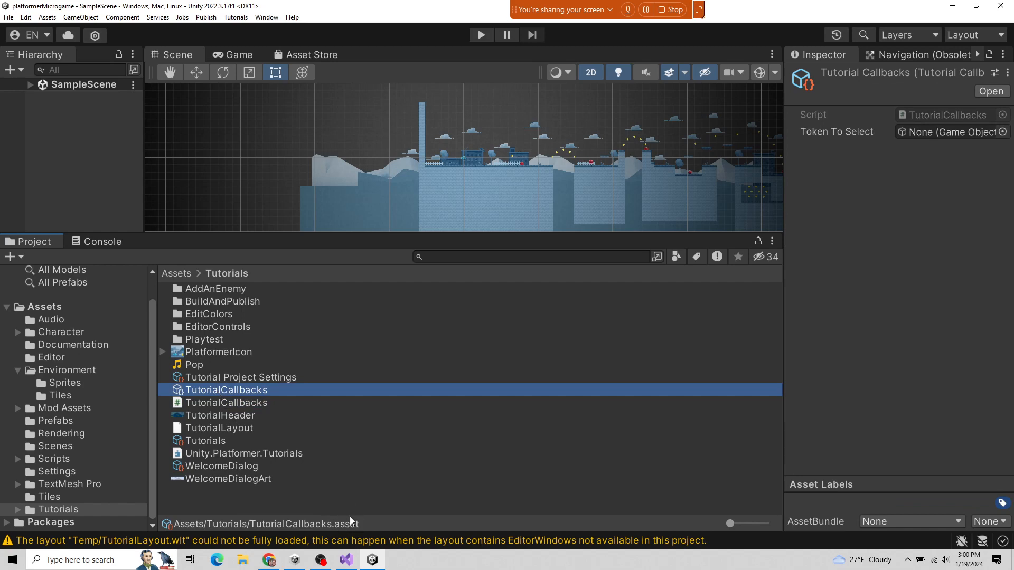
pyautogui.click(232, 423)
pyautogui.click(205, 419)
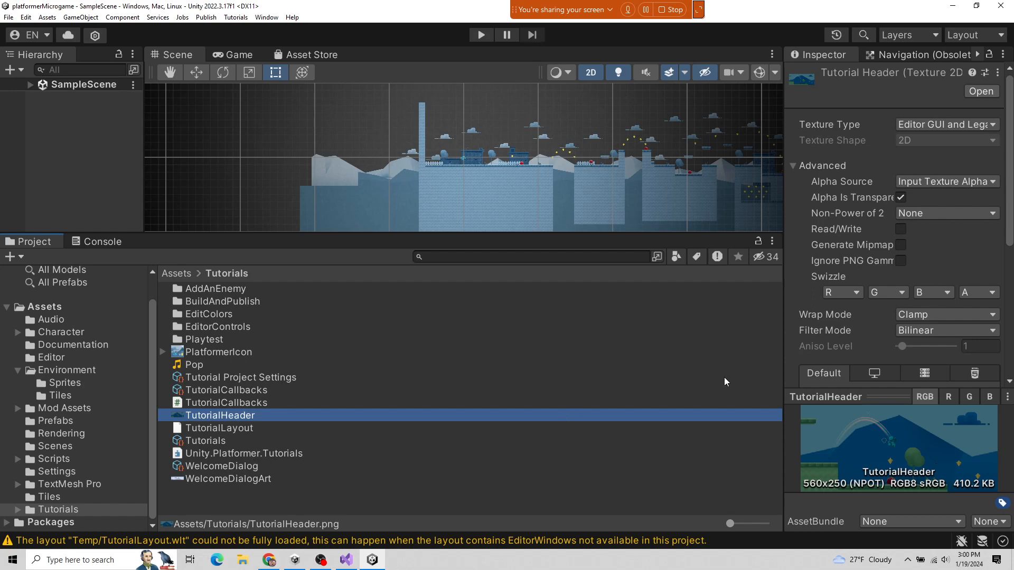
# - Select the TutorialCallbacks.cs script and read through its code in the Inspector
pyautogui.click(228, 404)
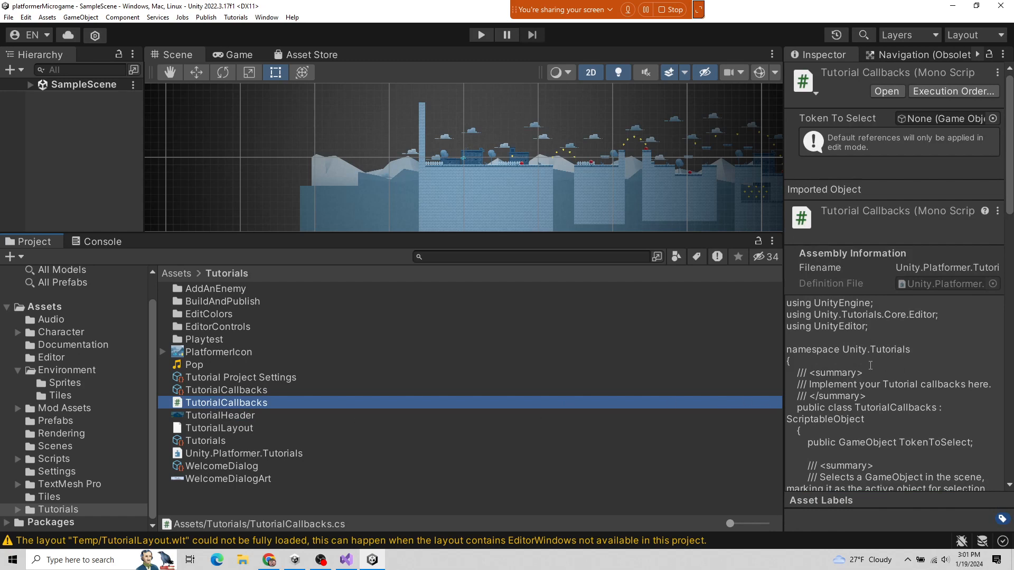
pyautogui.scroll(-6, 871, 366)
pyautogui.scroll(6, 842, 350)
pyautogui.scroll(-5, 860, 352)
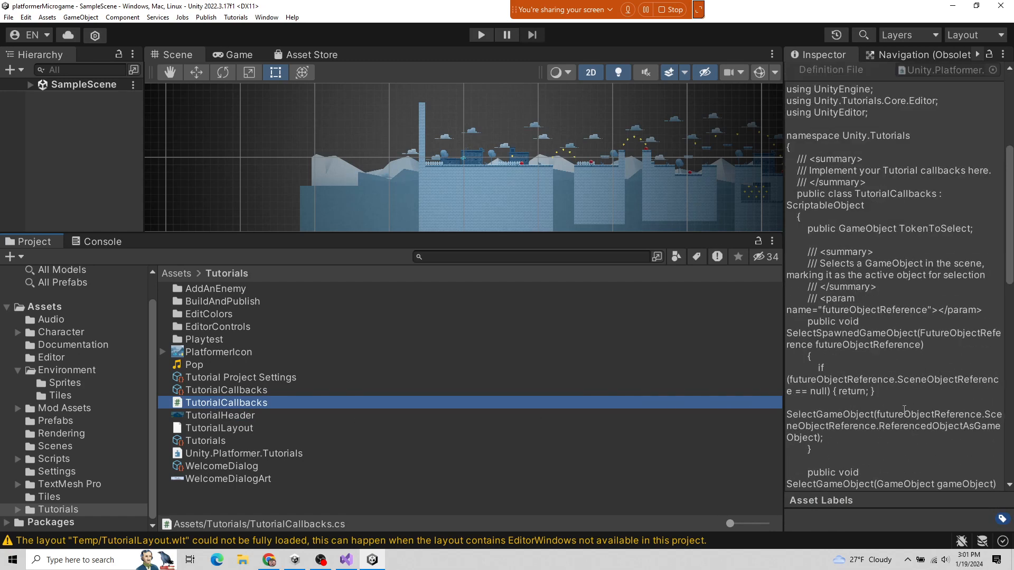
pyautogui.scroll(5, 860, 352)
# - Open TutorialCallbacks.cs in Visual Studio and examine the TutorialManager deprecation details on line 56 and the surrounding methods
pyautogui.doubleClick(245, 404)
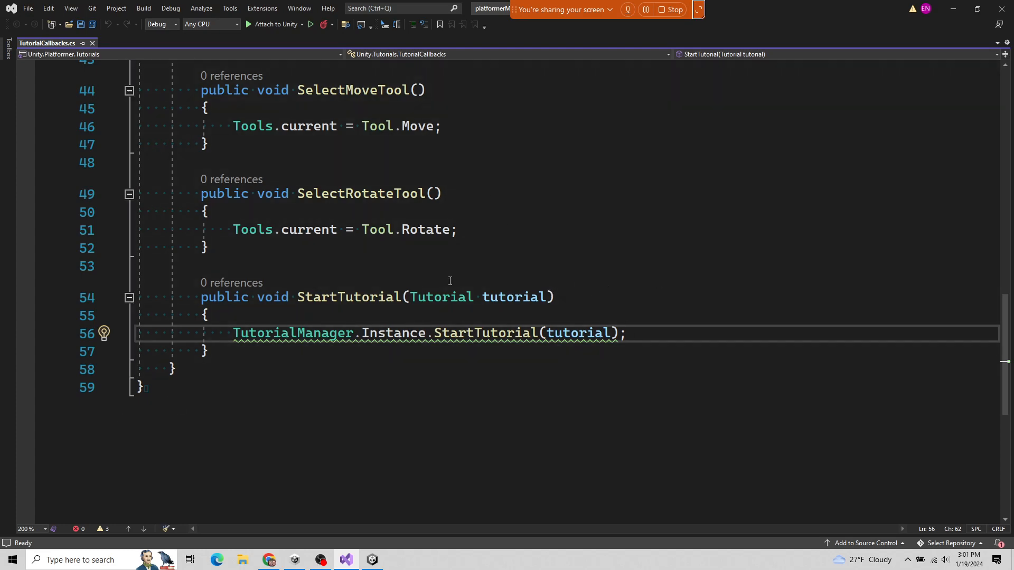
pyautogui.click(370, 561)
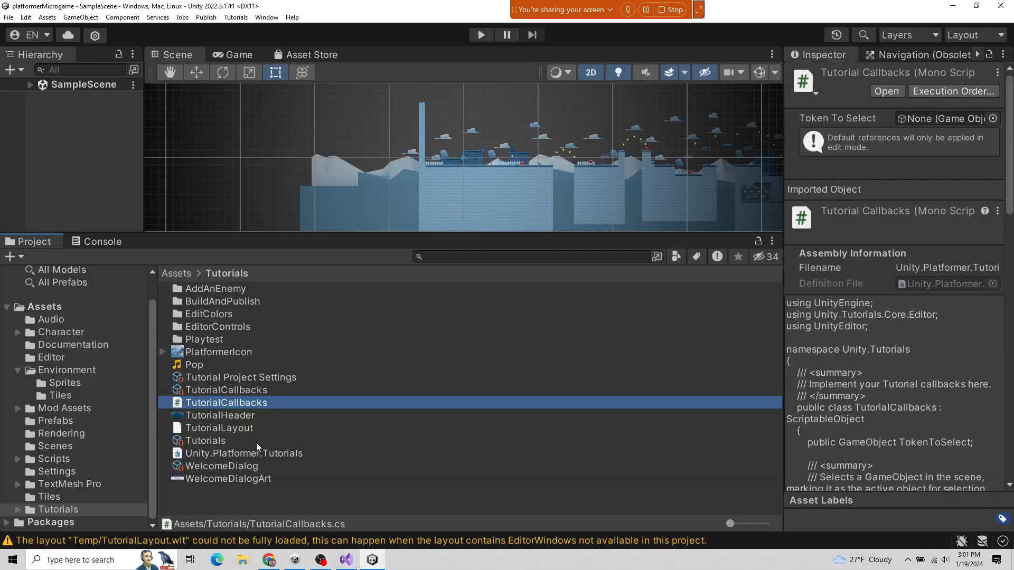
pyautogui.click(346, 560)
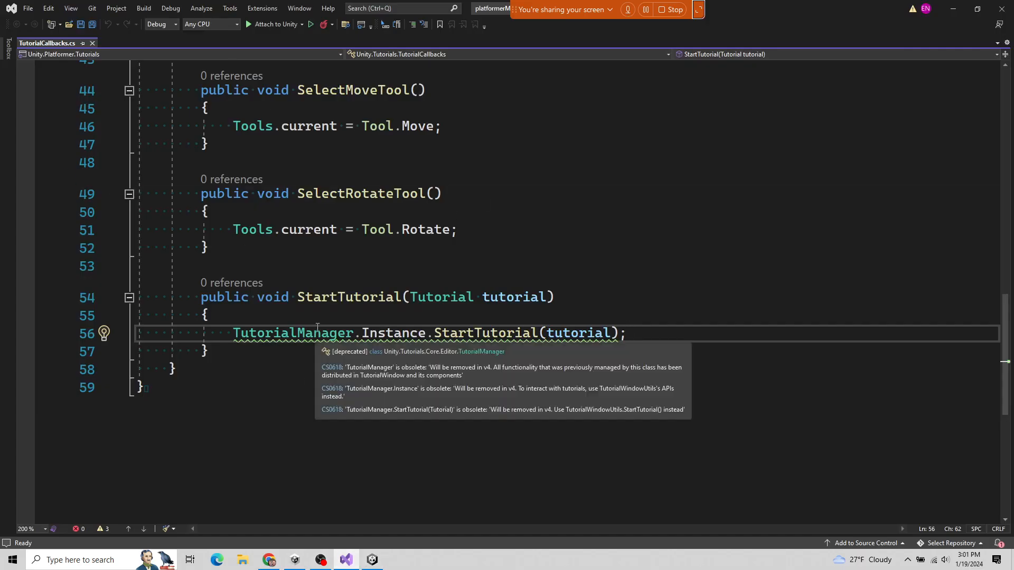
pyautogui.scroll(7, 306, 314)
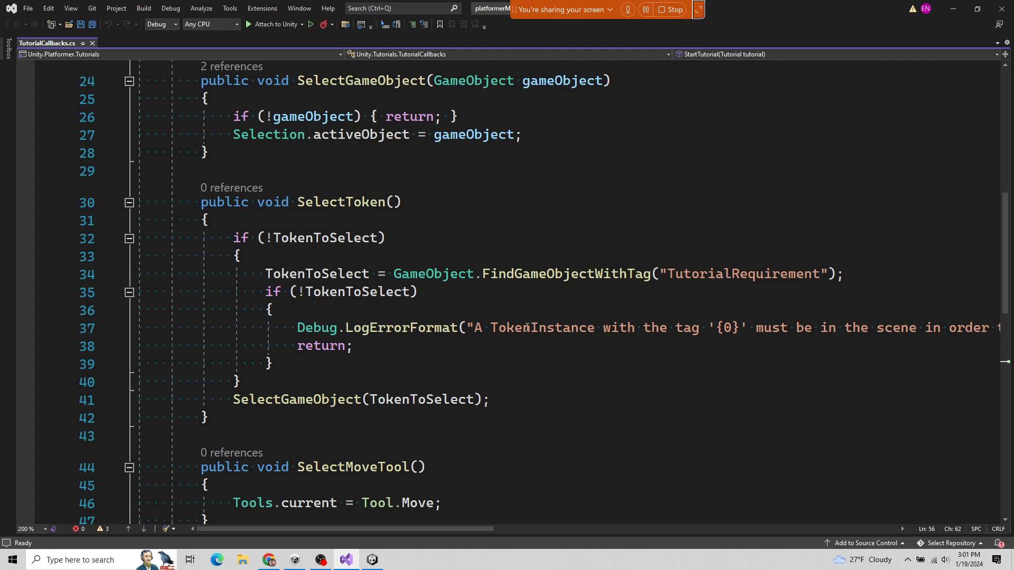
pyautogui.scroll(-5, 527, 327)
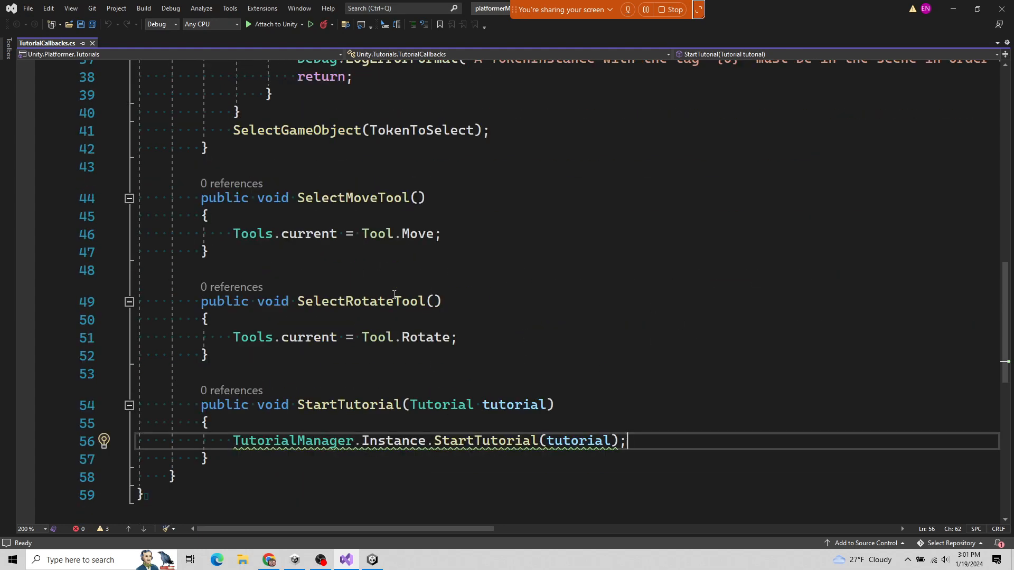
pyautogui.scroll(3, 394, 294)
pyautogui.scroll(-5, 512, 334)
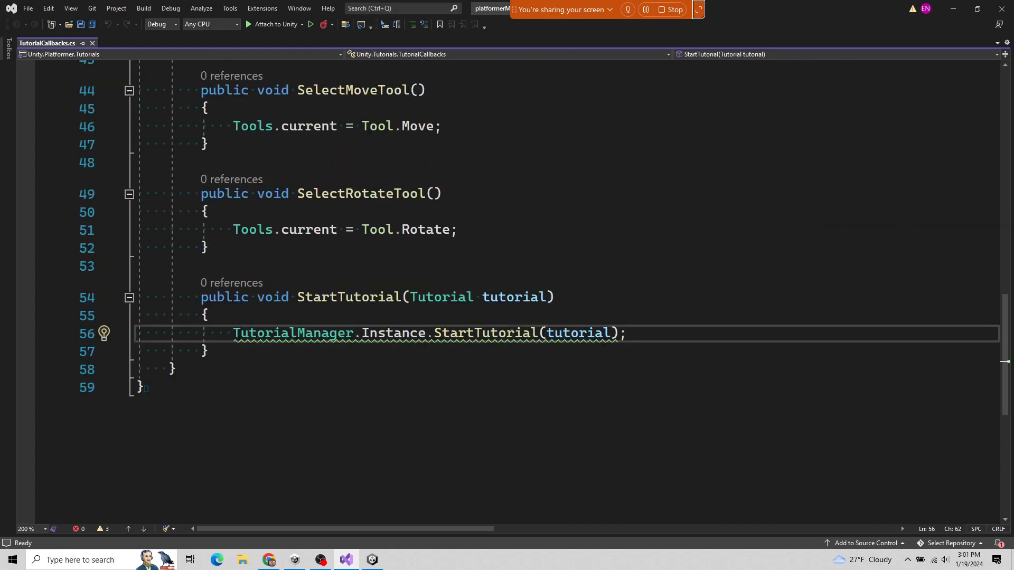
pyautogui.scroll(2, 461, 283)
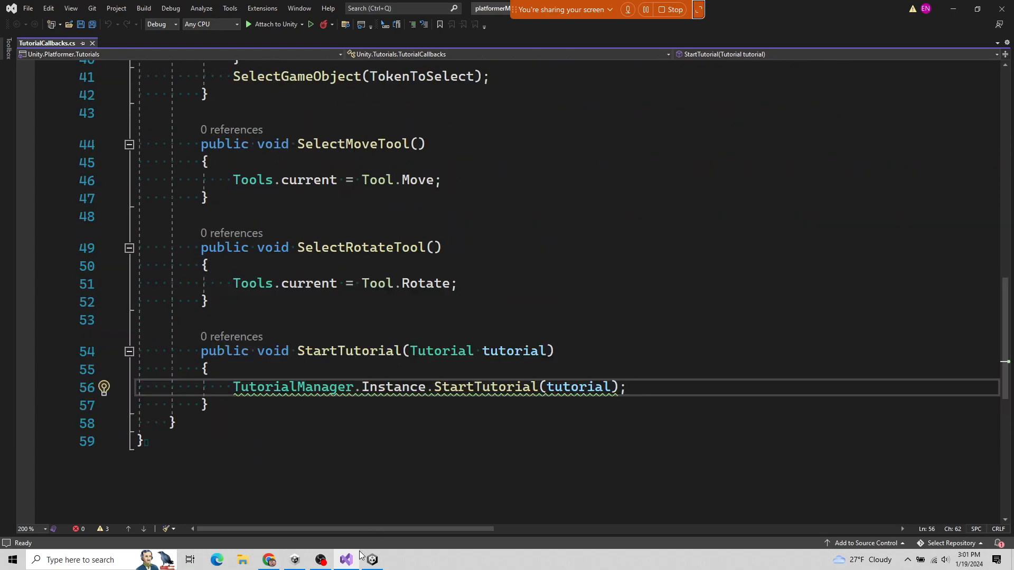
# - Switch to Unity and back to Visual Studio, view the extension management options, and examine the beginning of TutorialCallbacks.cs
pyautogui.click(380, 563)
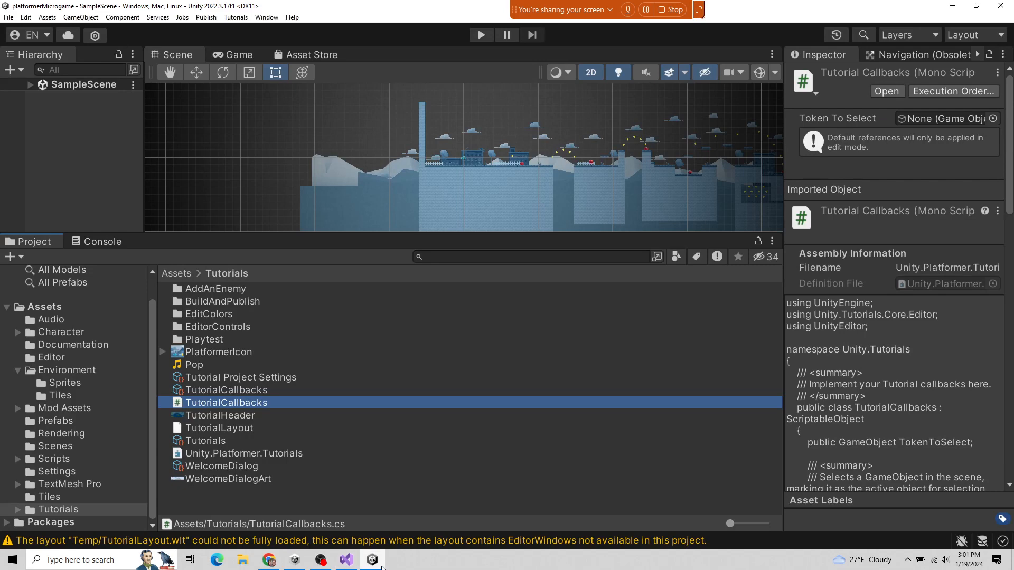
pyautogui.click(347, 562)
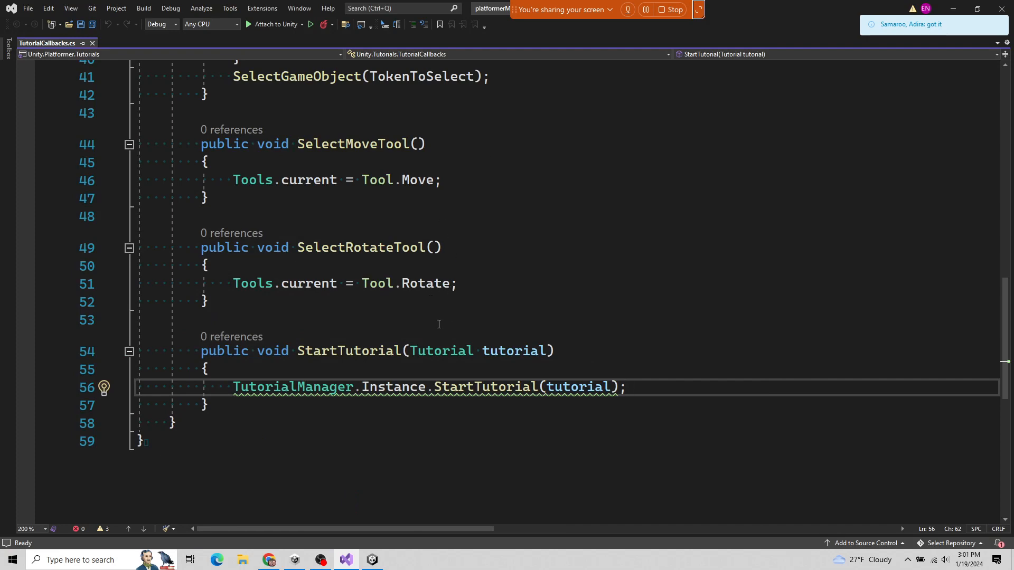
pyautogui.scroll(12, 439, 325)
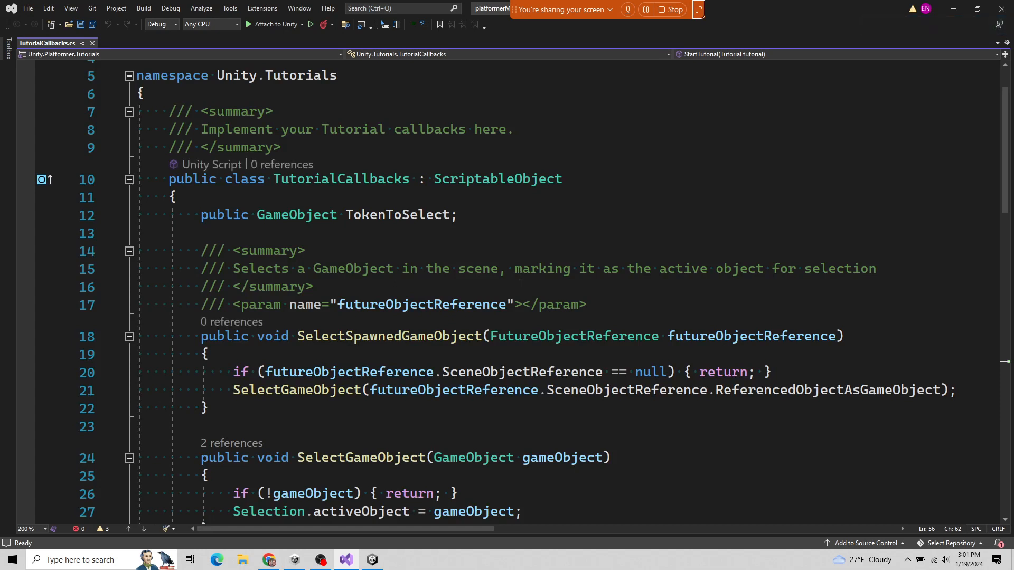
pyautogui.click(262, 9)
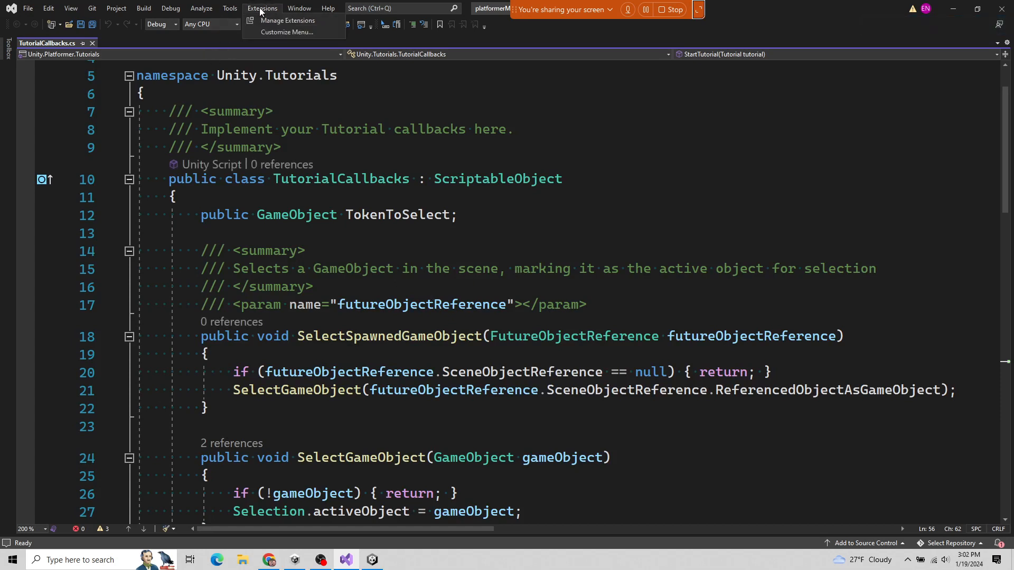
pyautogui.click(270, 21)
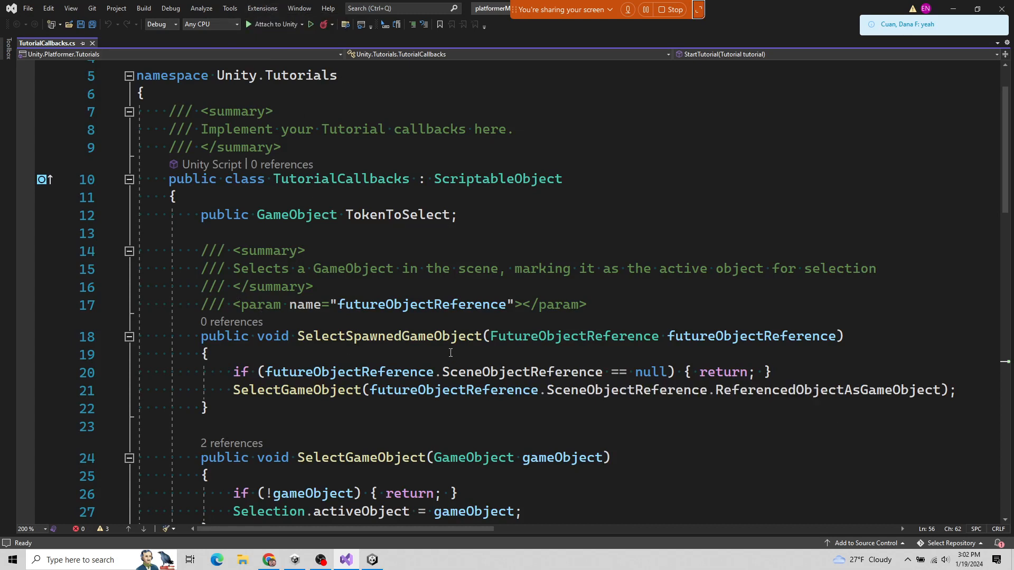
pyautogui.scroll(2, 423, 351)
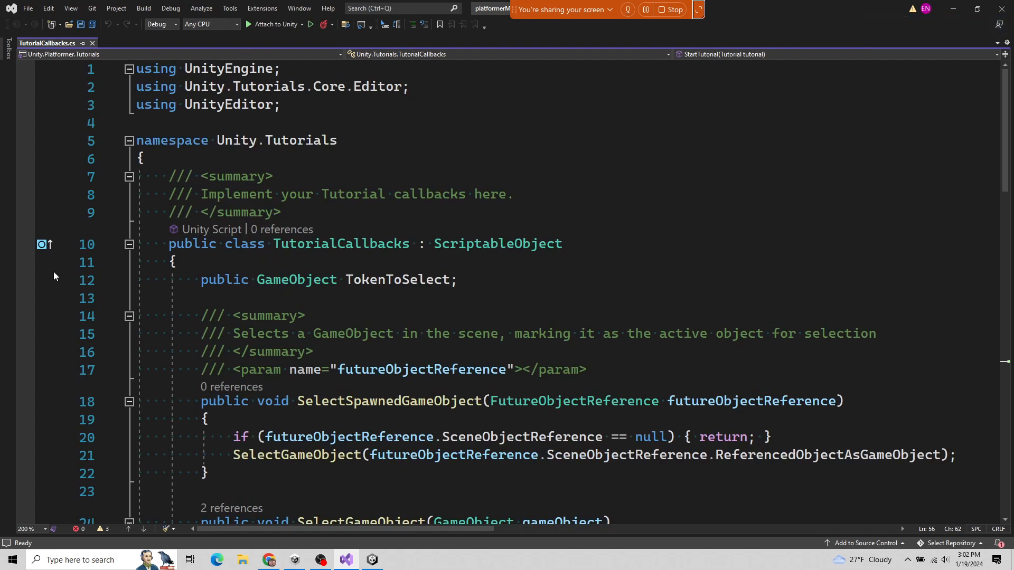
# - Examine the namespace, summary comments, class declaration and methods in the TutorialCallbacks.cs script
pyautogui.click(38, 248)
pyautogui.click(63, 185)
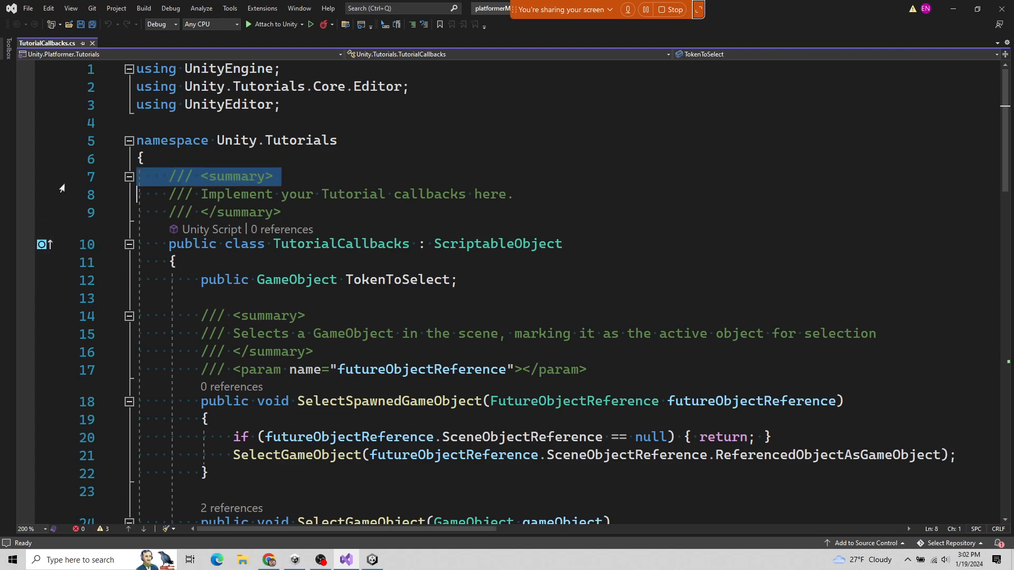
pyautogui.click(565, 269)
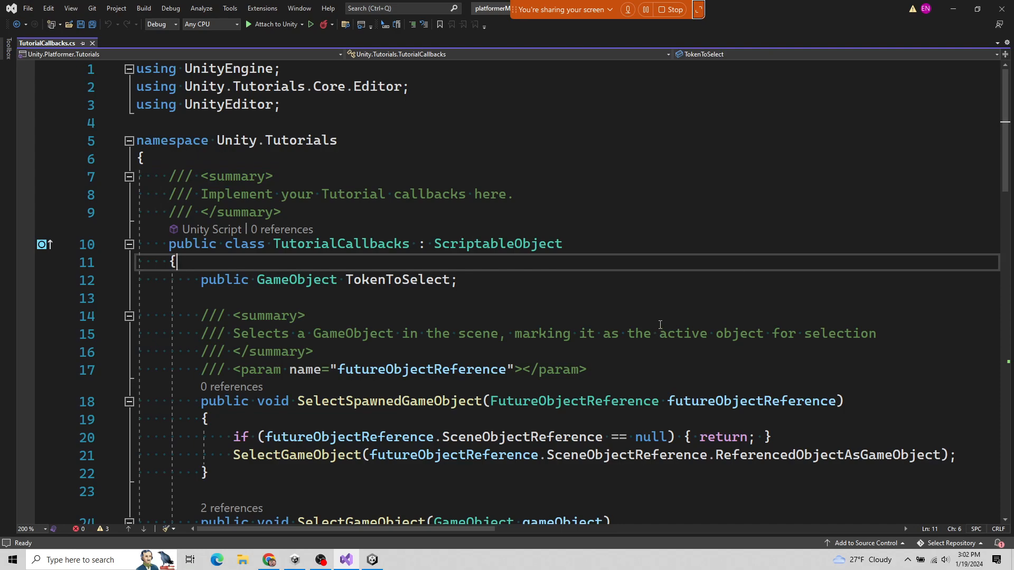
pyautogui.scroll(-19, 555, 346)
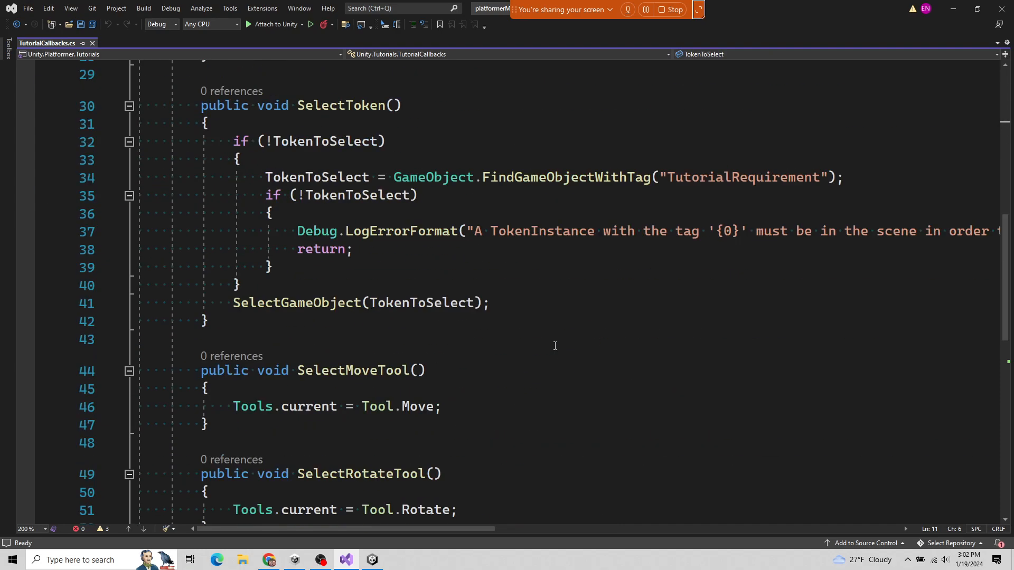
# - Switch to Unity, enlarge the Scene view and expand SampleScene in the Hierarchy, rechecking TutorialCallbacks.cs in Visual Studio in between
pyautogui.click(373, 559)
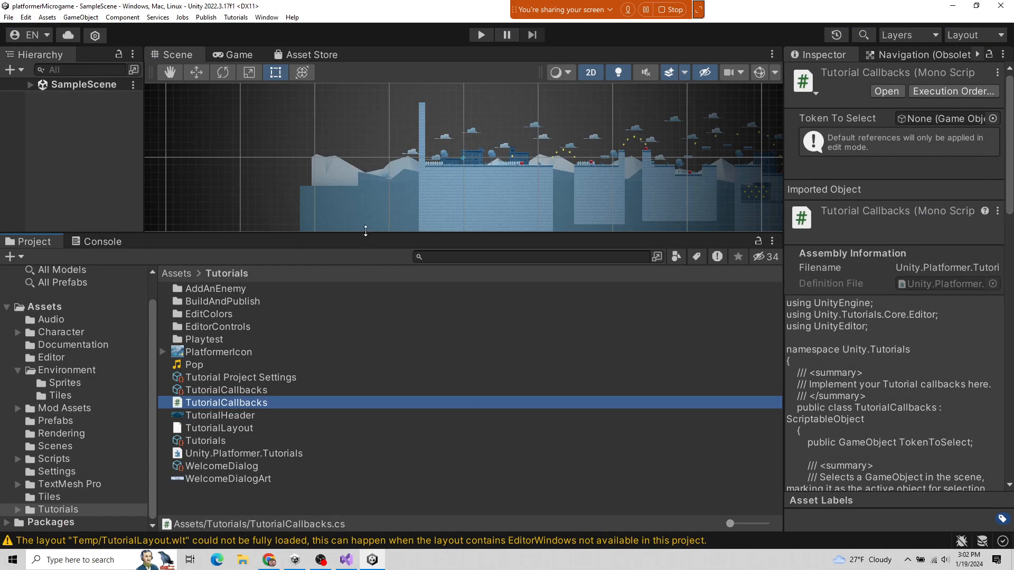
pyautogui.moveTo(365, 231); pyautogui.dragTo(357, 379)
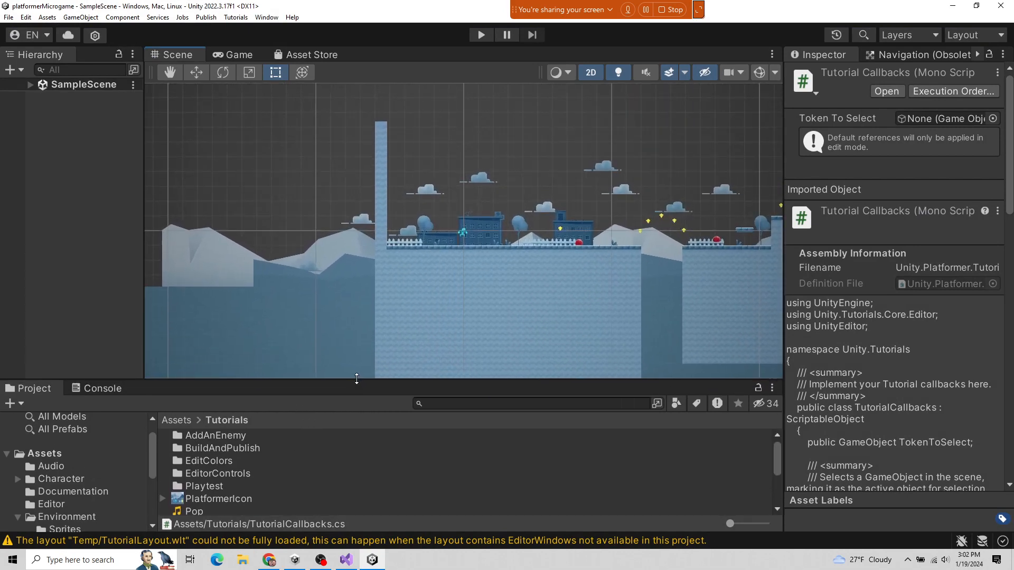
pyautogui.click(346, 560)
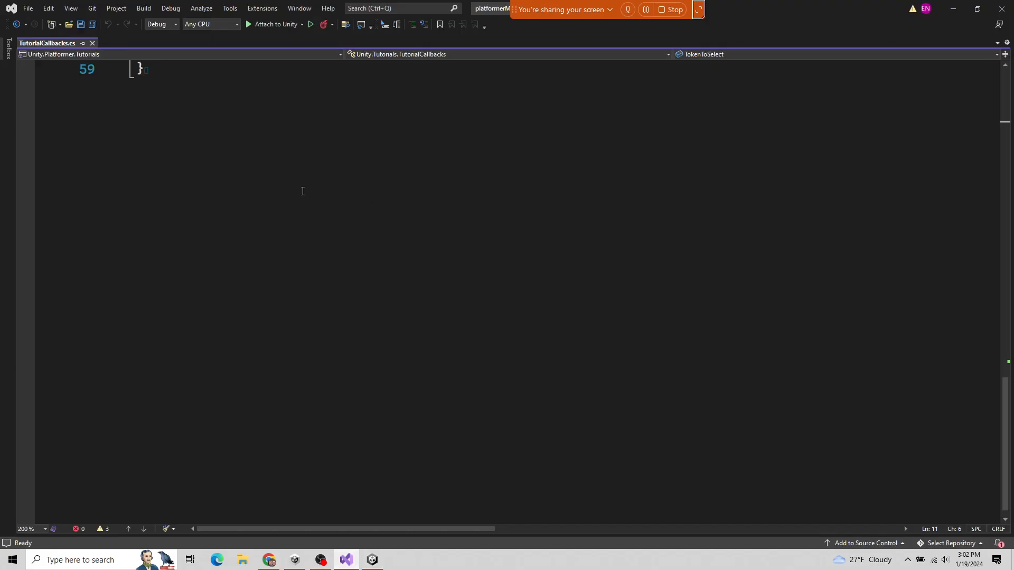
pyautogui.scroll(12, 302, 190)
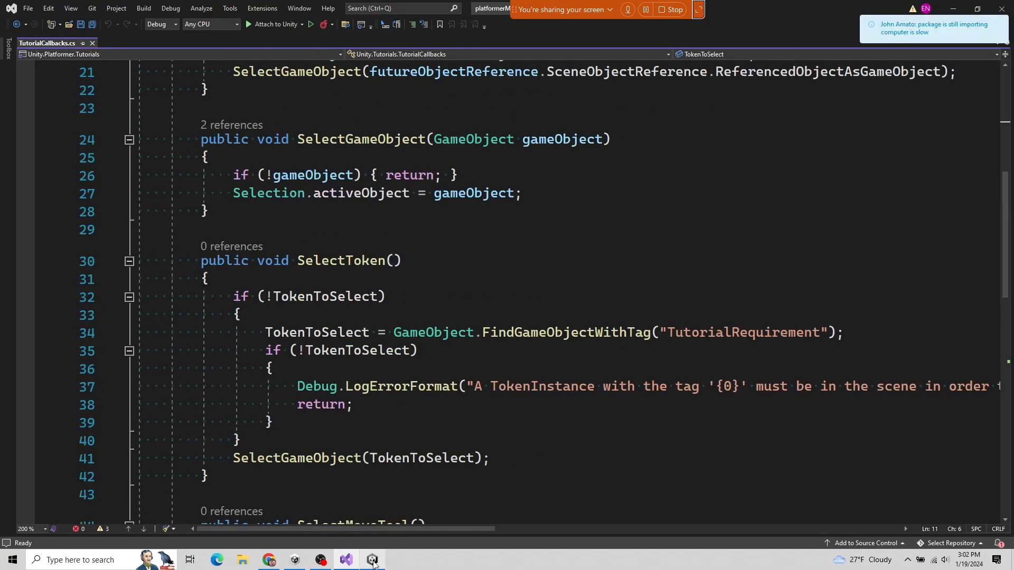
pyautogui.click(372, 560)
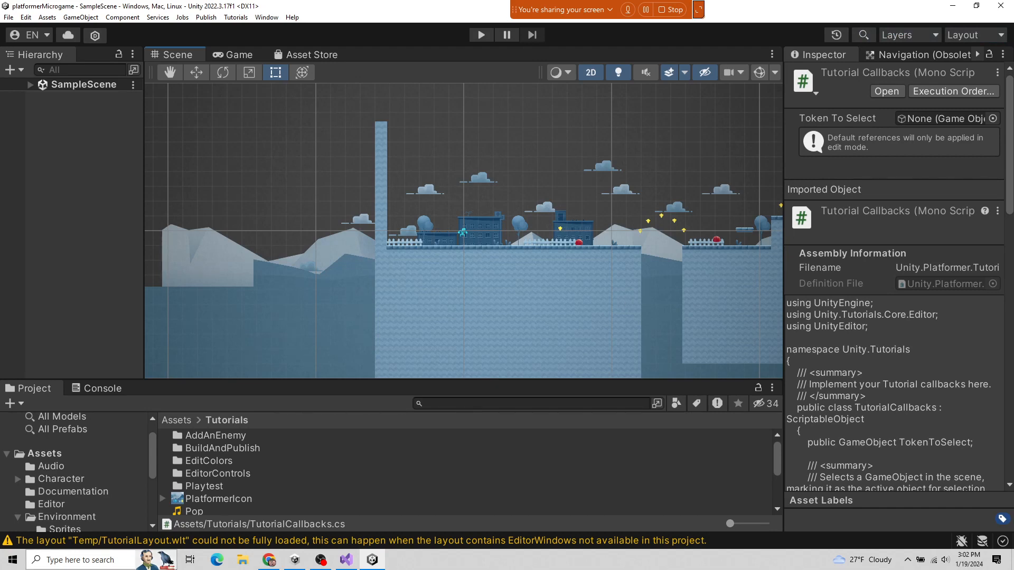
pyautogui.click(30, 84)
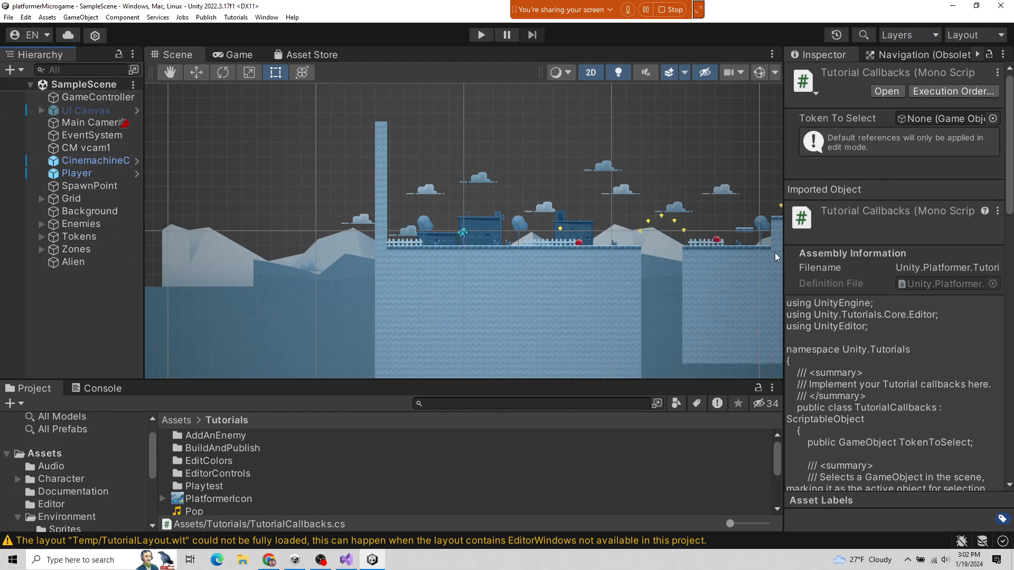
# - Lower the platformerMicrogame application's volume in the Windows Volume Mixer and close the mixer
pyautogui.rightClick(946, 565)
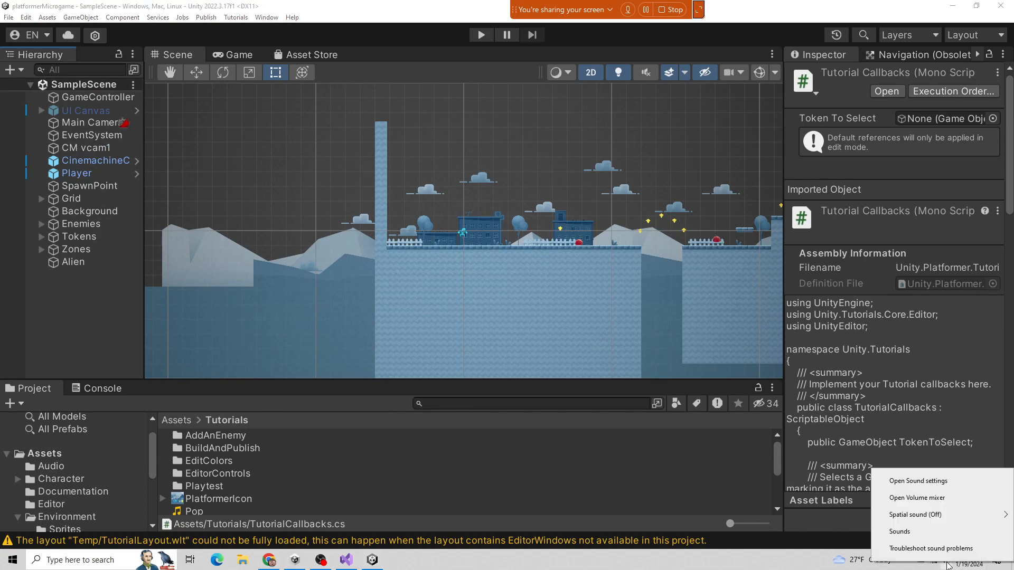
pyautogui.click(937, 499)
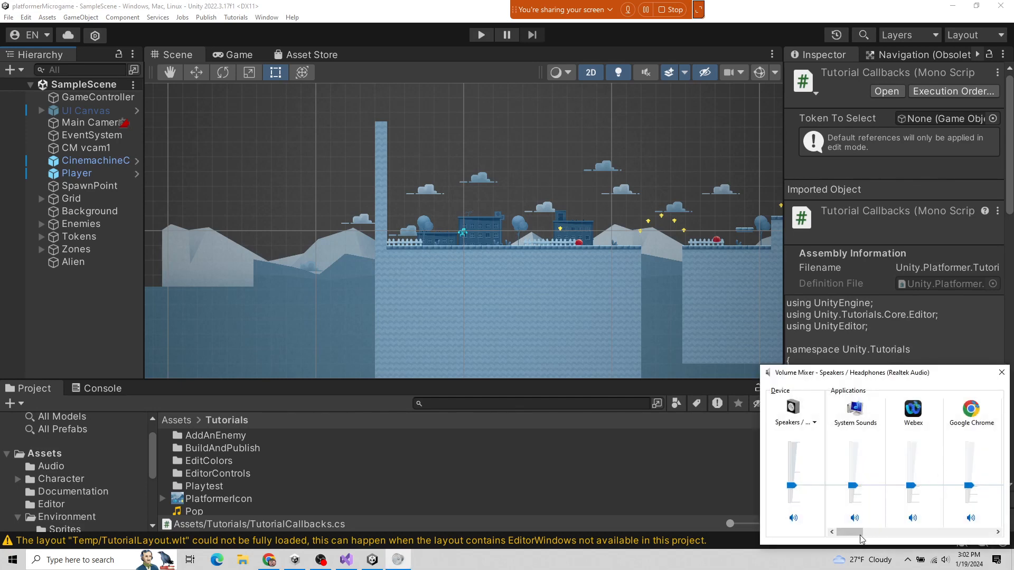
pyautogui.moveTo(851, 532); pyautogui.dragTo(995, 531)
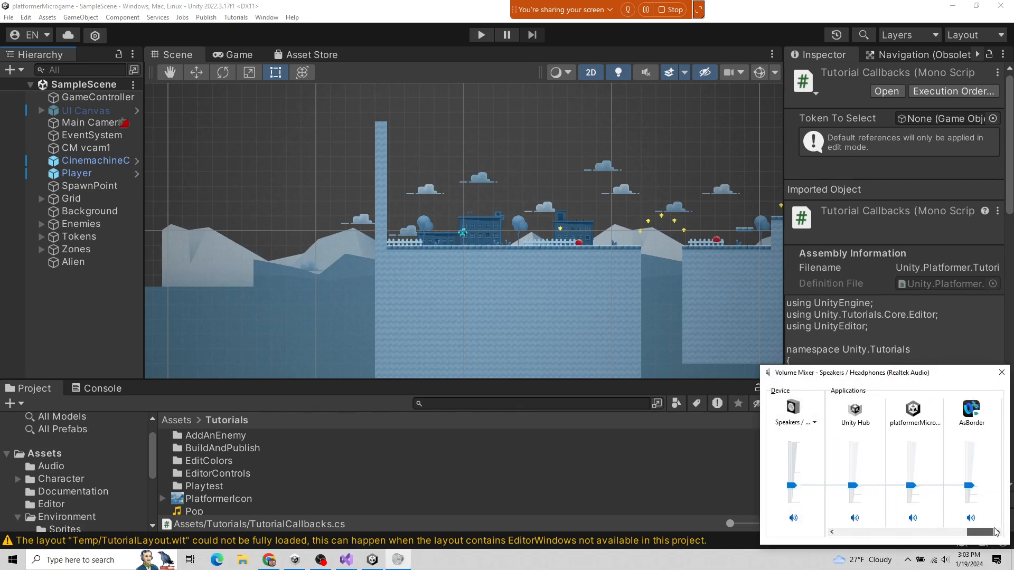
pyautogui.moveTo(911, 486); pyautogui.dragTo(911, 503)
pyautogui.click(1001, 373)
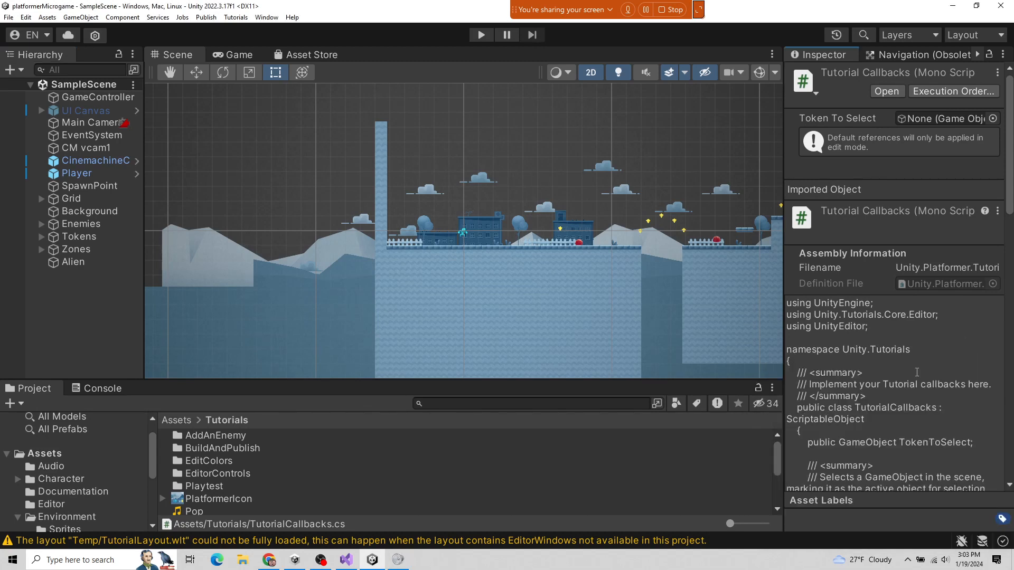
# - Select the Player object and examine its components, including Player Controller, Sprite Renderer, Animator, Rigidbody 2D and Audio Source
pyautogui.click(79, 174)
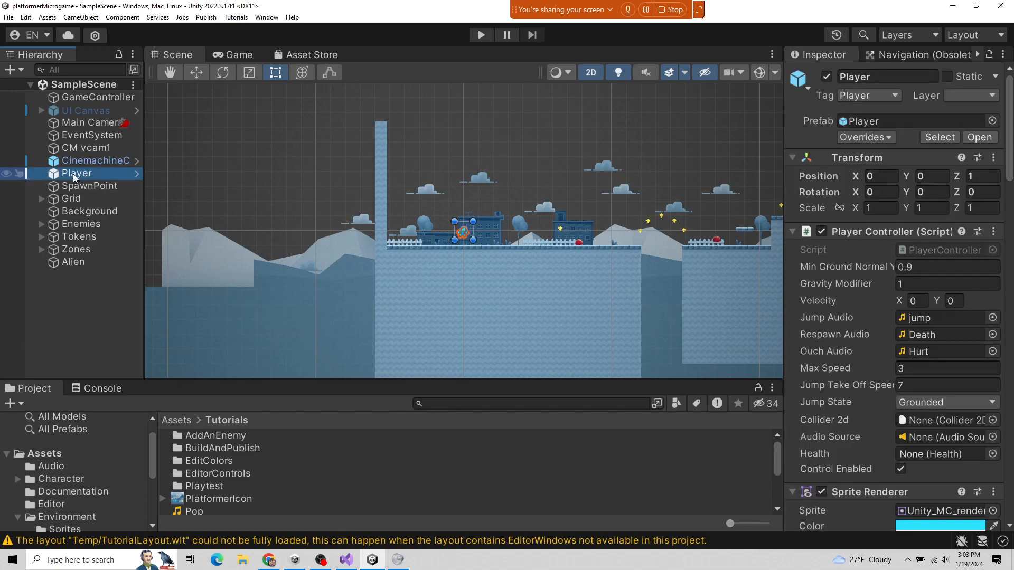
pyautogui.scroll(-10, 953, 325)
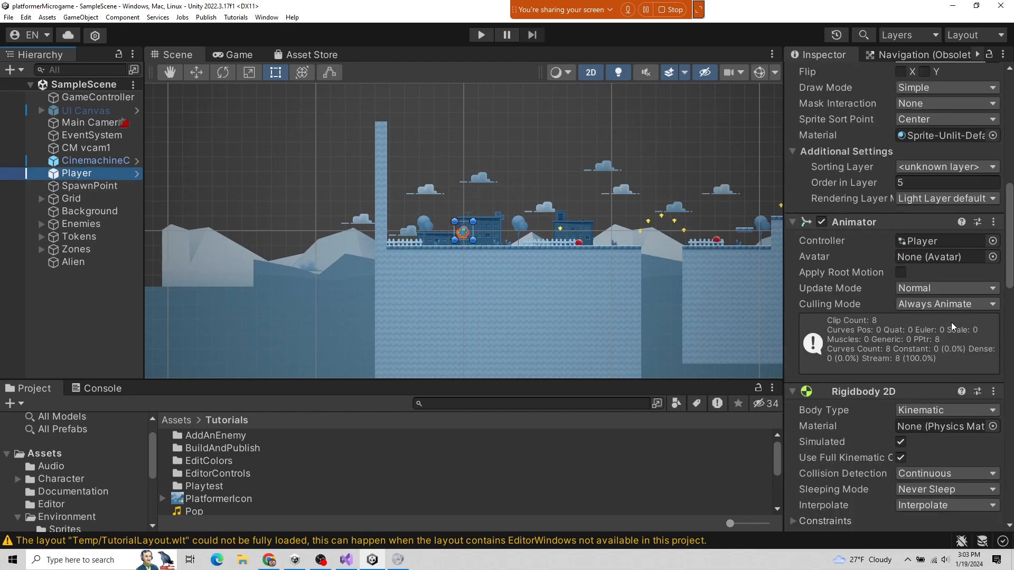
pyautogui.scroll(-5, 952, 322)
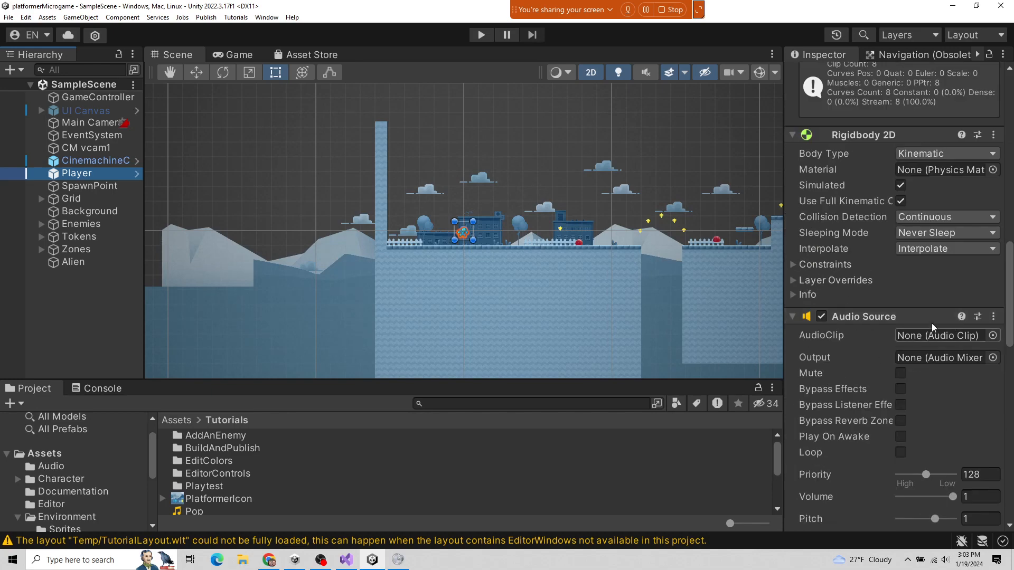
pyautogui.scroll(-3, 873, 350)
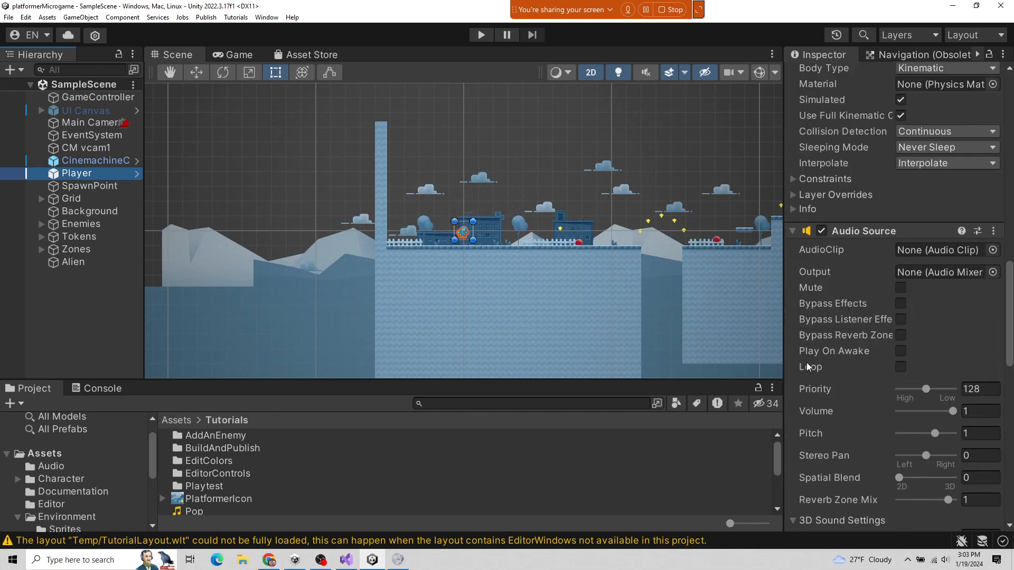
pyautogui.scroll(-15, 885, 362)
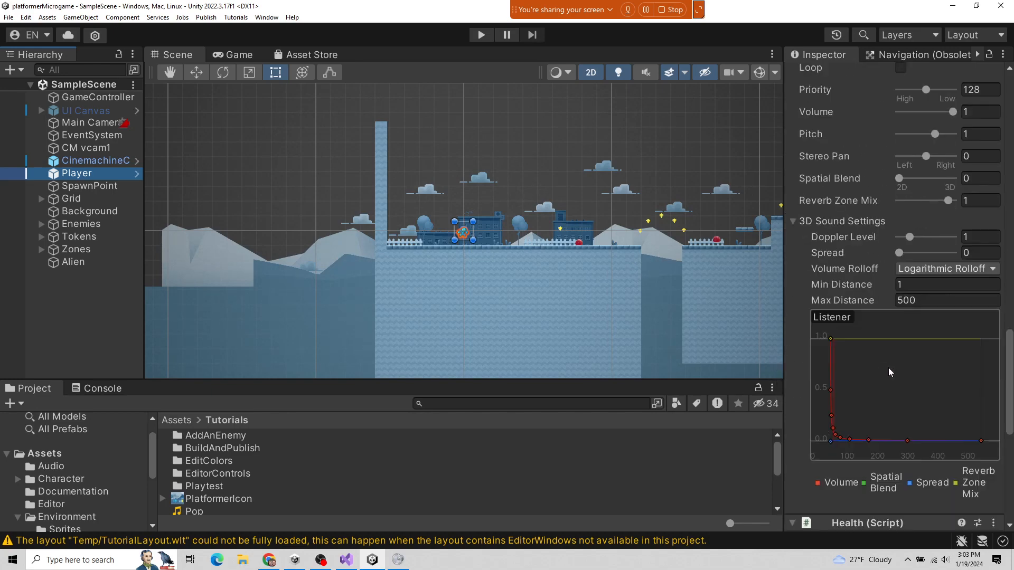
pyautogui.scroll(-3, 889, 371)
pyautogui.scroll(20, 889, 373)
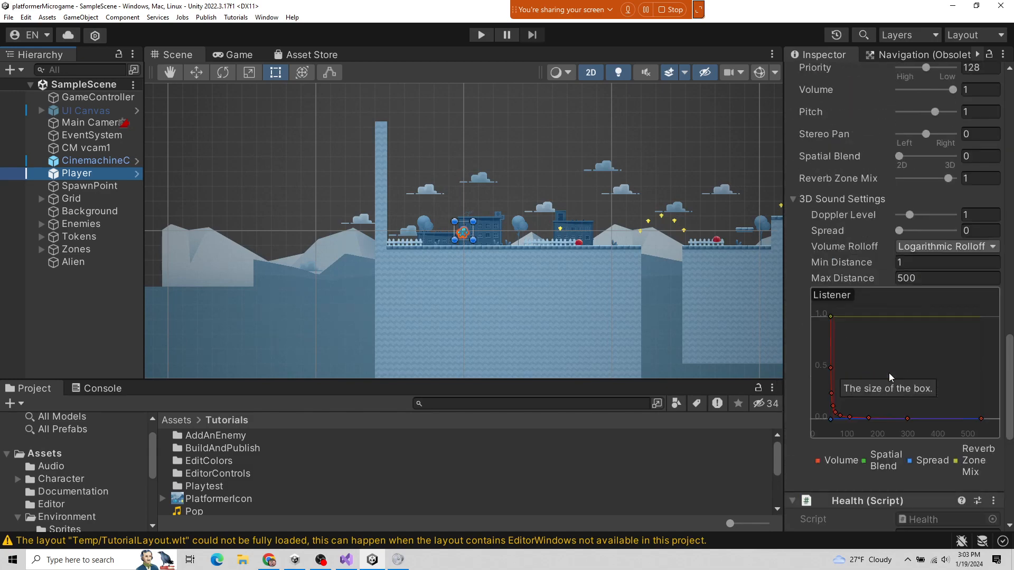
pyautogui.scroll(12, 889, 372)
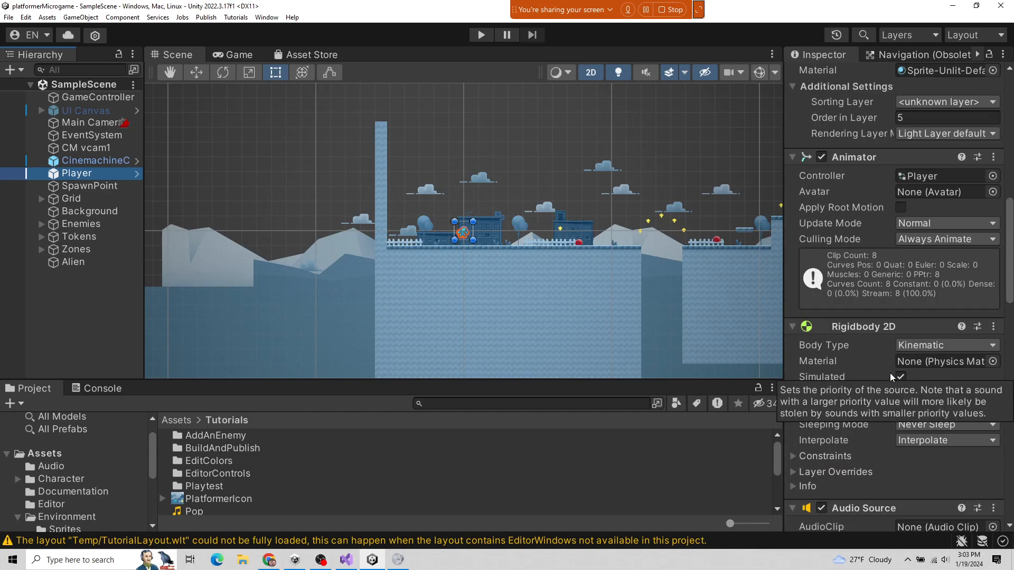
pyautogui.scroll(10, 892, 374)
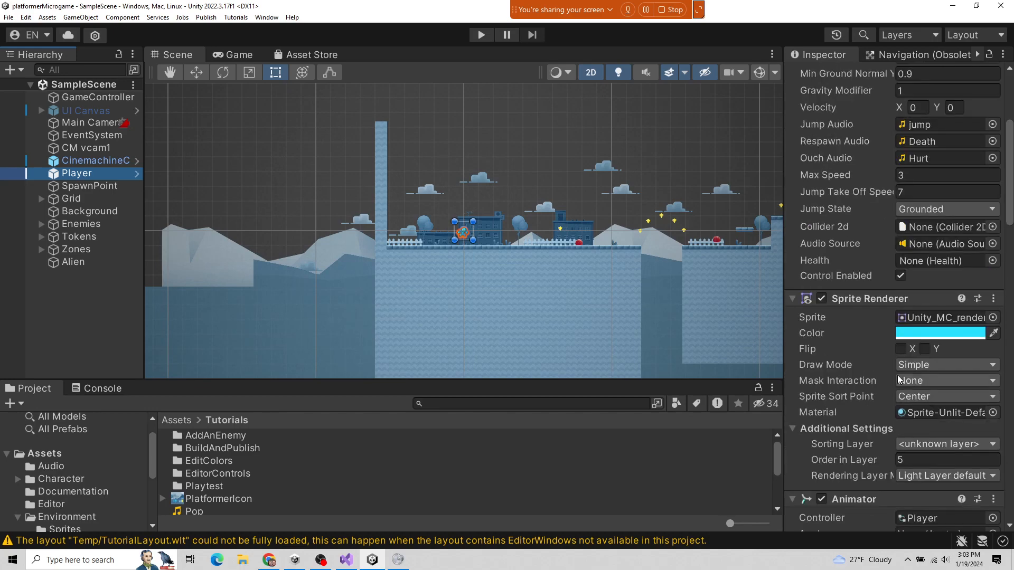
pyautogui.scroll(3, 898, 375)
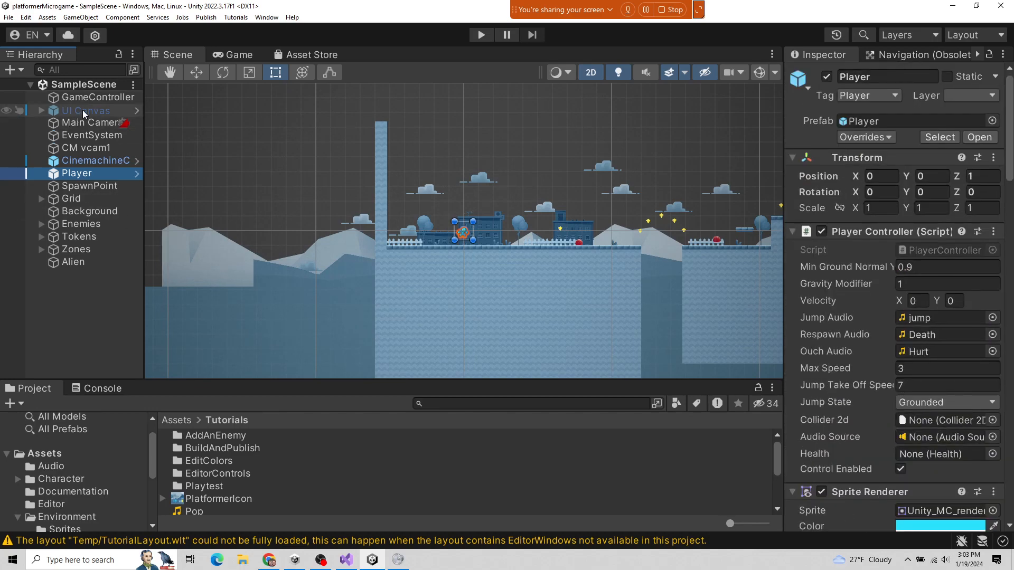
# - Inspect the GameController's scripts and Audio Source settings, and view the Main Camera's components
pyautogui.click(96, 97)
pyautogui.scroll(-15, 896, 349)
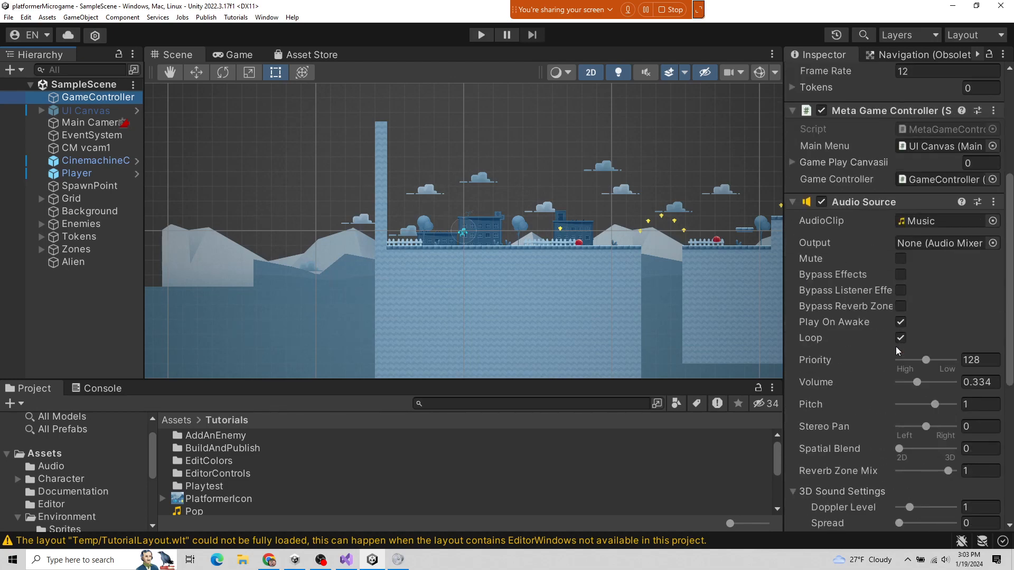
pyautogui.scroll(12, 890, 345)
pyautogui.scroll(2, 883, 345)
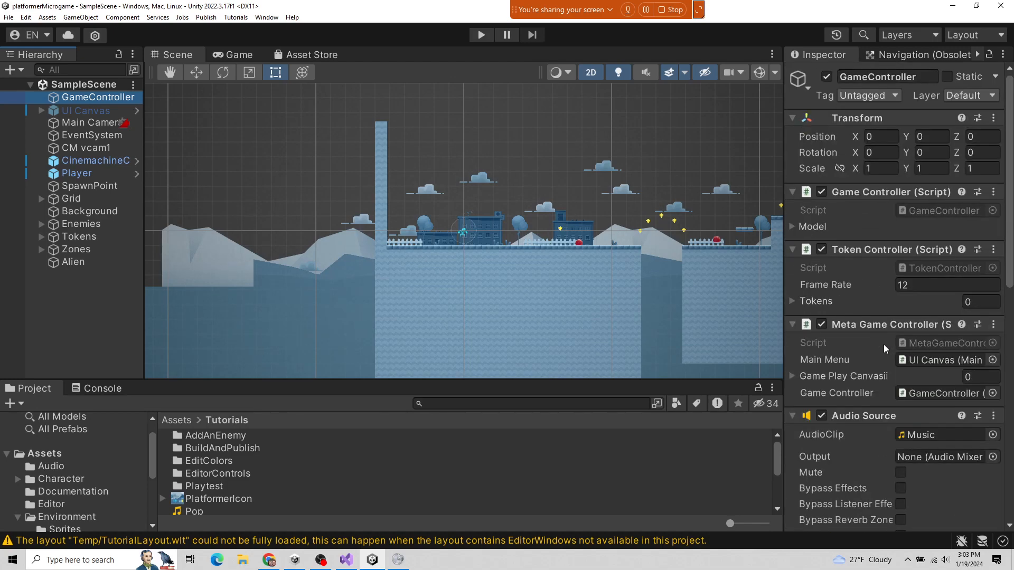
pyautogui.click(88, 123)
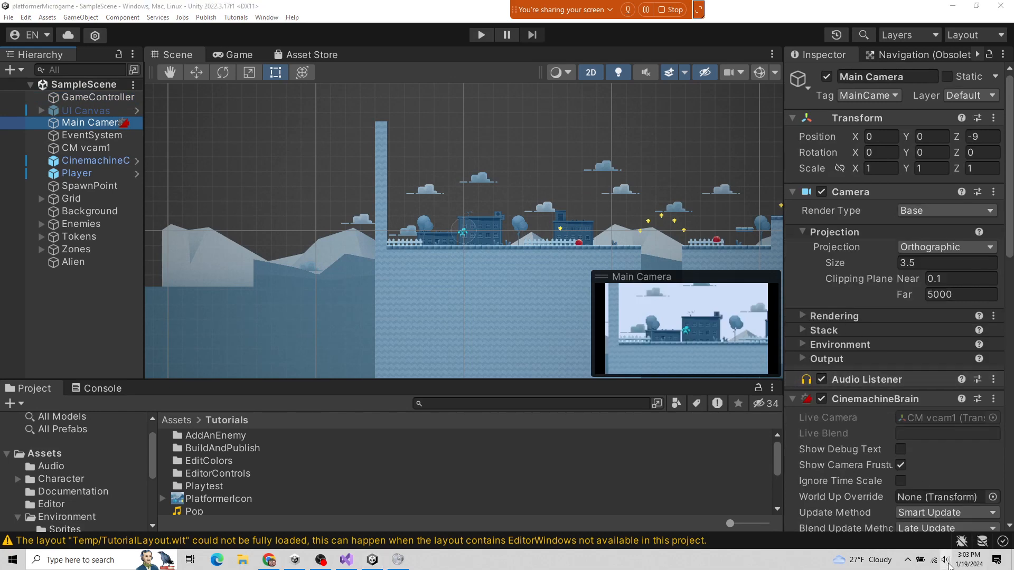
# - Raise the platformerMicrogame volume back to the level of the other applications in the Volume Mixer and close the mixer
pyautogui.doubleClick(949, 564)
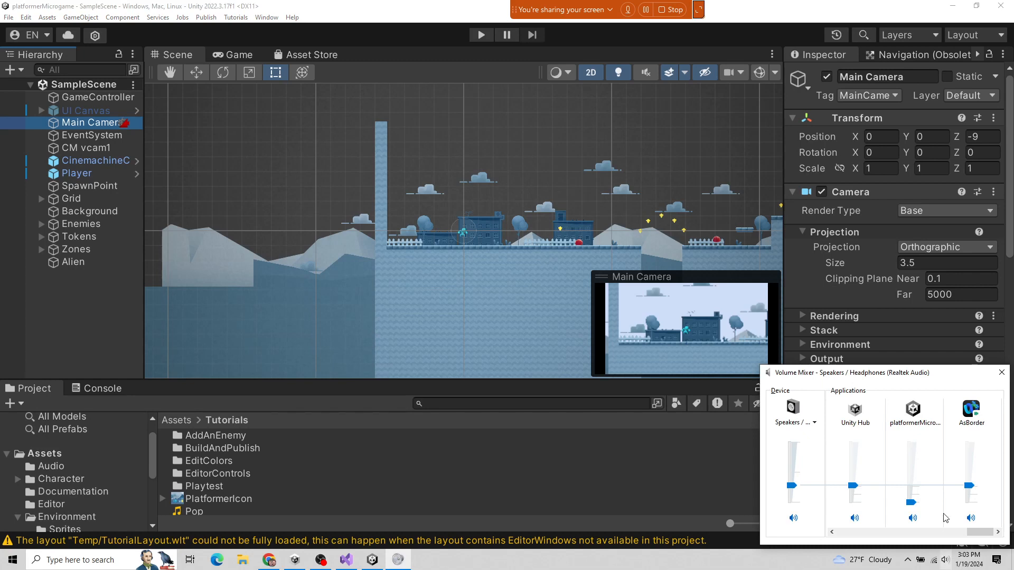
pyautogui.moveTo(906, 501); pyautogui.dragTo(905, 483)
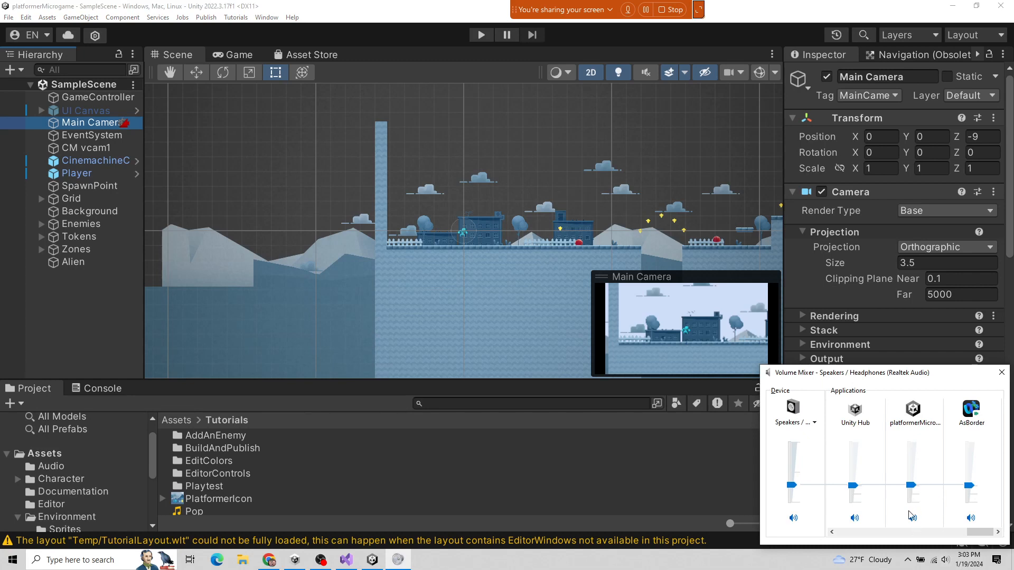
pyautogui.click(1001, 373)
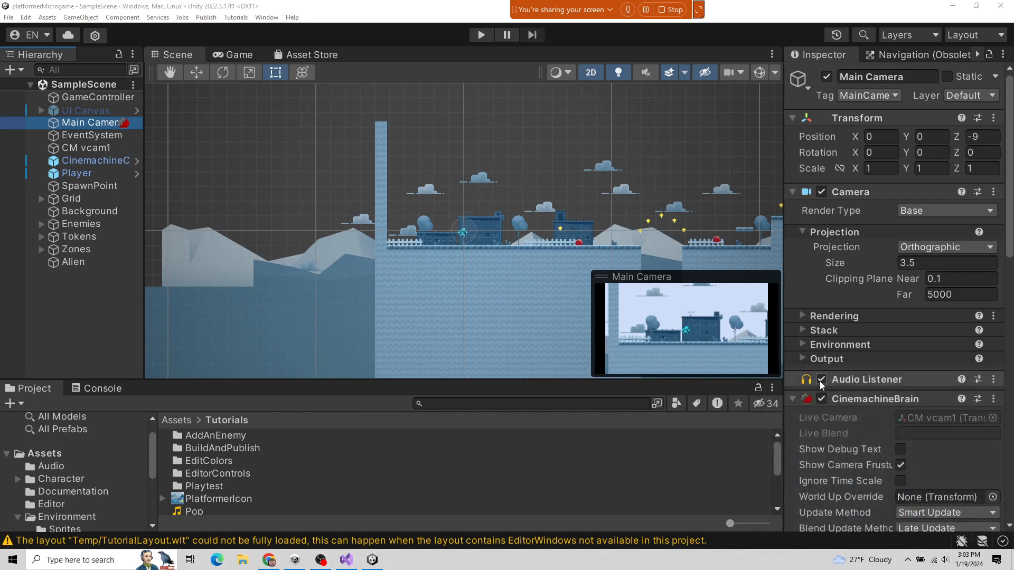
# - Disable the Main Camera's Audio Listener, play-test the scene by running both ways and jumping, and exit Play mode
pyautogui.click(485, 34)
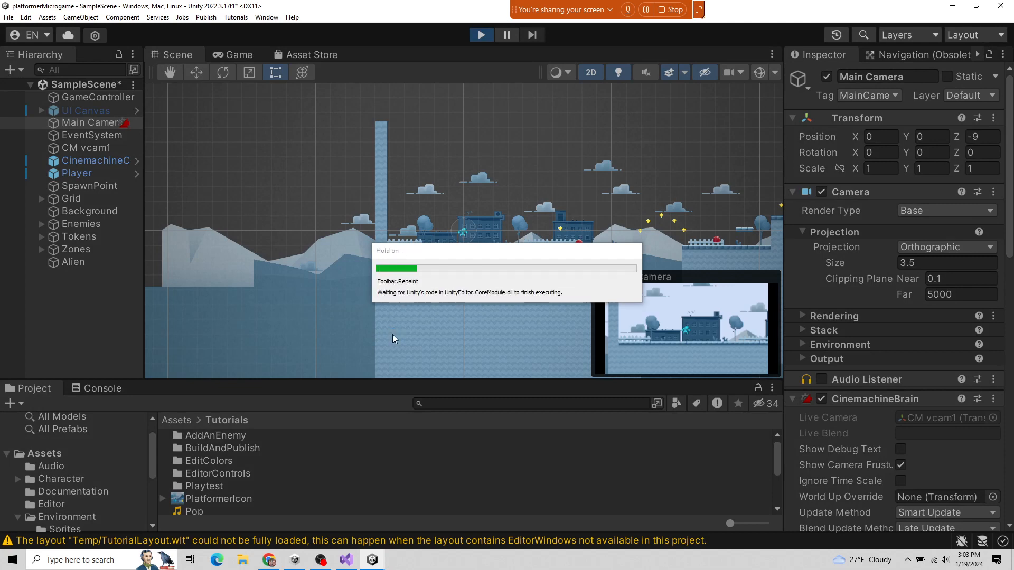
pyautogui.press('Right')
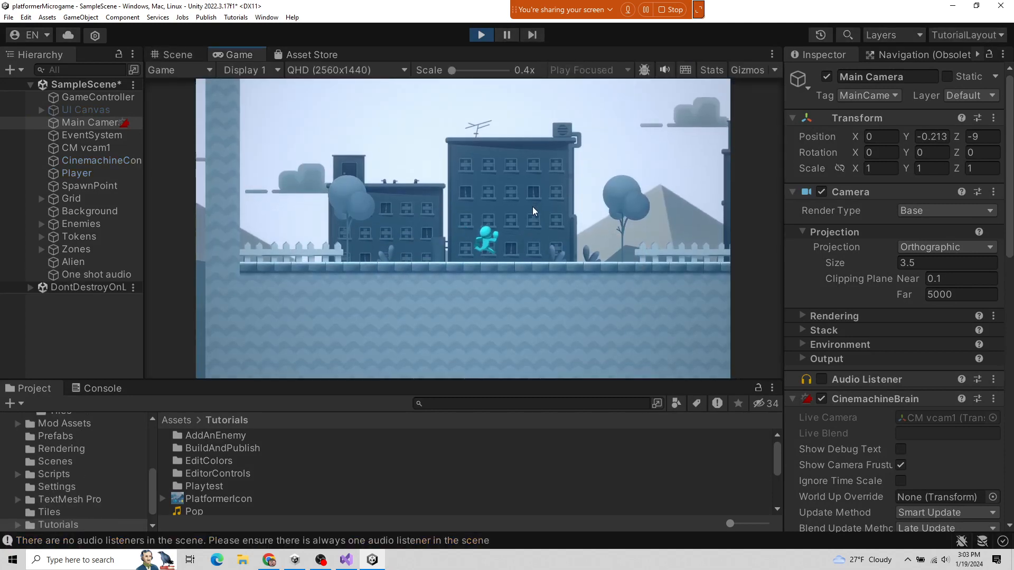
pyautogui.press('Left')
pyautogui.press('space')
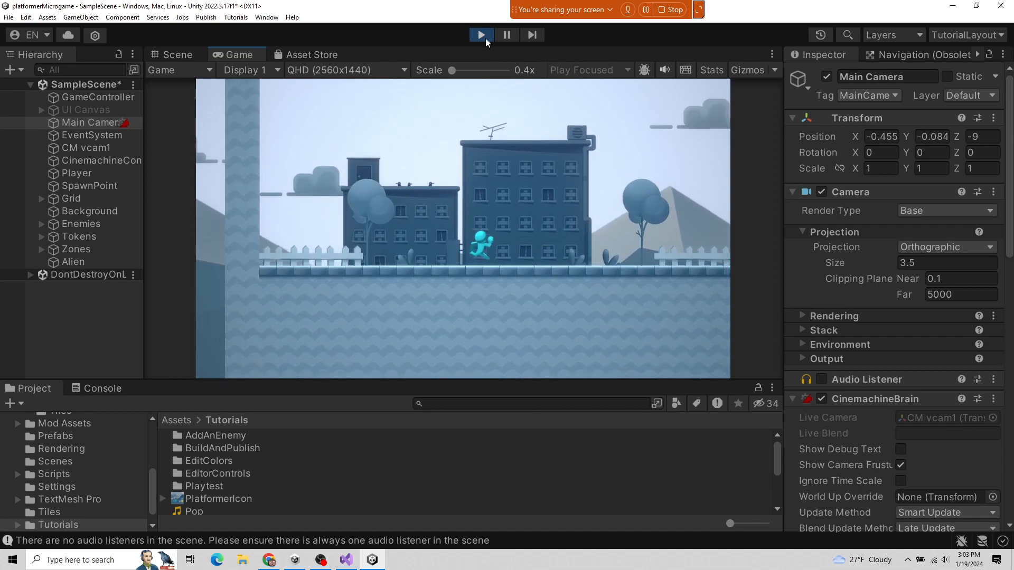
pyautogui.hotkey('ctrl', 'p')
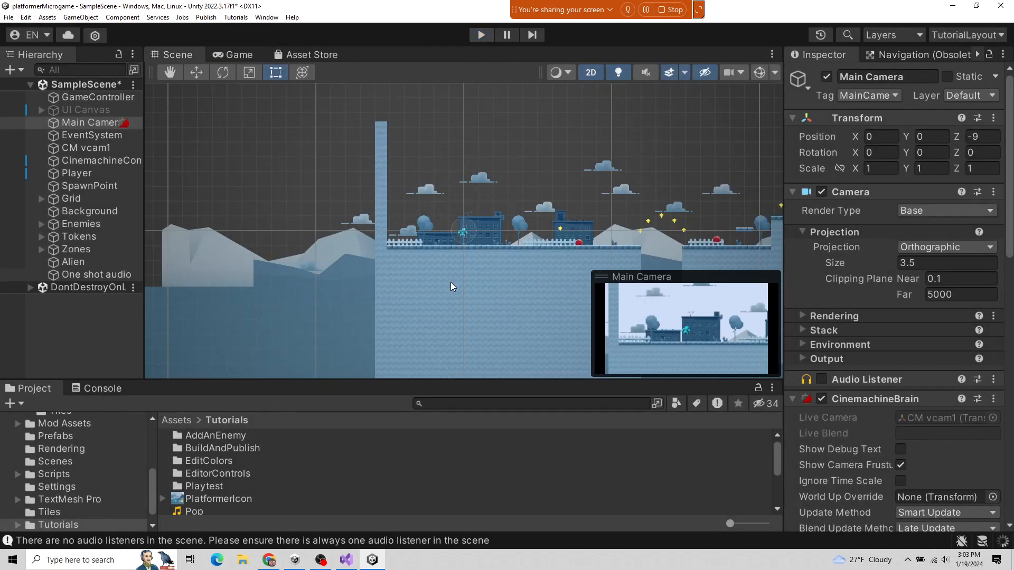
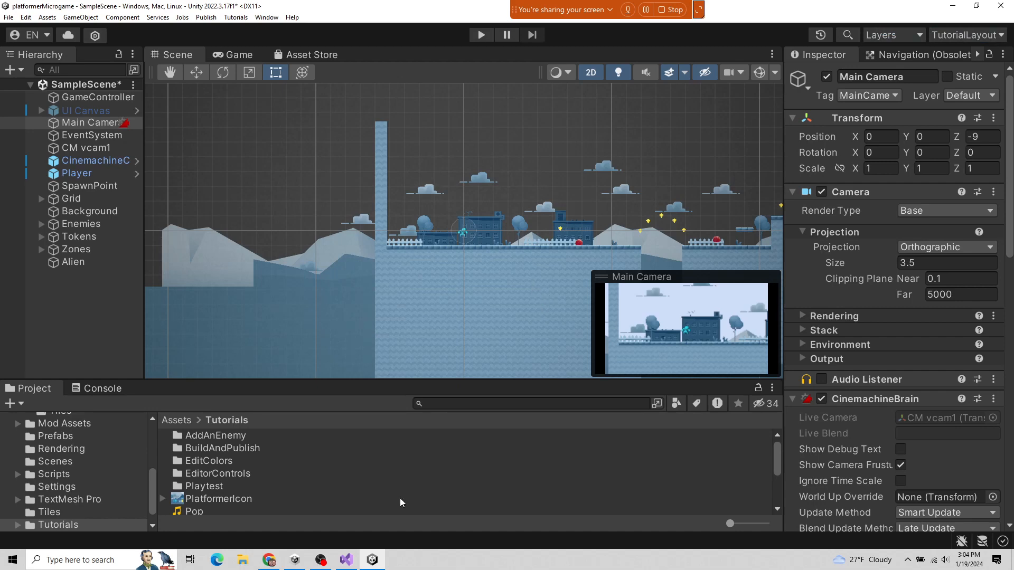
# - Switch briefly to Visual Studio and back to Unity, and inspect the CinemachineConfiner and the Player's Rigidbody 2D and Audio Source
pyautogui.click(347, 560)
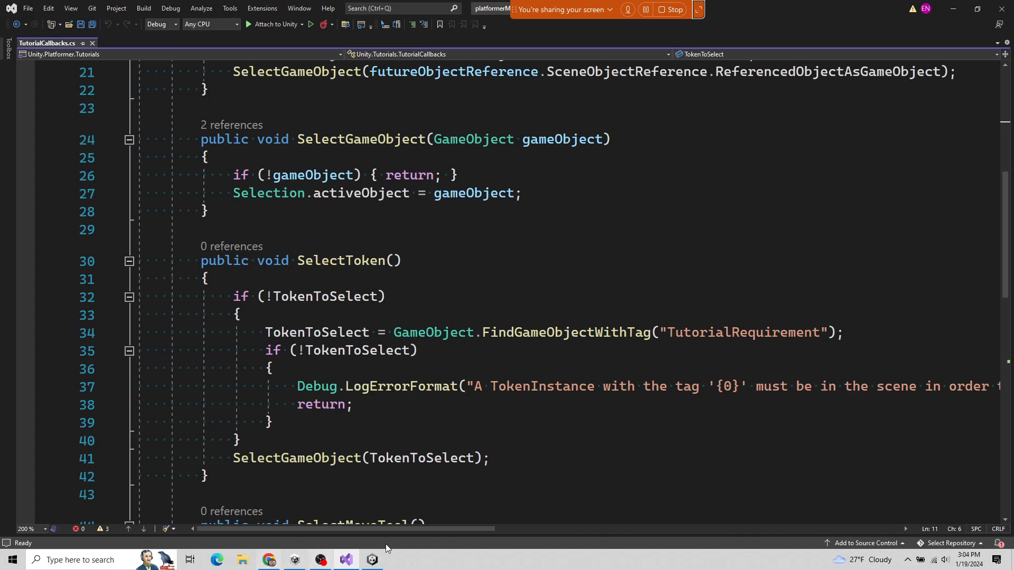
pyautogui.click(373, 560)
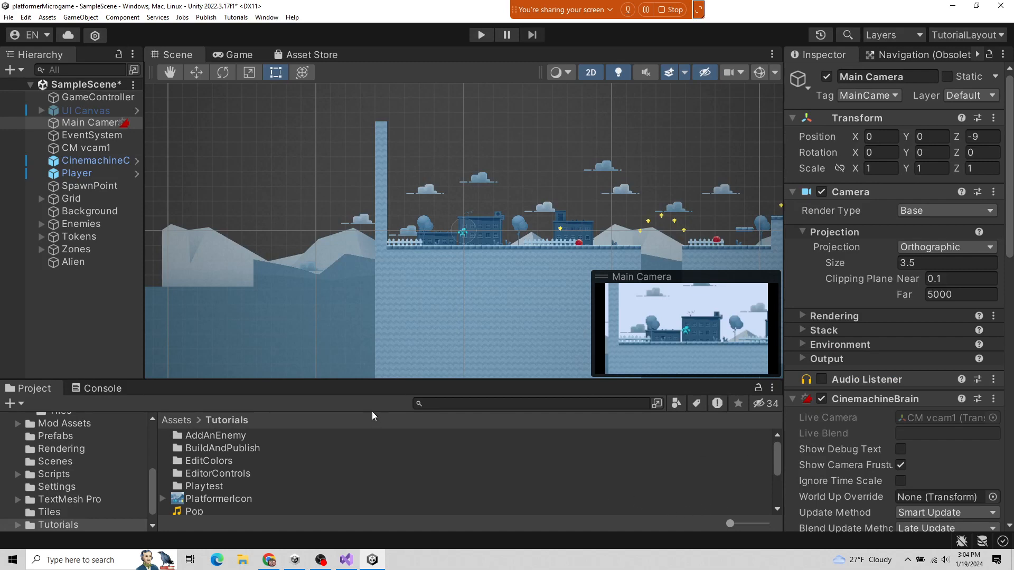
pyautogui.click(90, 161)
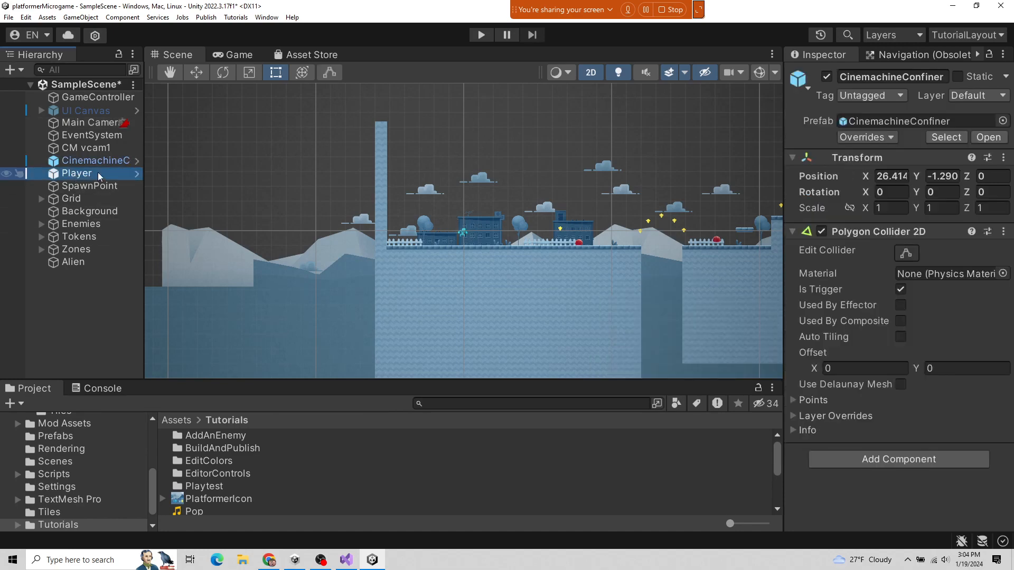
pyautogui.click(76, 173)
pyautogui.scroll(-15, 908, 336)
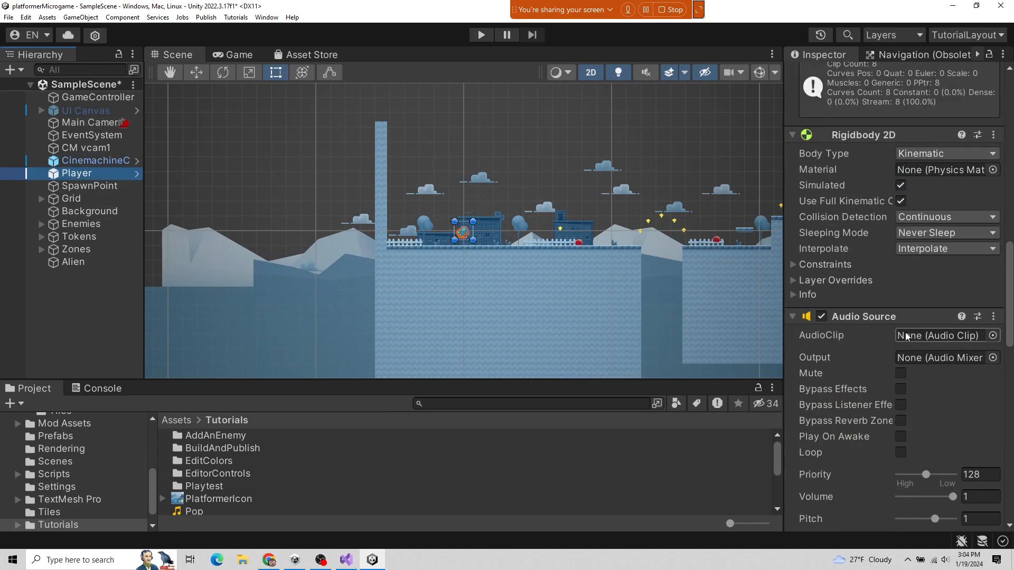
pyautogui.scroll(5, 907, 336)
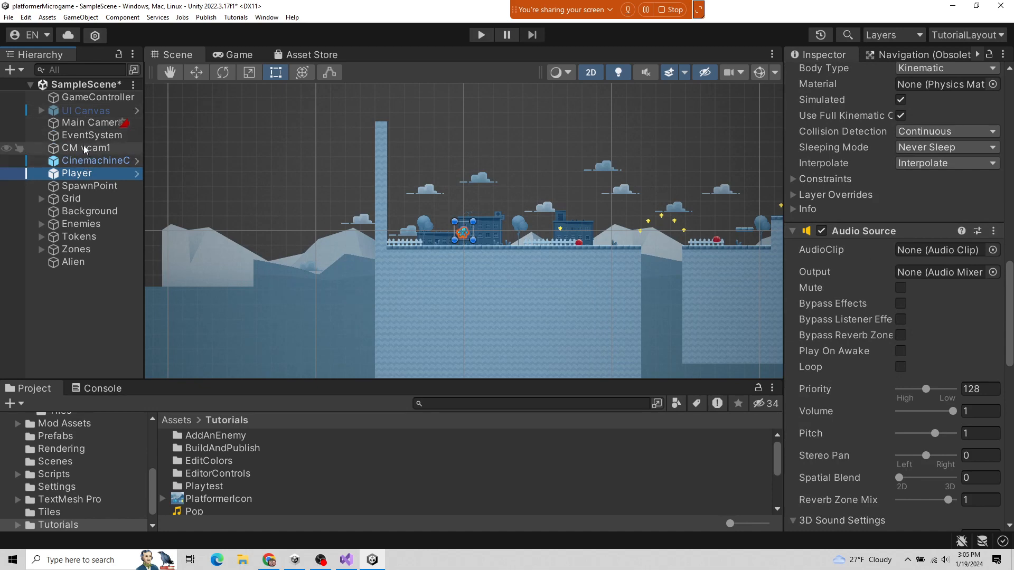
# - Select the Main Camera and look through its components for the Audio Listener
pyautogui.click(83, 127)
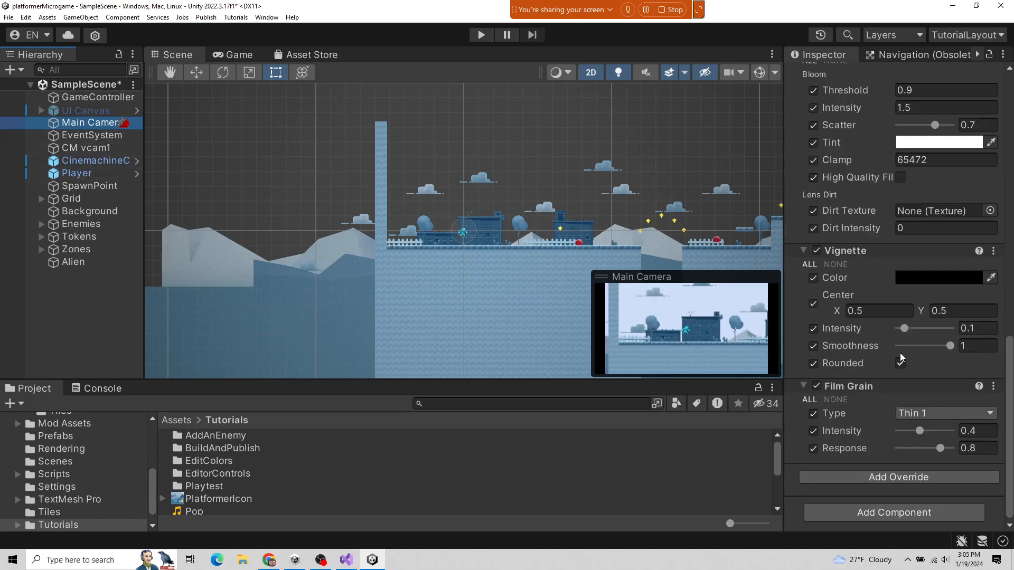
pyautogui.scroll(5, 902, 360)
pyautogui.scroll(6, 902, 353)
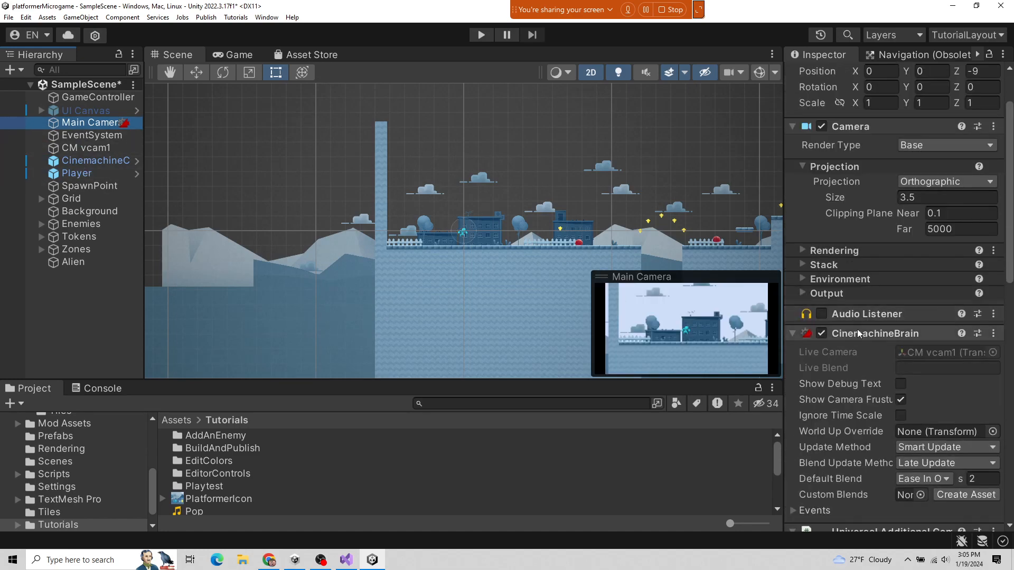
# - Enable the Audio Listener on the Main Camera and widen the Hierarchy so the full object names fit
pyautogui.click(821, 315)
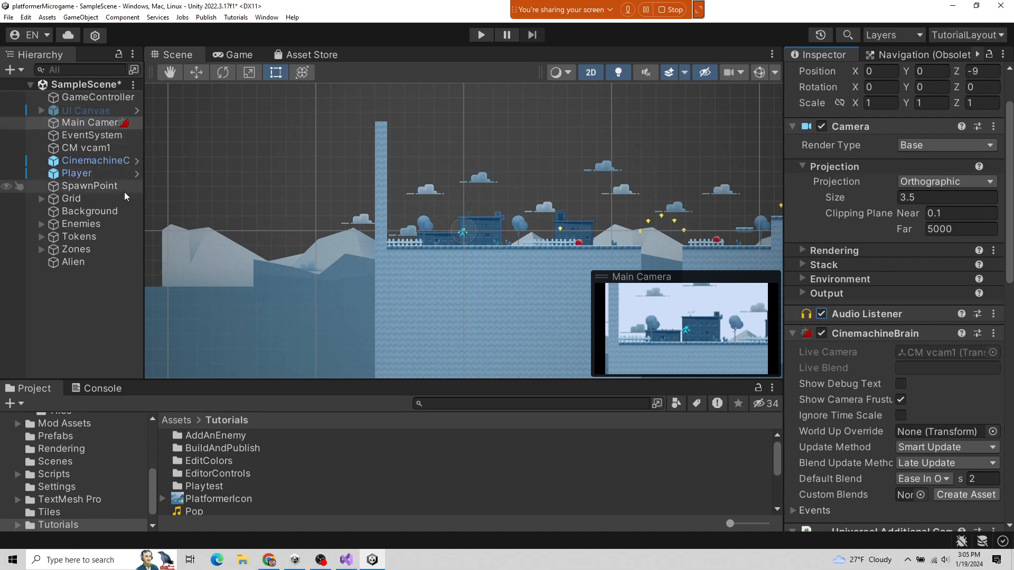
pyautogui.moveTo(144, 183); pyautogui.dragTo(219, 184)
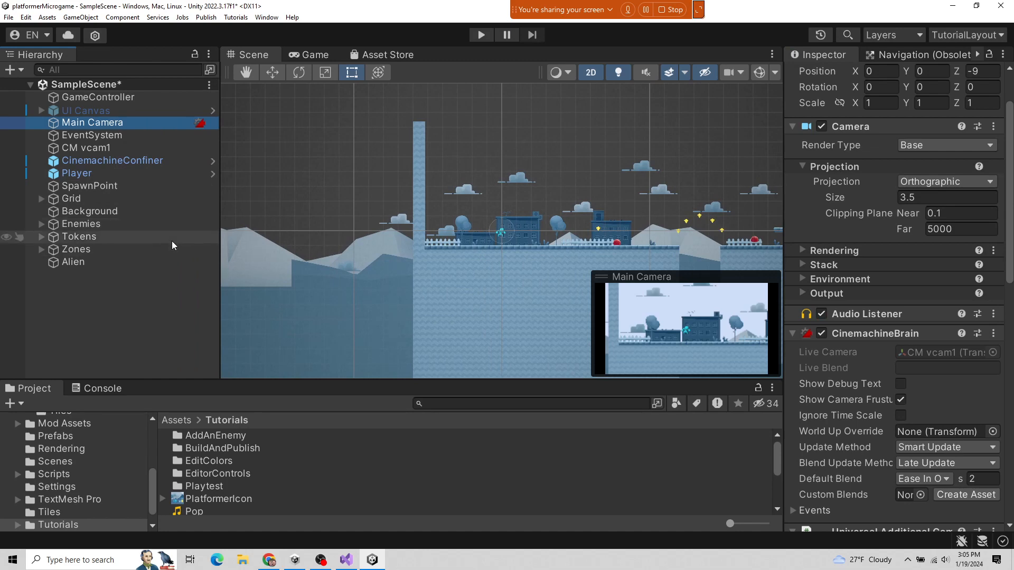
# - Examine the components of GameController and UI Canvas, including the Token Controller's Tokens list
pyautogui.click(126, 99)
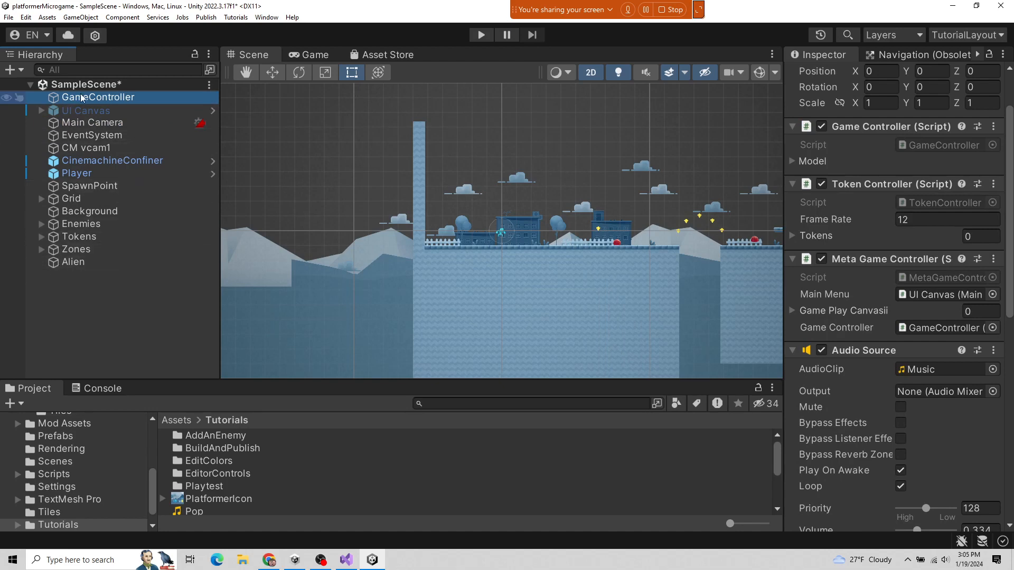
pyautogui.scroll(3, 914, 256)
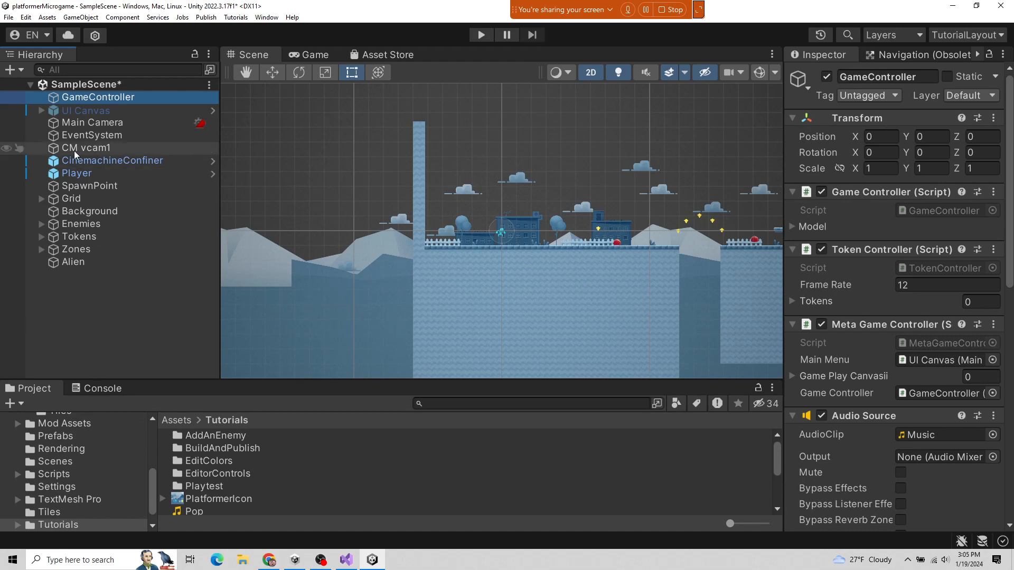
pyautogui.click(101, 111)
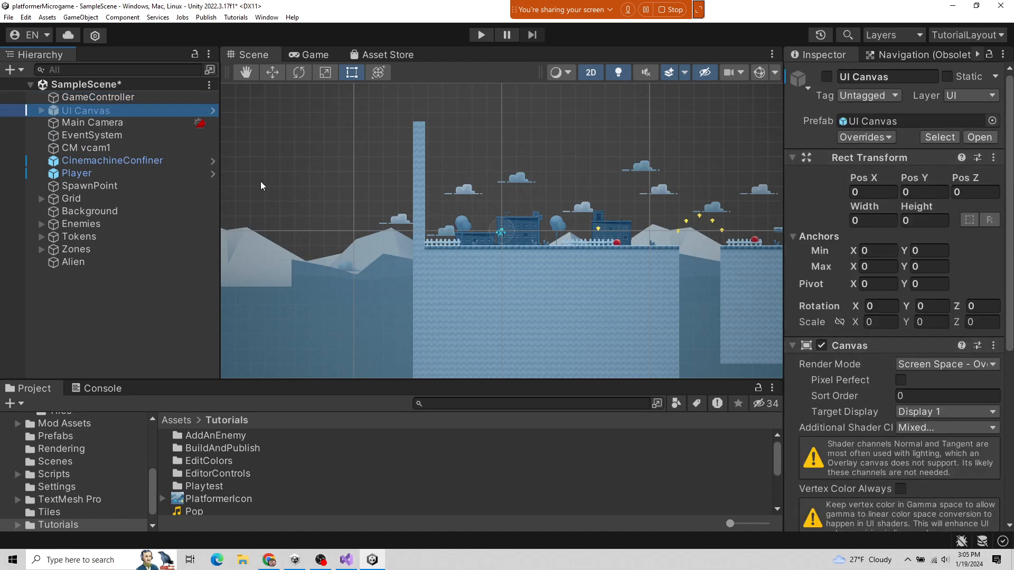
pyautogui.click(98, 97)
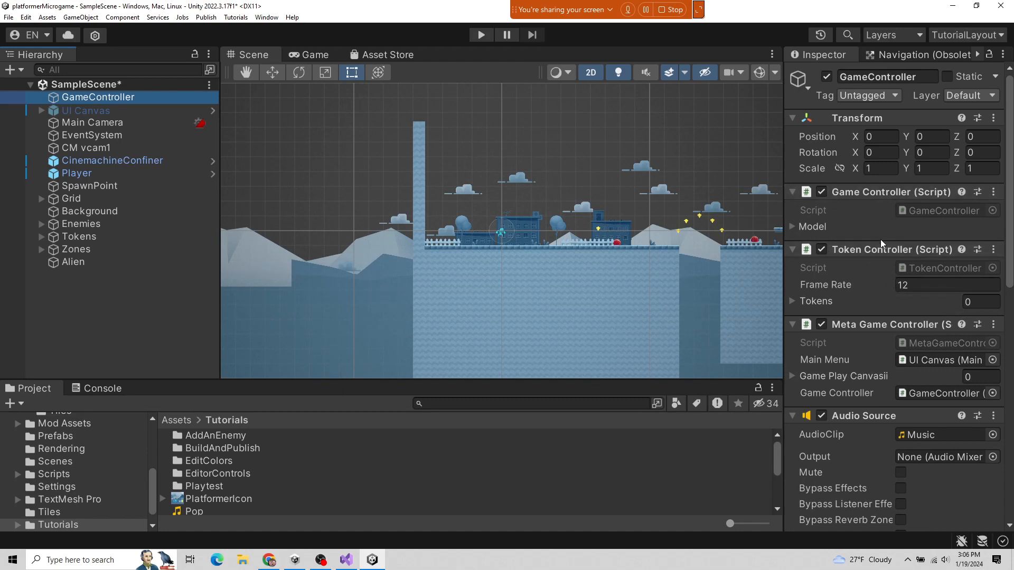
pyautogui.click(793, 302)
pyautogui.click(793, 302)
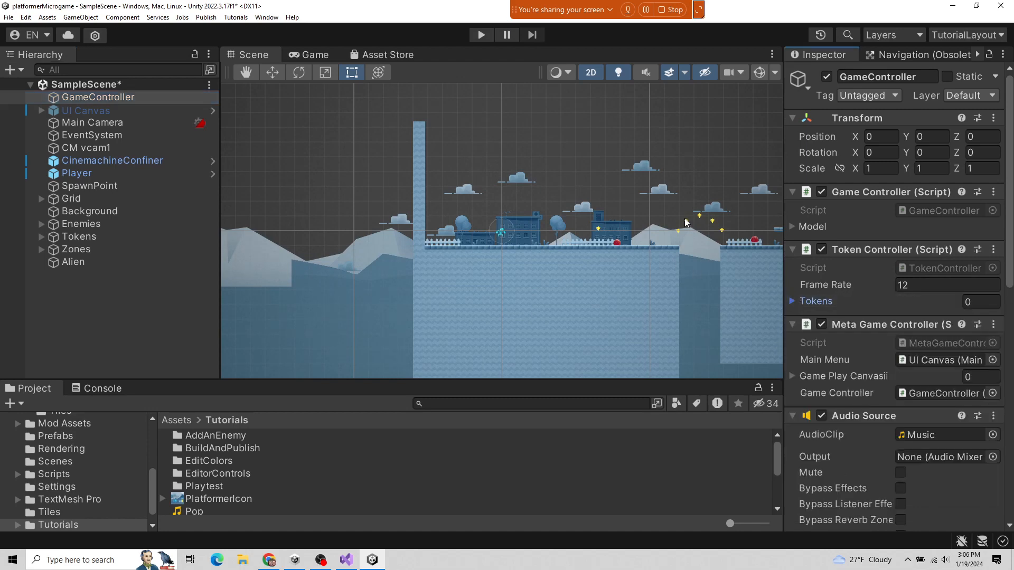
# - Toggle the Tokens object's active state off and on to identify its collectibles in the scene, leaving it active
pyautogui.scroll(4, 605, 232)
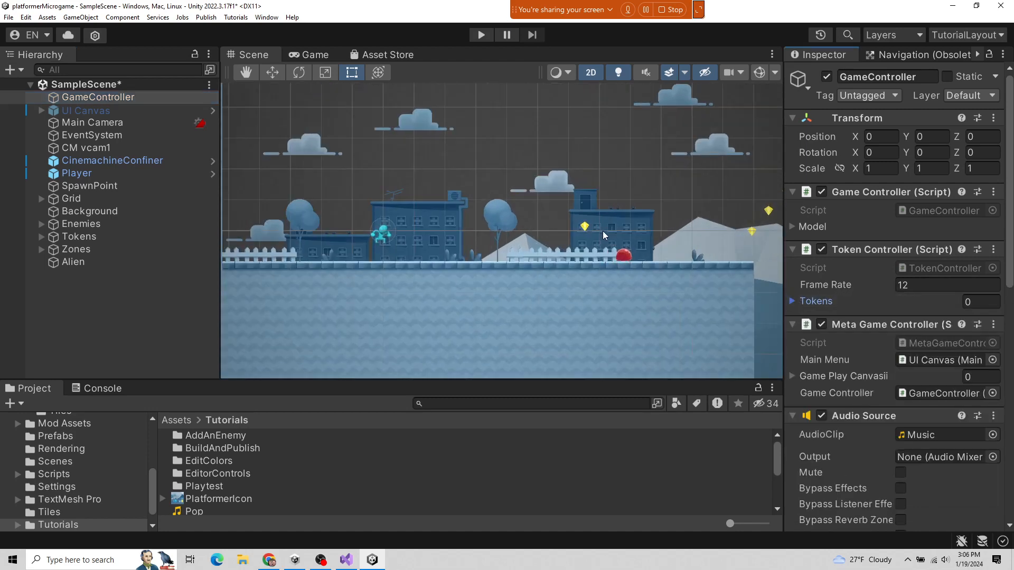
pyautogui.scroll(2, 564, 223)
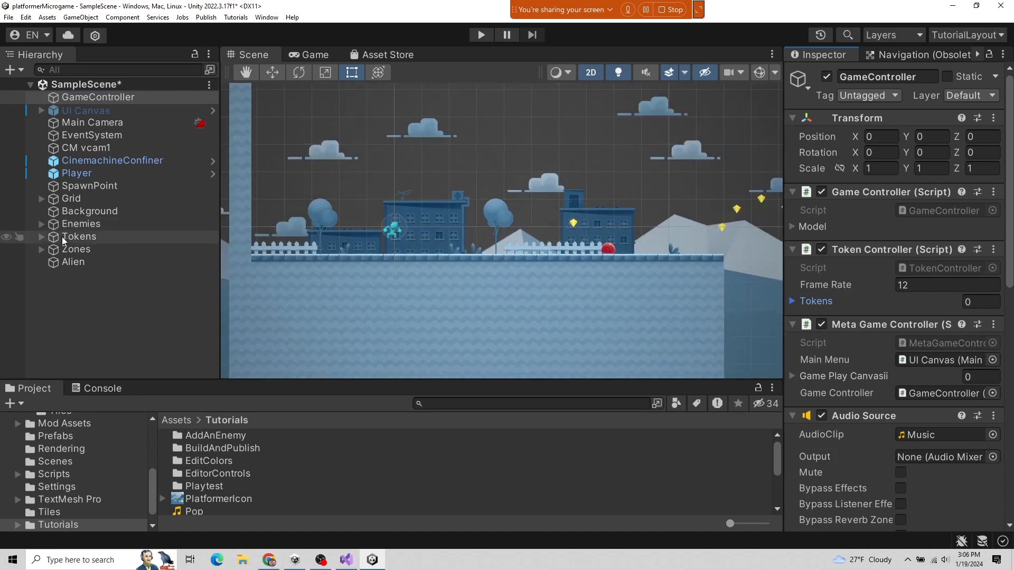
pyautogui.click(79, 236)
pyautogui.scroll(-4, 573, 231)
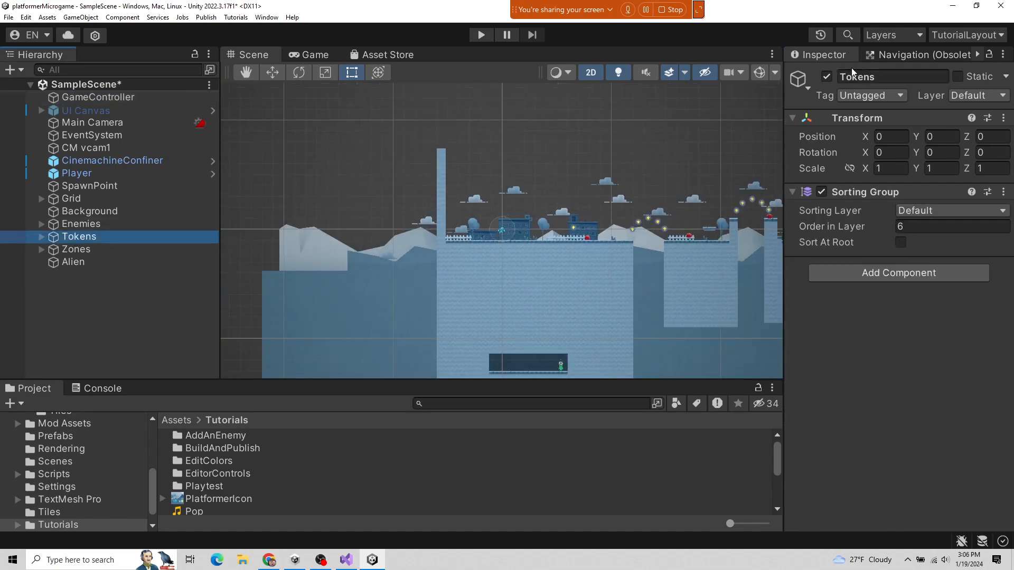
pyautogui.click(826, 78)
pyautogui.click(827, 77)
pyautogui.click(827, 82)
pyautogui.click(827, 81)
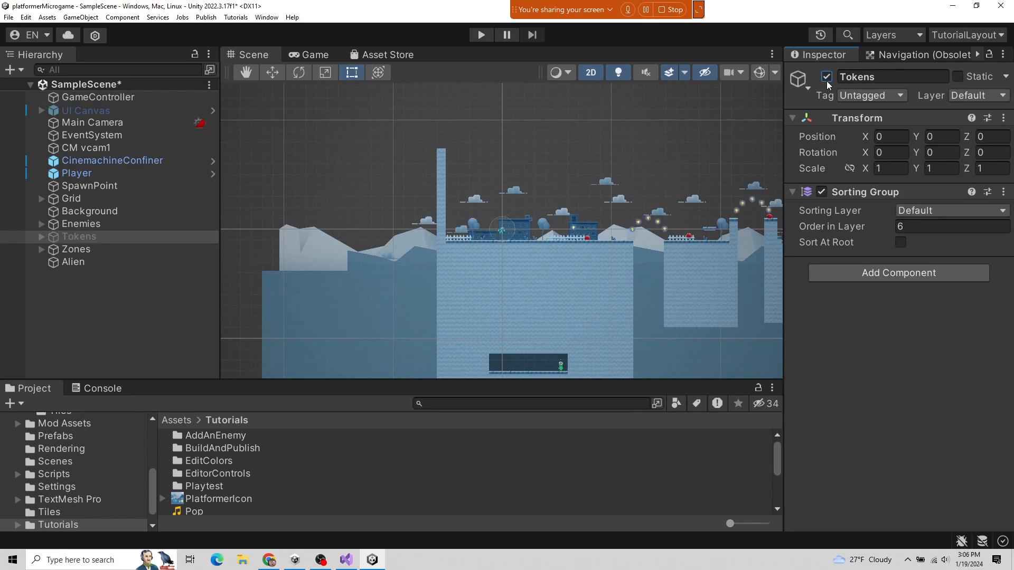
pyautogui.click(827, 82)
pyautogui.click(827, 82)
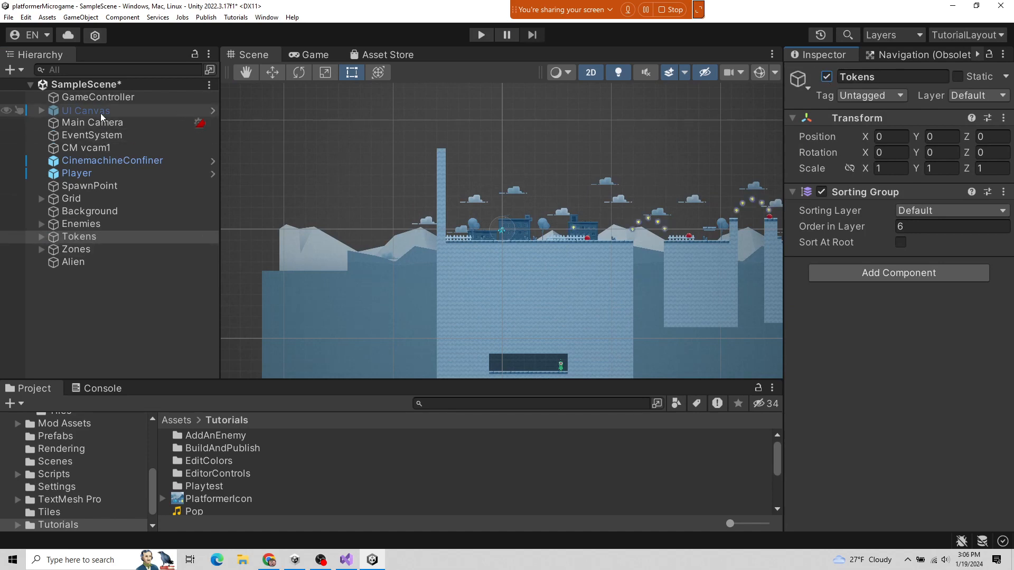
# - Review GameController's Game, Token and Meta Game Controller scripts, narrowing the Inspector to enlarge the Scene view
pyautogui.click(94, 99)
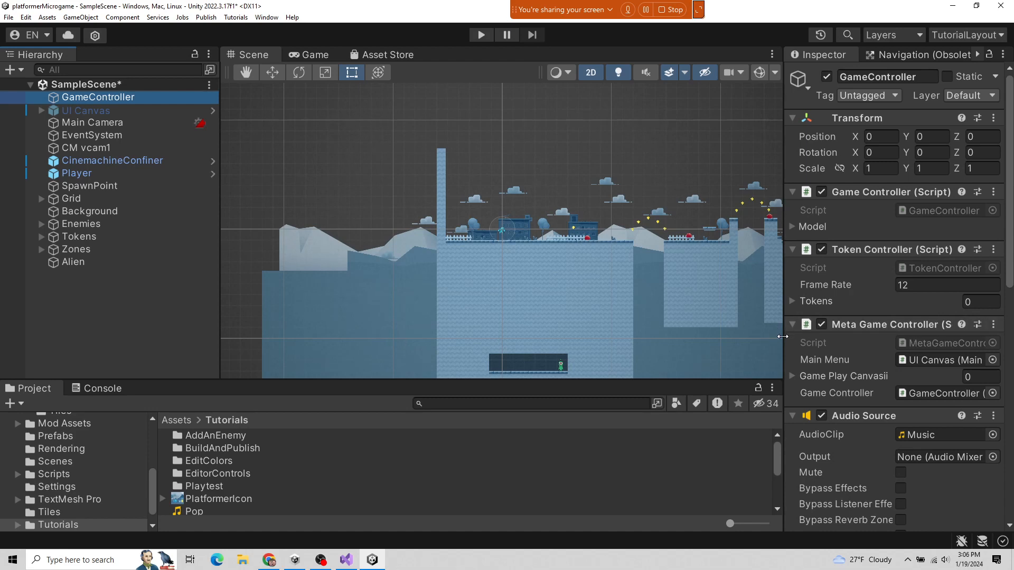
pyautogui.moveTo(784, 338); pyautogui.dragTo(804, 325)
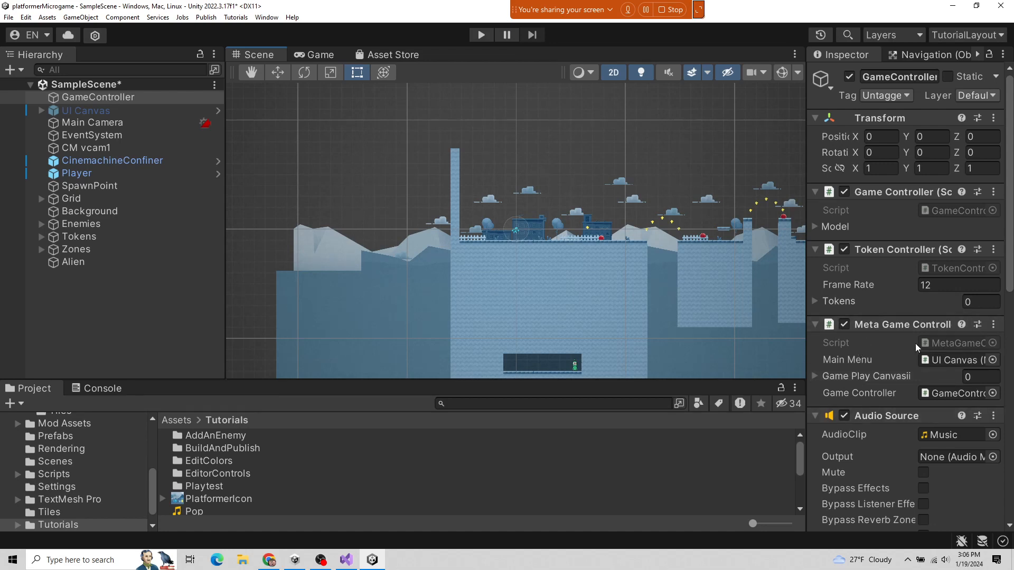
pyautogui.scroll(-3, 883, 336)
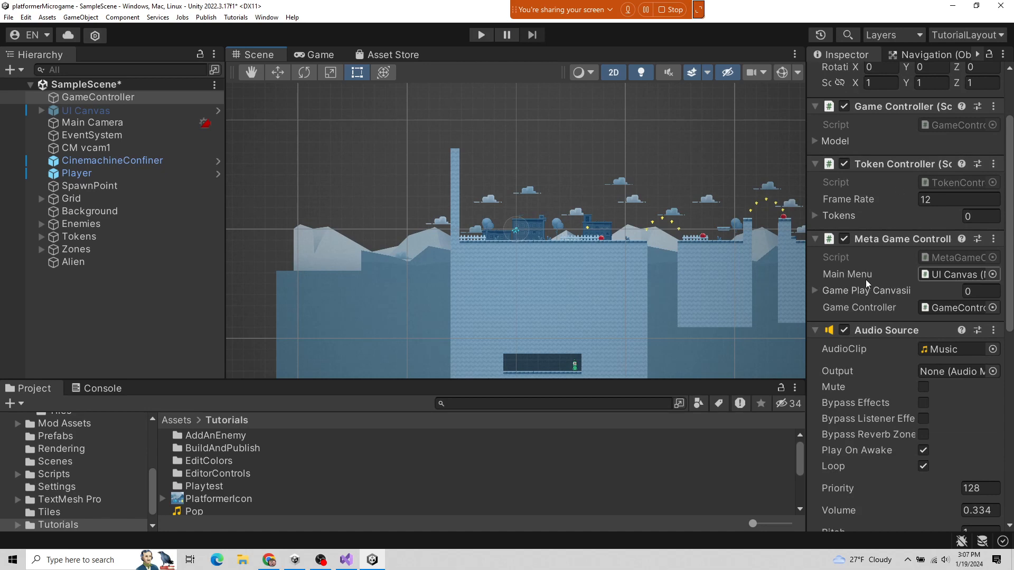
pyautogui.scroll(-2, 938, 357)
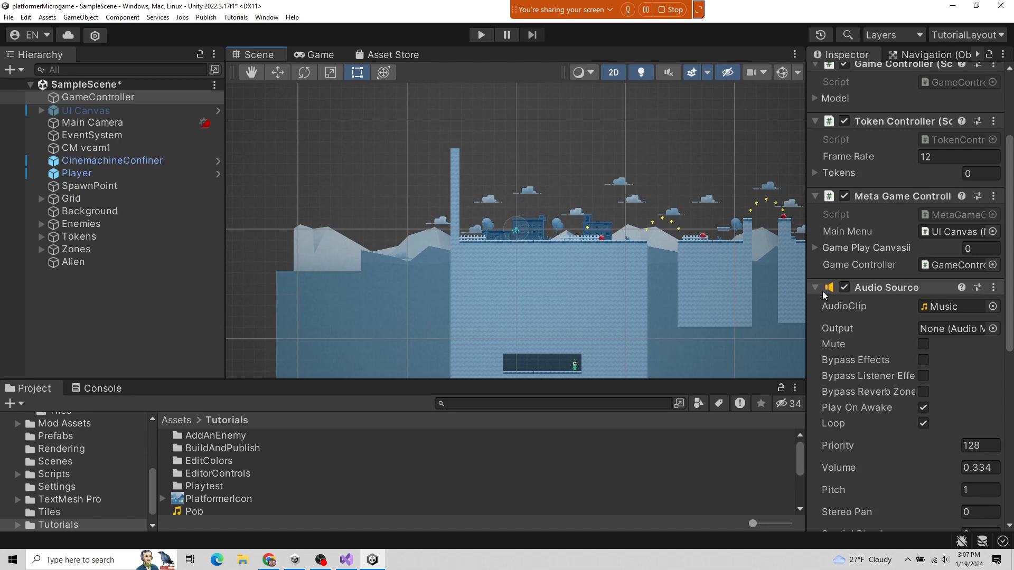
# - Review the Audio Source settings of GameController down to the 3D sound curve, and collapse that component
pyautogui.scroll(-1, 910, 357)
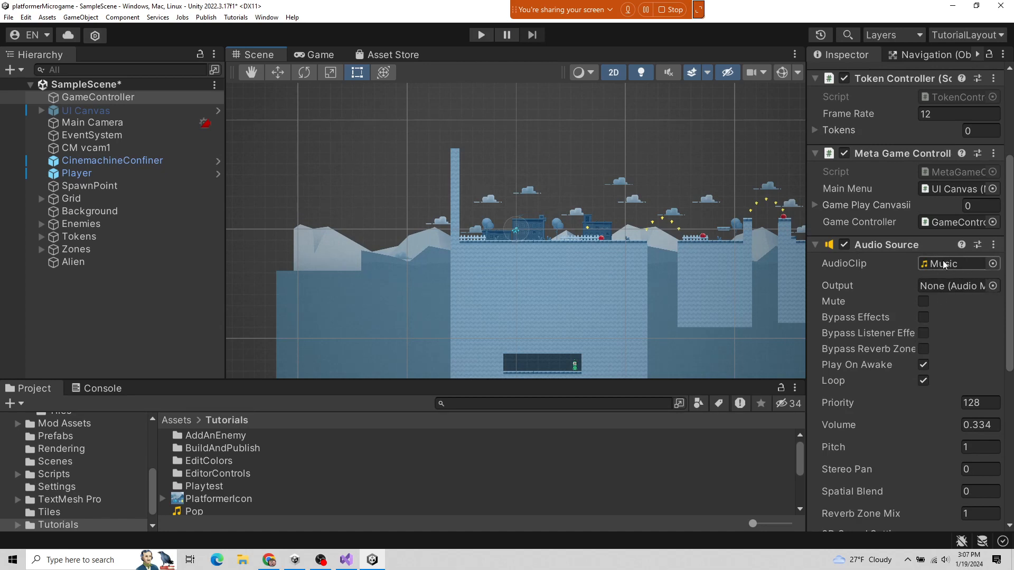
pyautogui.scroll(-2, 869, 382)
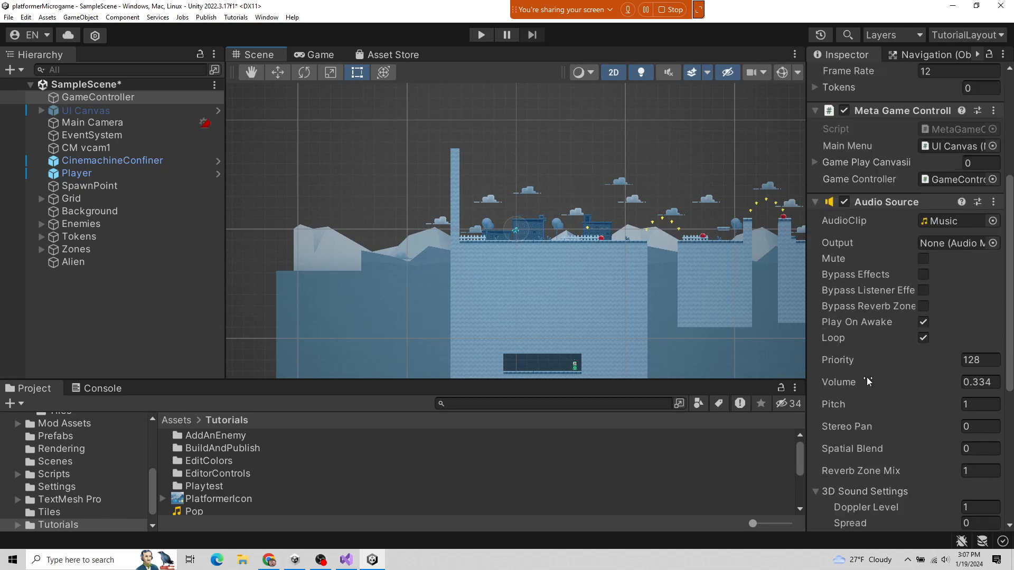
pyautogui.scroll(-10, 903, 355)
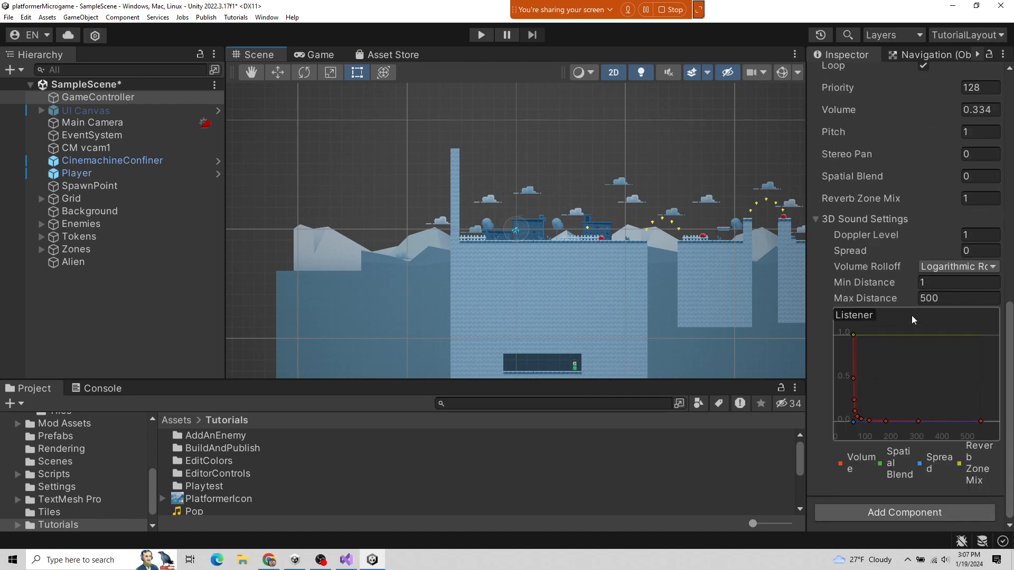
pyautogui.scroll(8, 913, 320)
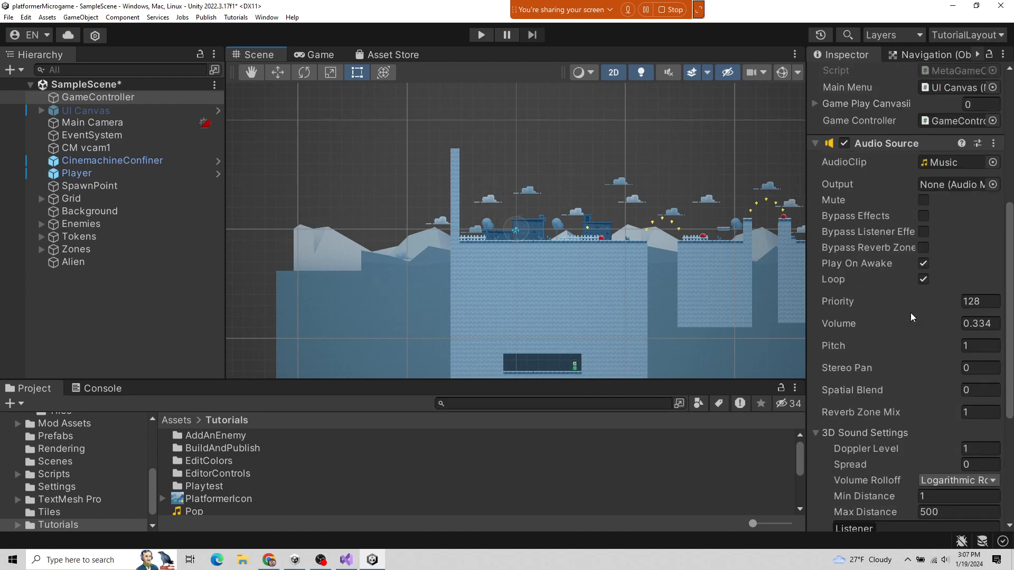
pyautogui.scroll(4, 870, 365)
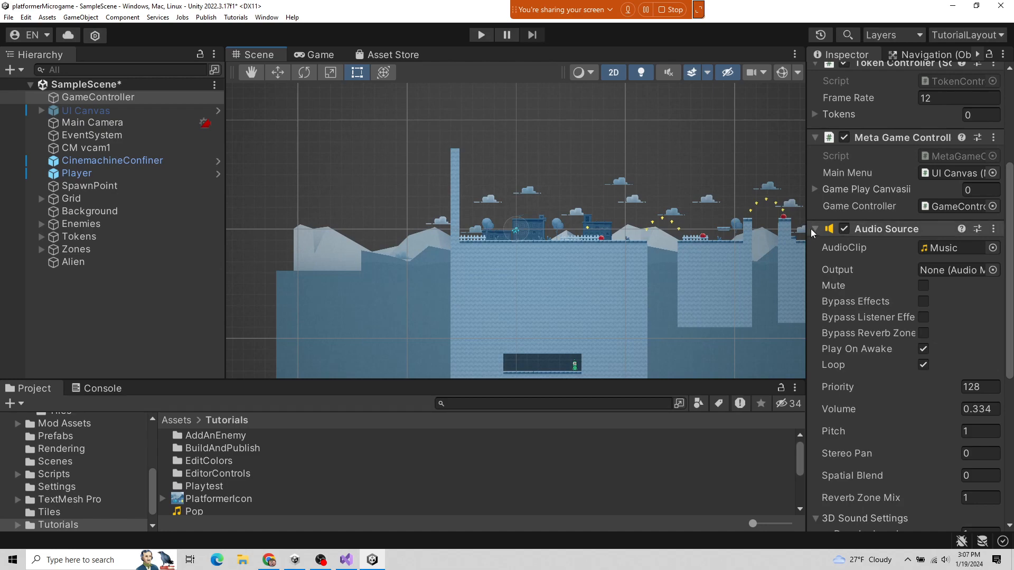
pyautogui.scroll(-7, 850, 369)
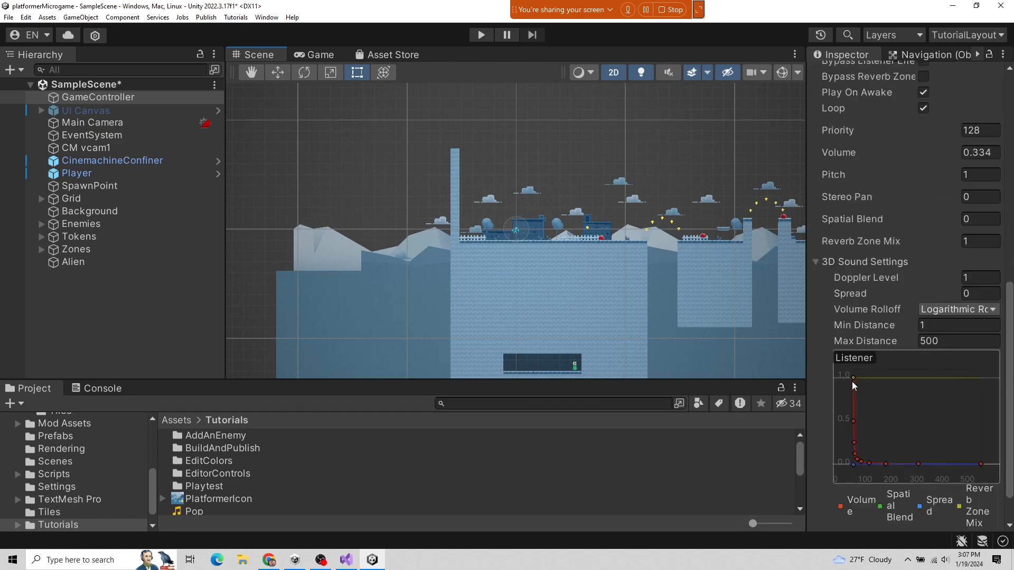
pyautogui.scroll(6, 856, 389)
pyautogui.click(815, 187)
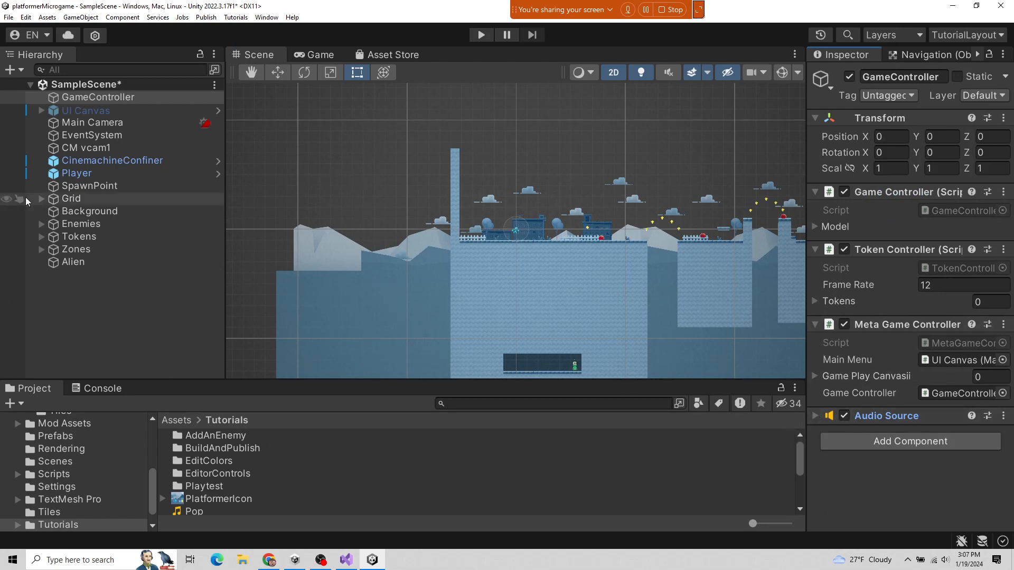
# - Enlarge the Project window upward and widen its folder tree column
pyautogui.click(41, 199)
pyautogui.click(41, 199)
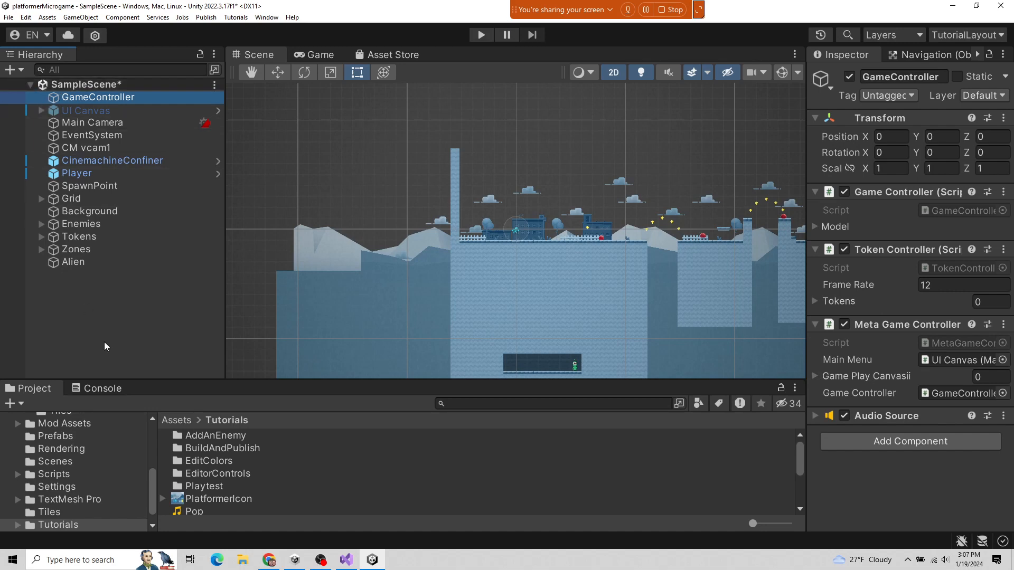
pyautogui.moveTo(184, 381); pyautogui.dragTo(201, 285)
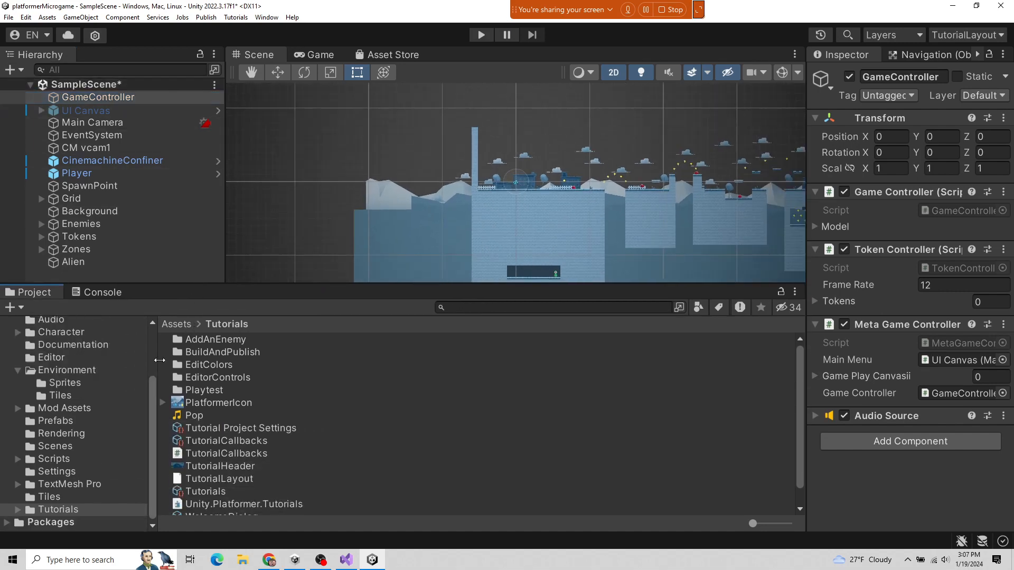
pyautogui.moveTo(154, 365); pyautogui.dragTo(252, 365)
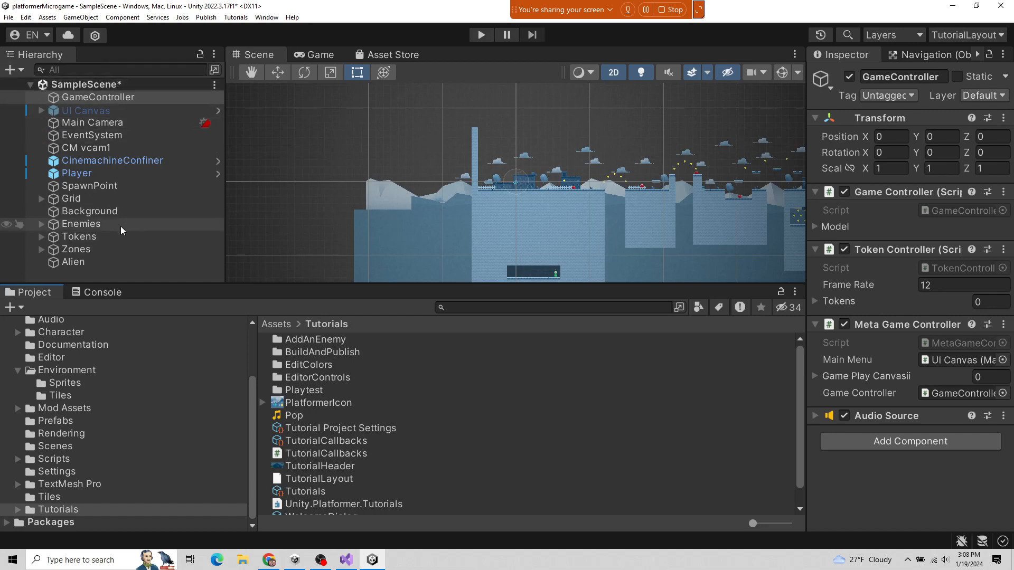
# - Examine the children of UI Canvas, Grid and Enemies, and the components of the Background and Grid objects
pyautogui.click(43, 109)
pyautogui.click(42, 110)
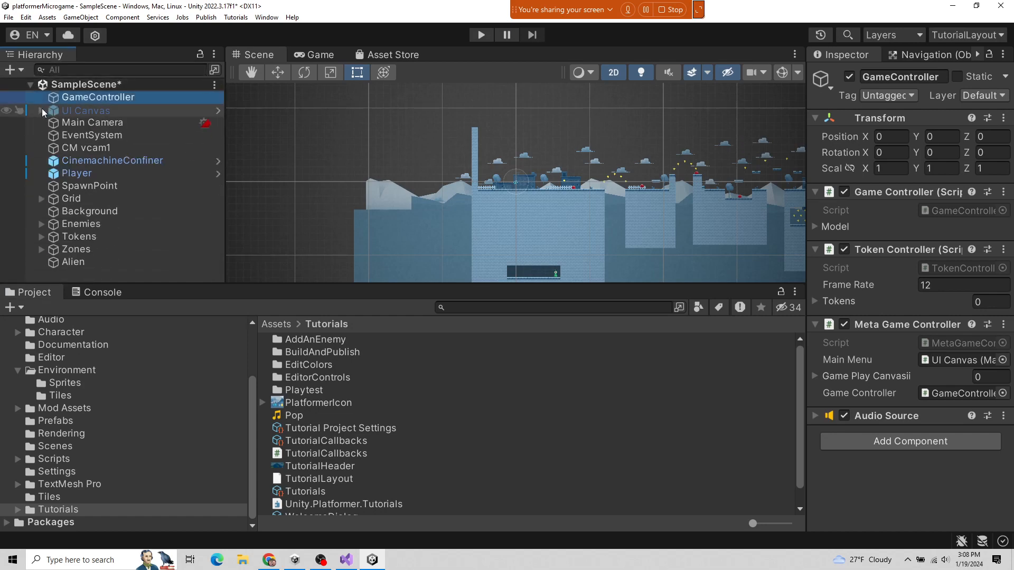
pyautogui.click(42, 199)
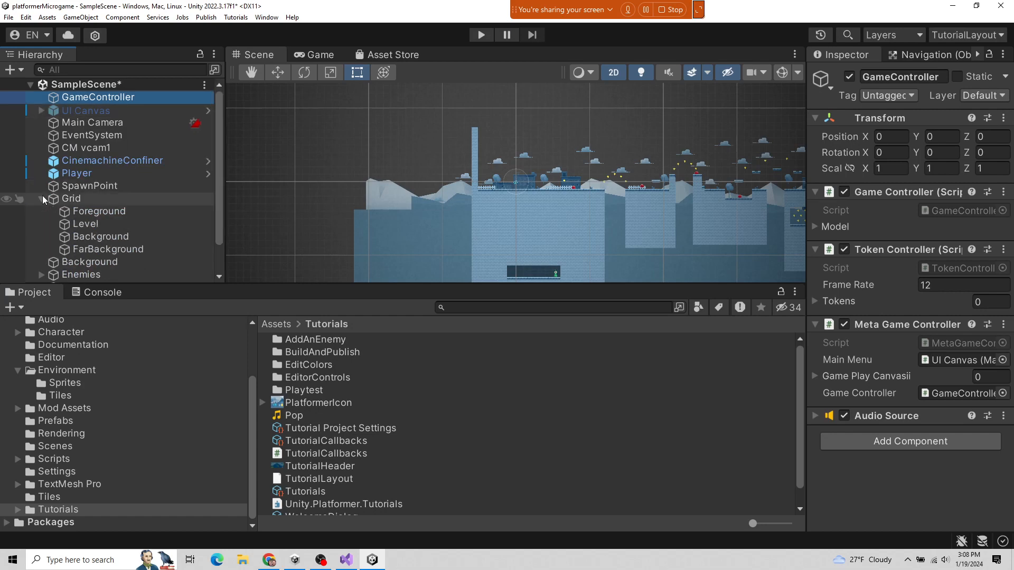
pyautogui.click(42, 199)
pyautogui.click(43, 211)
pyautogui.click(42, 224)
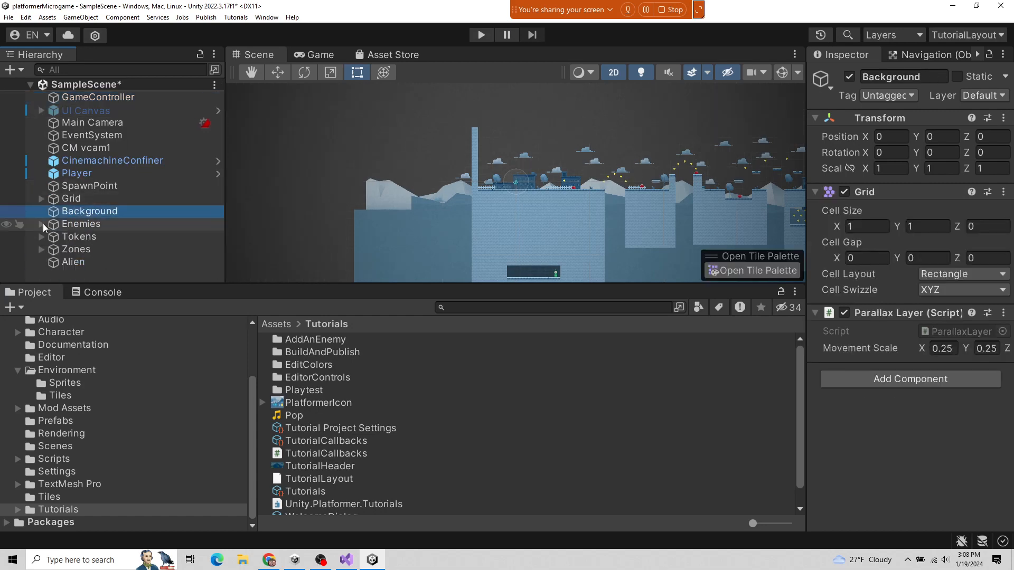
pyautogui.click(42, 224)
pyautogui.click(48, 197)
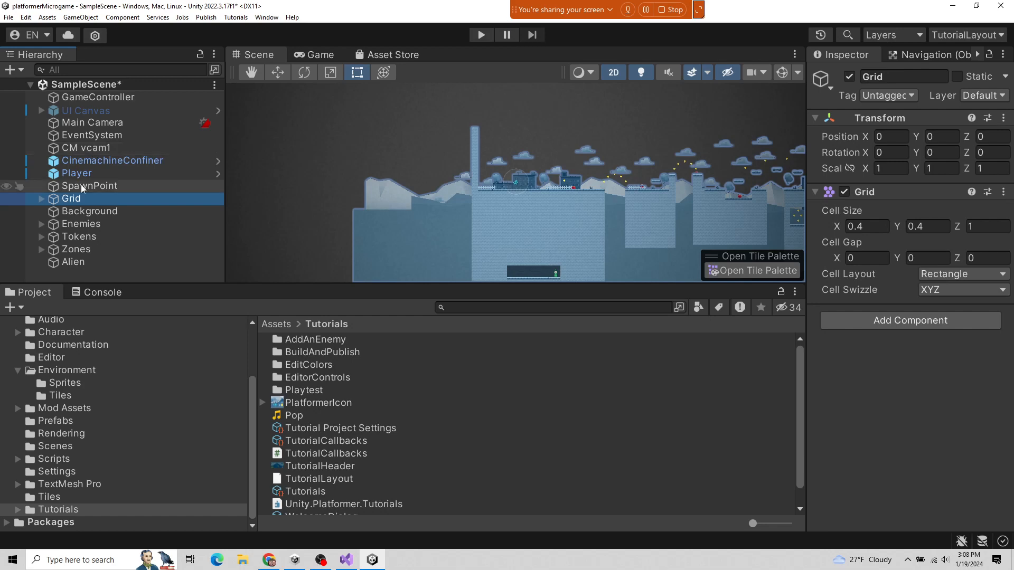
# - Expand the Enemies group, look through its Enemy objects, and expand PatrolPaths to list the individual patrol paths
pyautogui.click(42, 224)
pyautogui.scroll(-2, 115, 213)
pyautogui.scroll(-3, 114, 211)
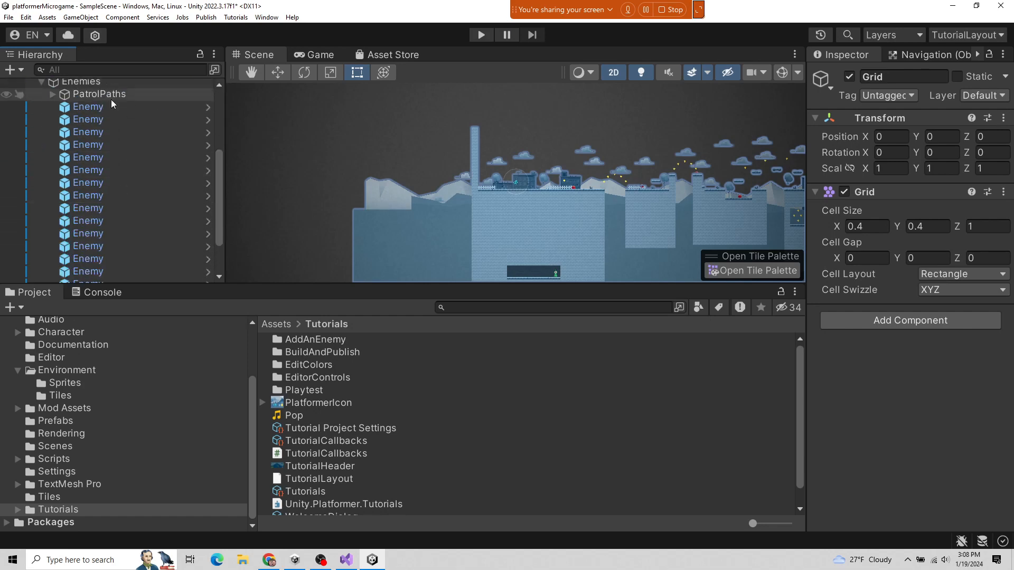
pyautogui.scroll(2, 100, 200)
pyautogui.scroll(-3, 113, 180)
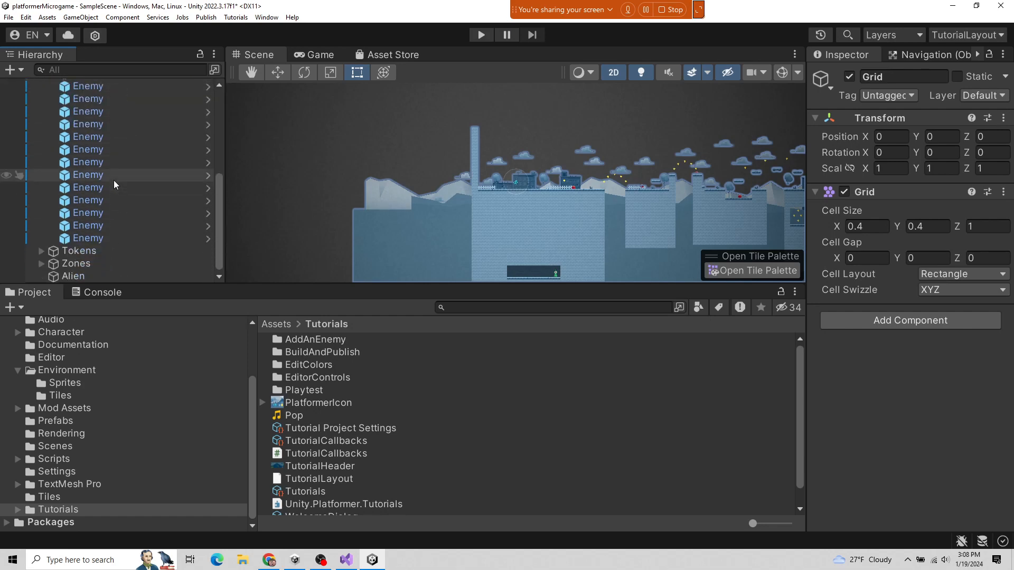
pyautogui.scroll(3, 101, 158)
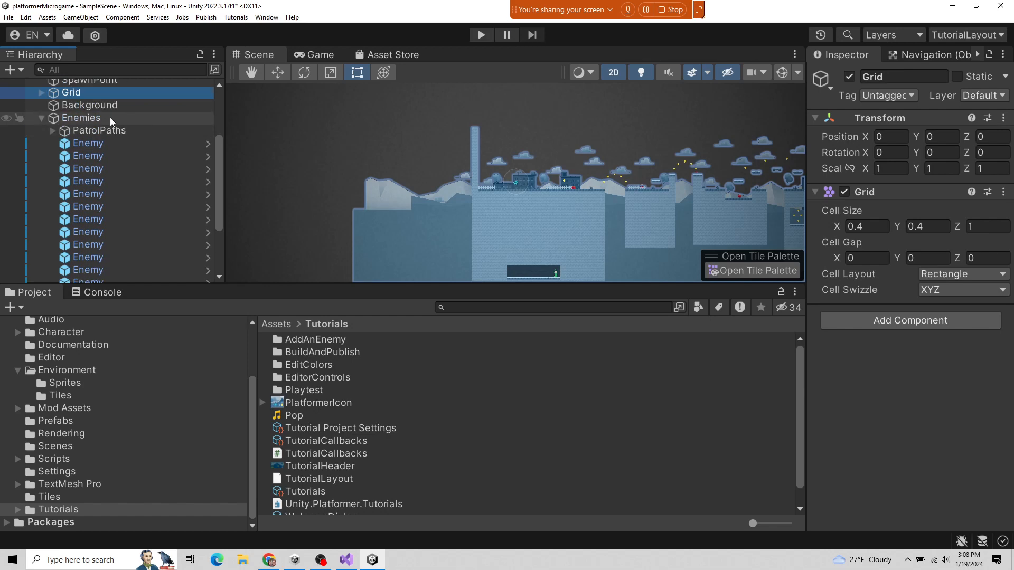
pyautogui.click(80, 130)
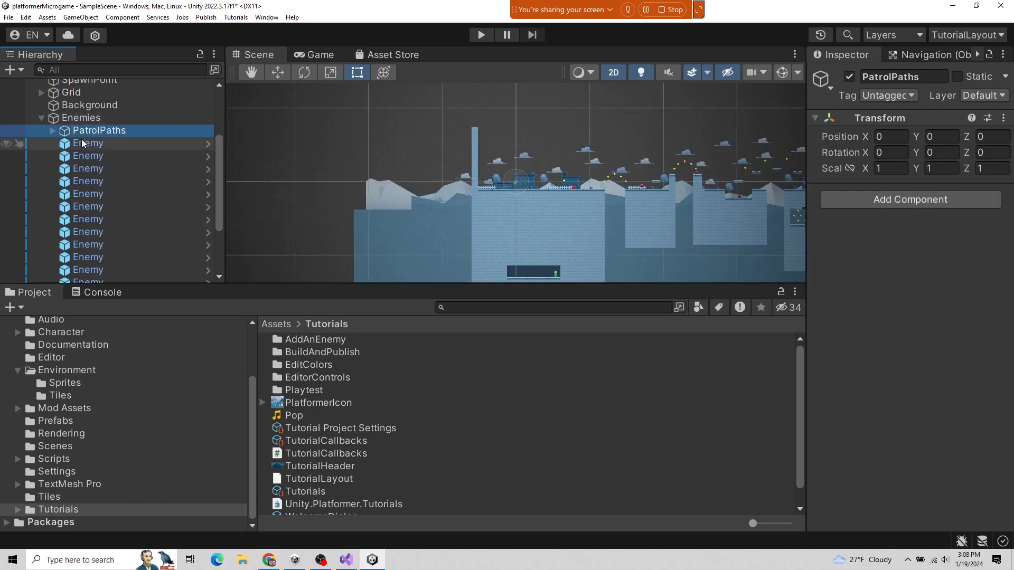
pyautogui.click(53, 130)
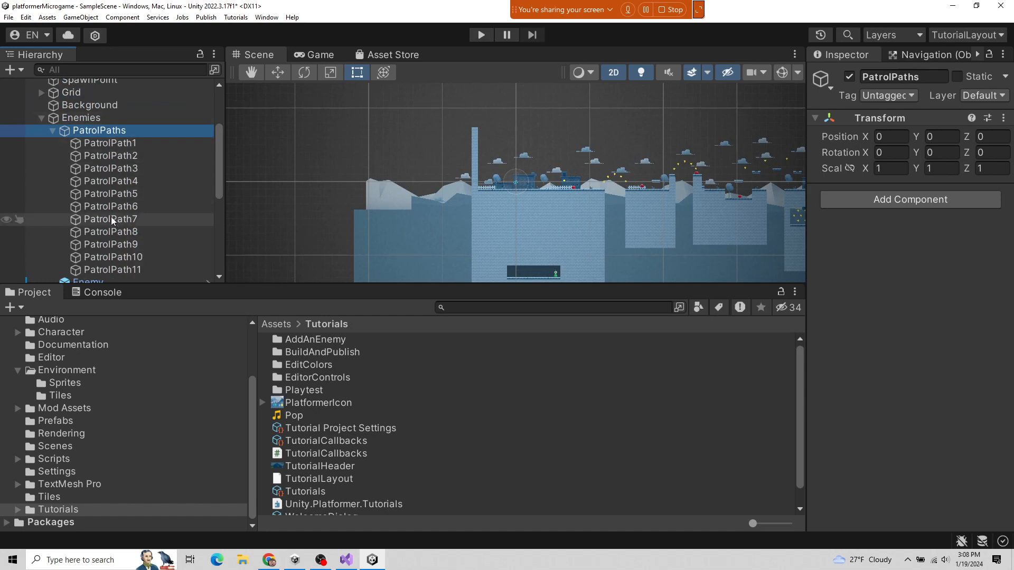
# - Collapse the PatrolPaths and Enemies groups, and show the components of the Enemies parent object
pyautogui.click(53, 131)
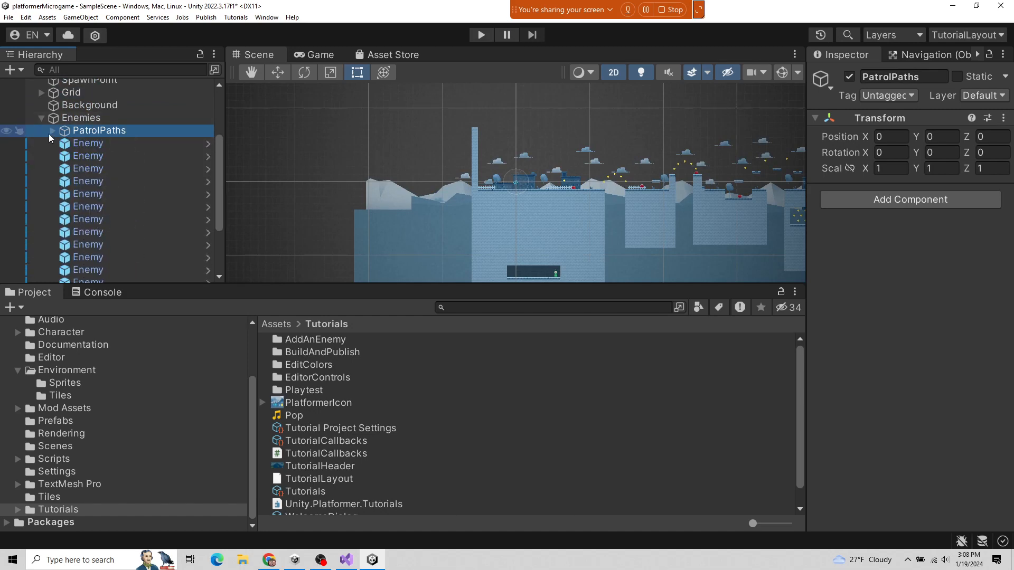
pyautogui.click(42, 119)
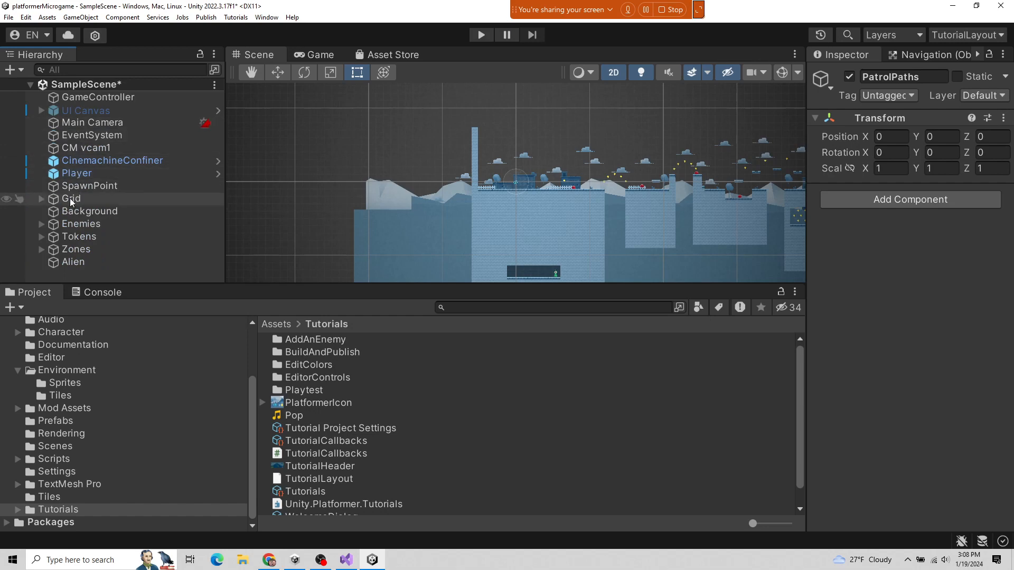
pyautogui.click(82, 224)
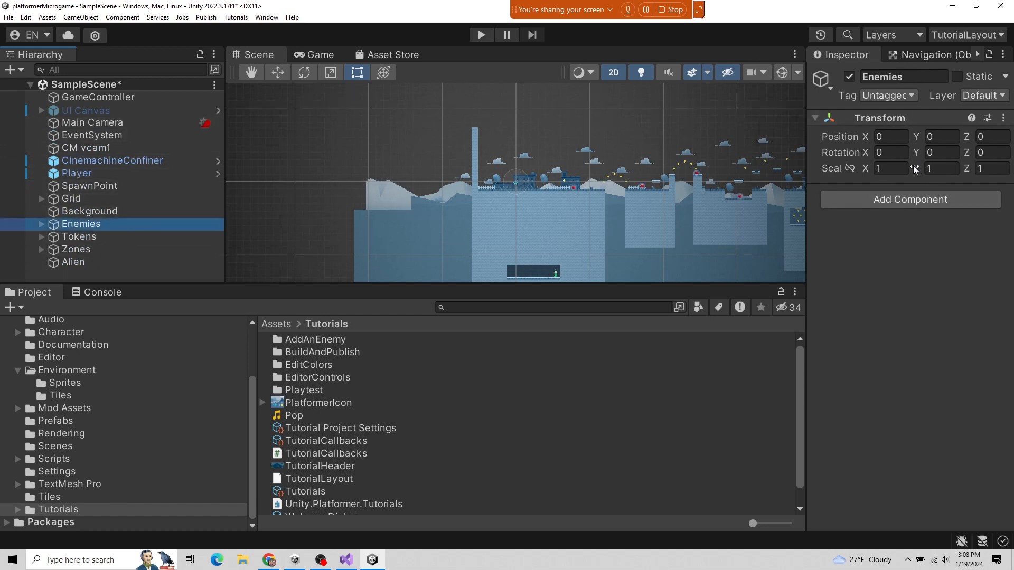
# - Expand the Enemies group again and review the first Enemy's components from Sprite Renderer down to Capsule Collider 2D
pyautogui.click(41, 224)
pyautogui.click(73, 249)
pyautogui.scroll(-3, 68, 254)
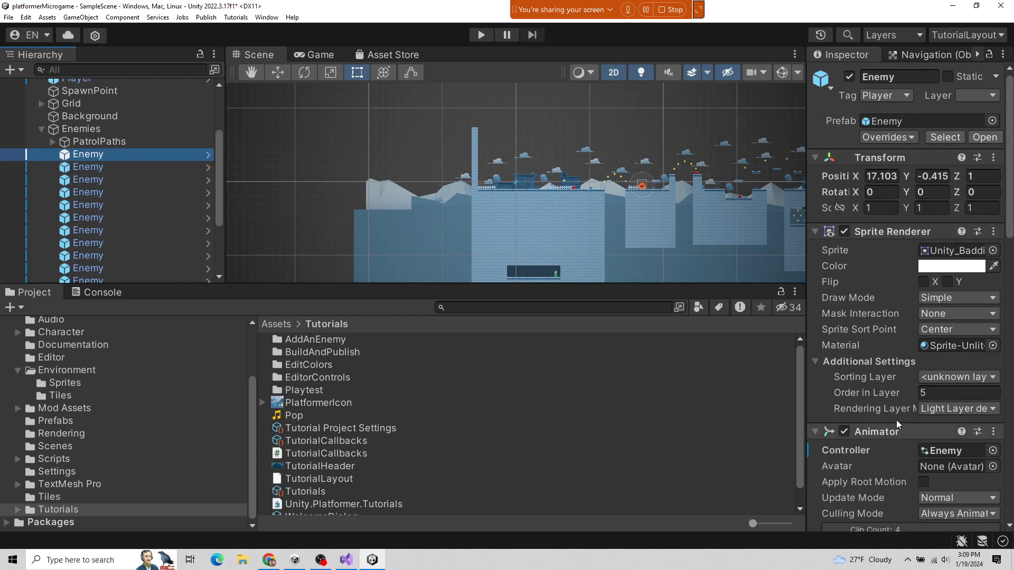
pyautogui.scroll(-3, 898, 417)
pyautogui.scroll(-4, 926, 374)
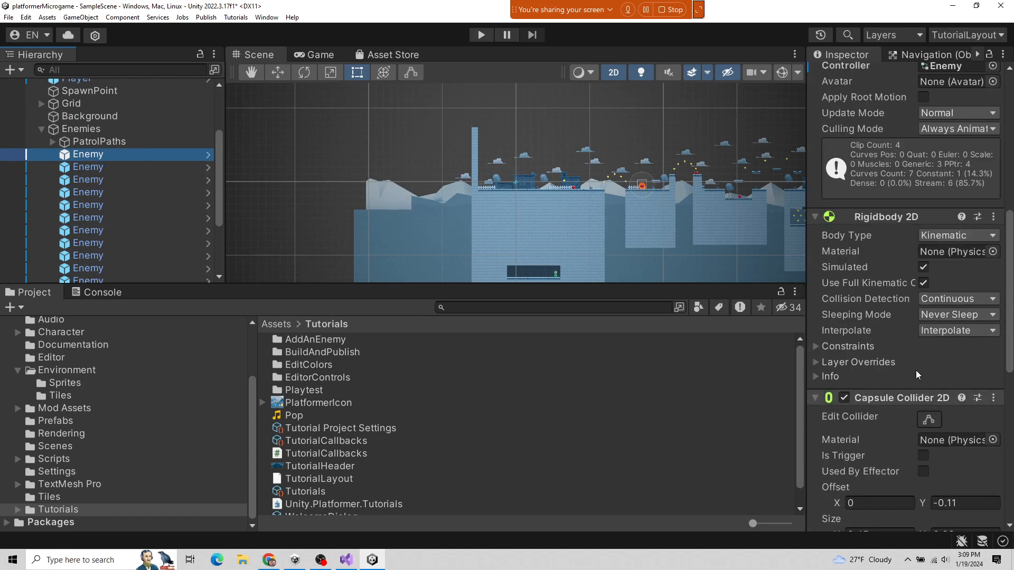
pyautogui.scroll(7, 927, 413)
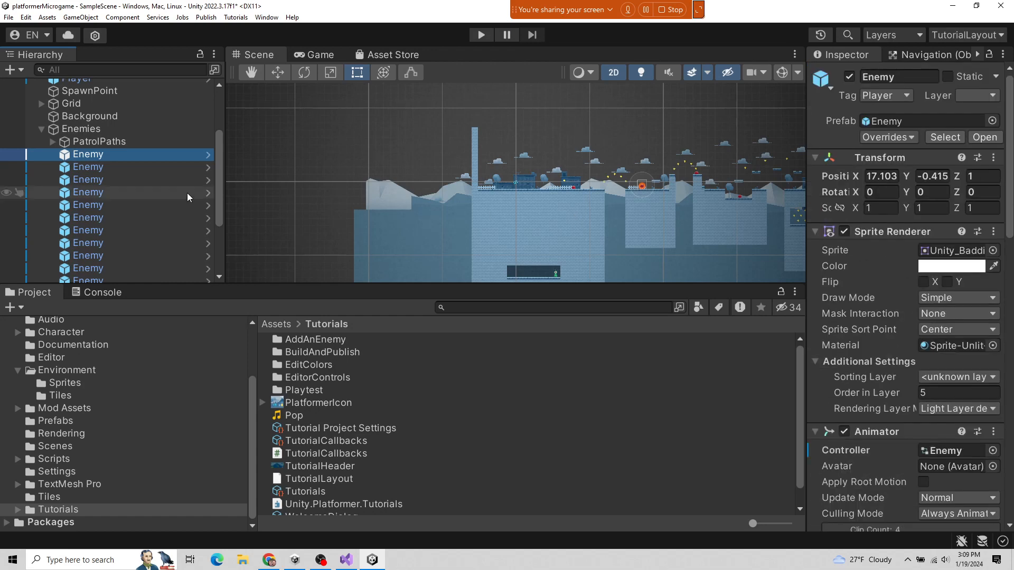
# - Examine the Patrol Path script on PatrolPath1, and collapse PatrolPaths and Enemies back to the Enemies parent object
pyautogui.scroll(-3, 120, 239)
pyautogui.scroll(4, 119, 233)
pyautogui.click(74, 179)
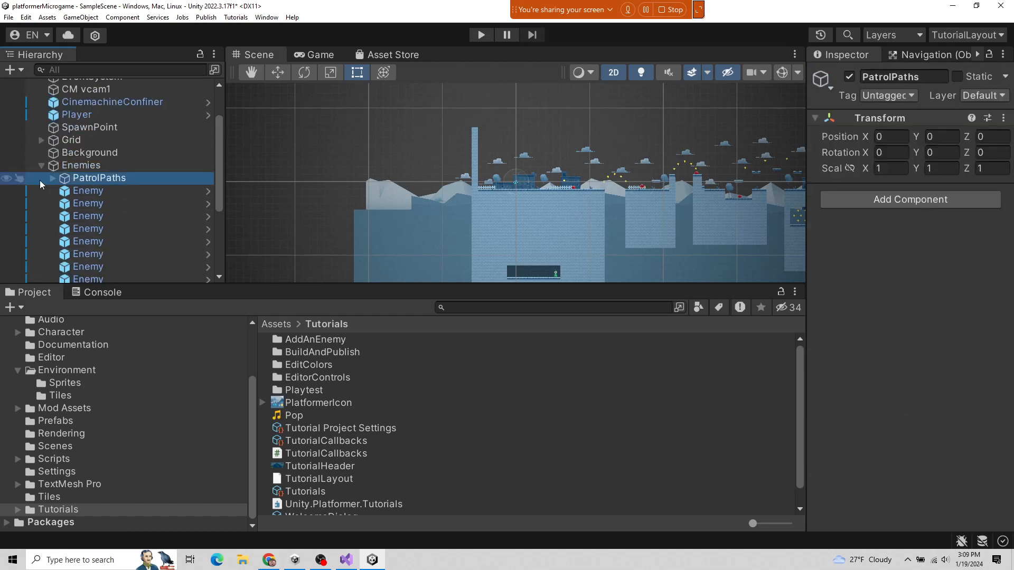
pyautogui.click(52, 179)
pyautogui.click(106, 191)
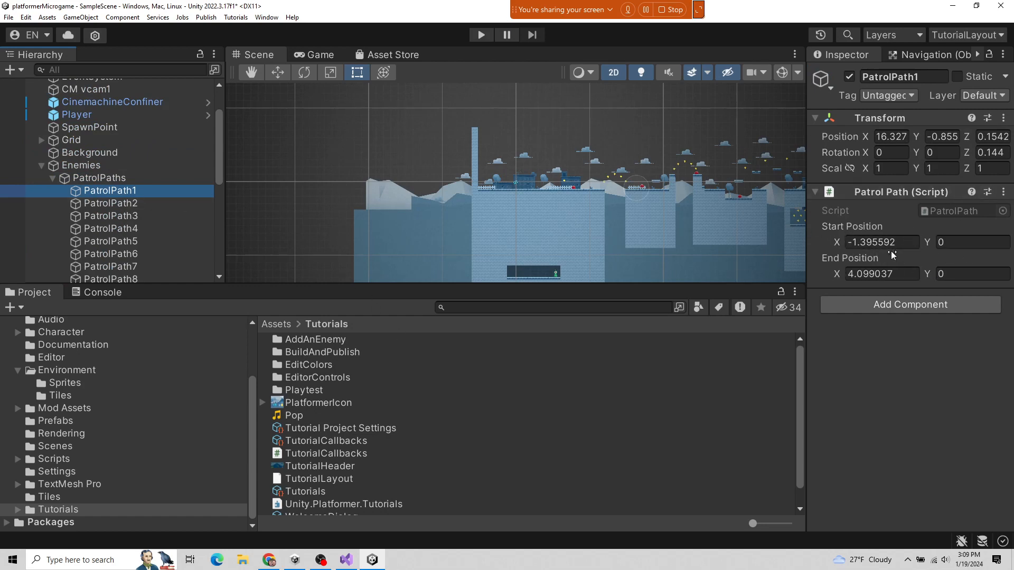
pyautogui.click(52, 178)
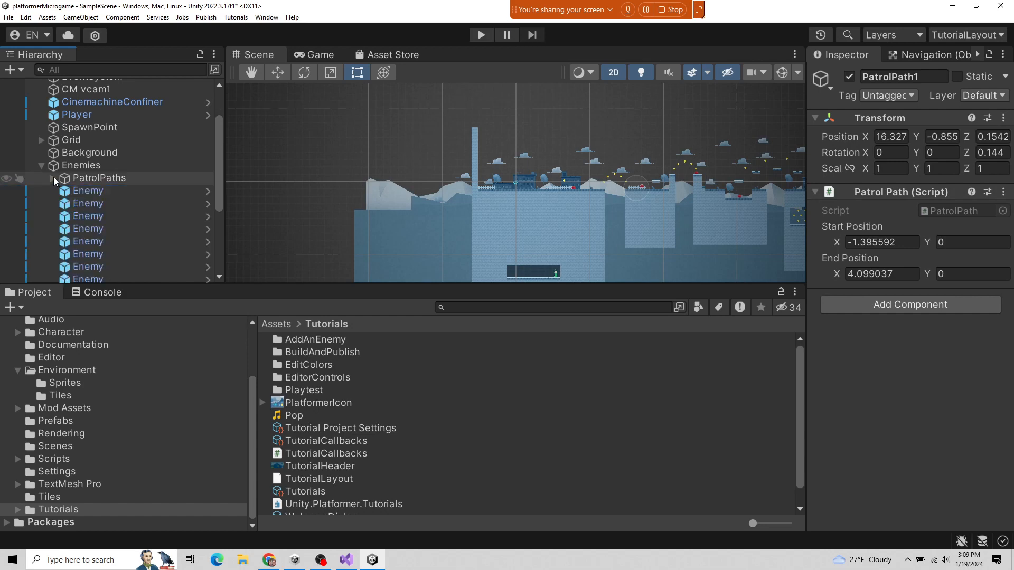
pyautogui.click(41, 165)
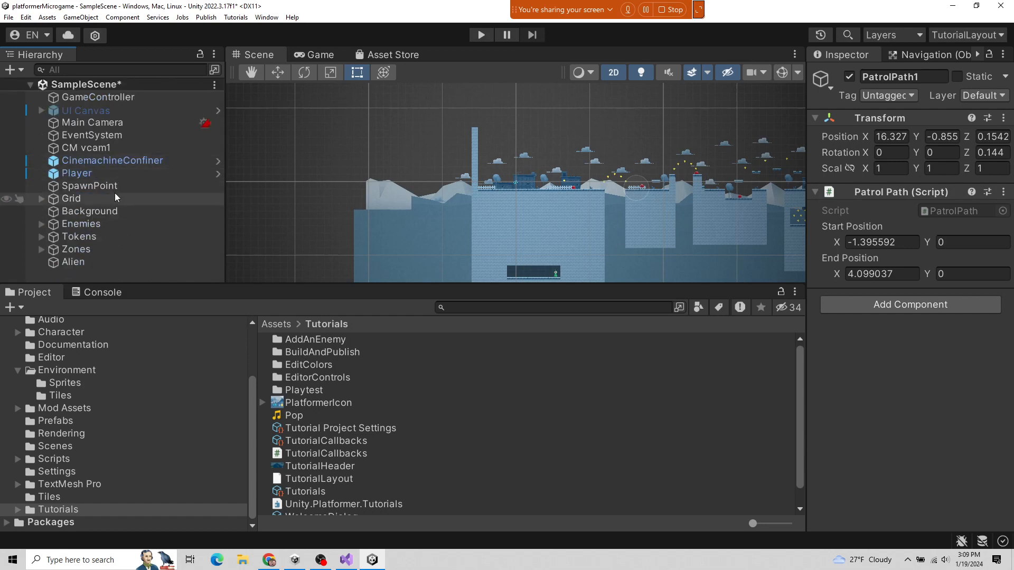
pyautogui.click(79, 225)
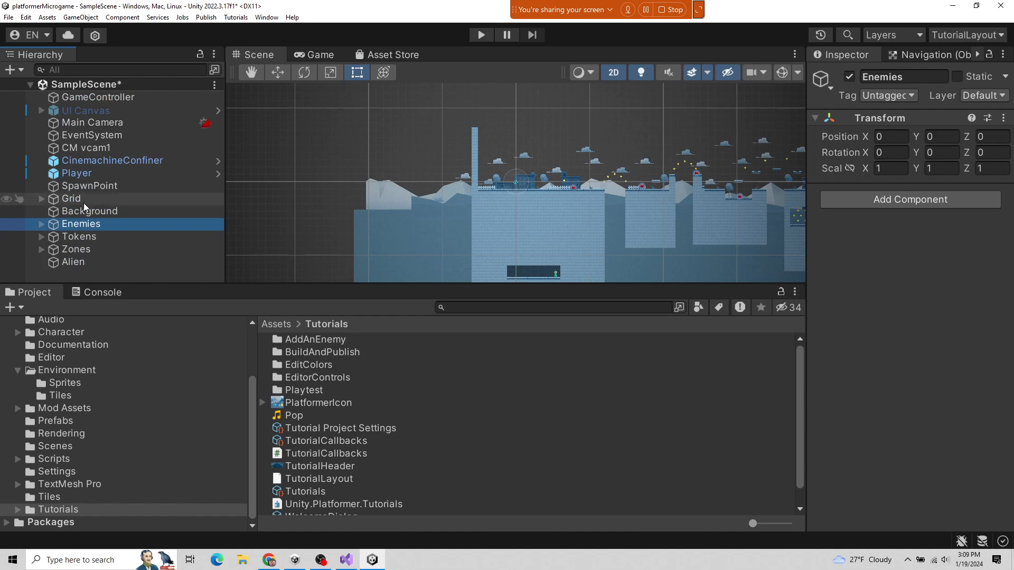
# - Compare the script components of GameController with the Canvas components of the UI Canvas object
pyautogui.click(134, 102)
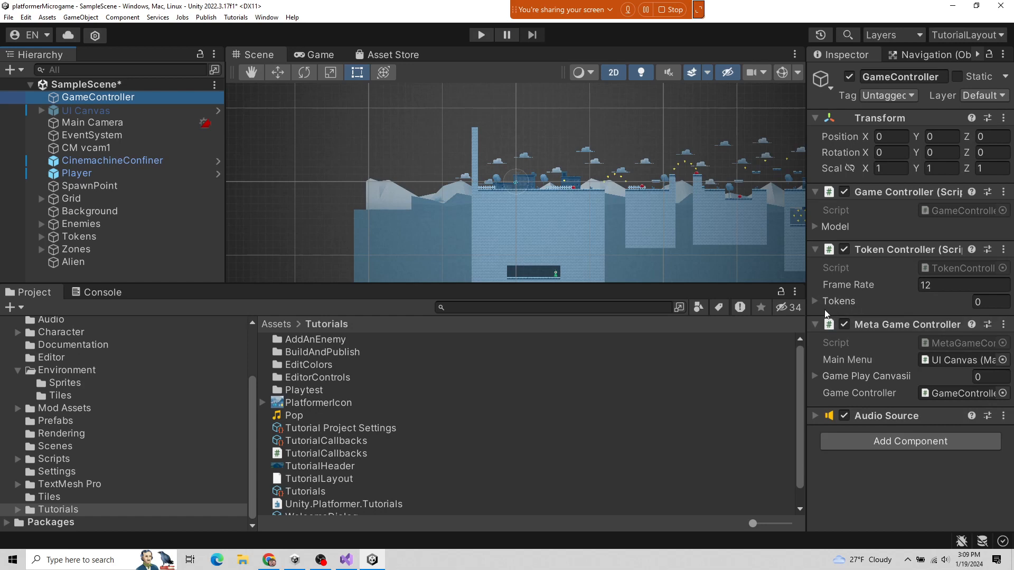
pyautogui.click(91, 112)
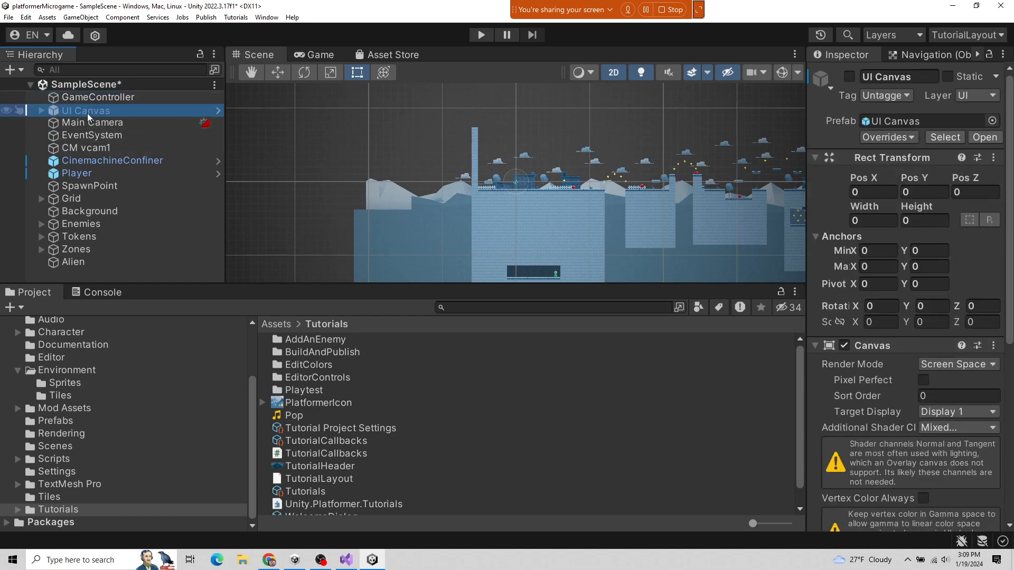
pyautogui.click(84, 121)
pyautogui.click(109, 110)
pyautogui.click(112, 100)
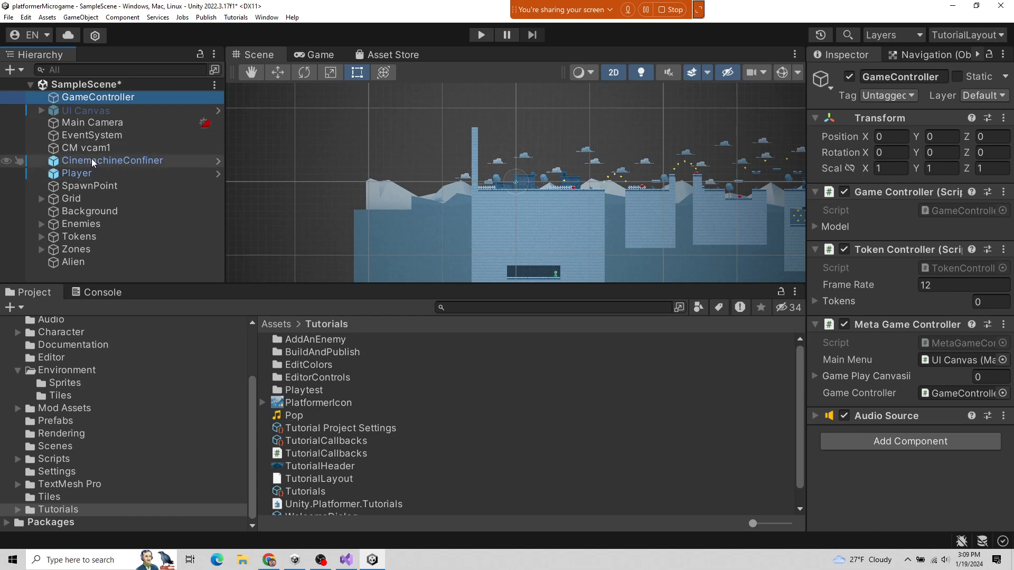
pyautogui.click(89, 110)
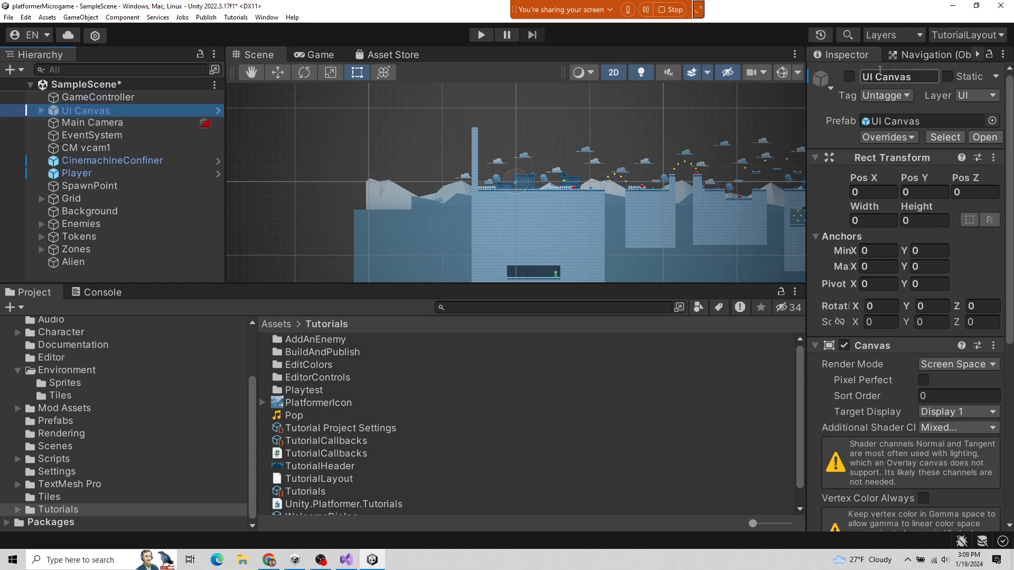
# - Locate the source prefab asset of the scene's UI Canvas object in the Prefabs folder
pyautogui.rightClick(94, 112)
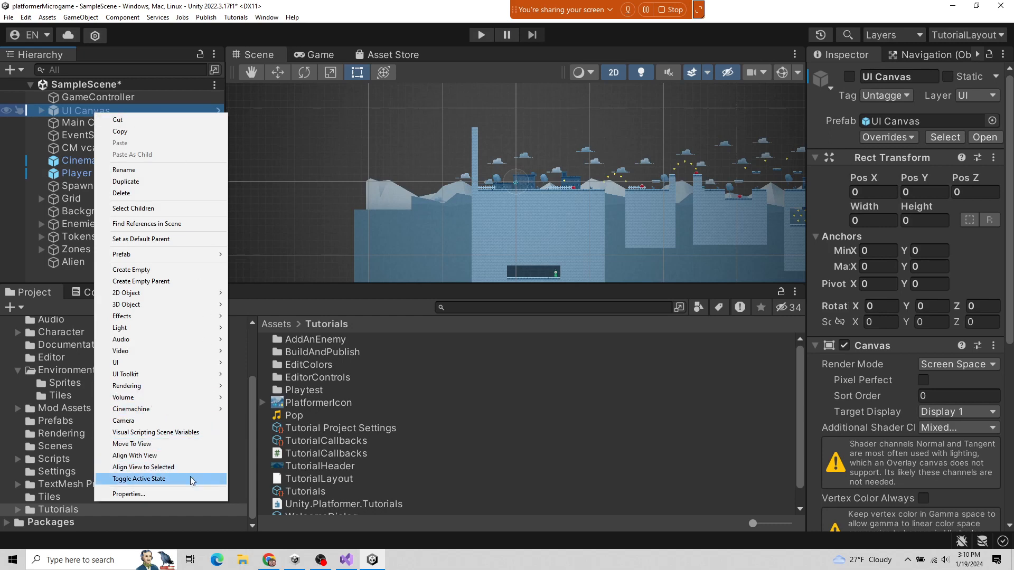
pyautogui.moveTo(166, 257)
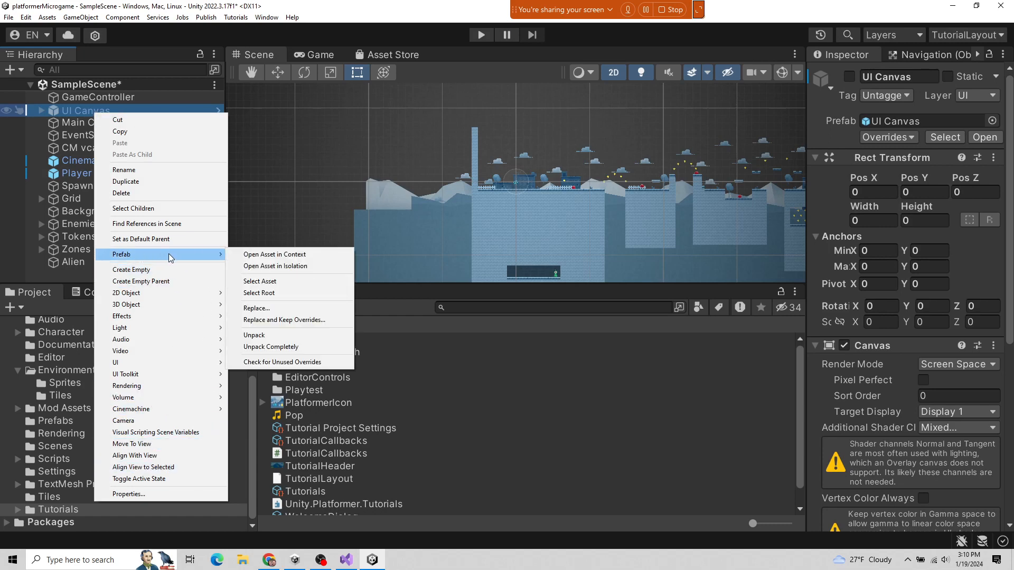
pyautogui.click(272, 282)
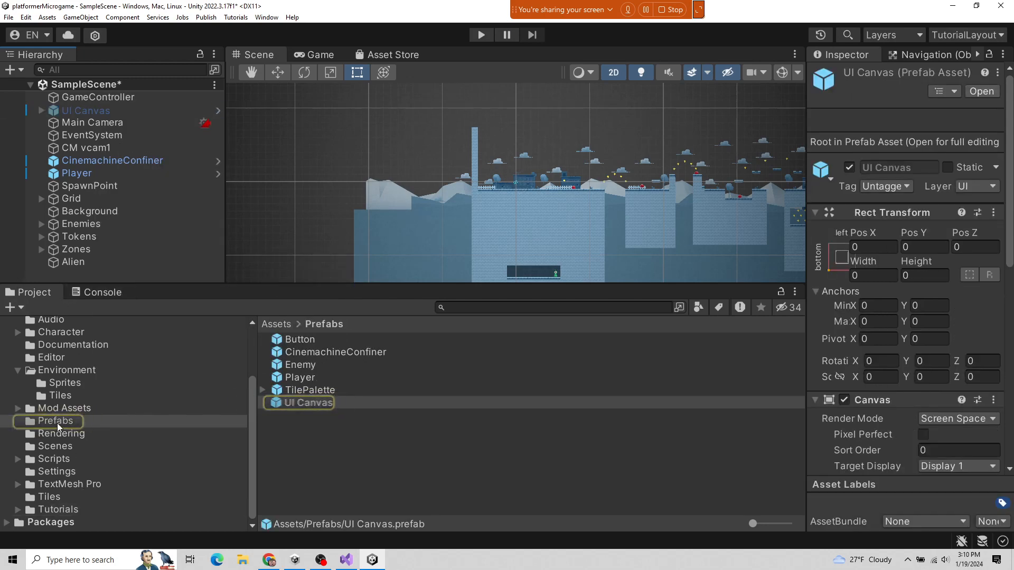
pyautogui.click(303, 411)
pyautogui.click(315, 406)
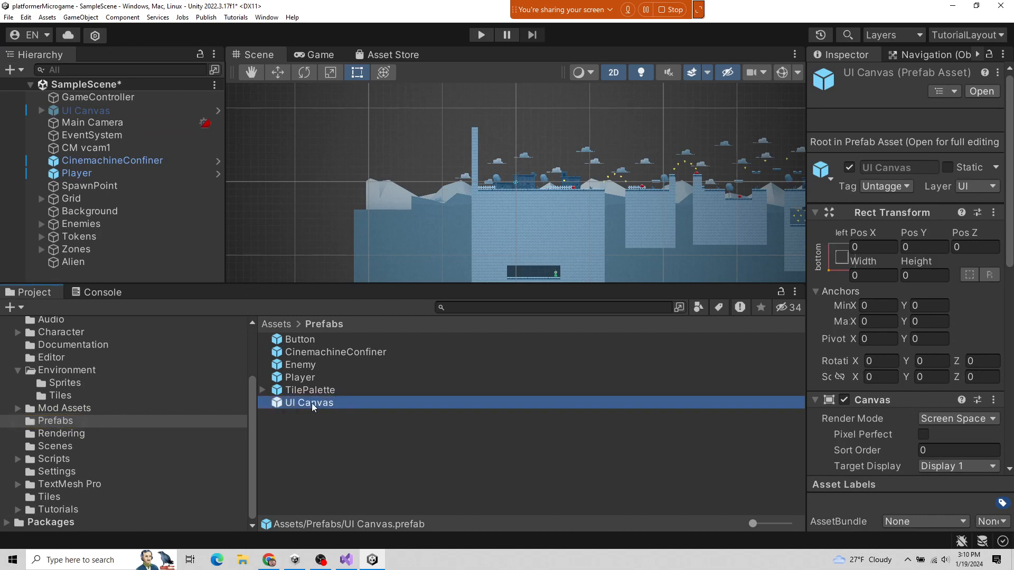
pyautogui.click(310, 392)
pyautogui.click(311, 411)
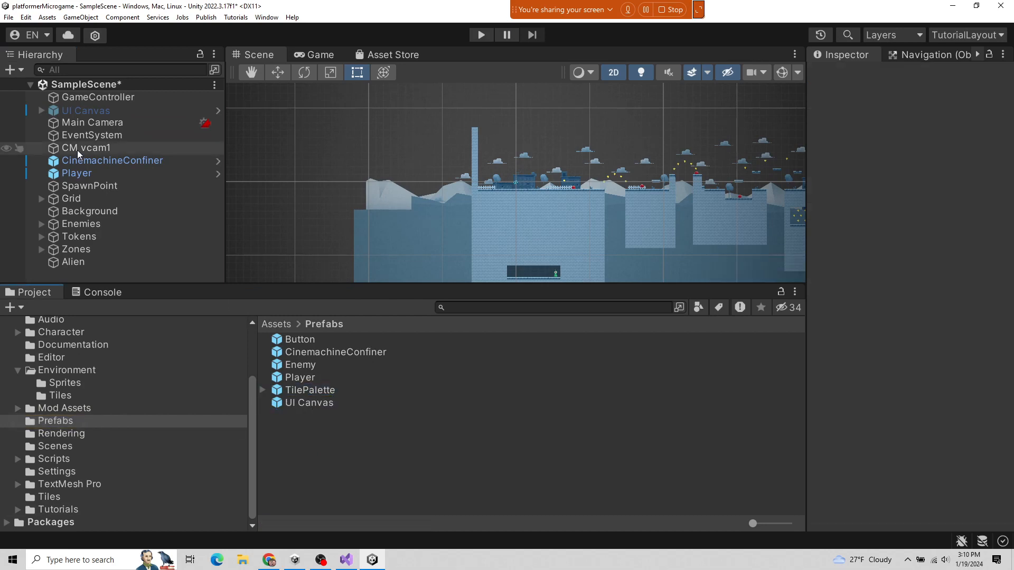
# - Add another instance of the UI Canvas prefab to the scene, below Alien in the hierarchy
pyautogui.click(312, 404)
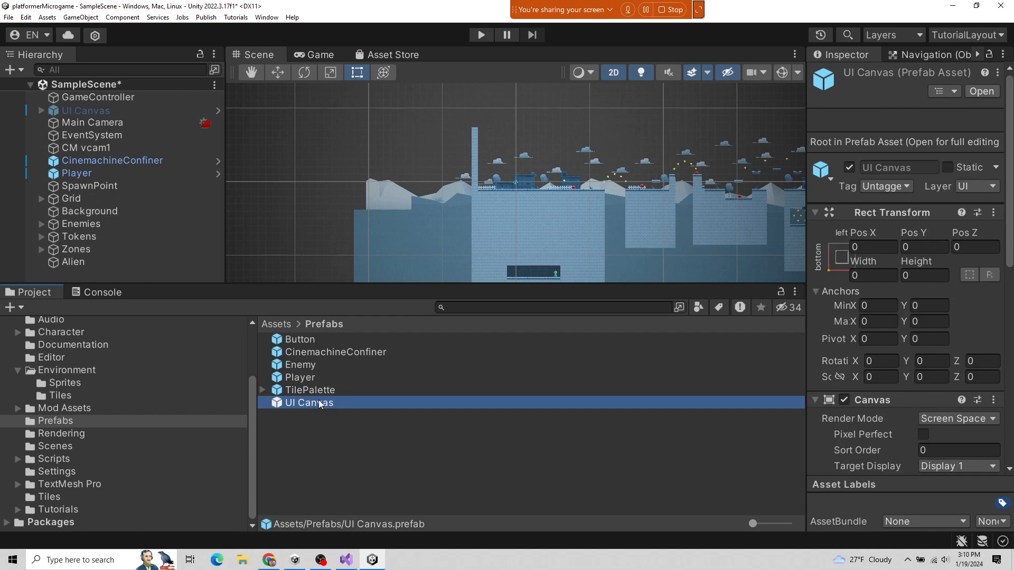
pyautogui.scroll(3, 116, 401)
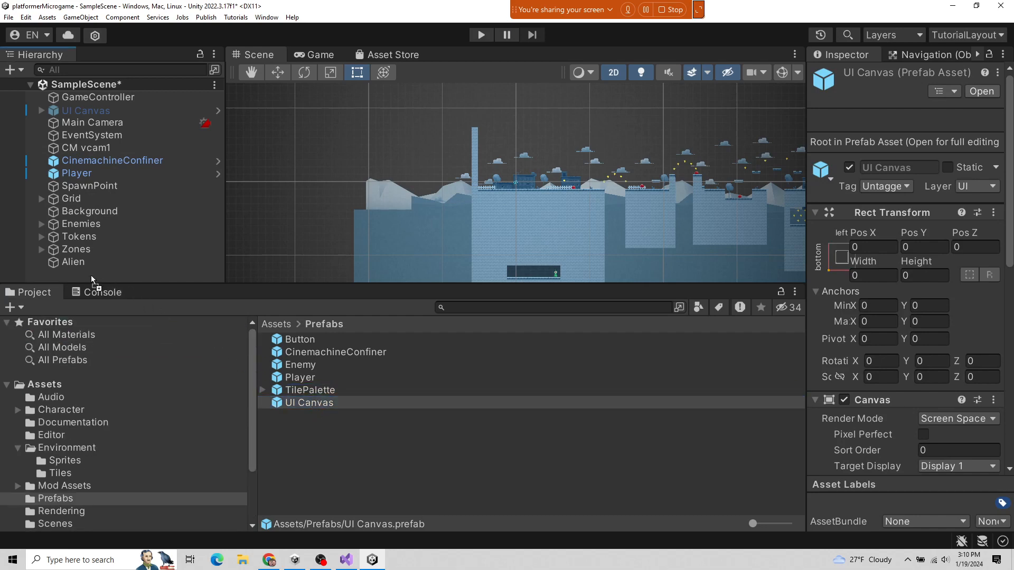
pyautogui.moveTo(90, 275); pyautogui.dragTo(90, 274)
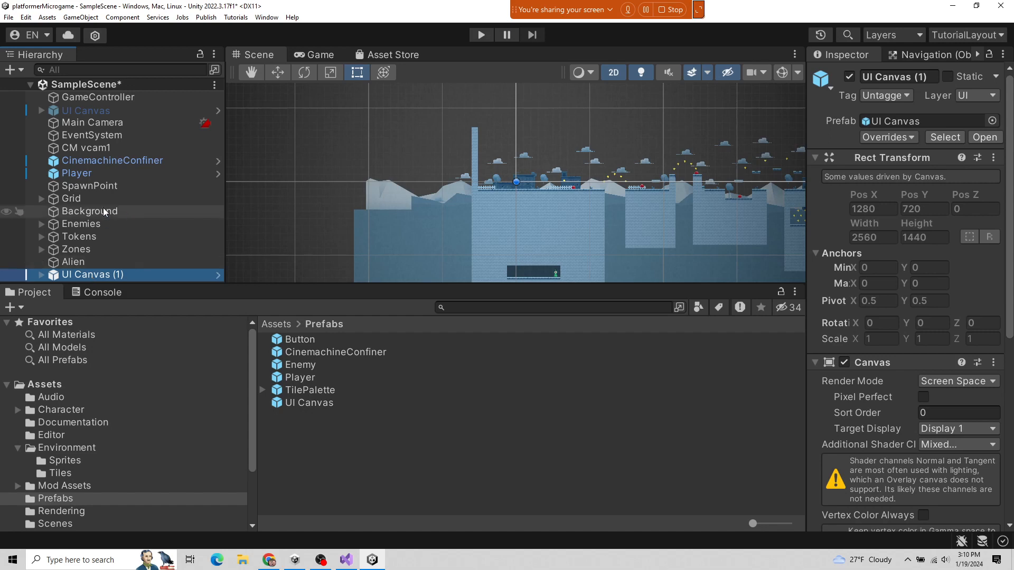
# - Expand UI Canvas (1) and examine its Main, Settings, Controls and Buttons children, including the nested Content objects
pyautogui.click(41, 274)
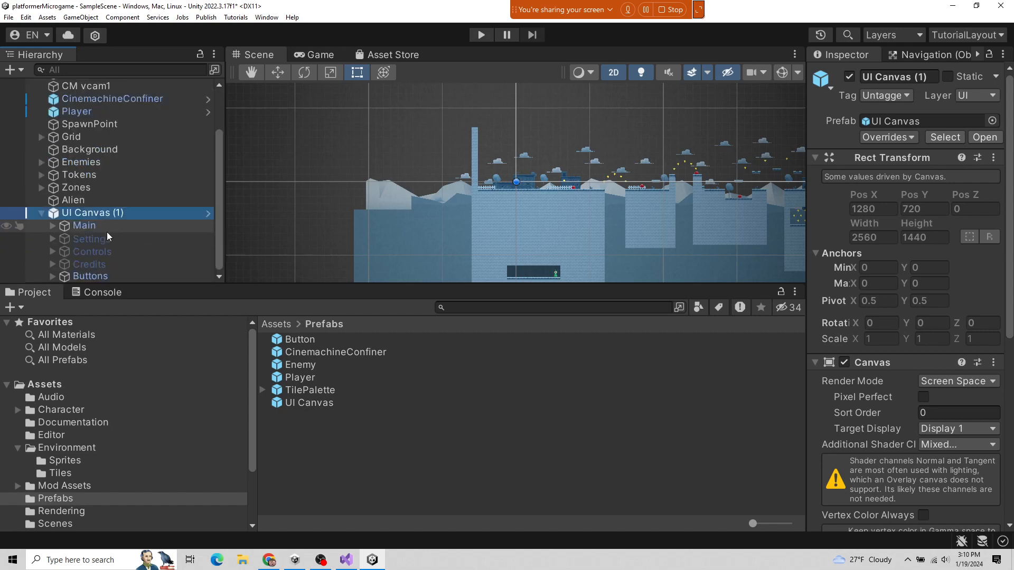
pyautogui.click(84, 227)
pyautogui.click(52, 227)
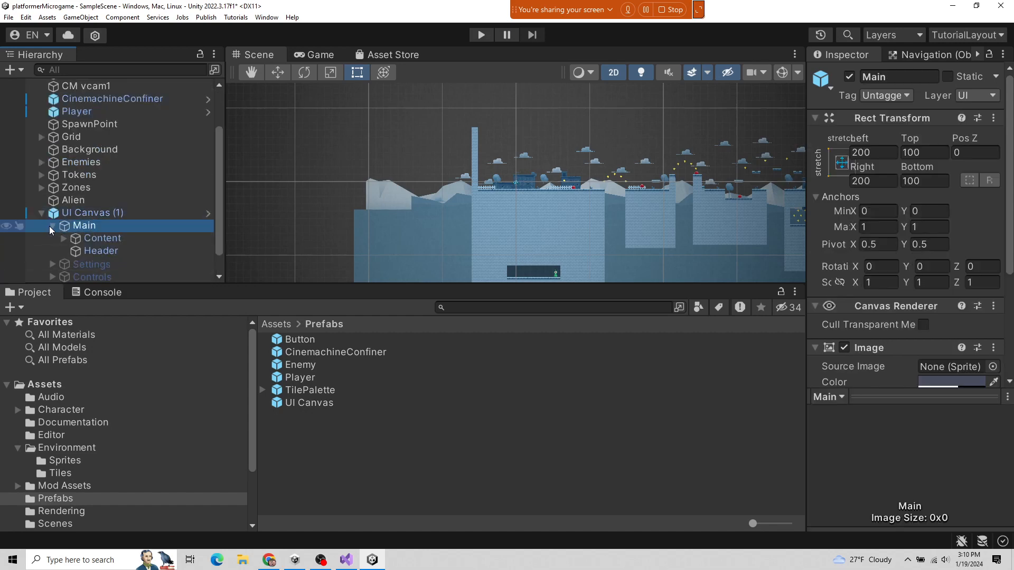
pyautogui.click(53, 250)
pyautogui.click(52, 240)
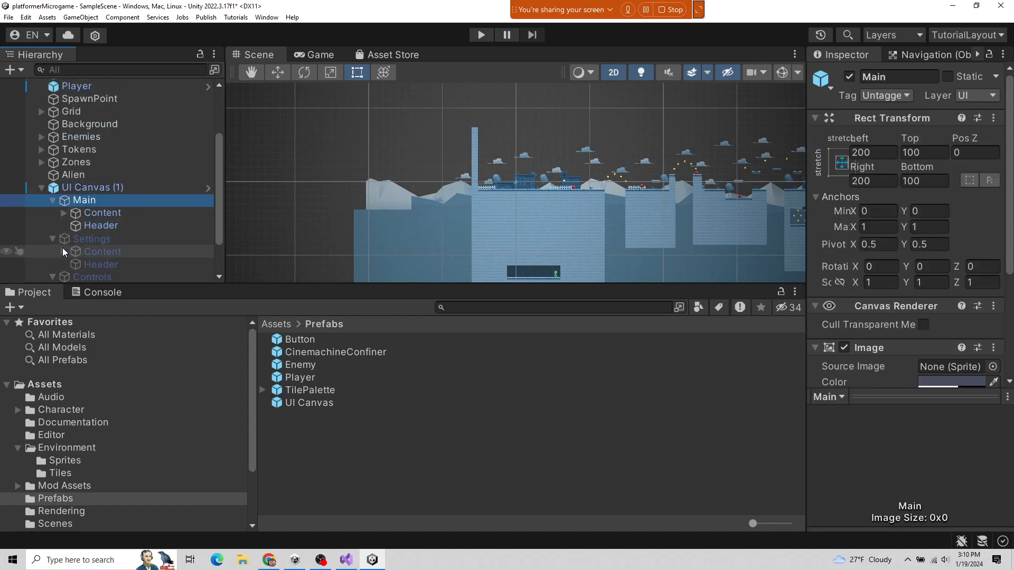
pyautogui.click(64, 251)
pyautogui.click(63, 214)
pyautogui.scroll(-3, 79, 243)
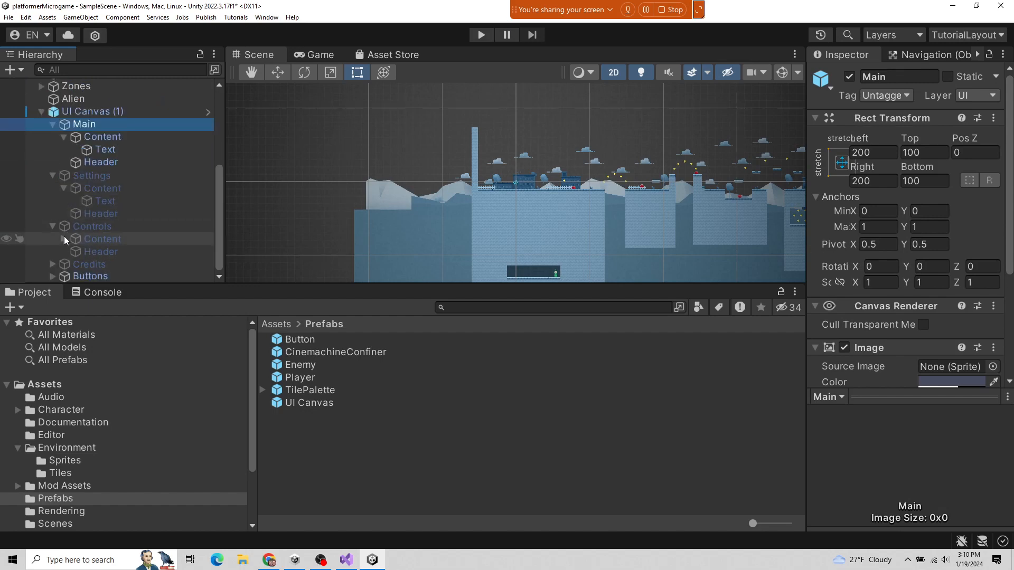
pyautogui.click(64, 238)
pyautogui.scroll(-1, 78, 226)
pyautogui.click(52, 277)
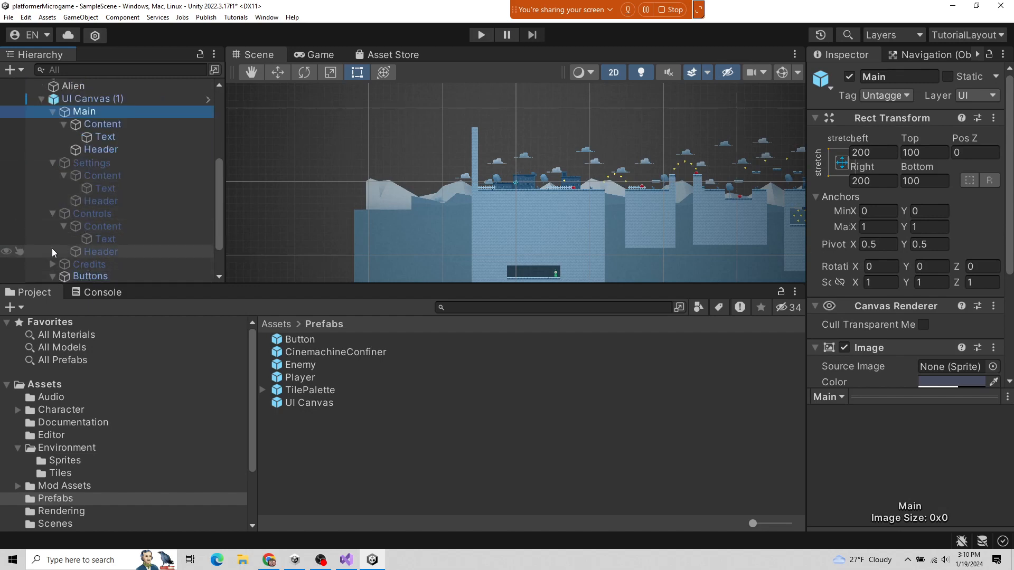
# - Delete the UI Canvas (1) instance from the scene
pyautogui.click(87, 98)
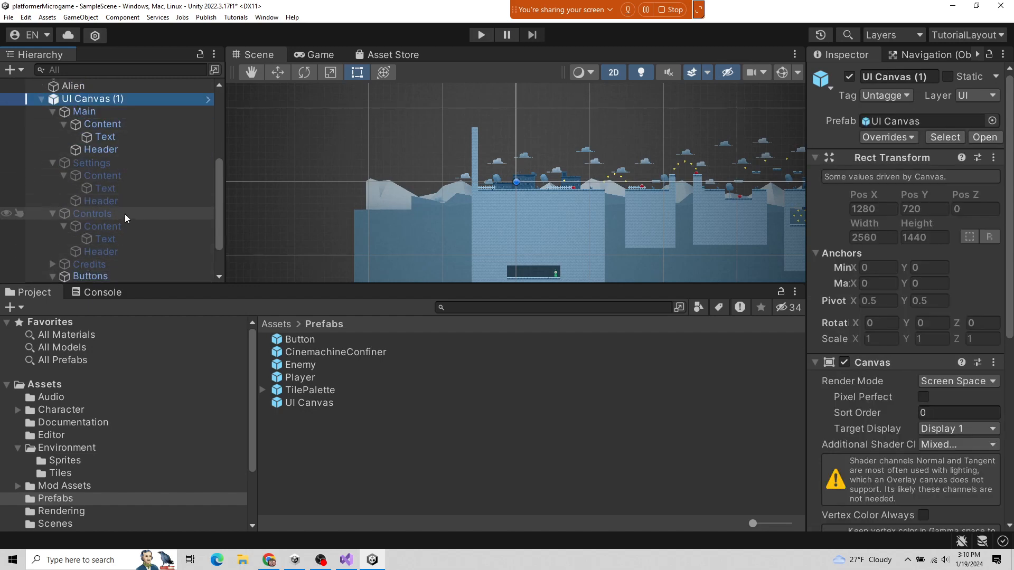
pyautogui.scroll(5, 124, 214)
pyautogui.scroll(-3, 132, 243)
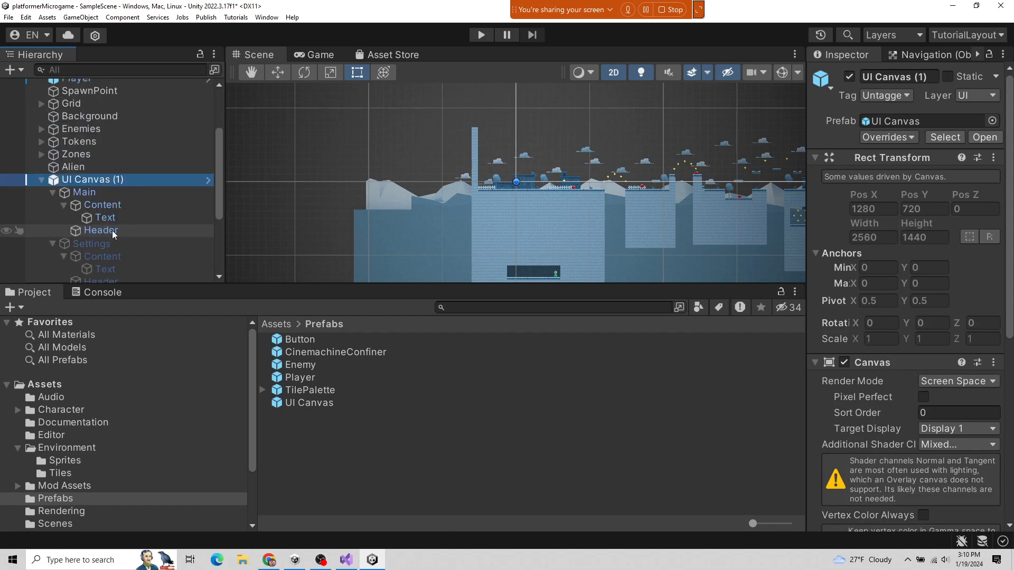
pyautogui.rightClick(84, 185)
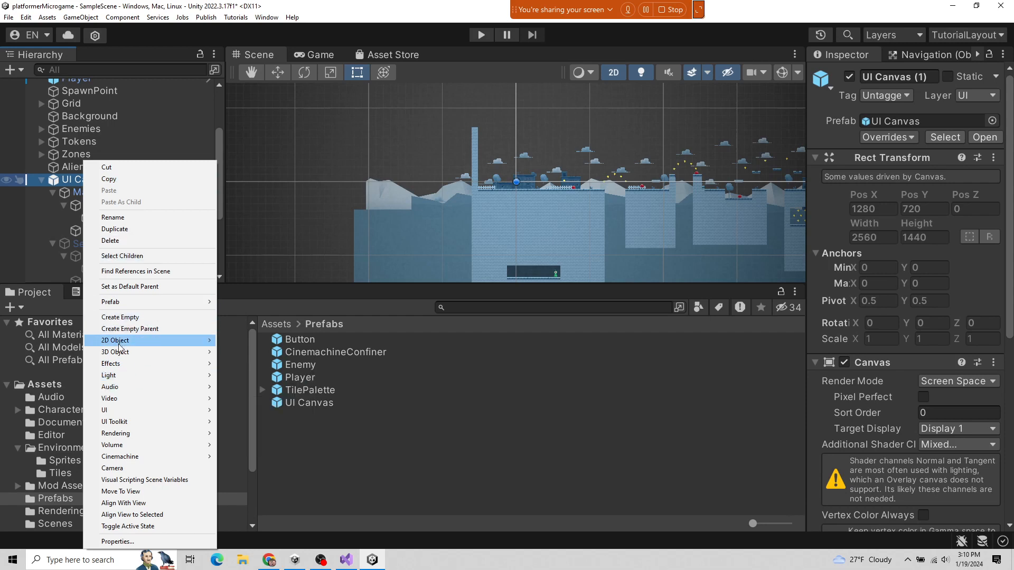
pyautogui.click(112, 240)
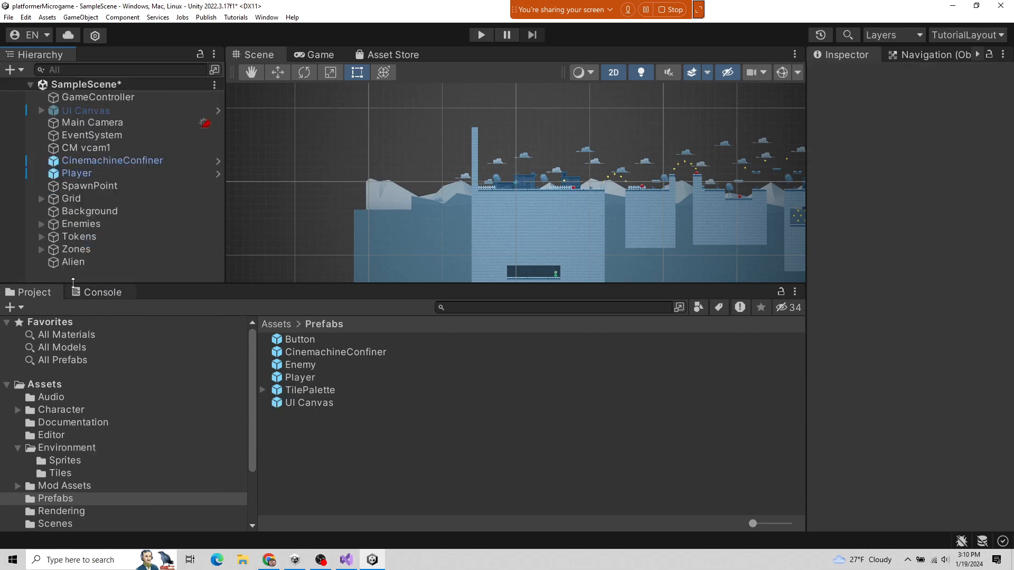
# - Show the UI Canvas prefab asset, and review the scene's UI Canvas components down to the Main UI Controller script
pyautogui.click(341, 403)
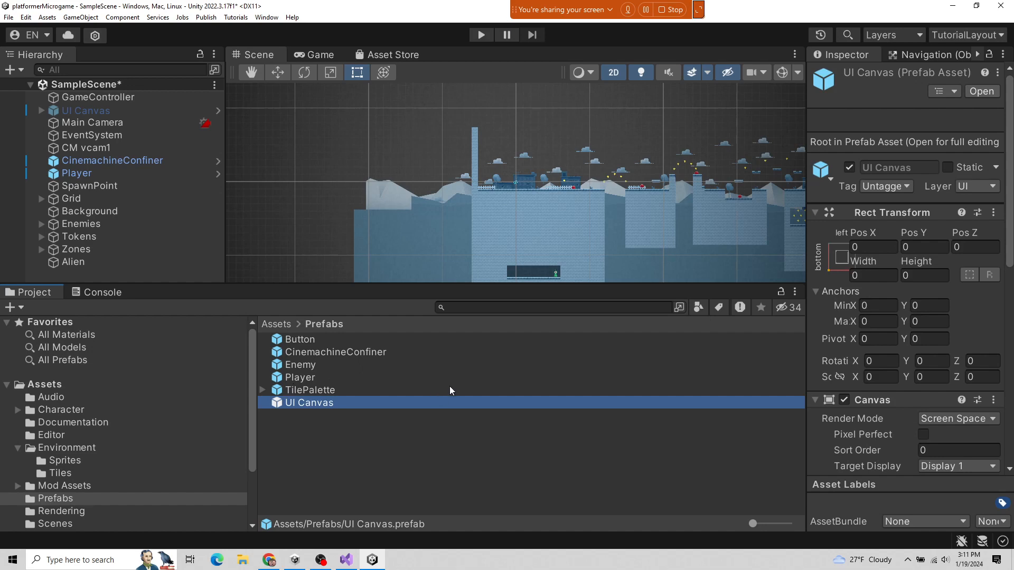
pyautogui.click(91, 111)
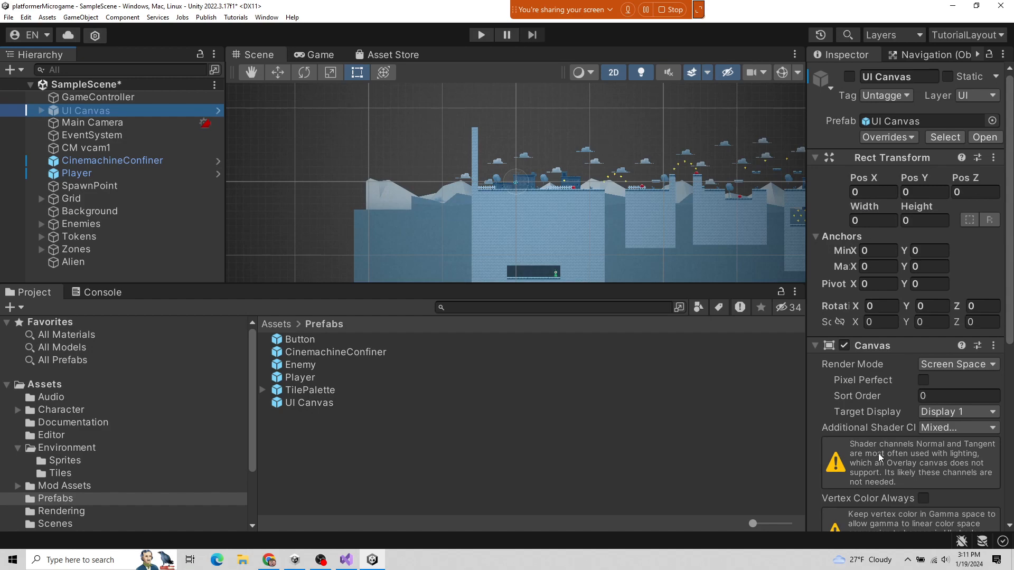
pyautogui.scroll(-5, 888, 417)
pyautogui.scroll(5, 901, 370)
pyautogui.scroll(-5, 904, 363)
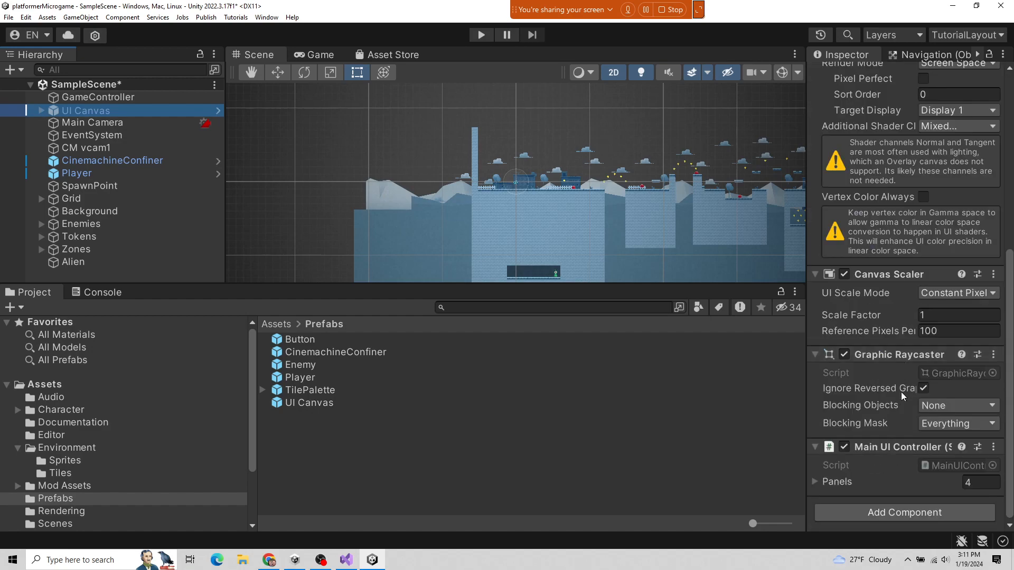
# - Review the UI Canvas components from Rect Transform through Canvas, Canvas Scaler and Graphic Raycaster to the Main UI Controller script
pyautogui.scroll(5, 901, 392)
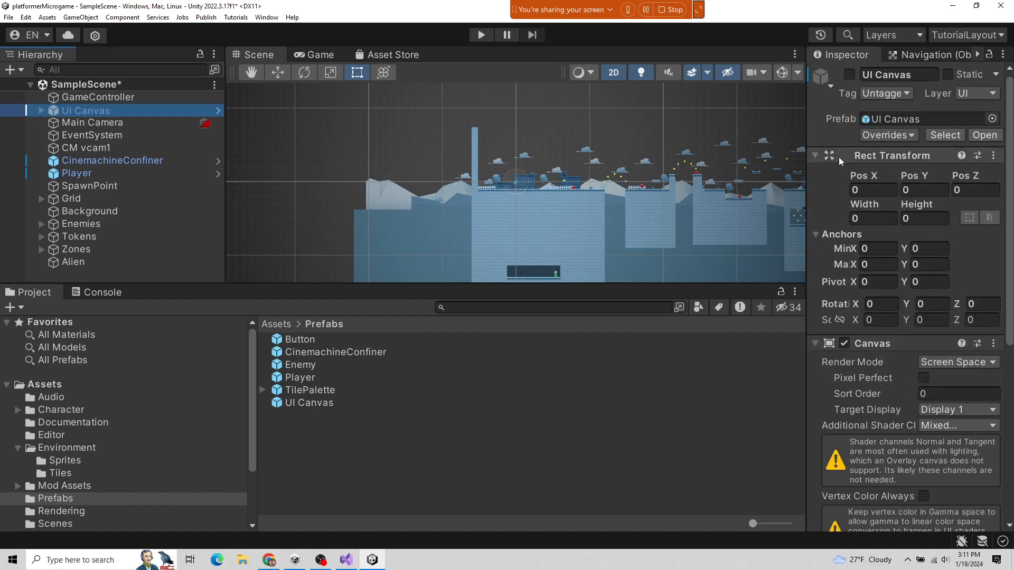
pyautogui.scroll(-3, 888, 180)
pyautogui.scroll(-3, 909, 222)
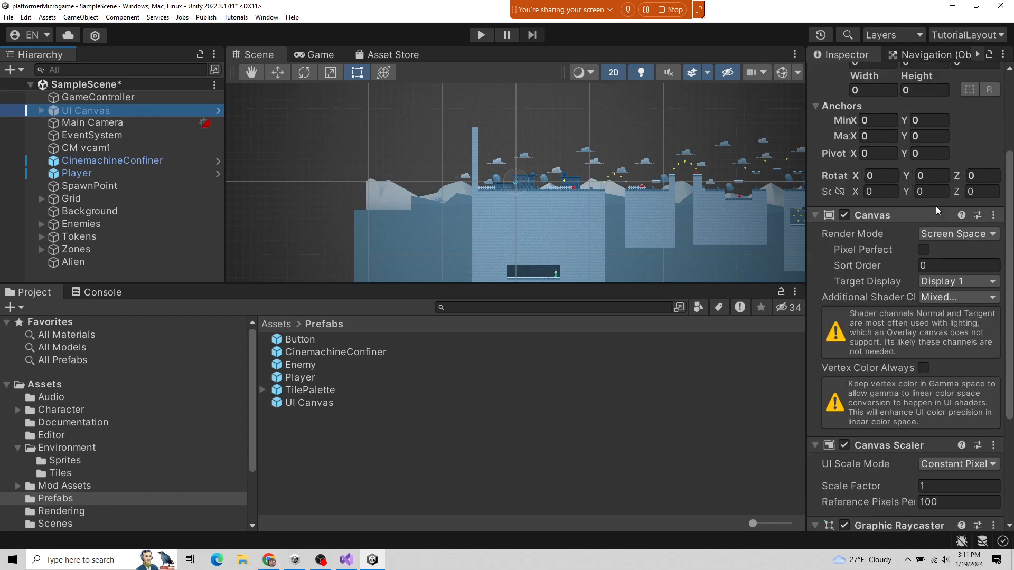
pyautogui.scroll(-2, 915, 236)
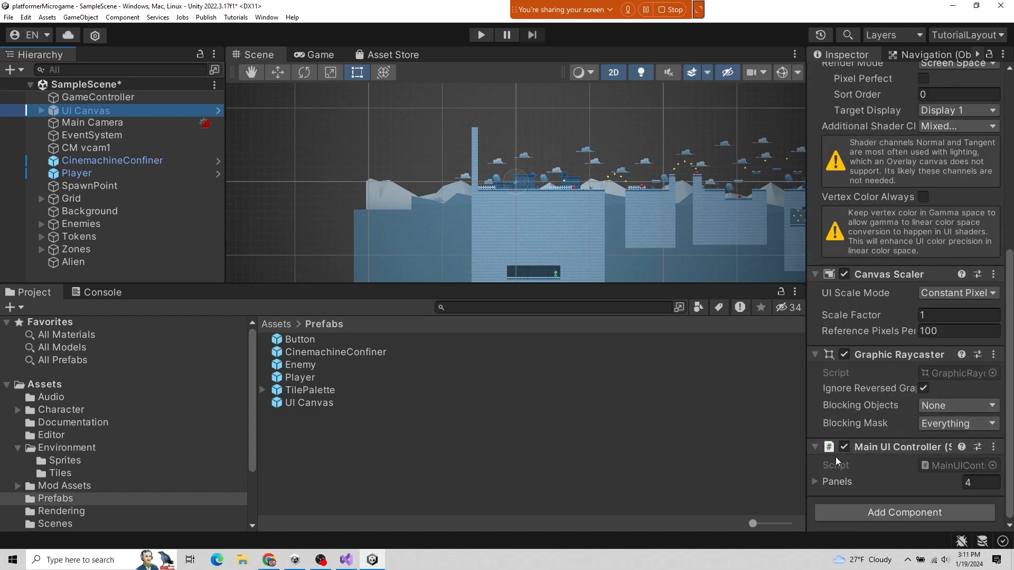
pyautogui.moveTo(809, 463); pyautogui.dragTo(713, 465)
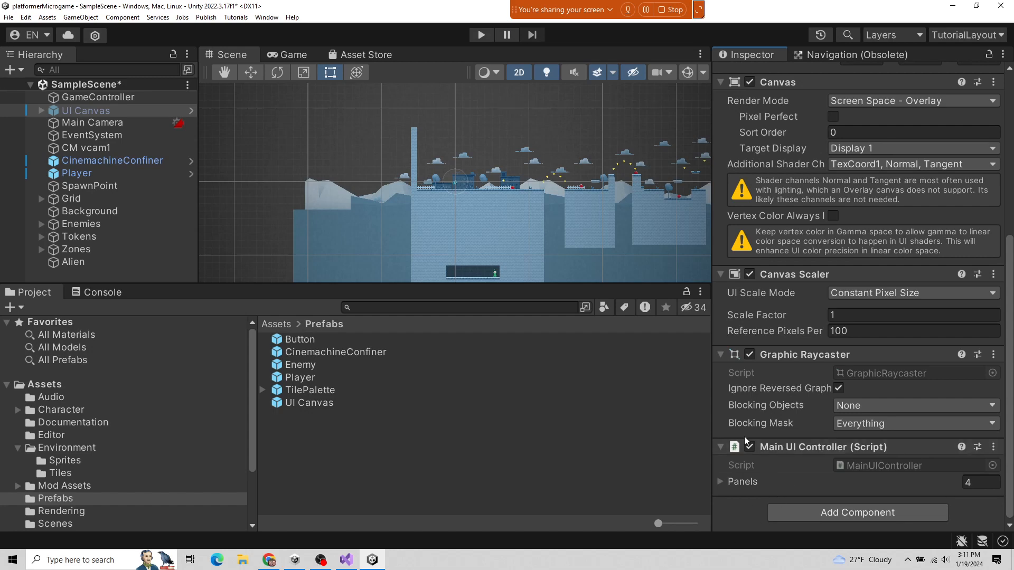
pyautogui.moveTo(711, 155); pyautogui.dragTo(809, 181)
# - Stop a brief test run of the scene and disable the Audio Source component on GameController
pyautogui.click(487, 37)
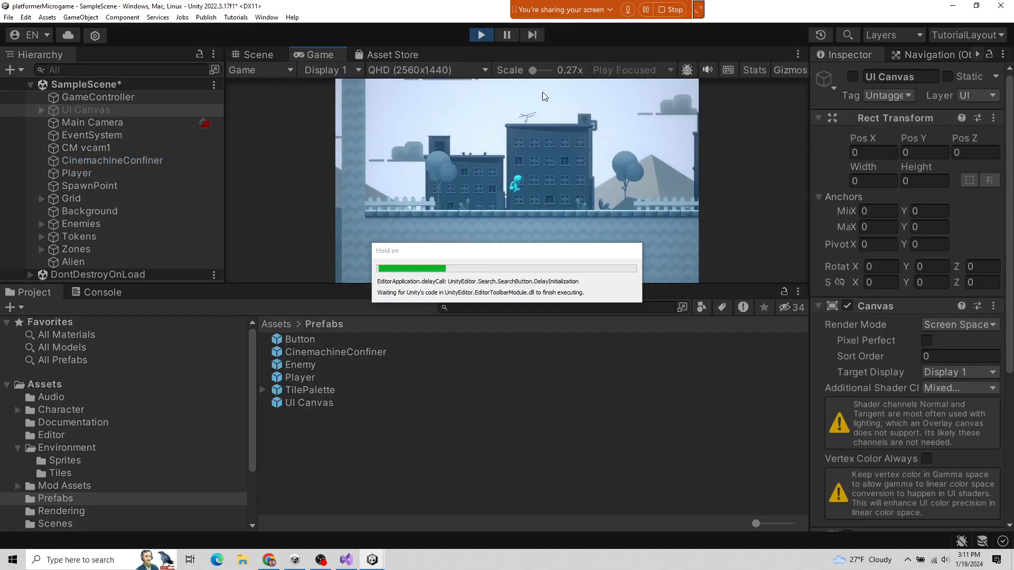
pyautogui.click(482, 36)
pyautogui.click(103, 96)
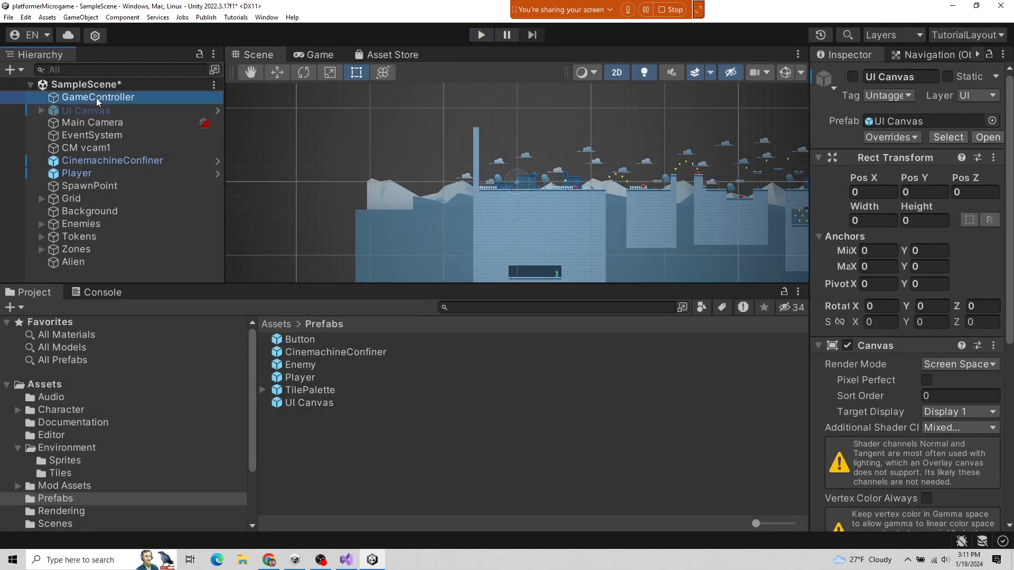
pyautogui.click(847, 415)
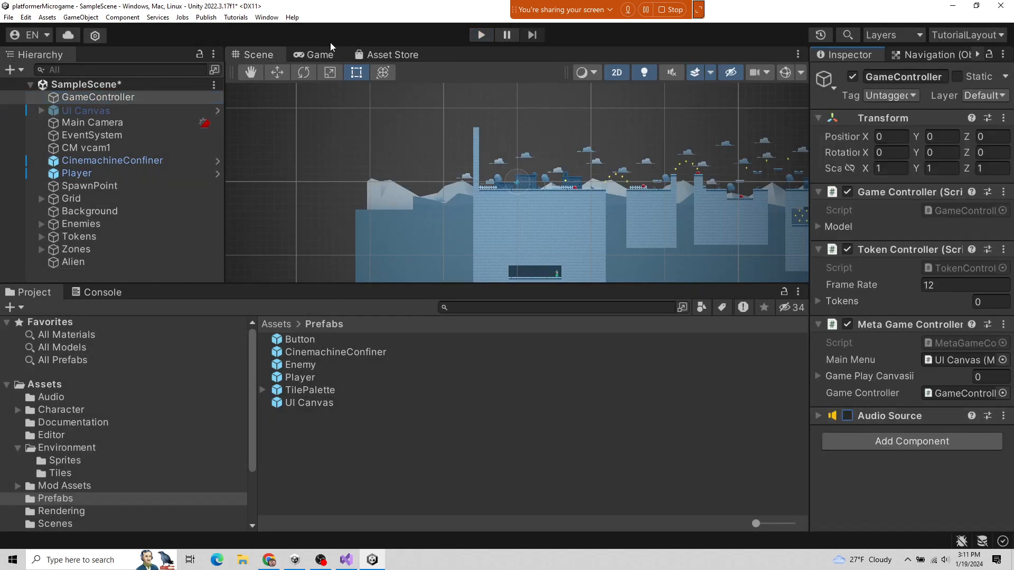
# - Run the game and inspect the [Debug Updater] object under DontDestroyOnLoad in the hierarchy
pyautogui.click(490, 35)
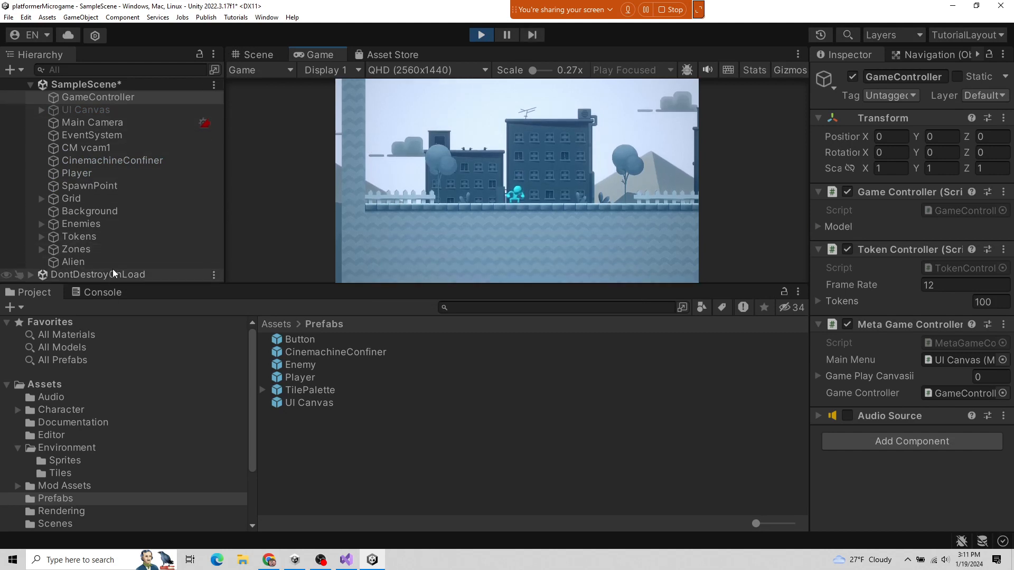
pyautogui.click(31, 276)
pyautogui.click(85, 275)
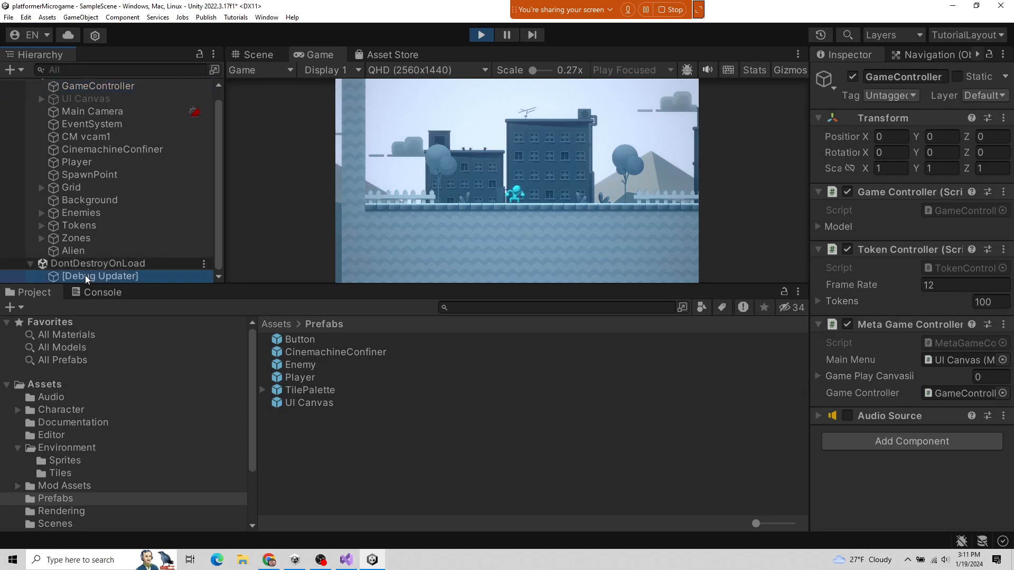
pyautogui.click(30, 263)
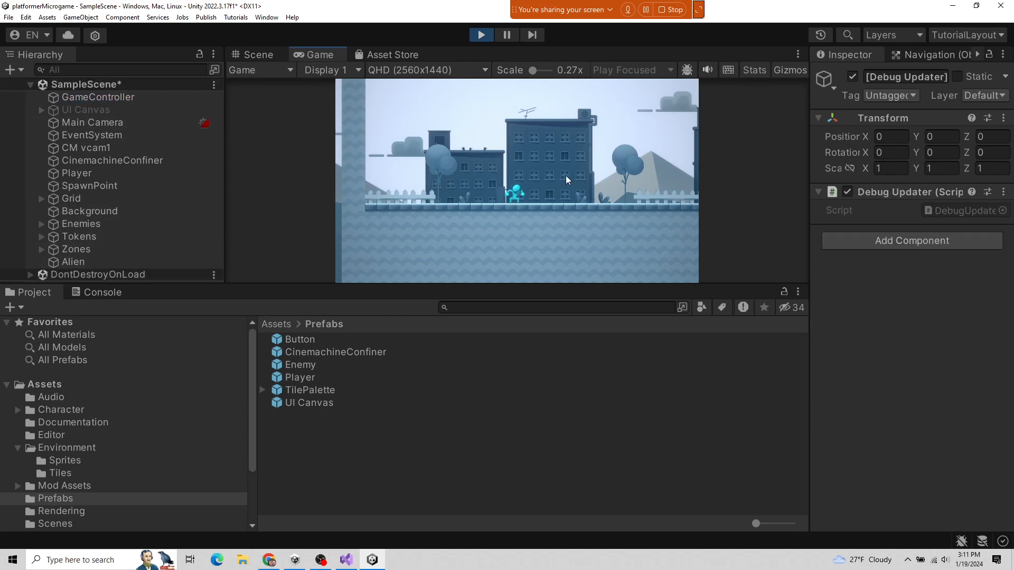
# - Move the player character back and forth in the running game to test its controls
pyautogui.press('d')
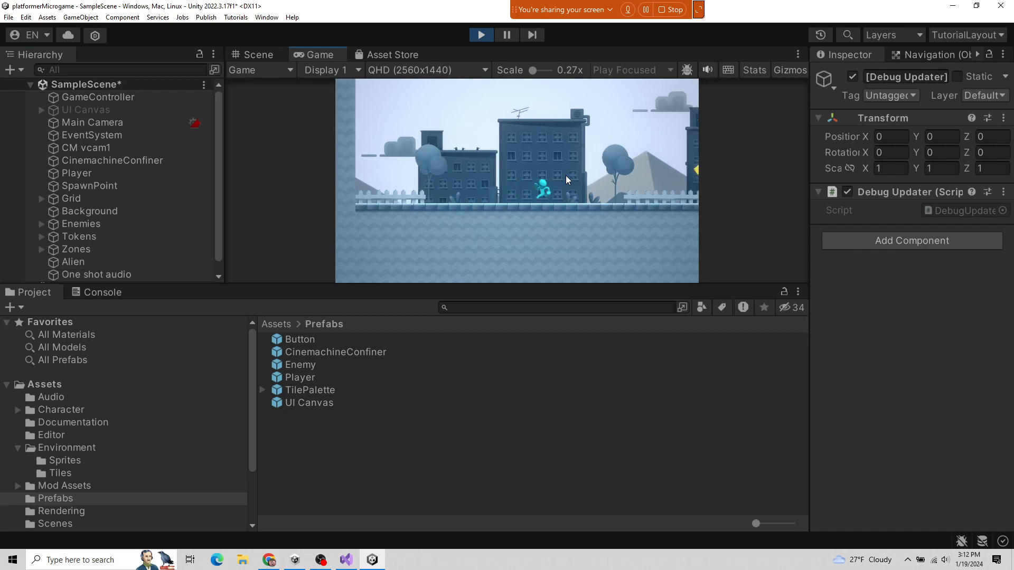
pyautogui.press('a')
pyautogui.press('d')
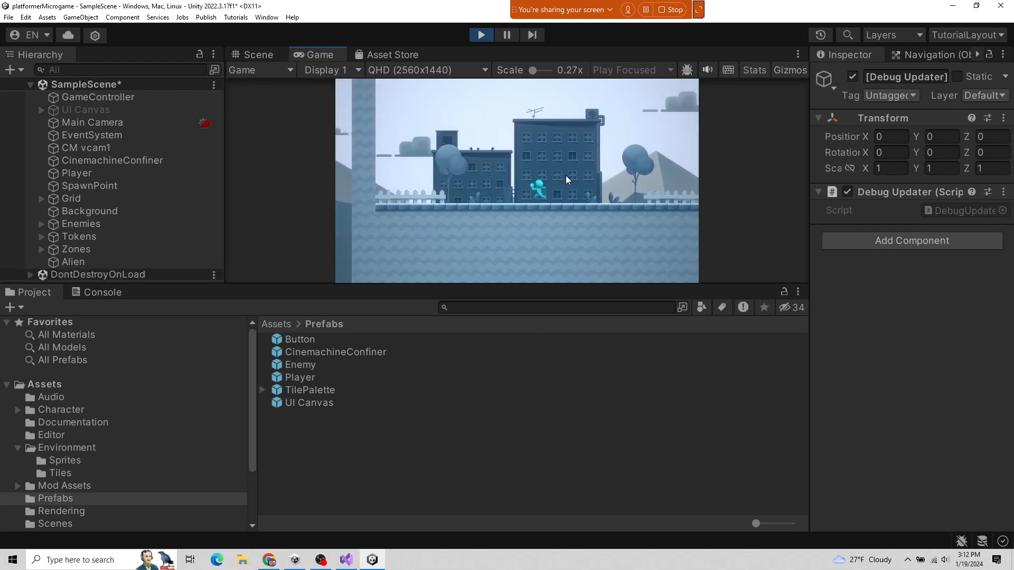
pyautogui.press('a')
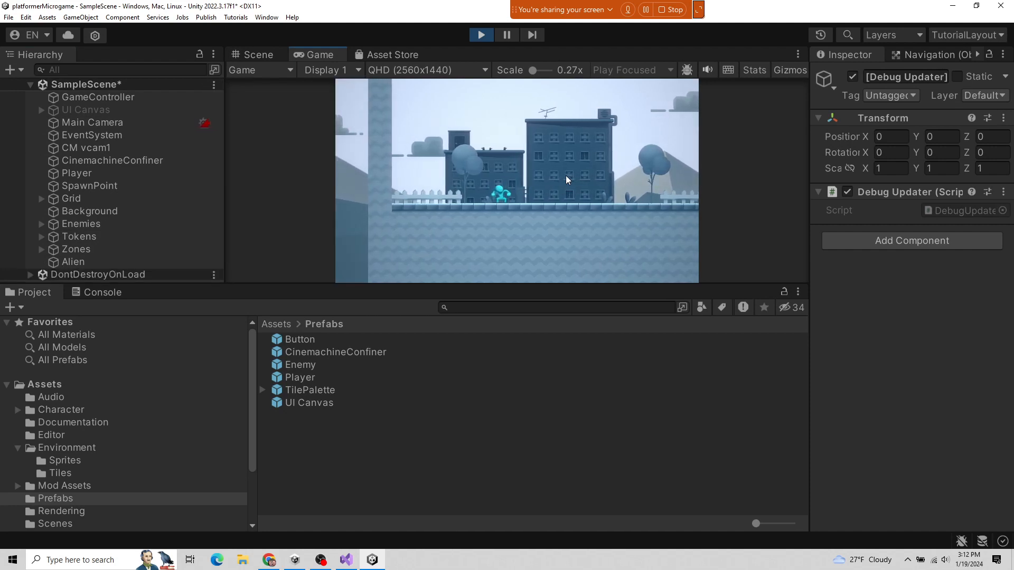
# - Open the in-game pause menu with UI Canvas selected in the hierarchy, and enlarge the Game view
pyautogui.press('Escape')
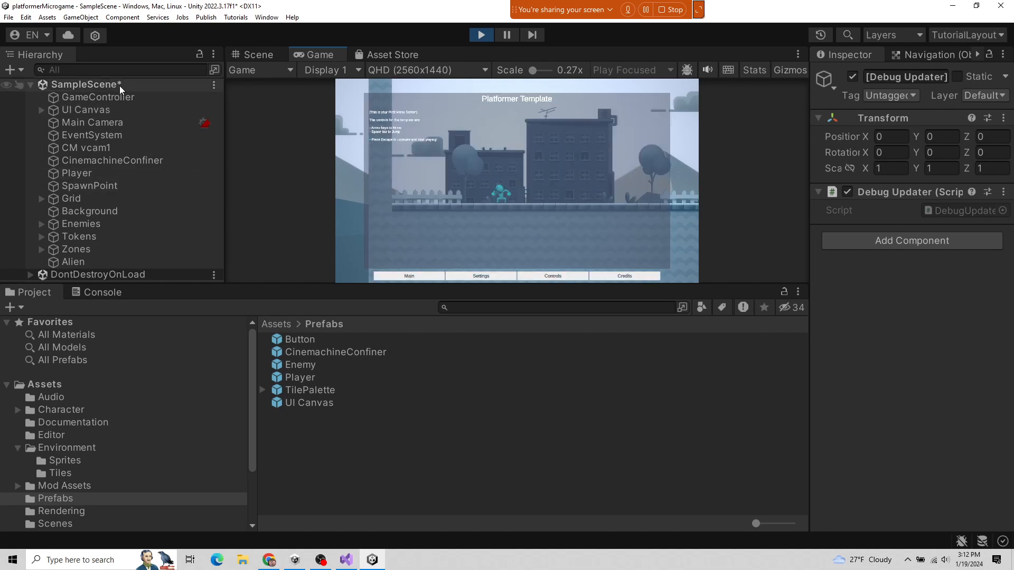
pyautogui.click(99, 112)
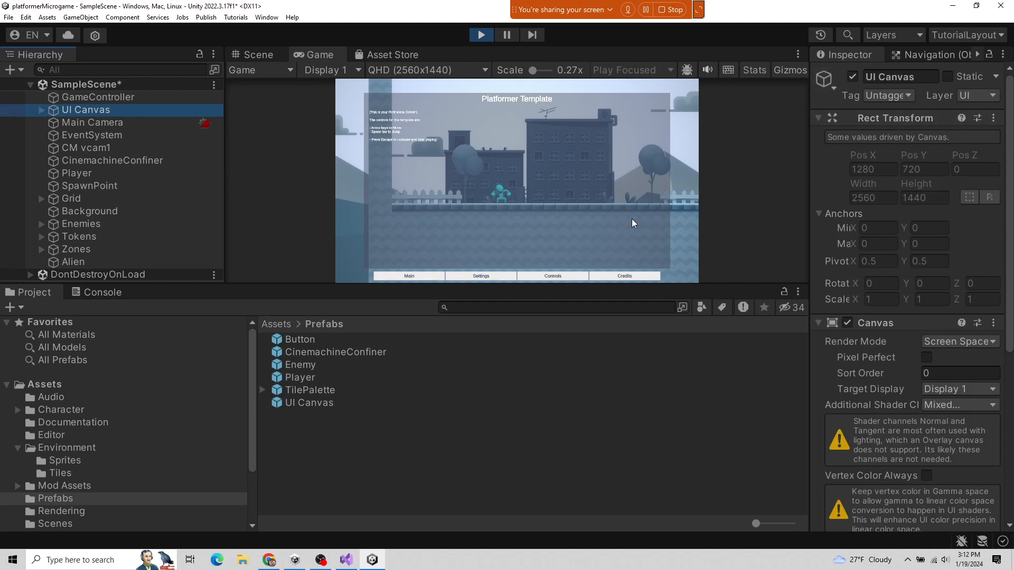
pyautogui.click(641, 201)
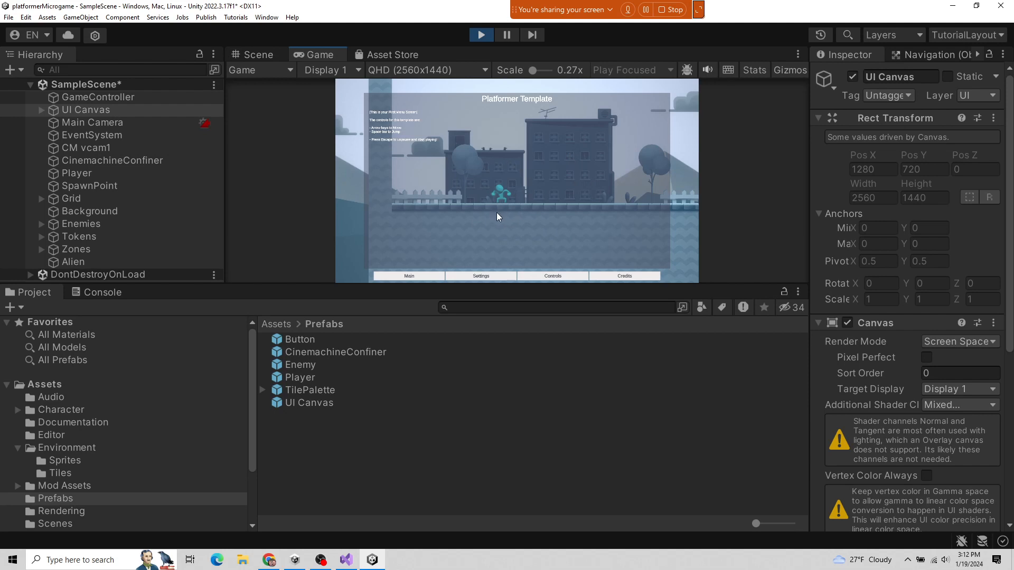
pyautogui.moveTo(455, 286); pyautogui.dragTo(455, 430)
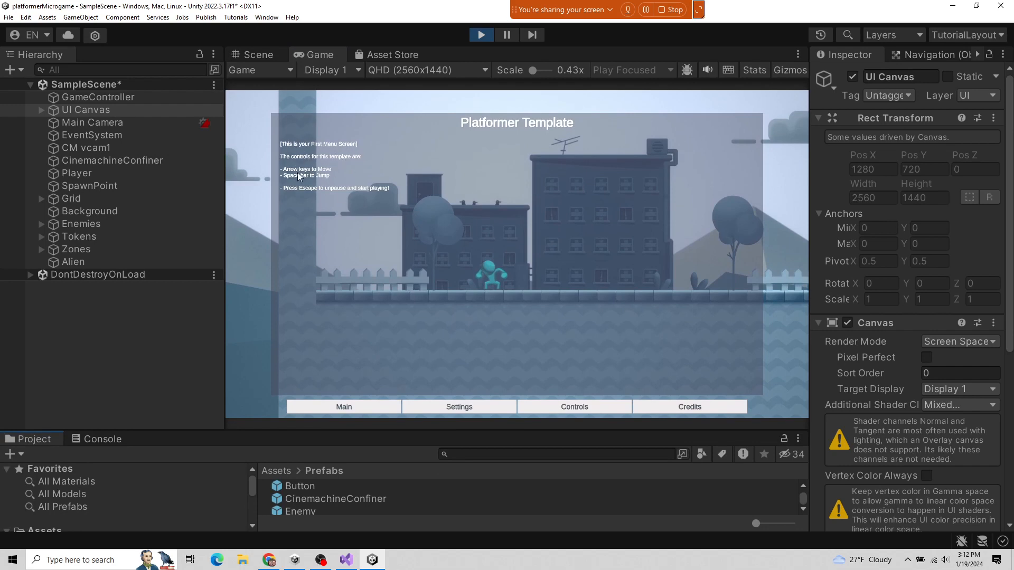
# - View the pause menu's Settings, Main, Controls and Credits pages and read their placeholder text
pyautogui.click(476, 407)
pyautogui.click(938, 74)
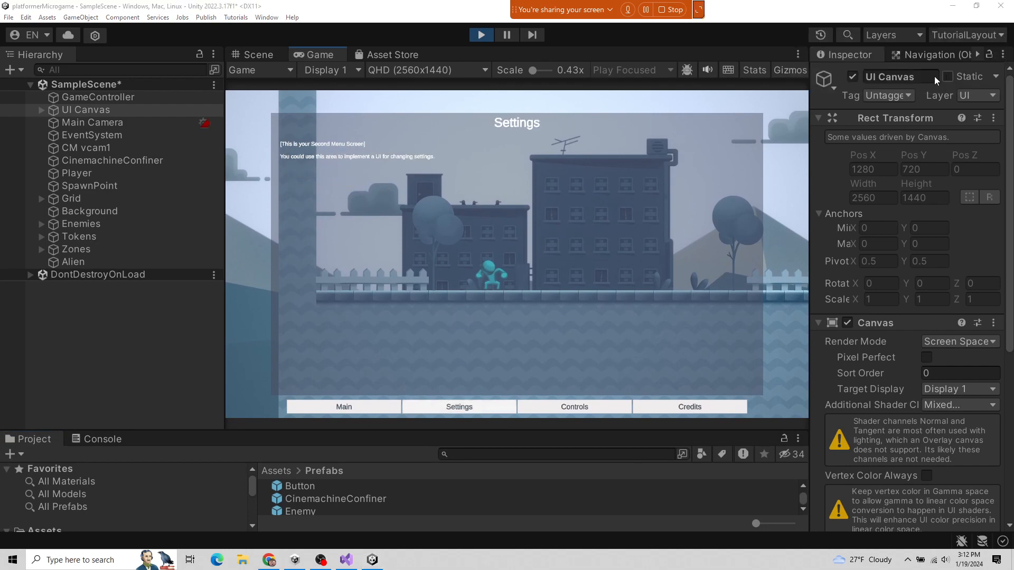
pyautogui.click(349, 406)
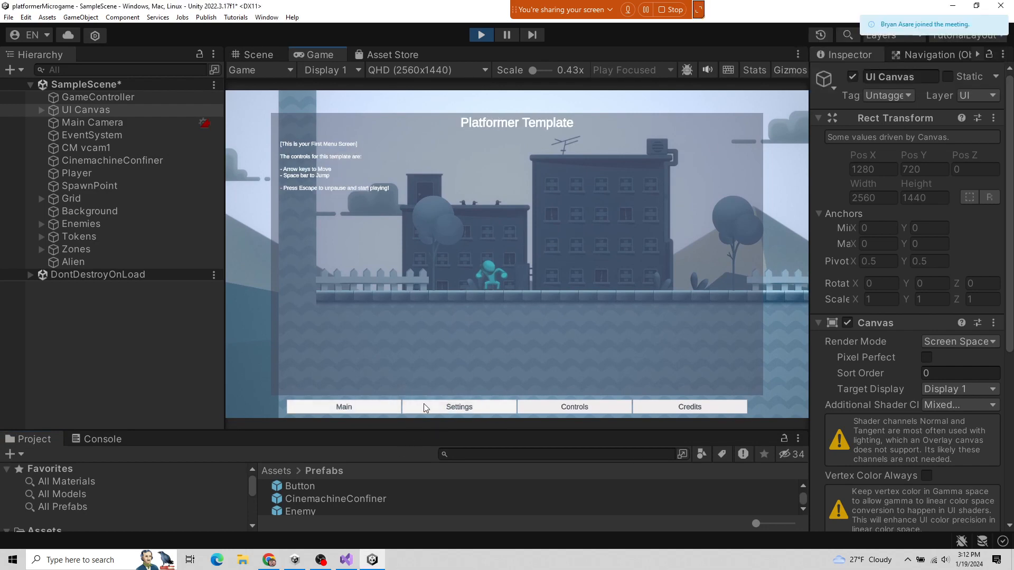
pyautogui.click(467, 411)
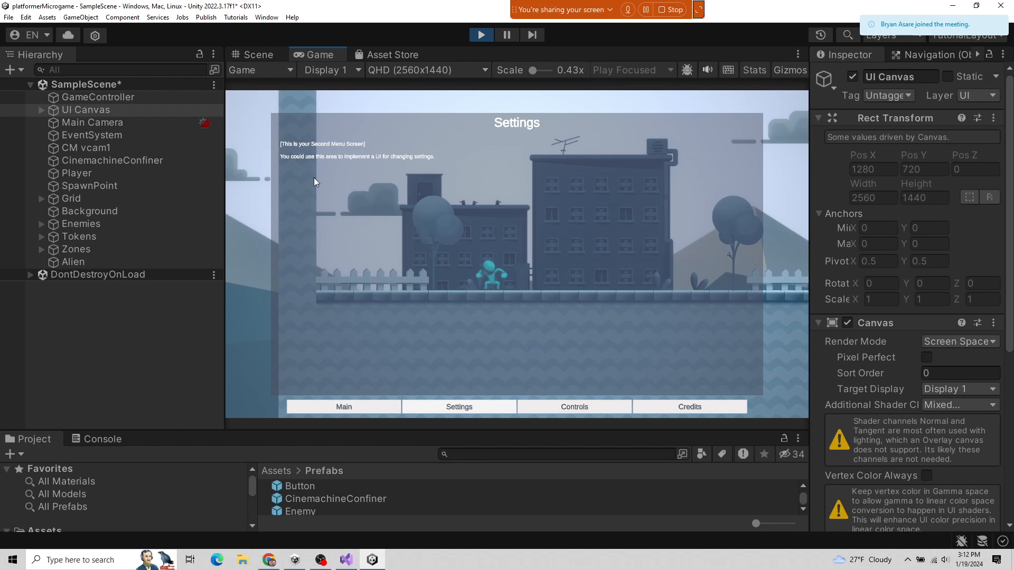
pyautogui.click(551, 407)
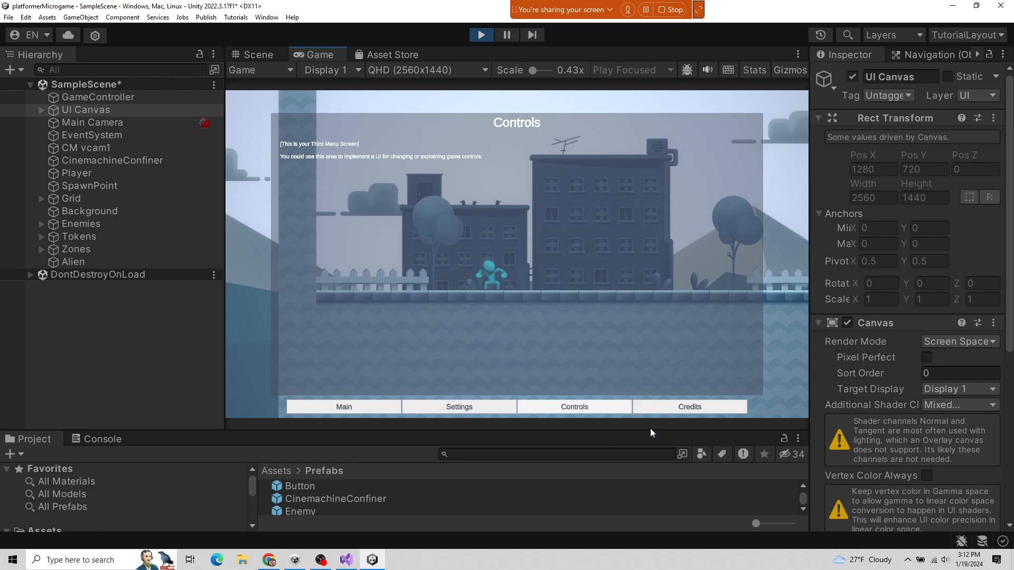
pyautogui.click(670, 410)
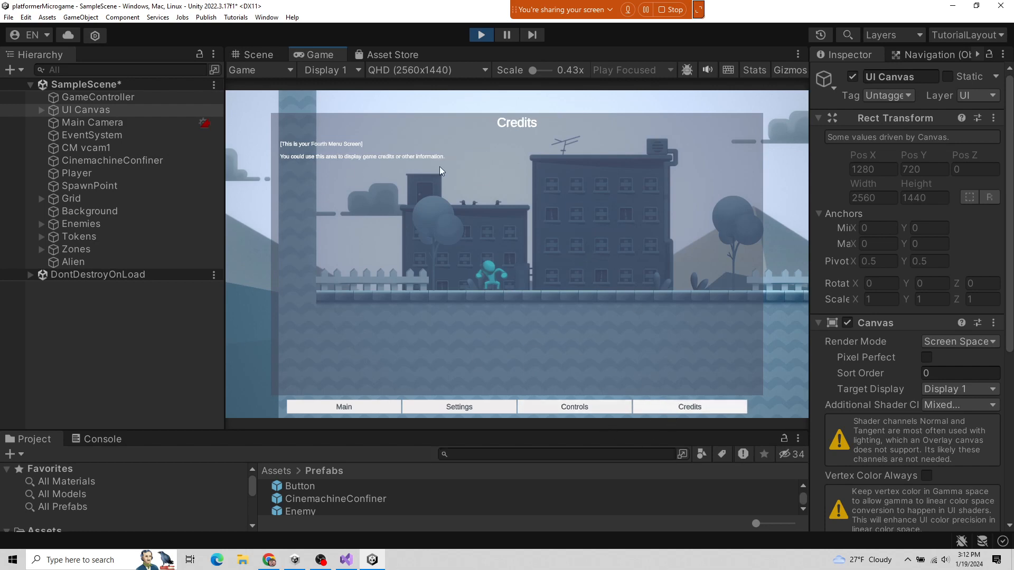
# - Switch repeatedly among the Main, Settings, Controls and Credits pages to demonstrate the pause menu's navigation, finishing on Credits
pyautogui.click(478, 402)
pyautogui.click(571, 410)
pyautogui.click(475, 407)
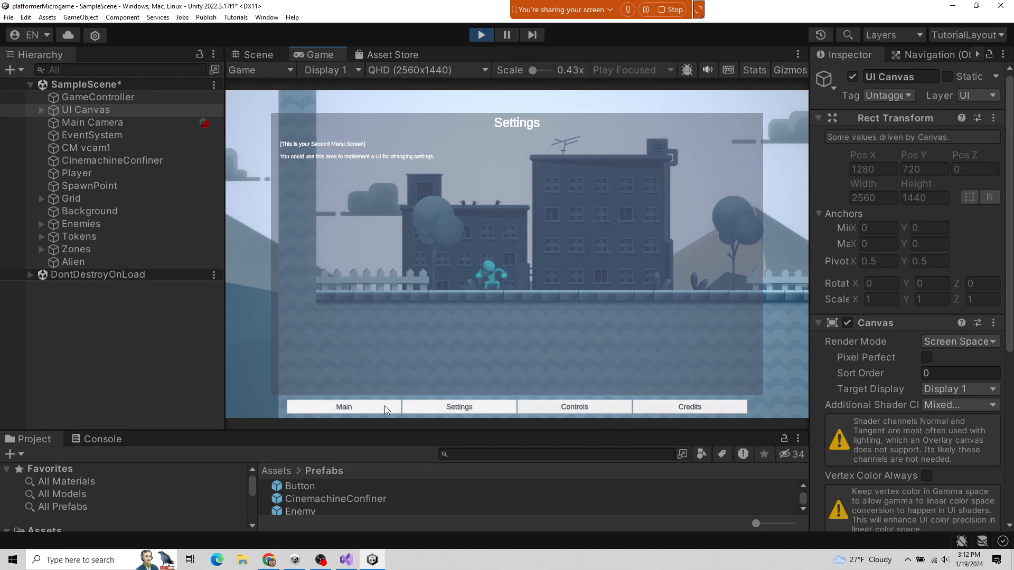
pyautogui.click(380, 408)
pyautogui.click(450, 405)
pyautogui.click(561, 410)
pyautogui.click(664, 413)
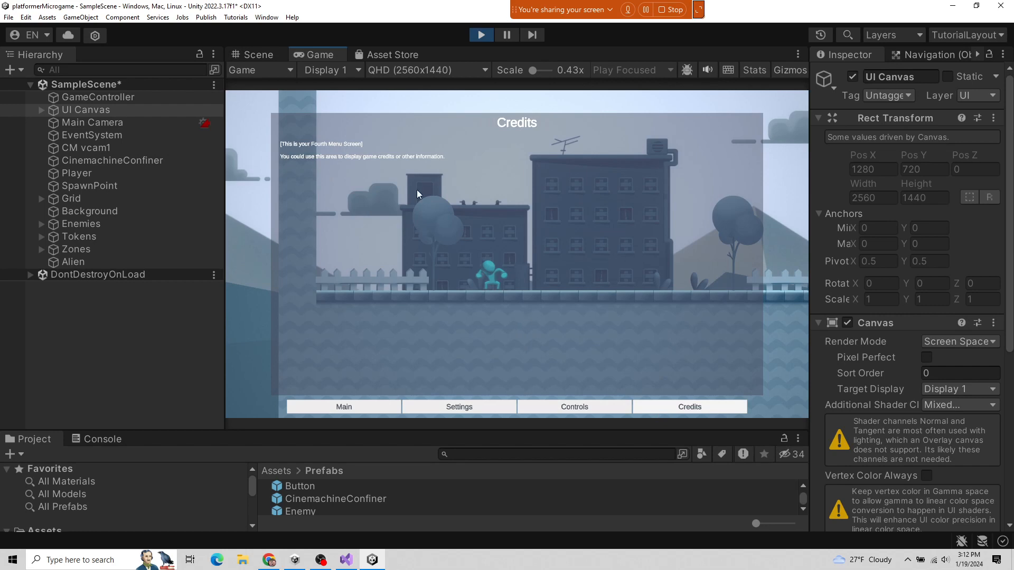
pyautogui.click(452, 408)
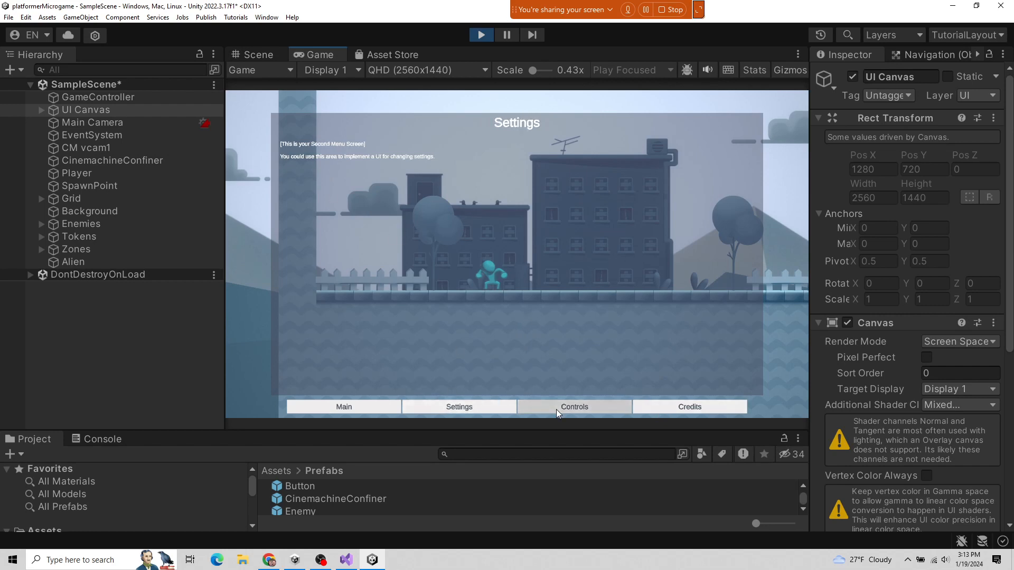
pyautogui.click(556, 410)
pyautogui.click(383, 409)
pyautogui.click(467, 409)
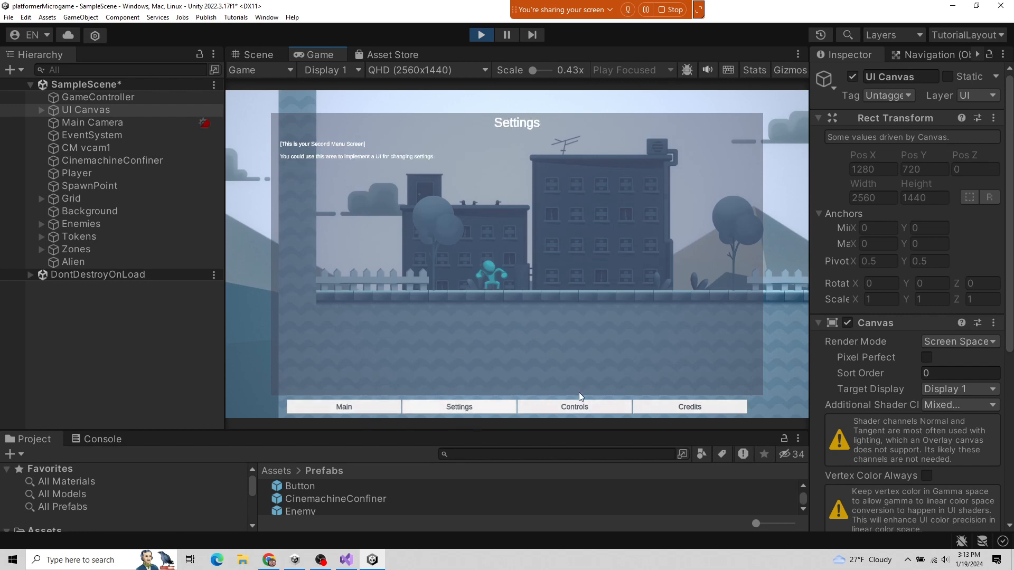
pyautogui.click(708, 404)
pyautogui.click(363, 405)
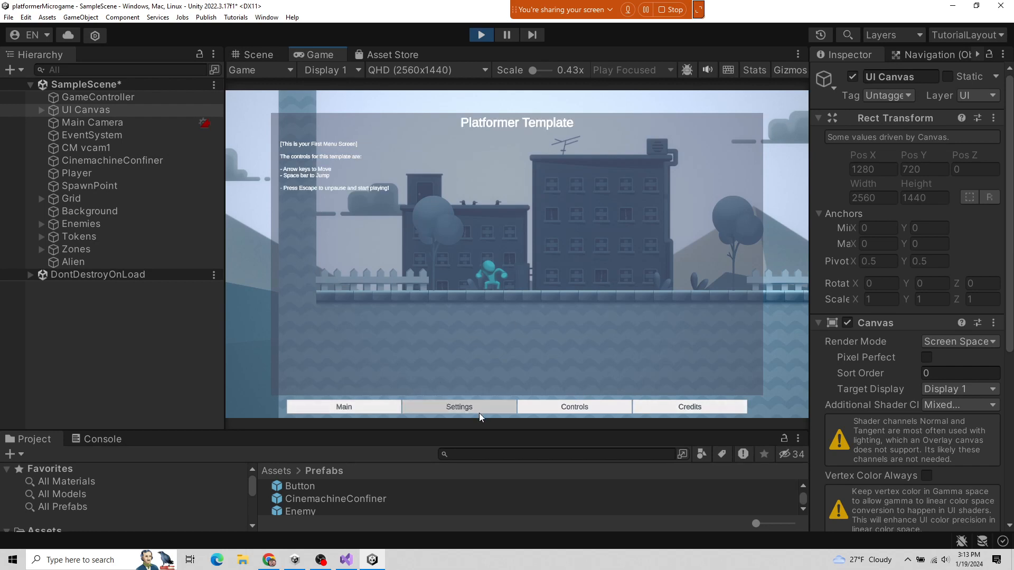
pyautogui.click(479, 411)
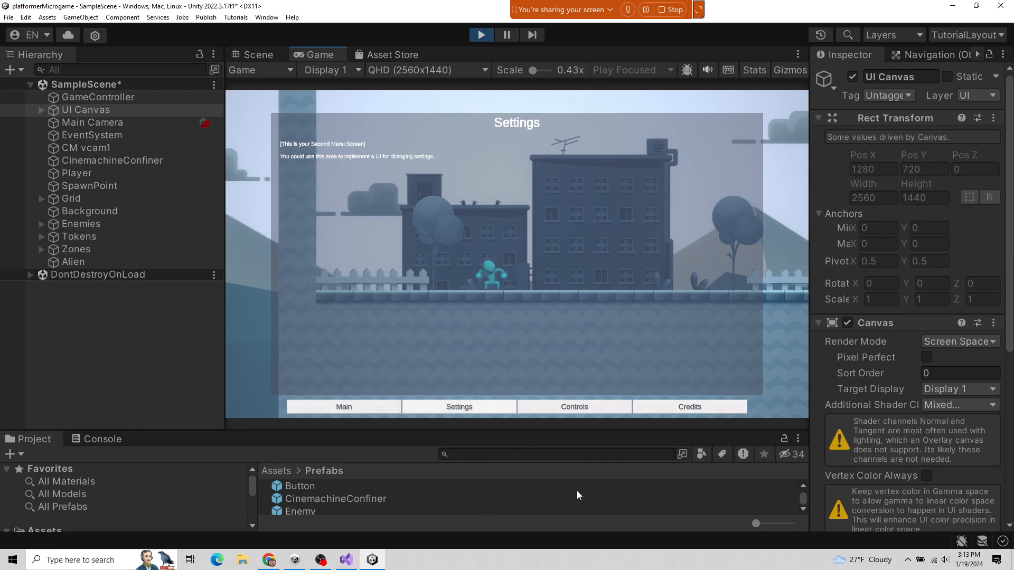
pyautogui.click(578, 407)
pyautogui.click(690, 409)
# - Expand UI Canvas in the hierarchy and cycle through the menu pages to examine which child panel each one activates
pyautogui.click(42, 111)
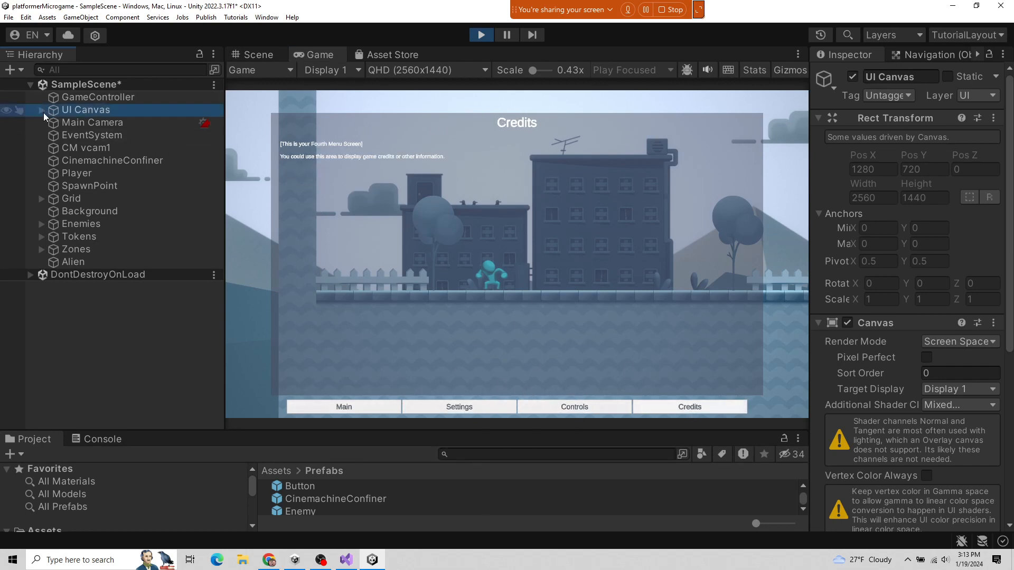
pyautogui.click(356, 406)
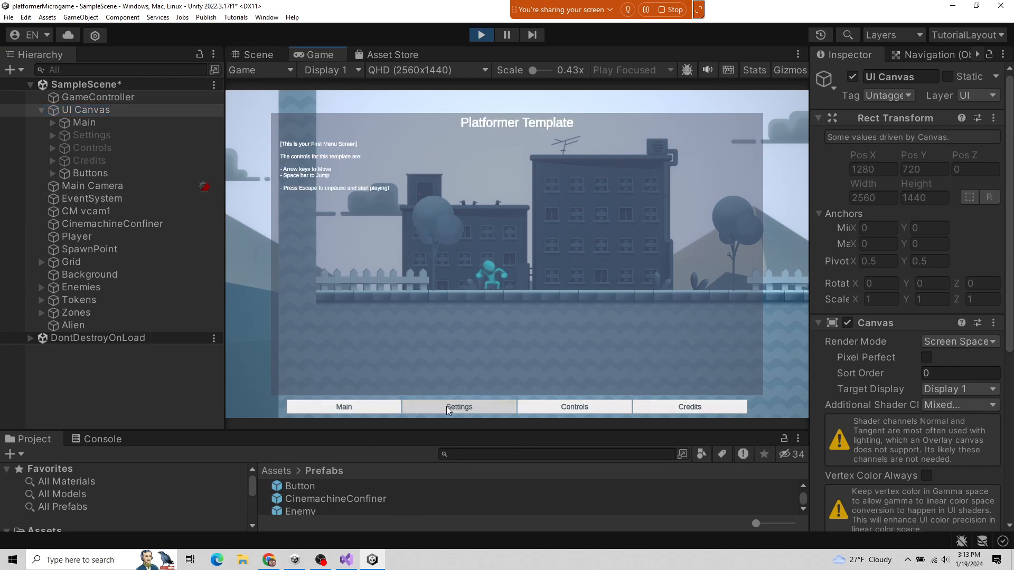
pyautogui.click(449, 407)
pyautogui.click(560, 407)
pyautogui.click(693, 407)
pyautogui.click(591, 406)
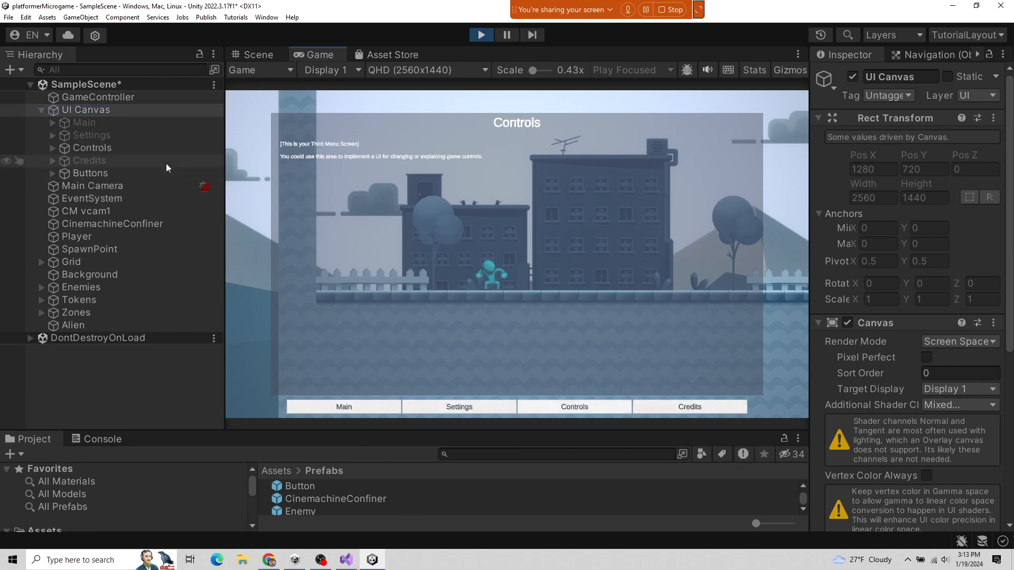
pyautogui.click(449, 406)
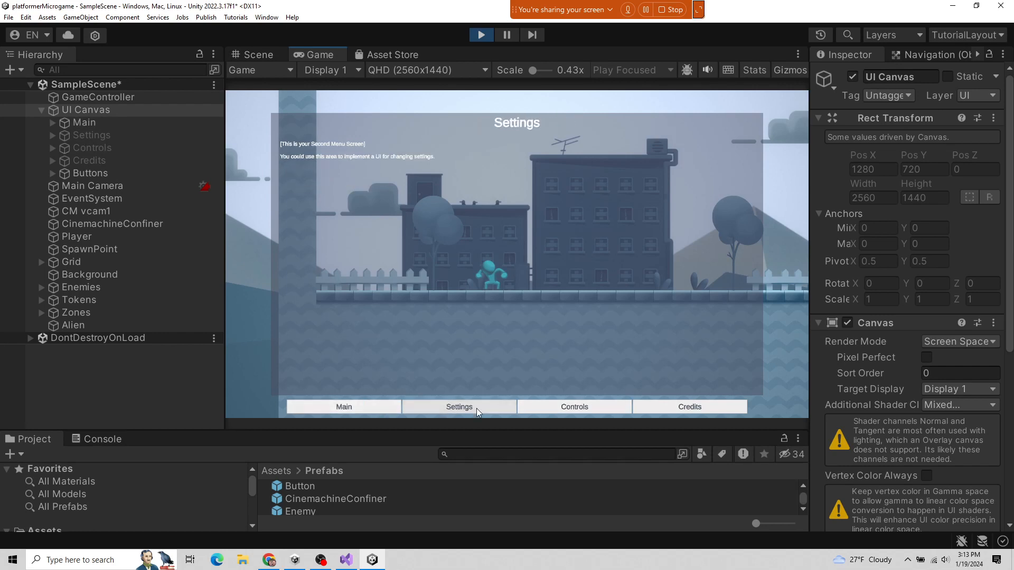
pyautogui.click(575, 407)
pyautogui.click(689, 405)
pyautogui.click(606, 405)
pyautogui.click(471, 406)
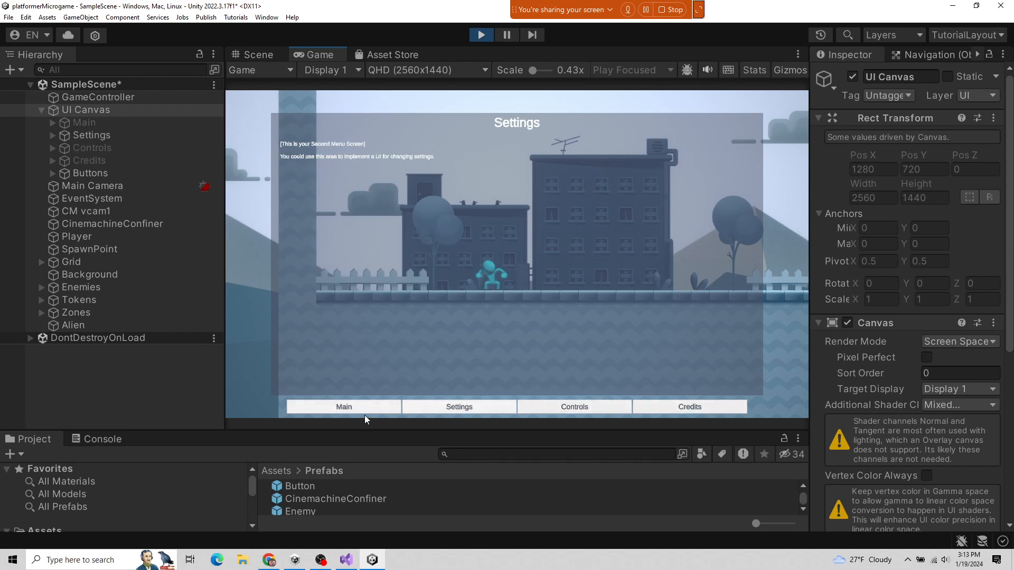
pyautogui.click(575, 405)
pyautogui.click(685, 408)
pyautogui.click(596, 406)
pyautogui.click(443, 406)
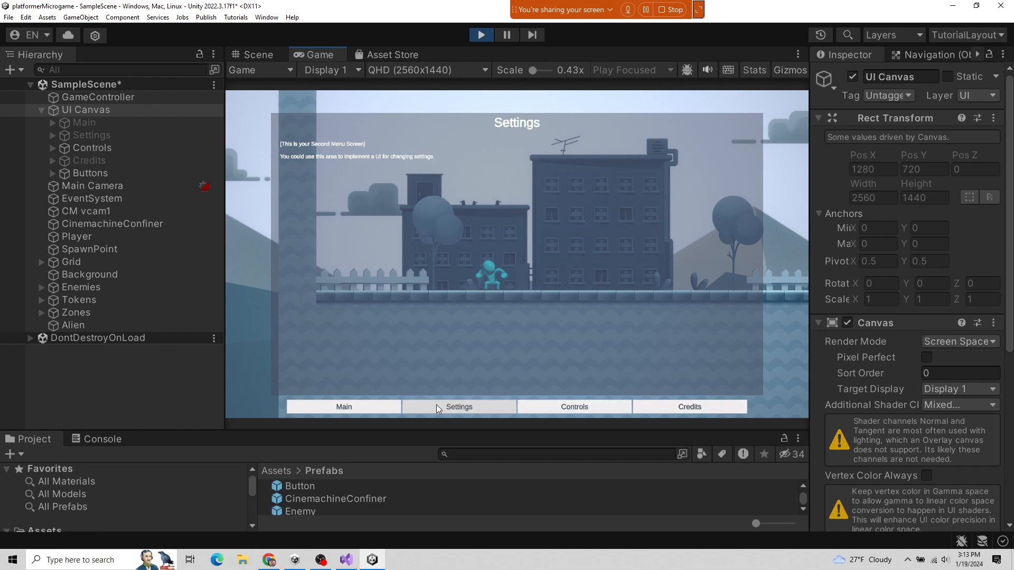
pyautogui.click(342, 408)
pyautogui.click(464, 405)
pyautogui.click(562, 410)
pyautogui.click(664, 410)
pyautogui.click(598, 412)
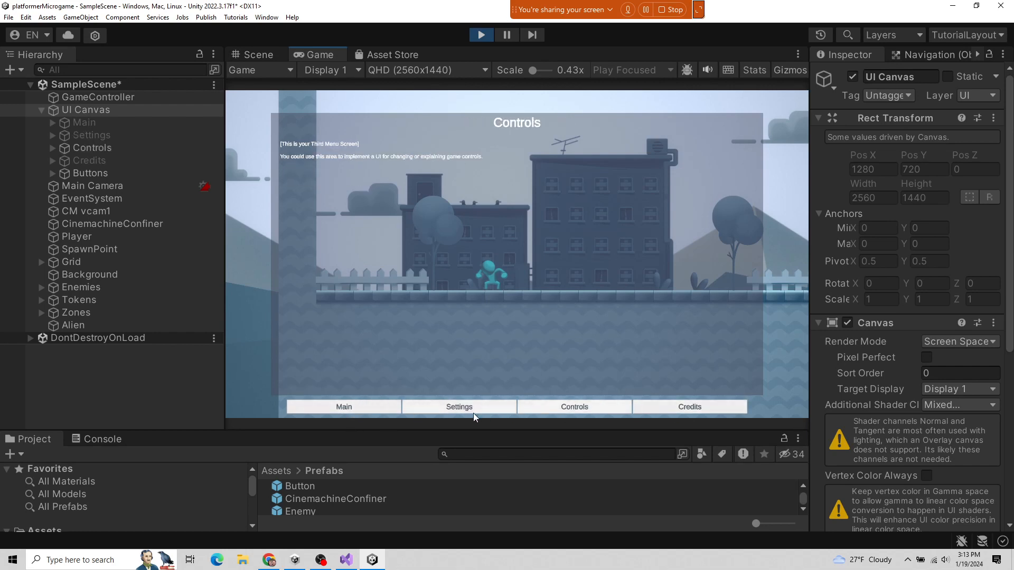
# - Cycle through the pause menu's pages again, finishing on Settings, to compare them with UI Canvas's child panels
pyautogui.click(435, 409)
pyautogui.click(353, 407)
pyautogui.click(465, 407)
pyautogui.click(615, 410)
pyautogui.click(681, 408)
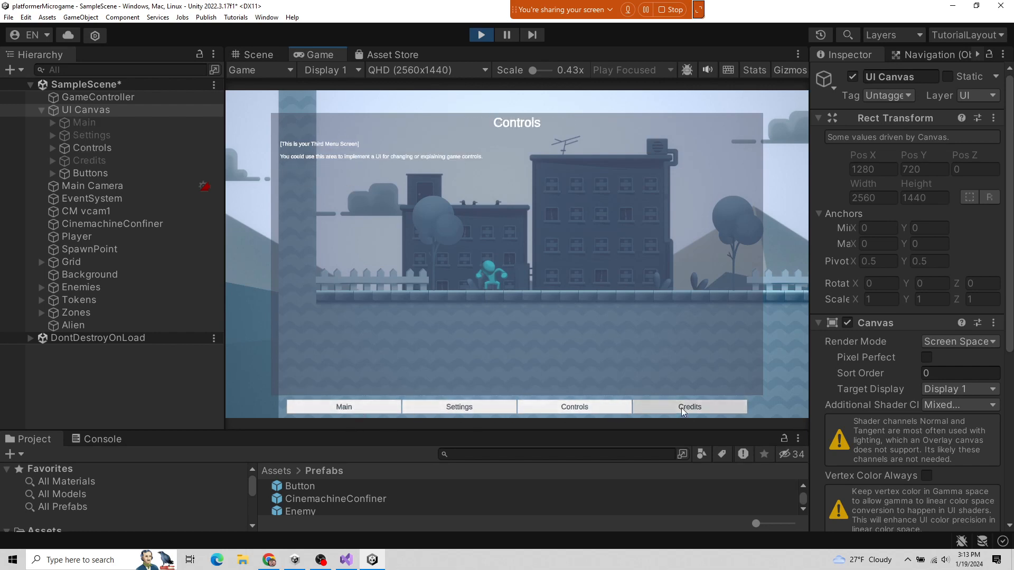
pyautogui.click(581, 406)
pyautogui.click(467, 406)
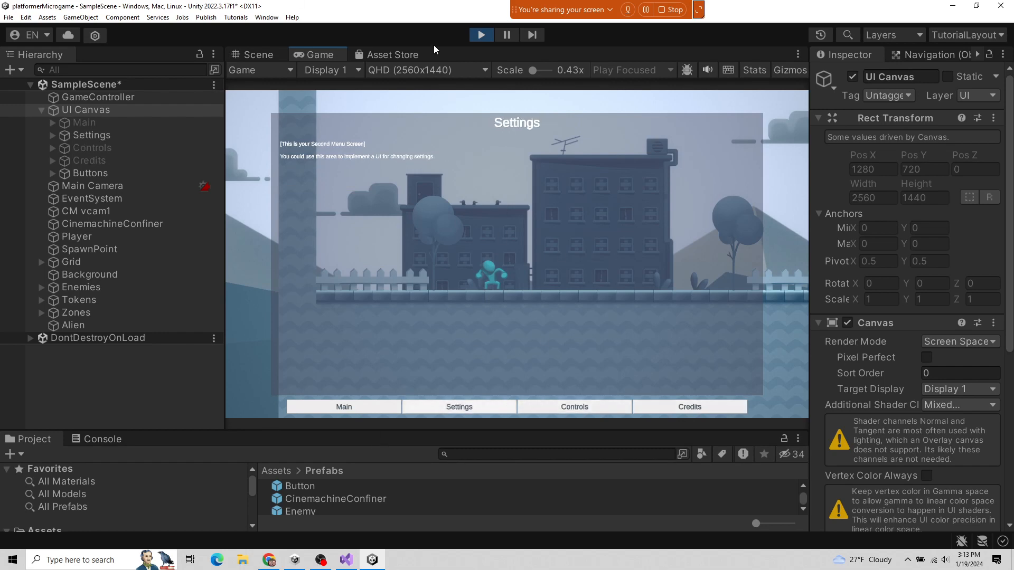
# - Close the pause menu and make the player jump and run through the level
pyautogui.press('Escape')
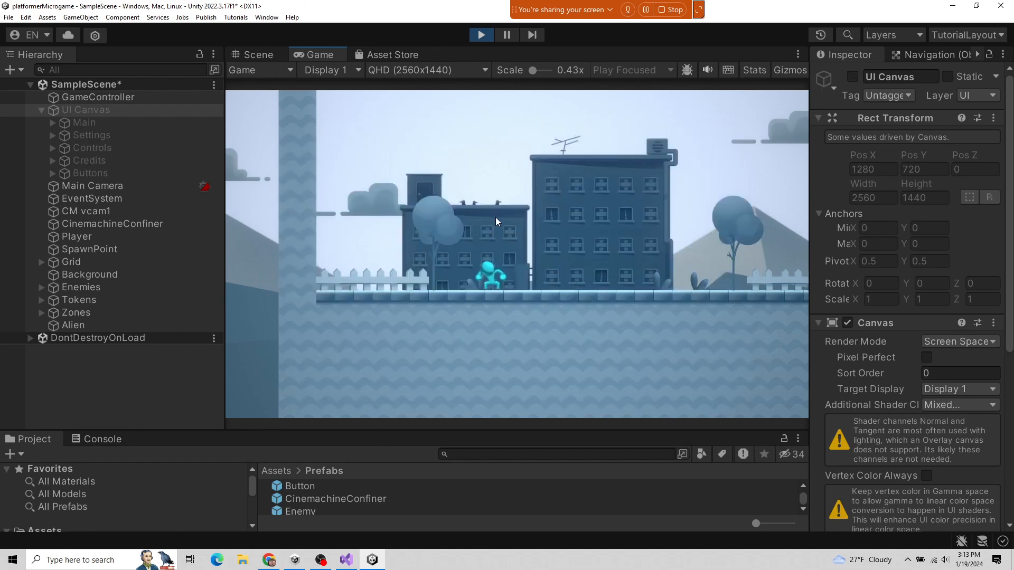
pyautogui.press('space')
pyautogui.press('Right')
pyautogui.press('Left')
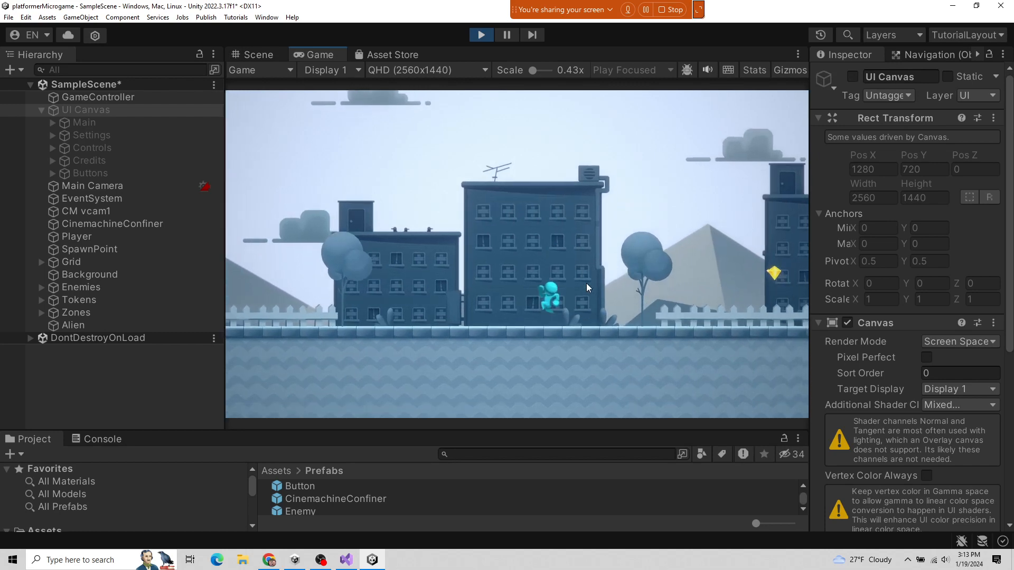
# - Exit Play mode, enlarge the Project window and collapse UI Canvas in the hierarchy
pyautogui.click(475, 35)
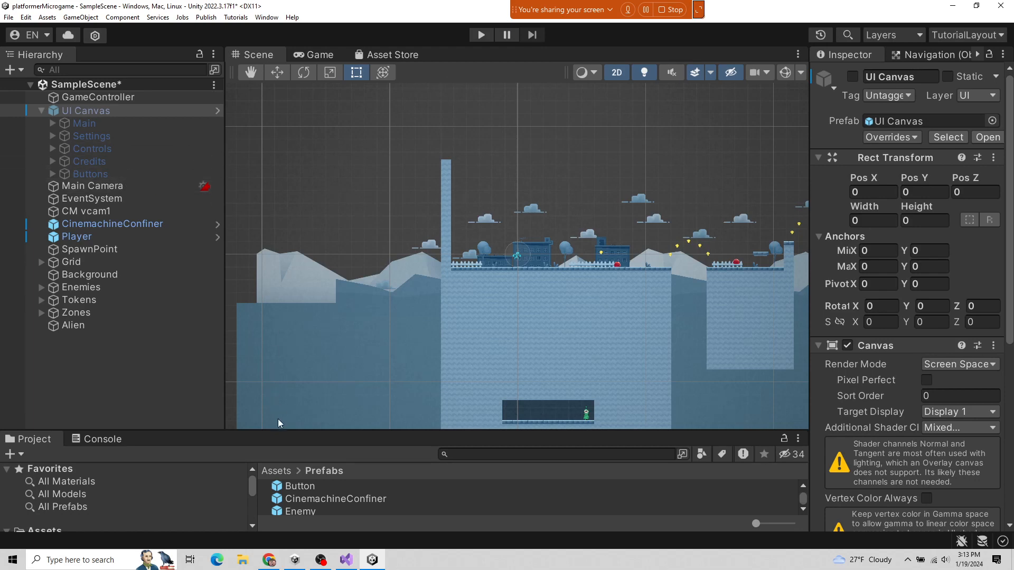
pyautogui.moveTo(281, 429); pyautogui.dragTo(292, 313)
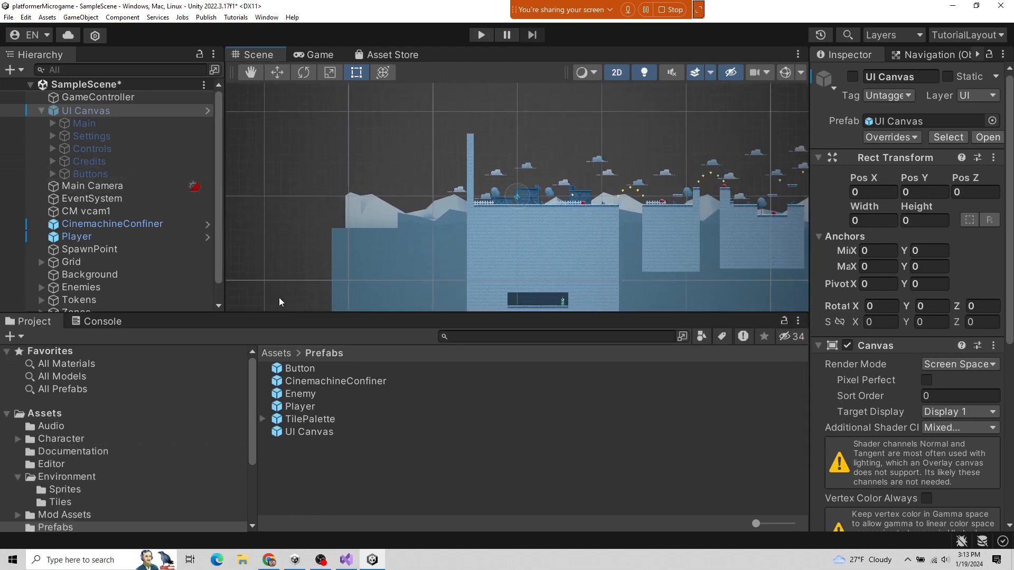
pyautogui.click(41, 111)
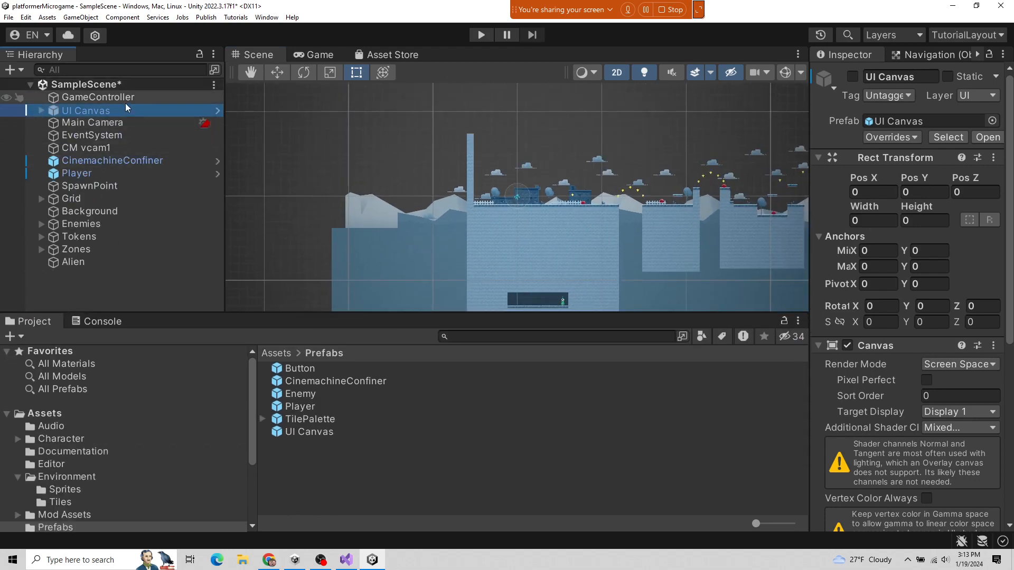
# - Select Main Camera, survey the whole level in the Scene view, and compare it with the camera's Game view
pyautogui.click(114, 123)
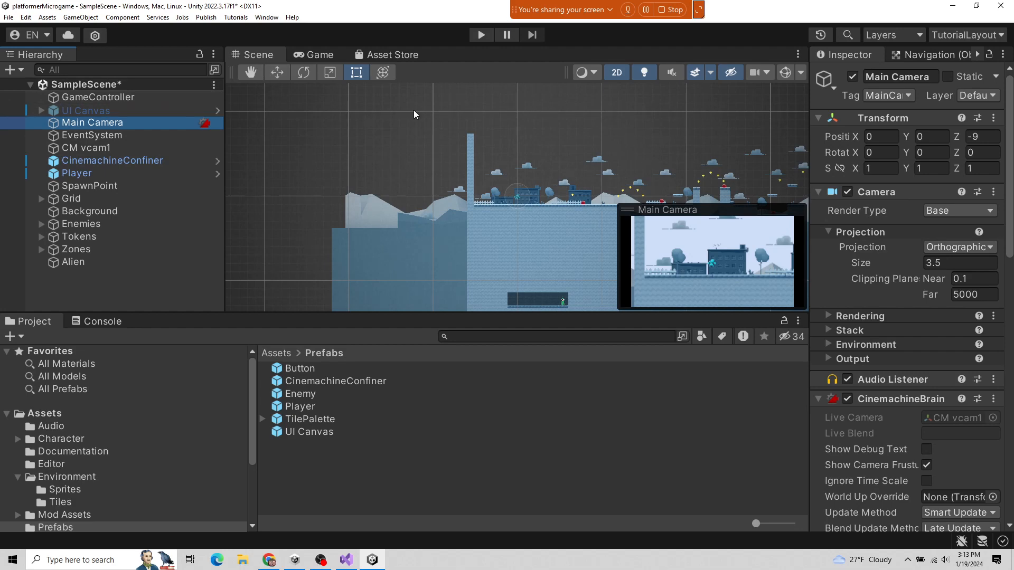
pyautogui.scroll(-6, 521, 163)
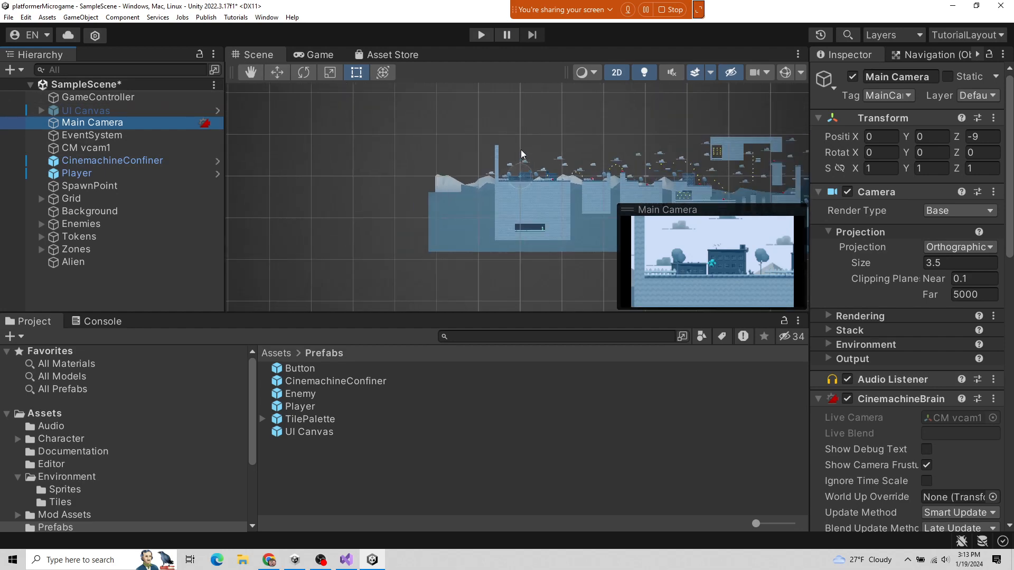
pyautogui.scroll(-5, 522, 163)
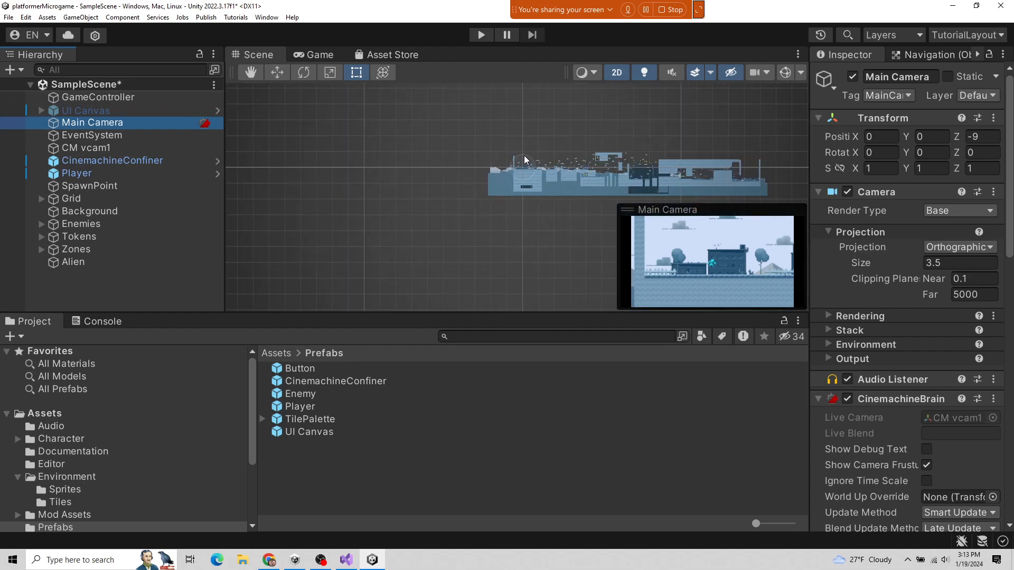
pyautogui.moveTo(565, 154); pyautogui.dragTo(432, 162, button='middle')
pyautogui.scroll(8, 475, 153)
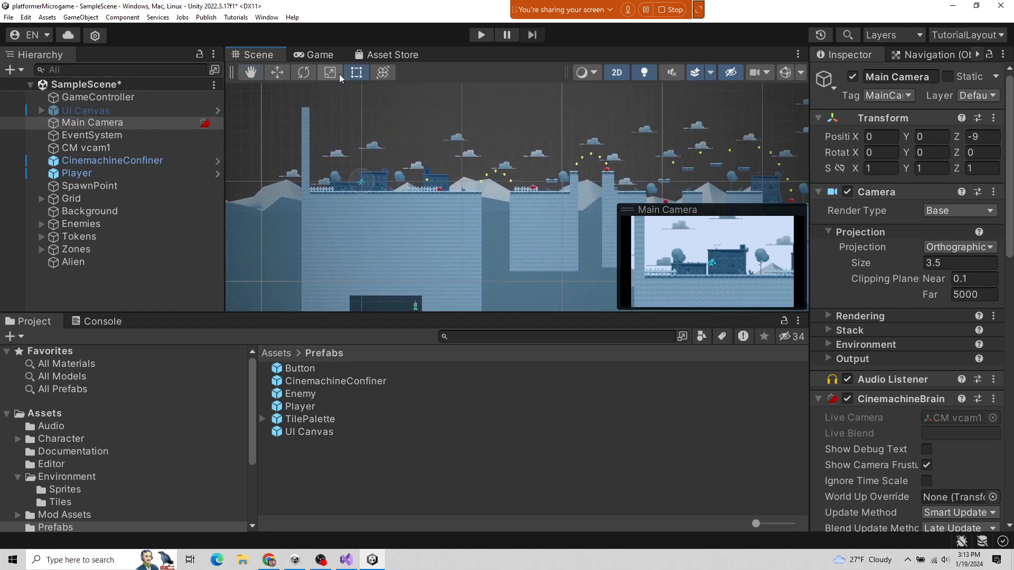
pyautogui.click(321, 55)
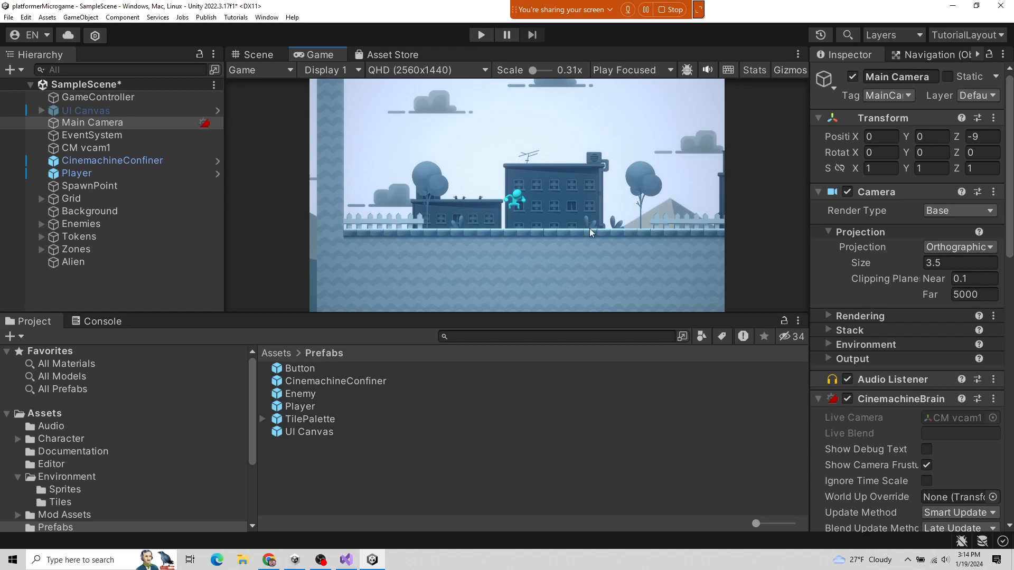
pyautogui.click(259, 55)
# - Compare UI Canvas with Main Camera, checking the camera's preview against the Game view and the player's starting area
pyautogui.click(84, 110)
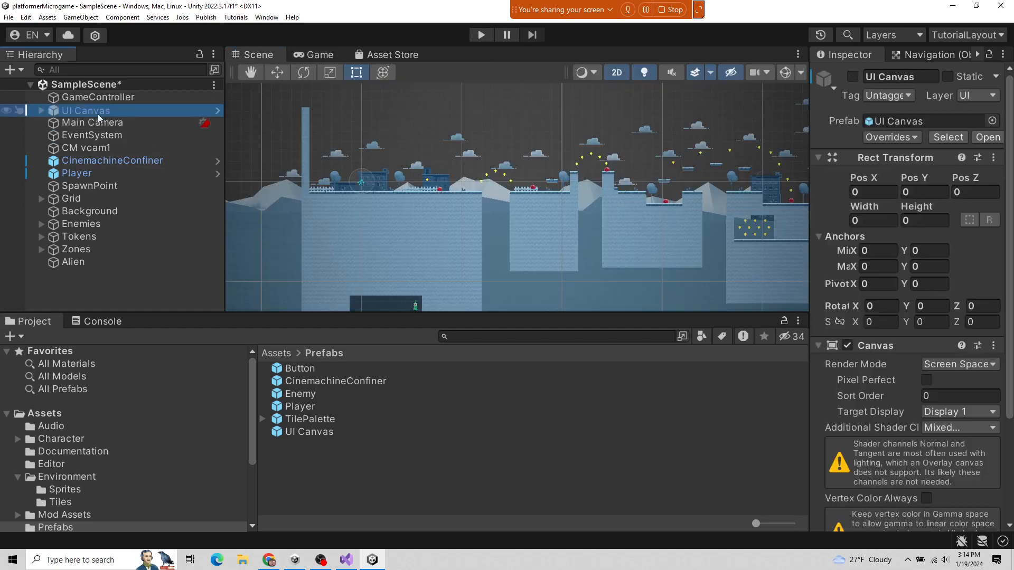
pyautogui.click(113, 122)
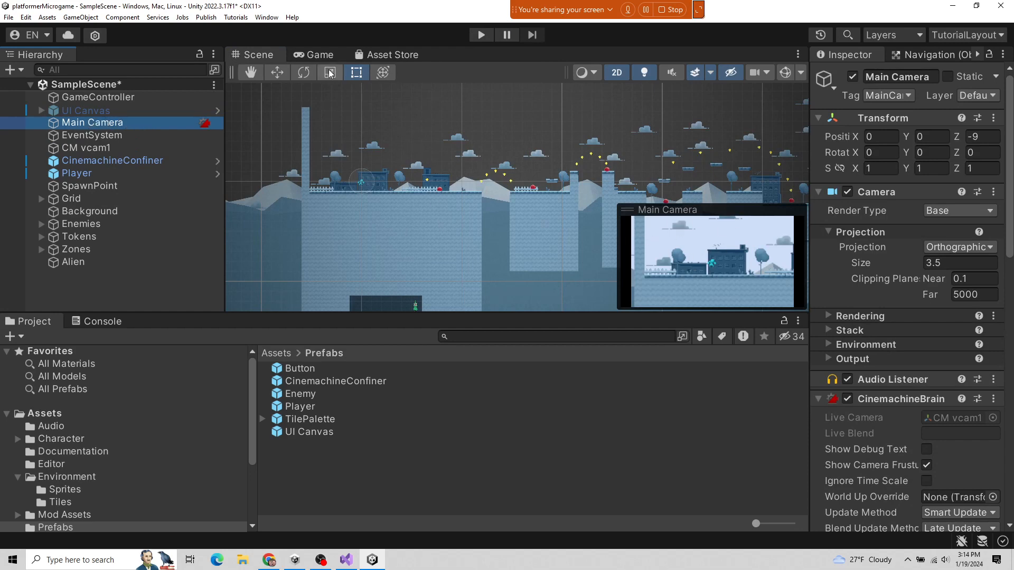
pyautogui.click(317, 55)
pyautogui.click(256, 55)
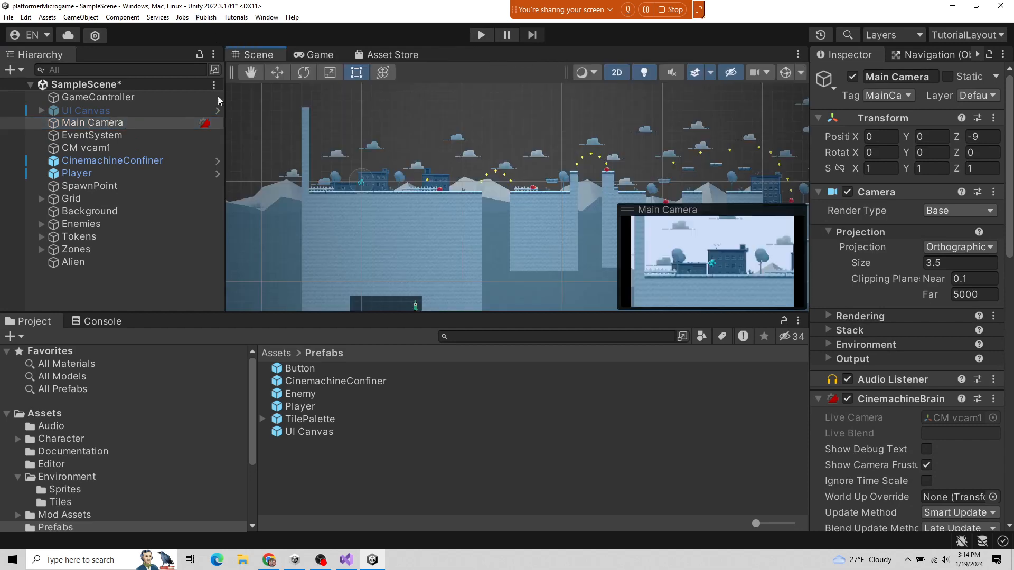
pyautogui.click(158, 122)
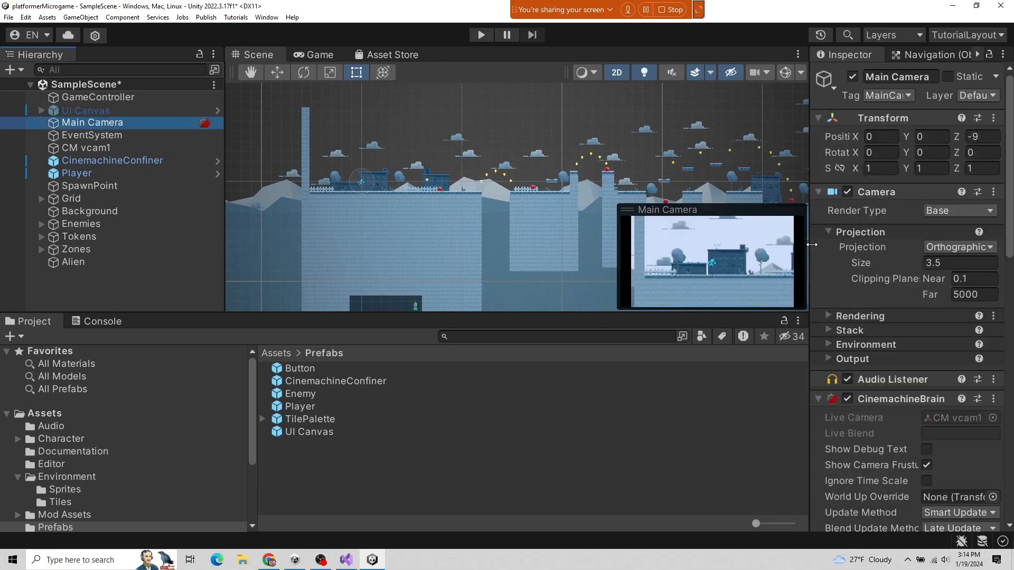
pyautogui.scroll(5, 364, 193)
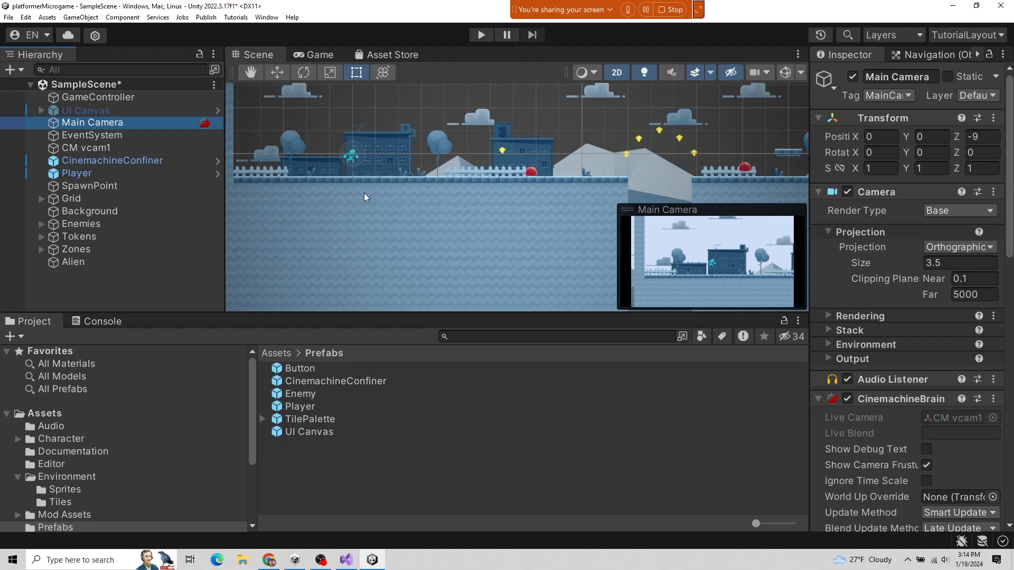
pyautogui.scroll(3, 307, 94)
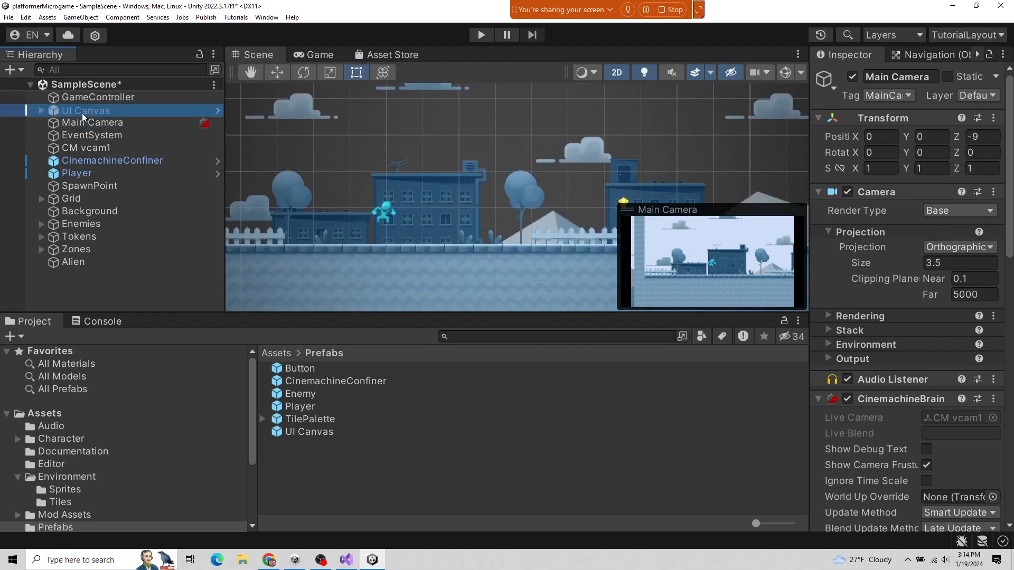
pyautogui.click(90, 135)
pyautogui.click(92, 122)
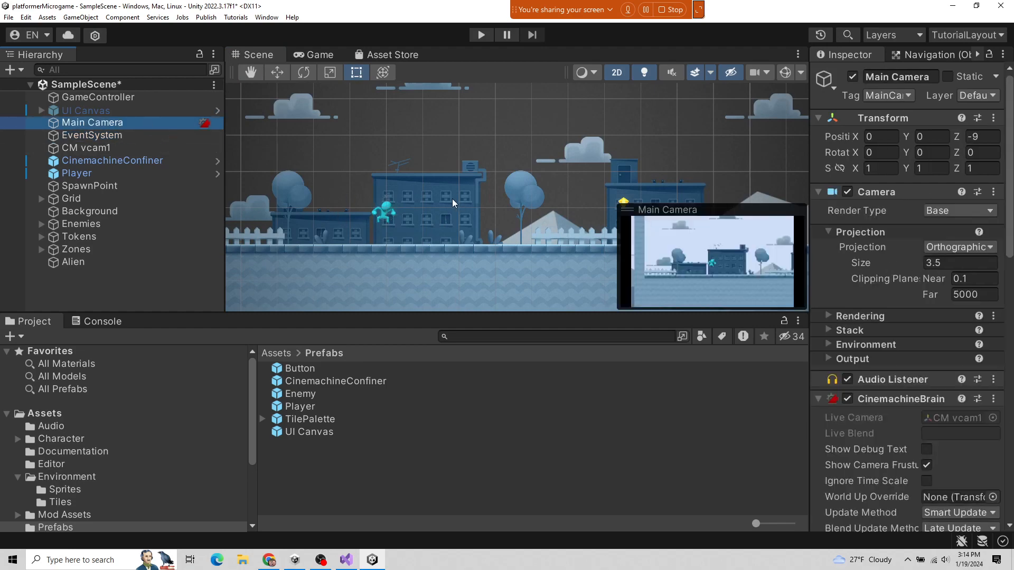
# - Activate the Move tool and switch the Scene view to 3D to see Main Camera and the level at an angle
pyautogui.press('w')
pyautogui.click(617, 73)
pyautogui.keyDown('alt'); pyautogui.moveTo(296, 285); pyautogui.dragTo(545, 203); pyautogui.keyUp('alt')
pyautogui.scroll(-5, 545, 203)
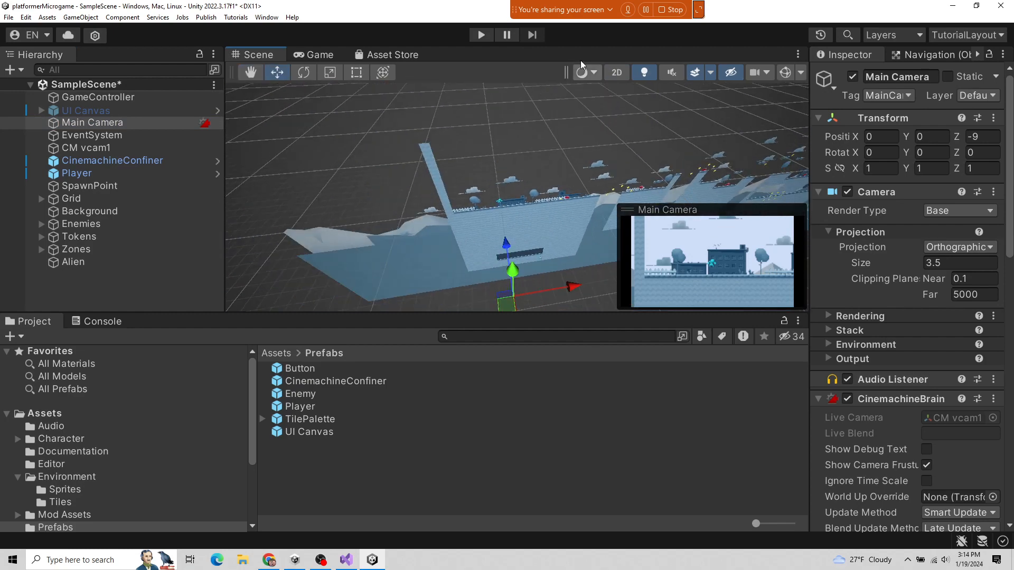
# - Toggle the Scene view repeatedly between 2D and 3D to compare both displays of the level, ending in 3D
pyautogui.click(619, 75)
pyautogui.click(619, 74)
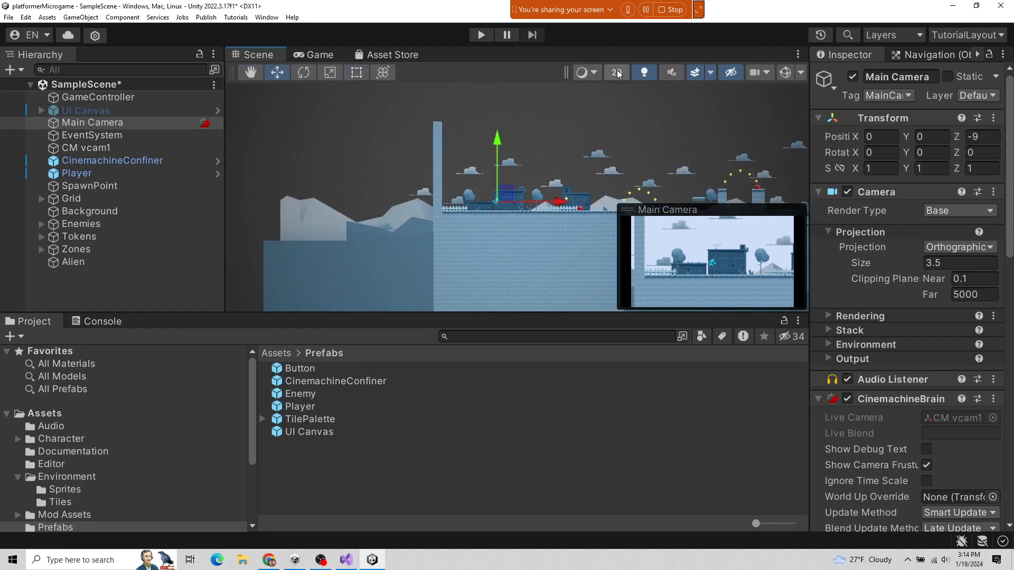
pyautogui.click(618, 75)
pyautogui.click(618, 74)
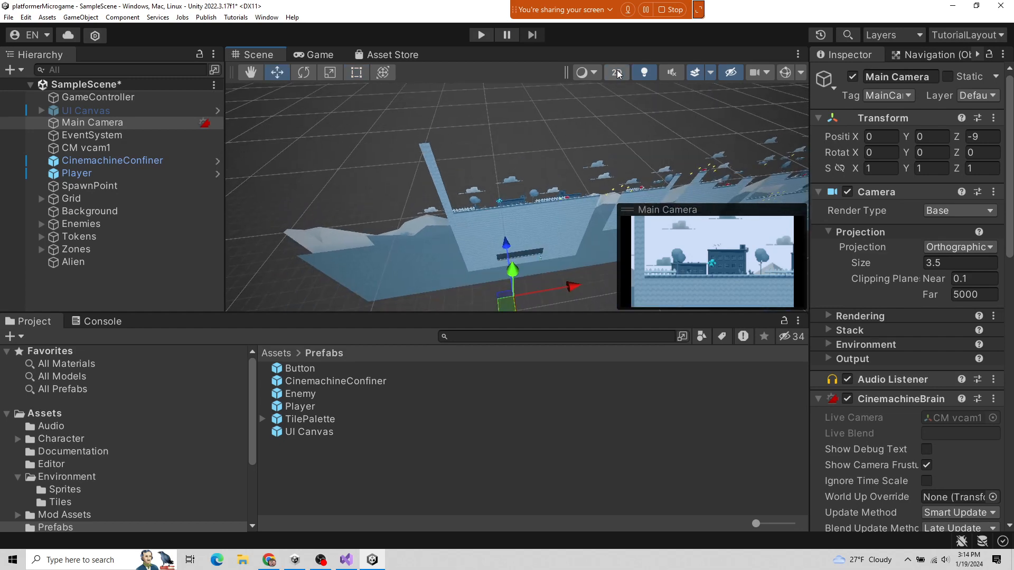
pyautogui.click(619, 74)
pyautogui.click(619, 74)
pyautogui.click(619, 74)
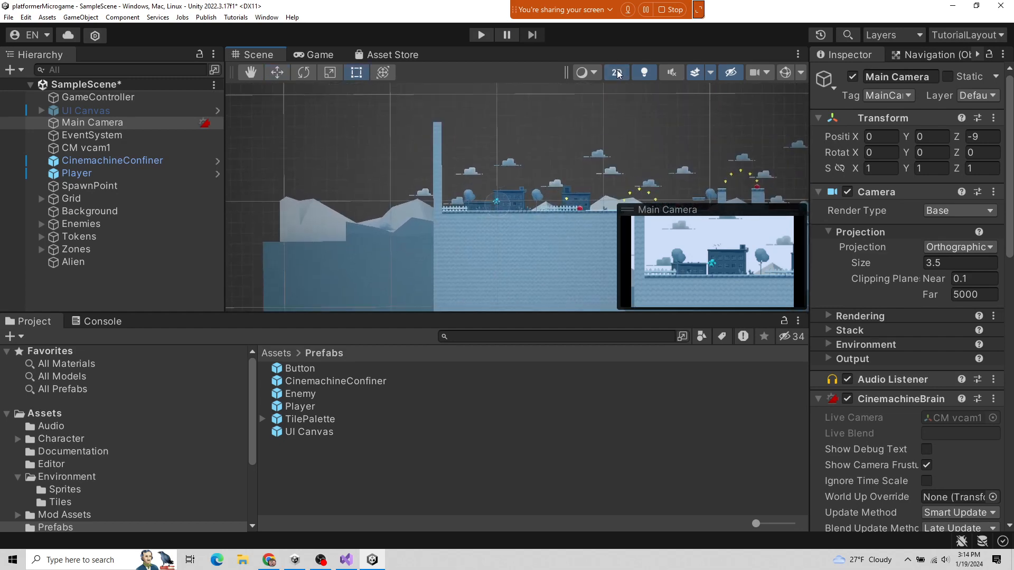
pyautogui.click(618, 75)
pyautogui.click(619, 75)
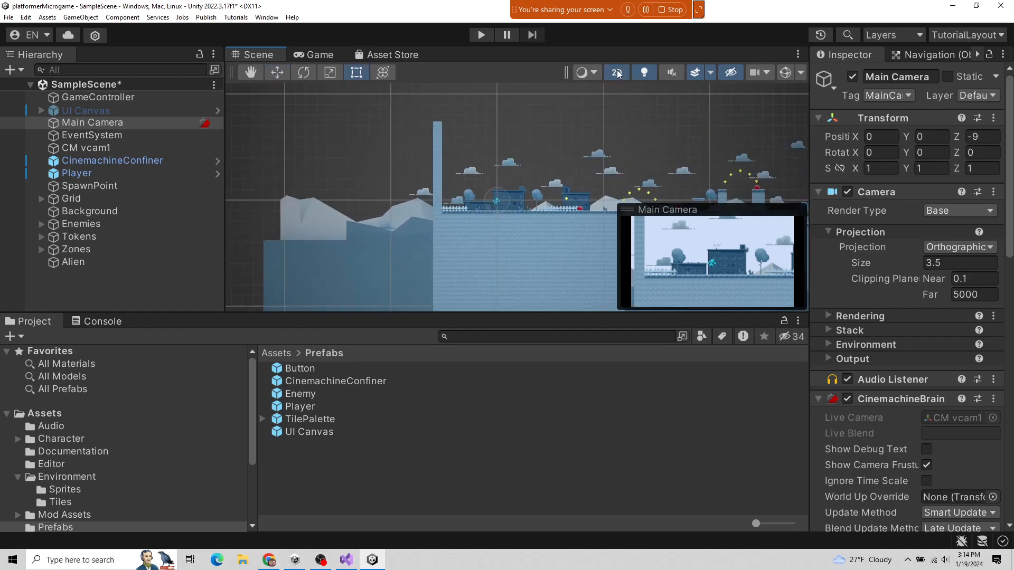
pyautogui.click(619, 75)
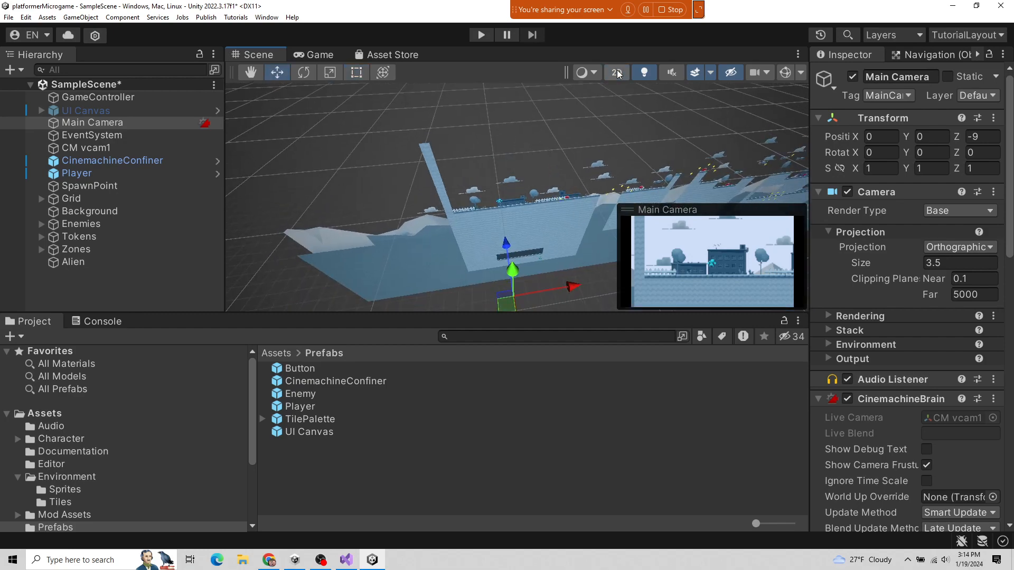
# - Inspect the flat level layers from the side in 3D to see their depth relative to Main Camera
pyautogui.moveTo(553, 118); pyautogui.dragTo(579, 175, button='right')
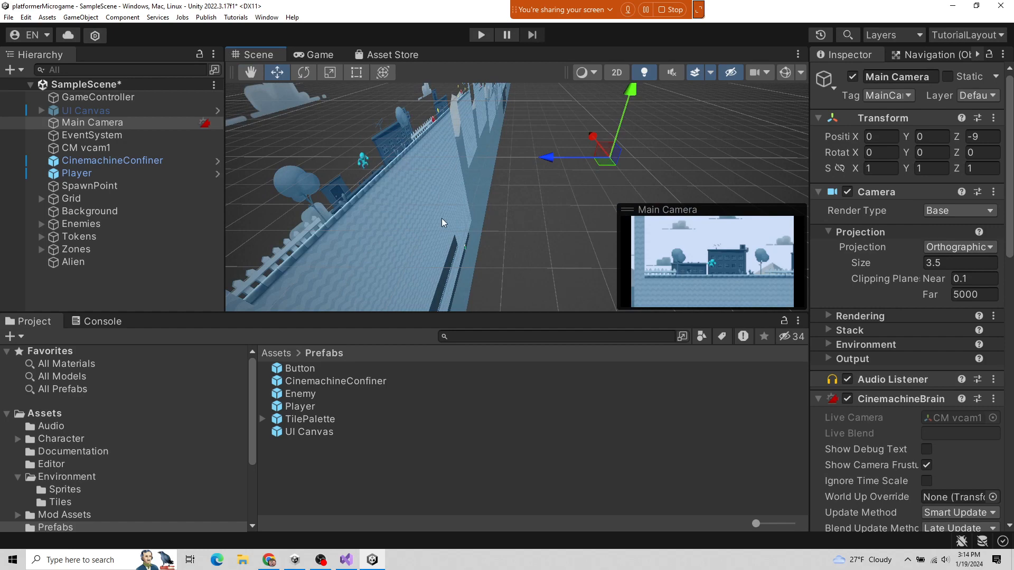
pyautogui.moveTo(450, 241); pyautogui.dragTo(491, 238, button='right')
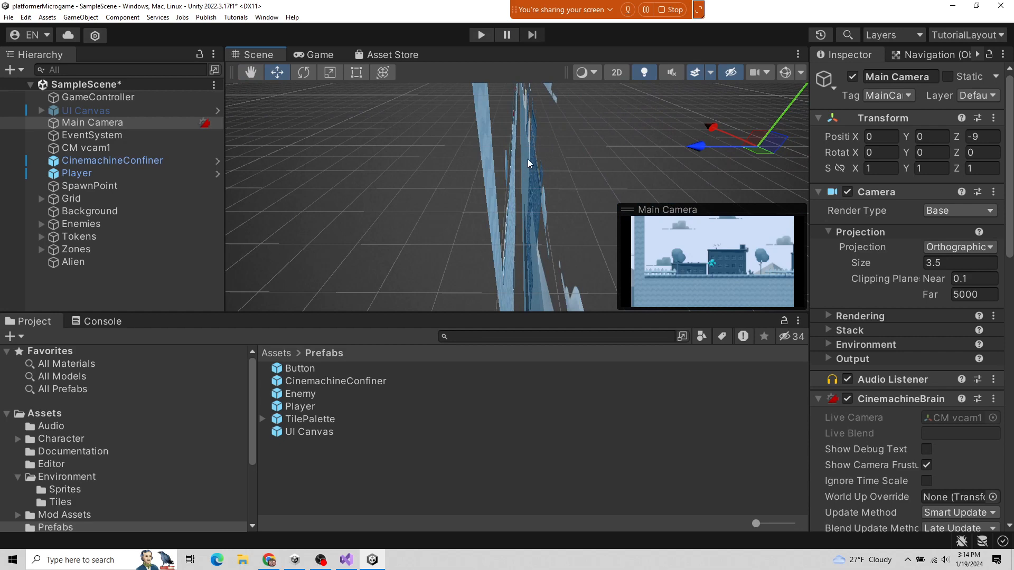
pyautogui.moveTo(631, 186); pyautogui.dragTo(479, 218, button='right')
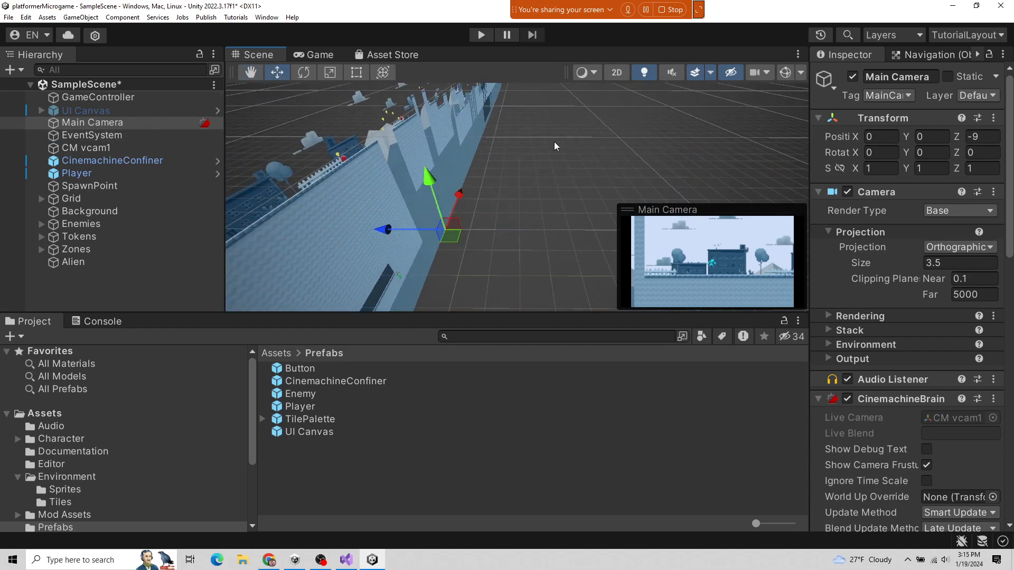
pyautogui.scroll(6, 496, 242)
pyautogui.scroll(-5, 491, 243)
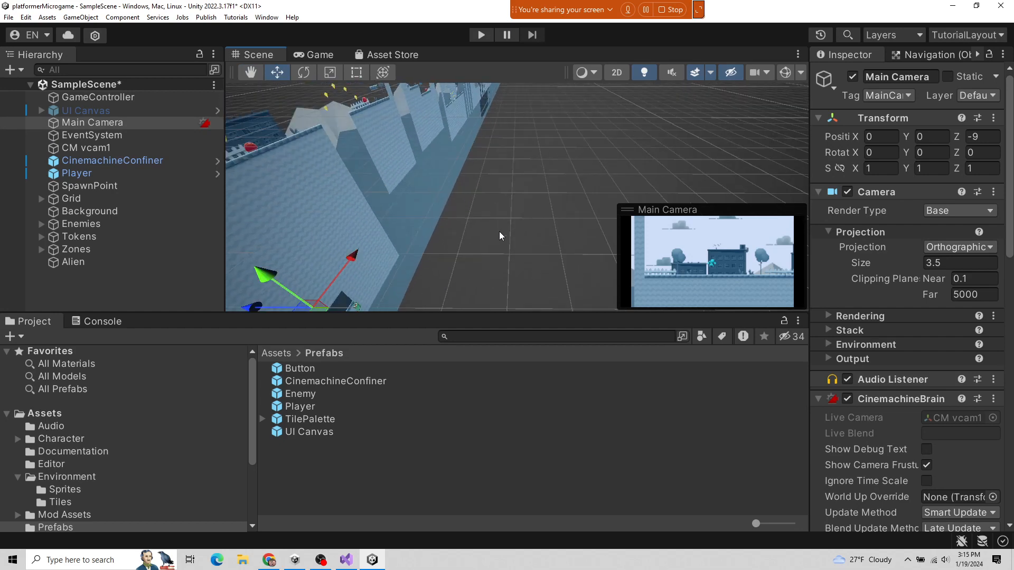
# - Return the Scene view to 2D and frame the player's starting area
pyautogui.click(606, 76)
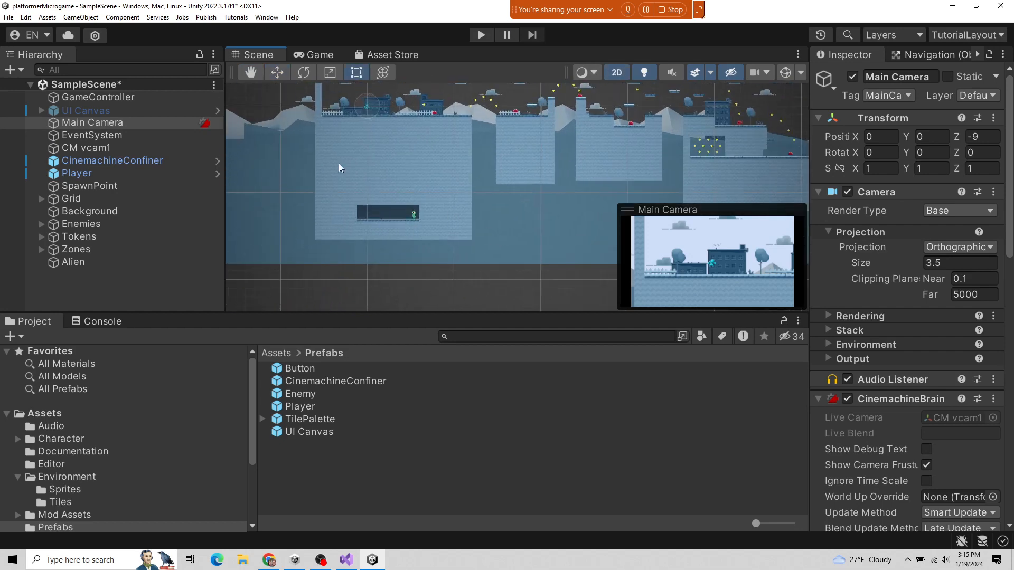
pyautogui.moveTo(422, 178); pyautogui.dragTo(503, 271, button='middle')
pyautogui.scroll(3, 458, 216)
pyautogui.scroll(4, 458, 215)
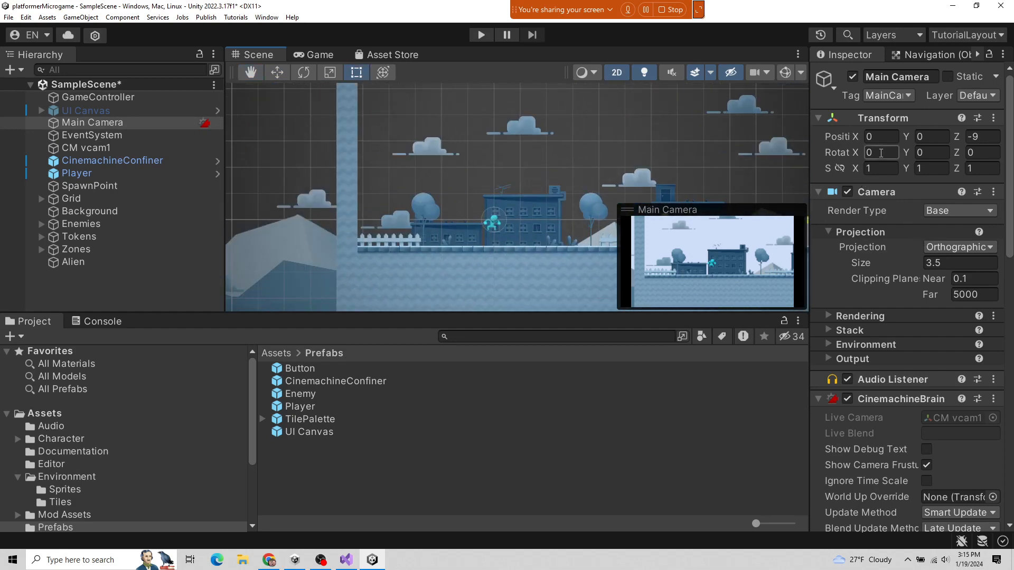
# - Widen the Inspector and examine Main Camera's Transform, Camera, Audio Listener and CinemachineBrain components
pyautogui.moveTo(806, 139); pyautogui.dragTo(717, 184)
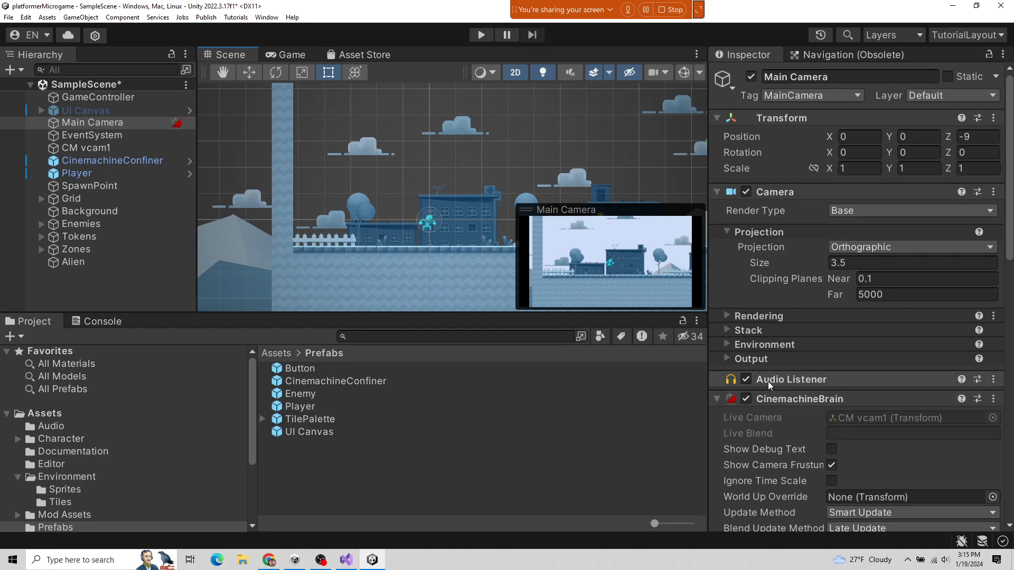
pyautogui.scroll(-3, 770, 382)
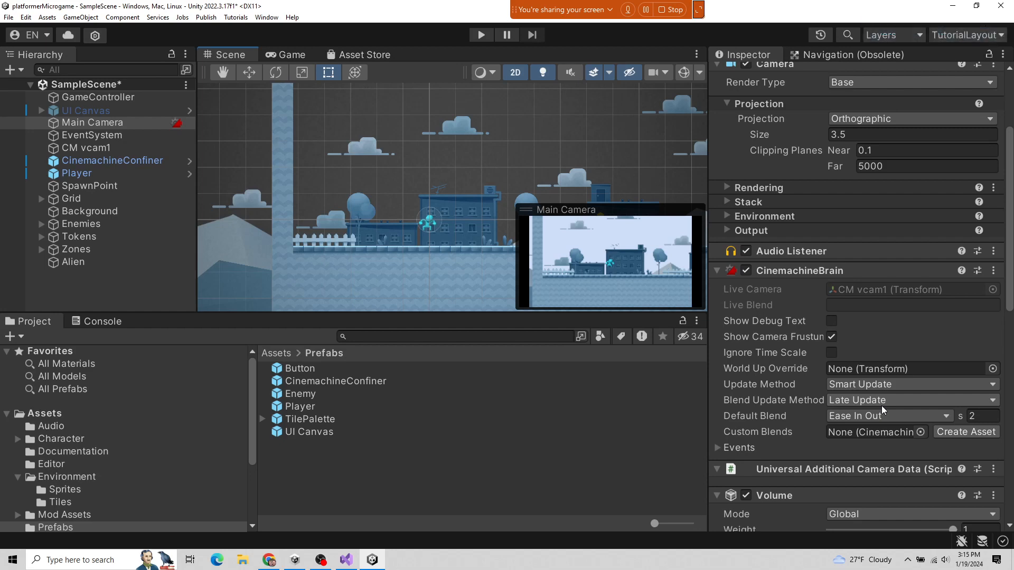
# - Switch the Scene view to 3D with the Move tool active and view Main Camera's position in front of the level
pyautogui.click(522, 78)
pyautogui.press('w')
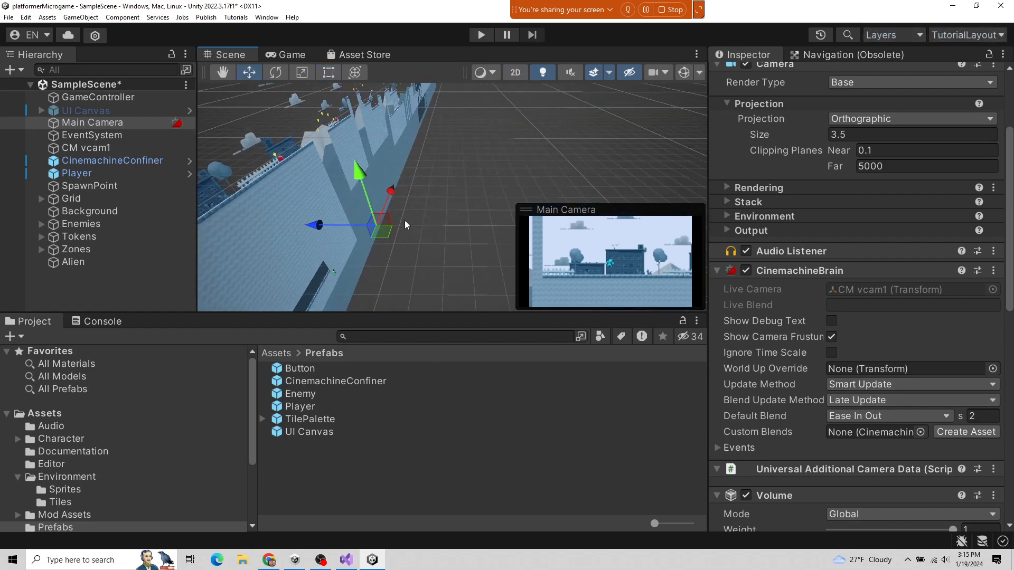
pyautogui.keyDown('alt'); pyautogui.moveTo(405, 225); pyautogui.dragTo(283, 179); pyautogui.keyUp('alt')
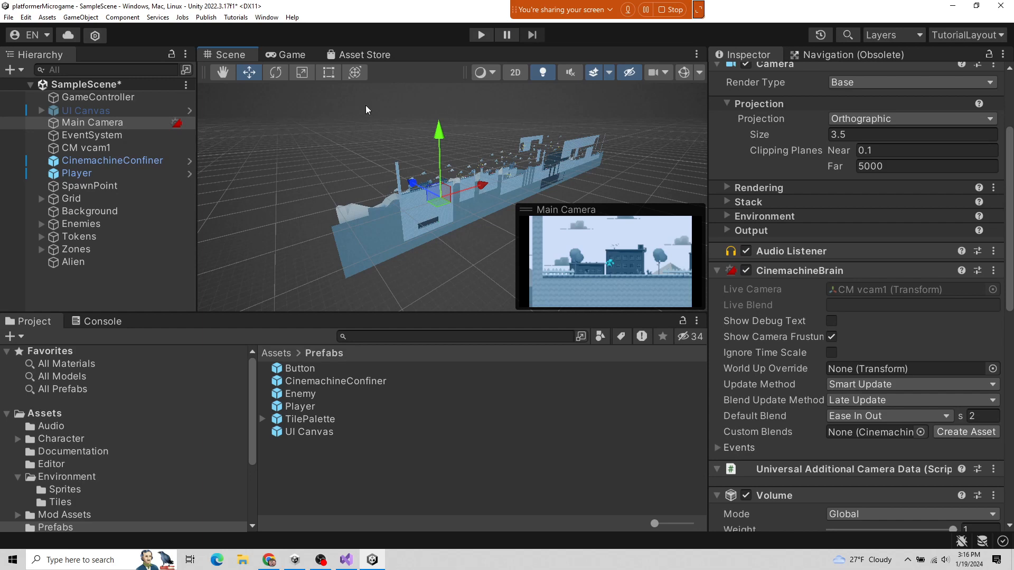
# - Return the Scene view to 2D, browse the Tiles and Environment > Sprites folders, and examine the fence sprite's import settings
pyautogui.click(515, 72)
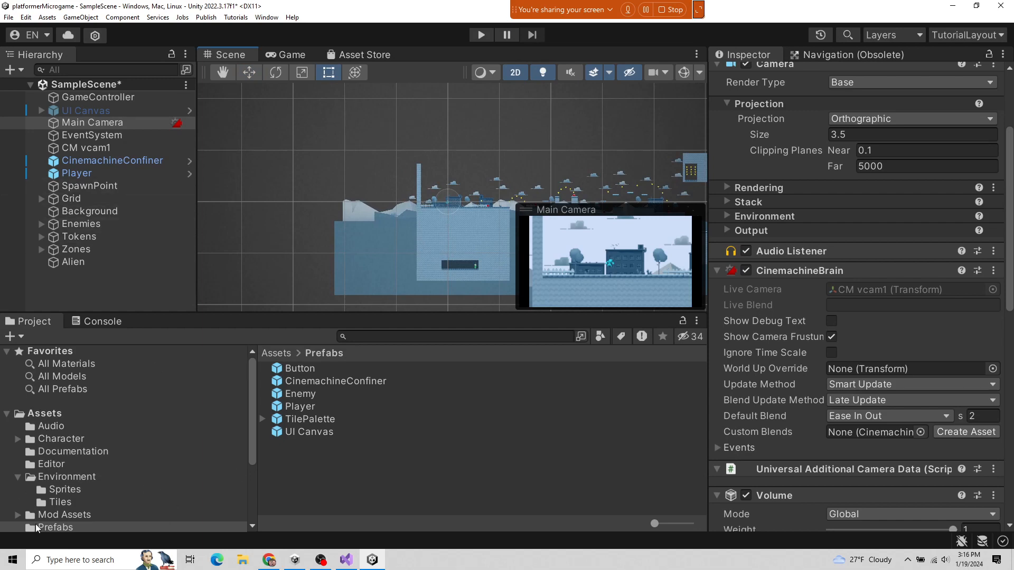
pyautogui.scroll(-4, 100, 441)
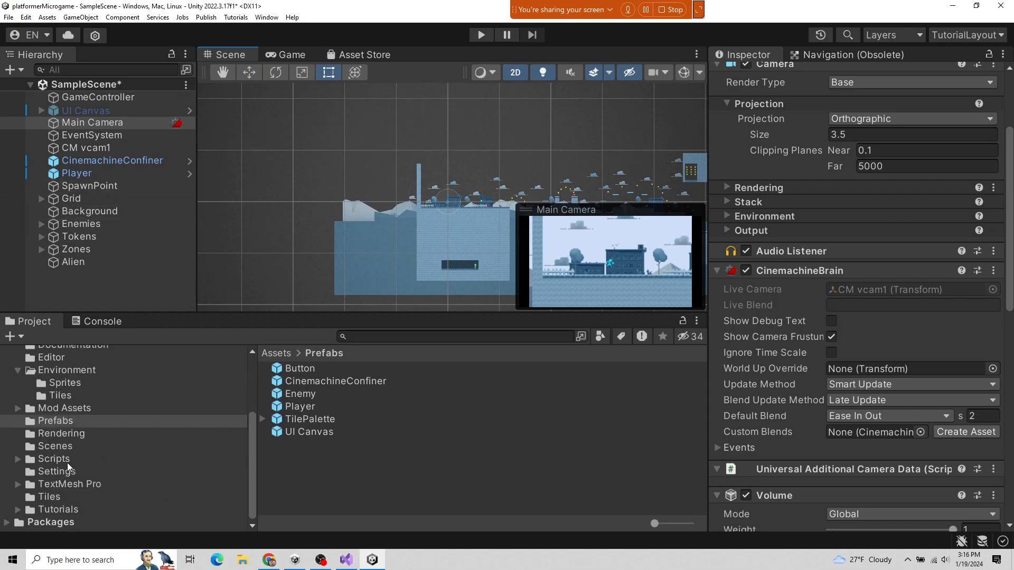
pyautogui.click(57, 496)
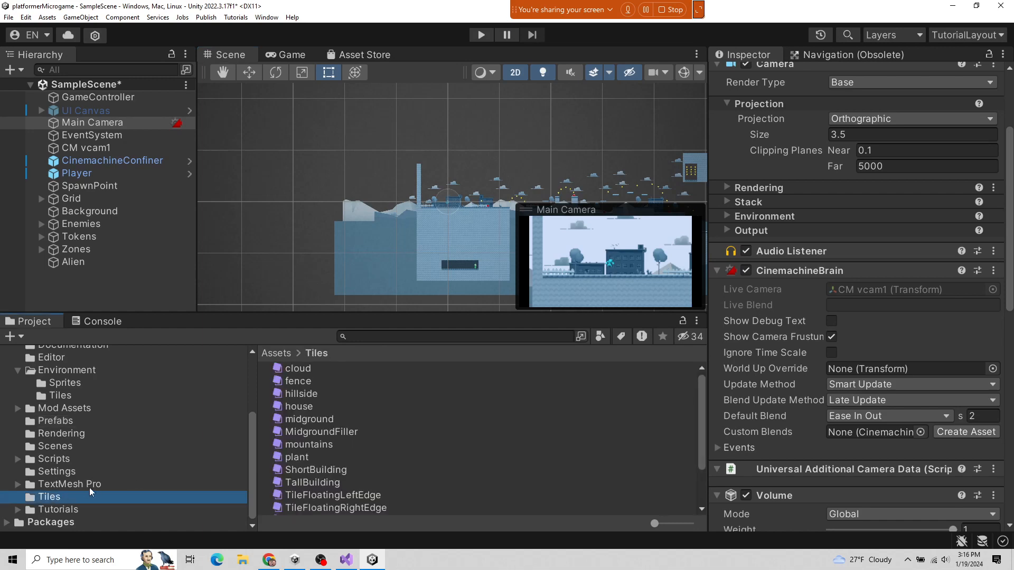
pyautogui.click(63, 384)
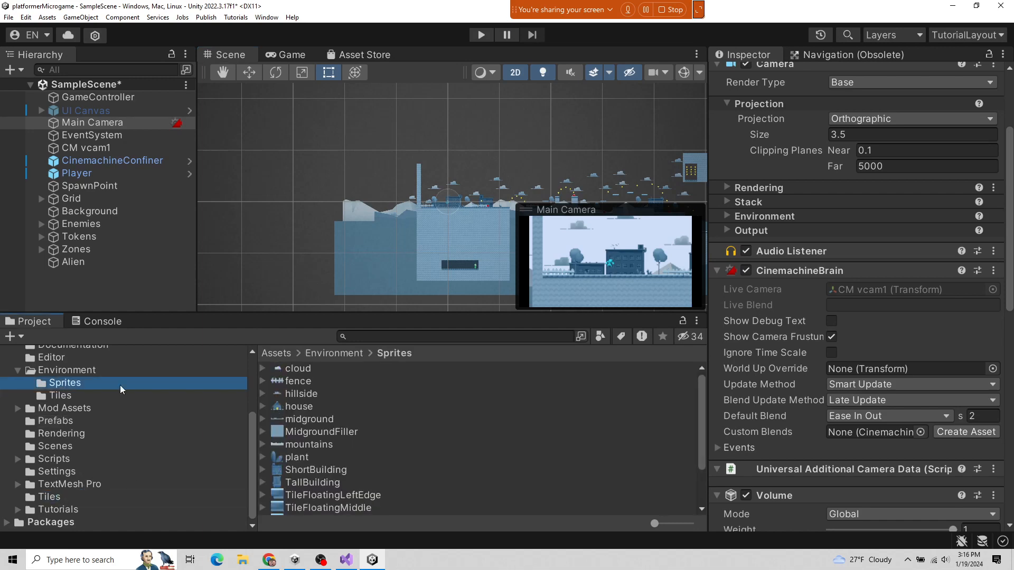
pyautogui.click(285, 382)
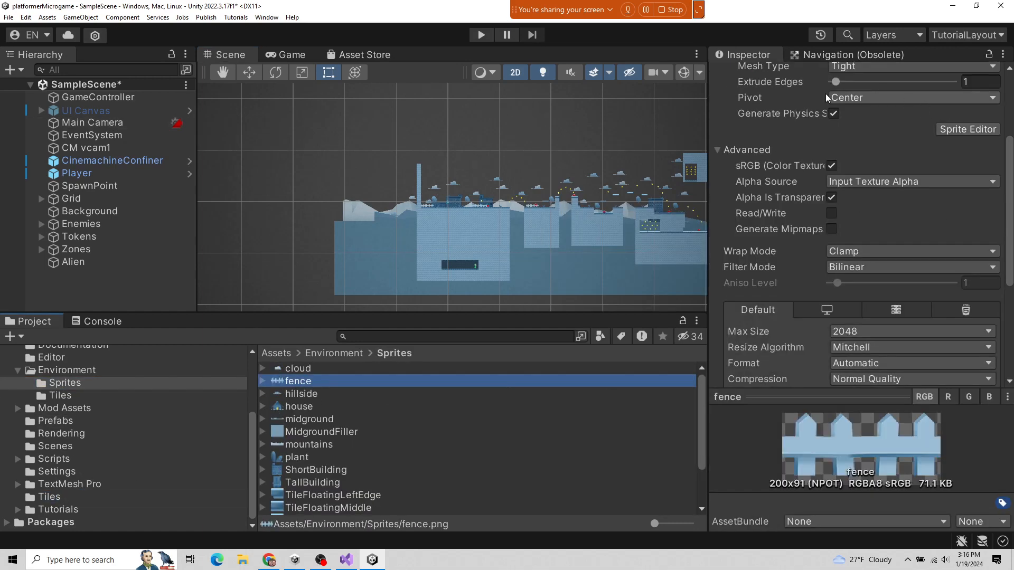
pyautogui.scroll(5, 834, 263)
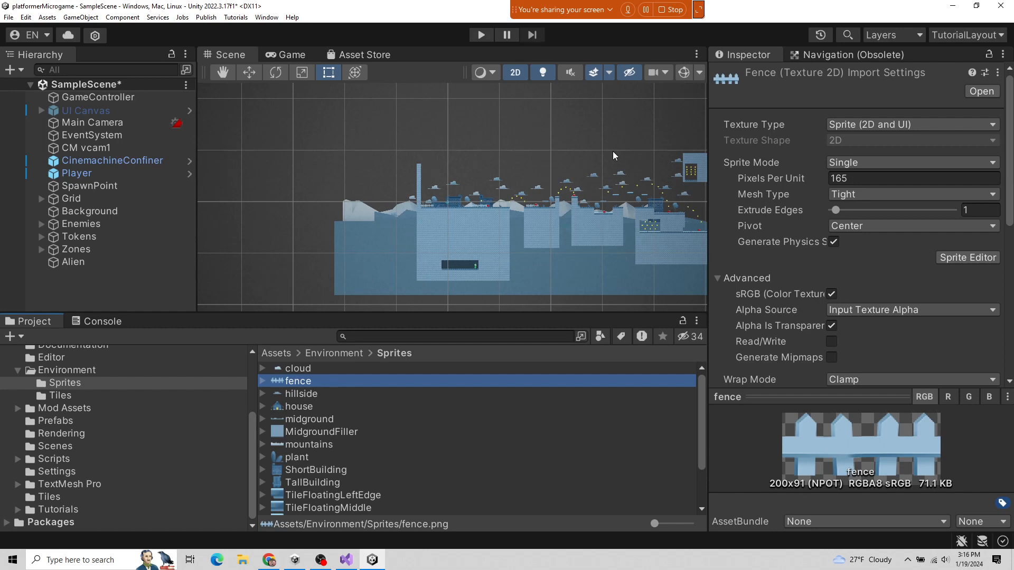
# - Switch the Scene view to 3D and examine the flat level layers from several angles and distances
pyautogui.scroll(1, 607, 182)
pyautogui.moveTo(594, 181); pyautogui.dragTo(488, 180, button='middle')
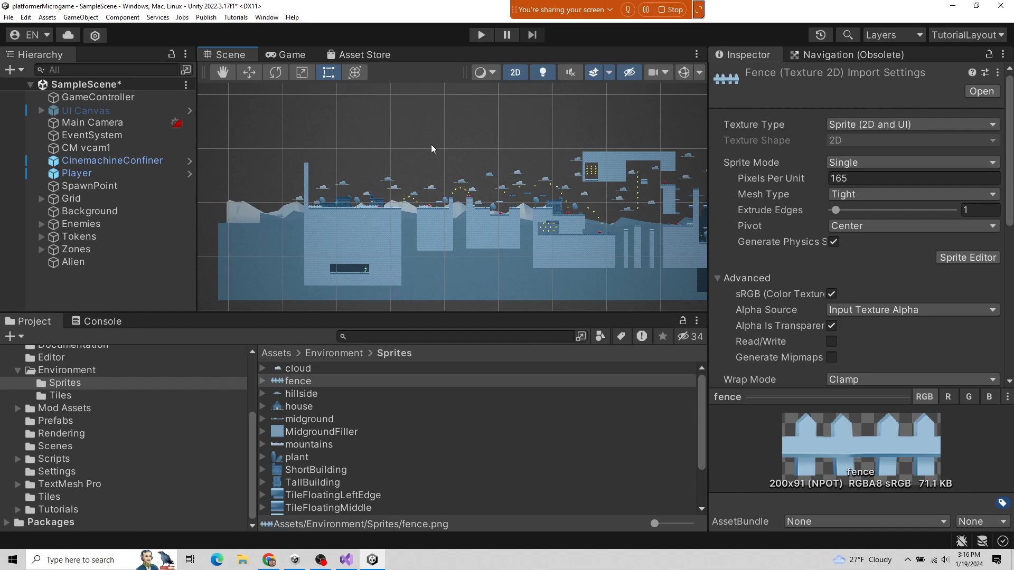
pyautogui.scroll(-3, 432, 148)
pyautogui.click(515, 78)
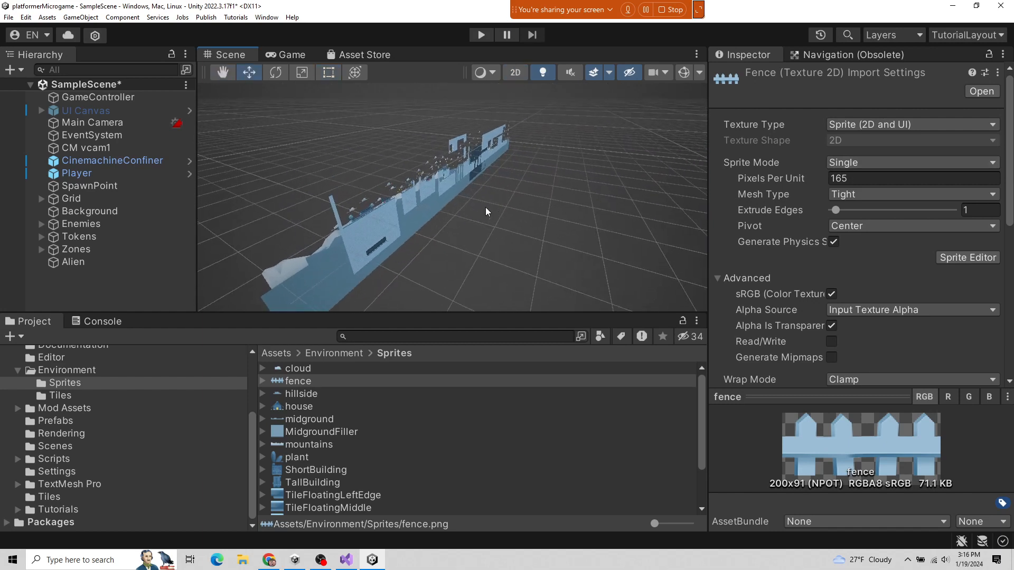
pyautogui.moveTo(497, 196); pyautogui.dragTo(566, 191, button='middle')
pyautogui.scroll(-5, 566, 188)
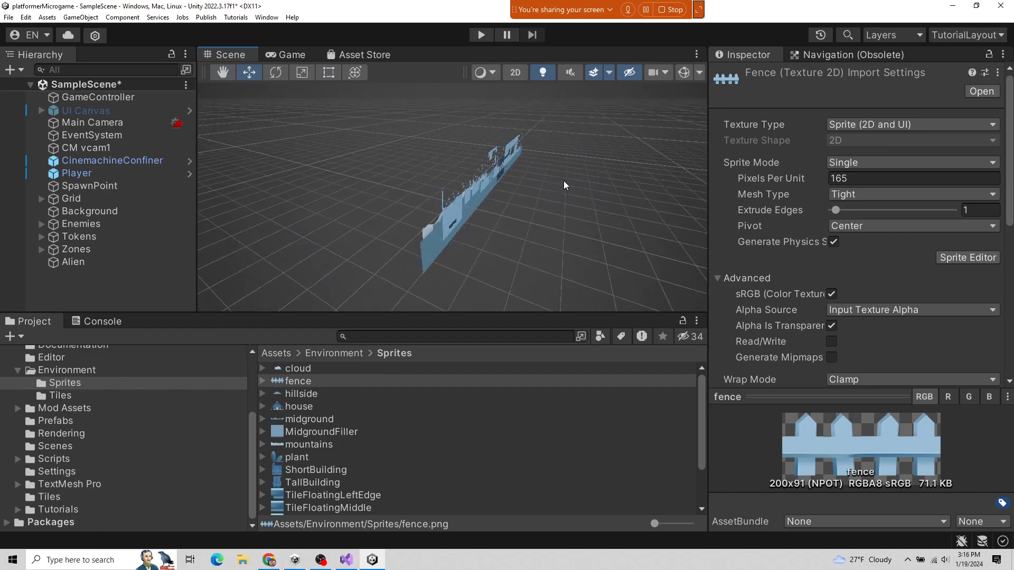
pyautogui.moveTo(502, 231)
pyautogui.keyDown('alt'); pyautogui.mouseDown()
pyautogui.moveTo(642, 217)
pyautogui.moveTo(505, 240)
pyautogui.mouseUp(); pyautogui.keyUp('alt')
pyautogui.scroll(6, 504, 241)
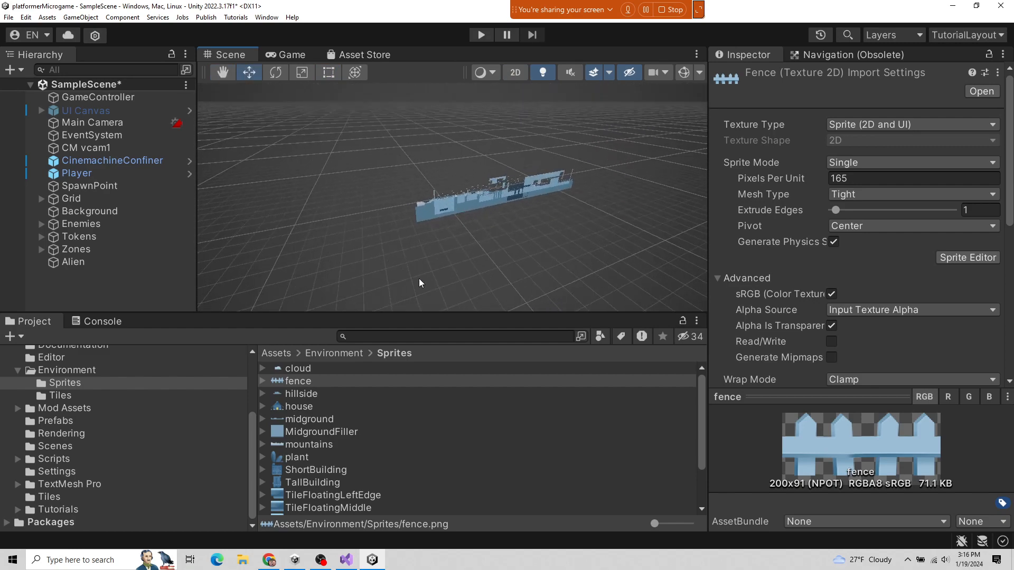
pyautogui.scroll(2, 502, 248)
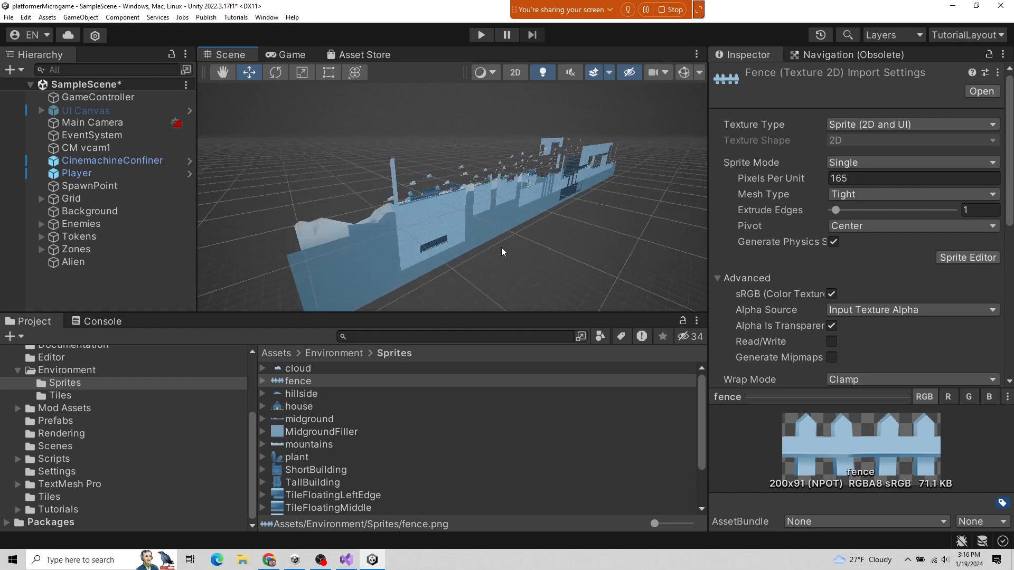
pyautogui.keyDown('alt'); pyautogui.moveTo(502, 224); pyautogui.dragTo(459, 196); pyautogui.keyUp('alt')
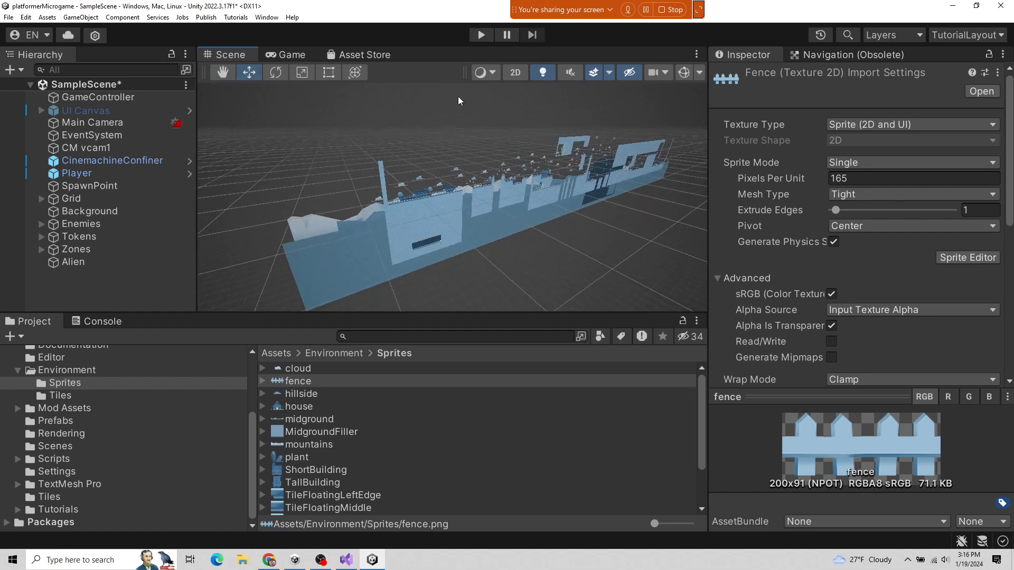
# - Return the Scene view to 2D and zoom in on the player character
pyautogui.click(515, 74)
pyautogui.scroll(5, 381, 168)
pyautogui.scroll(8, 381, 168)
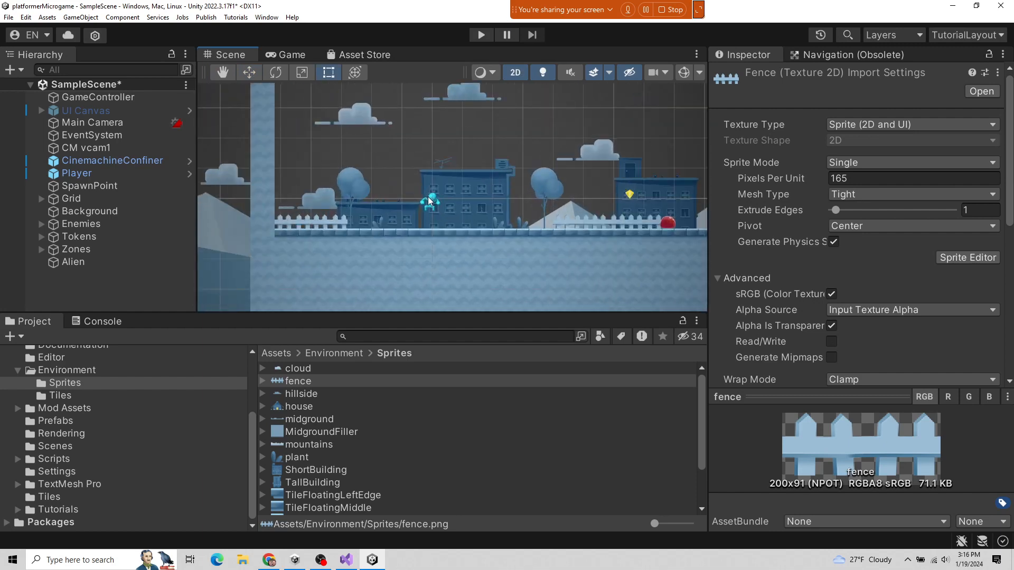
# - Select Main Camera and view the available Projection options of its Camera component, leaving the list without choosing another
pyautogui.click(90, 123)
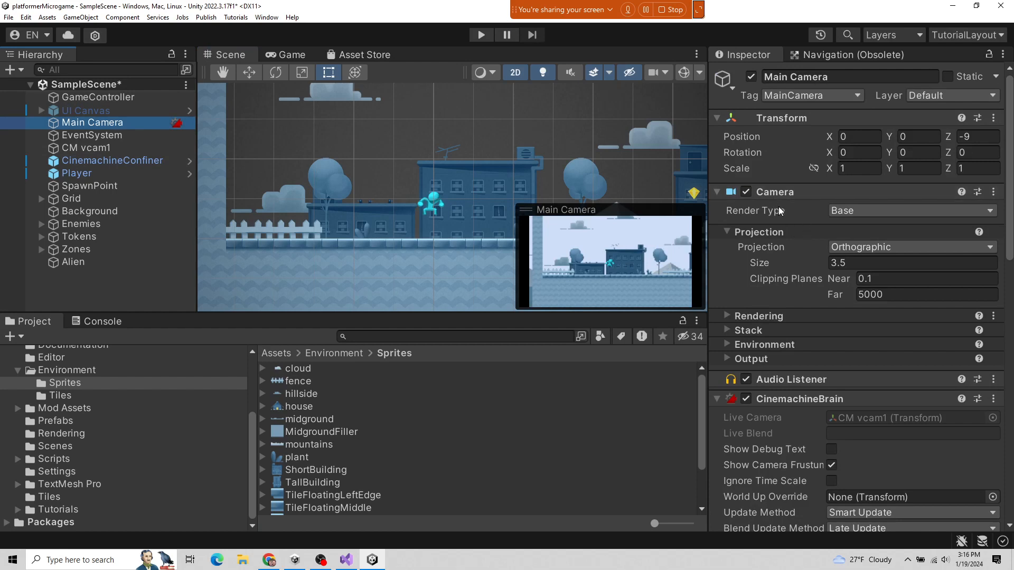
pyautogui.click(862, 248)
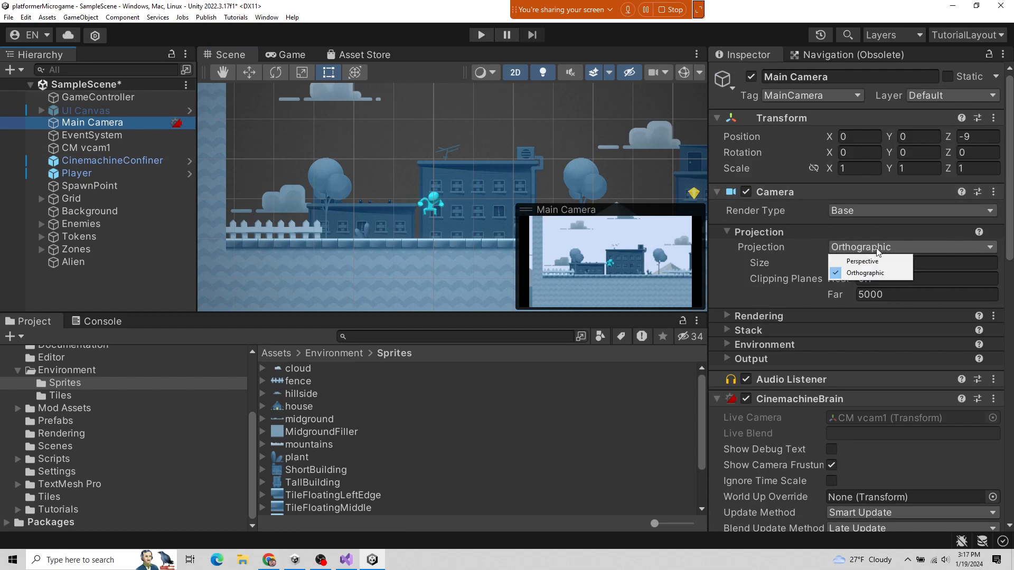
pyautogui.click(859, 226)
pyautogui.click(807, 229)
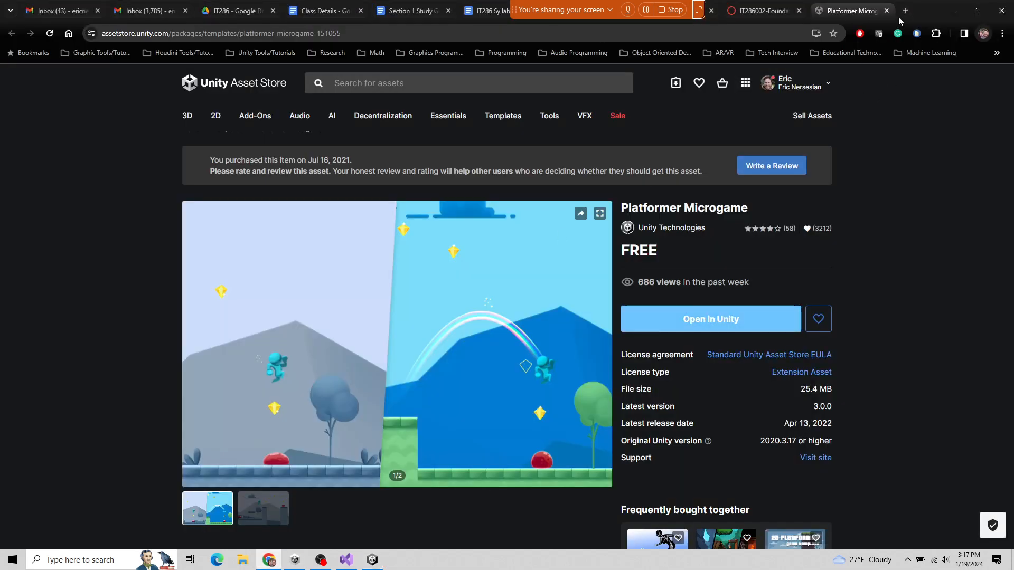
# - Switch to Chrome and search Google Images for "orthographic vs perspective" in a new tab
pyautogui.click(906, 11)
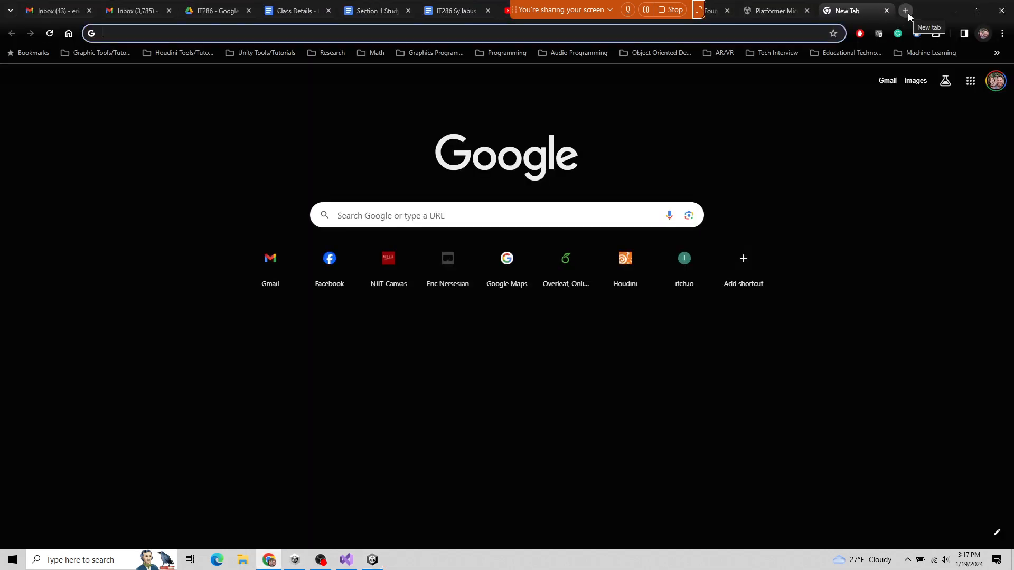
pyautogui.write('orth')
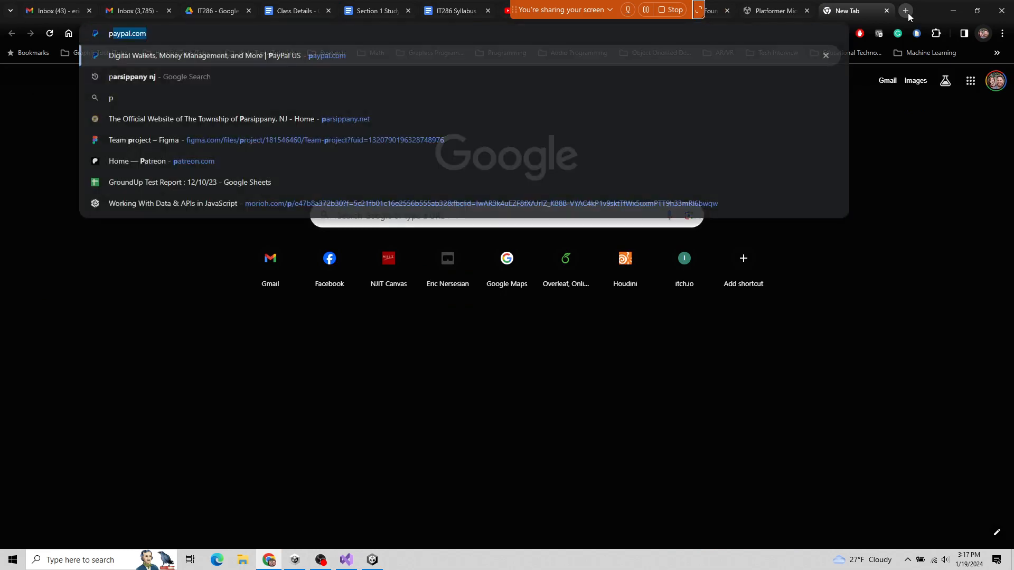
pyautogui.write('o')
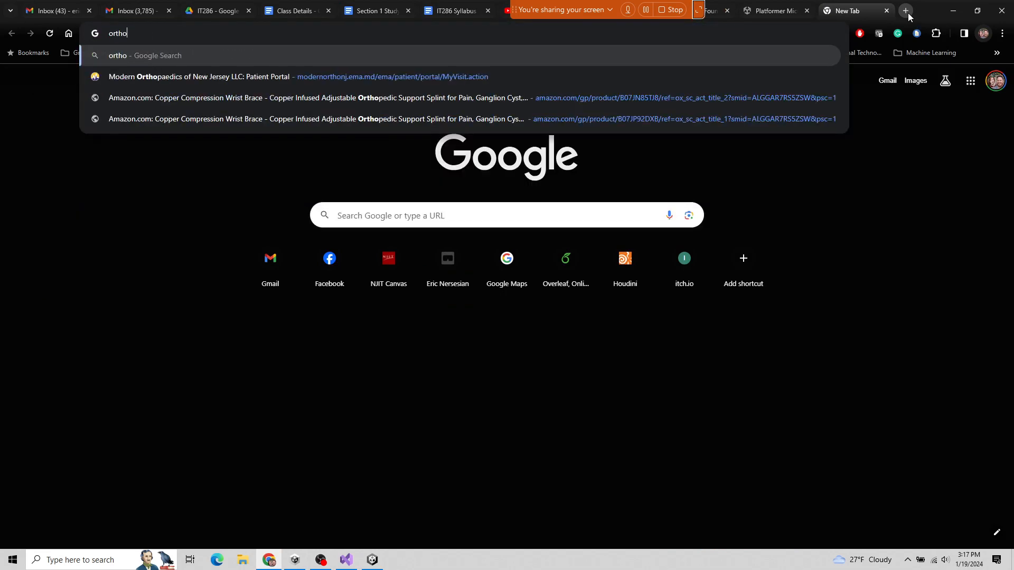
pyautogui.write('graphic vs')
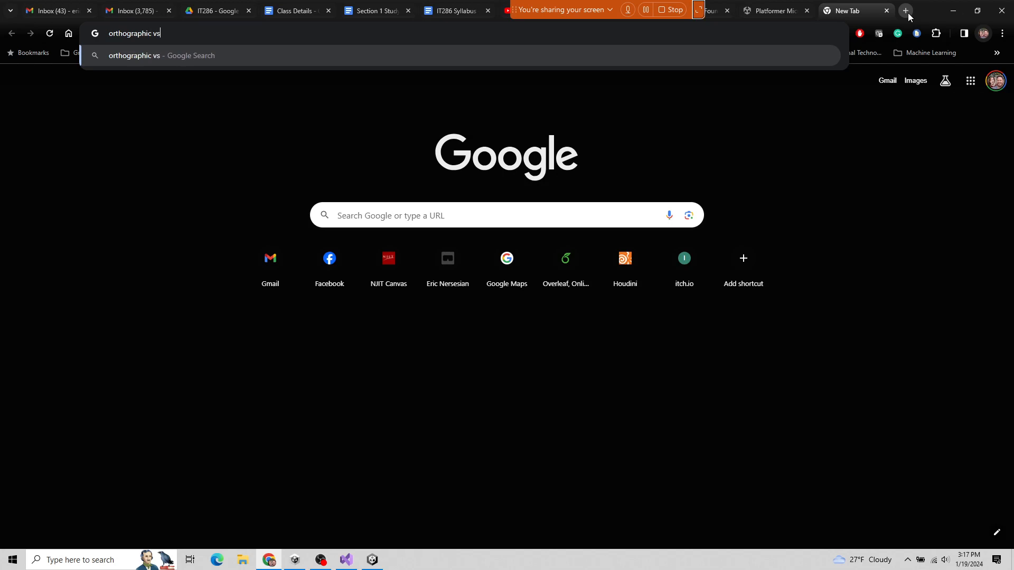
pyautogui.write(' perspective')
pyautogui.press('Return')
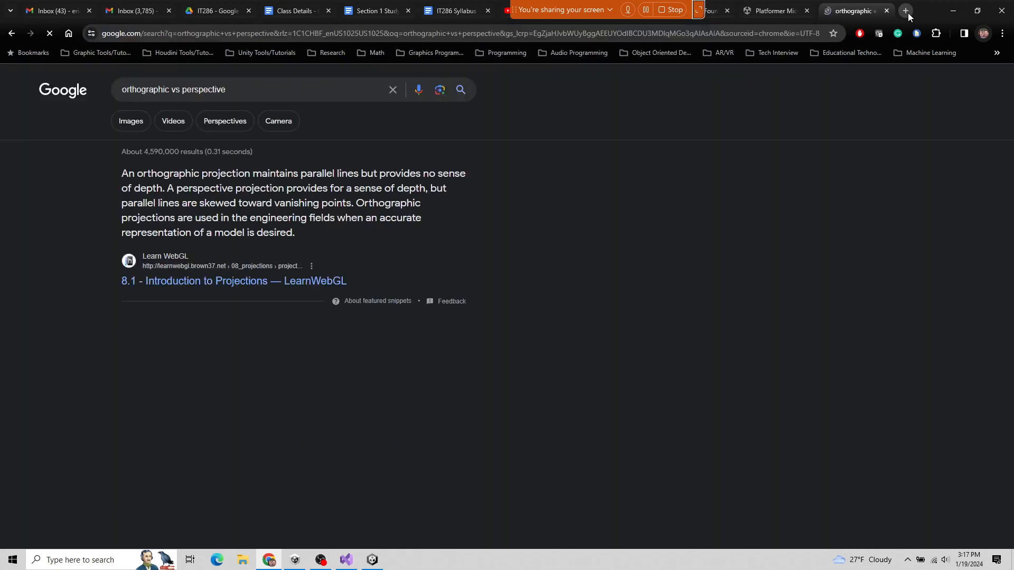
pyautogui.click(132, 128)
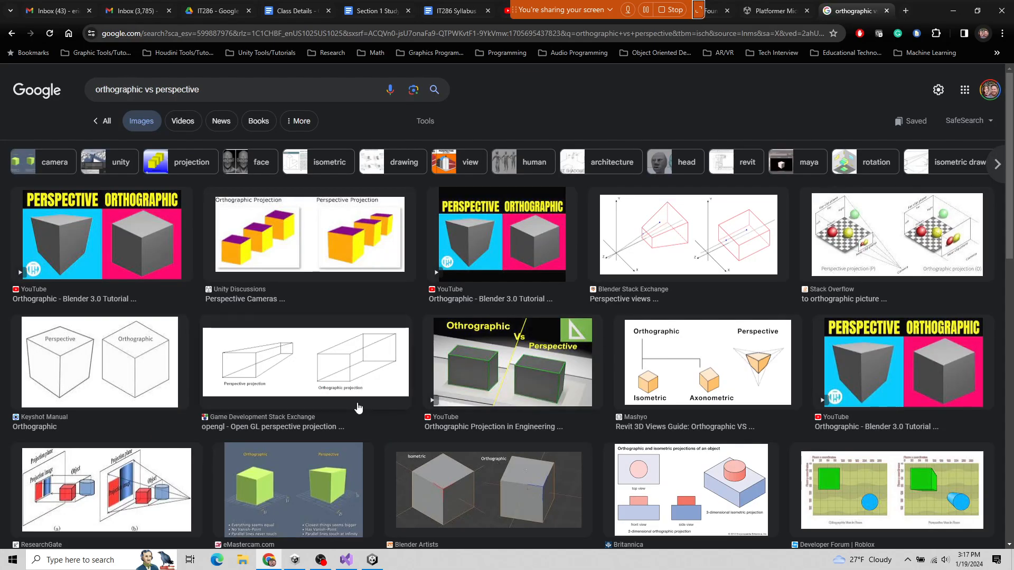
# - Preview the Game Development Stack Exchange perspective and orthographic projection diagram and look through the other comparison images
pyautogui.click(270, 376)
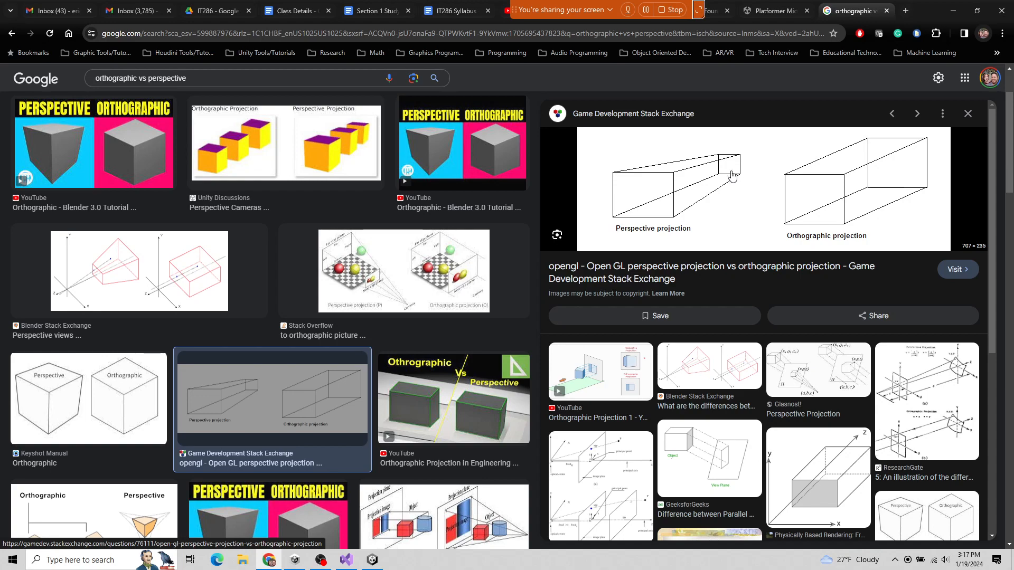
pyautogui.scroll(-8, 358, 322)
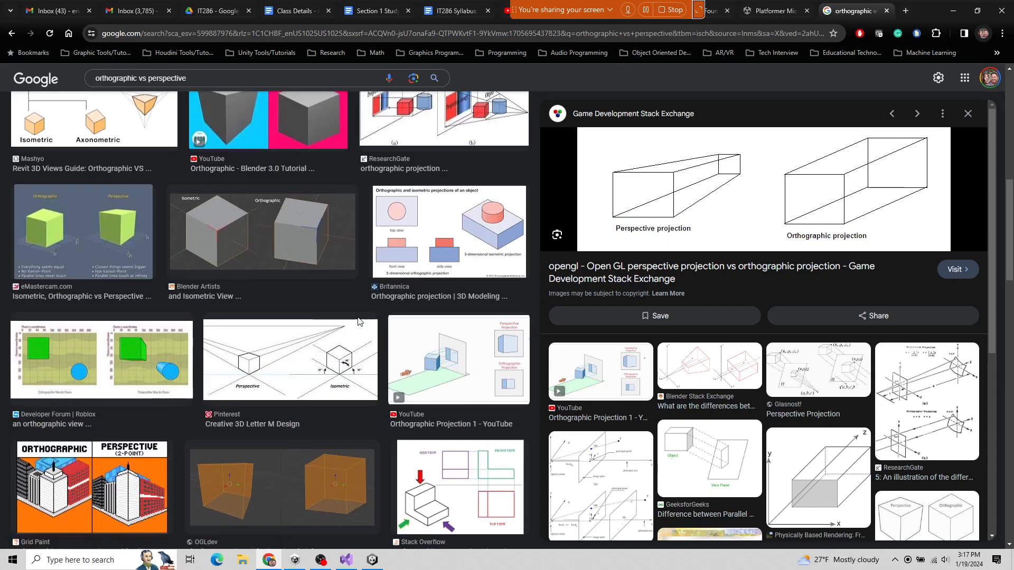
pyautogui.scroll(-8, 352, 330)
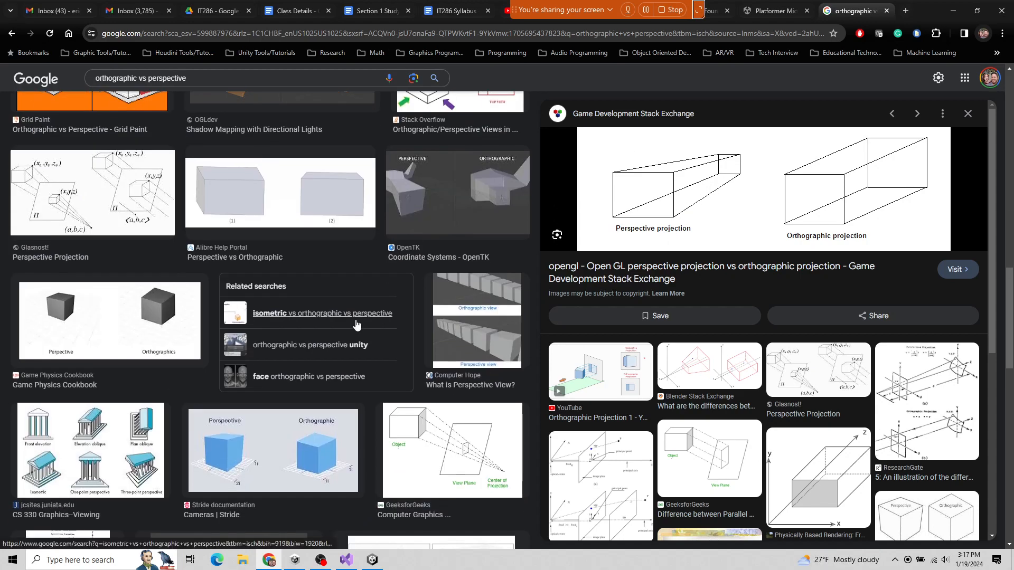
pyautogui.scroll(-6, 356, 324)
pyautogui.scroll(-8, 361, 341)
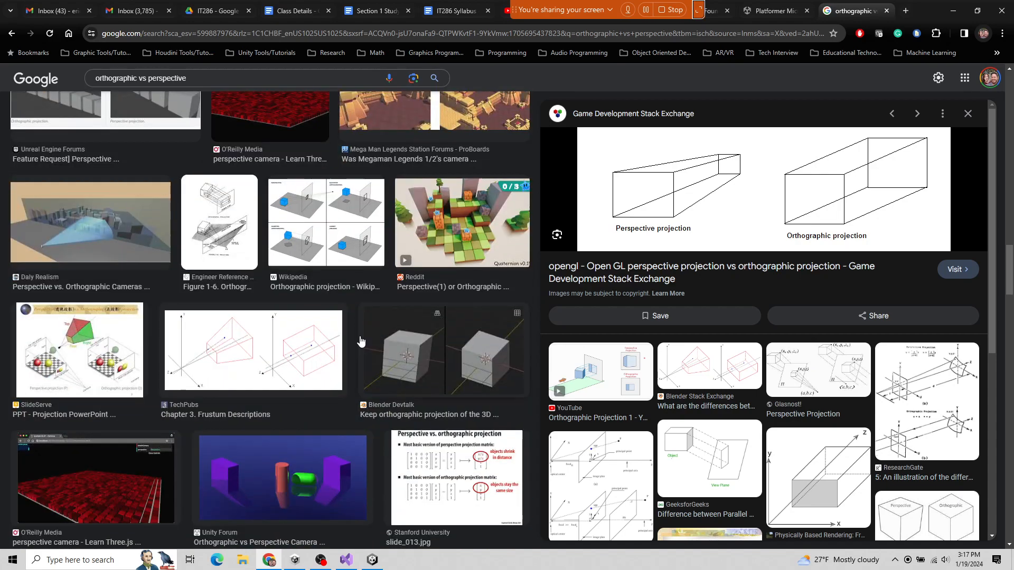
pyautogui.scroll(-1, 363, 334)
pyautogui.scroll(15, 363, 331)
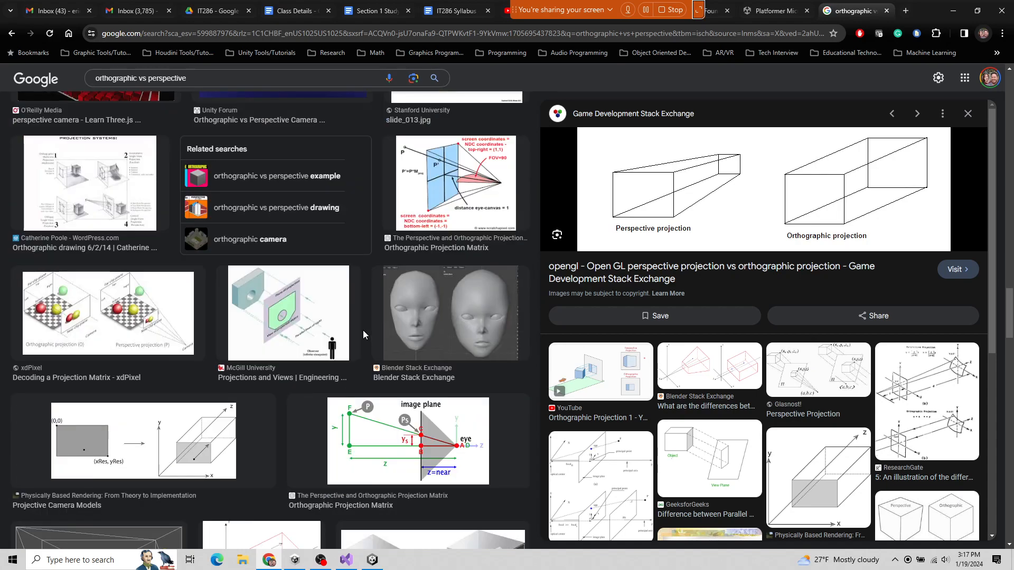
pyautogui.scroll(6, 374, 338)
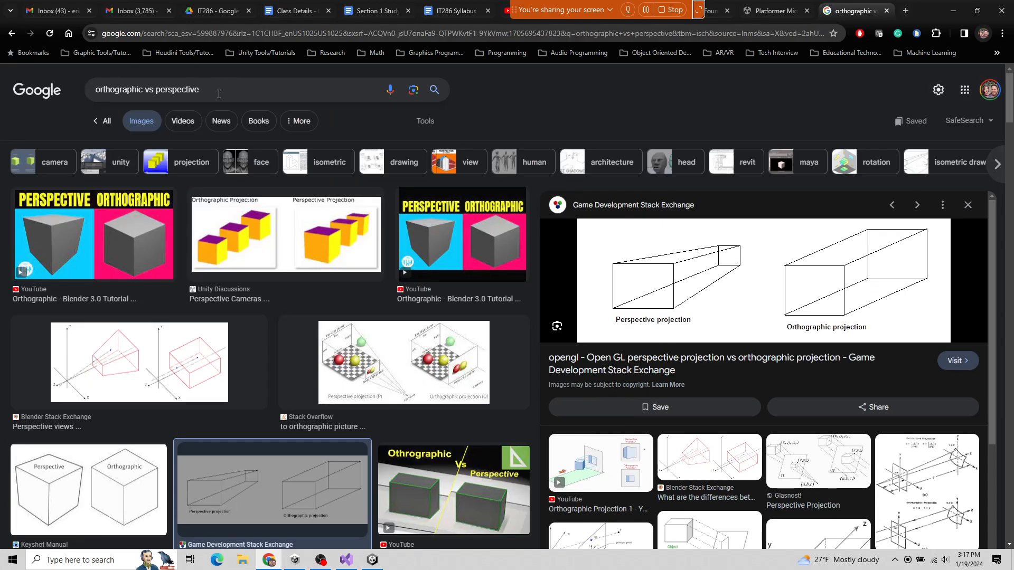
# - Search Google Images for "railroad tracks in perspective" in another new tab
pyautogui.click(908, 12)
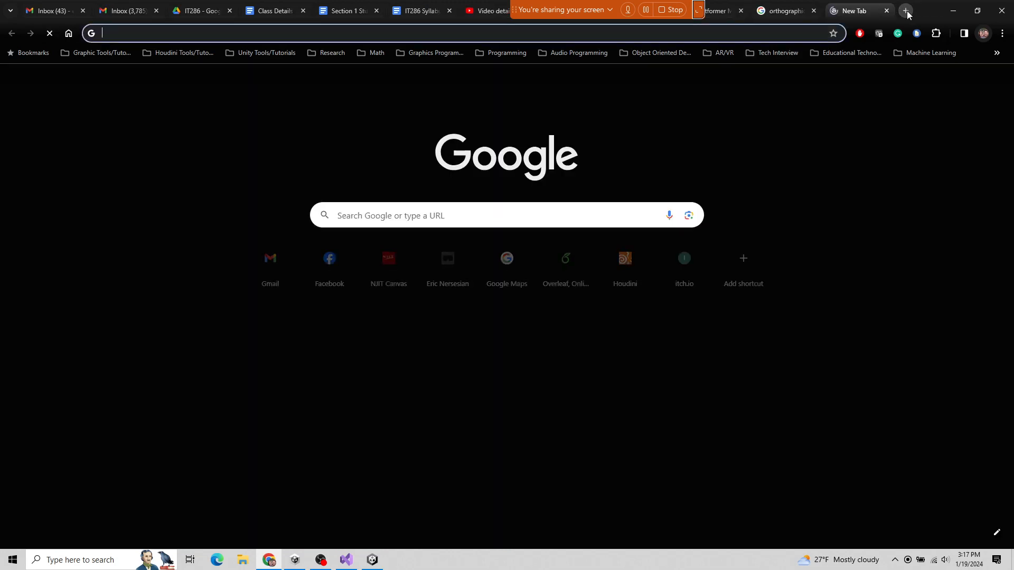
pyautogui.write('railroad t')
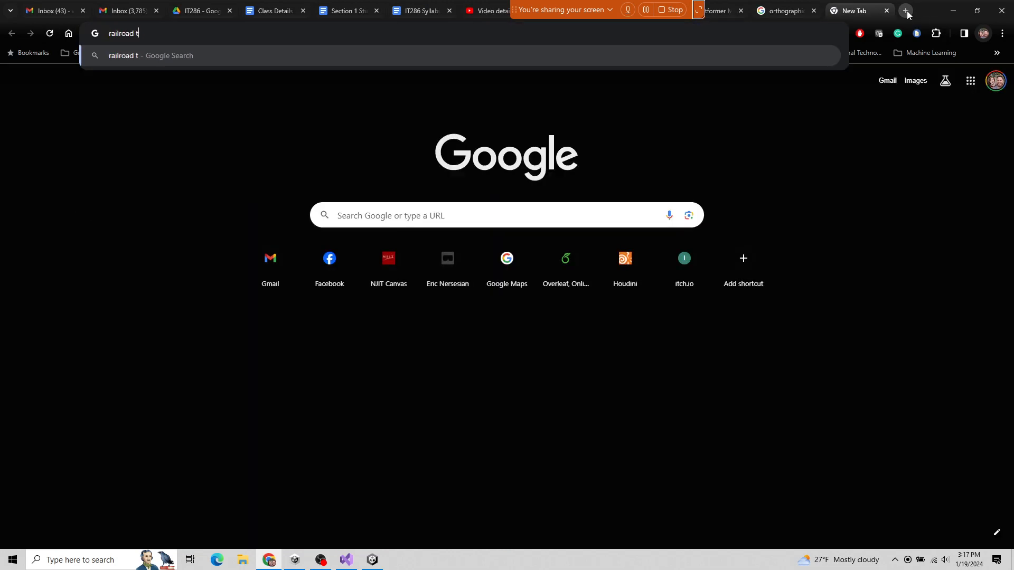
pyautogui.write('racks in pe')
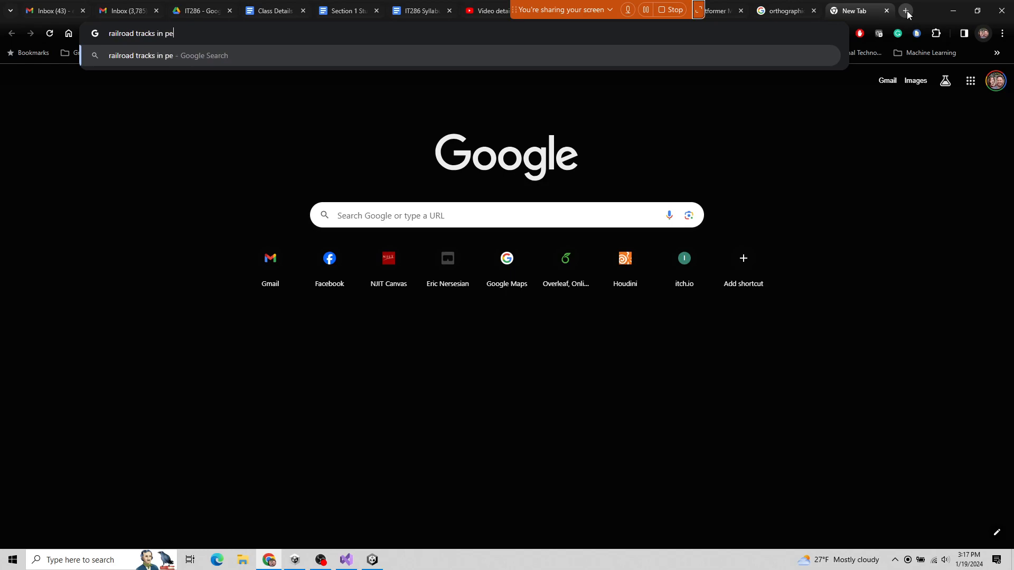
pyautogui.write('rspective')
pyautogui.press('Return')
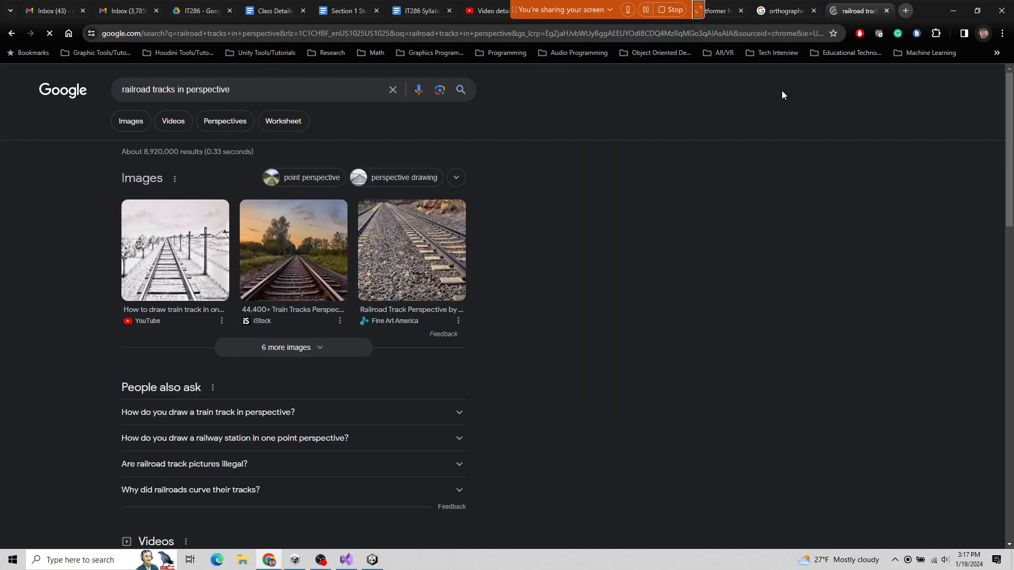
pyautogui.click(133, 123)
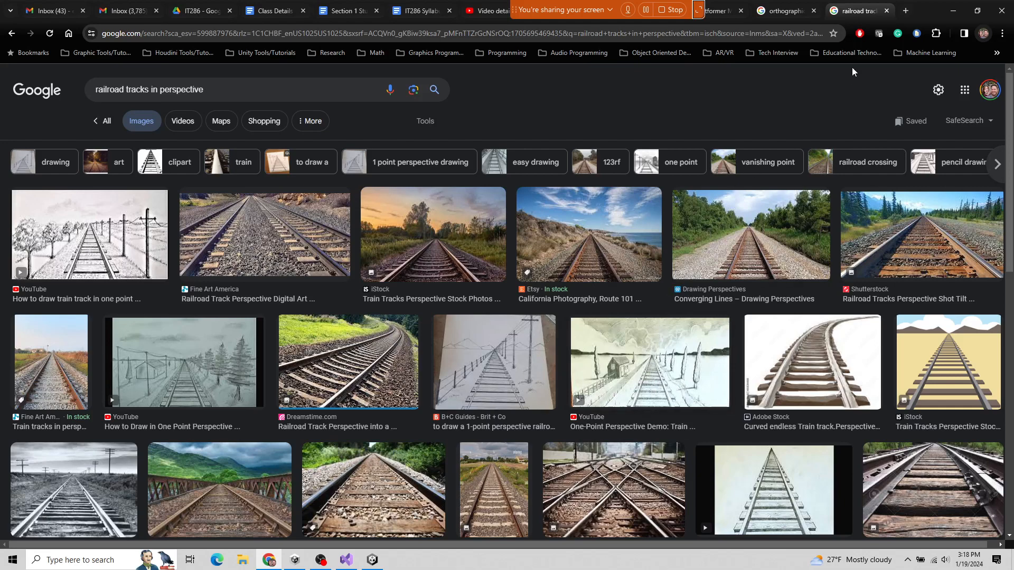
# - Go back to the "orthographic vs perspective" image results and compare the two projection types
pyautogui.click(779, 16)
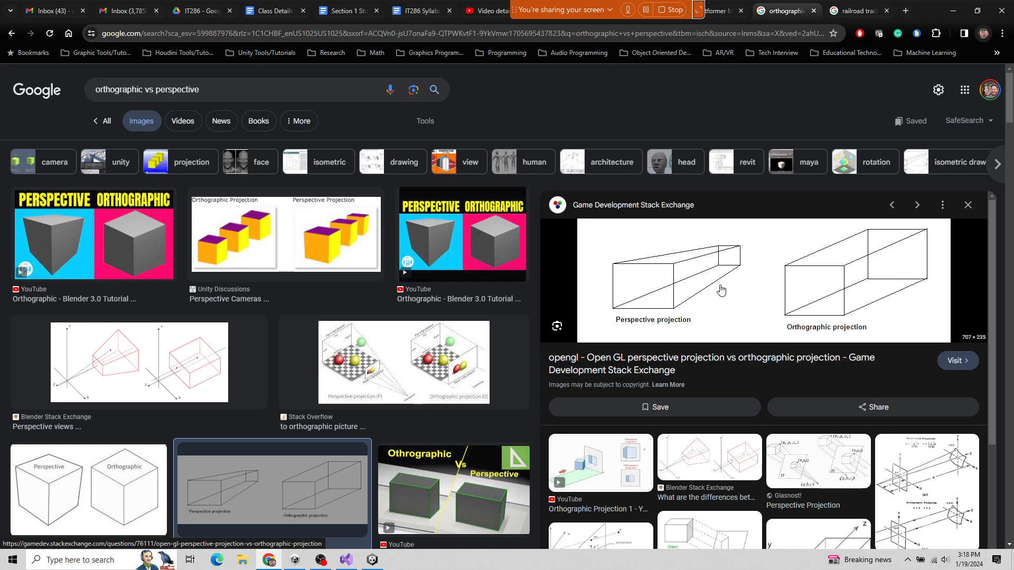
pyautogui.scroll(-2, 529, 353)
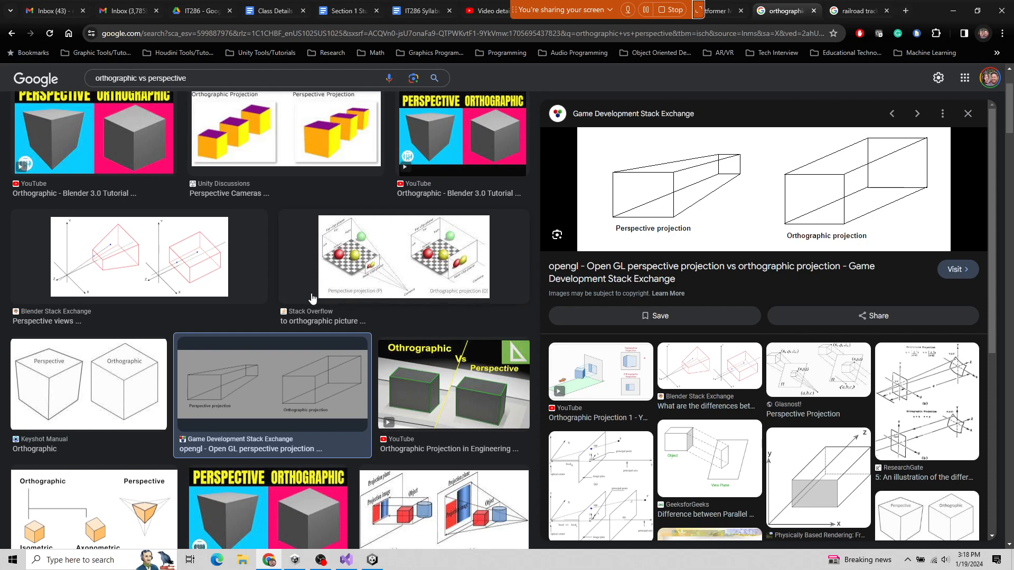
# - Preview the Stack Overflow perspective and orthographic projection diagram with the checkerboard and spheres, and compare how each camera projects the scene
pyautogui.scroll(2, 280, 306)
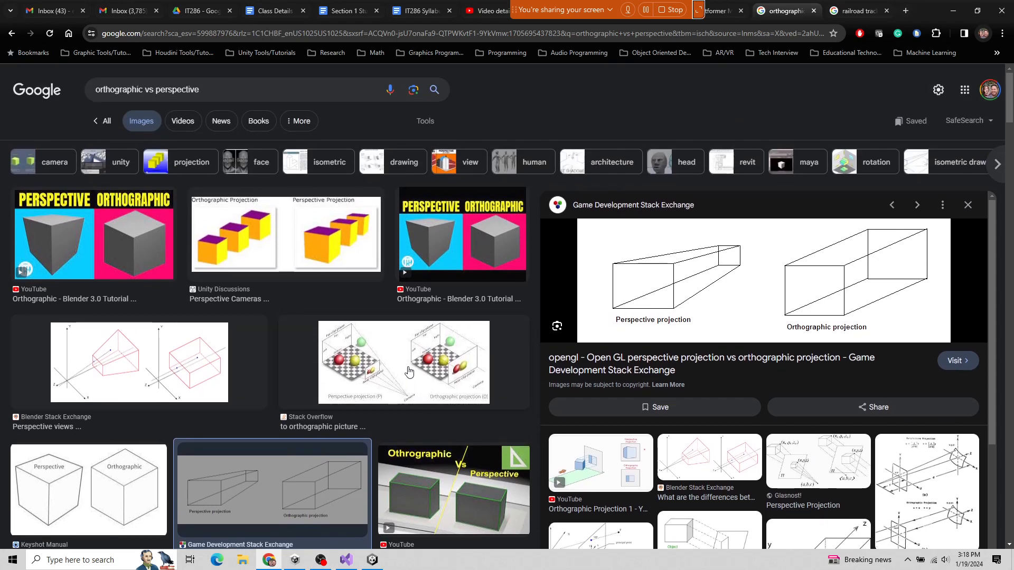
pyautogui.click(369, 354)
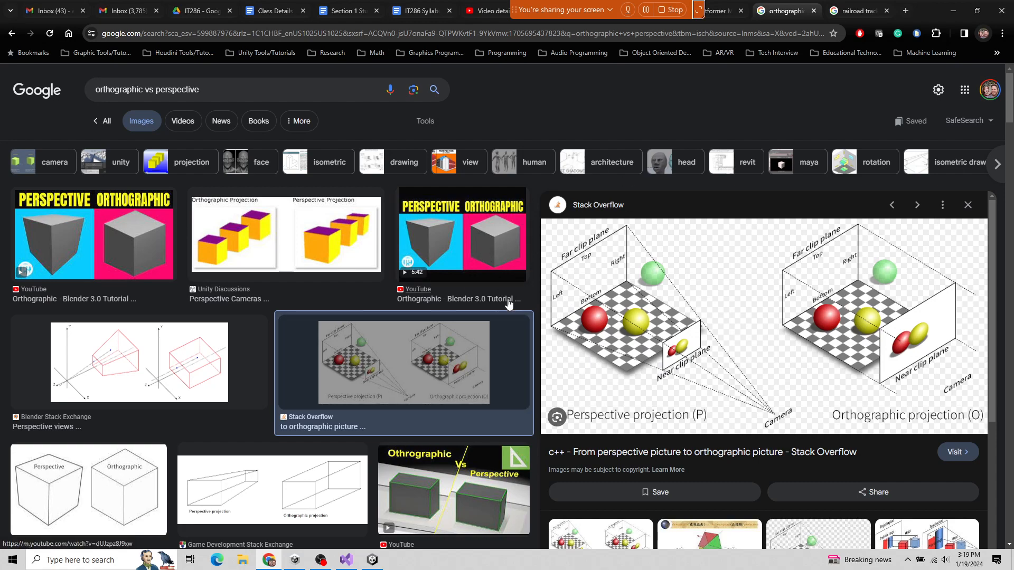
pyautogui.scroll(-5, 511, 301)
pyautogui.scroll(5, 511, 301)
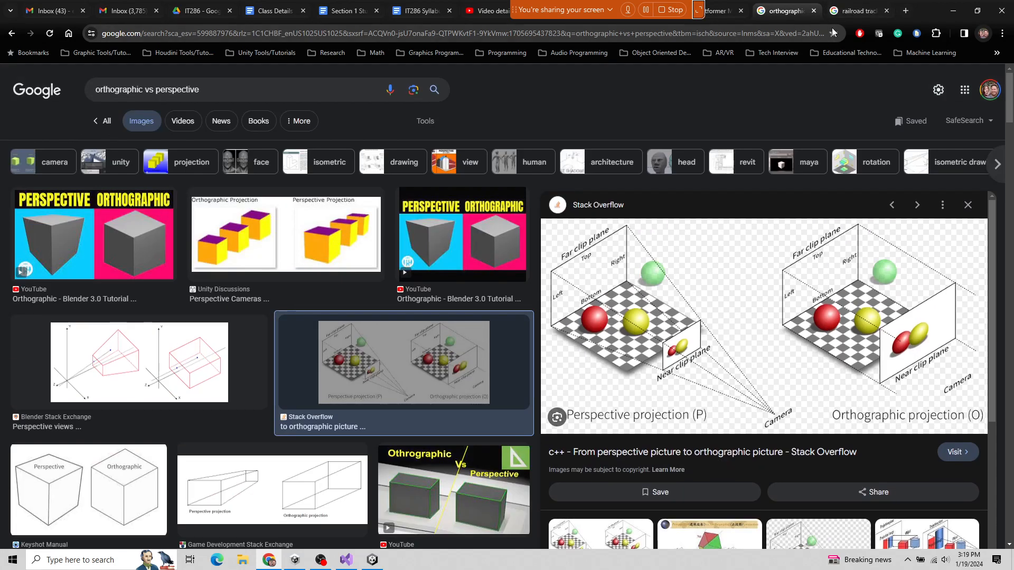
# - Switch to Unity and review Main Camera's orthographic Size property and its Audio Listener, CinemachineBrain and Volume components
pyautogui.click(372, 560)
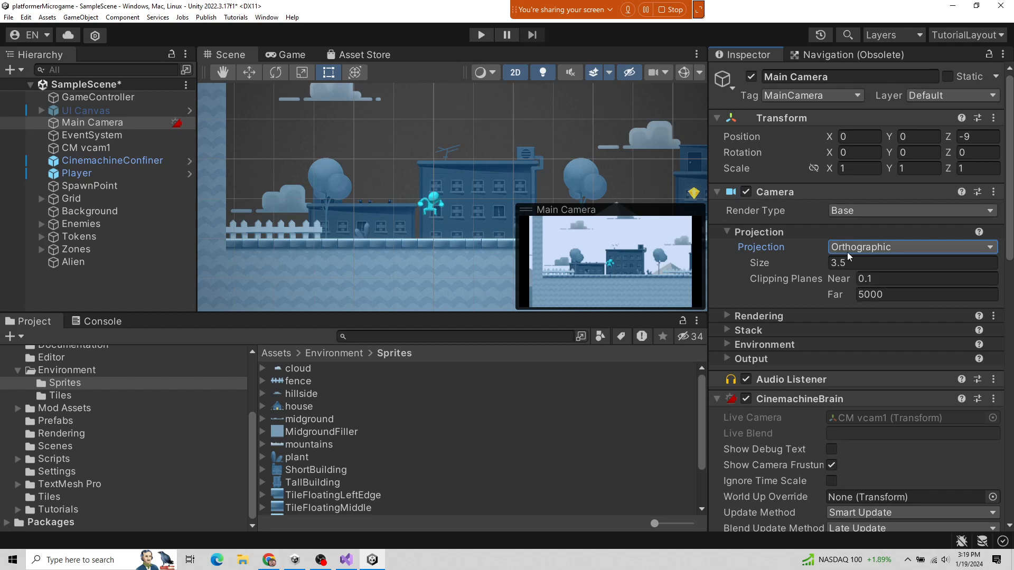
pyautogui.click(768, 263)
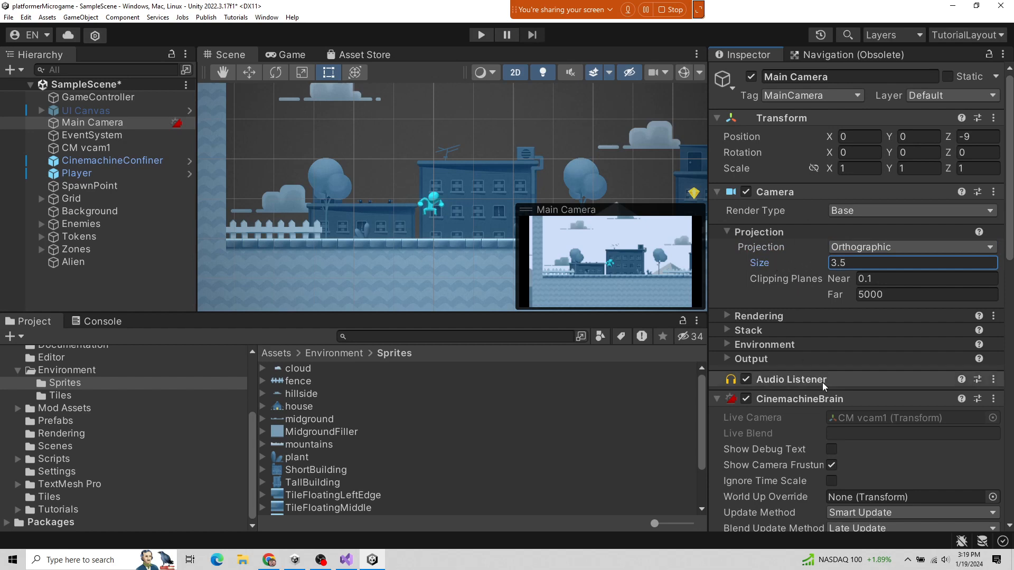
pyautogui.scroll(-5, 825, 423)
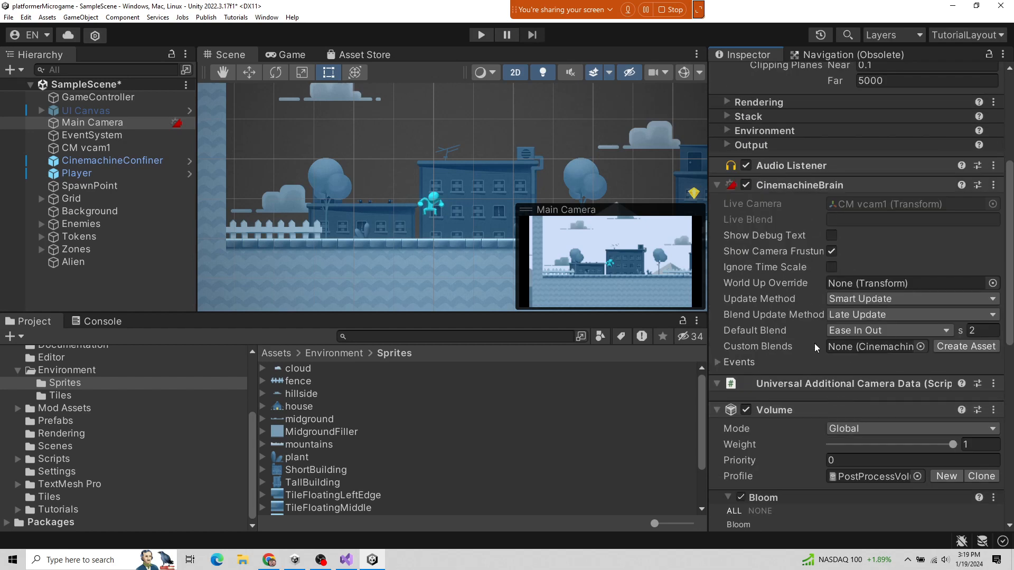
pyautogui.scroll(5, 814, 346)
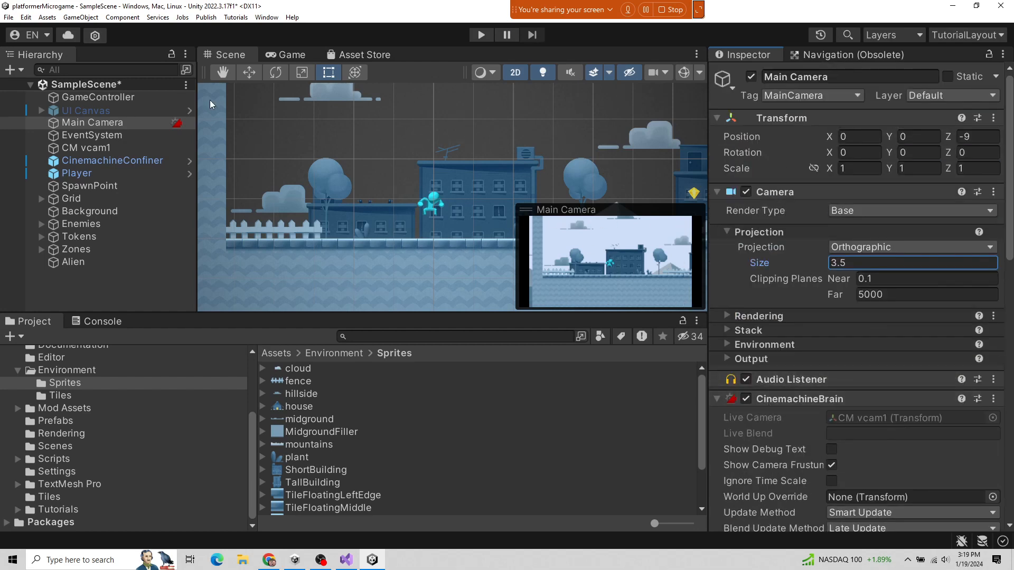
# - Check the Game view, return to the Scene view and turn off its 2D mode to show the level at an angle
pyautogui.click(286, 55)
pyautogui.click(225, 55)
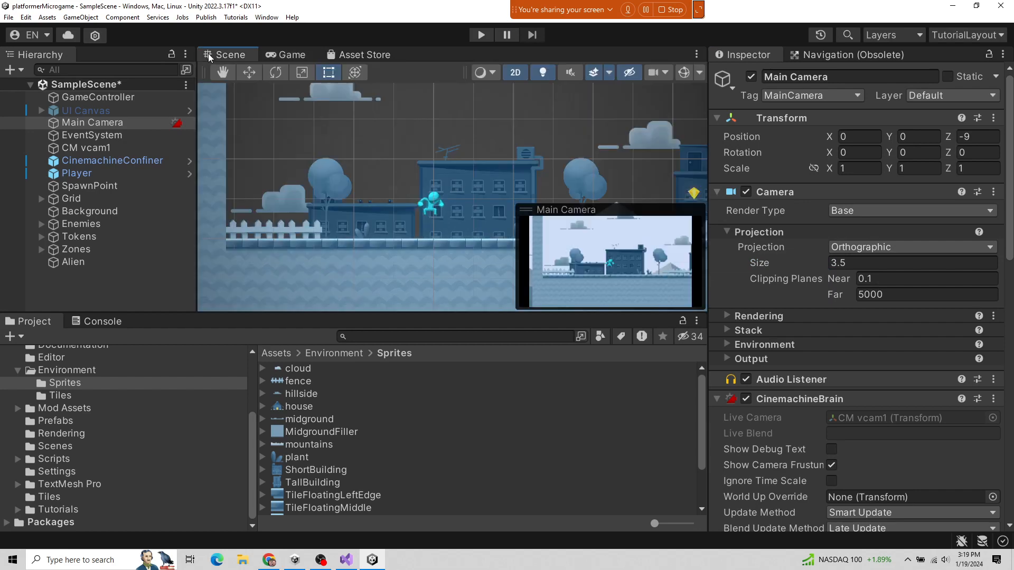
pyautogui.click(515, 73)
pyautogui.keyDown('alt'); pyautogui.moveTo(411, 246); pyautogui.dragTo(354, 235); pyautogui.keyUp('alt')
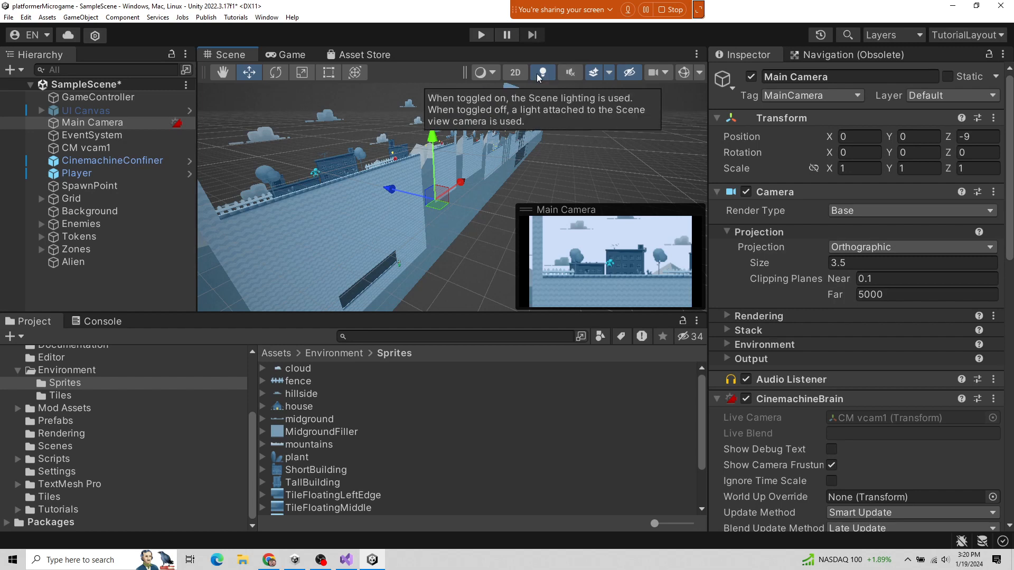
# - Add a new Camera object to SampleScene with its default name and activate the Move tool on it
pyautogui.click(15, 67)
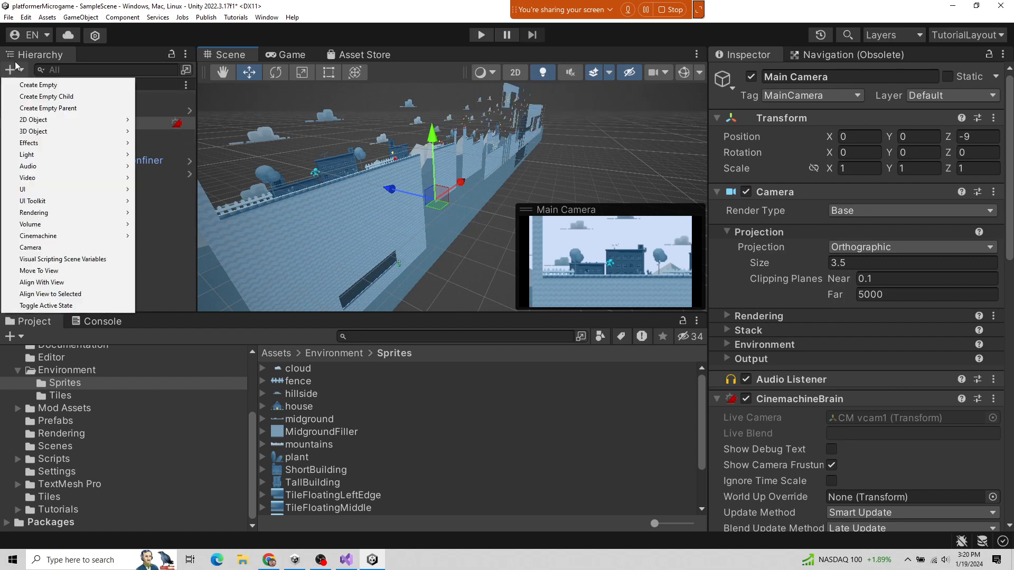
pyautogui.press('Escape')
pyautogui.press('r')
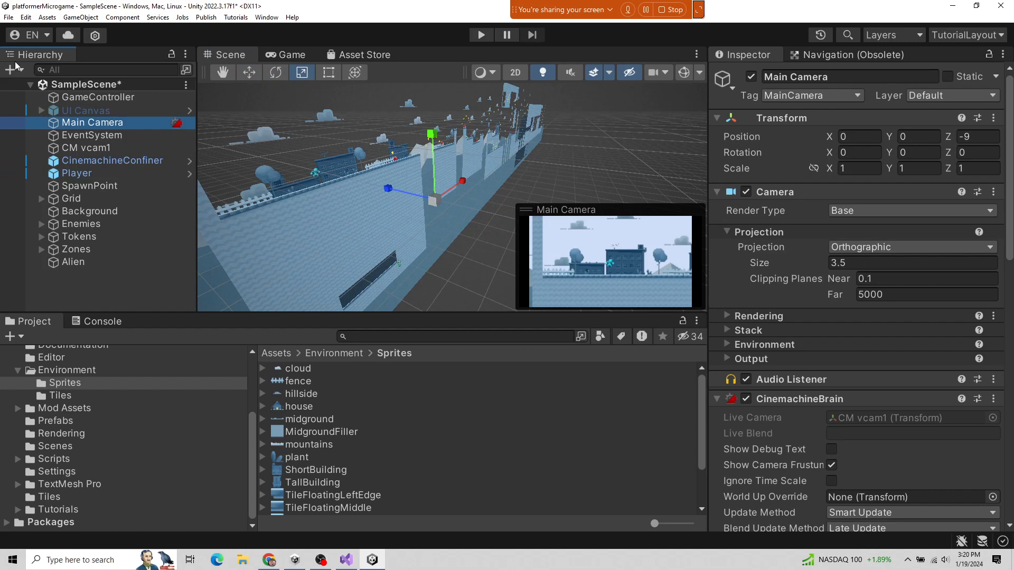
pyautogui.click(22, 68)
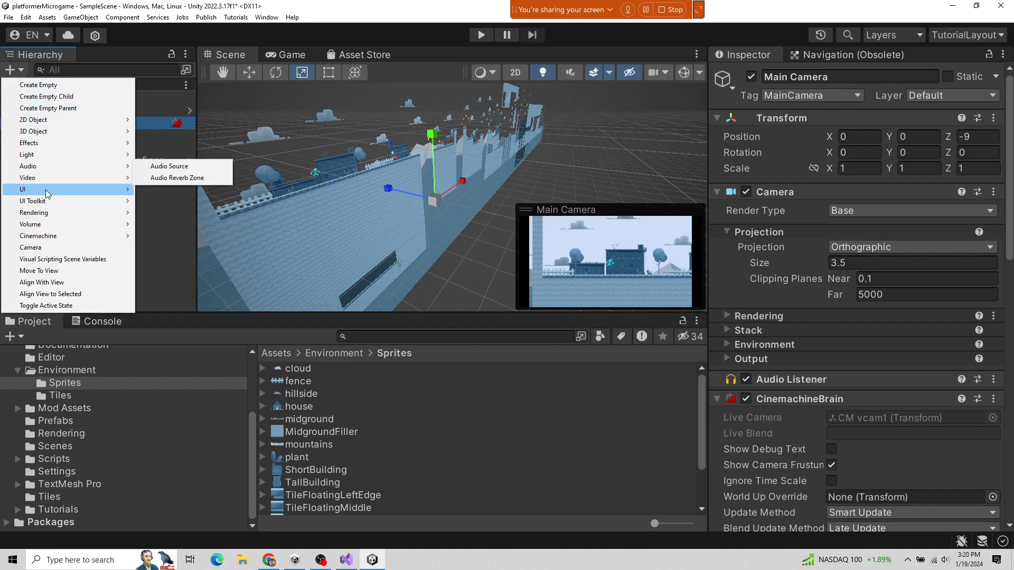
pyautogui.moveTo(50, 144)
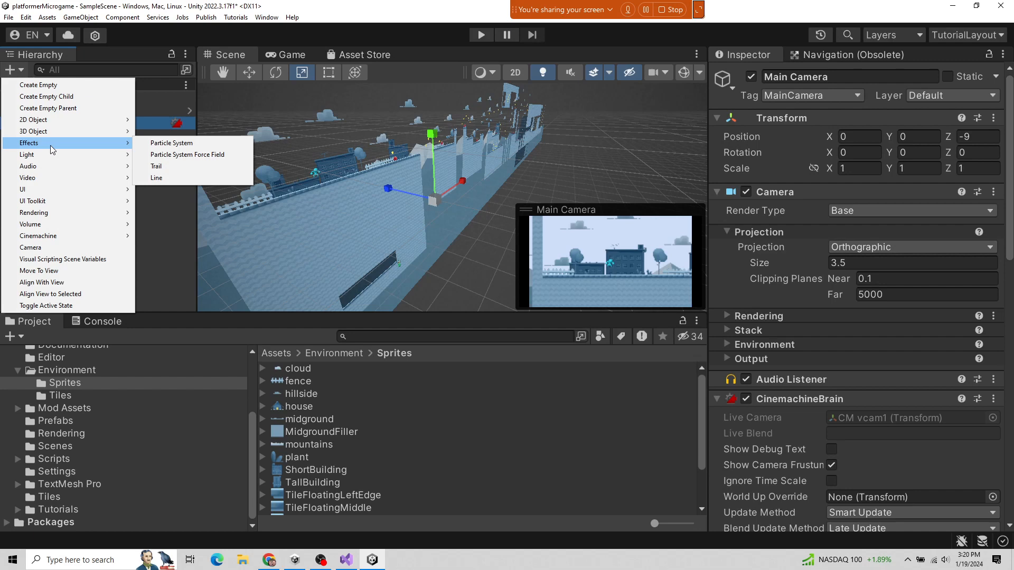
pyautogui.click(52, 247)
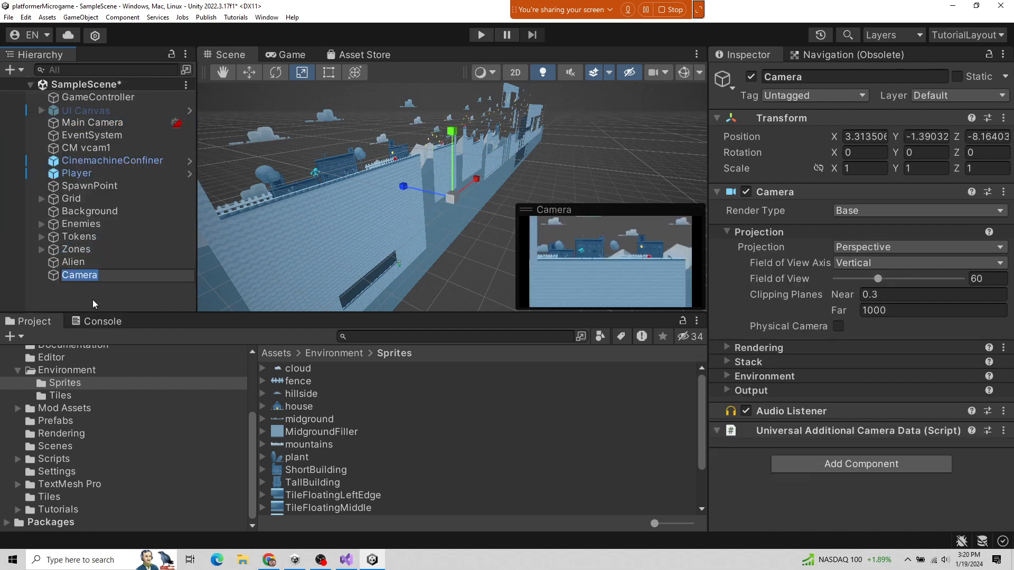
pyautogui.click(82, 250)
pyautogui.click(81, 275)
pyautogui.press('w')
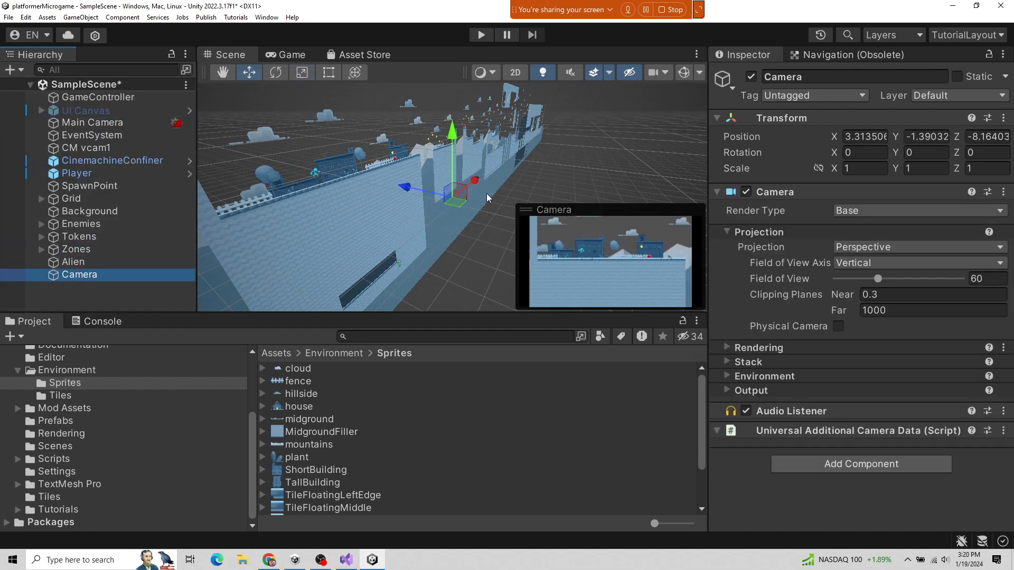
# - Look through the Scene view's camera settings and gizmo list for the camera display options
pyautogui.keyDown('alt'); pyautogui.moveTo(487, 193); pyautogui.dragTo(505, 170); pyautogui.keyUp('alt')
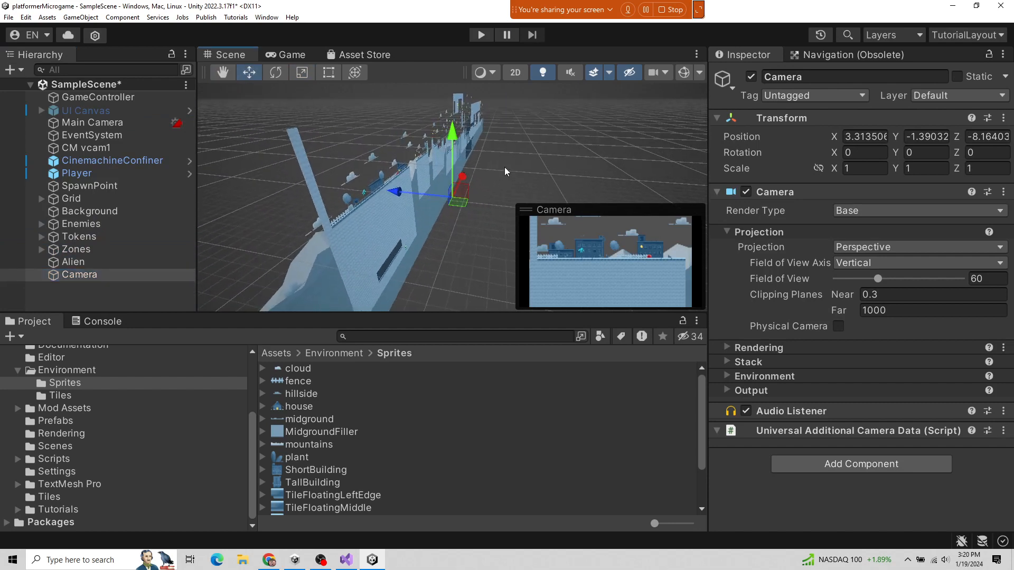
pyautogui.click(496, 74)
pyautogui.click(597, 81)
pyautogui.click(662, 78)
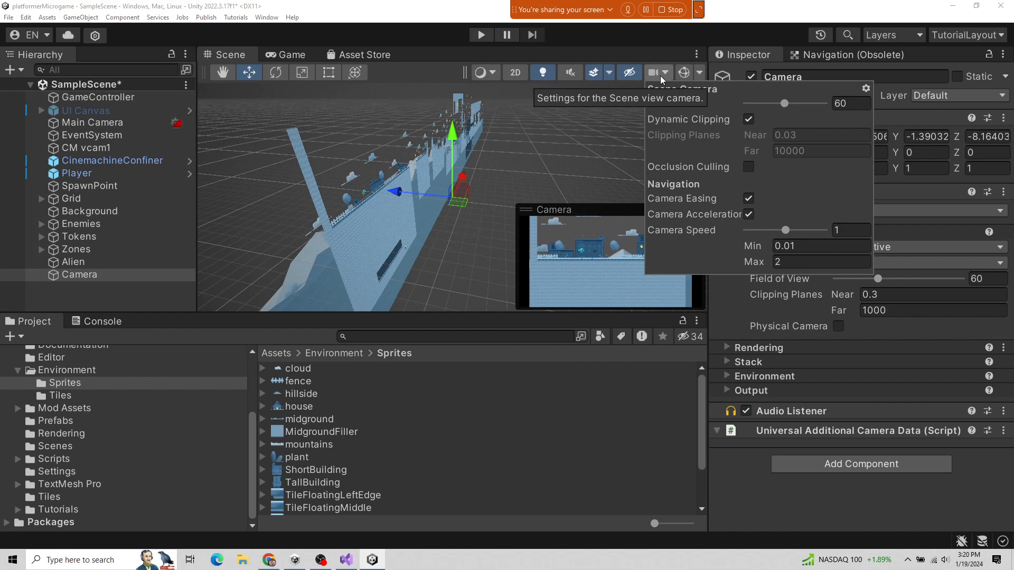
pyautogui.click(660, 75)
pyautogui.click(697, 75)
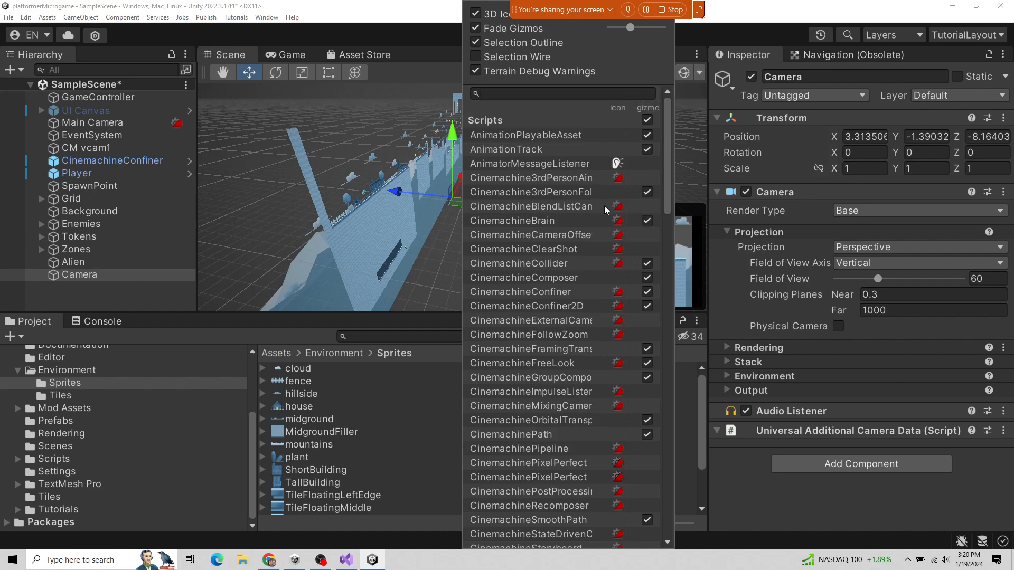
pyautogui.scroll(-15, 607, 204)
pyautogui.scroll(5, 630, 192)
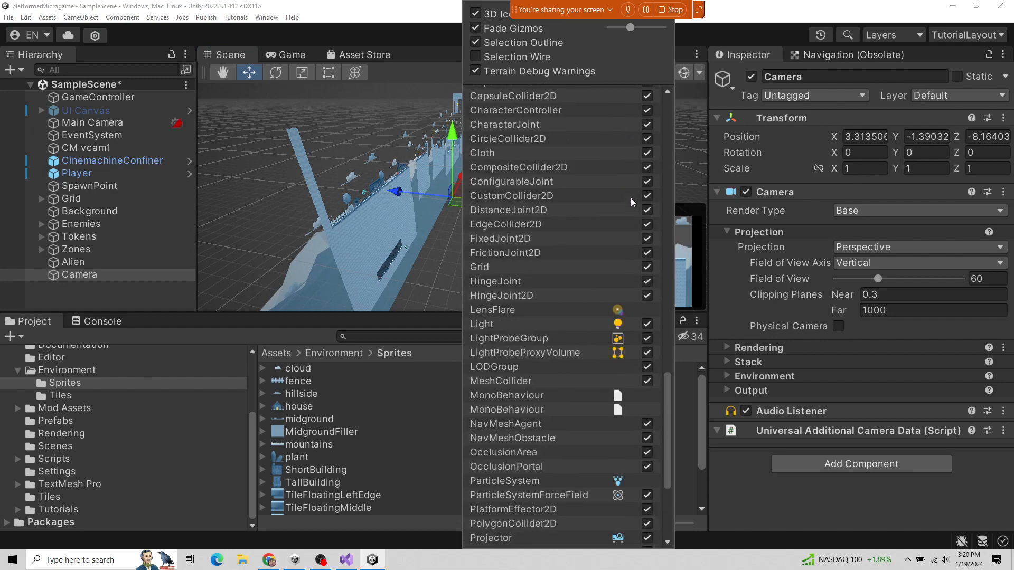
pyautogui.scroll(10, 631, 197)
pyautogui.click(689, 160)
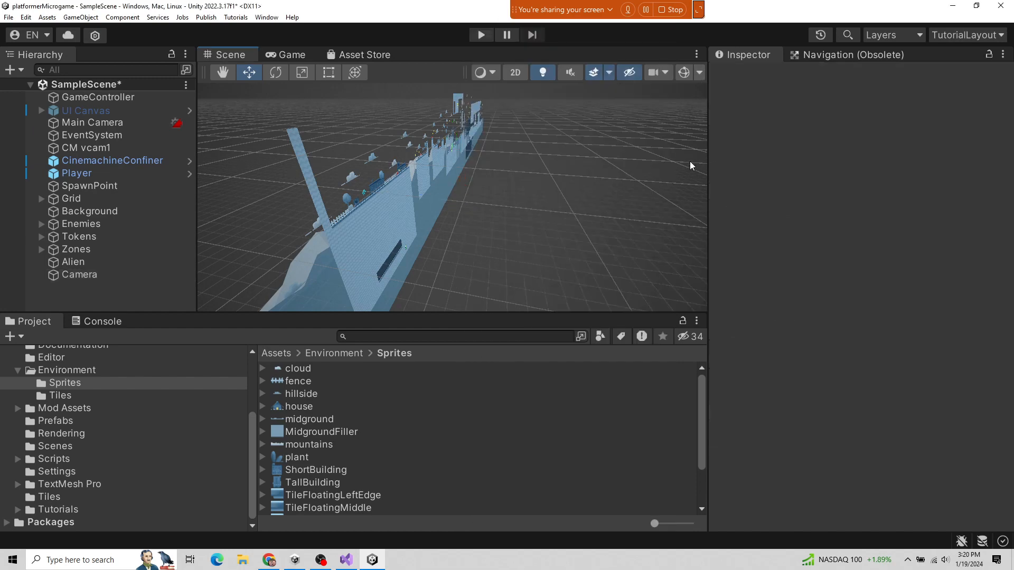
pyautogui.click(656, 71)
pyautogui.click(656, 72)
# - Select the new Camera object and set its near clipping plane to 0.36
pyautogui.click(87, 274)
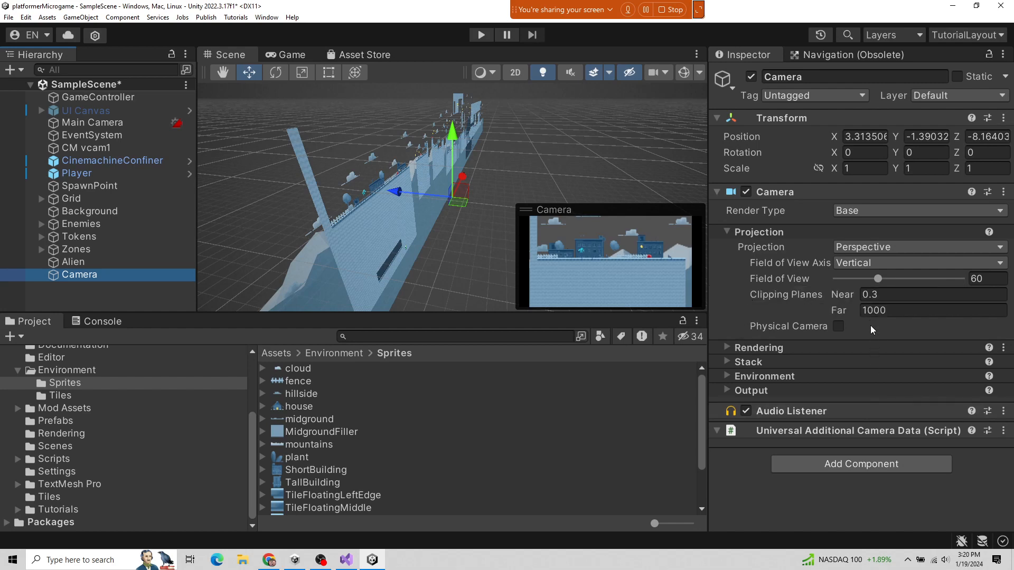
pyautogui.moveTo(846, 293)
pyautogui.mouseDown()
pyautogui.moveTo(867, 294)
pyautogui.moveTo(841, 296)
pyautogui.mouseUp()
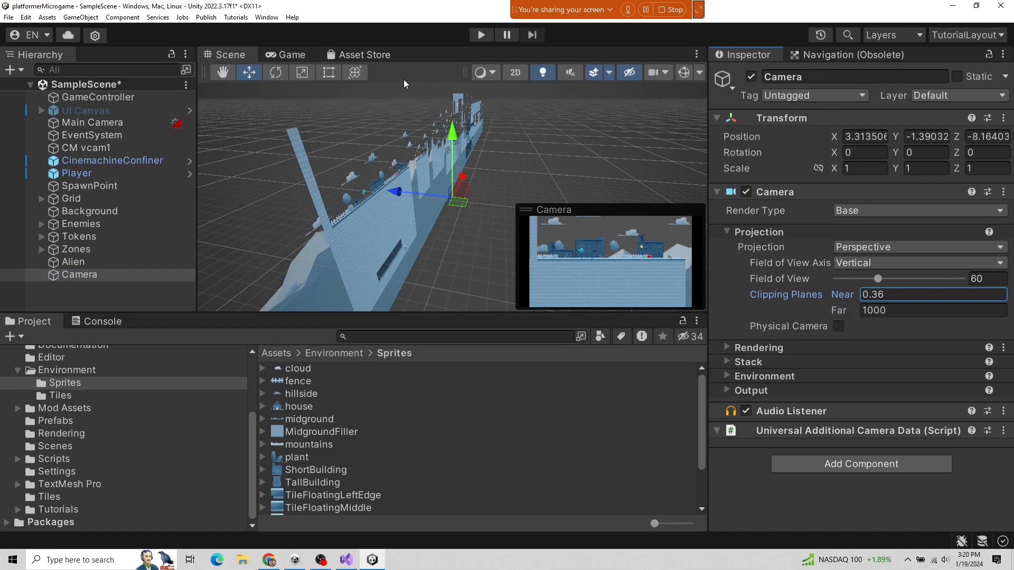
# - Review the Scene view's shading modes, Scene Camera settings and gizmo options, moving the screen-sharing bar clear of the gizmo list
pyautogui.click(491, 73)
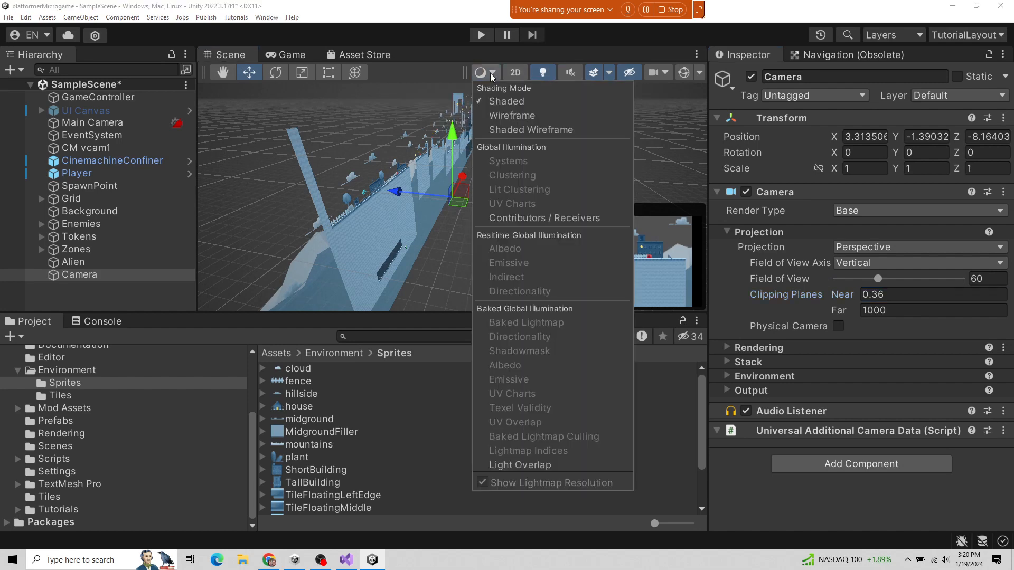
pyautogui.click(490, 73)
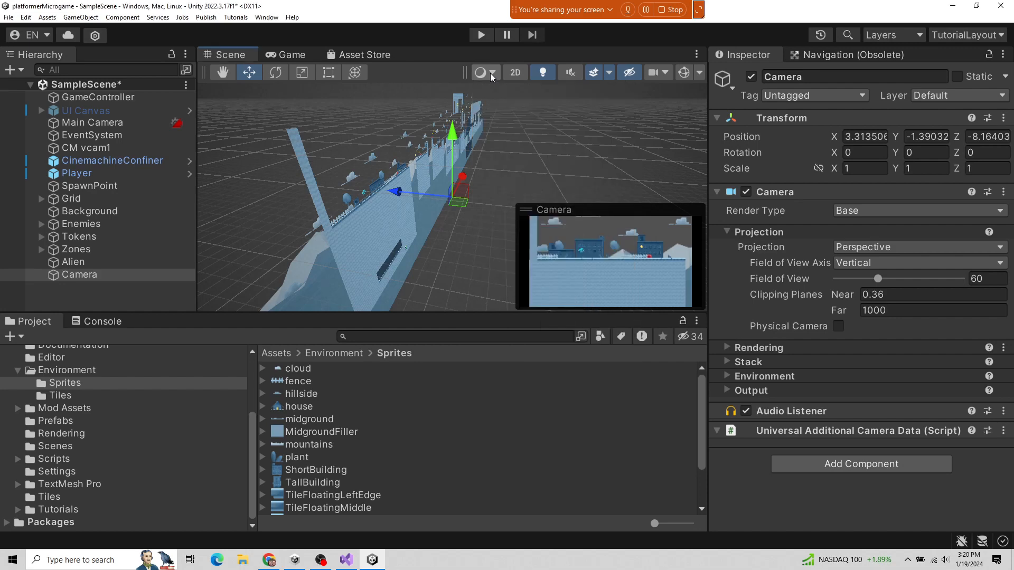
pyautogui.click(666, 74)
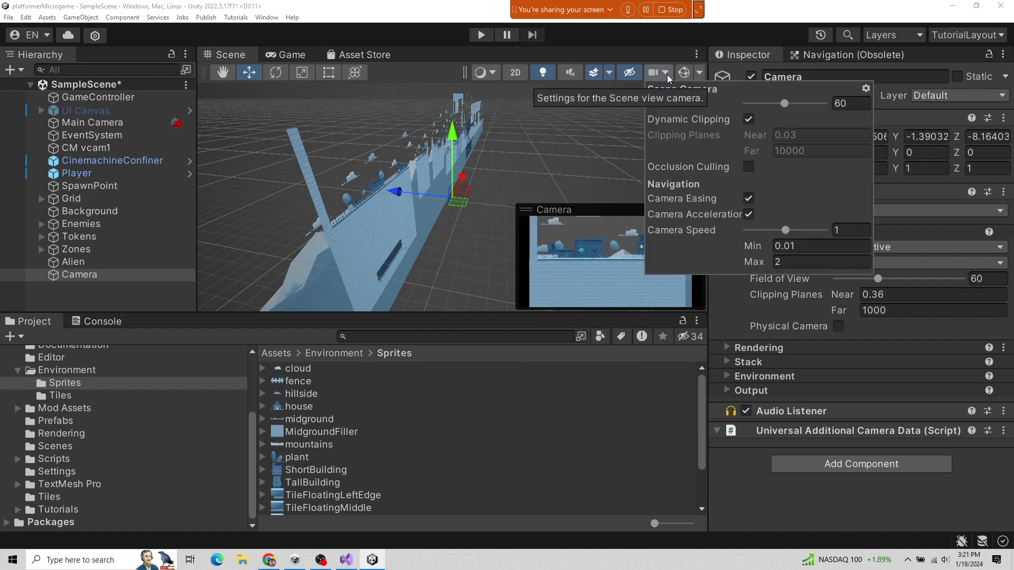
pyautogui.click(867, 88)
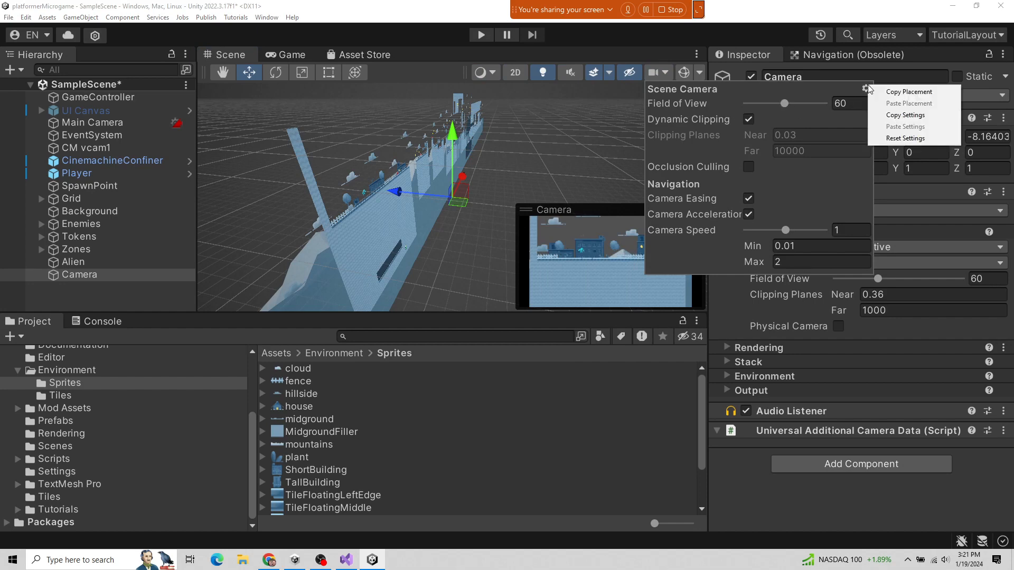
pyautogui.click(700, 72)
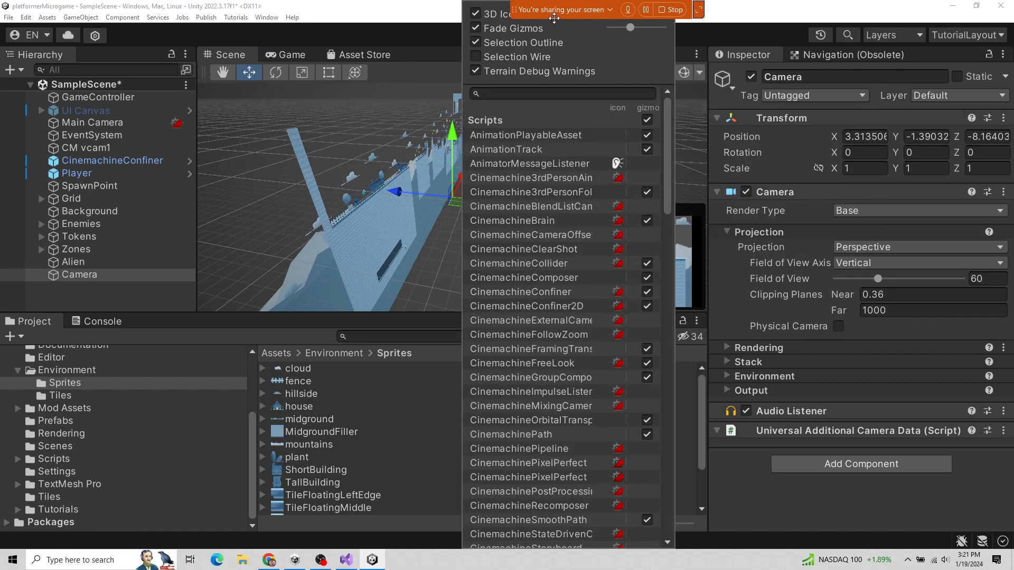
pyautogui.moveTo(552, 13); pyautogui.dragTo(190, 14)
pyautogui.click(700, 73)
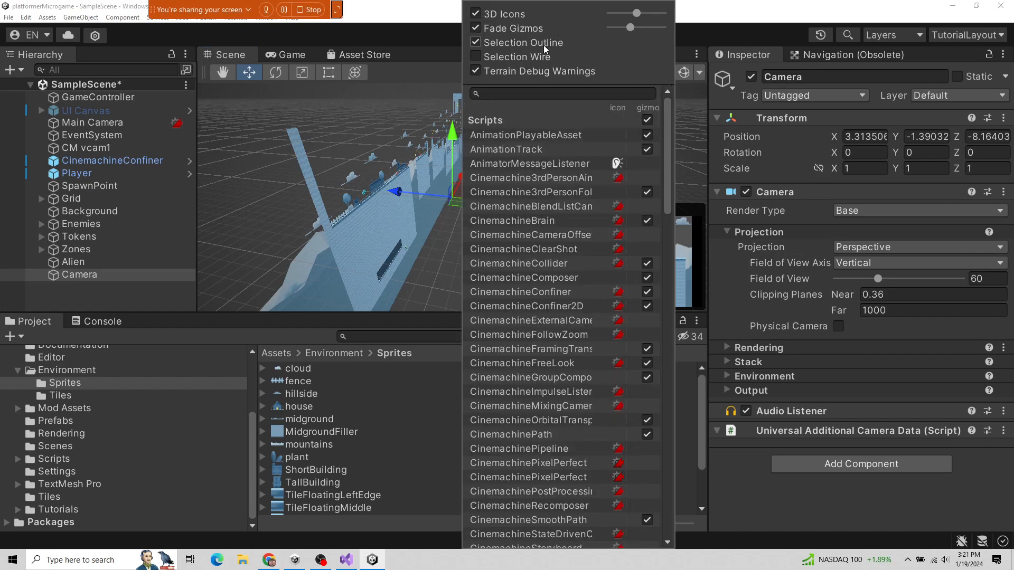
pyautogui.click(411, 46)
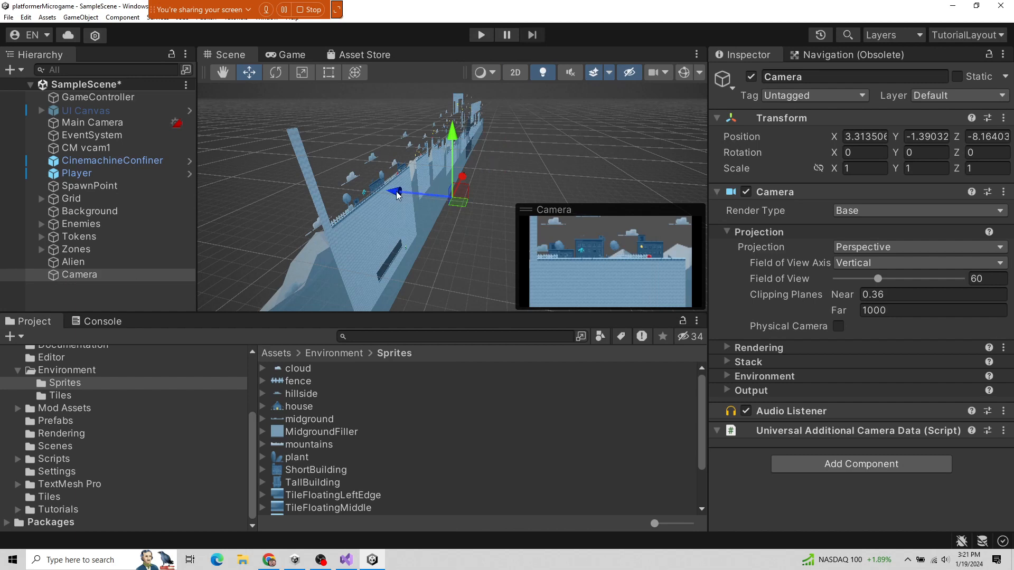
# - Move the new Camera back to Z -17.26 and up to Y 5, and tilt it to about 19.7 degrees around X
pyautogui.moveTo(397, 195); pyautogui.dragTo(475, 195)
pyautogui.scroll(-3, 476, 192)
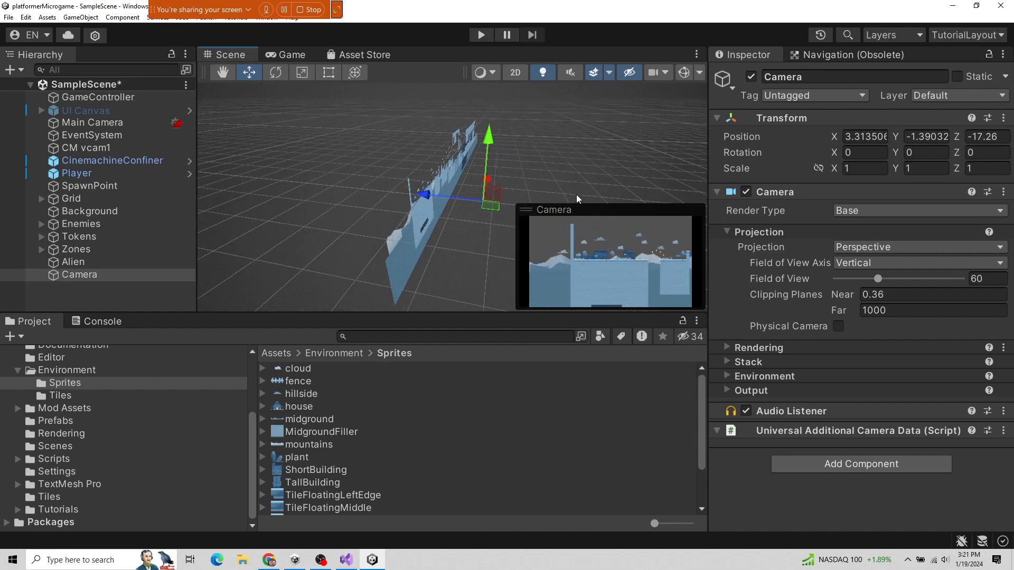
pyautogui.keyDown('alt'); pyautogui.moveTo(576, 194); pyautogui.dragTo(478, 207); pyautogui.keyUp('alt')
pyautogui.moveTo(487, 158); pyautogui.dragTo(512, 109)
pyautogui.press('e')
pyautogui.press('w')
pyautogui.scroll(3, 512, 183)
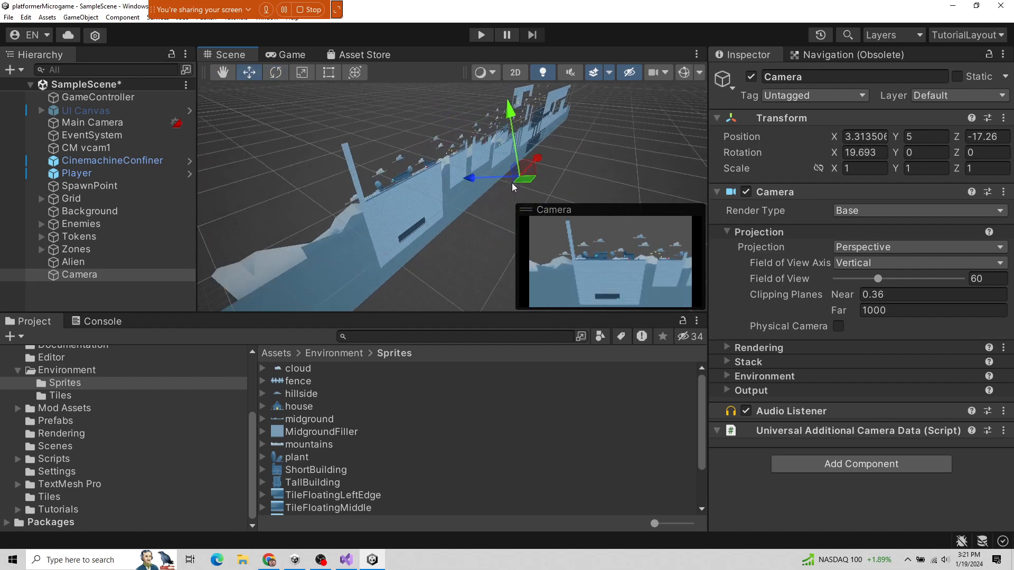
# - Examine the Scene Camera settings again, including its options for copying and resetting placement and settings
pyautogui.keyDown('alt'); pyautogui.moveTo(512, 183); pyautogui.dragTo(414, 141); pyautogui.keyUp('alt')
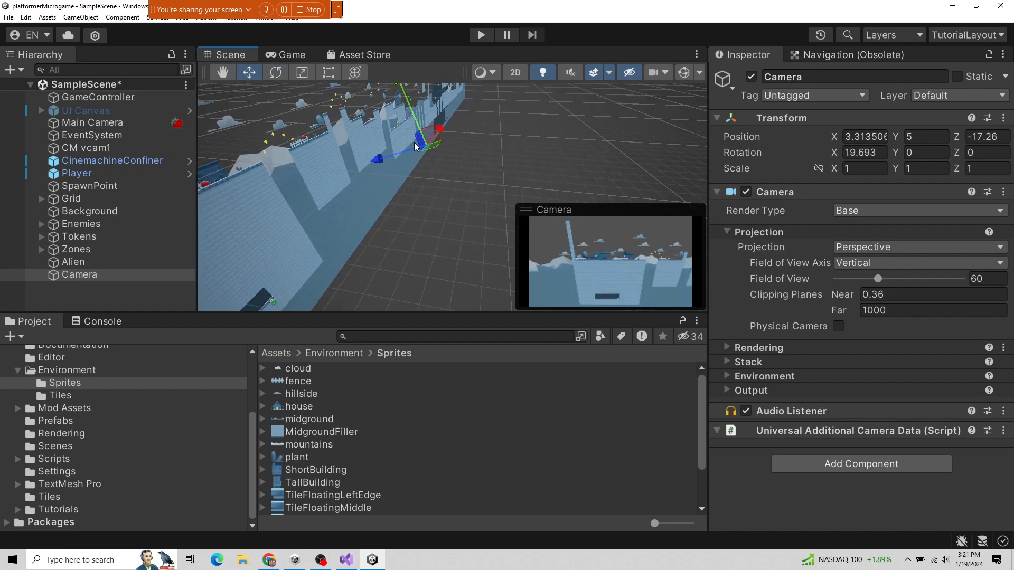
pyautogui.click(666, 73)
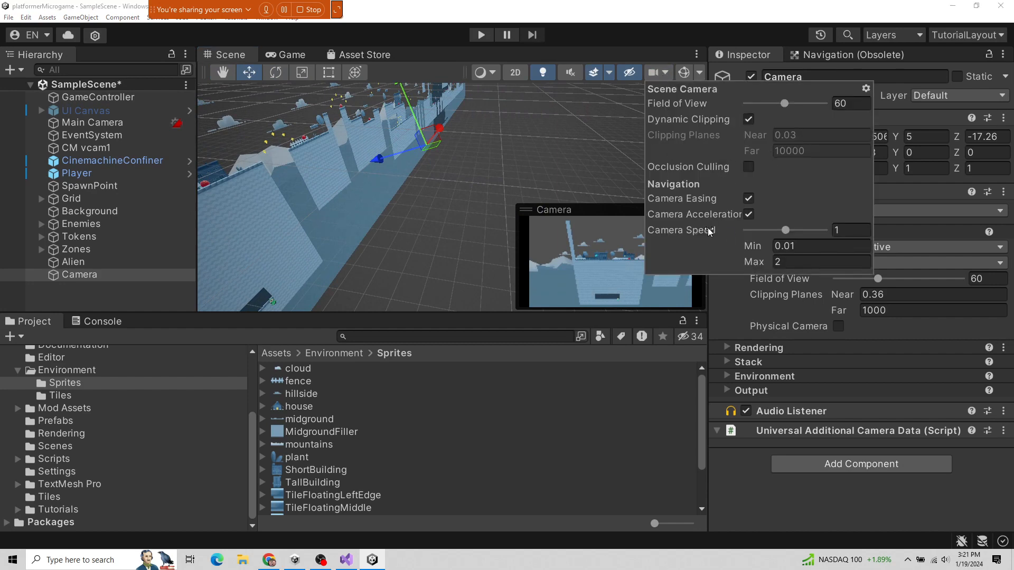
pyautogui.click(865, 88)
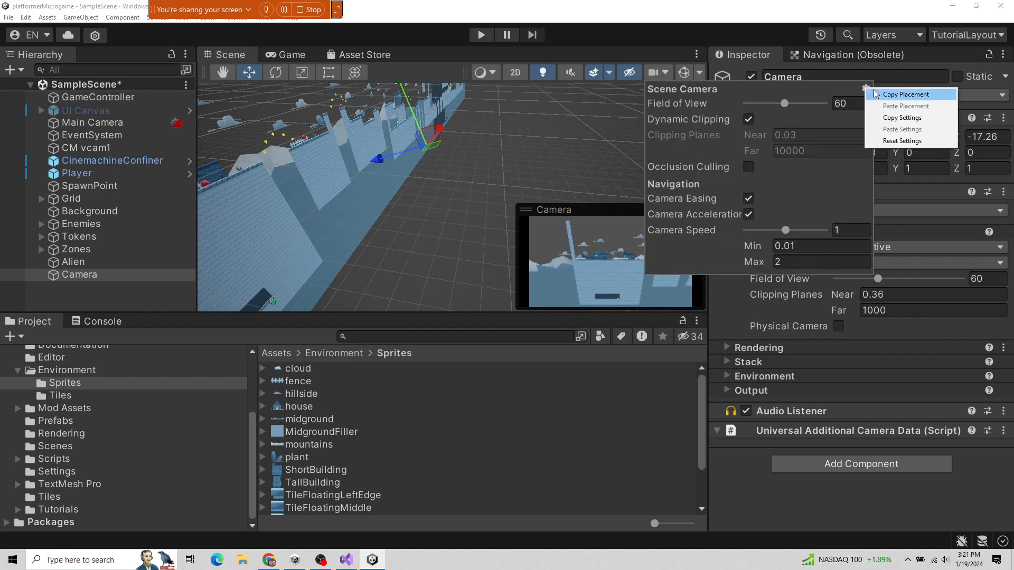
pyautogui.click(769, 93)
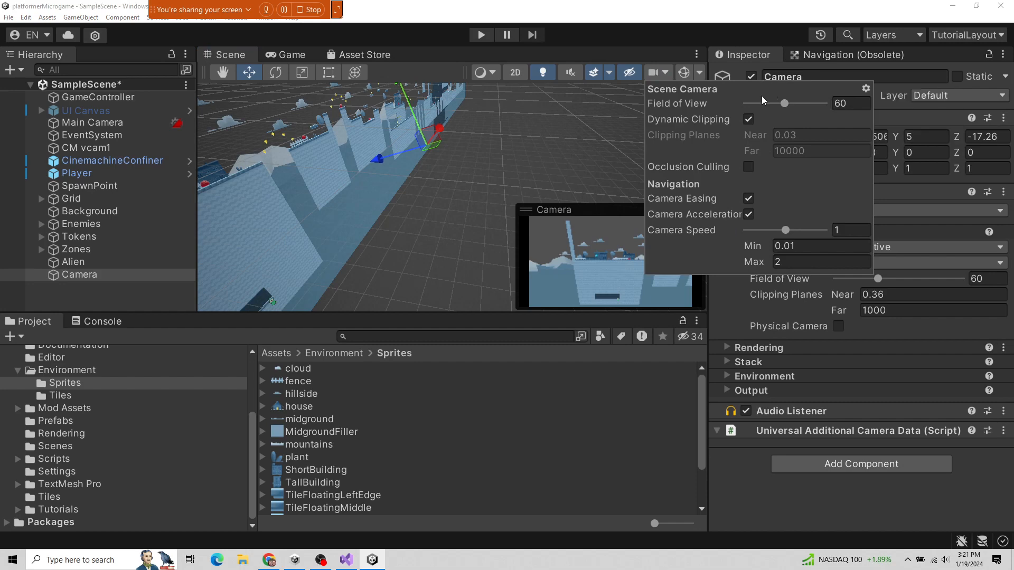
# - Check the Scene Camera settings again and show the Scene view gizmos so the Main Camera's frustum is drawn over the level
pyautogui.click(741, 59)
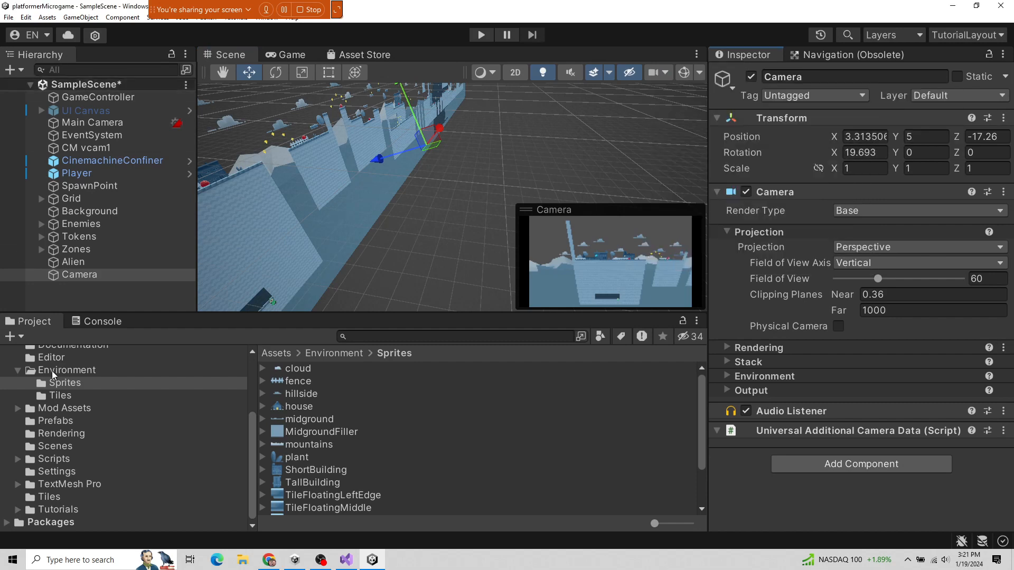
pyautogui.scroll(-10, 434, 189)
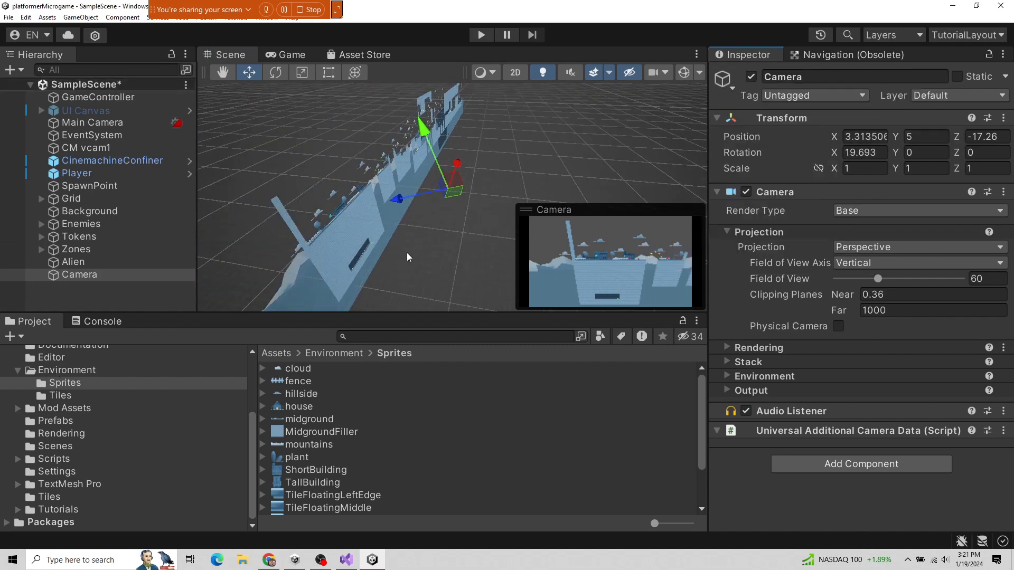
pyautogui.keyDown('alt'); pyautogui.moveTo(407, 252); pyautogui.dragTo(507, 148); pyautogui.keyUp('alt')
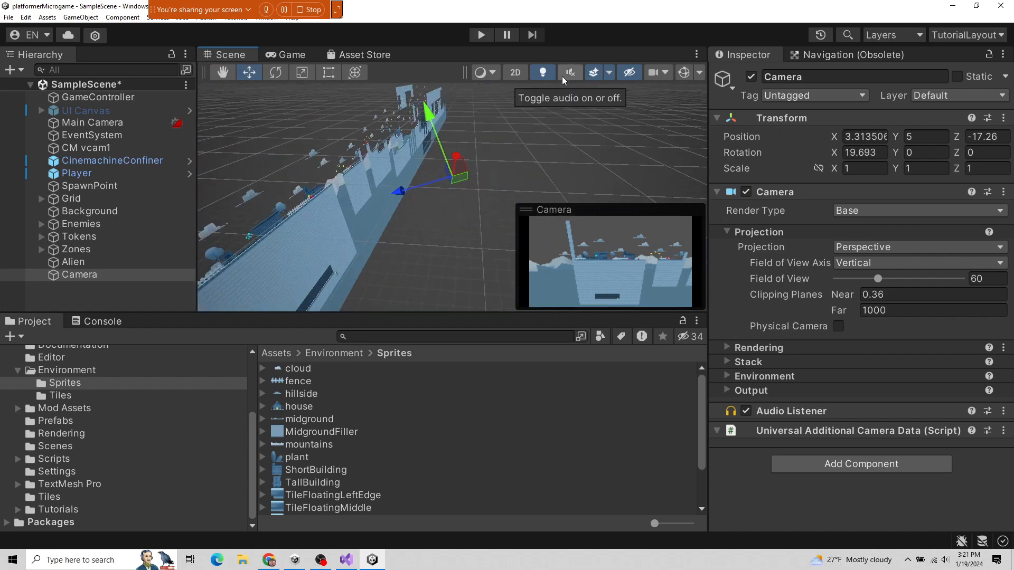
pyautogui.click(660, 73)
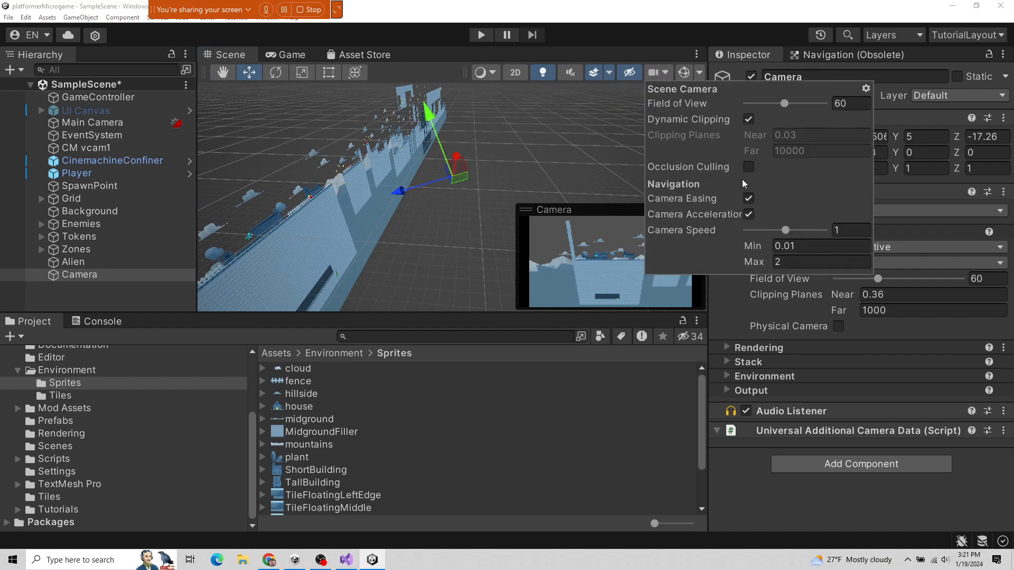
pyautogui.click(563, 155)
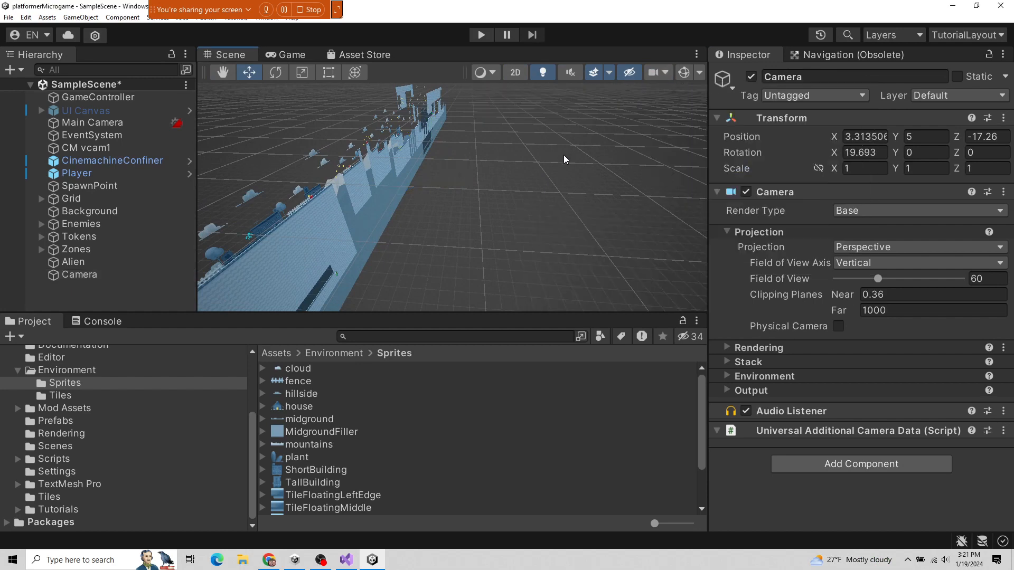
pyautogui.keyDown('alt'); pyautogui.moveTo(560, 156); pyautogui.dragTo(306, 211); pyautogui.keyUp('alt')
pyautogui.click(684, 75)
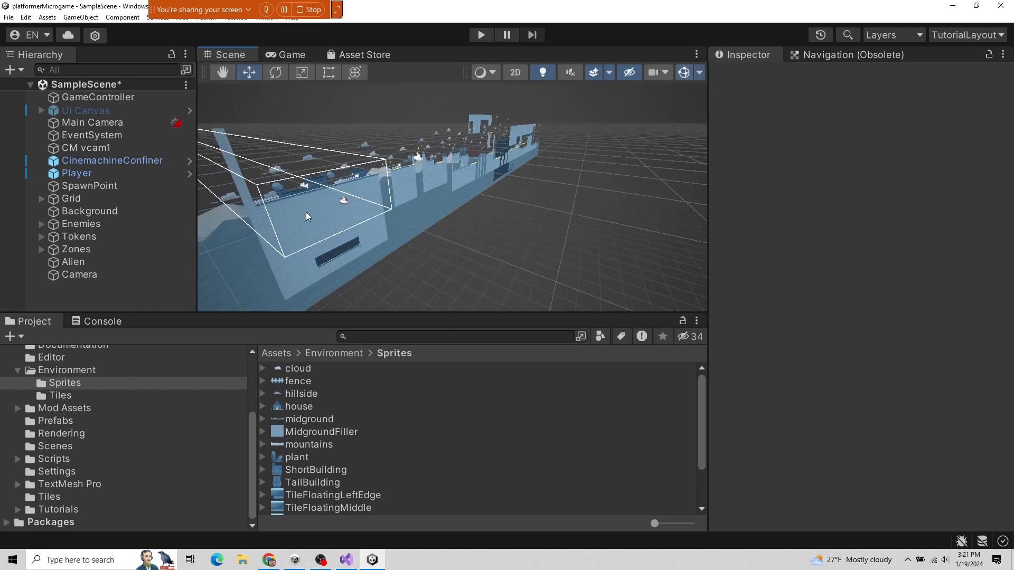
pyautogui.scroll(-4, 378, 192)
pyautogui.keyDown('alt'); pyautogui.moveTo(378, 192); pyautogui.dragTo(457, 225); pyautogui.keyUp('alt')
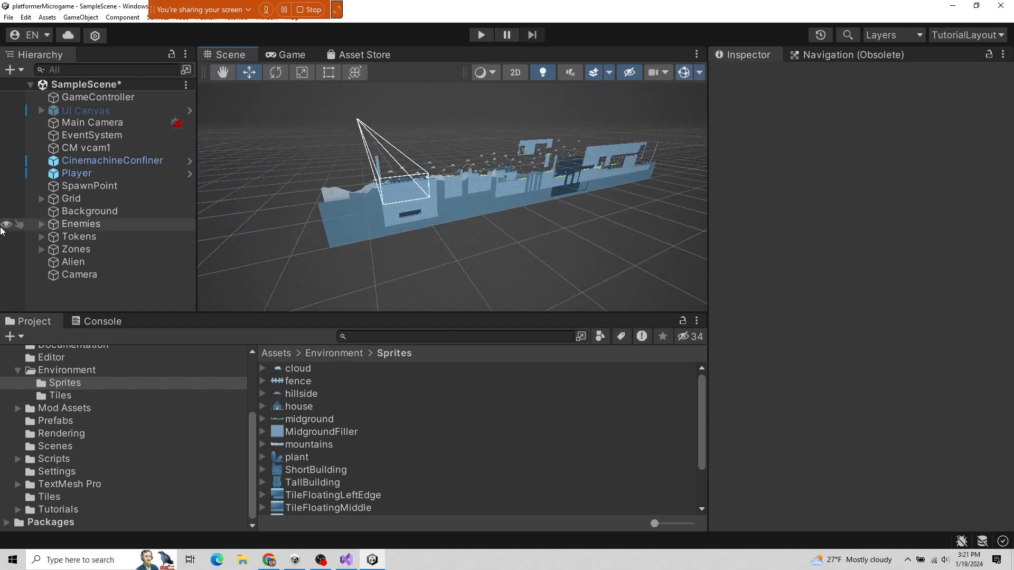
# - Select the Main Camera and examine its orthographic frustum and preview from different angles
pyautogui.click(103, 128)
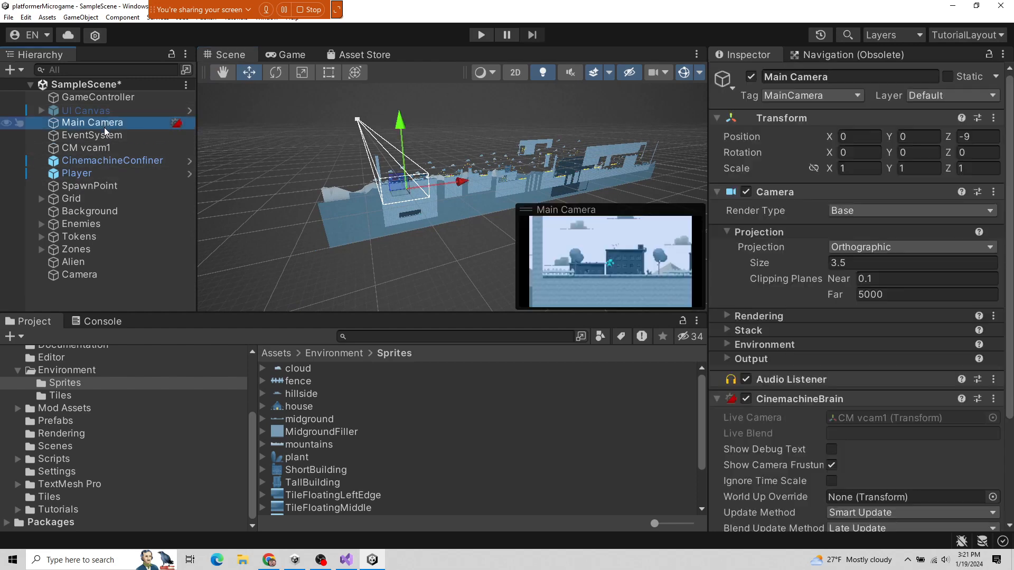
pyautogui.keyDown('alt'); pyautogui.moveTo(254, 182); pyautogui.dragTo(529, 215); pyautogui.keyUp('alt')
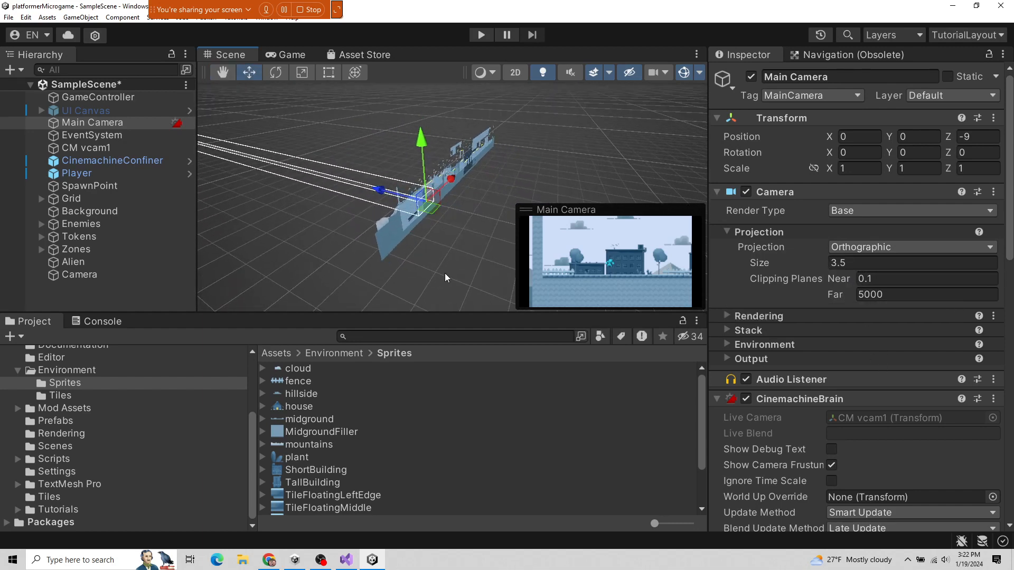
pyautogui.keyDown('alt'); pyautogui.moveTo(445, 278); pyautogui.dragTo(475, 261); pyautogui.keyUp('alt')
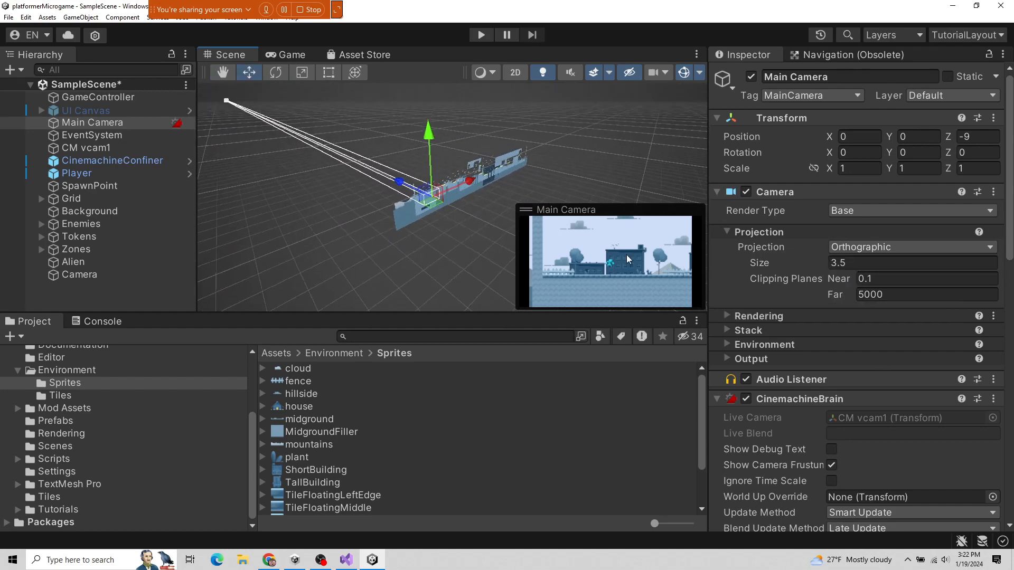
# - Try a far clipping plane of 1000 on the Main Camera
pyautogui.click(835, 297)
pyautogui.click(893, 296)
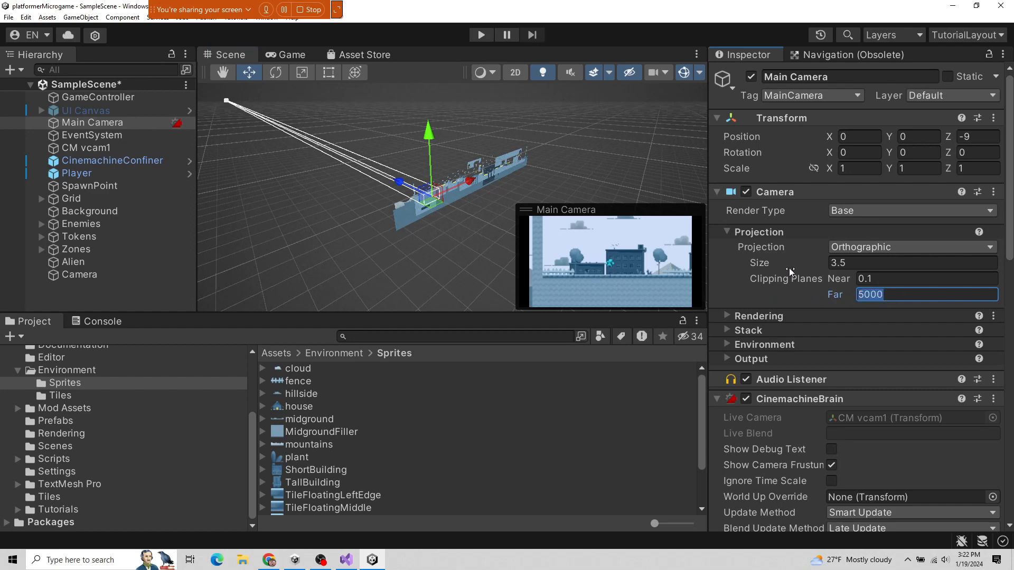
pyautogui.write('1000')
pyautogui.press('Tab')
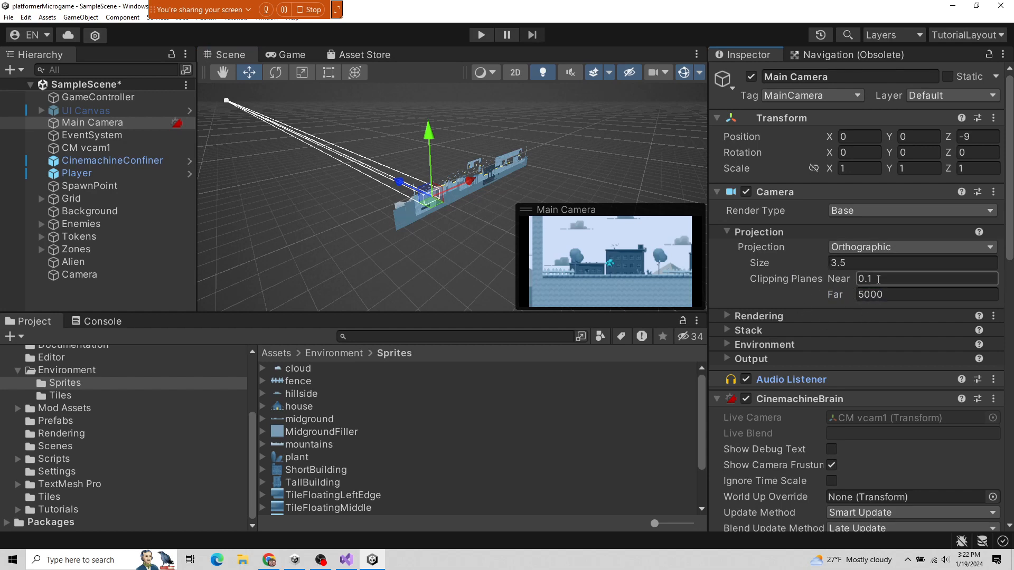
# - Select the new perspective Camera and move it to about Y 21.1, Z -11.5 above the level
pyautogui.click(79, 275)
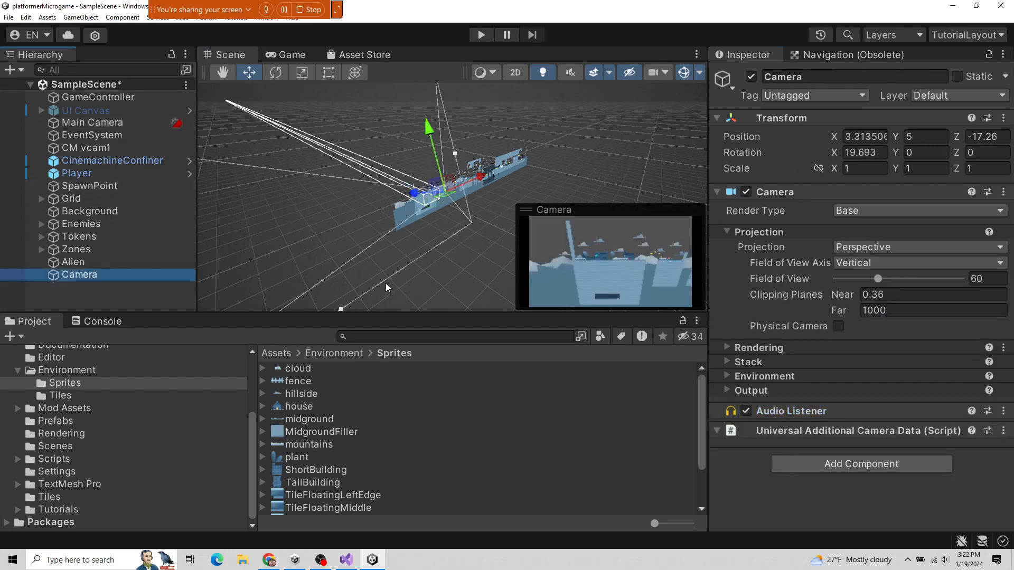
pyautogui.keyDown('alt'); pyautogui.moveTo(385, 288); pyautogui.dragTo(554, 218); pyautogui.keyUp('alt')
pyautogui.click(504, 142)
pyautogui.click(94, 280)
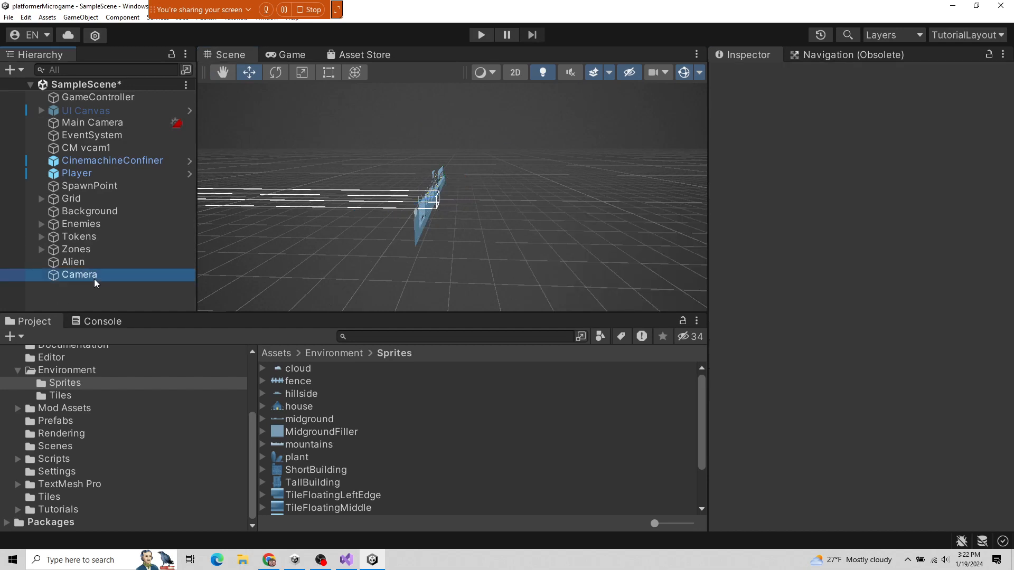
pyautogui.moveTo(433, 151); pyautogui.dragTo(214, 103)
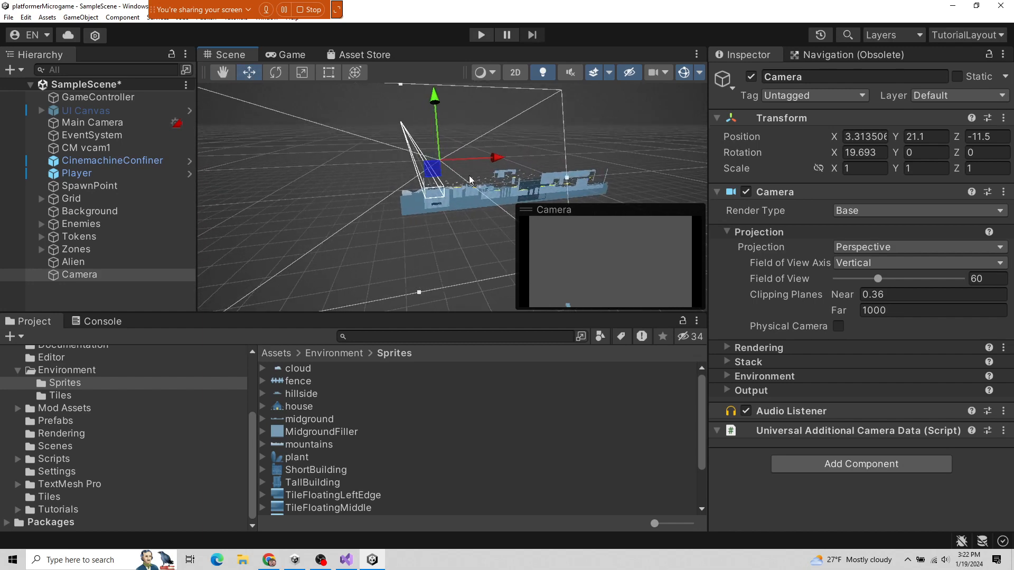
# - Examine the new Camera's perspective frustum and move the Camera back from the level to about Y 14.2, Z -61.9
pyautogui.keyDown('alt'); pyautogui.moveTo(470, 178); pyautogui.dragTo(332, 179); pyautogui.keyUp('alt')
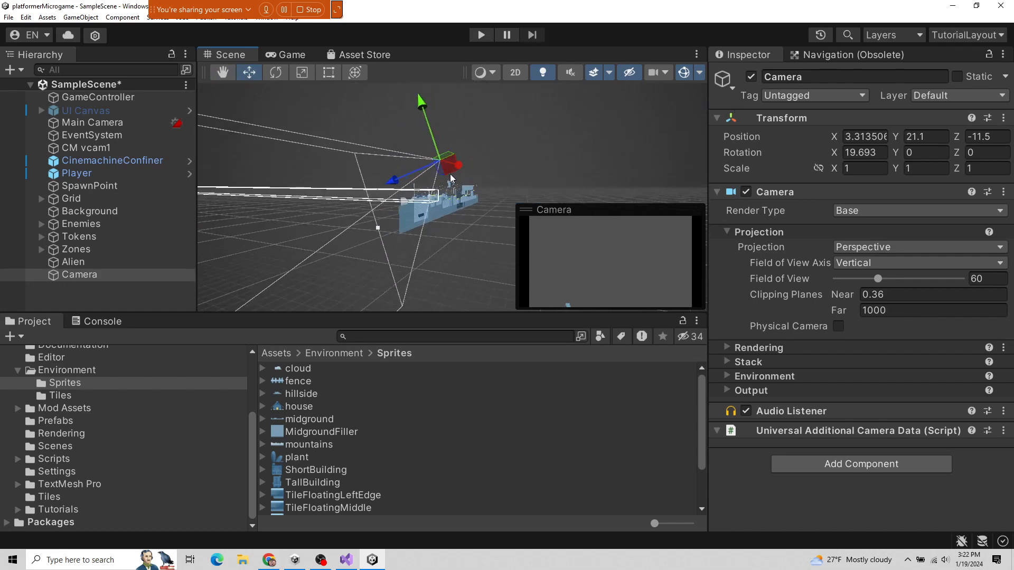
pyautogui.keyDown('alt'); pyautogui.moveTo(450, 173); pyautogui.dragTo(475, 180); pyautogui.keyUp('alt')
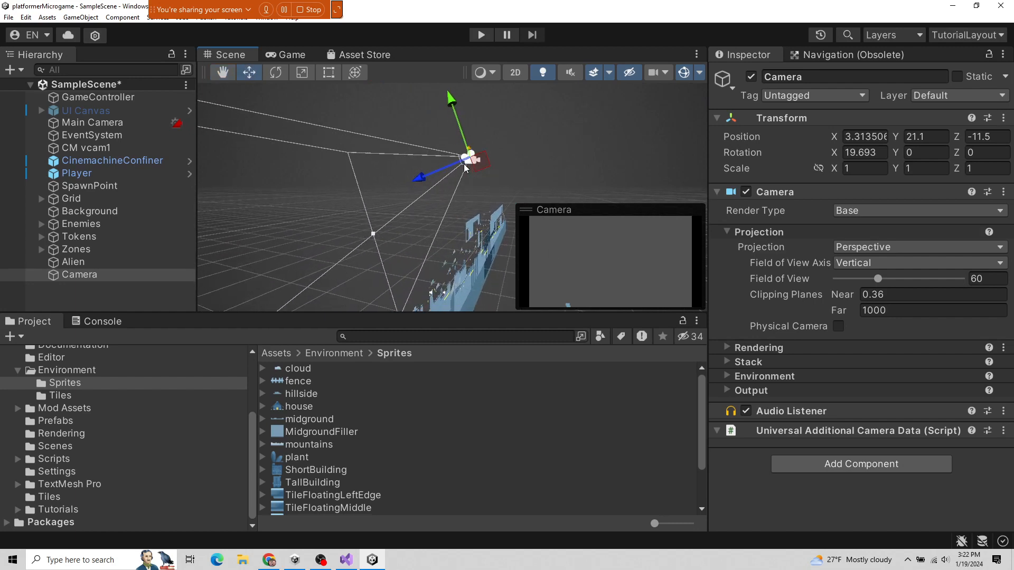
pyautogui.scroll(-2, 465, 168)
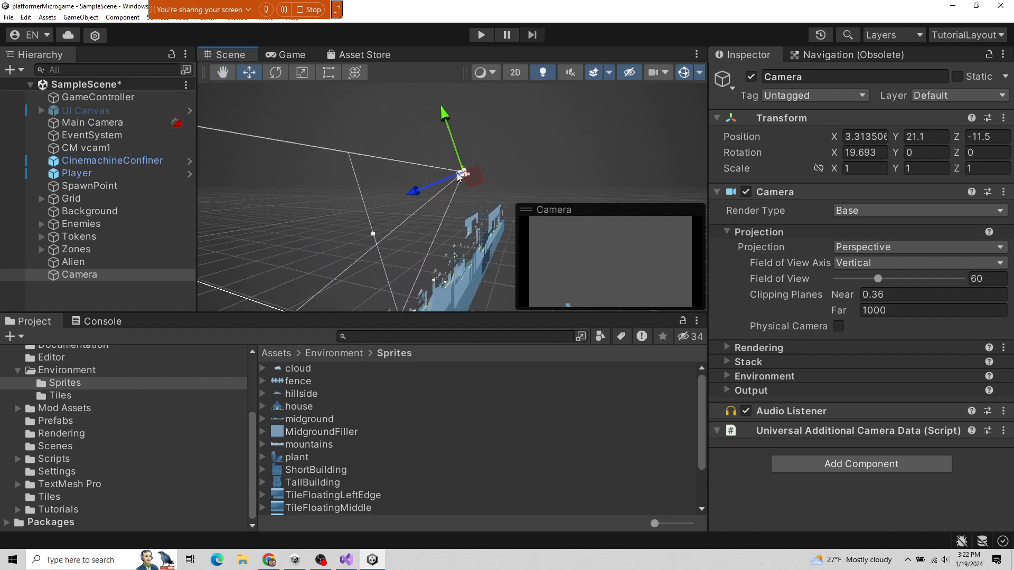
pyautogui.keyDown('alt'); pyautogui.moveTo(352, 261); pyautogui.dragTo(481, 204); pyautogui.keyUp('alt')
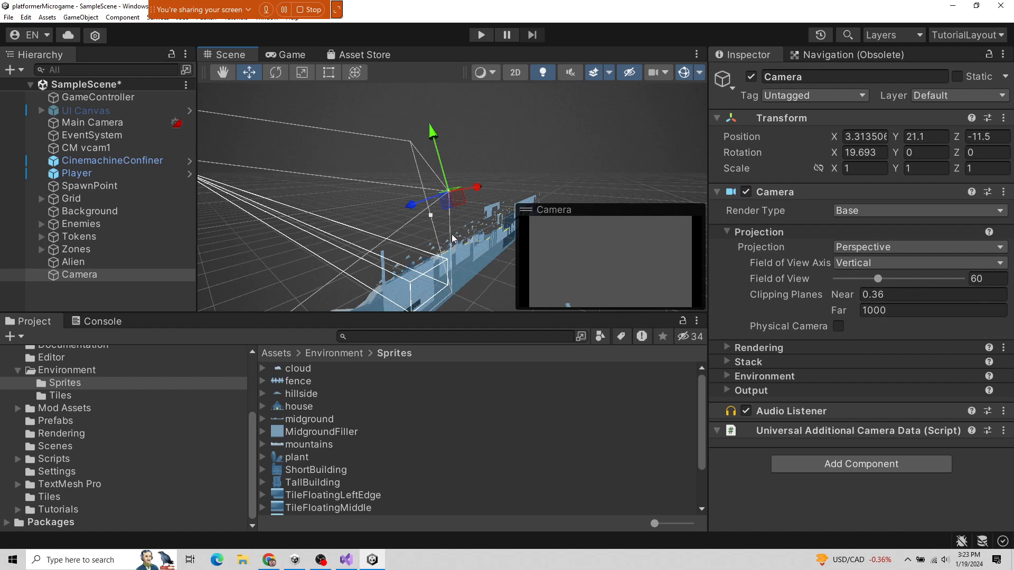
pyautogui.scroll(-4, 310, 190)
pyautogui.keyDown('alt'); pyautogui.moveTo(490, 258); pyautogui.dragTo(802, 292); pyautogui.keyUp('alt')
pyautogui.keyDown('alt'); pyautogui.moveTo(386, 259); pyautogui.dragTo(561, 193); pyautogui.keyUp('alt')
pyautogui.moveTo(460, 183); pyautogui.dragTo(504, 189)
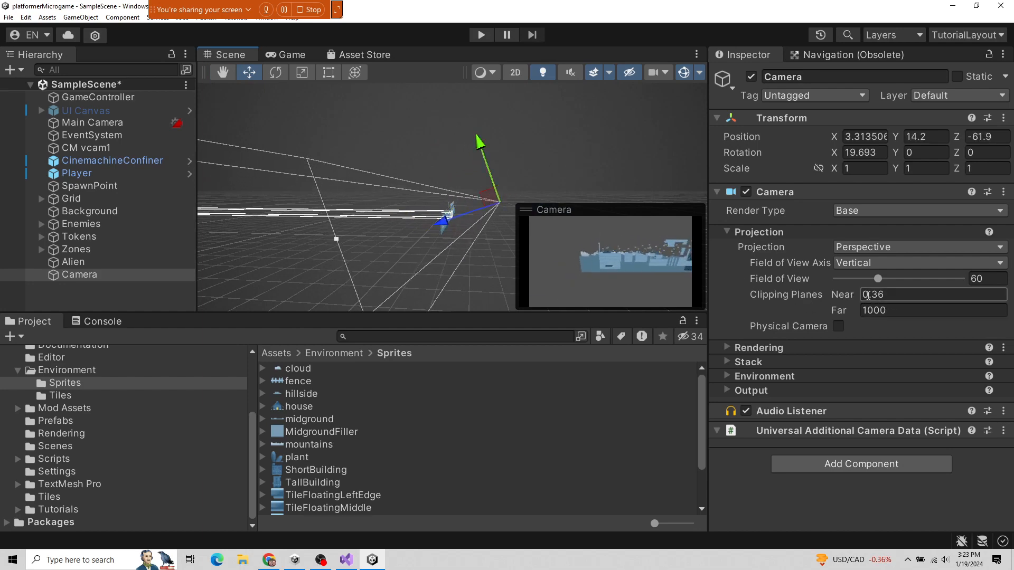
# - Vary the new Camera's far clipping plane from 89 to 62.6 and finally 194.6, checking its frustum at each value
pyautogui.moveTo(840, 308); pyautogui.dragTo(465, 300)
pyautogui.keyDown('alt'); pyautogui.moveTo(466, 298); pyautogui.dragTo(490, 229); pyautogui.keyUp('alt')
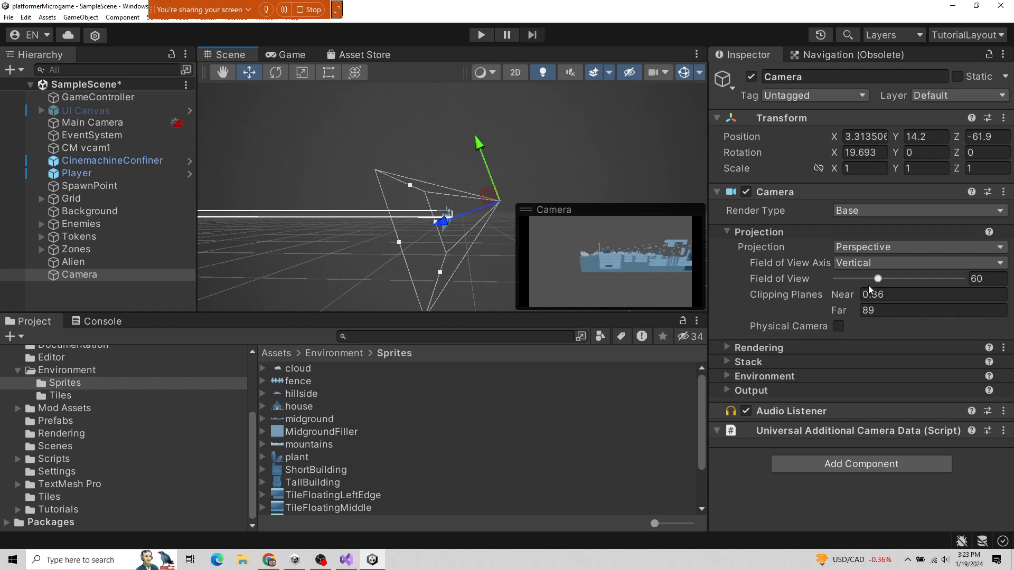
pyautogui.moveTo(850, 310); pyautogui.dragTo(763, 307)
pyautogui.keyDown('alt'); pyautogui.moveTo(437, 250); pyautogui.dragTo(478, 238); pyautogui.keyUp('alt')
pyautogui.keyDown('alt'); pyautogui.moveTo(420, 252); pyautogui.dragTo(457, 172); pyautogui.keyUp('alt')
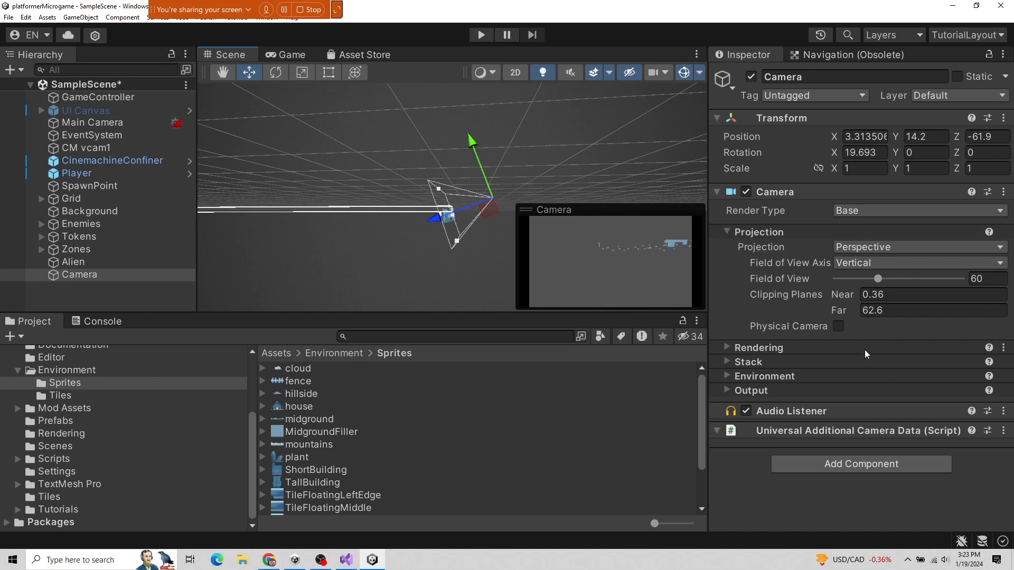
pyautogui.moveTo(841, 312); pyautogui.dragTo(213, 289)
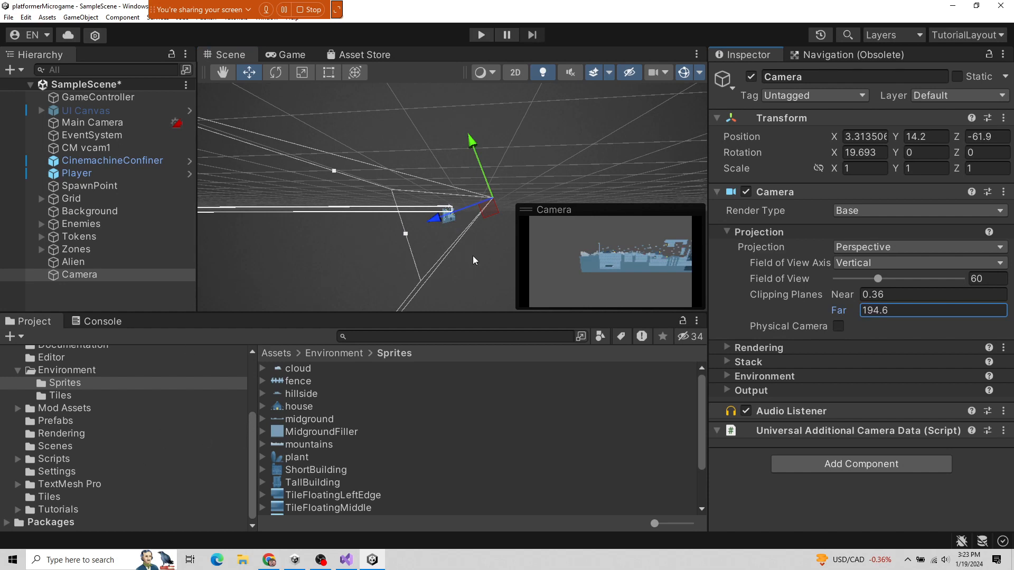
pyautogui.keyDown('alt'); pyautogui.moveTo(473, 256); pyautogui.dragTo(430, 275); pyautogui.keyUp('alt')
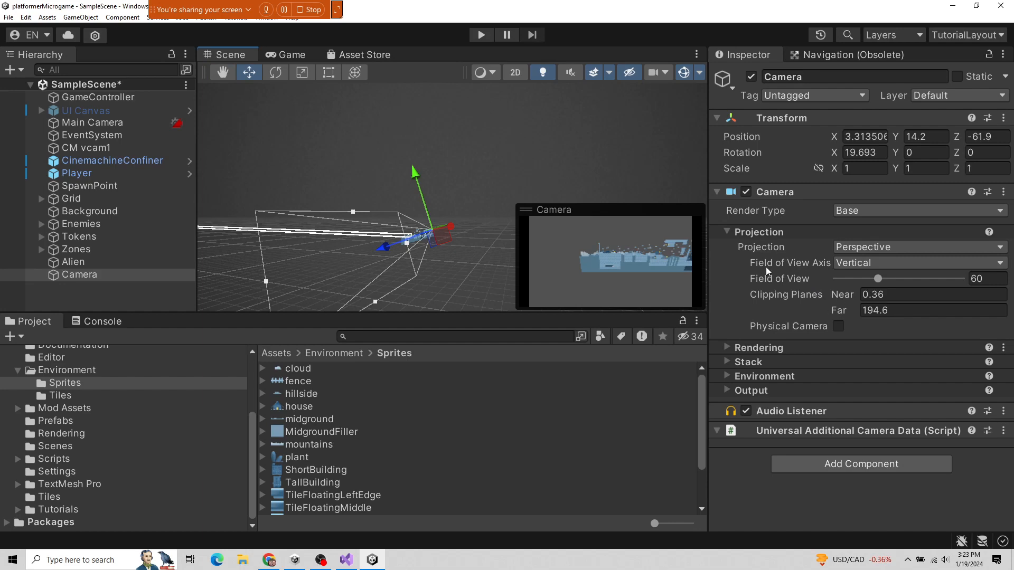
# - Delete the new perspective Camera from the scene and view the Main Camera's remaining orthographic frustum
pyautogui.rightClick(85, 274)
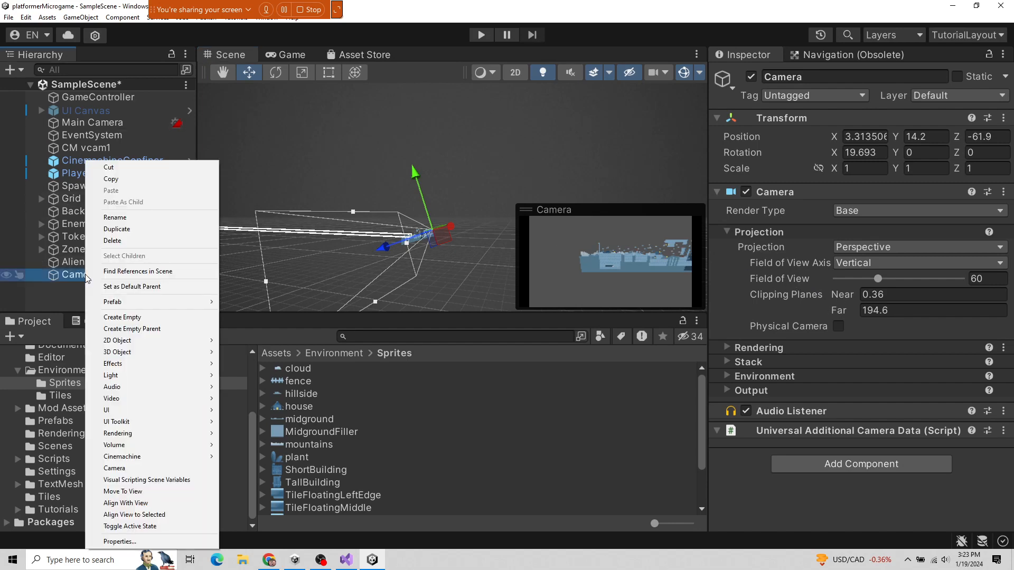
pyautogui.click(131, 244)
pyautogui.scroll(7, 400, 267)
pyautogui.keyDown('alt'); pyautogui.moveTo(417, 262); pyautogui.dragTo(559, 245); pyautogui.keyUp('alt')
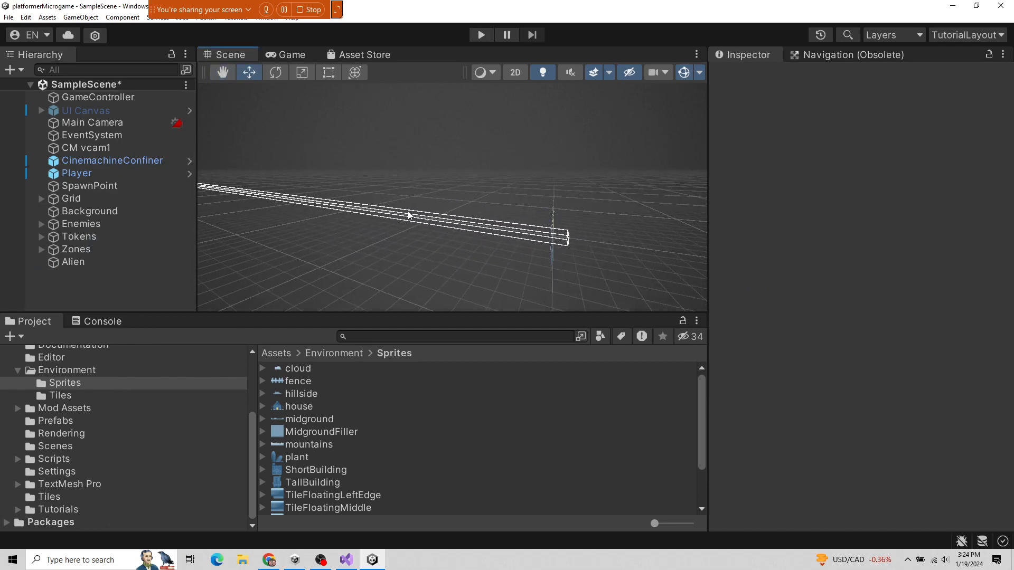
pyautogui.keyDown('alt'); pyautogui.moveTo(452, 265); pyautogui.dragTo(335, 239); pyautogui.keyUp('alt')
pyautogui.keyDown('alt'); pyautogui.moveTo(416, 228); pyautogui.dragTo(539, 247); pyautogui.keyUp('alt')
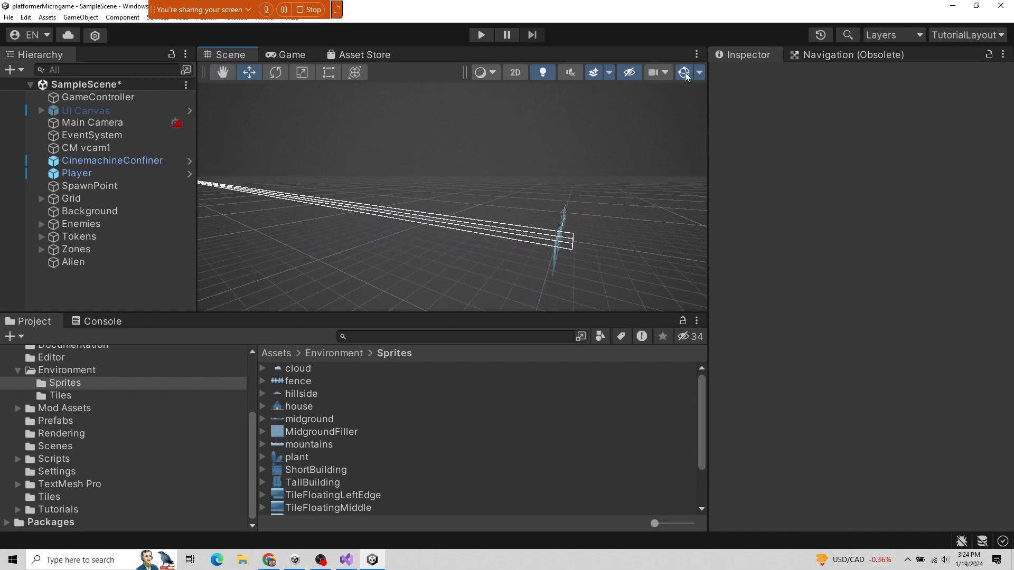
# - Review the Main Camera's CinemachineBrain and Volume components alongside the Game view, and return to the Scene view
pyautogui.click(96, 122)
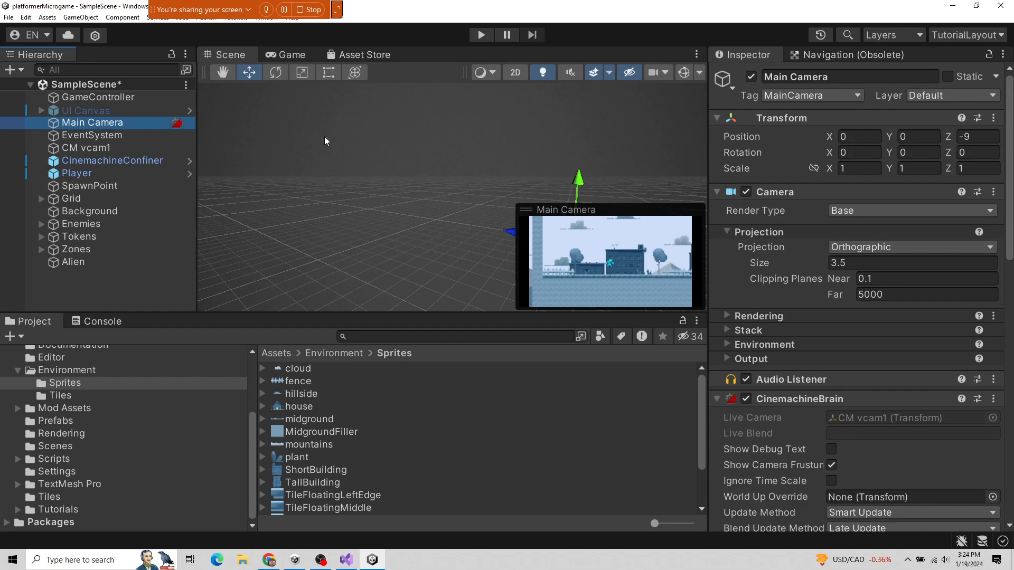
pyautogui.click(290, 55)
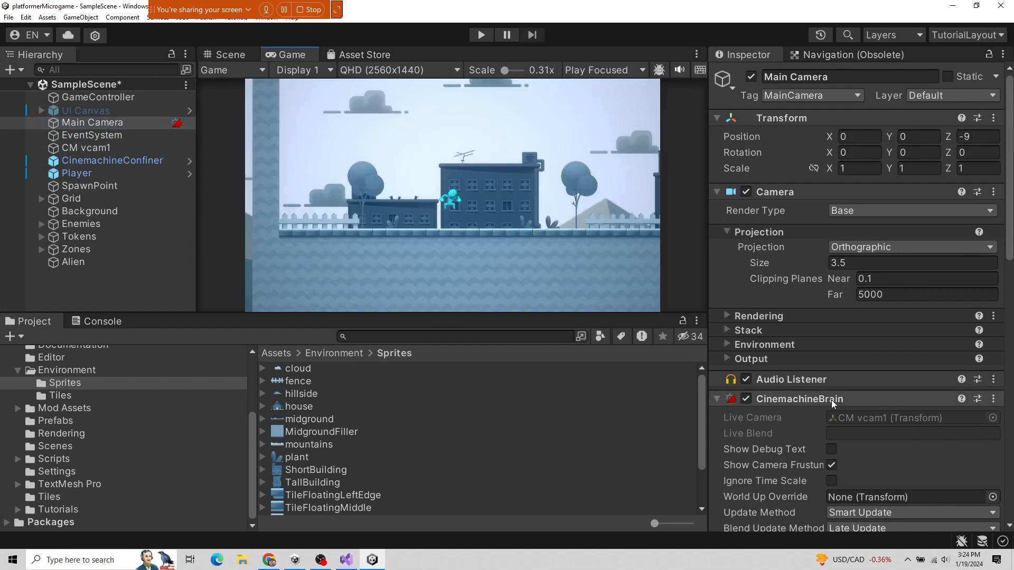
pyautogui.scroll(-3, 863, 392)
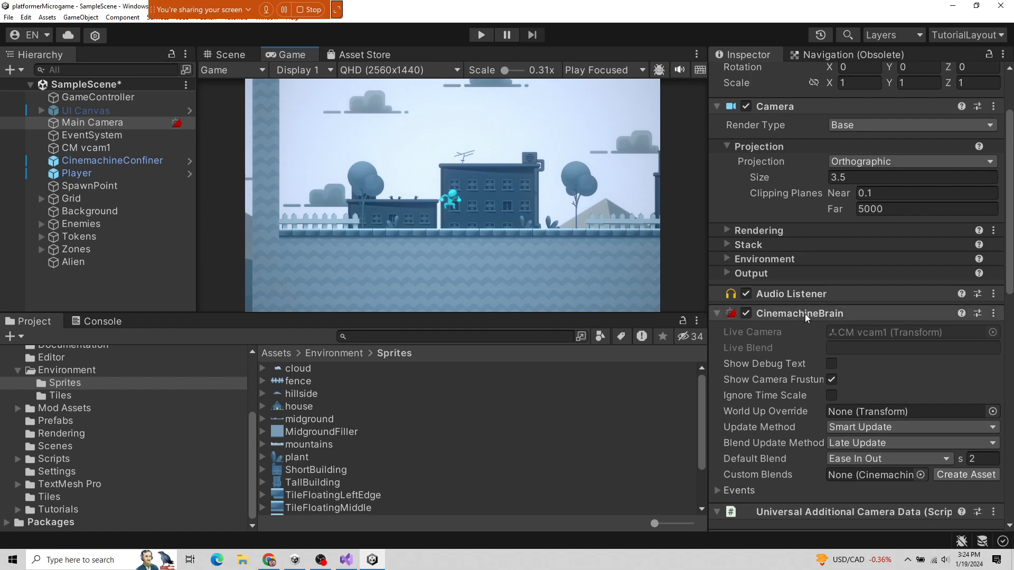
pyautogui.scroll(-2, 800, 420)
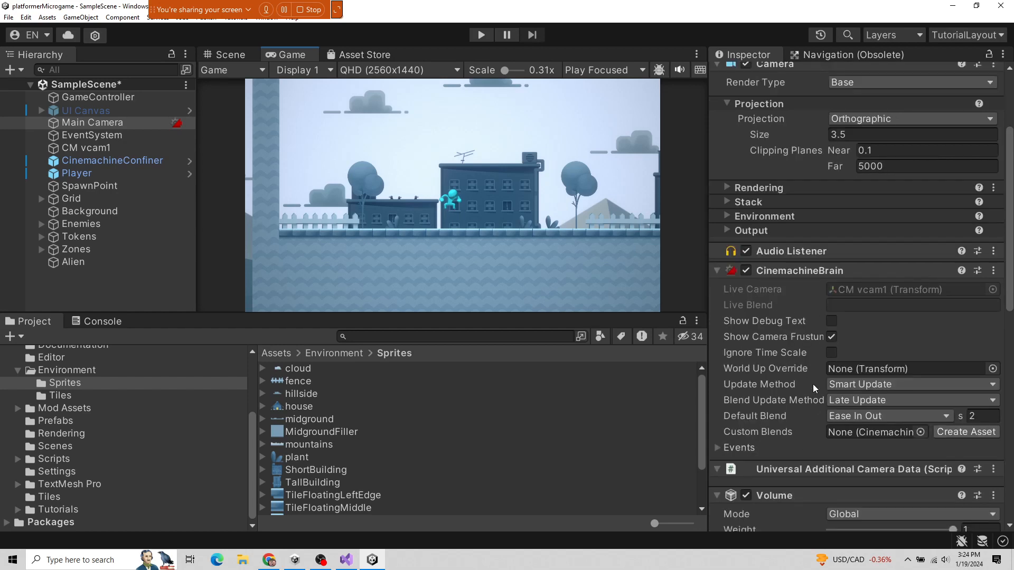
pyautogui.scroll(2, 816, 369)
pyautogui.scroll(-4, 818, 391)
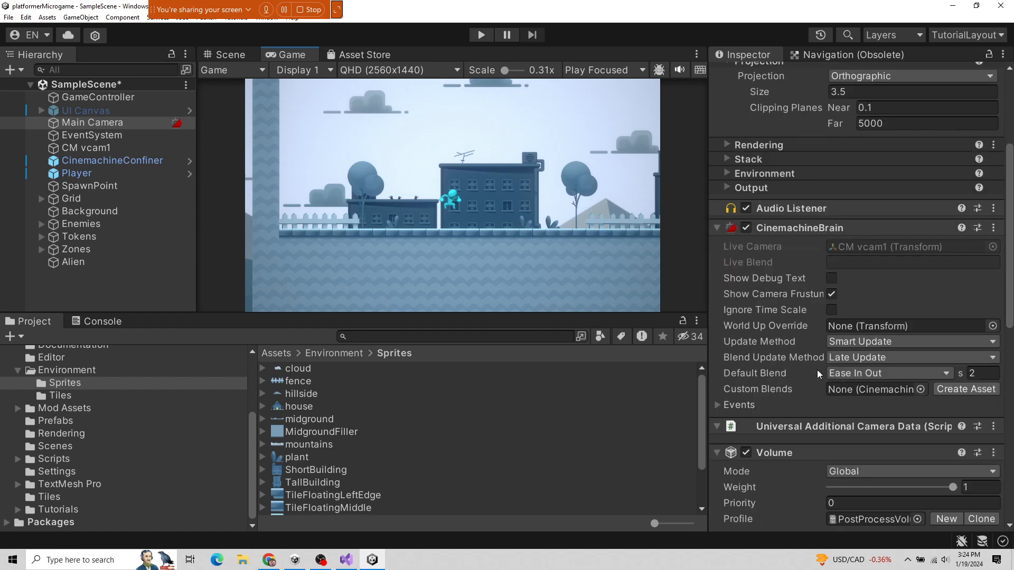
pyautogui.scroll(-3, 817, 369)
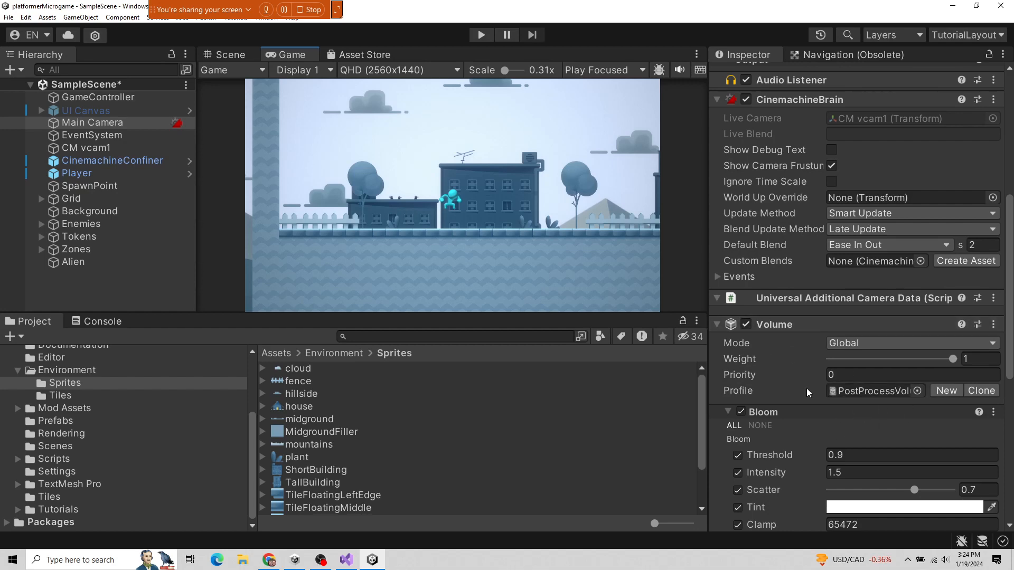
pyautogui.moveTo(769, 341)
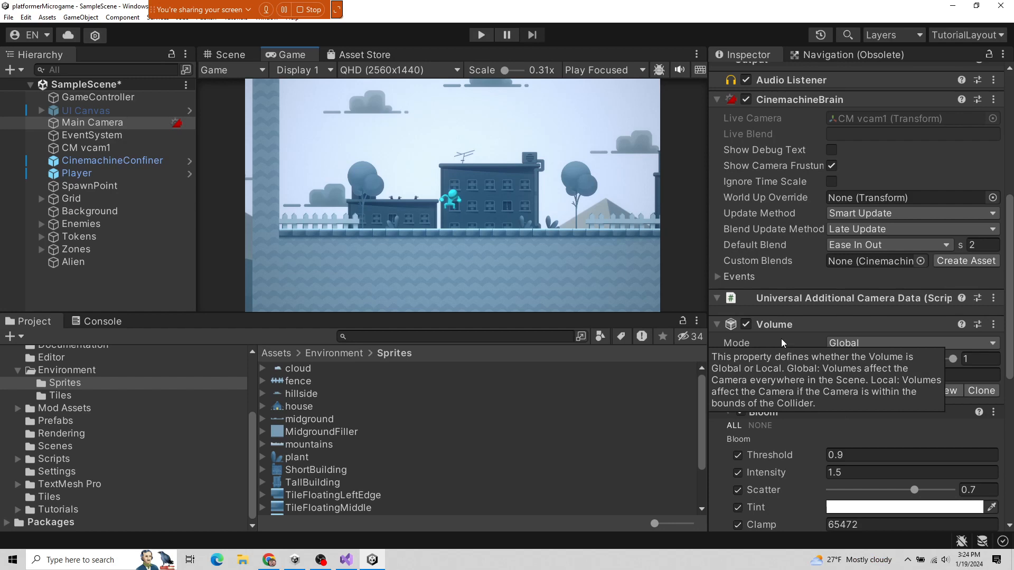
pyautogui.click(226, 55)
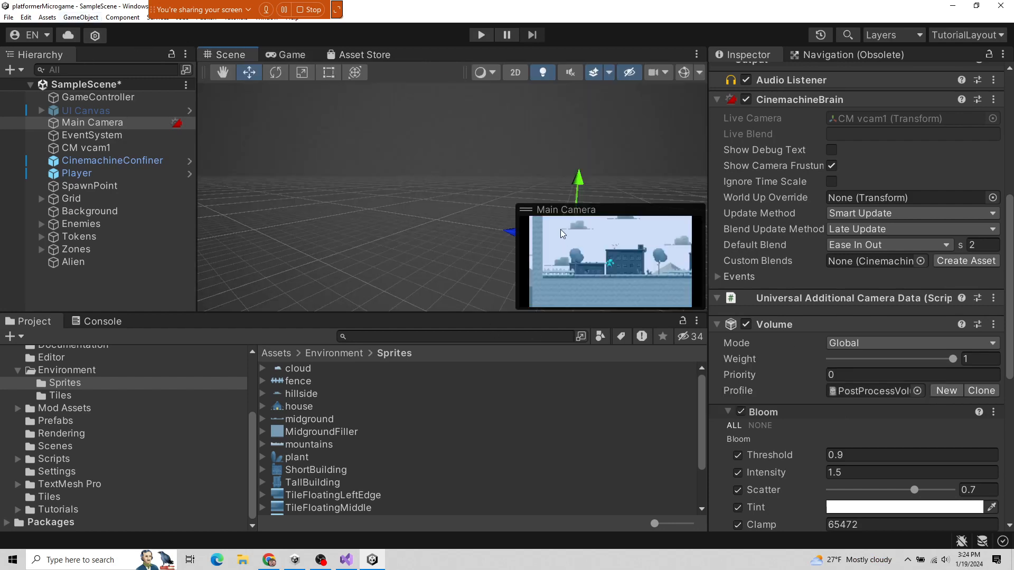
# - Switch the Main Camera Volume's Bloom override off and on repeatedly in the Game view to compare its effect, leaving it enabled
pyautogui.keyDown('alt'); pyautogui.moveTo(544, 173); pyautogui.dragTo(445, 191); pyautogui.keyUp('alt')
pyautogui.scroll(5, 445, 196)
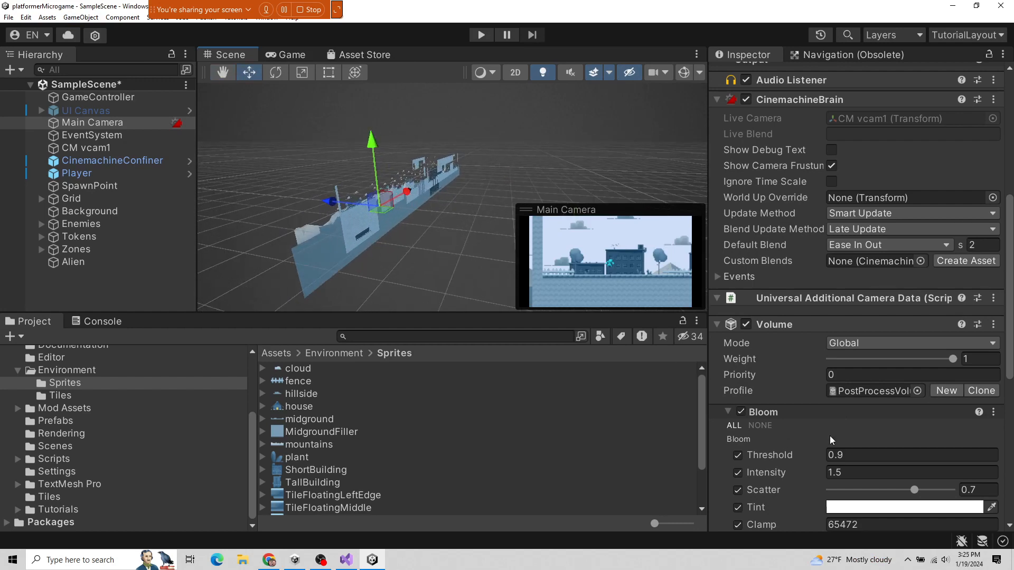
pyautogui.scroll(-4, 831, 438)
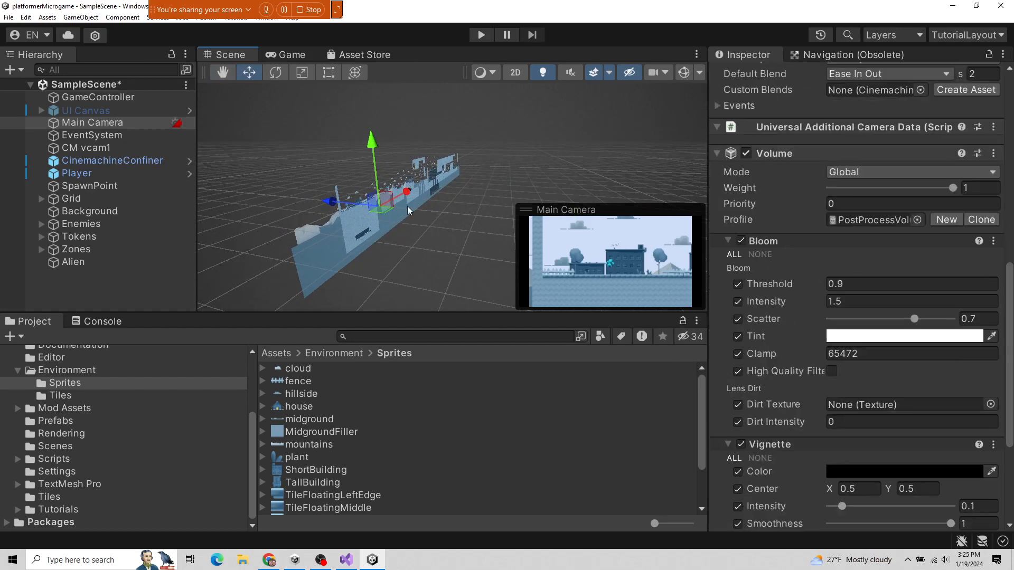
pyautogui.click(285, 55)
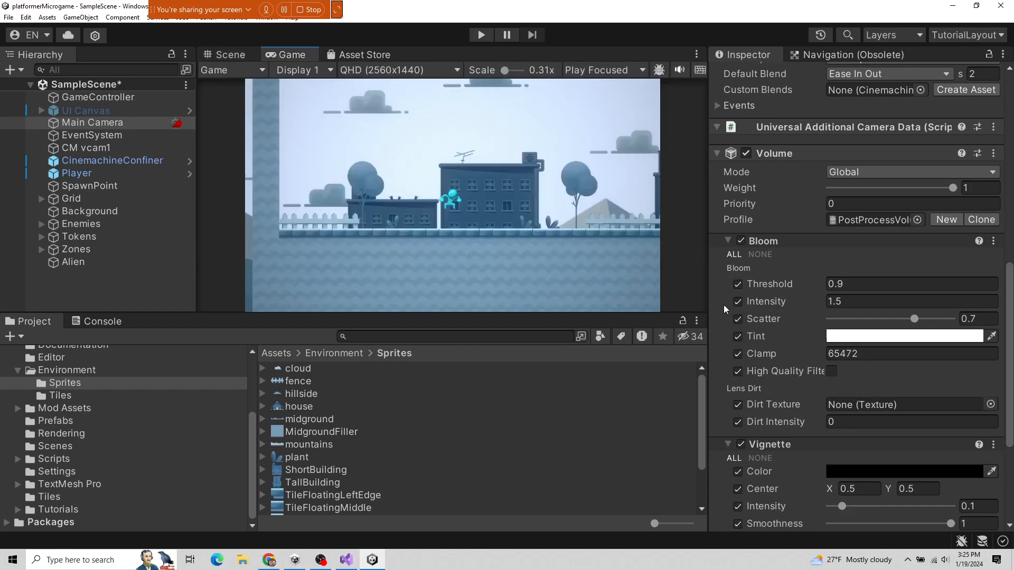
pyautogui.click(741, 241)
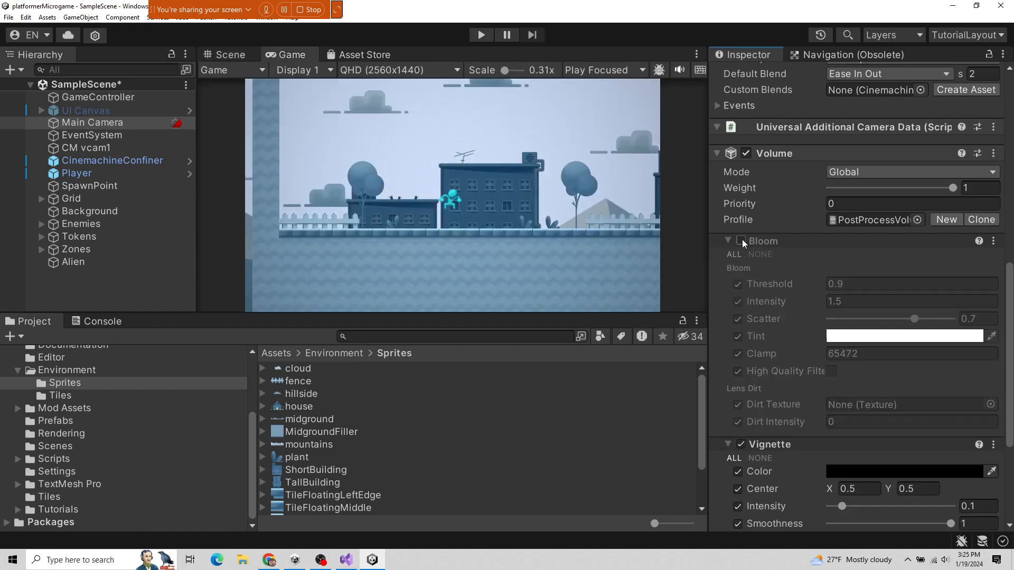
pyautogui.click(742, 240)
pyautogui.click(742, 241)
pyautogui.click(742, 240)
pyautogui.click(742, 241)
pyautogui.click(742, 241)
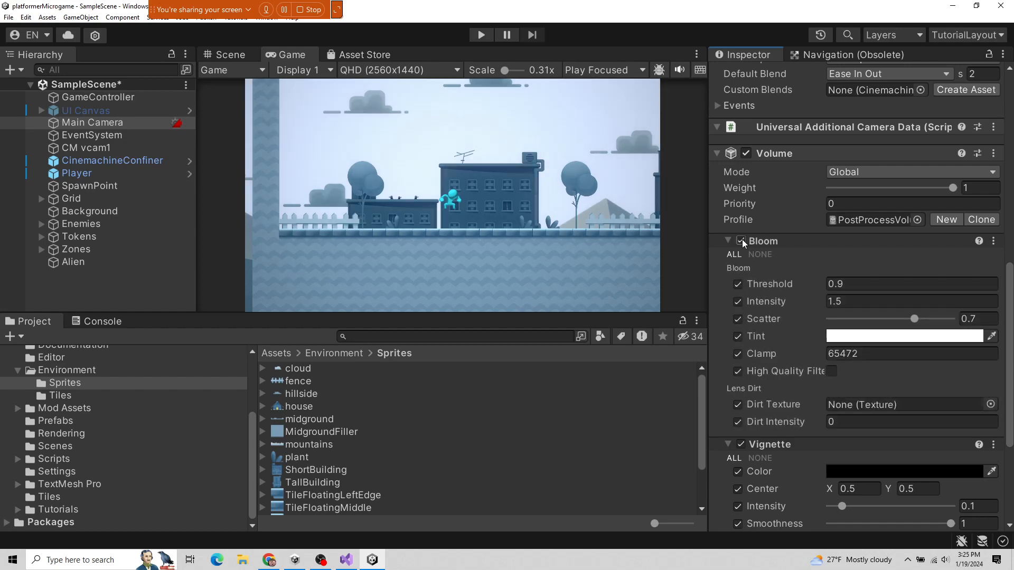
pyautogui.click(742, 241)
pyautogui.click(742, 240)
pyautogui.click(742, 240)
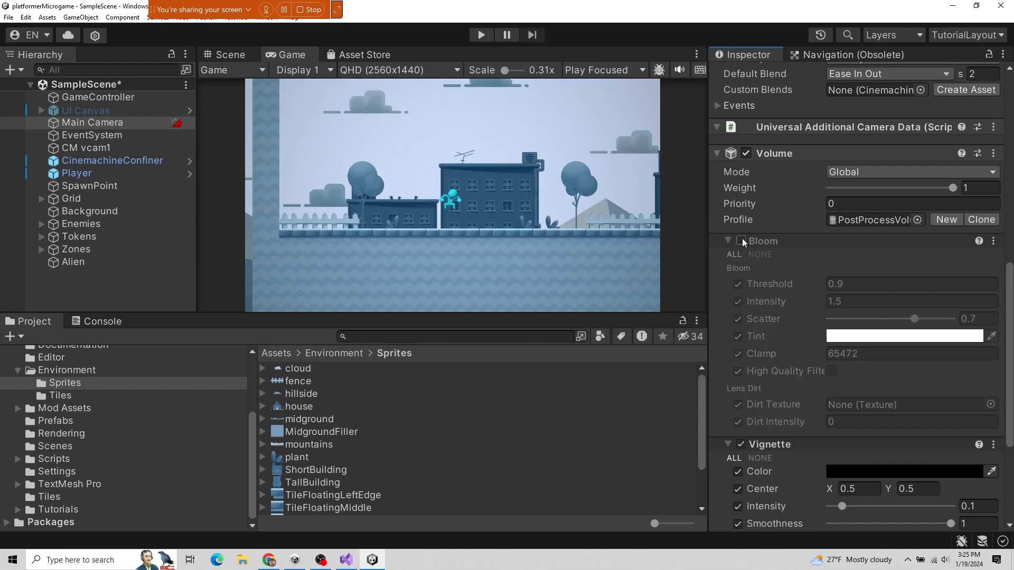
pyautogui.click(742, 240)
pyautogui.click(742, 240)
pyautogui.click(743, 240)
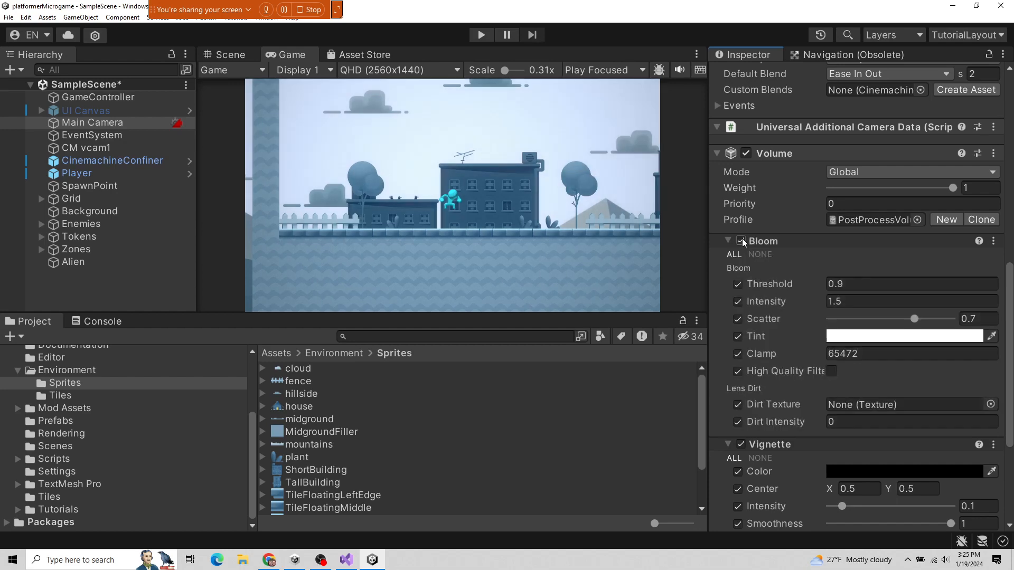
pyautogui.click(742, 241)
pyautogui.click(742, 240)
pyautogui.click(742, 241)
pyautogui.click(742, 241)
pyautogui.click(742, 241)
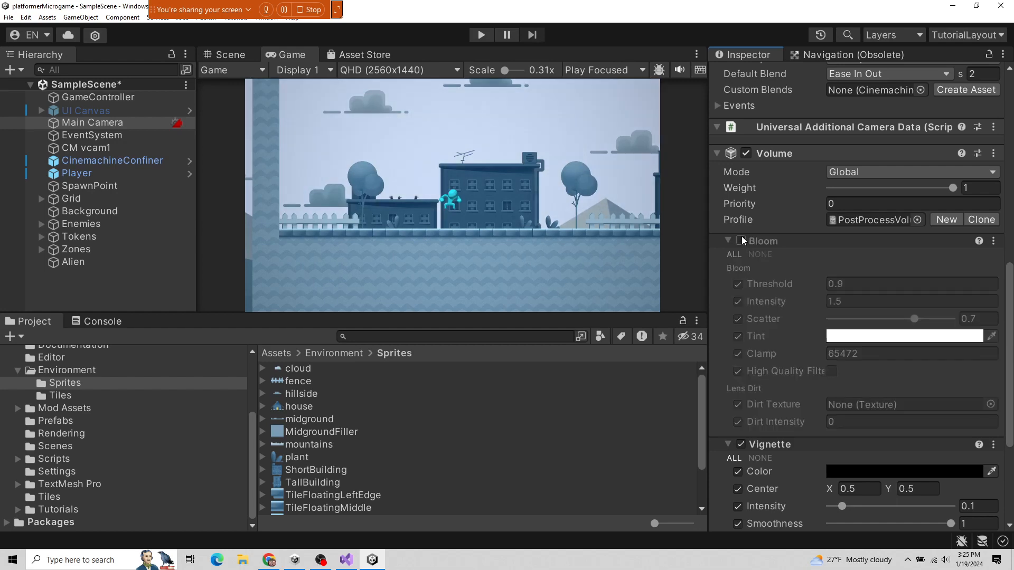
pyautogui.click(744, 242)
pyautogui.click(744, 242)
pyautogui.click(744, 242)
pyautogui.click(744, 242)
pyautogui.click(743, 241)
pyautogui.click(742, 241)
pyautogui.click(743, 241)
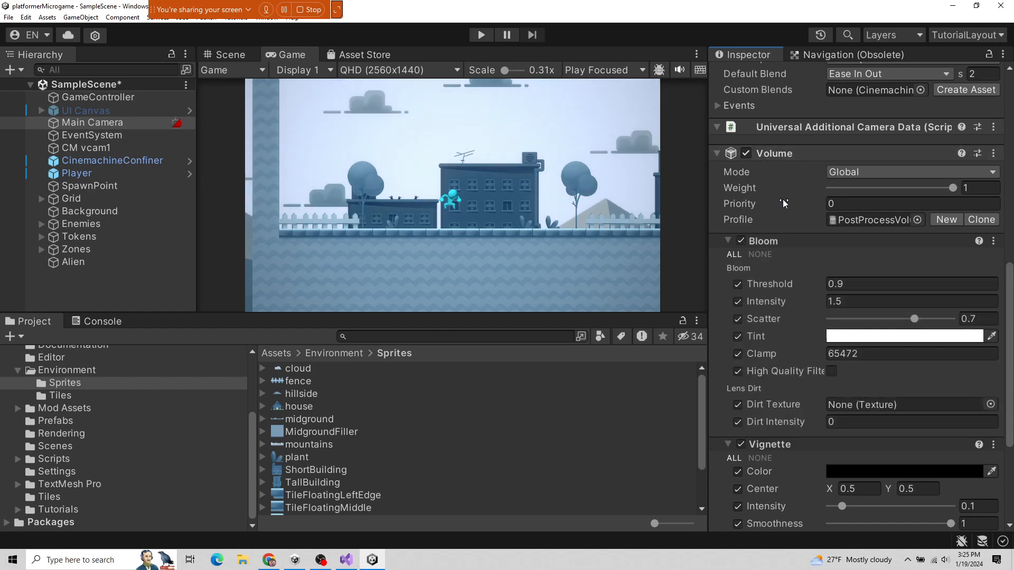
# - Switch the Volume's Vignette override off and on repeatedly to compare its effect, leaving it enabled
pyautogui.scroll(-2, 808, 315)
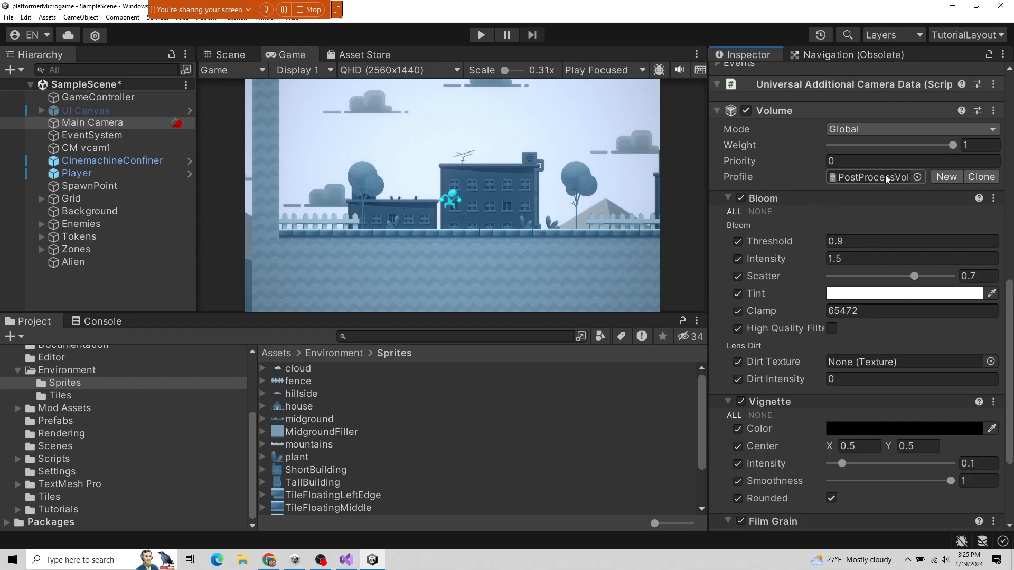
pyautogui.scroll(-3, 859, 296)
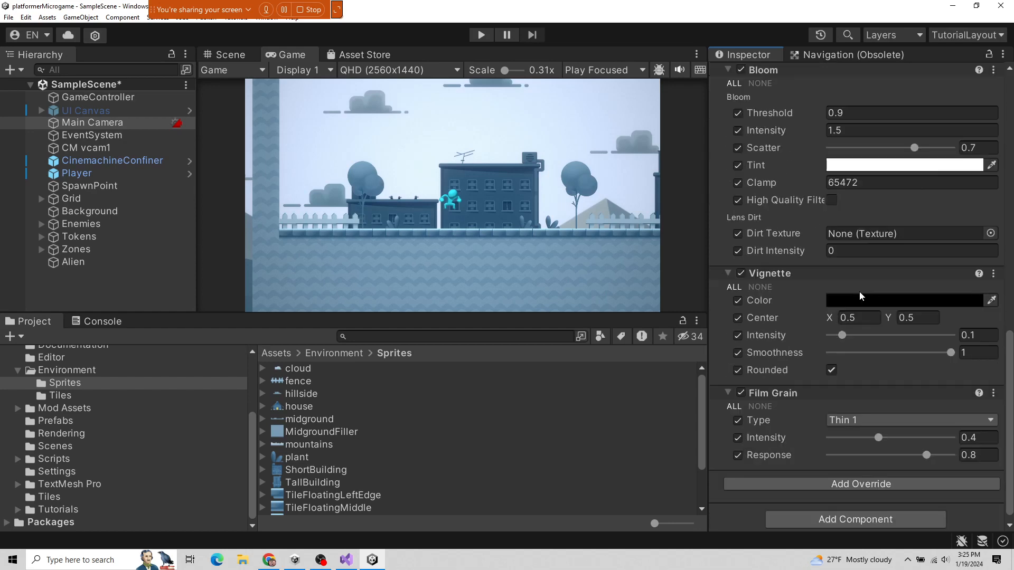
pyautogui.click(742, 273)
pyautogui.click(742, 272)
pyautogui.click(742, 272)
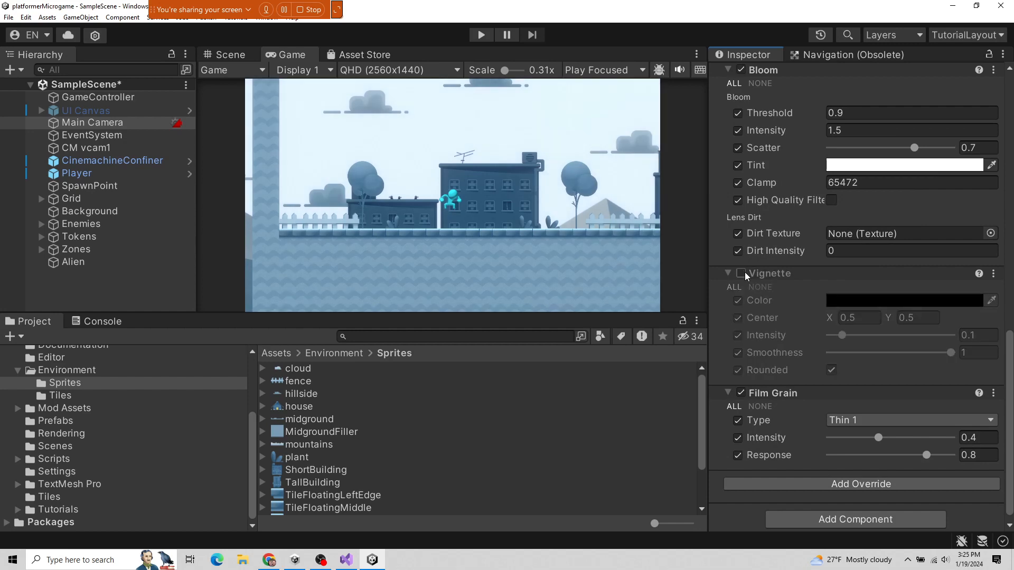
pyautogui.click(745, 271)
pyautogui.click(745, 271)
pyautogui.click(745, 271)
pyautogui.click(745, 271)
pyautogui.click(745, 272)
pyautogui.click(745, 271)
pyautogui.click(744, 271)
pyautogui.click(744, 271)
pyautogui.click(744, 271)
pyautogui.click(744, 271)
pyautogui.click(745, 272)
pyautogui.click(745, 272)
pyautogui.click(745, 272)
pyautogui.click(745, 271)
pyautogui.click(745, 272)
pyautogui.scroll(-1, 774, 280)
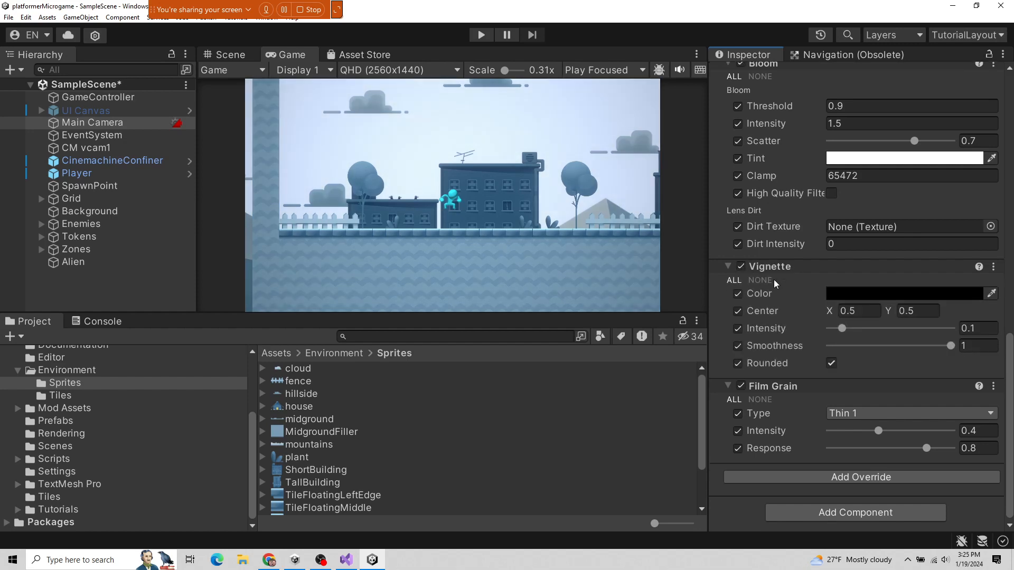
# - Switch the Volume's Film Grain override off and on several times to compare its effect, leaving it enabled
pyautogui.click(741, 387)
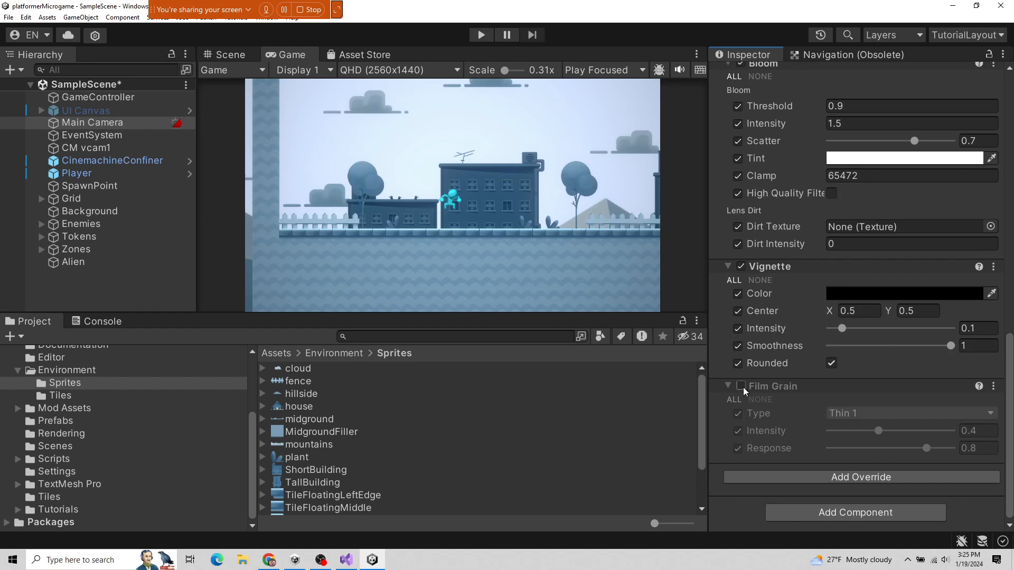
pyautogui.click(740, 389)
pyautogui.click(743, 387)
pyautogui.click(743, 387)
pyautogui.click(743, 387)
pyautogui.click(742, 386)
pyautogui.click(742, 386)
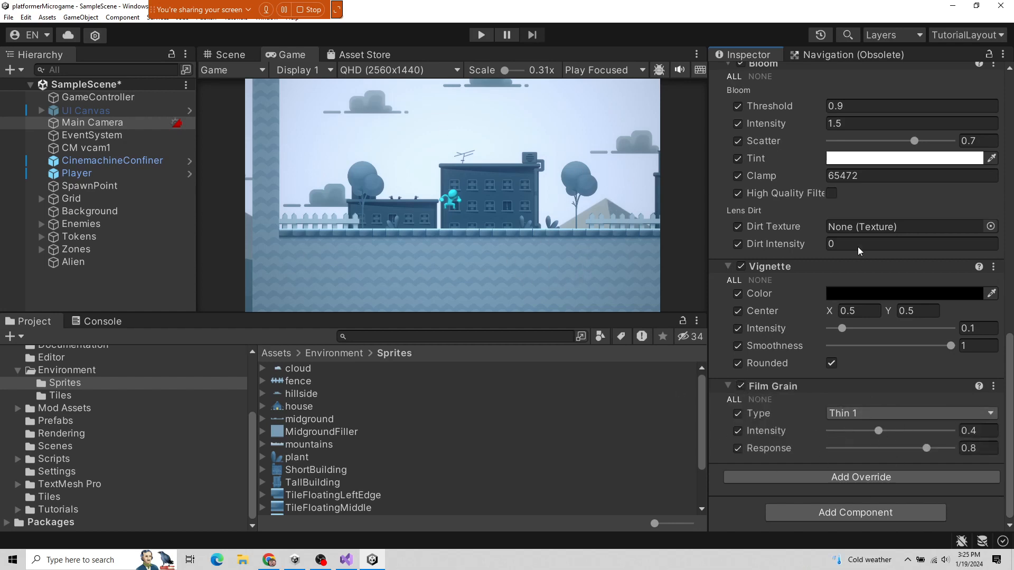
# - Review the Main Camera's components once more, from Transform and Camera through CinemachineBrain to the Volume overrides
pyautogui.scroll(10, 815, 409)
pyautogui.scroll(3, 803, 397)
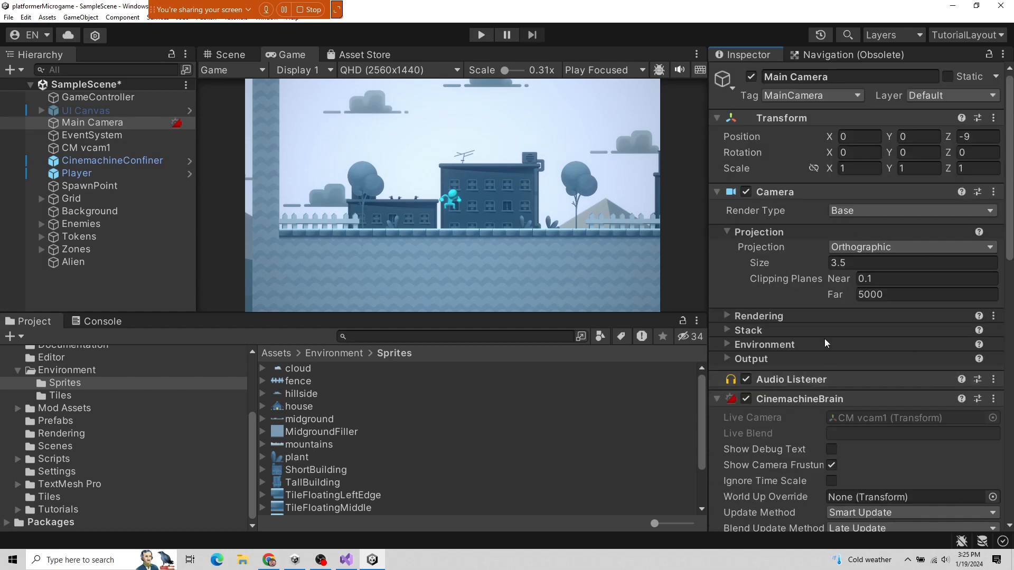
pyautogui.scroll(-8, 784, 310)
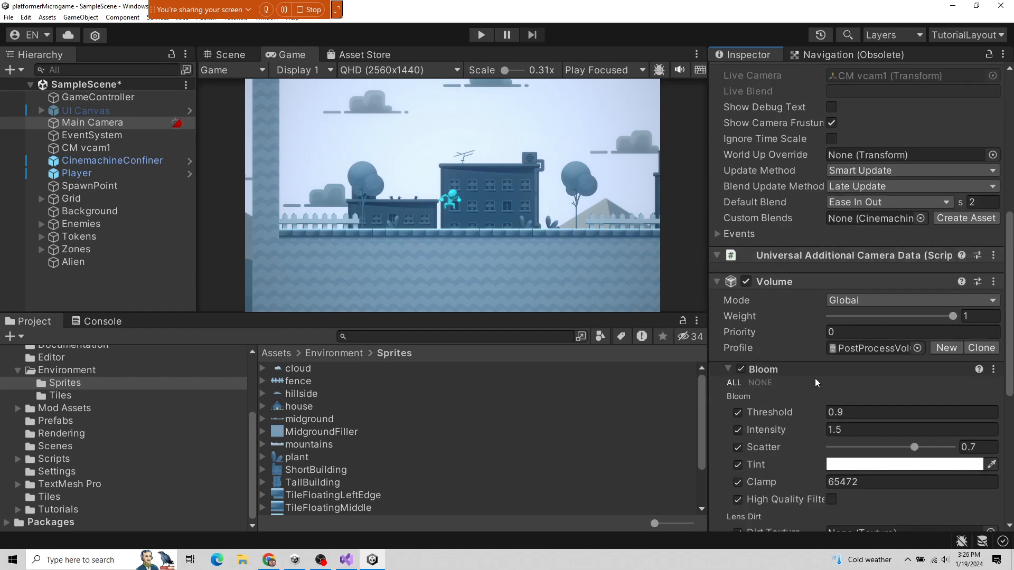
pyautogui.scroll(4, 808, 348)
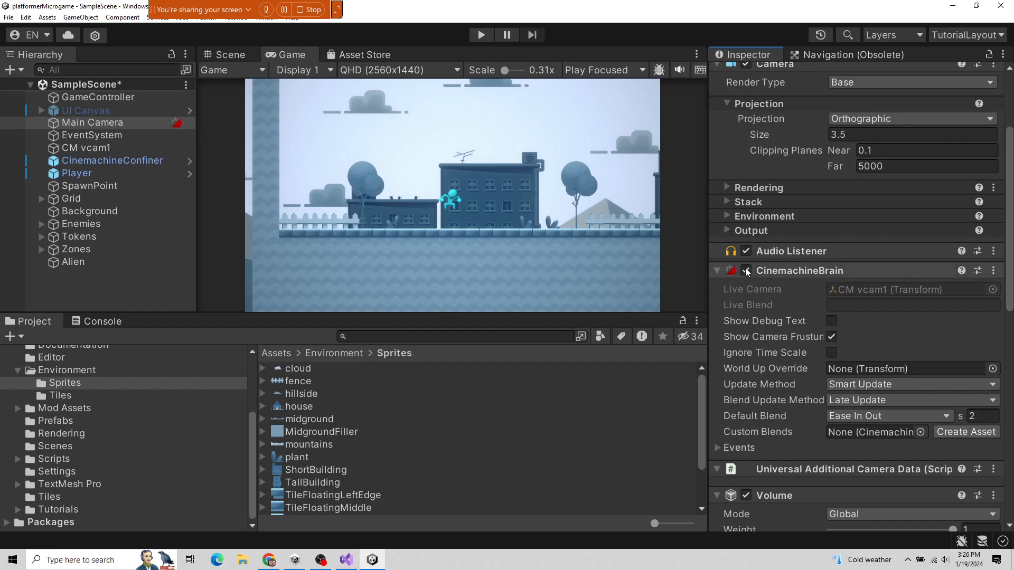
pyautogui.scroll(1, 819, 358)
pyautogui.scroll(-10, 831, 339)
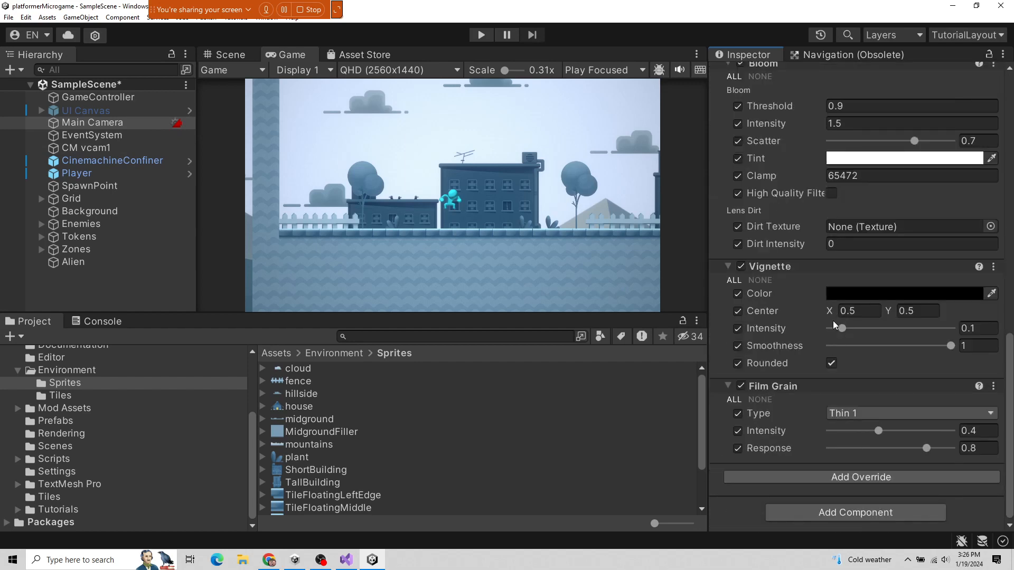
pyautogui.scroll(10, 832, 321)
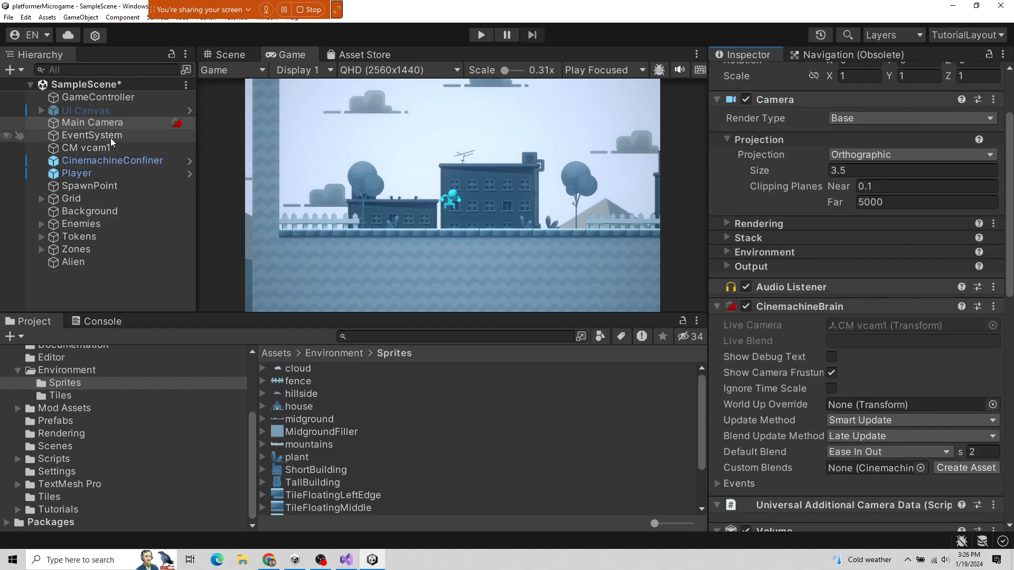
# - Inspect the EventSystem's Event System and Standalone Input Module components, alternating with the UI Canvas they serve
pyautogui.click(93, 135)
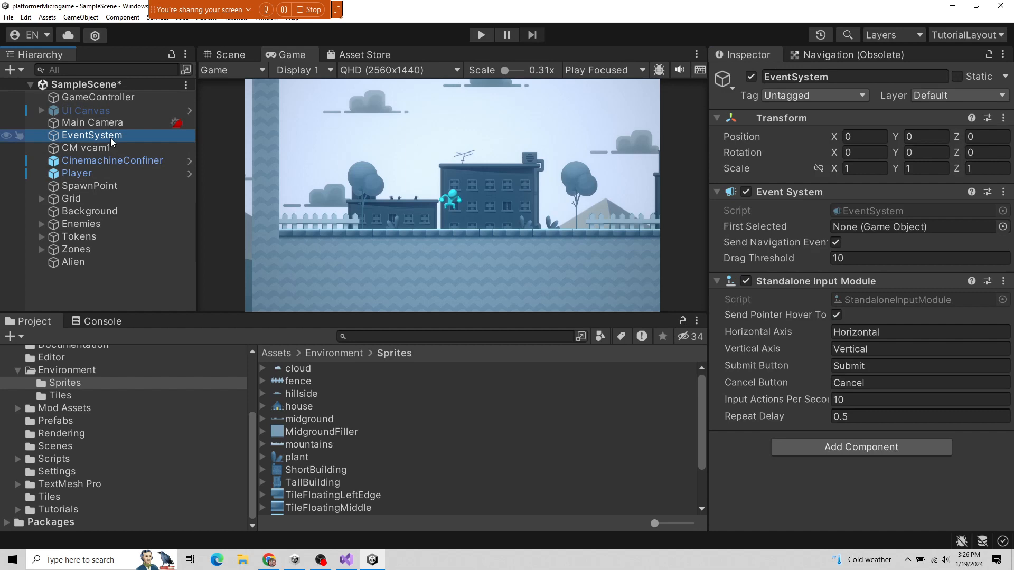
pyautogui.click(112, 109)
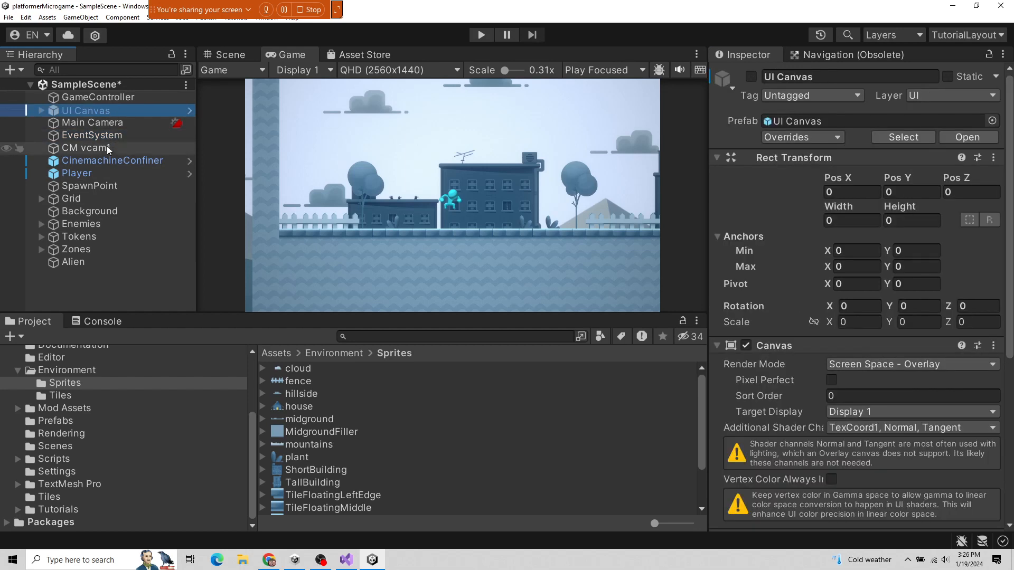
pyautogui.click(107, 137)
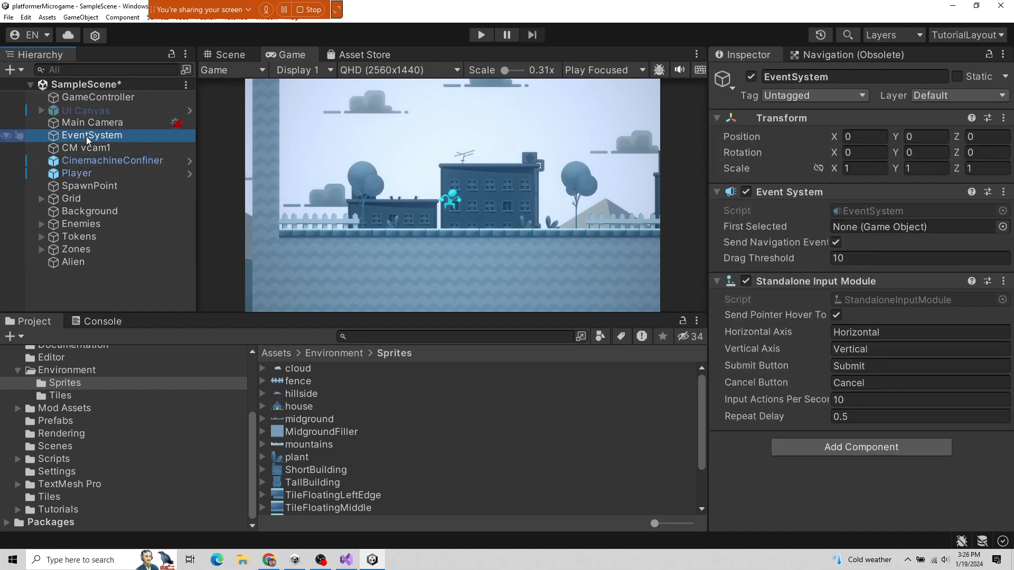
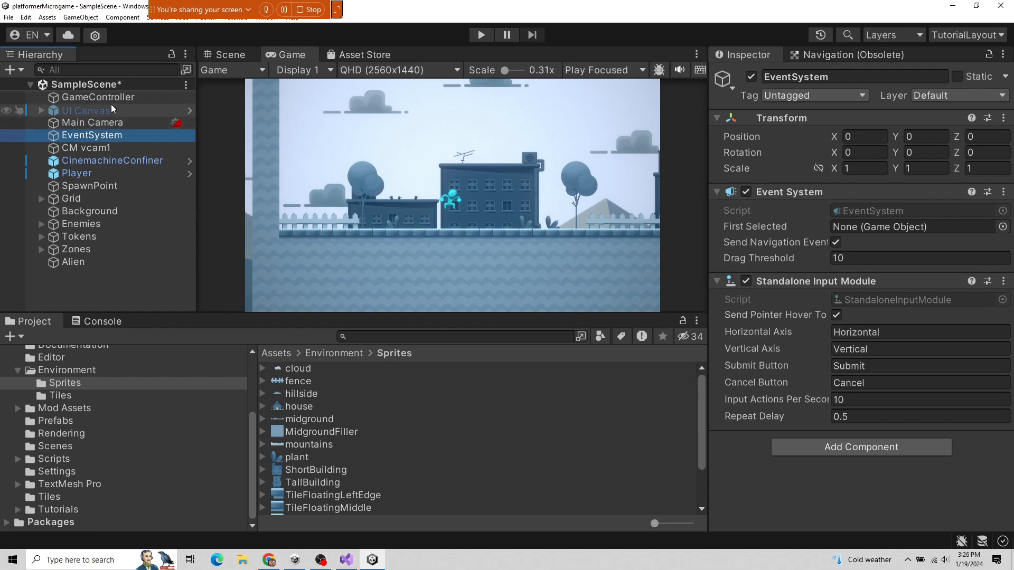
pyautogui.click(98, 109)
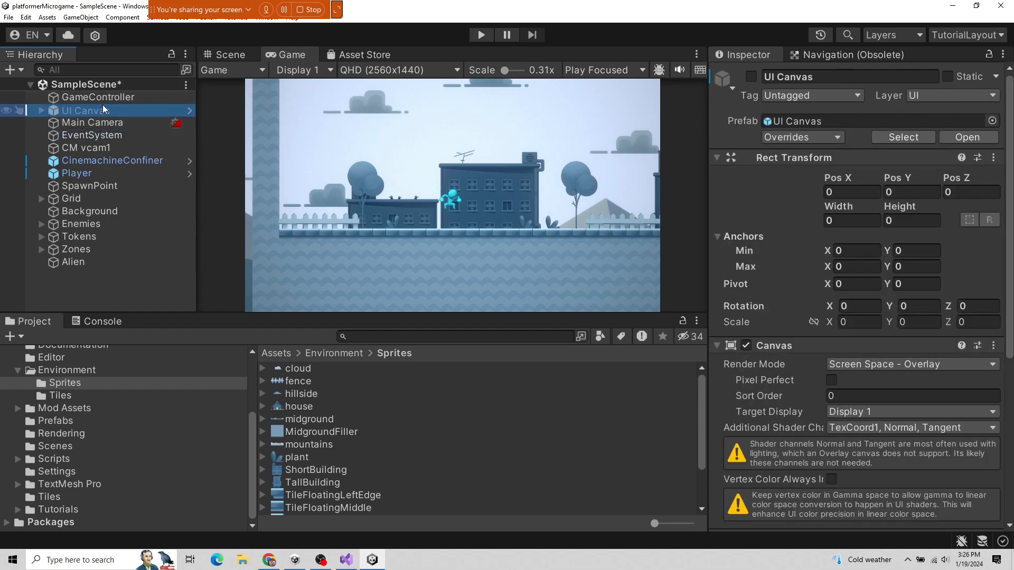
# - Review CM vcam1's CinemachineVirtualCamera and Confiner components, expand its Lens settings and raise the ortho size to 5.1
pyautogui.click(124, 145)
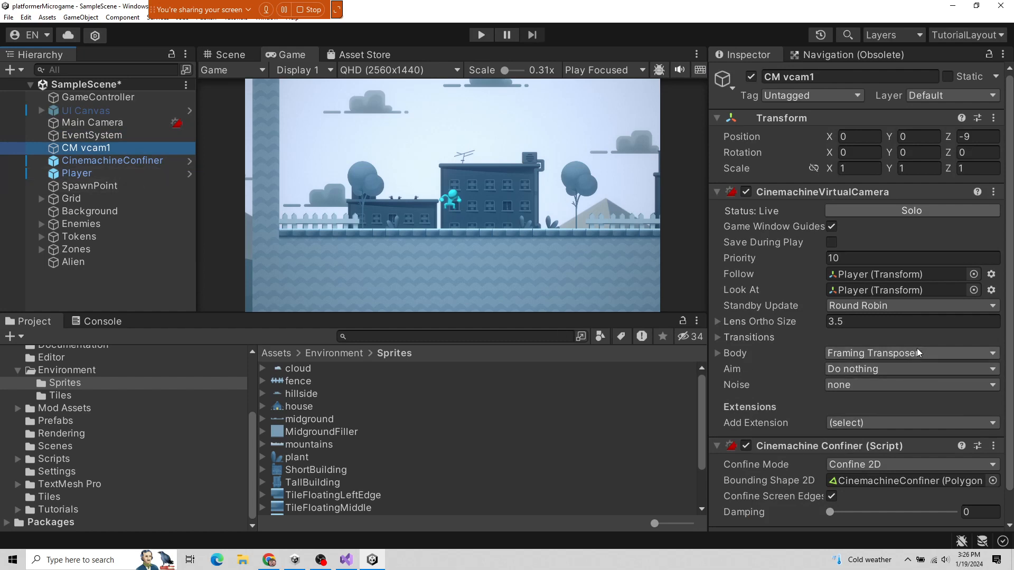
pyautogui.scroll(-1, 887, 375)
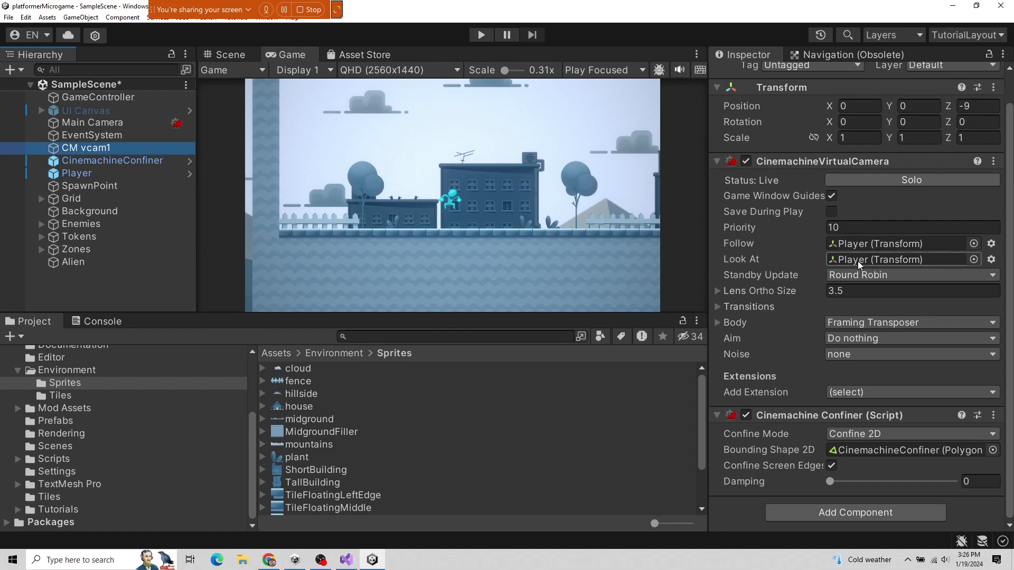
pyautogui.click(729, 292)
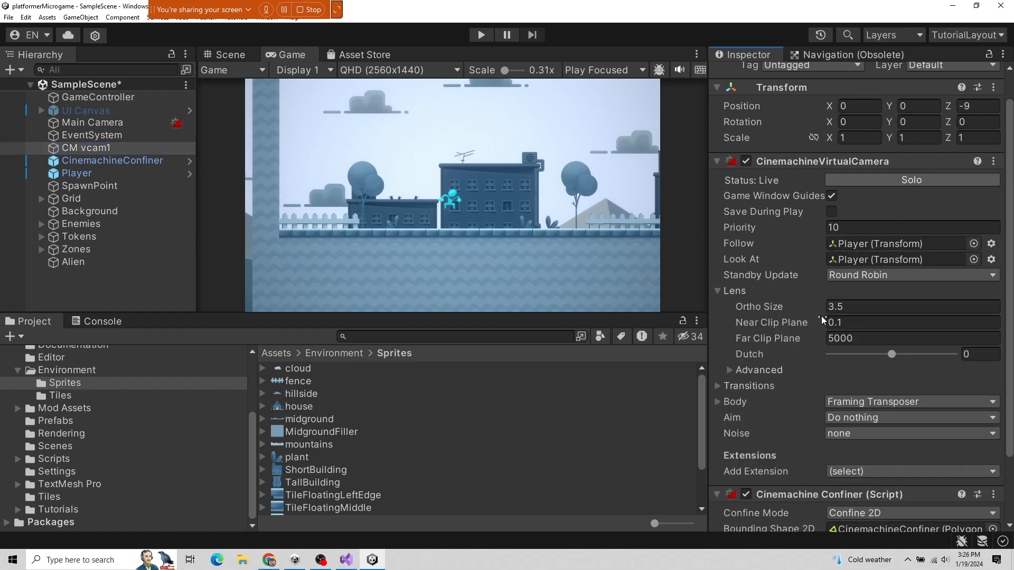
pyautogui.moveTo(778, 309)
pyautogui.mouseDown()
pyautogui.moveTo(801, 309)
pyautogui.moveTo(781, 309)
pyautogui.moveTo(789, 316)
pyautogui.mouseUp()
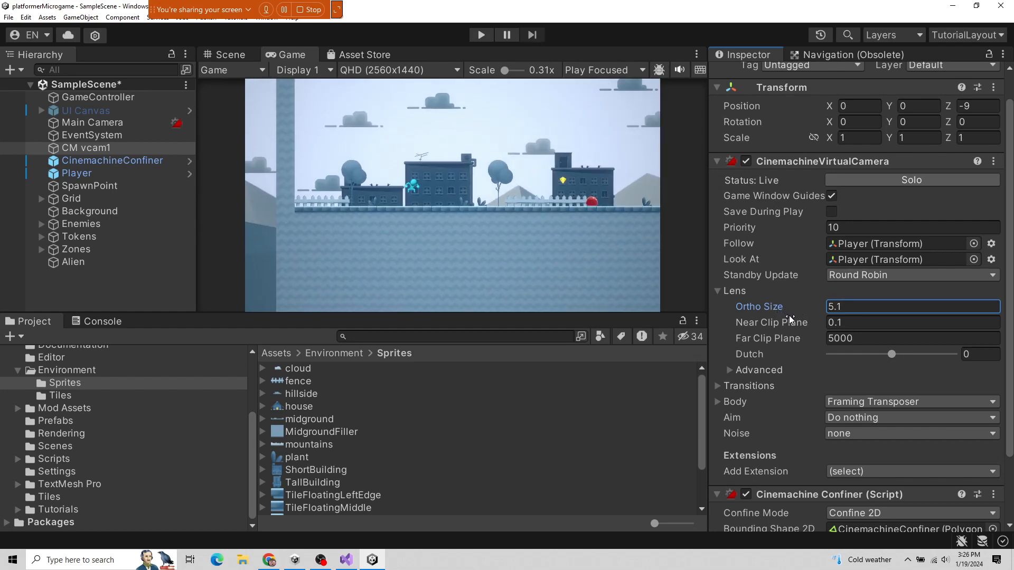
# - Inspect the Main Camera and CinemachineConfiner, and set CM vcam1's lens ortho size back to 3.5
pyautogui.click(101, 123)
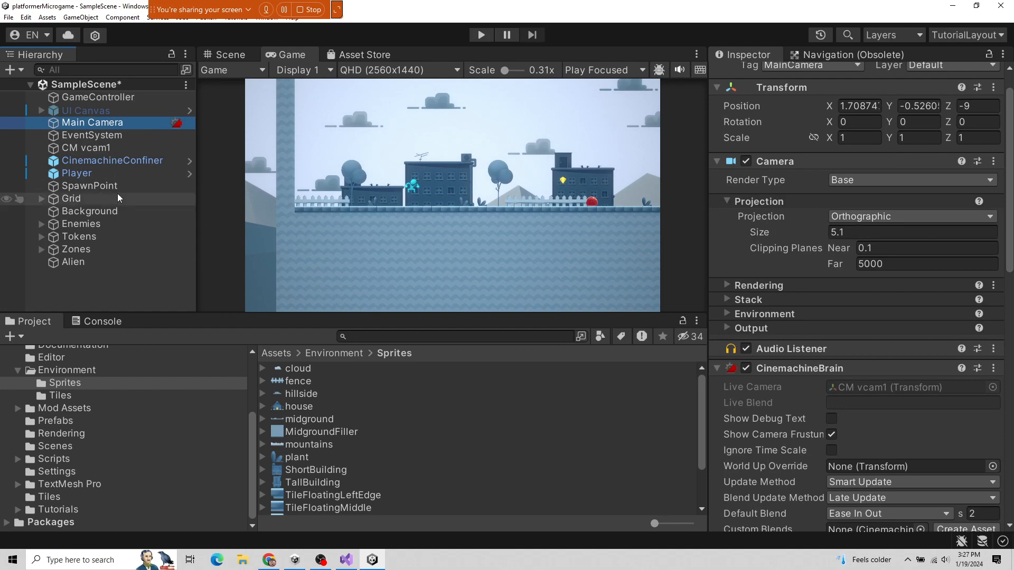
pyautogui.click(111, 161)
pyautogui.click(111, 148)
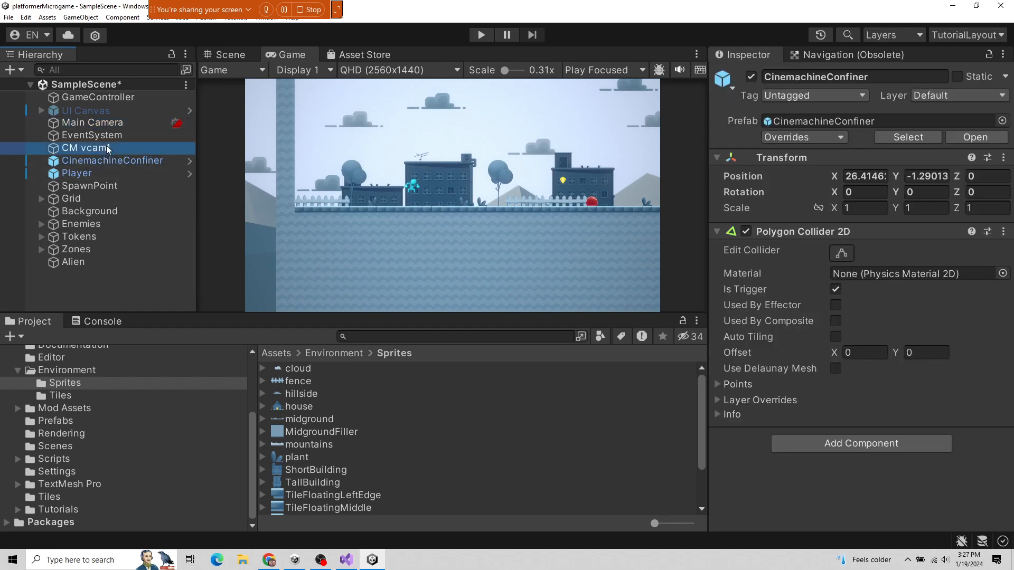
pyautogui.moveTo(785, 338)
pyautogui.mouseDown()
pyautogui.moveTo(741, 330)
pyautogui.moveTo(873, 321)
pyautogui.moveTo(772, 329)
pyautogui.moveTo(795, 337)
pyautogui.mouseUp()
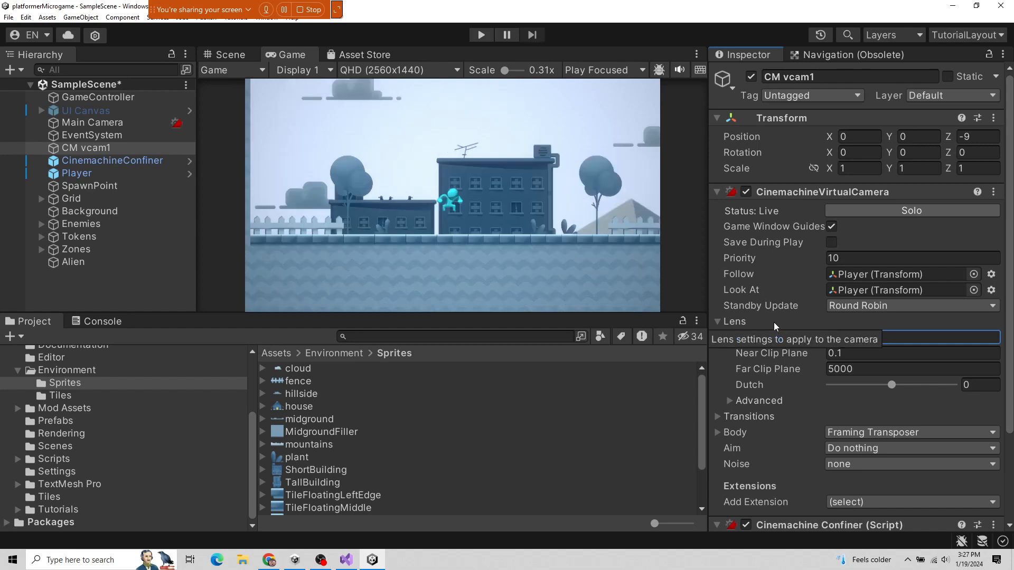
pyautogui.press('Tab')
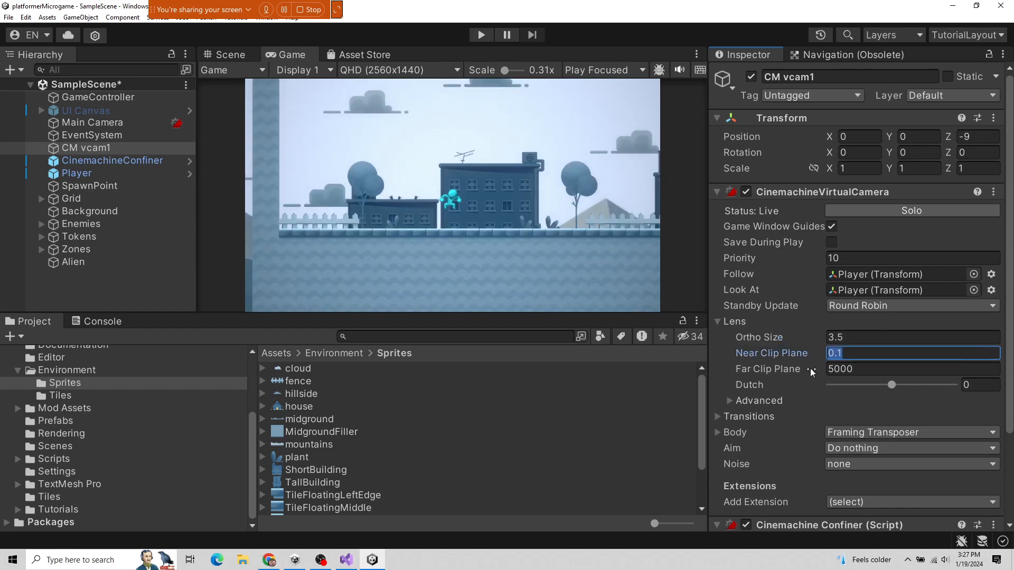
# - Set CM vcam1's far clip plane to 1000 and finally to 100, checking its frustum in the Scene view
pyautogui.click(226, 55)
pyautogui.click(701, 73)
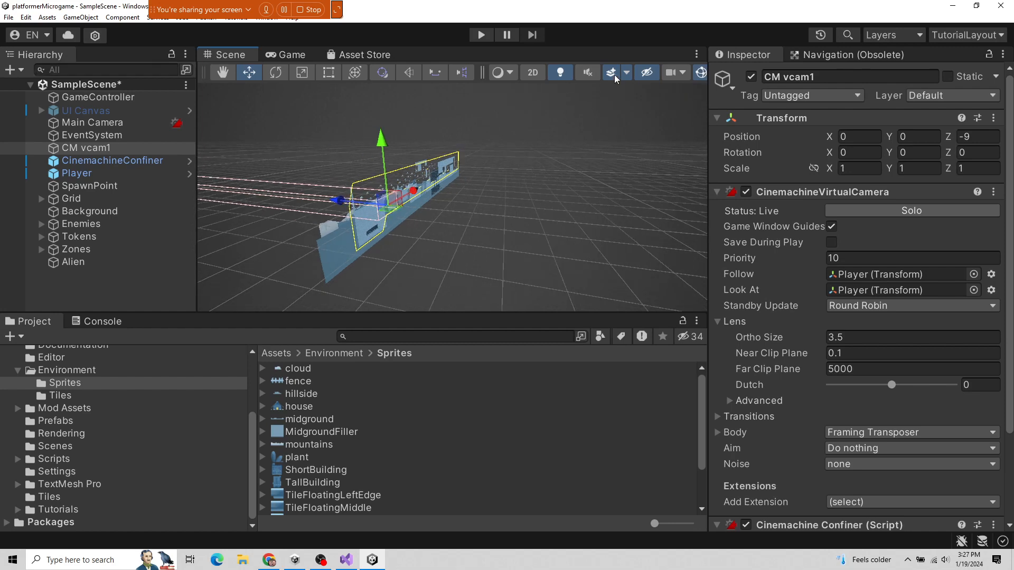
pyautogui.keyDown('alt'); pyautogui.moveTo(562, 192); pyautogui.dragTo(667, 257); pyautogui.keyUp('alt')
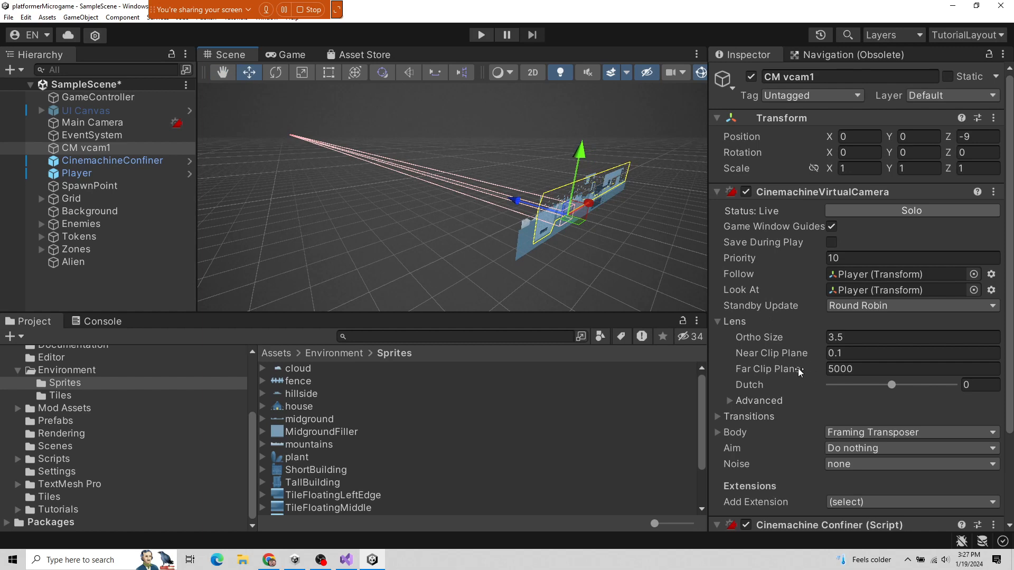
pyautogui.moveTo(781, 365)
pyautogui.mouseDown()
pyautogui.moveTo(822, 368)
pyautogui.moveTo(787, 369)
pyautogui.mouseUp()
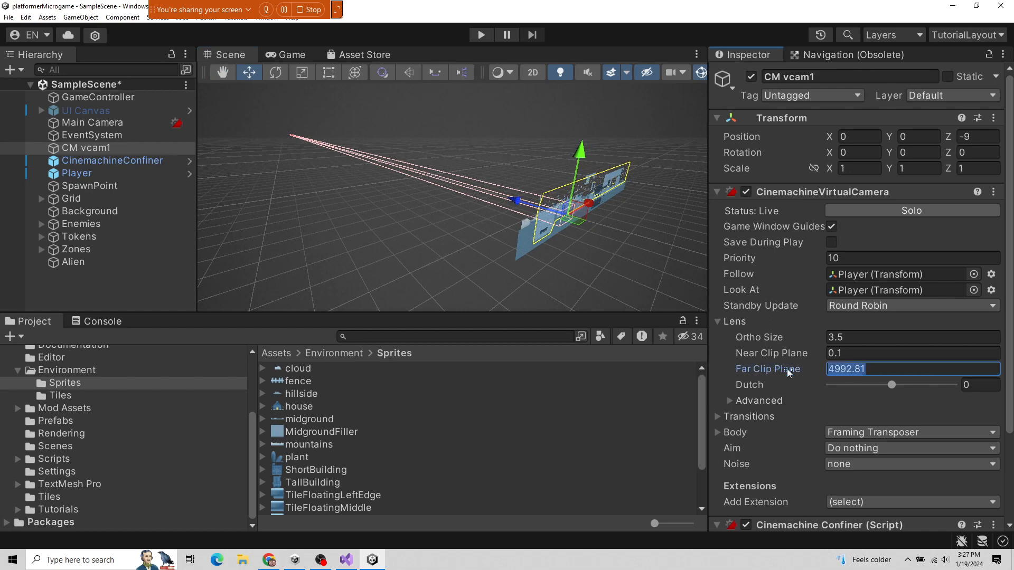
pyautogui.write('1000')
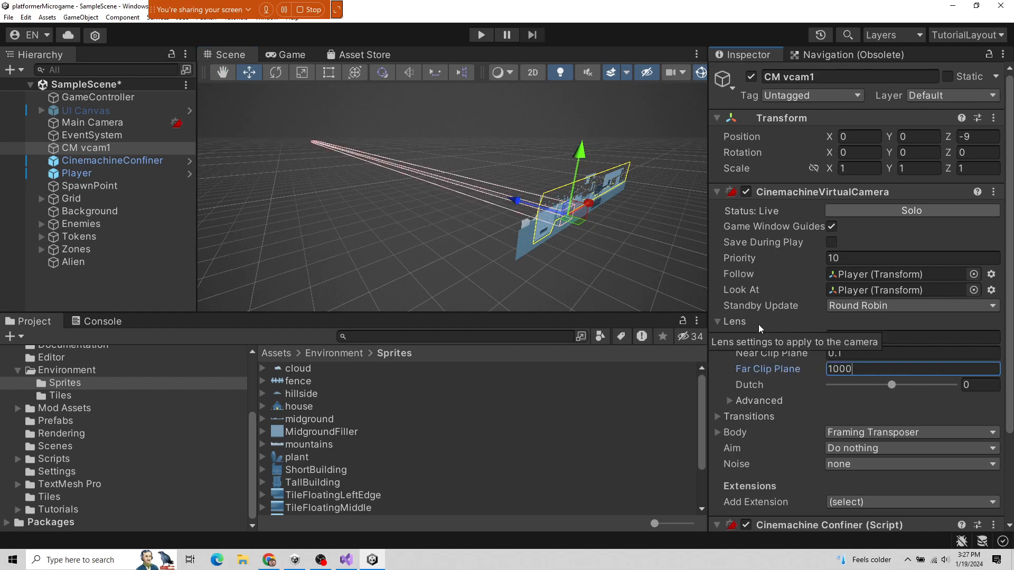
pyautogui.press('BackSpace')
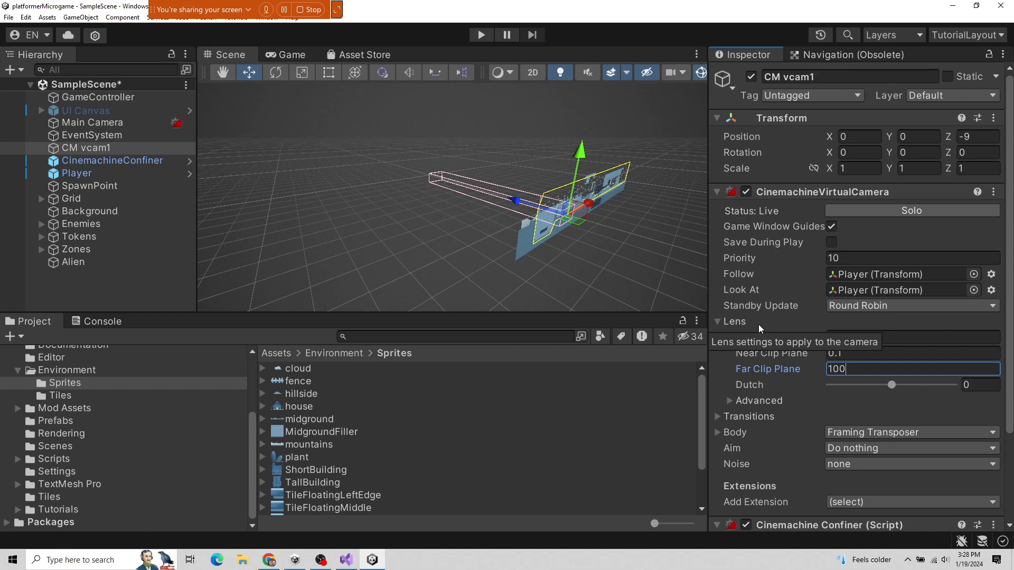
pyautogui.press('Return')
# - Examine CM vcam1's frustum from the side and open its far clip plane value for editing
pyautogui.keyDown('alt'); pyautogui.moveTo(528, 201); pyautogui.dragTo(556, 195); pyautogui.keyUp('alt')
pyautogui.keyDown('alt'); pyautogui.moveTo(539, 247); pyautogui.dragTo(650, 255); pyautogui.keyUp('alt')
pyautogui.click(790, 369)
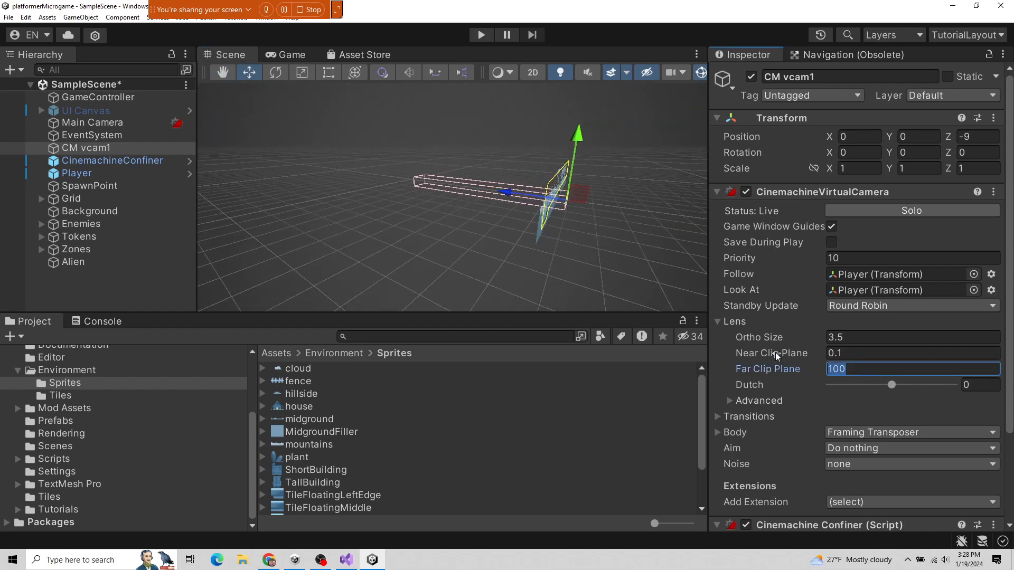
# - Set the Far Clip Plane of CM vcam1's lens to 50
pyautogui.write('50')
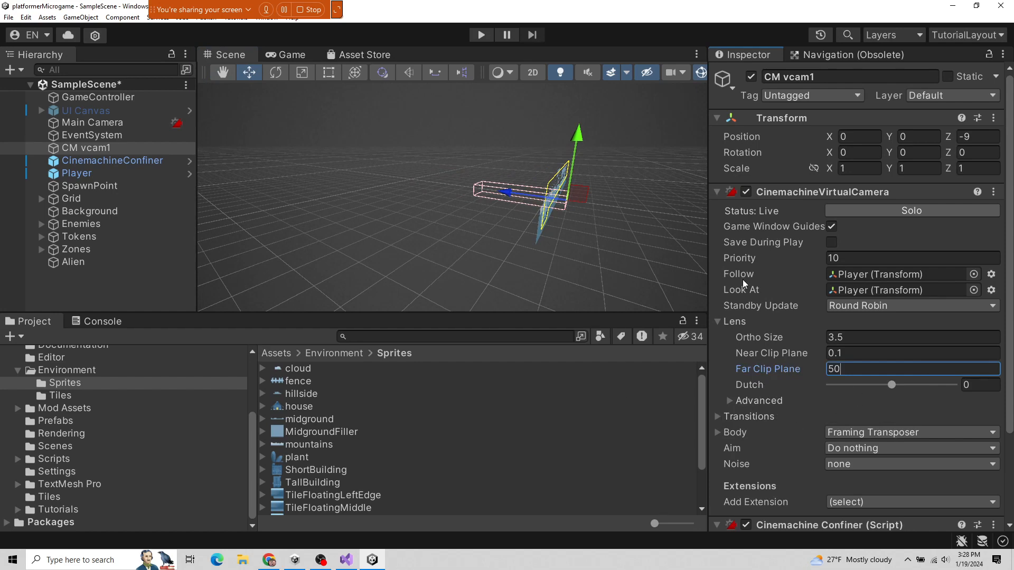
pyautogui.keyDown('alt'); pyautogui.moveTo(550, 249); pyautogui.dragTo(702, 298); pyautogui.keyUp('alt')
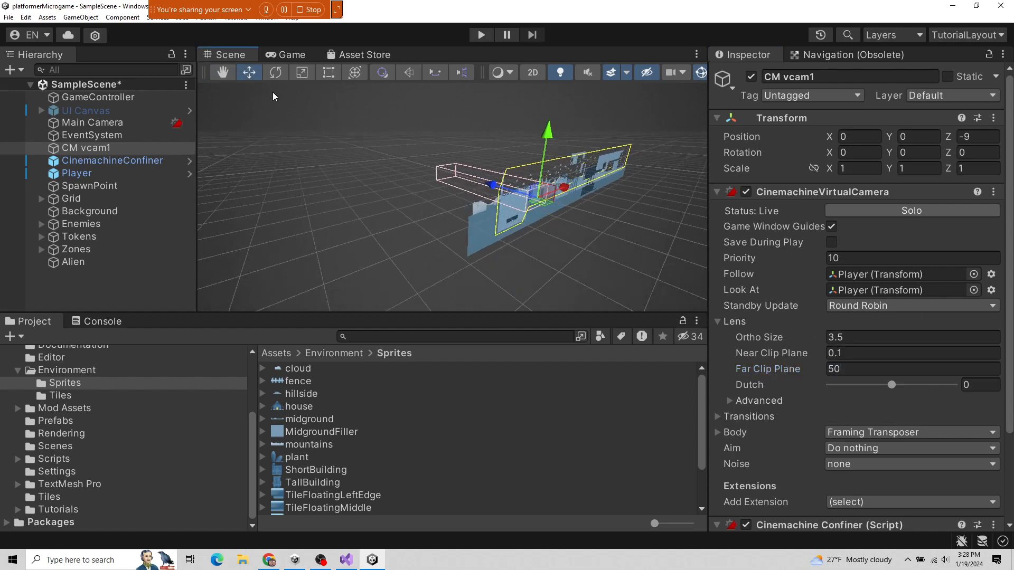
# - Examine CM vcam1's Cinemachine Confiner settings, switching the component off and back on
pyautogui.click(117, 159)
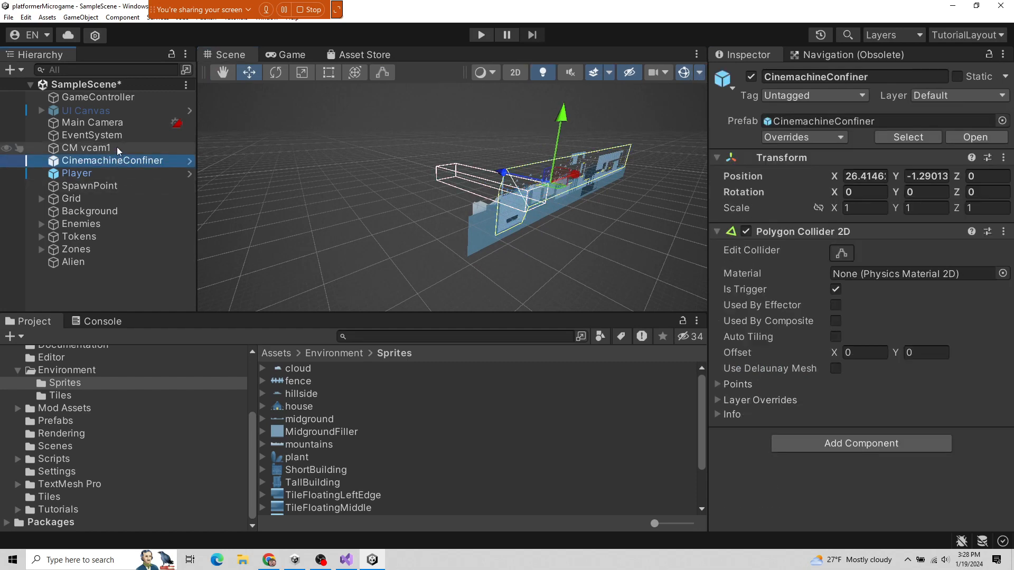
pyautogui.click(116, 147)
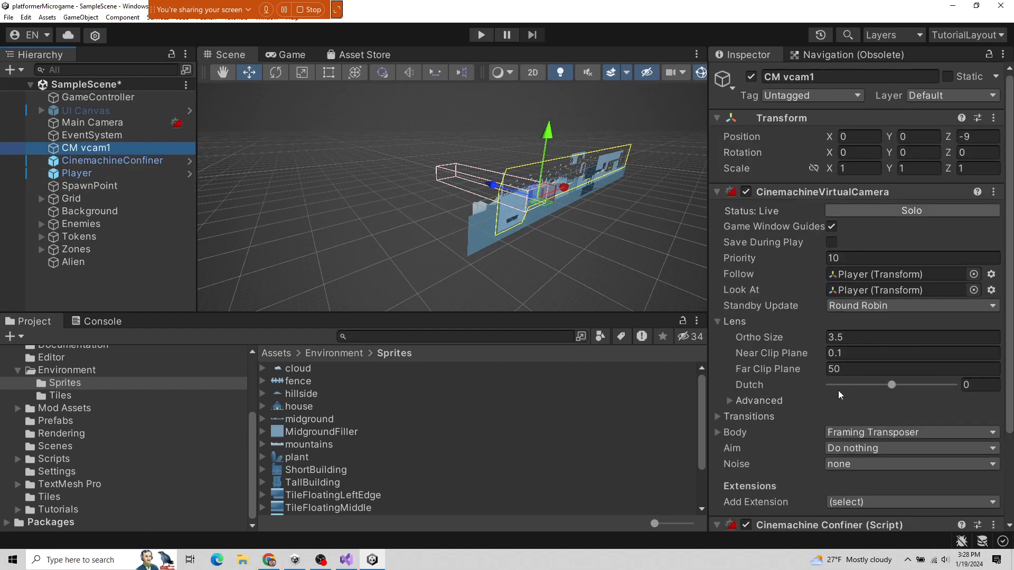
pyautogui.scroll(-3, 827, 317)
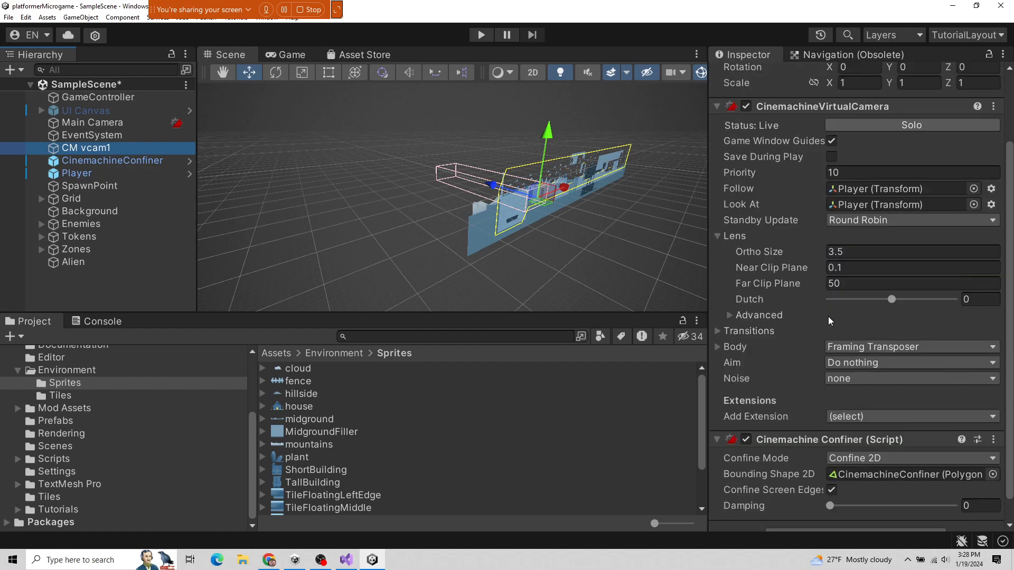
pyautogui.scroll(-1, 720, 285)
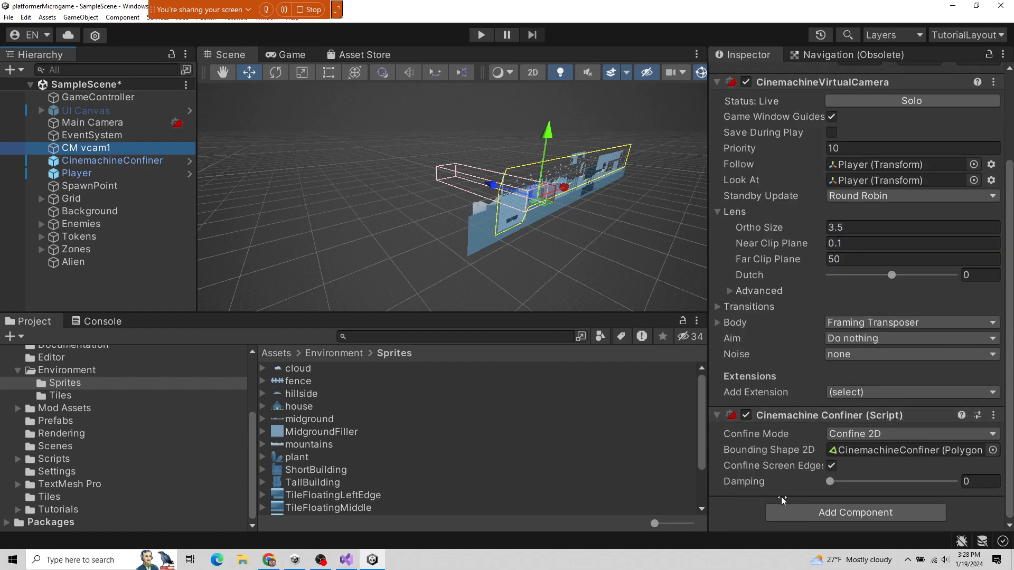
pyautogui.click(750, 418)
pyautogui.click(747, 417)
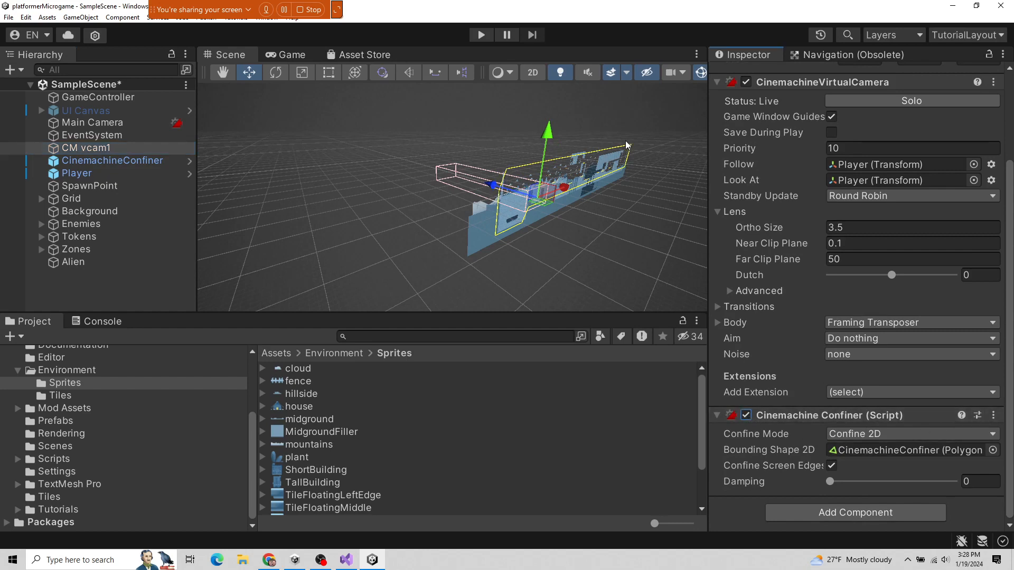
pyautogui.click(747, 415)
pyautogui.click(747, 415)
# - Locate the object assigned as the confiner's Bounding Shape 2D and inspect it in the scene
pyautogui.rightClick(878, 452)
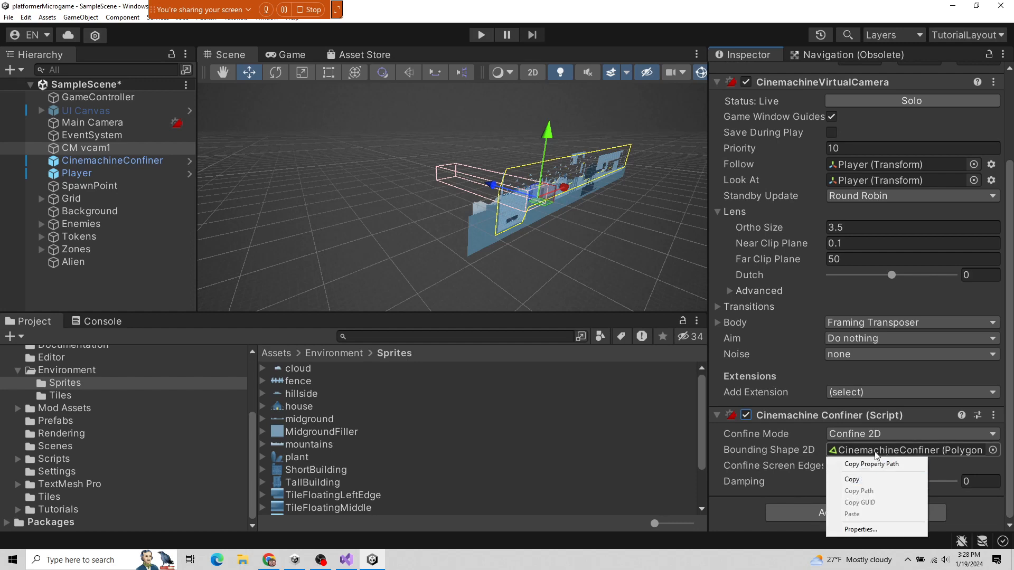
pyautogui.click(874, 452)
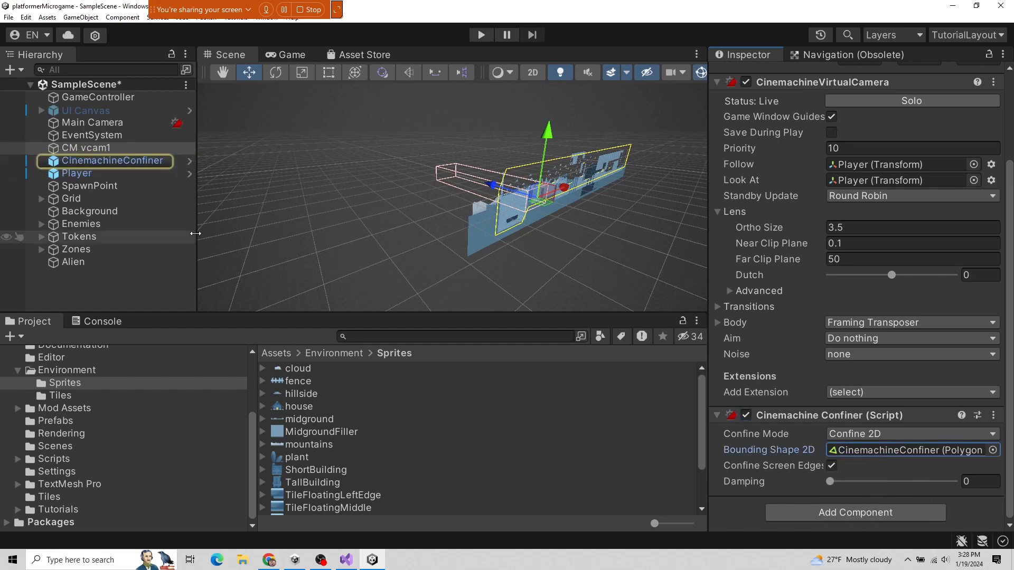
pyautogui.click(112, 161)
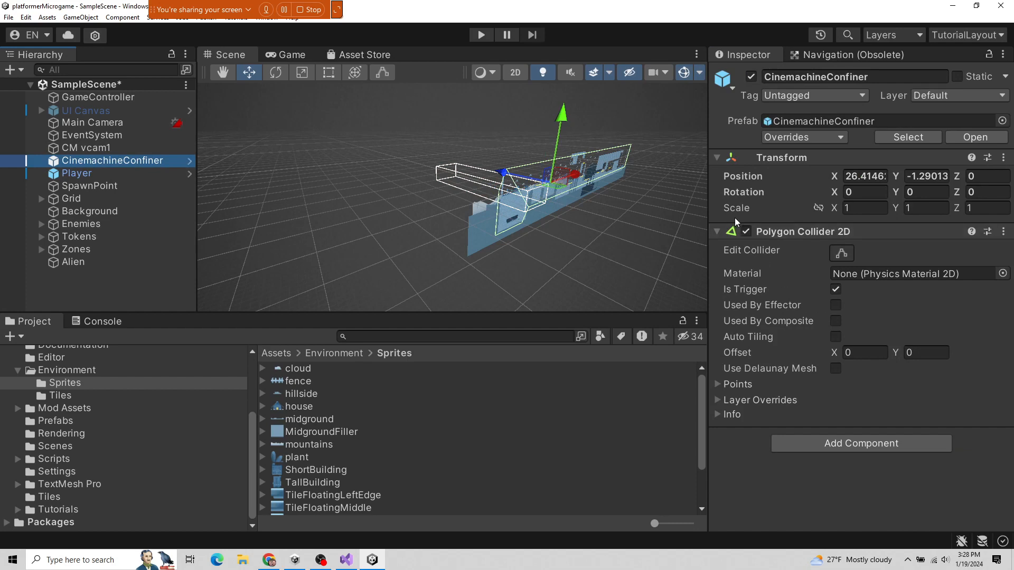
# - Toggle CinemachineConfiner's Polygon Collider 2D off and on to examine its outline around the level
pyautogui.click(746, 231)
pyautogui.click(746, 231)
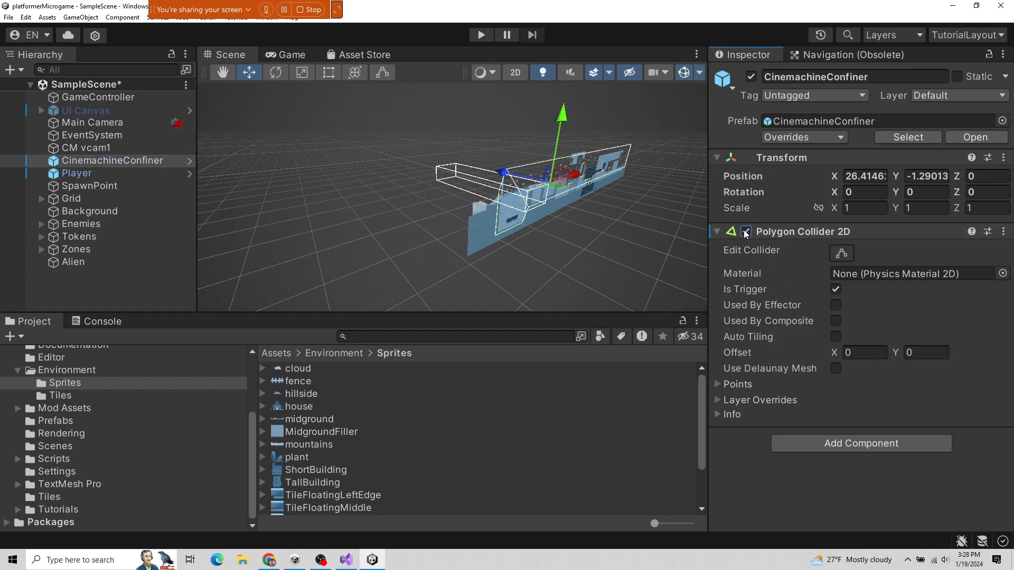
pyautogui.click(745, 231)
pyautogui.click(745, 231)
pyautogui.click(747, 232)
pyautogui.click(747, 232)
pyautogui.scroll(5, 569, 223)
pyautogui.keyDown('alt'); pyautogui.moveTo(569, 223); pyautogui.dragTo(583, 186); pyautogui.keyUp('alt')
pyautogui.scroll(-6, 412, 209)
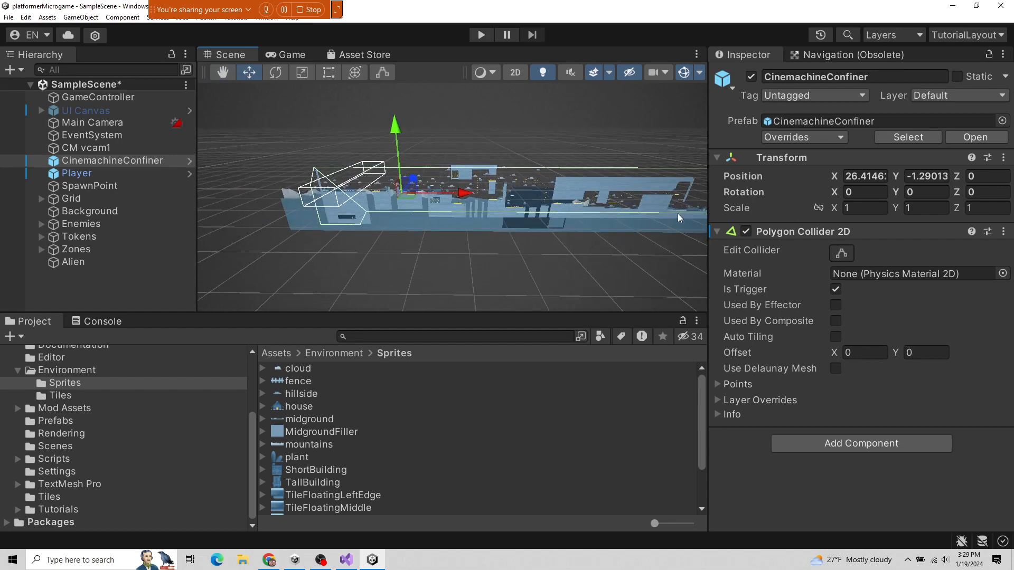
pyautogui.keyDown('alt'); pyautogui.moveTo(679, 218); pyautogui.dragTo(652, 260); pyautogui.keyUp('alt')
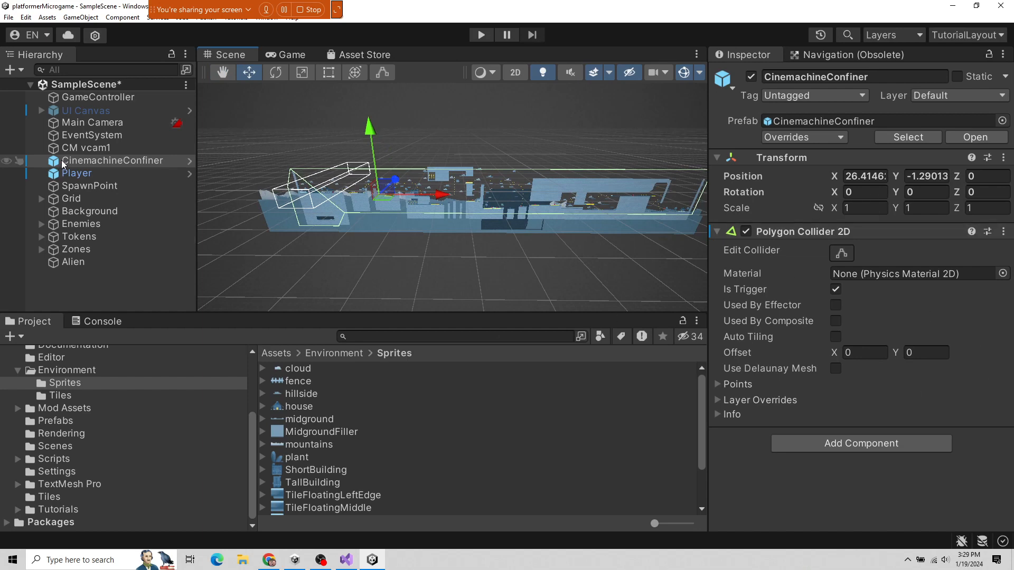
# - Increase the Ortho Size of CM vcam1's lens to 11 and compare the camera frame with the confiner
pyautogui.click(86, 148)
pyautogui.scroll(-3, 882, 336)
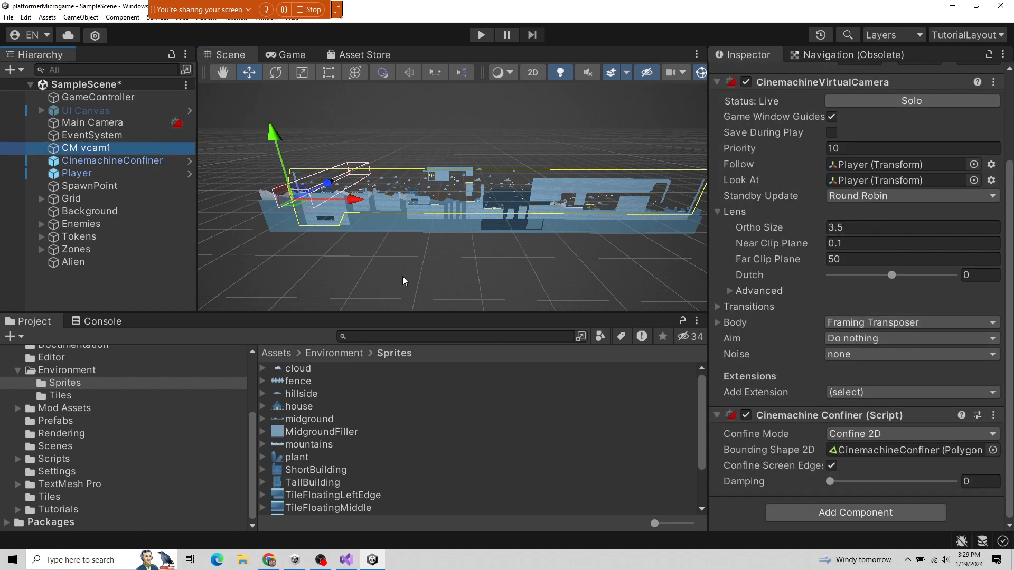
pyautogui.keyDown('alt'); pyautogui.moveTo(405, 281); pyautogui.dragTo(520, 188); pyautogui.keyUp('alt')
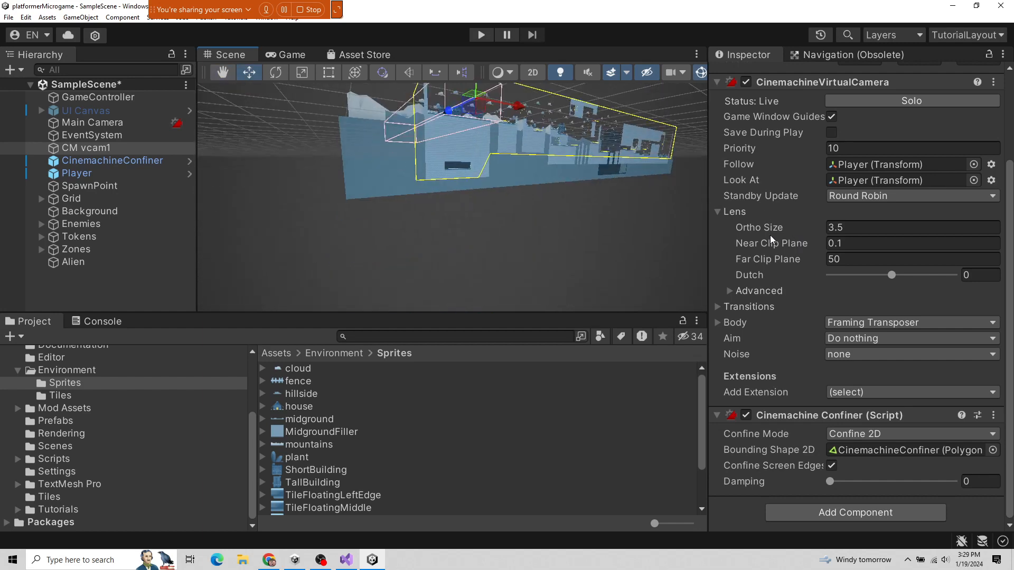
pyautogui.moveTo(769, 227); pyautogui.dragTo(777, 227)
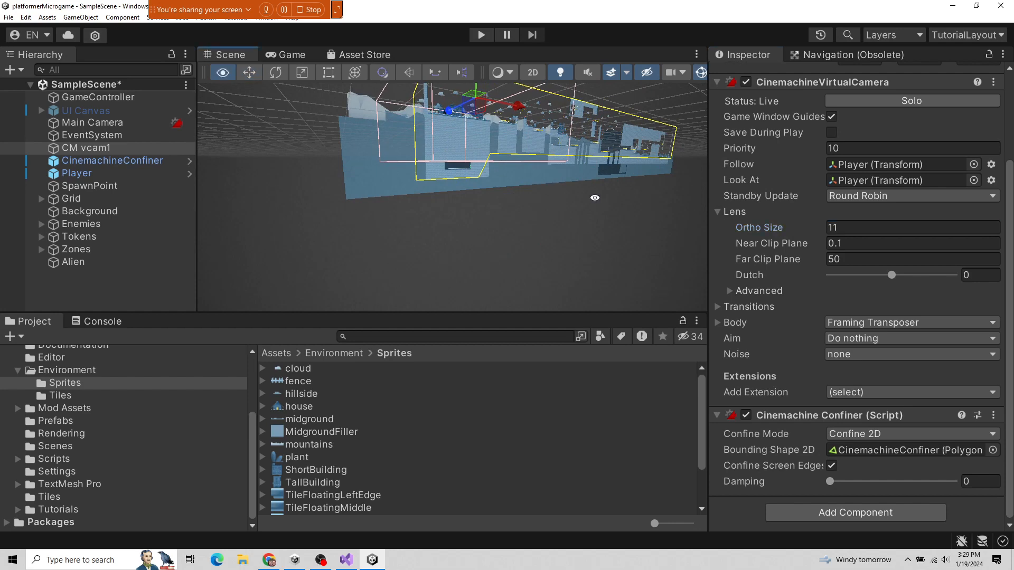
pyautogui.scroll(-5, 581, 245)
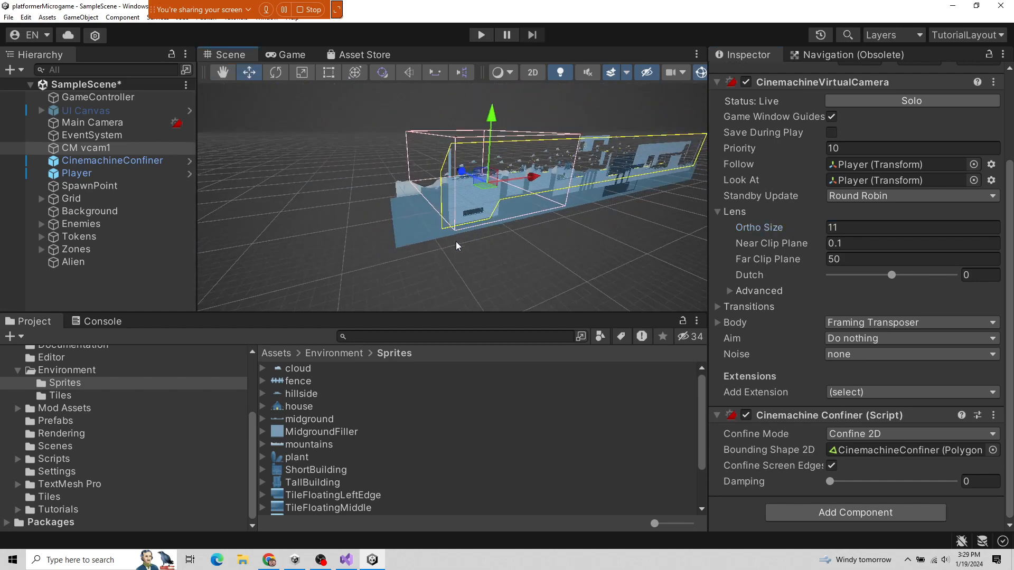
pyautogui.keyDown('alt'); pyautogui.moveTo(456, 243); pyautogui.dragTo(422, 240); pyautogui.keyUp('alt')
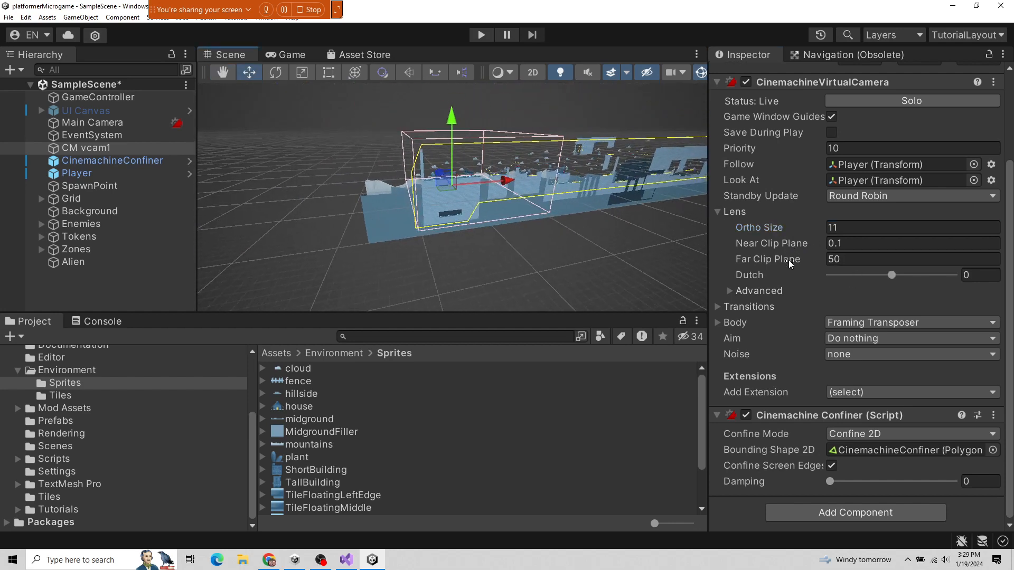
# - Set the Ortho Size of CM vcam1's lens to 3.5
pyautogui.moveTo(770, 226)
pyautogui.mouseDown()
pyautogui.moveTo(716, 226)
pyautogui.moveTo(1002, 227)
pyautogui.moveTo(767, 244)
pyautogui.mouseUp()
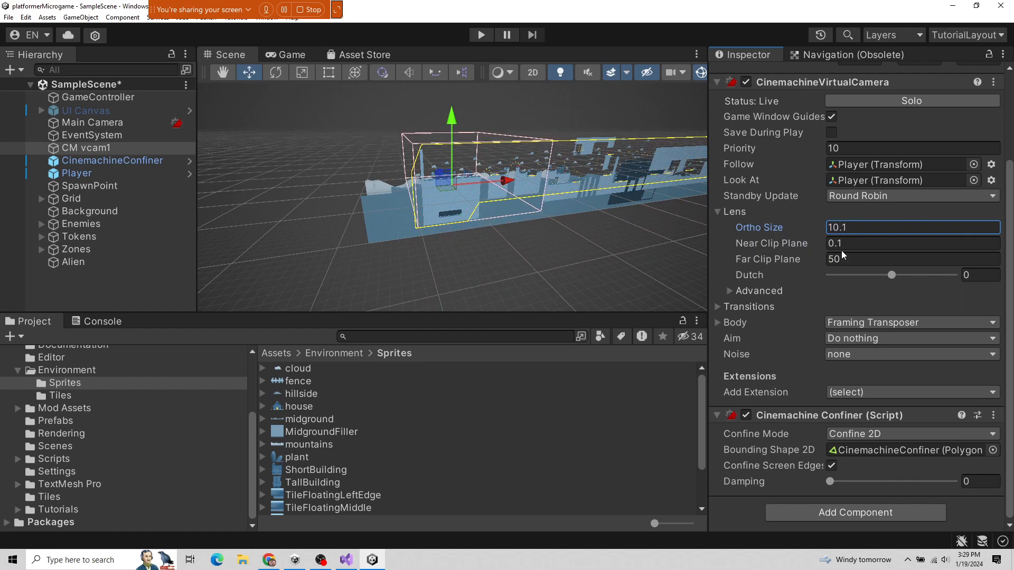
pyautogui.moveTo(848, 228); pyautogui.dragTo(788, 220)
pyautogui.write('3.5')
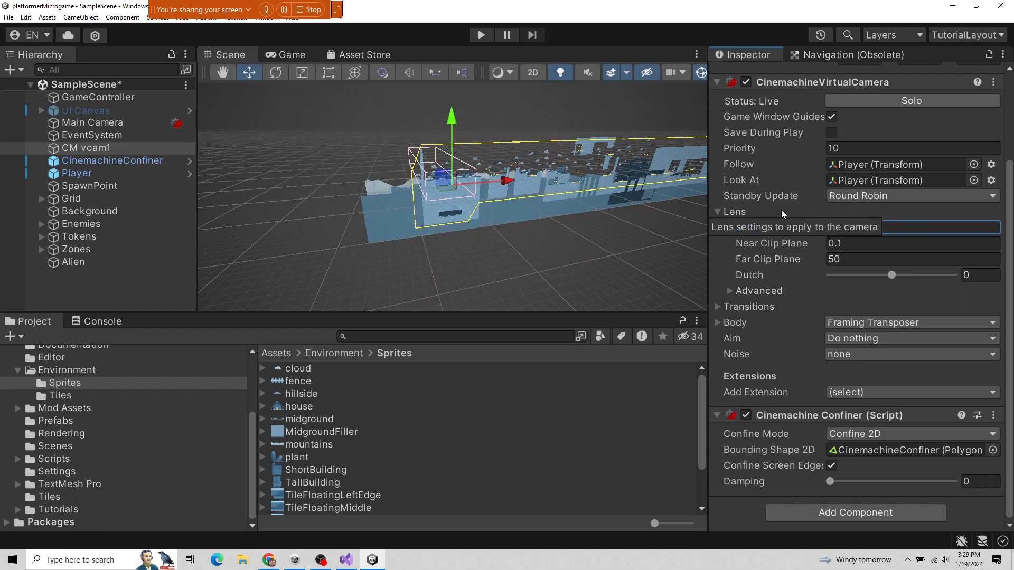
pyautogui.write('q')
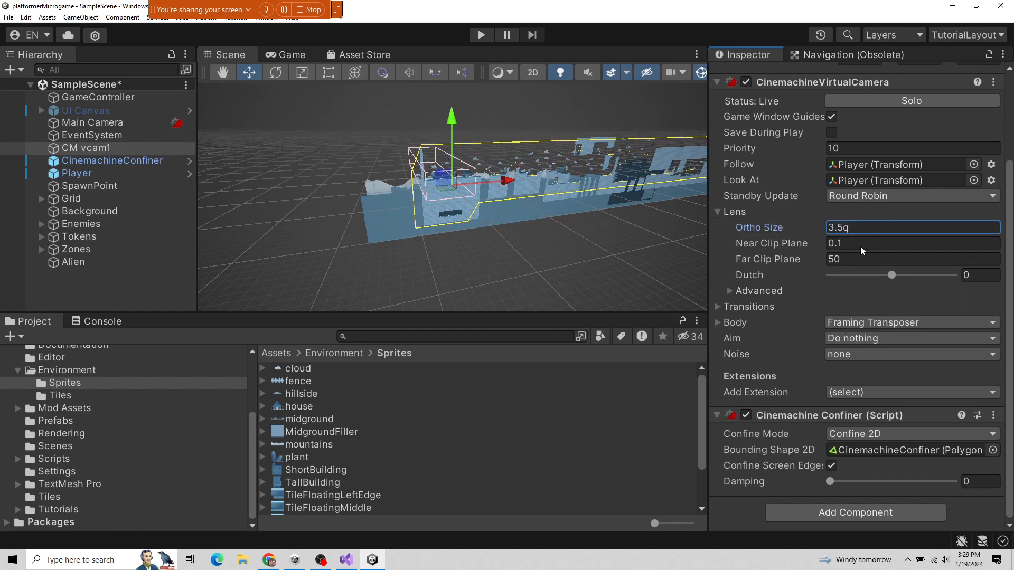
# - Inspect the Player object's name and review the available tags, keeping the Player tag
pyautogui.click(98, 162)
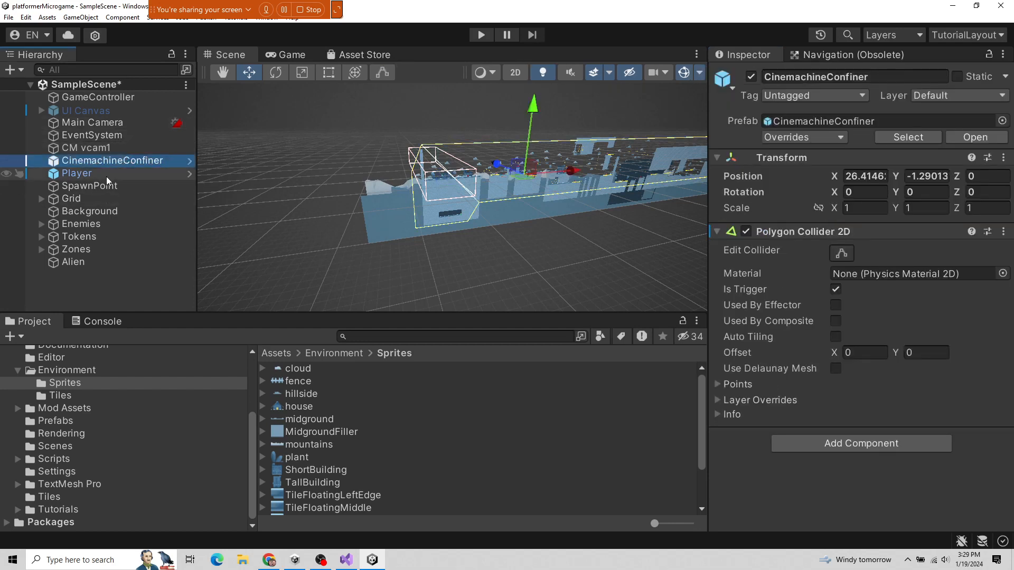
pyautogui.click(106, 174)
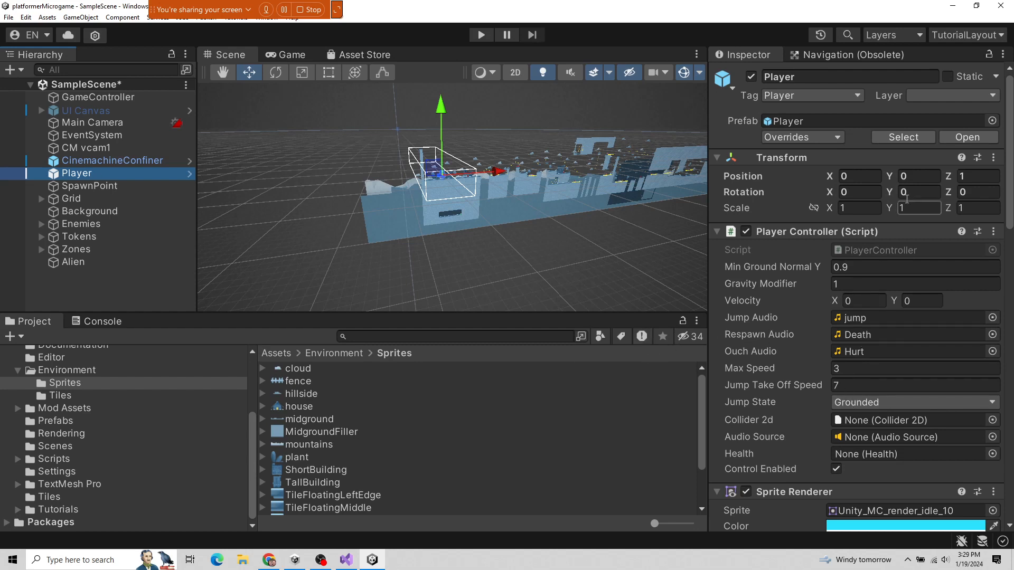
pyautogui.click(794, 97)
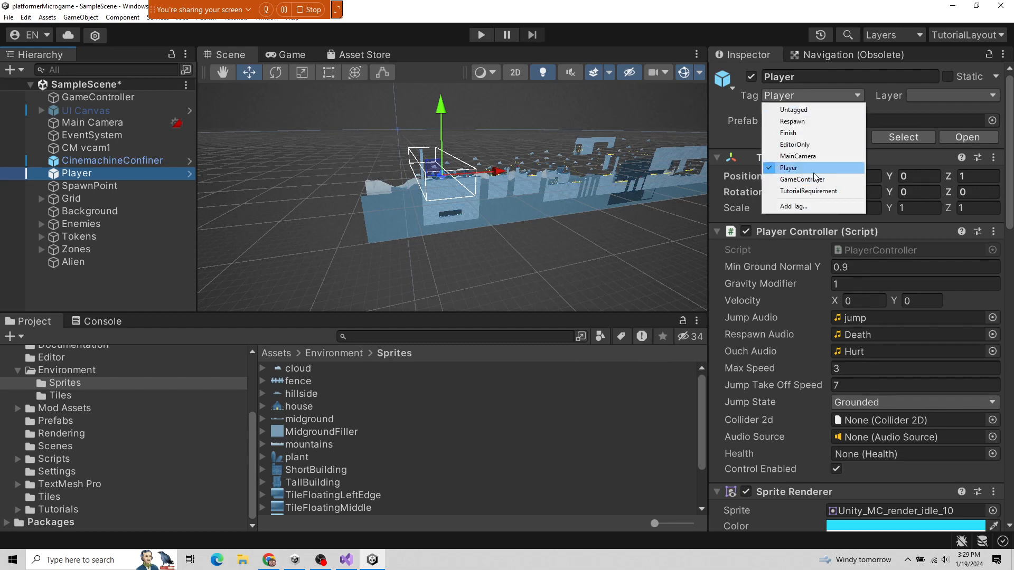
pyautogui.click(742, 94)
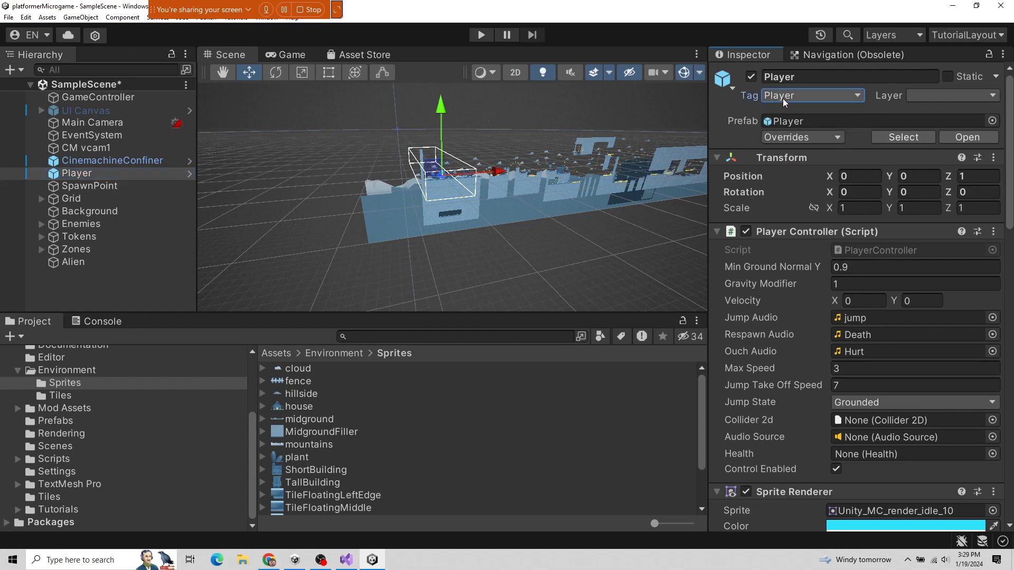
pyautogui.click(803, 77)
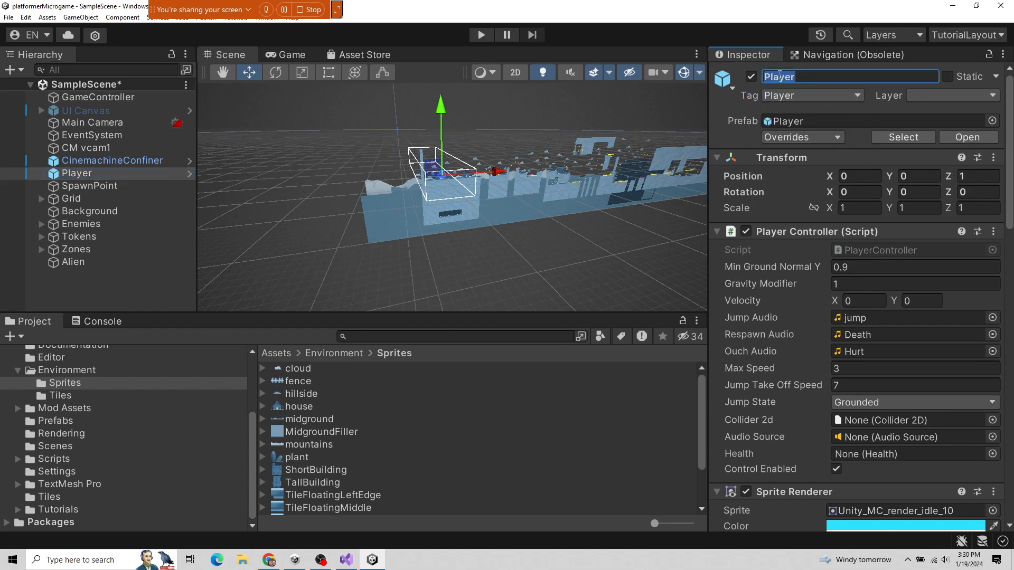
pyautogui.click(780, 101)
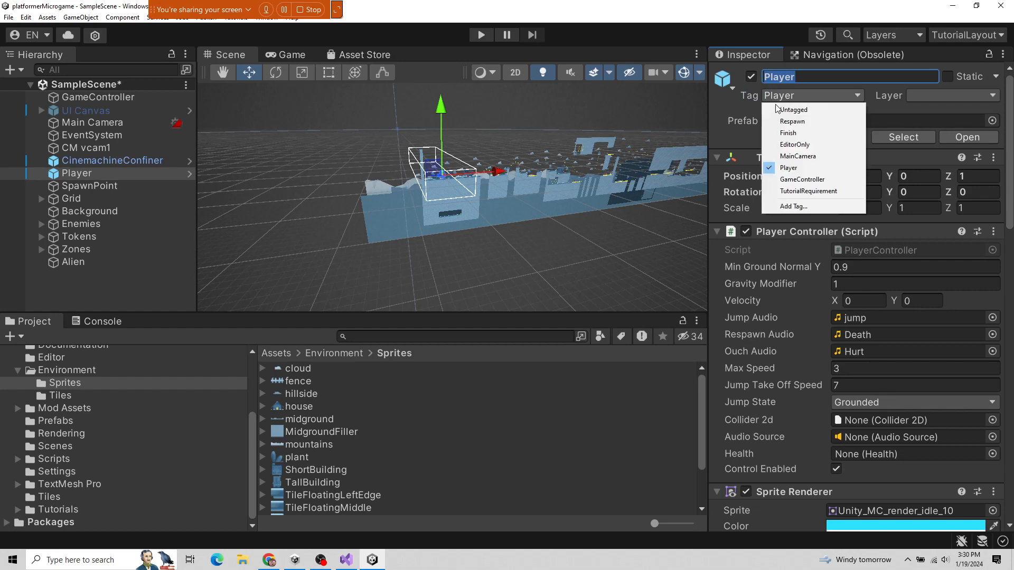
pyautogui.click(746, 113)
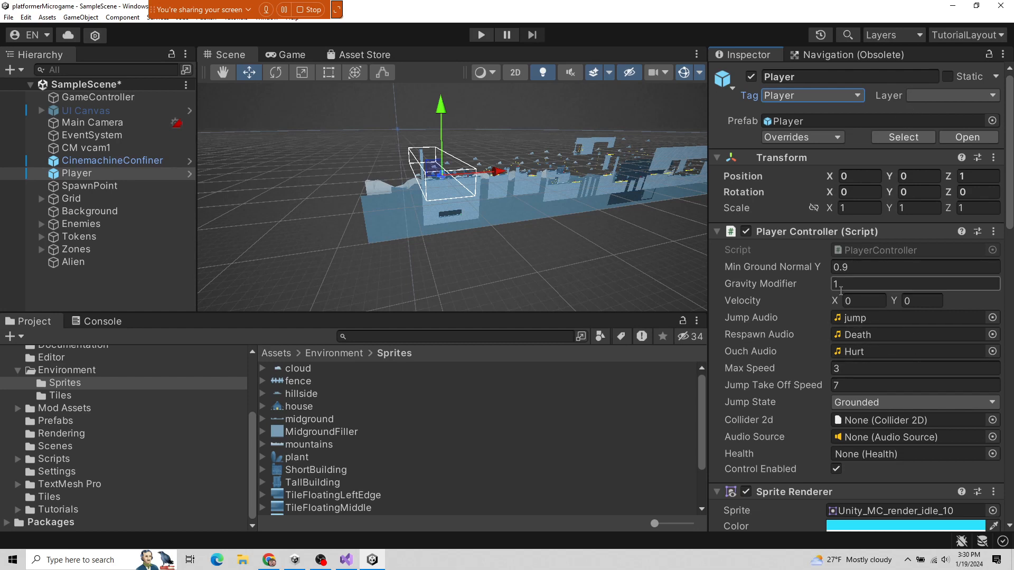
# - Examine the Player's Player Controller, Sprite Renderer and Animator component settings
pyautogui.scroll(-2, 841, 291)
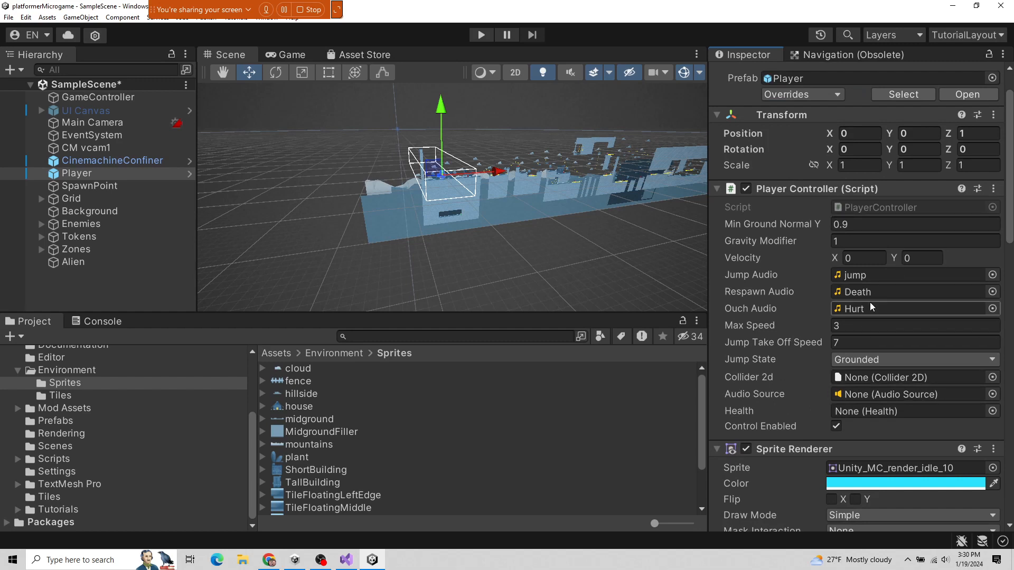
pyautogui.scroll(-2, 866, 301)
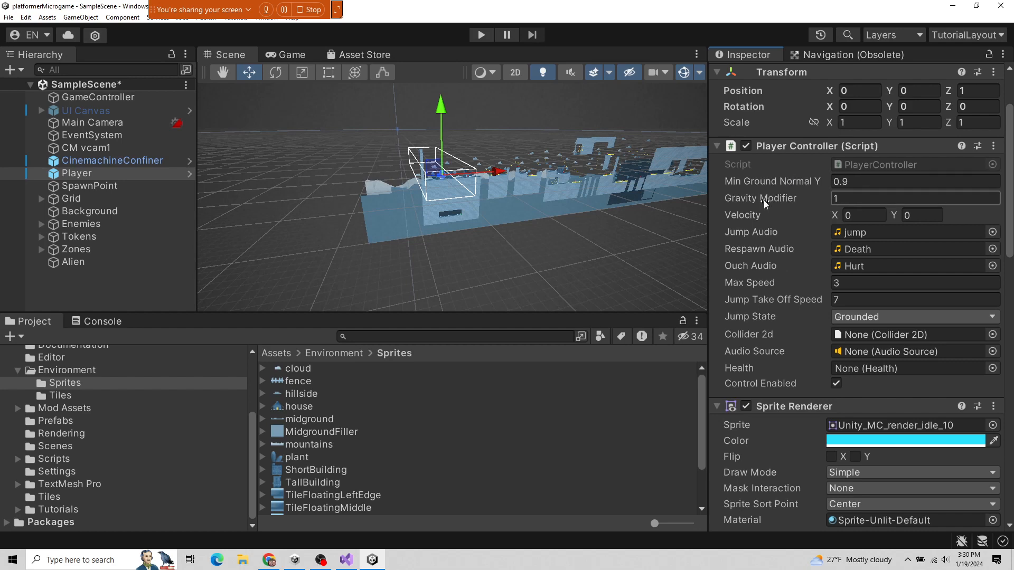
pyautogui.scroll(-2, 791, 271)
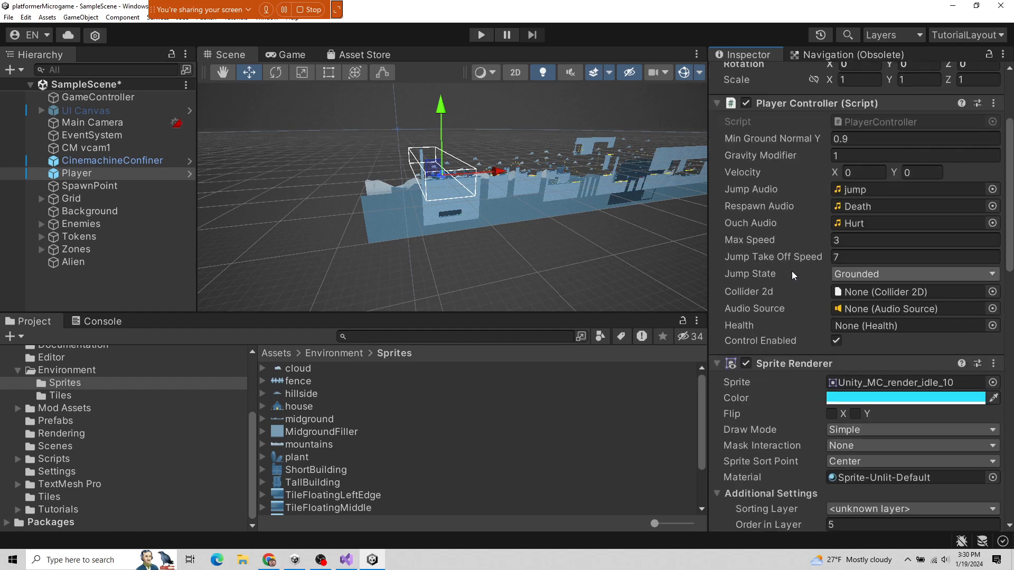
pyautogui.scroll(-2, 839, 297)
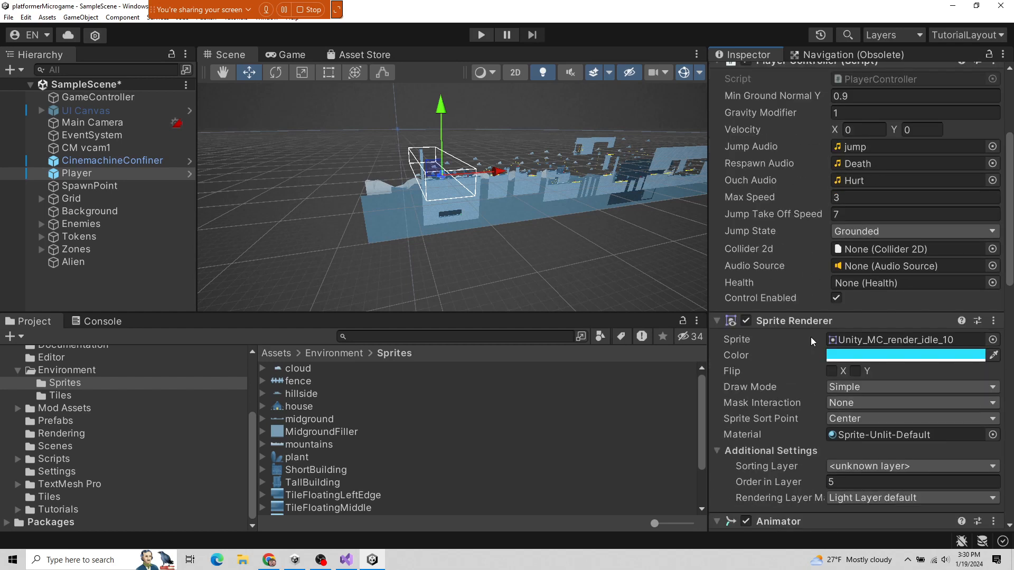
pyautogui.scroll(-6, 822, 327)
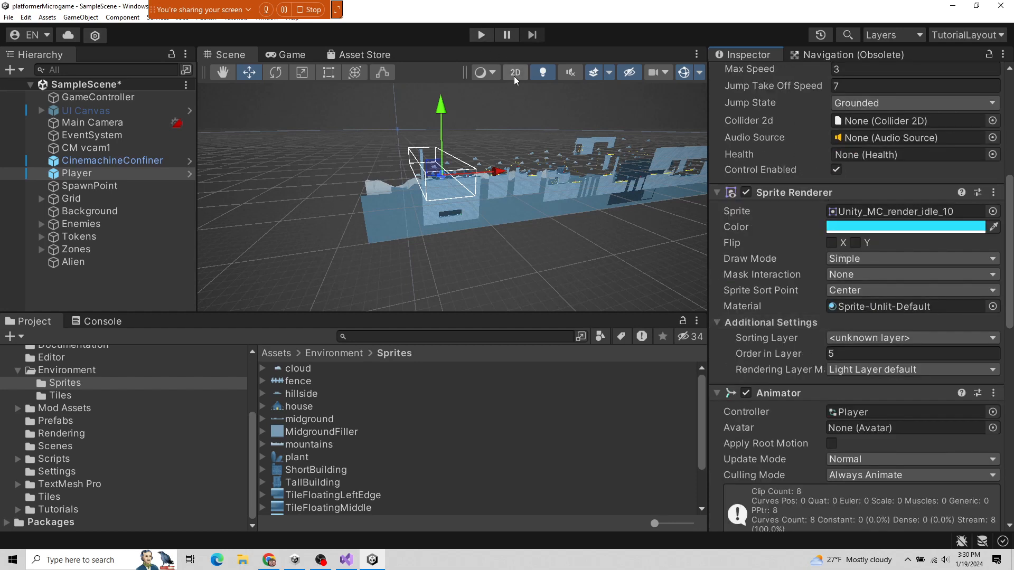
# - Run the game in Play mode and bring up its in-game menu
pyautogui.click(480, 35)
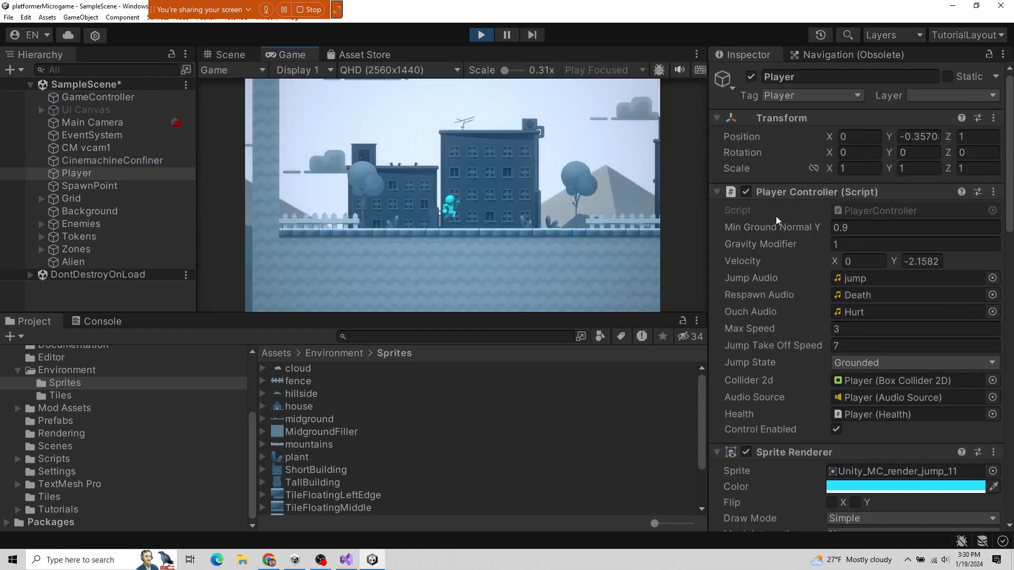
pyautogui.press('Escape')
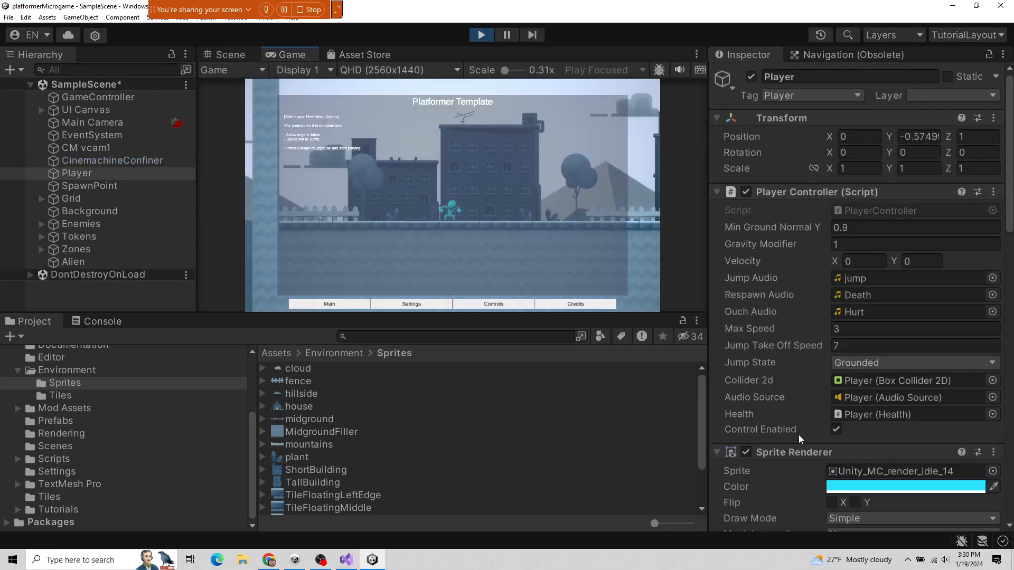
# - Turn off Control Enabled on the running Player and toggle the in-game menu to test its effect
pyautogui.click(805, 428)
pyautogui.click(647, 278)
pyautogui.press('Escape')
pyautogui.press('Escape')
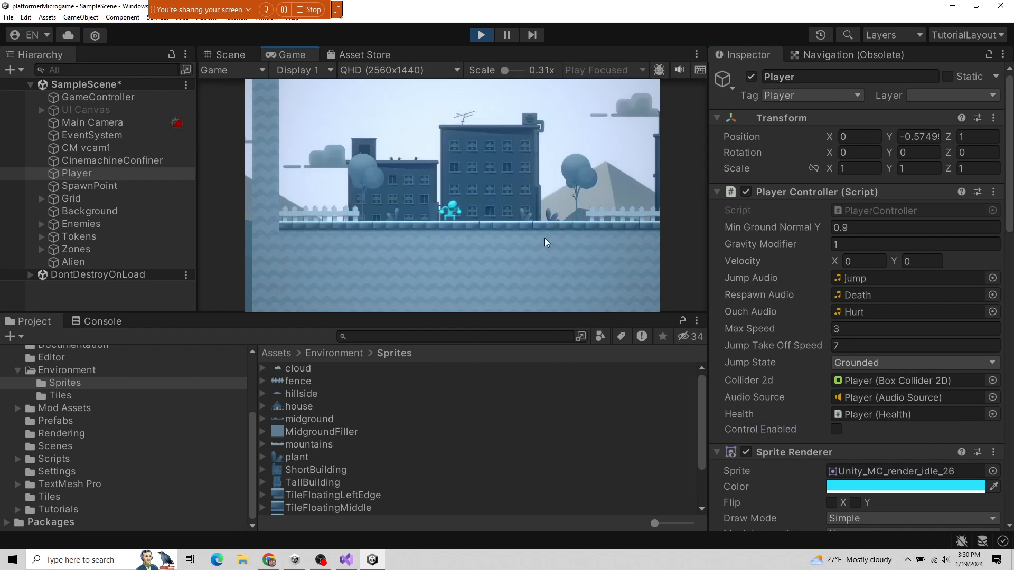
pyautogui.click(66, 160)
pyautogui.click(67, 174)
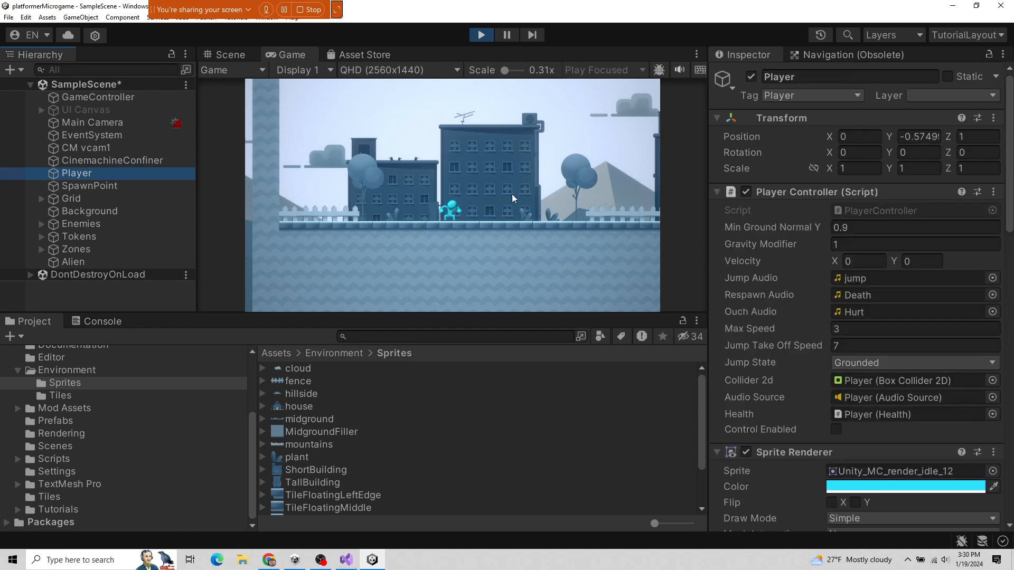
pyautogui.click(562, 198)
pyautogui.press('Escape')
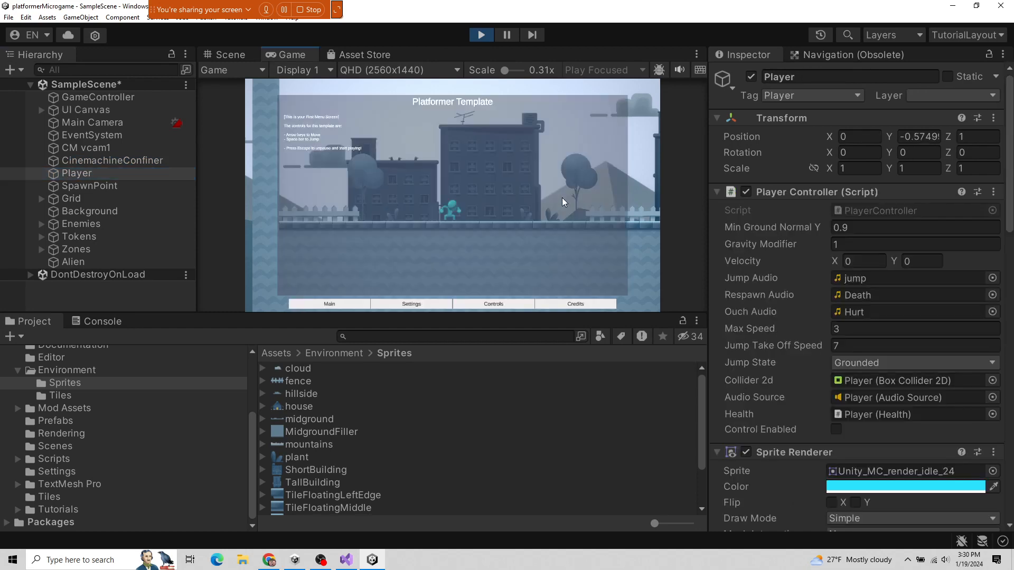
pyautogui.press('Escape')
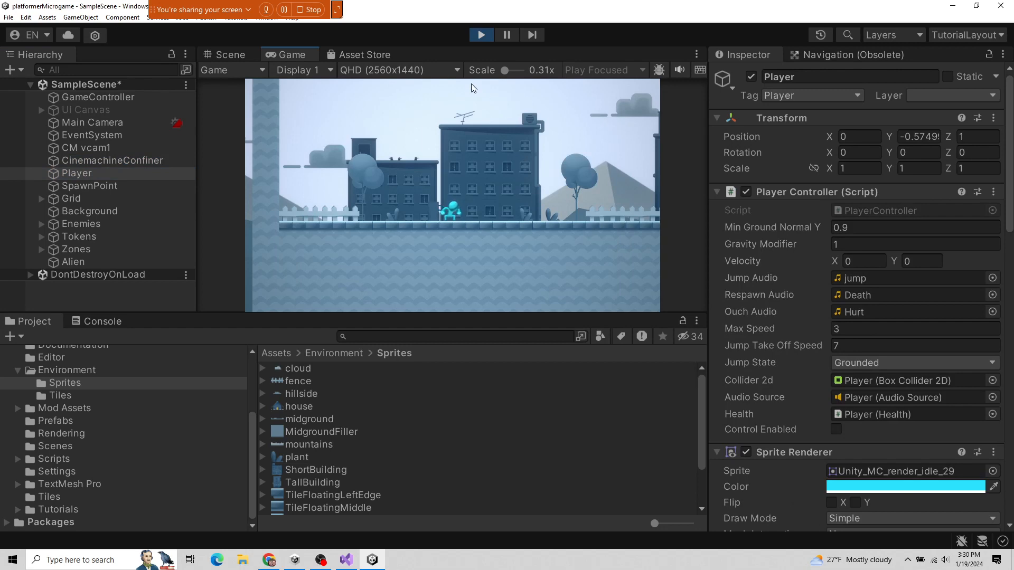
# - Restart Play mode, test running the Player right and left and toggling the in-game menu, and stop the game
pyautogui.click(480, 35)
pyautogui.click(480, 34)
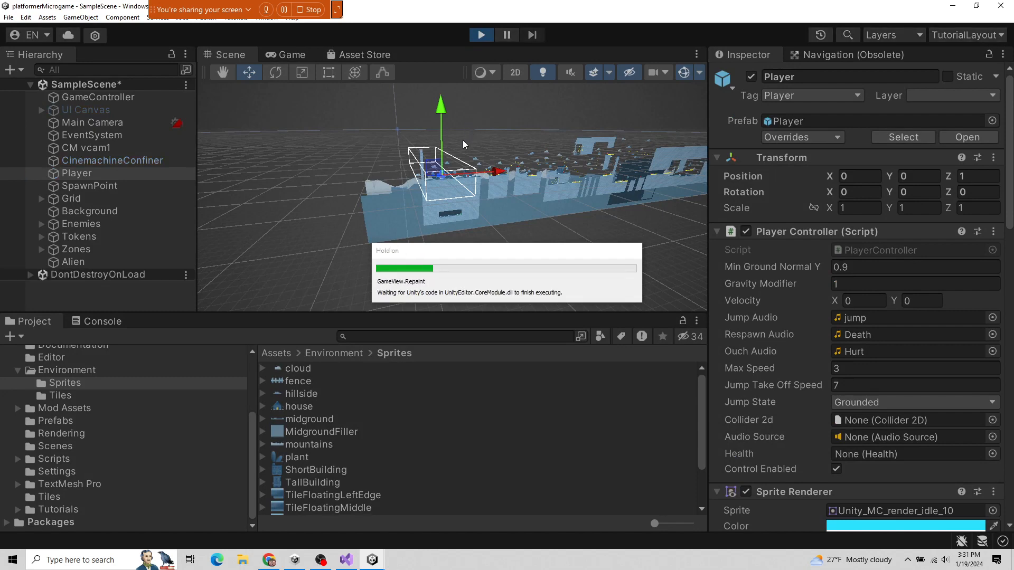
pyautogui.press('Right')
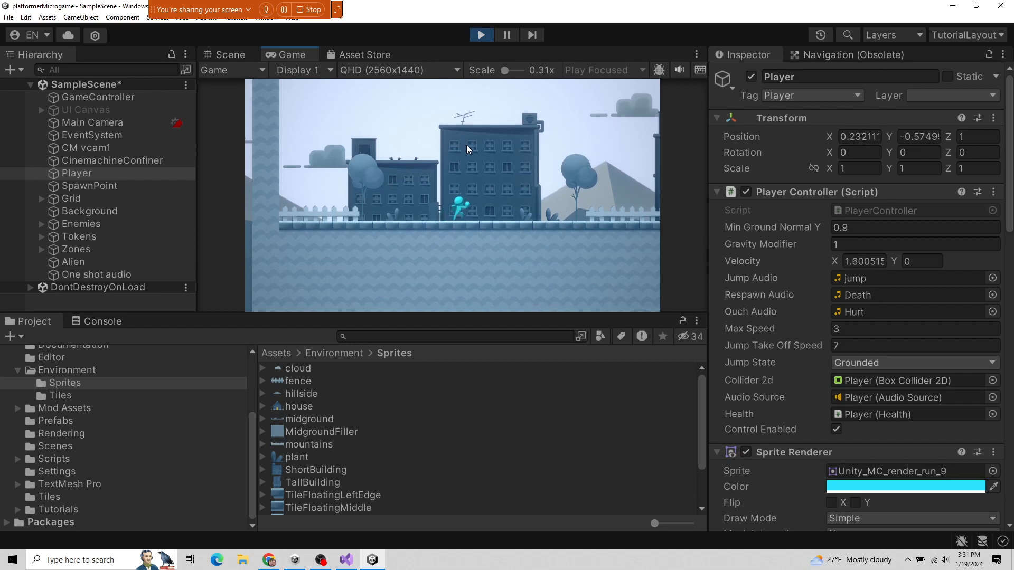
pyautogui.press('Left')
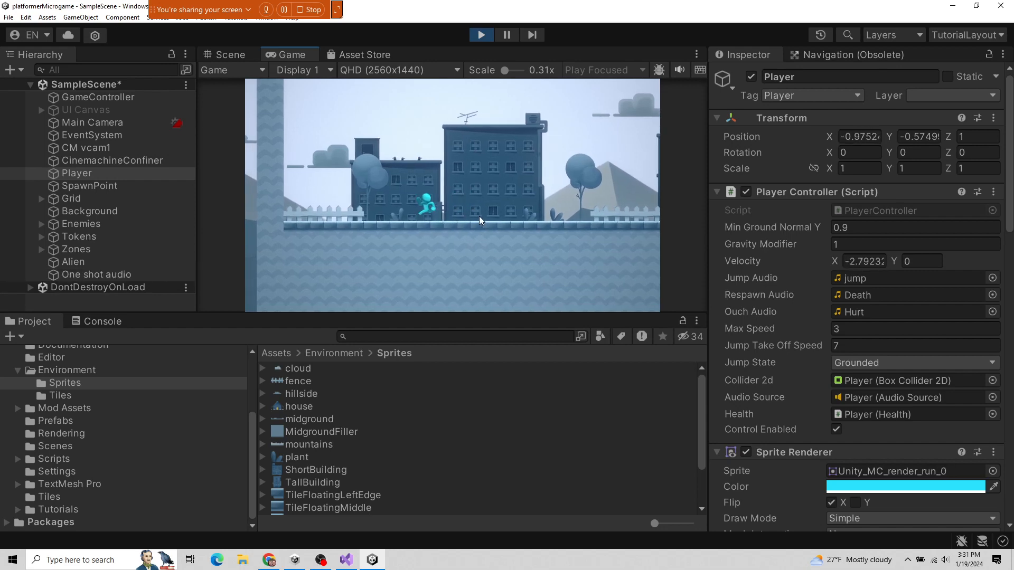
pyautogui.press('Right')
pyautogui.press('Escape')
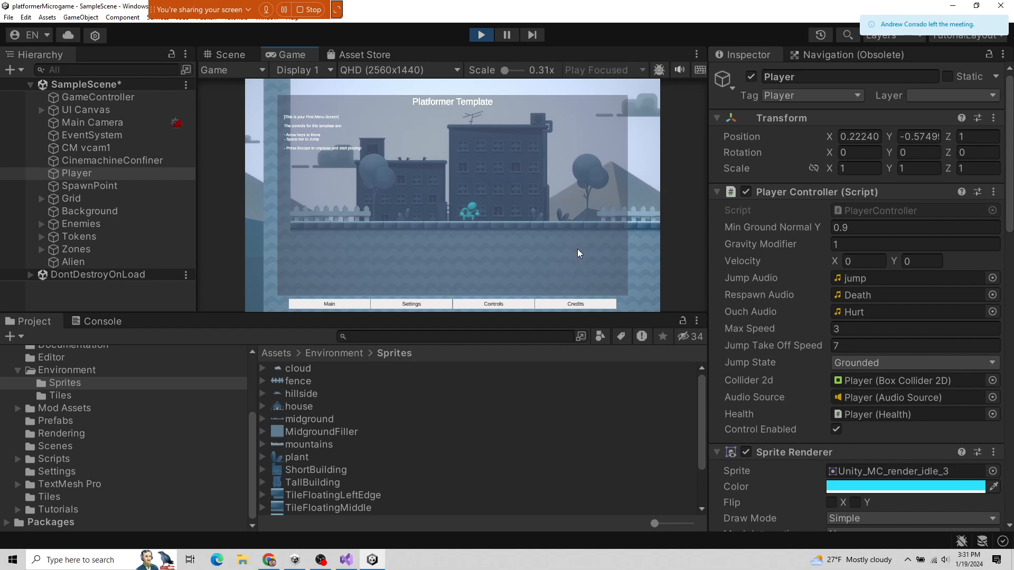
pyautogui.press('Escape')
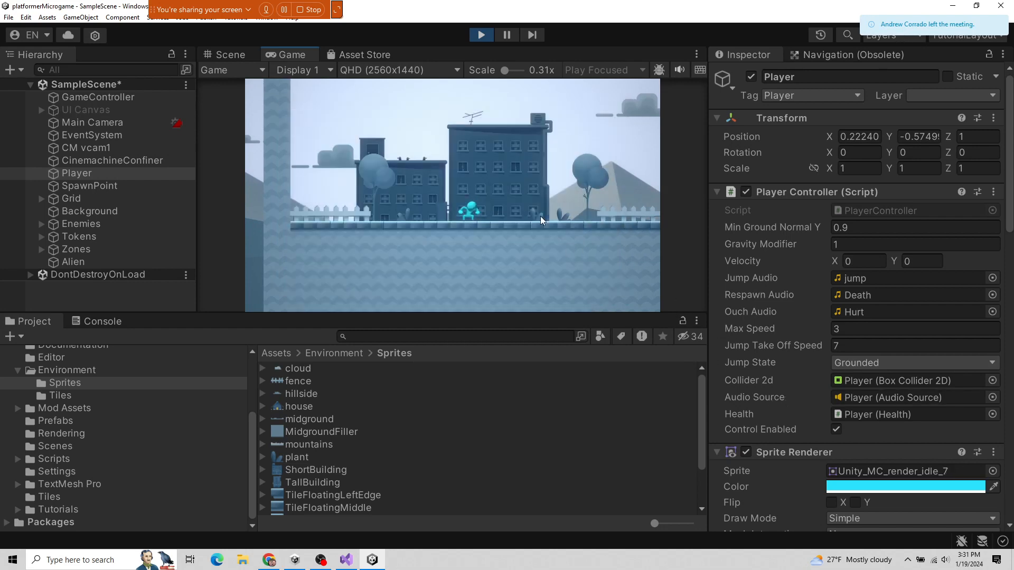
pyautogui.click(480, 34)
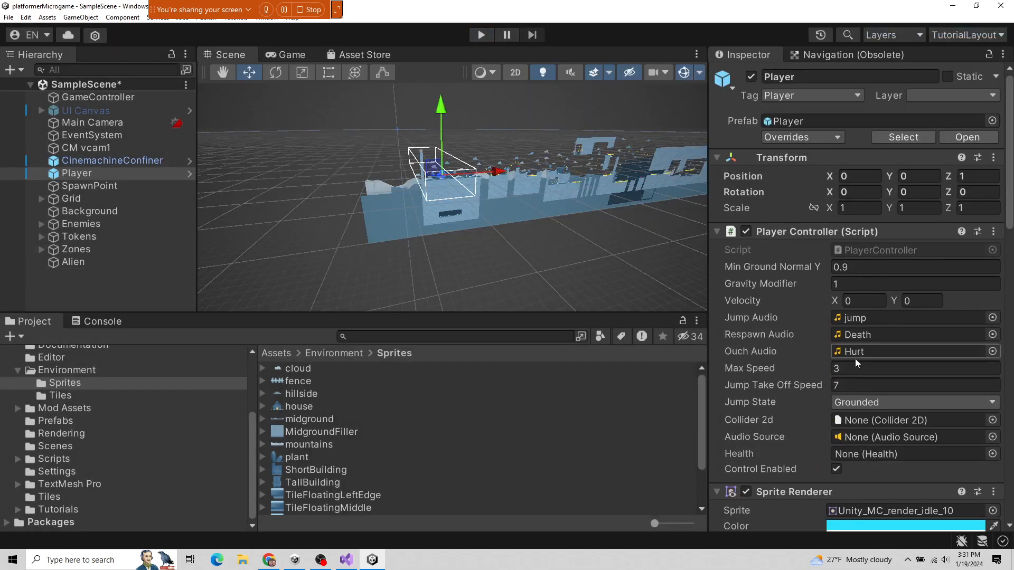
# - Examine the Player's Sprite Renderer, Animator, Rigidbody 2D, Audio Source, Health and Box Collider 2D settings
pyautogui.scroll(-4, 808, 349)
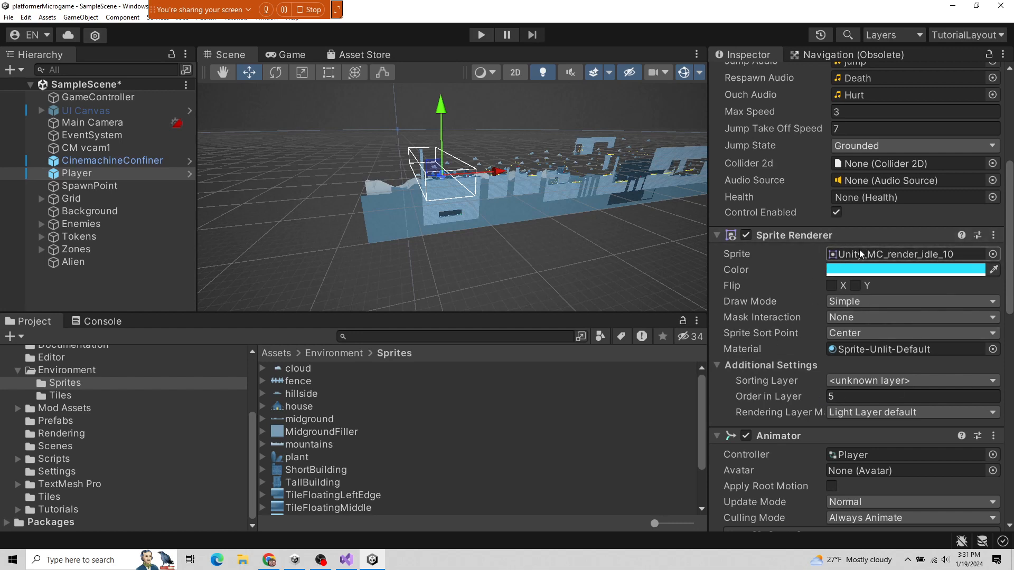
pyautogui.click(286, 55)
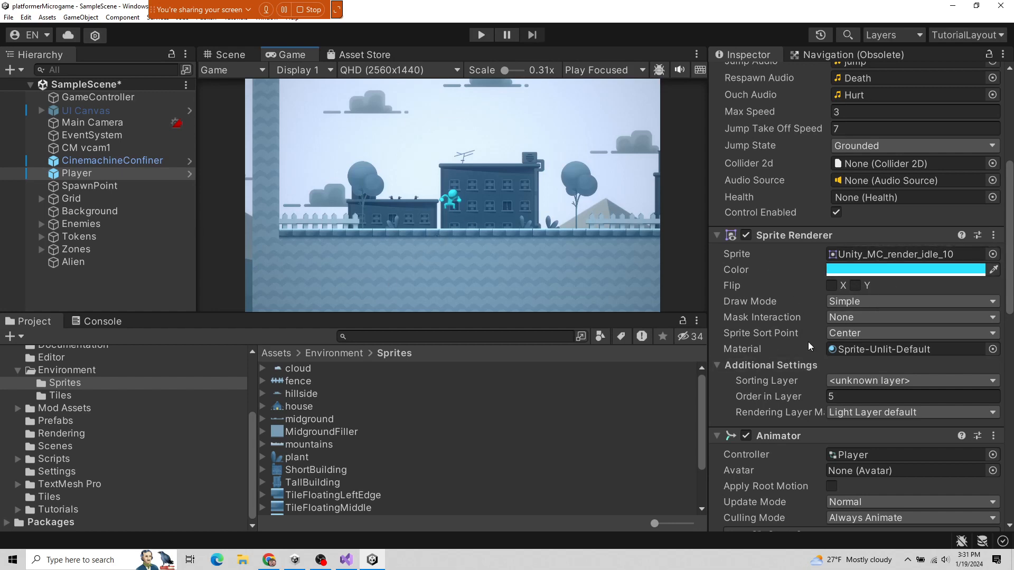
pyautogui.scroll(-3, 808, 341)
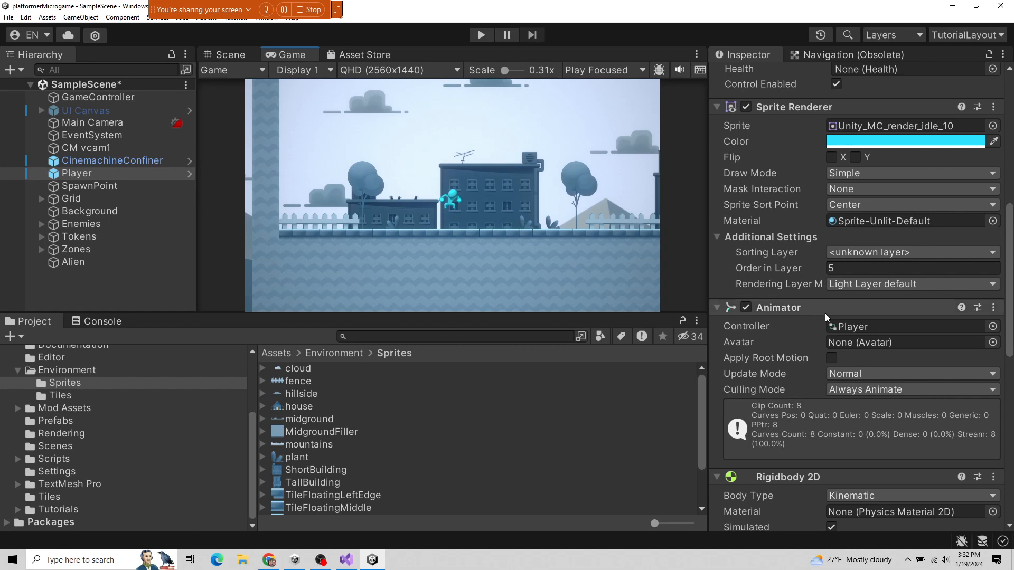
pyautogui.scroll(-4, 792, 339)
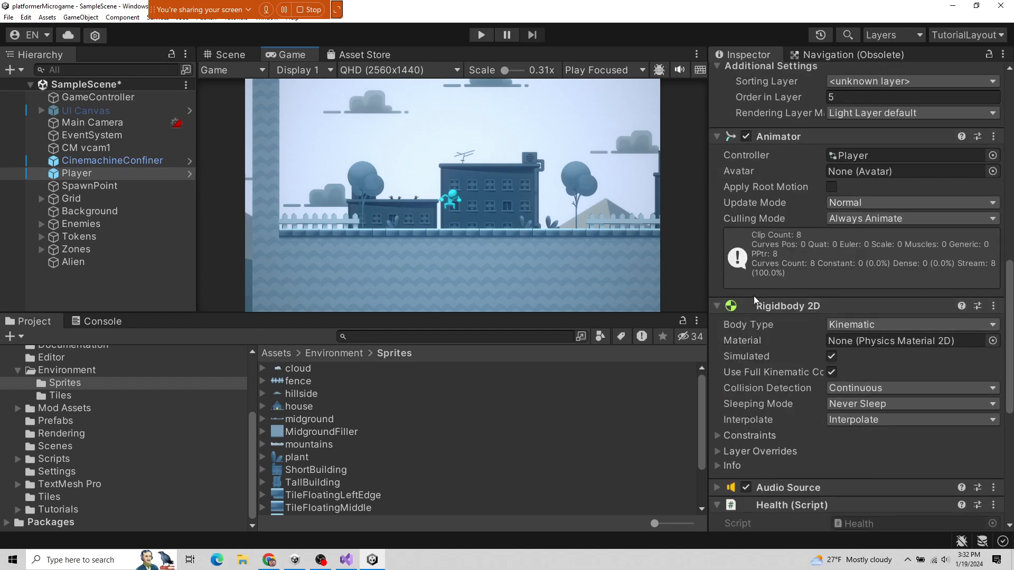
pyautogui.scroll(-1, 740, 389)
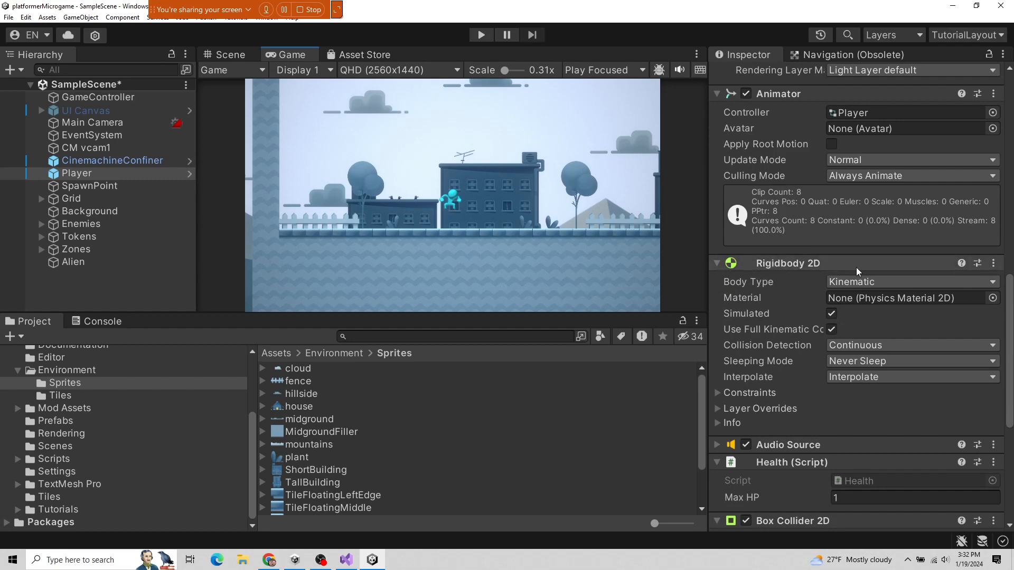
pyautogui.scroll(-3, 816, 360)
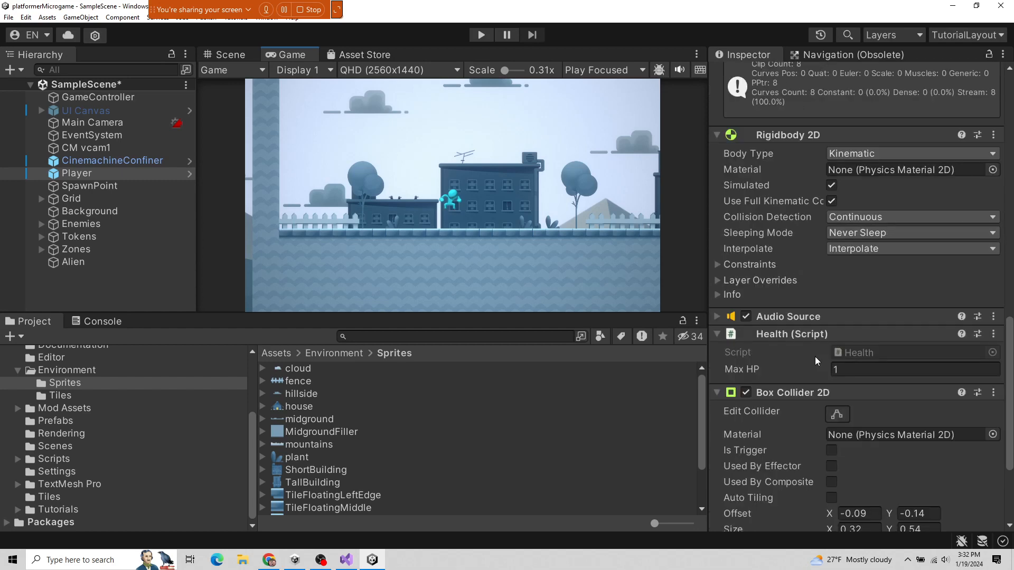
pyautogui.click(716, 315)
pyautogui.click(717, 315)
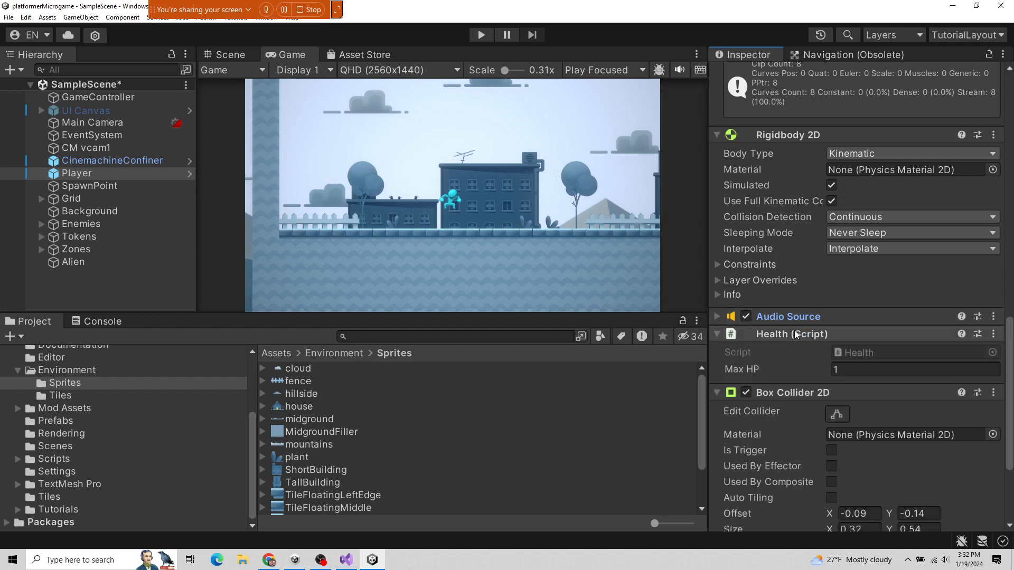
pyautogui.scroll(-2, 810, 366)
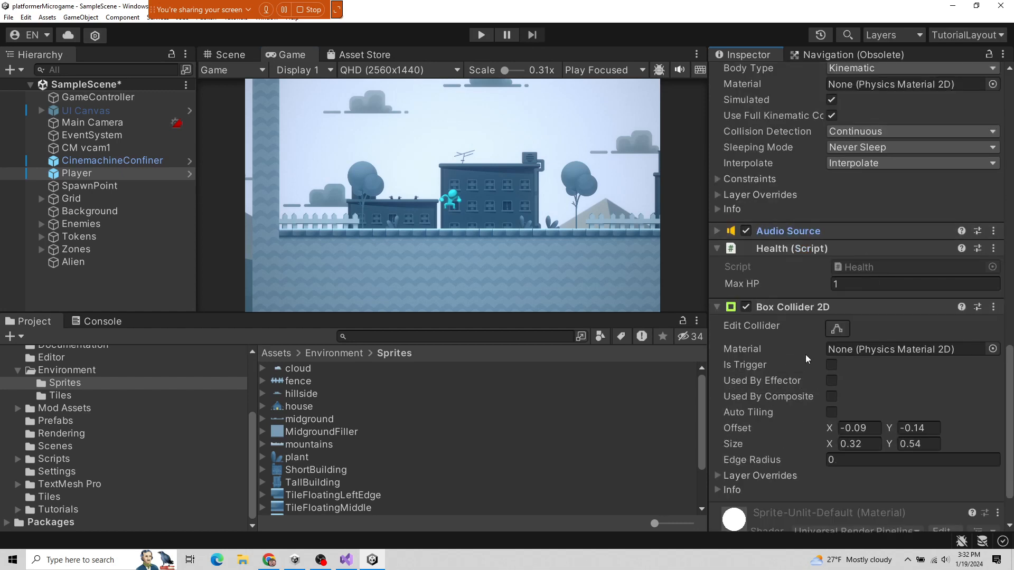
pyautogui.scroll(-1, 800, 312)
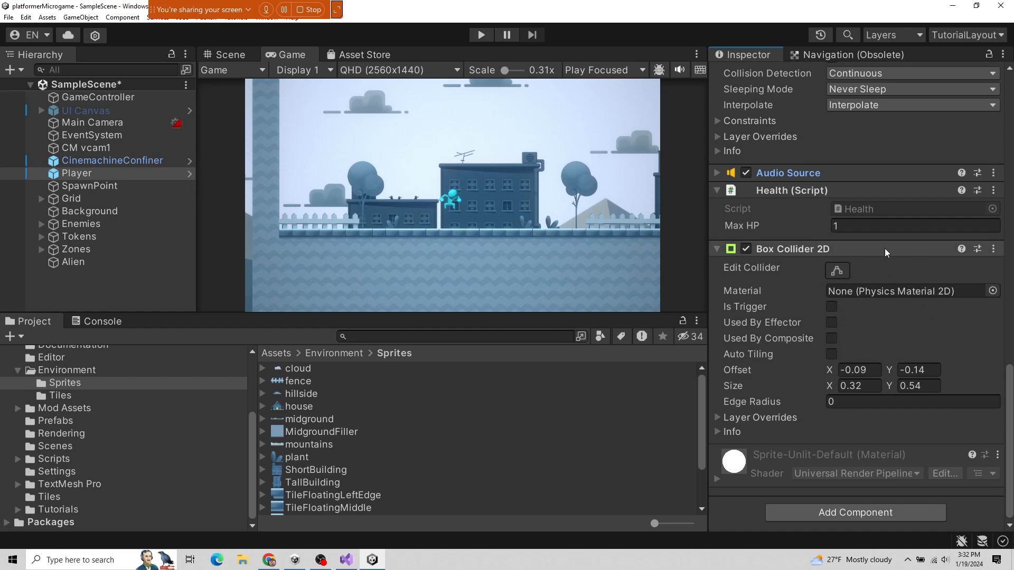
# - Start editing the Player's Box Collider 2D shape and frame the Player in the Scene view
pyautogui.click(837, 270)
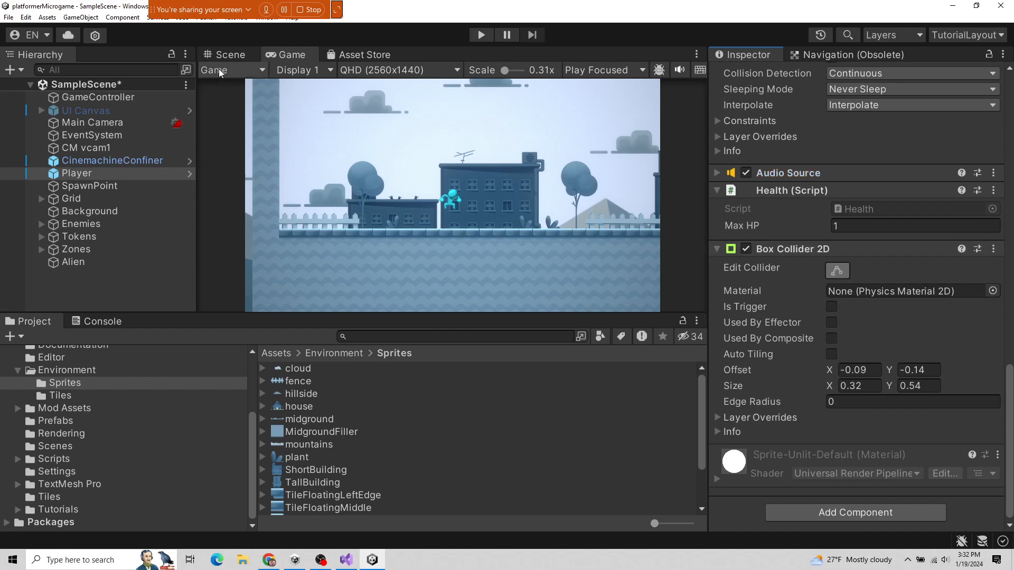
pyautogui.click(228, 57)
pyautogui.scroll(8, 417, 211)
pyautogui.scroll(-6, 412, 193)
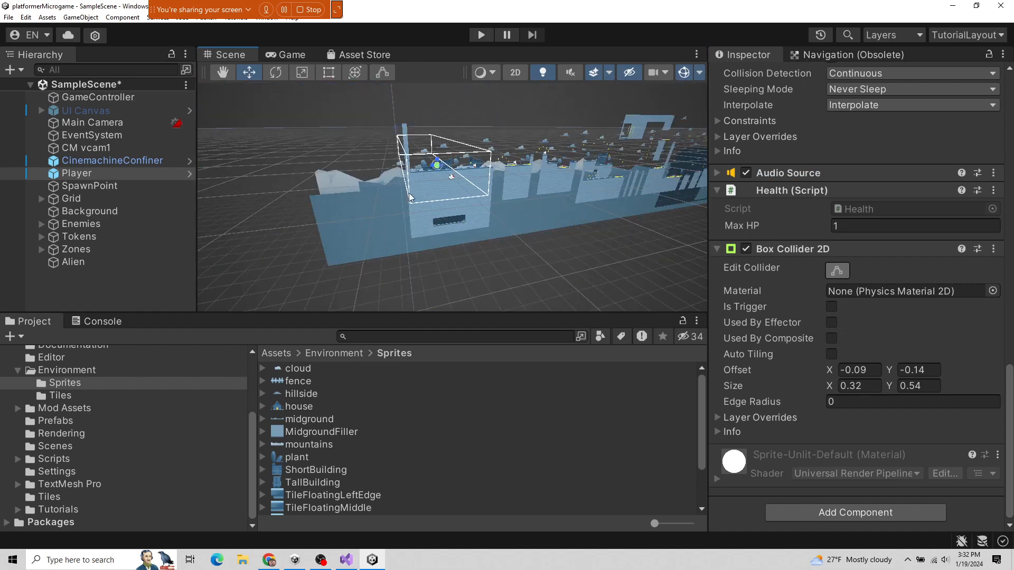
pyautogui.press('f')
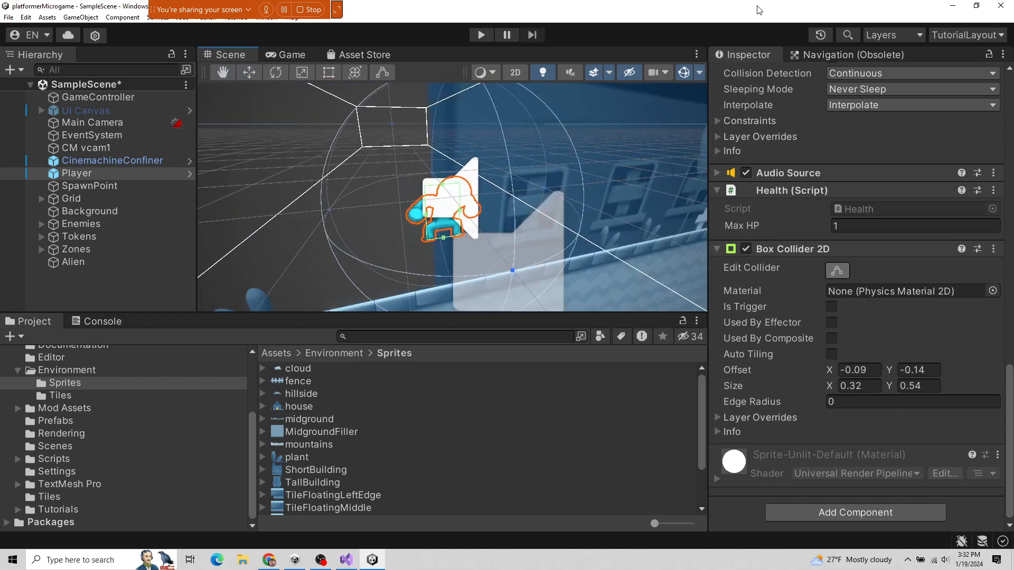
# - Hide the Scene view gizmos and examine the Player's box collider outline and physics component settings
pyautogui.click(683, 73)
pyautogui.keyDown('alt'); pyautogui.moveTo(490, 257); pyautogui.dragTo(498, 182); pyautogui.keyUp('alt')
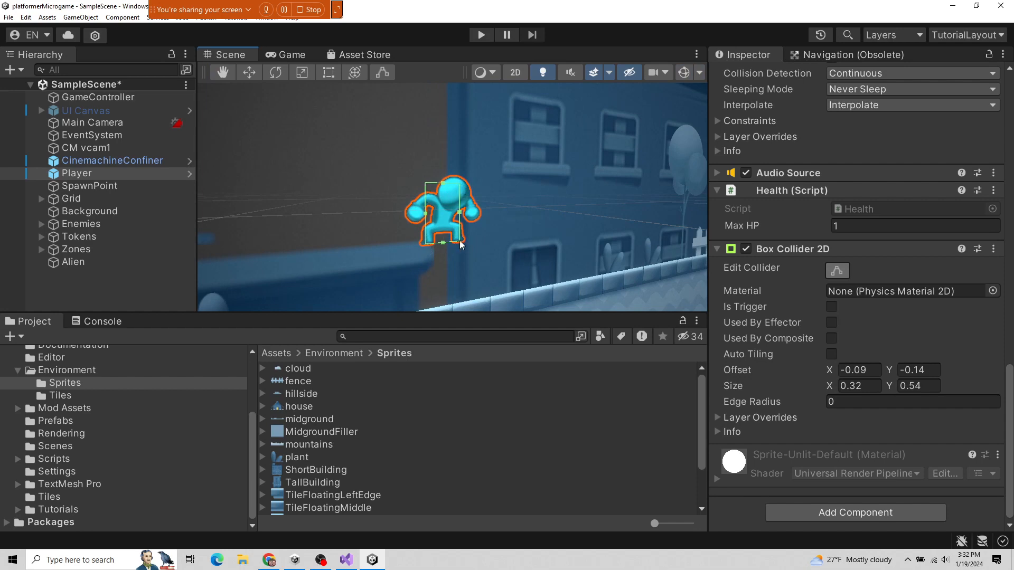
pyautogui.scroll(-1, 459, 240)
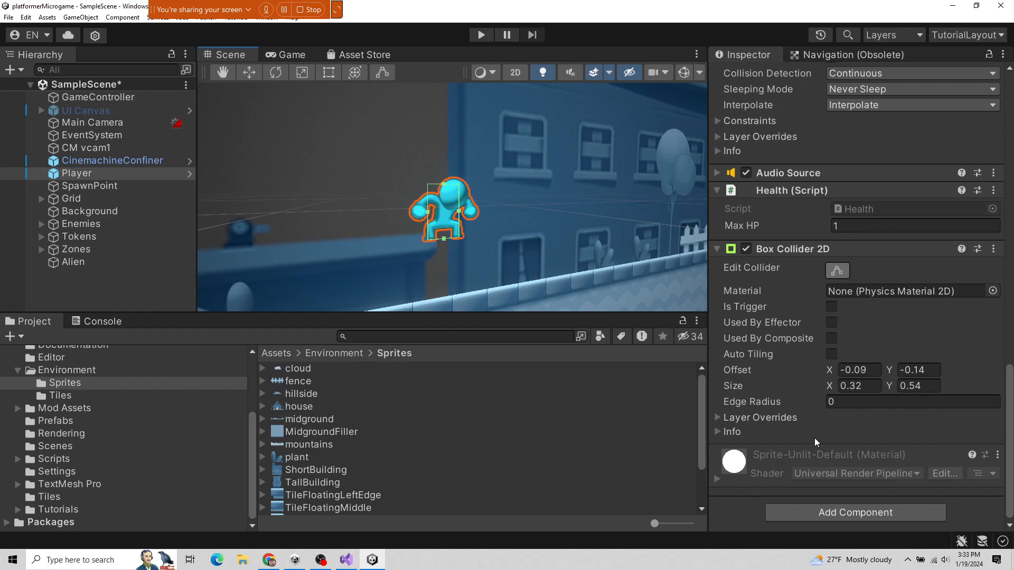
pyautogui.scroll(3, 814, 439)
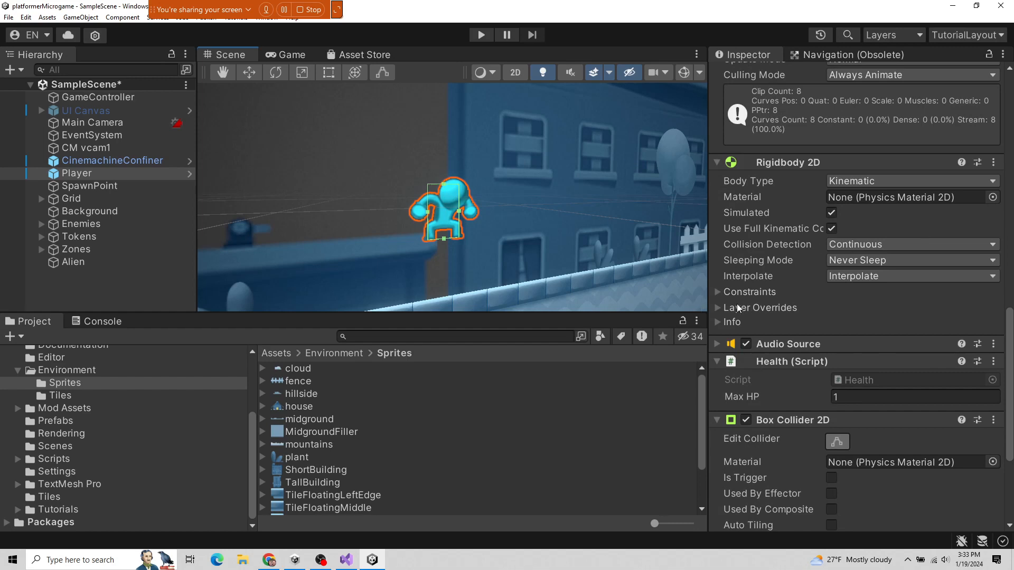
pyautogui.scroll(2, 814, 265)
pyautogui.scroll(-5, 803, 379)
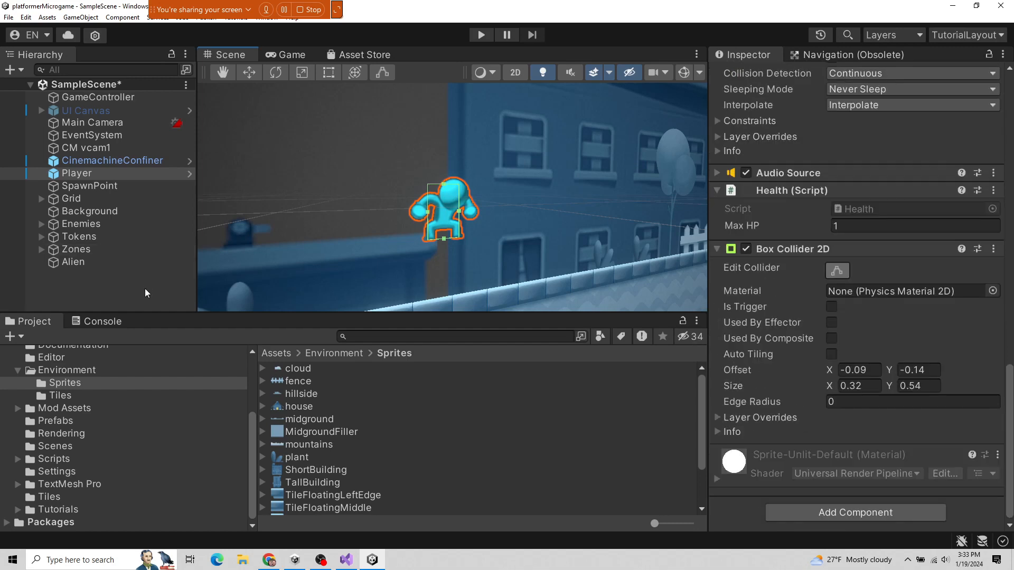
# - Select the SpawnPoint object and examine its Transform and its location beside the Player in the Scene view
pyautogui.click(260, 55)
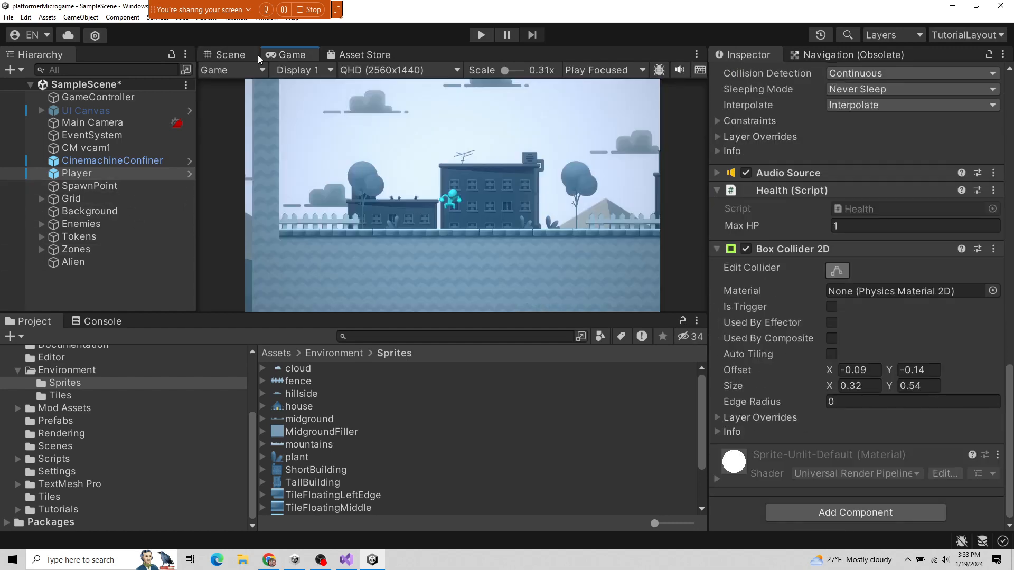
pyautogui.click(113, 186)
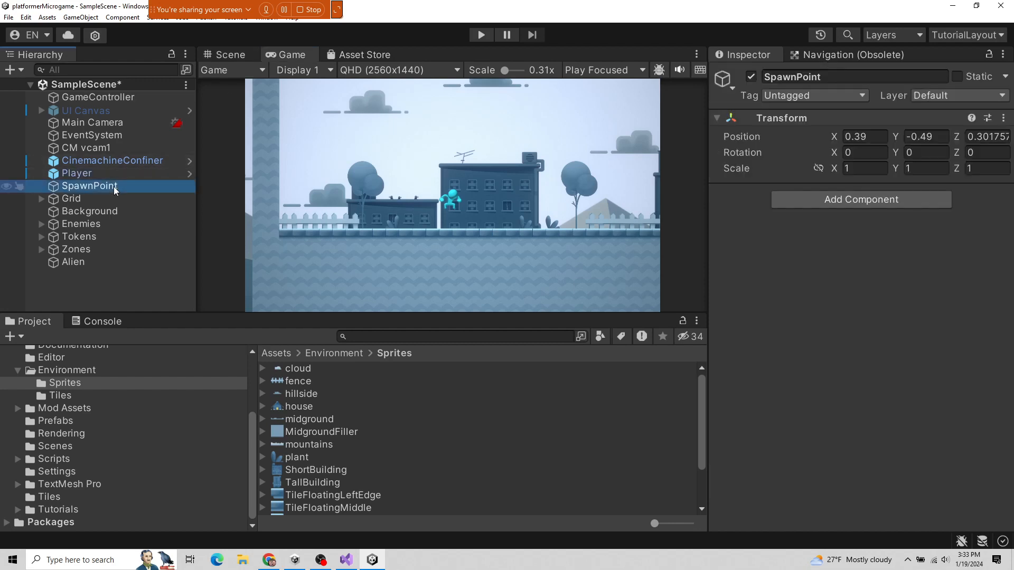
pyautogui.click(252, 58)
pyautogui.keyDown('alt'); pyautogui.moveTo(458, 192); pyautogui.dragTo(572, 263); pyautogui.keyUp('alt')
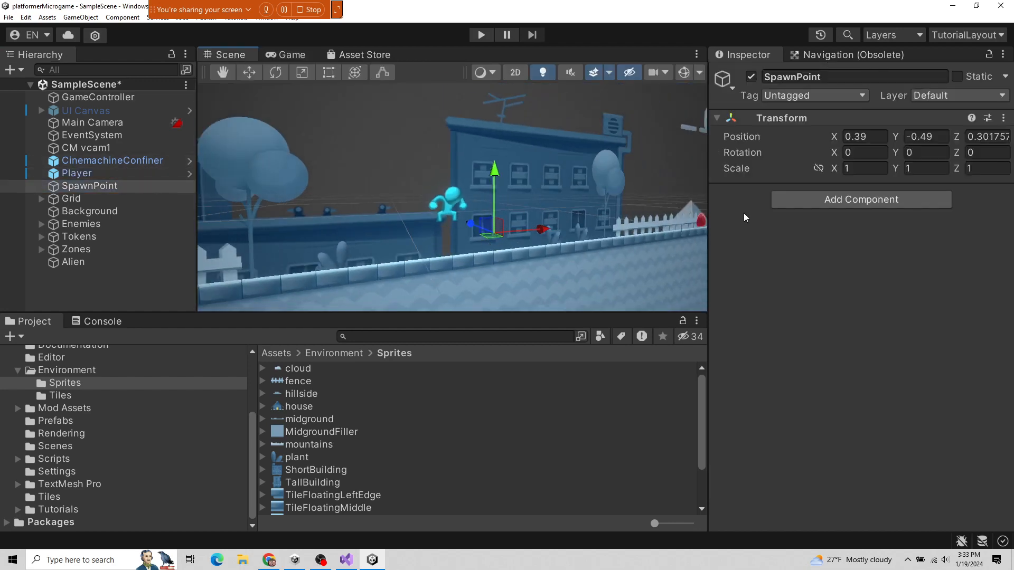
pyautogui.keyDown('alt'); pyautogui.moveTo(532, 226); pyautogui.dragTo(516, 184); pyautogui.keyUp('alt')
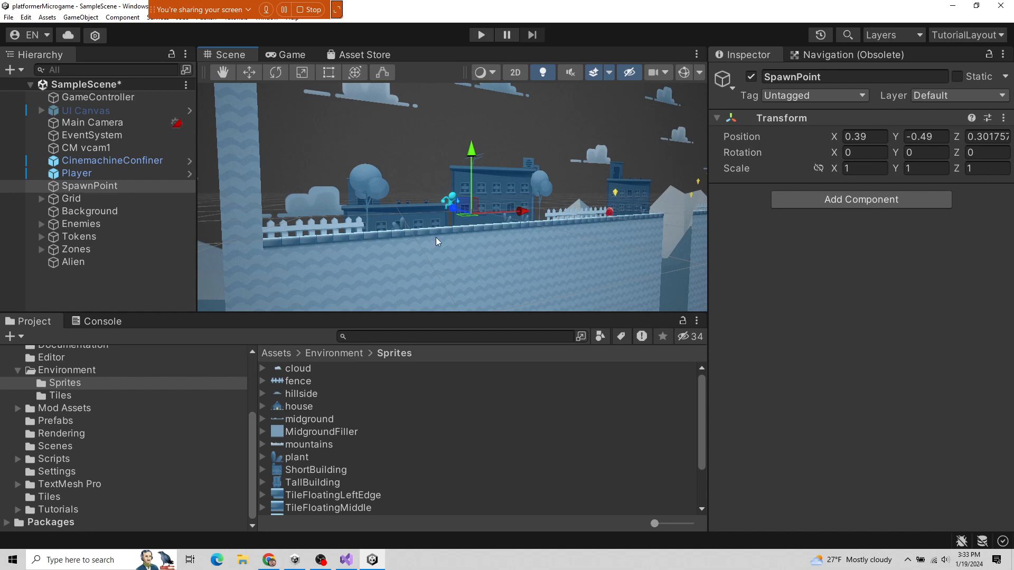
# - Expand the Grid object and examine its Foreground child's Tilemap and Tilemap Renderer settings
pyautogui.click(73, 200)
pyautogui.click(41, 198)
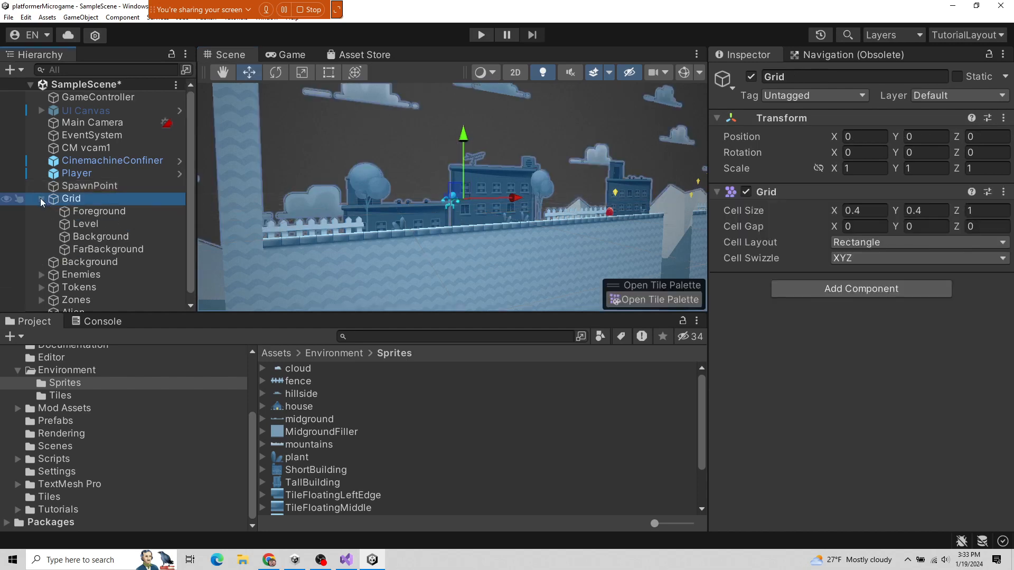
pyautogui.click(77, 210)
pyautogui.click(85, 199)
pyautogui.click(81, 210)
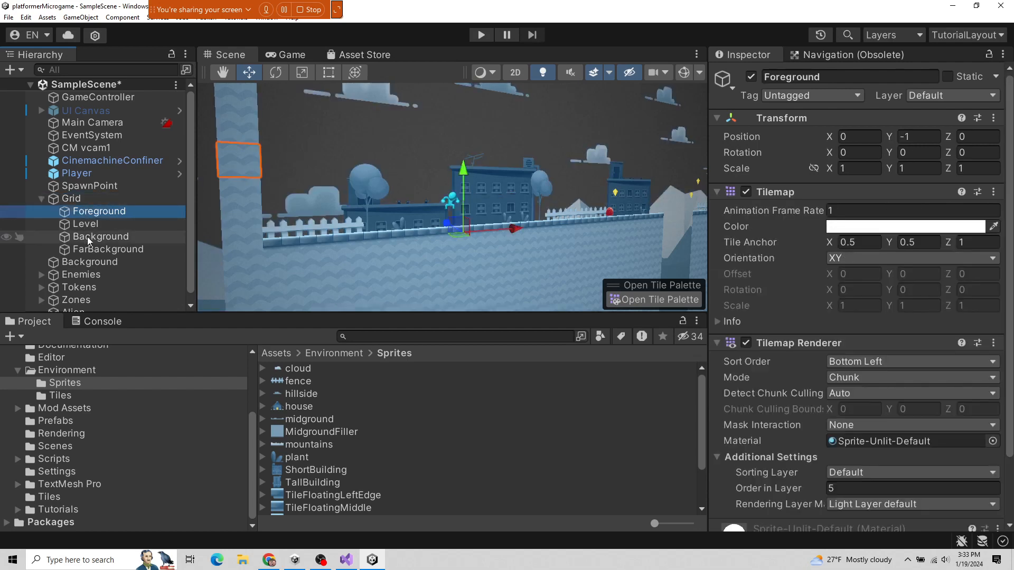
pyautogui.scroll(-5, 363, 196)
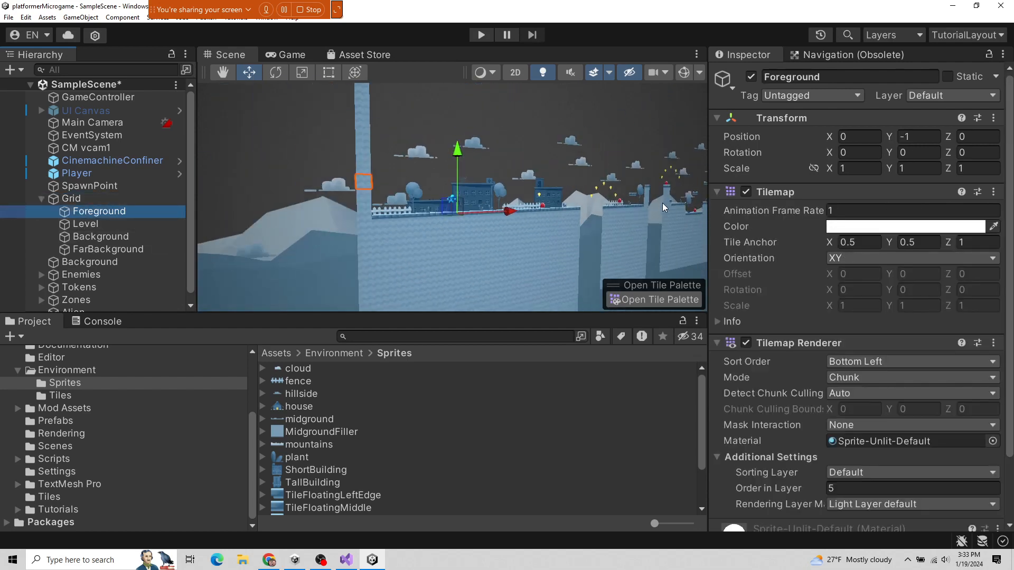
pyautogui.scroll(-3, 887, 285)
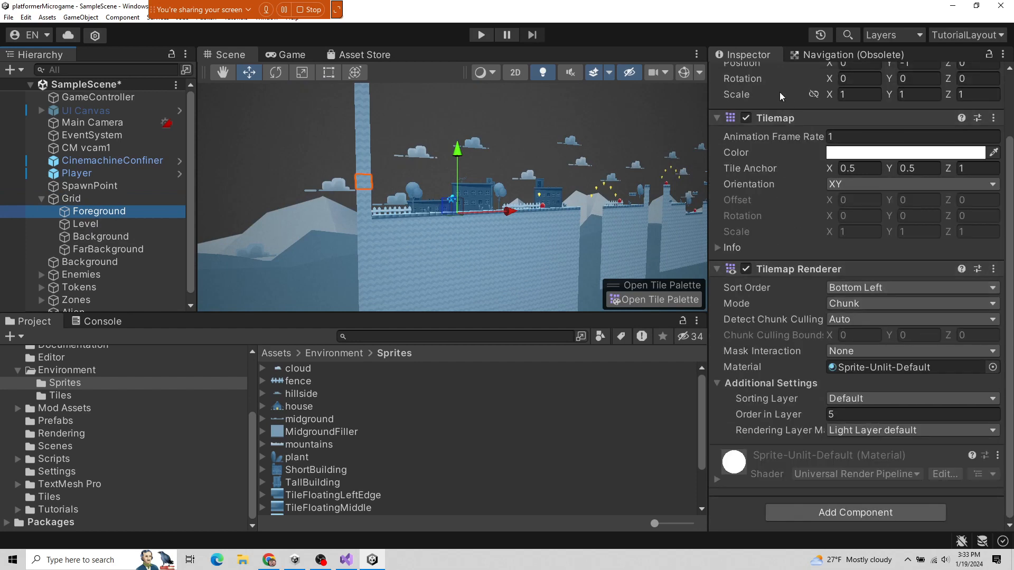
pyautogui.scroll(3, 813, 335)
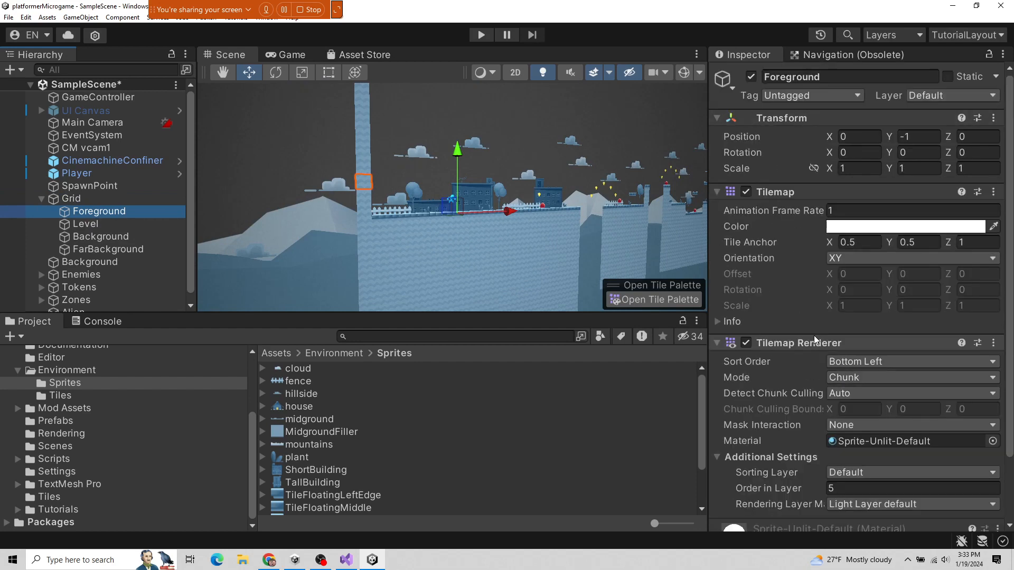
# - Toggle the Foreground object off and on to identify which tiles it contributes to the scene
pyautogui.scroll(-2, 550, 204)
pyautogui.moveTo(447, 202); pyautogui.dragTo(400, 206, button='middle')
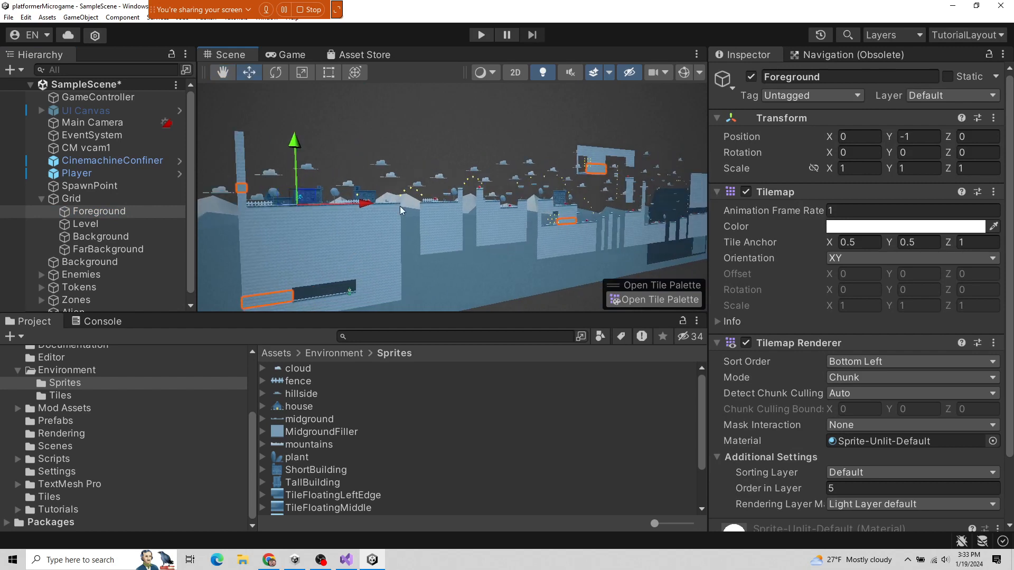
pyautogui.click(751, 78)
pyautogui.scroll(-3, 616, 189)
pyautogui.scroll(-2, 540, 221)
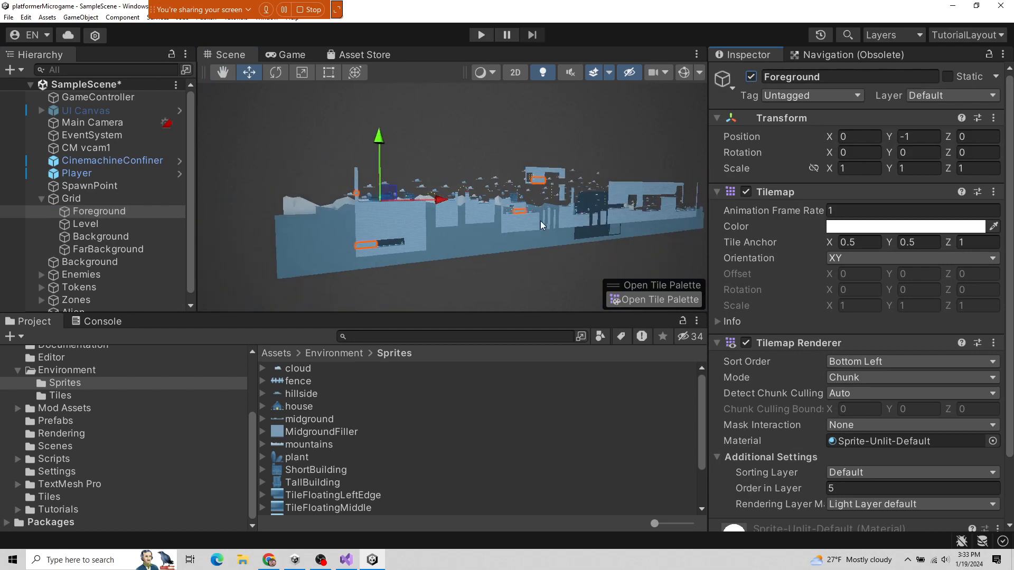
pyautogui.scroll(5, 549, 221)
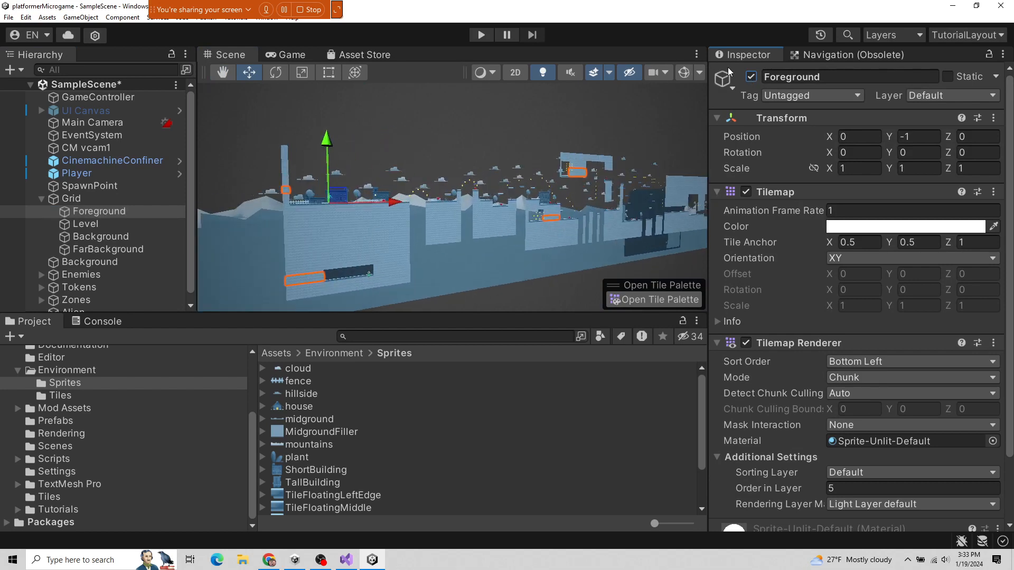
pyautogui.click(750, 78)
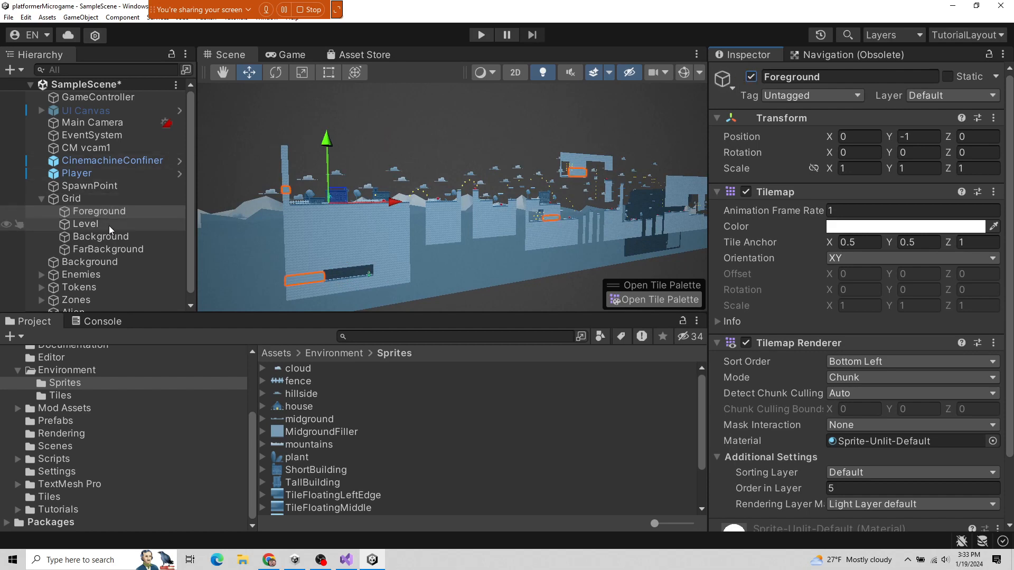
# - Switch between the Level and Foreground tilemaps to compare their outlined tiles, ending on the Foreground block in the tall wall
pyautogui.click(375, 216)
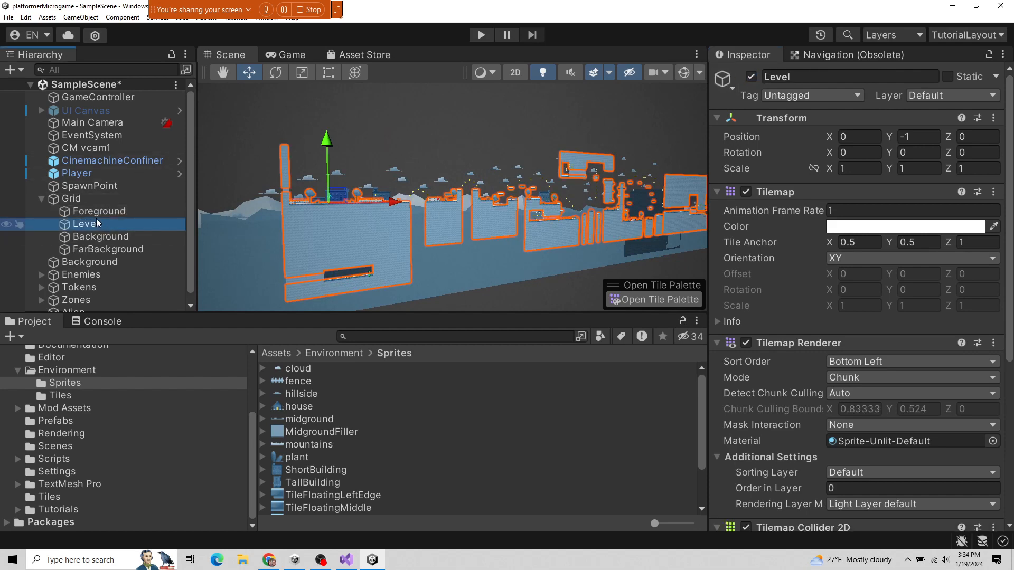
pyautogui.click(93, 212)
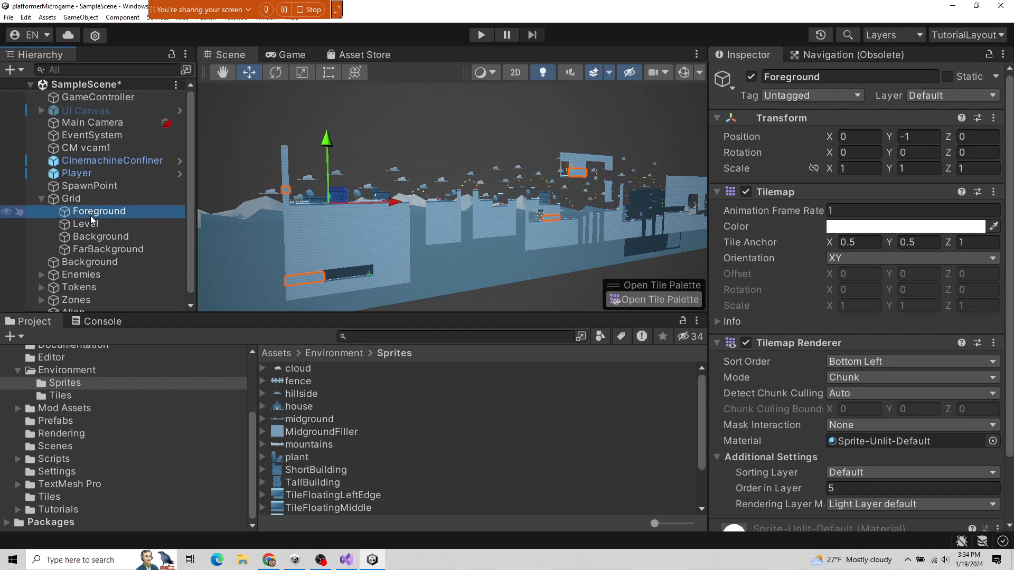
pyautogui.click(92, 224)
pyautogui.click(92, 213)
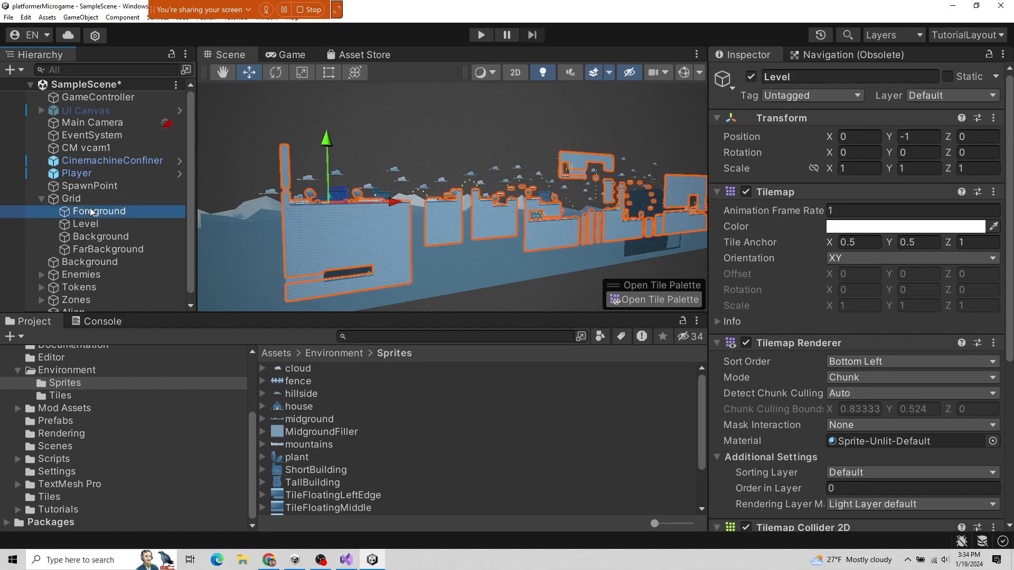
pyautogui.keyDown('alt'); pyautogui.moveTo(341, 235); pyautogui.dragTo(597, 182); pyautogui.keyUp('alt')
pyautogui.scroll(10, 570, 187)
pyautogui.scroll(3, 476, 206)
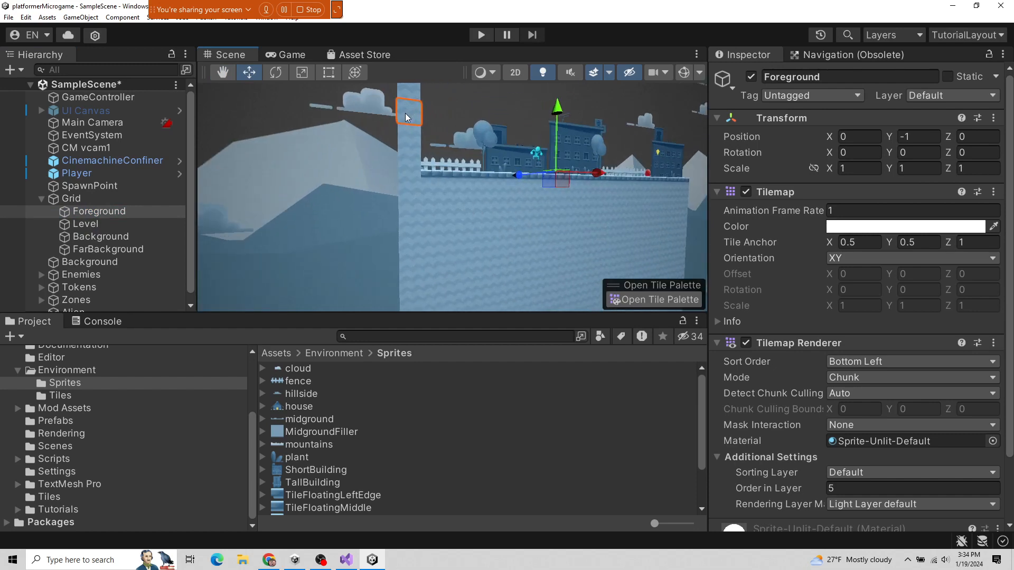
# - Test the Foreground tiles in Play mode by moving the Player through the wall into the underground room and up to the alien, and exit
pyautogui.click(483, 35)
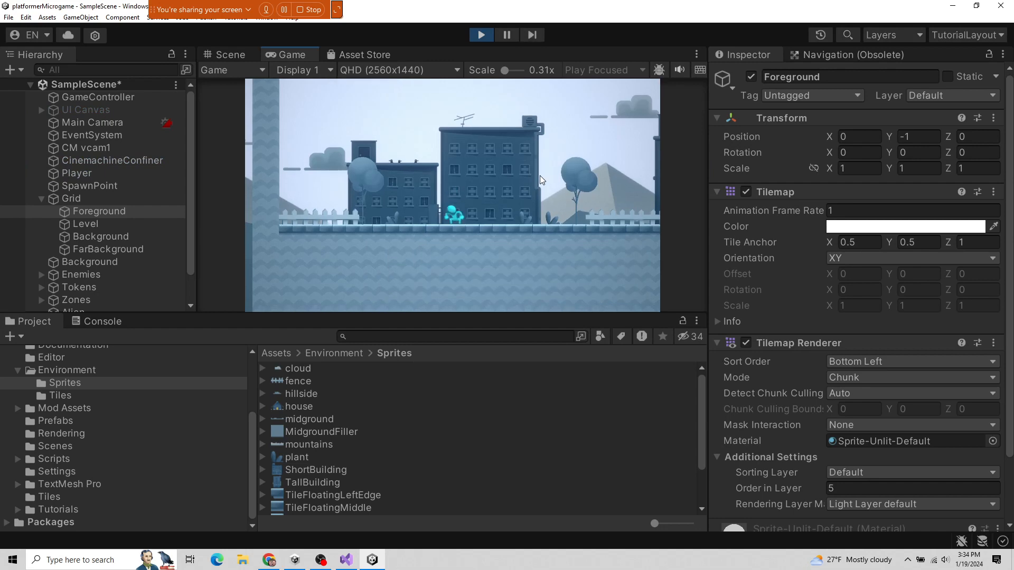
pyautogui.press('Left')
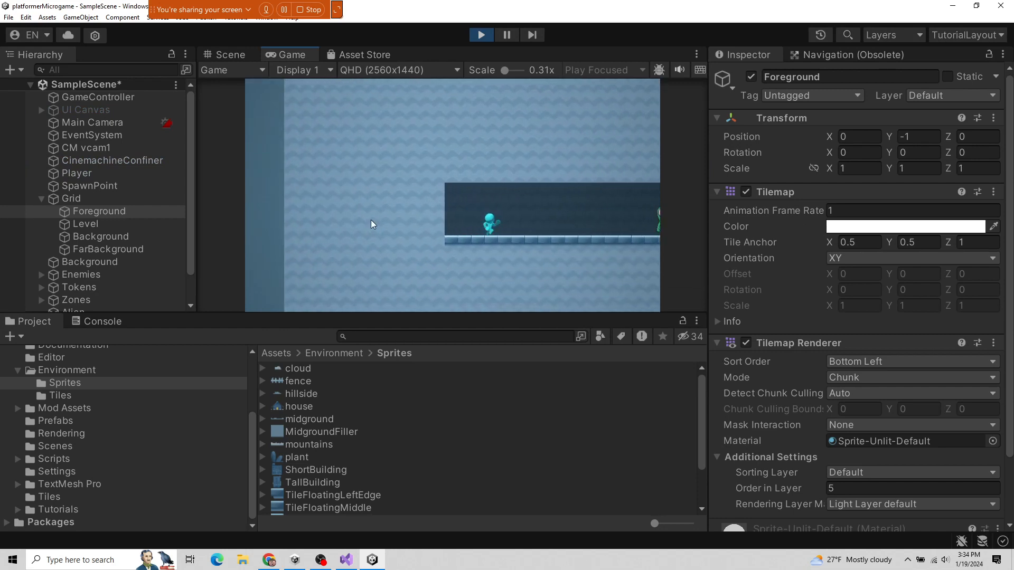
pyautogui.press('Right')
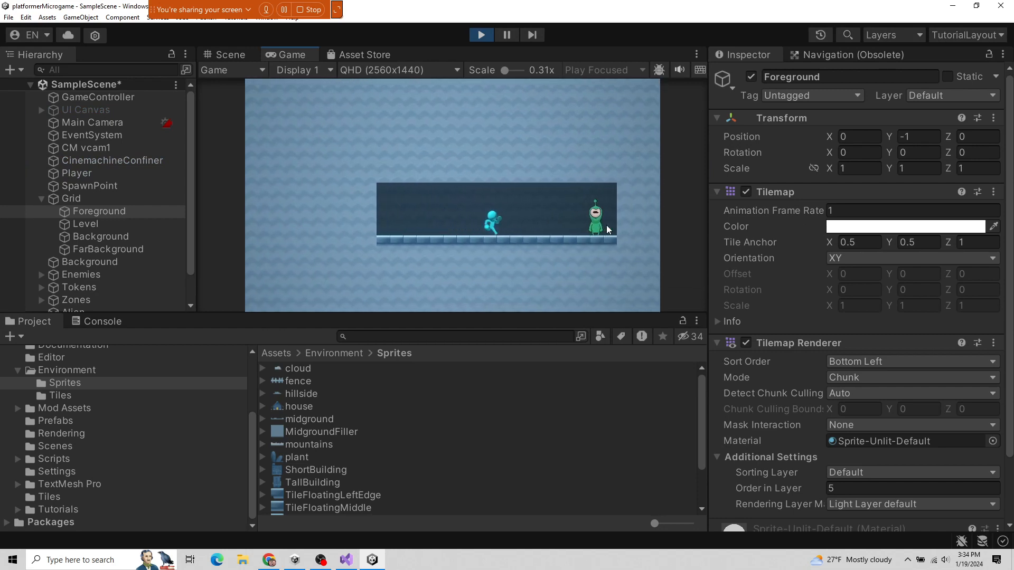
pyautogui.press('Right')
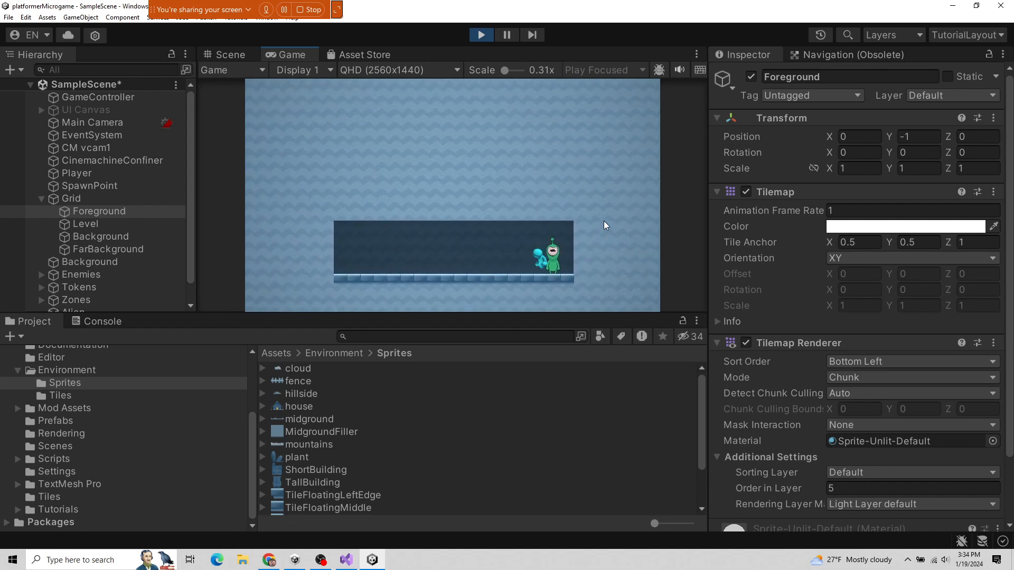
pyautogui.hotkey('ctrl', 'p')
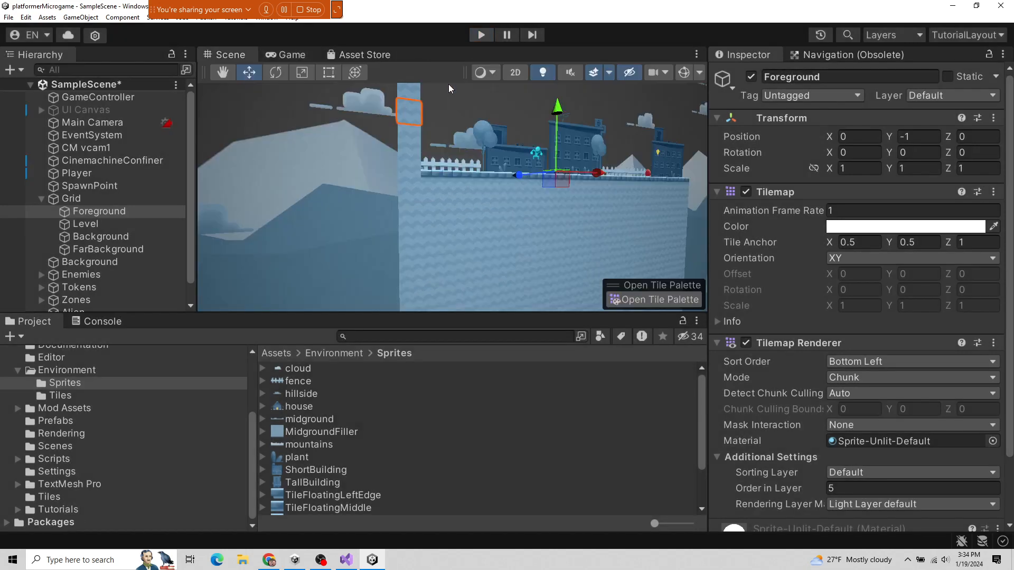
# - Compare the Foreground's components with those of Level, examining Level's Tilemap Renderer, Tilemap Collider 2D and tile extents
pyautogui.keyDown('alt'); pyautogui.moveTo(447, 224); pyautogui.dragTo(423, 219); pyautogui.keyUp('alt')
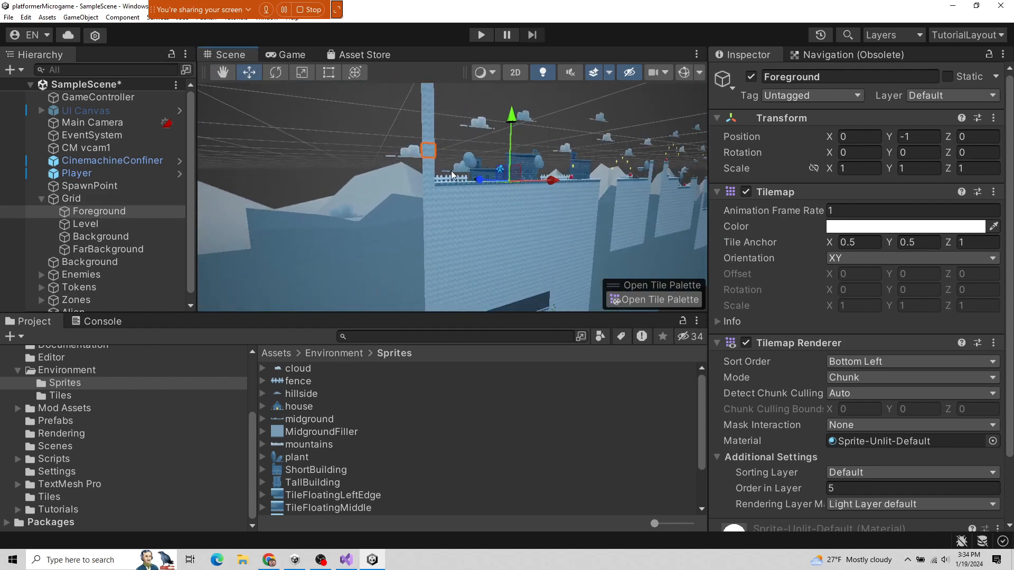
pyautogui.scroll(-3, 855, 260)
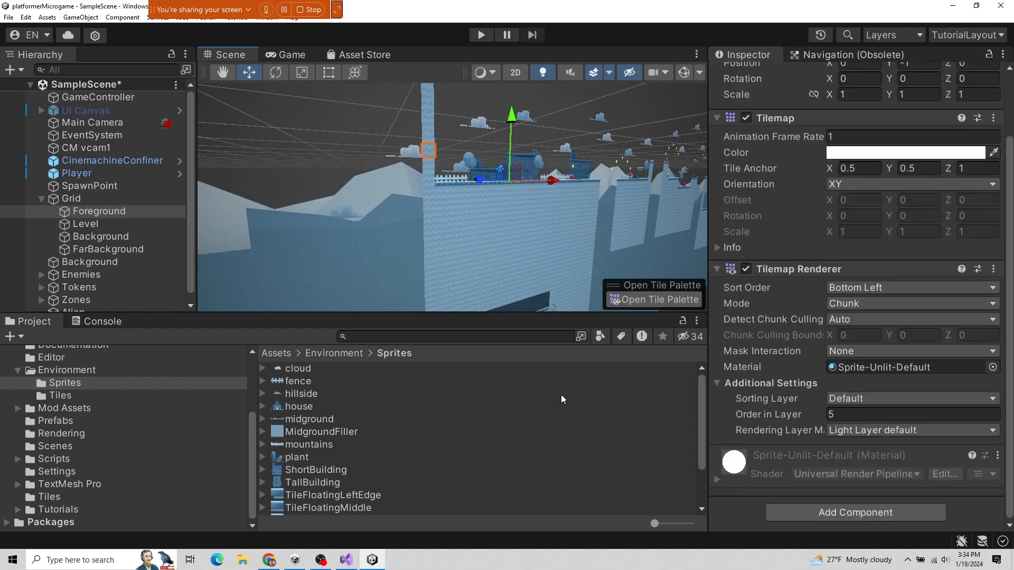
pyautogui.click(89, 224)
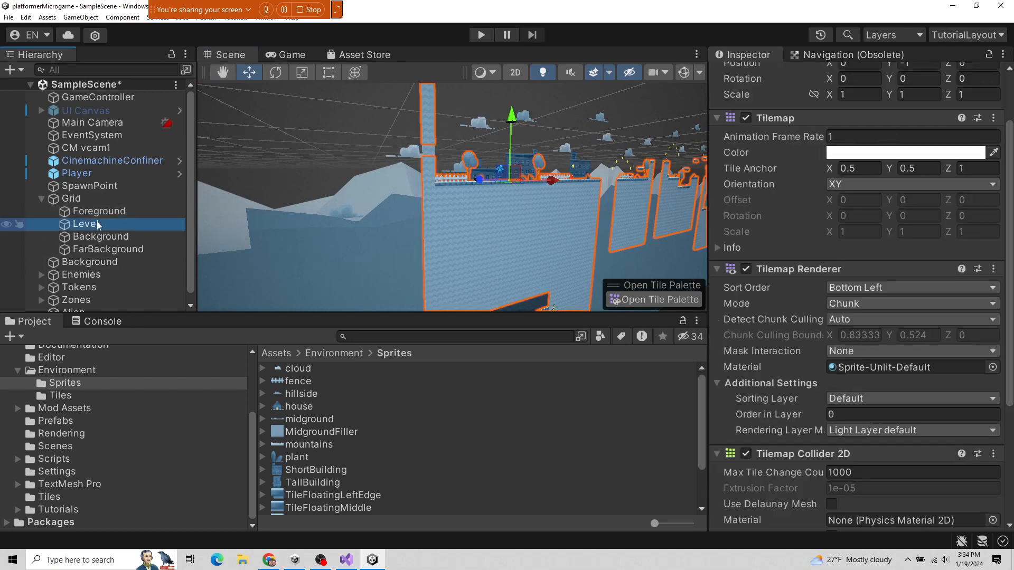
pyautogui.scroll(-3, 889, 366)
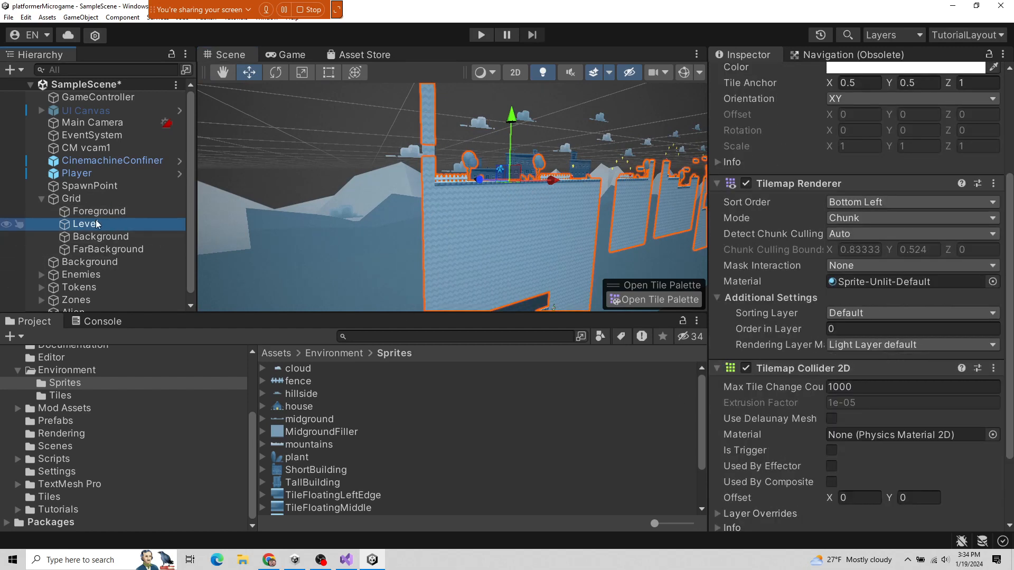
pyautogui.keyDown('alt'); pyautogui.moveTo(611, 219); pyautogui.dragTo(308, 204); pyautogui.keyUp('alt')
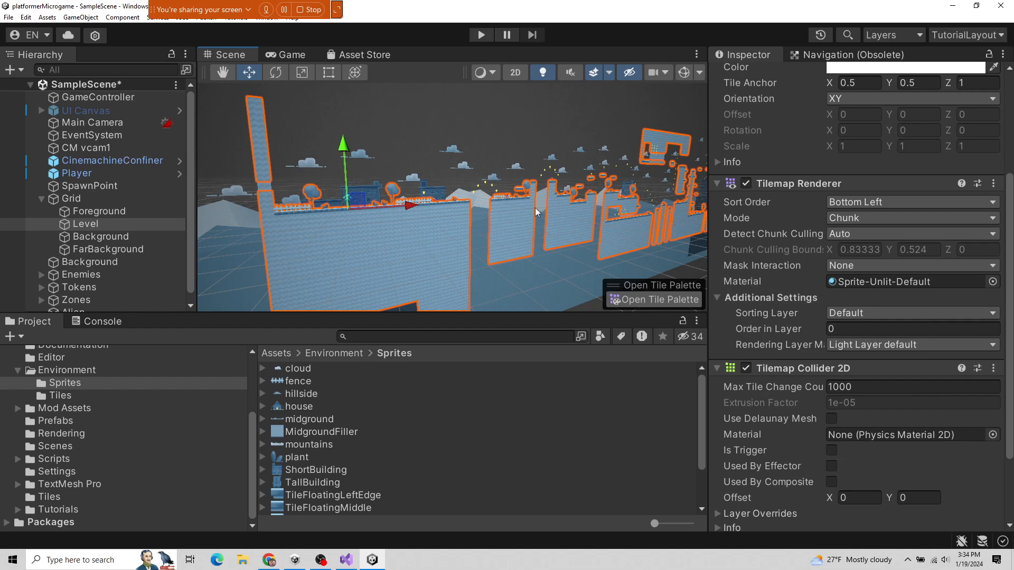
pyautogui.scroll(5, 917, 337)
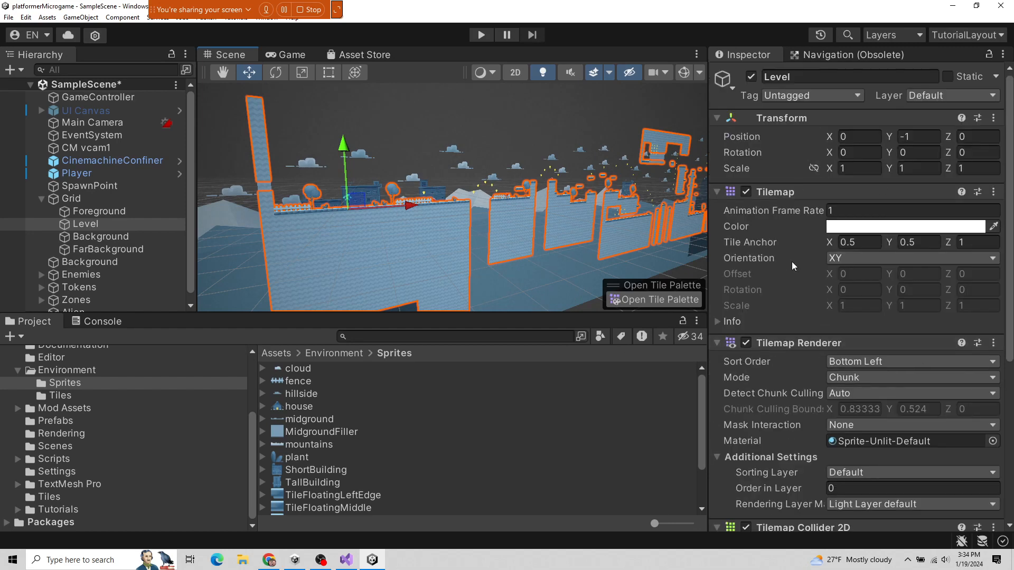
# - Step from the Foreground tilemap to the Grid's Background tilemap and examine its outlined buildings, clouds and hills from several angles
pyautogui.click(108, 210)
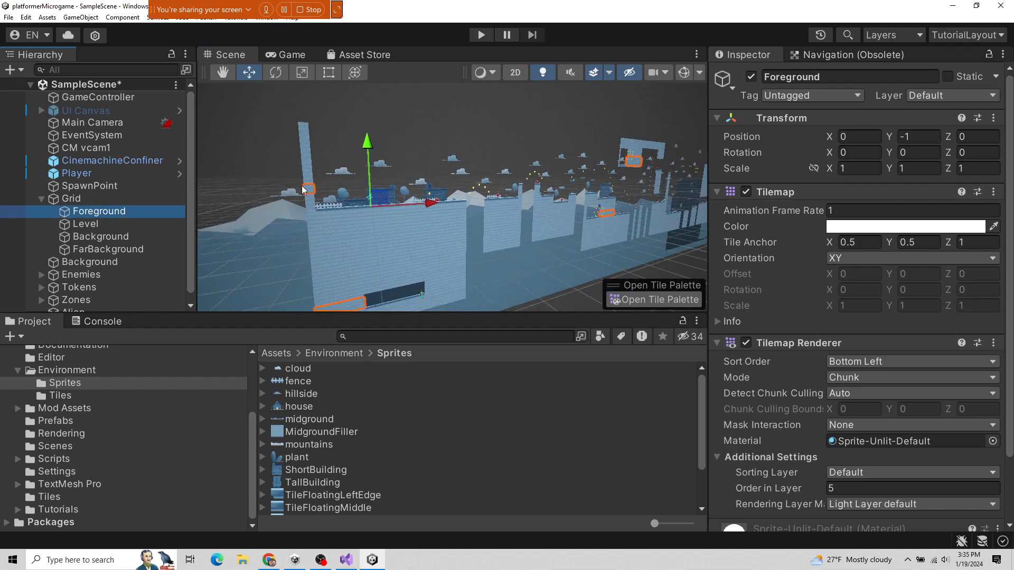
pyautogui.press('Down')
pyautogui.press('Down')
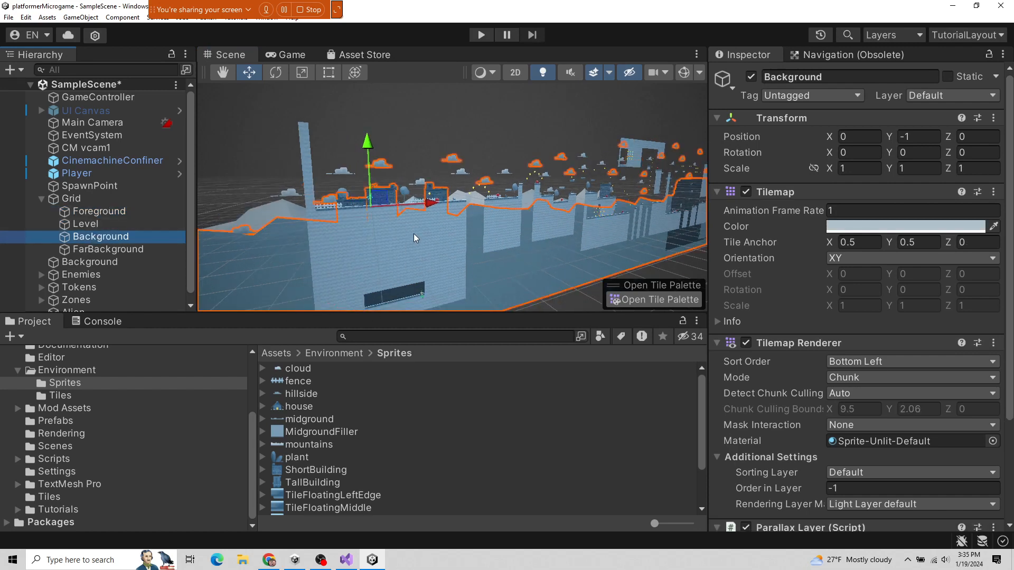
pyautogui.keyDown('alt'); pyautogui.moveTo(414, 237); pyautogui.dragTo(308, 251); pyautogui.keyUp('alt')
pyautogui.scroll(-3, 334, 230)
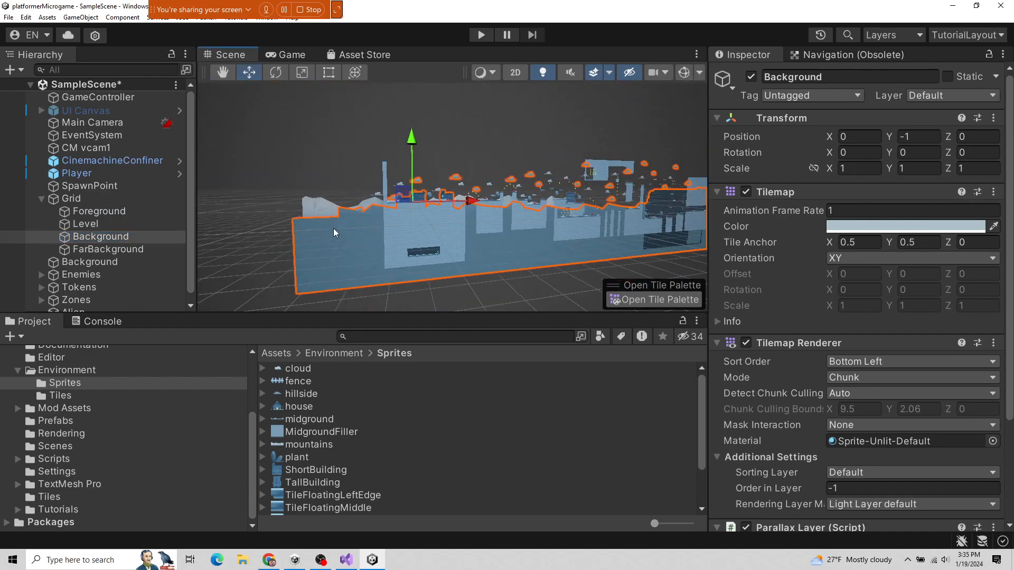
pyautogui.scroll(5, 346, 229)
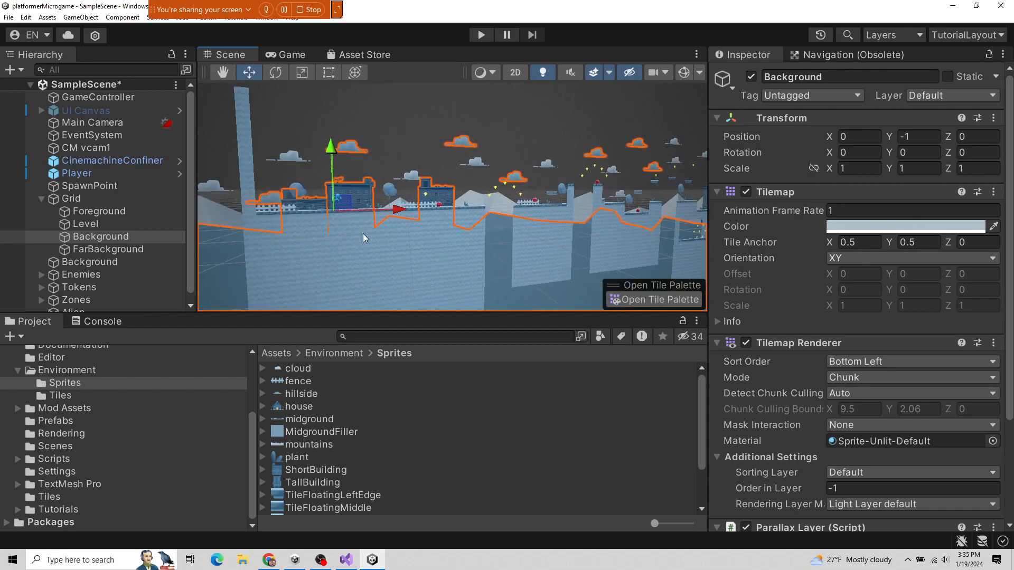
pyautogui.scroll(4, 363, 233)
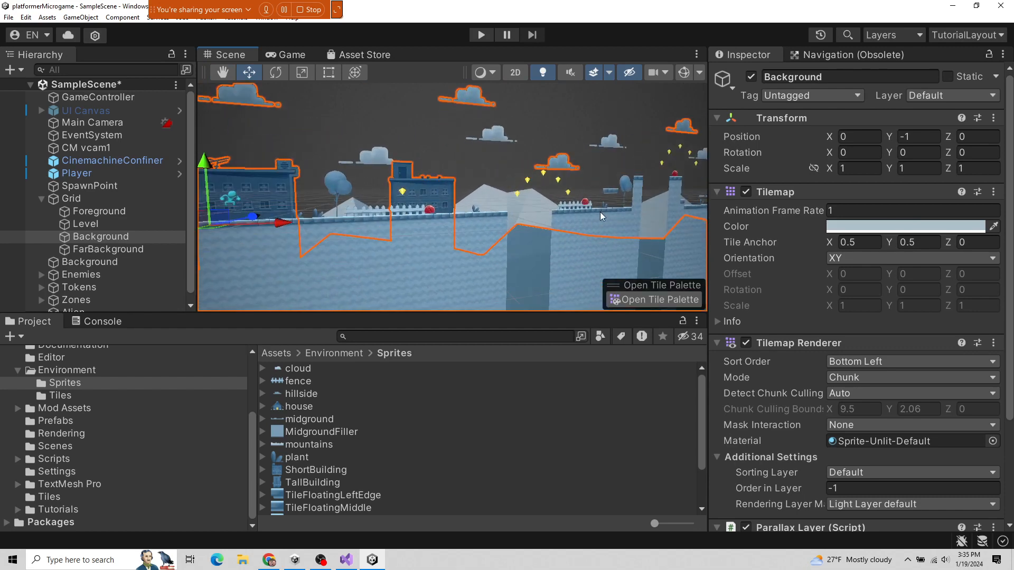
pyautogui.keyDown('alt'); pyautogui.moveTo(600, 212); pyautogui.dragTo(320, 264); pyautogui.keyUp('alt')
pyautogui.keyDown('alt'); pyautogui.moveTo(446, 242); pyautogui.dragTo(399, 254); pyautogui.keyUp('alt')
pyautogui.scroll(-2, 440, 244)
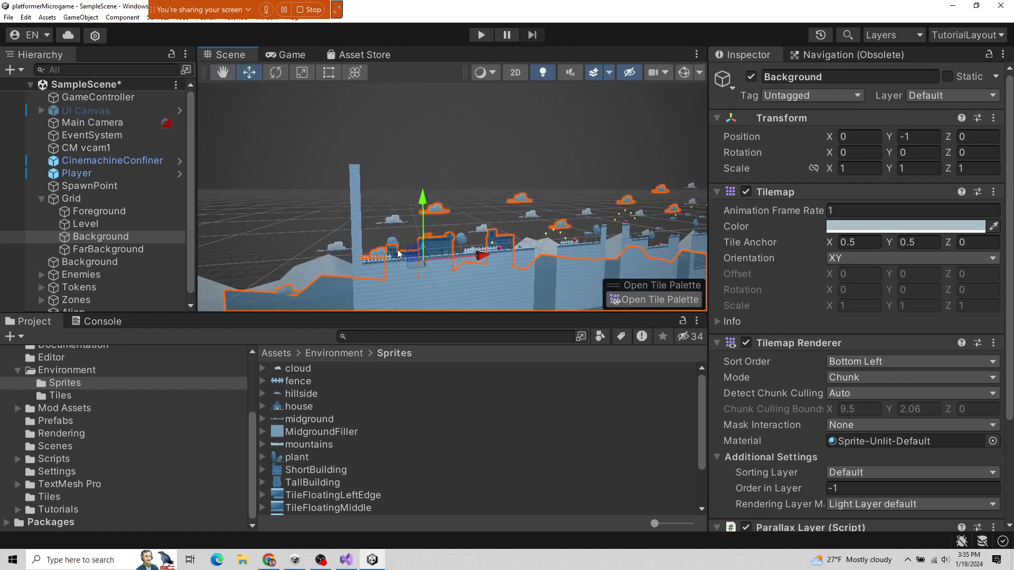
# - Select the Grid's FarBackground tilemap and examine its outlined mountains and clouds behind the level
pyautogui.click(138, 250)
pyautogui.keyDown('alt'); pyautogui.moveTo(465, 227); pyautogui.dragTo(510, 218); pyautogui.keyUp('alt')
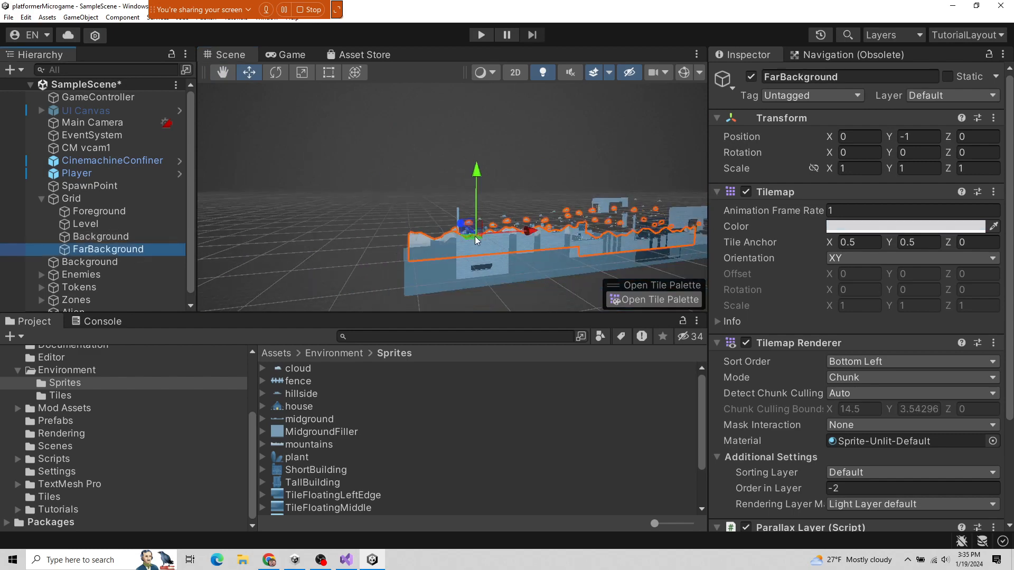
pyautogui.keyDown('alt'); pyautogui.moveTo(628, 252); pyautogui.dragTo(390, 160); pyautogui.keyUp('alt')
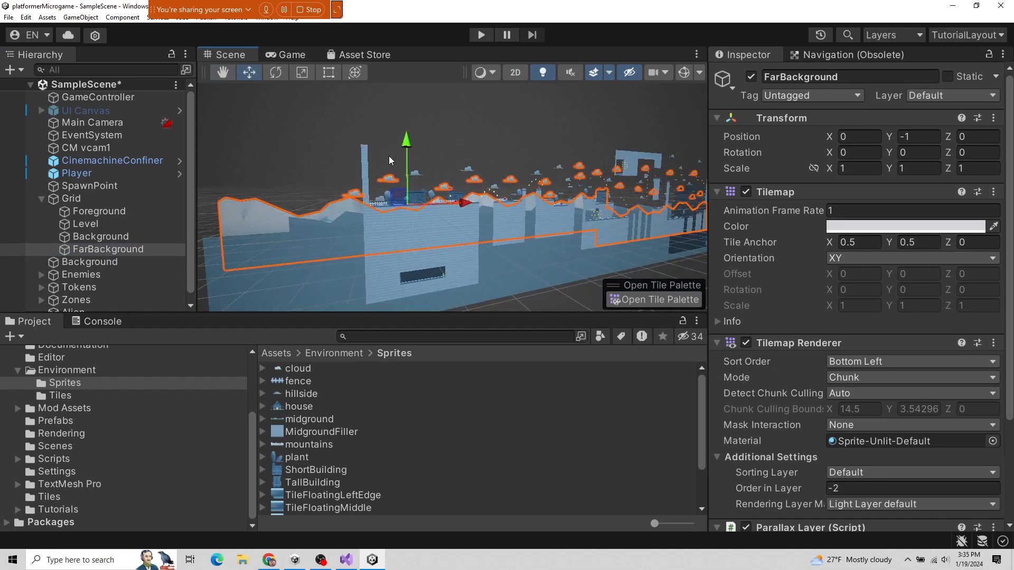
# - Start Play mode and run the Player back and forth near the starting wall to compare how fast the mountains, clouds and buildings shift
pyautogui.click(489, 35)
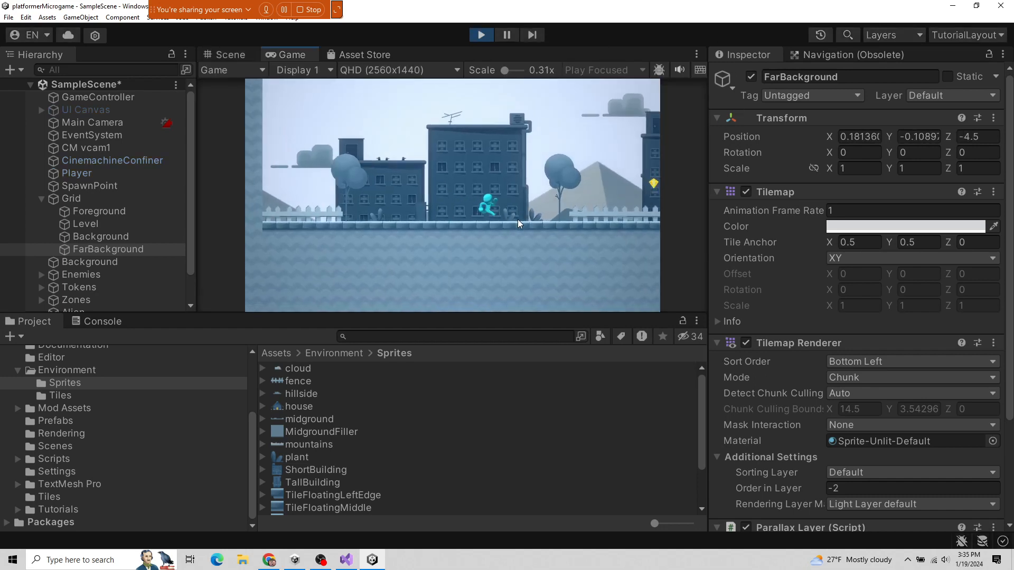
pyautogui.press('Left')
pyautogui.press('Right')
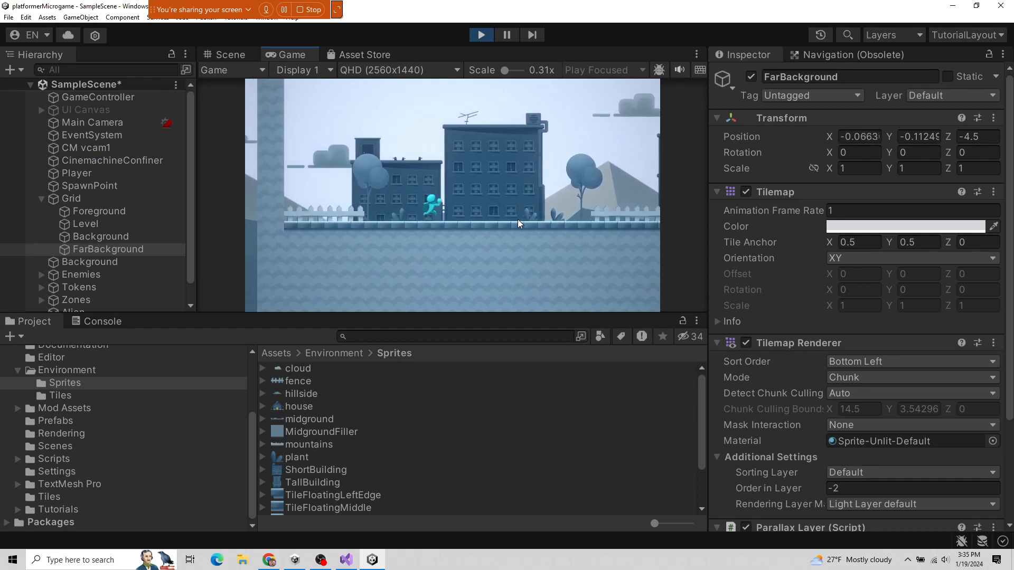
pyautogui.press('Right')
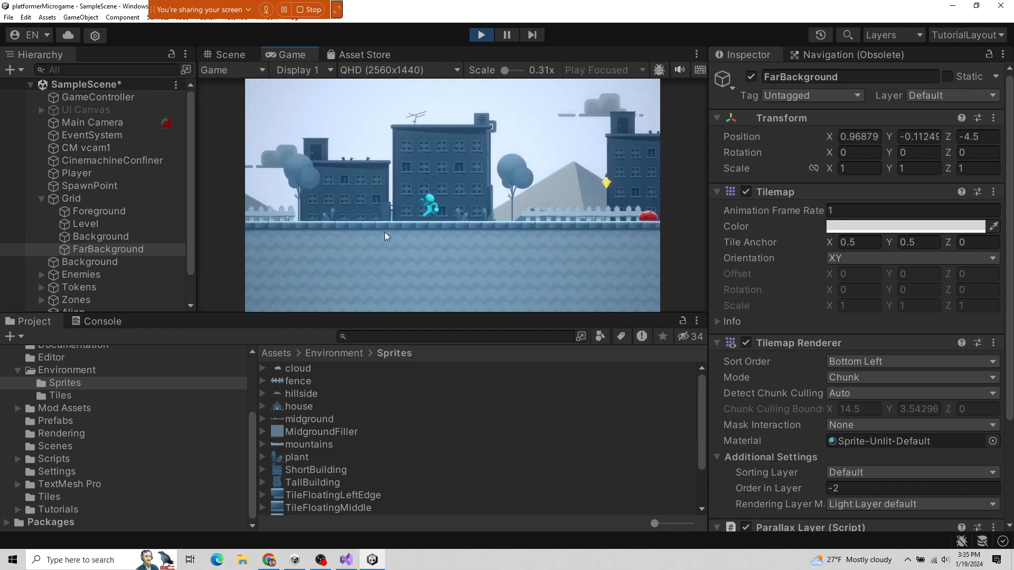
pyautogui.press('Left')
pyautogui.press('Right')
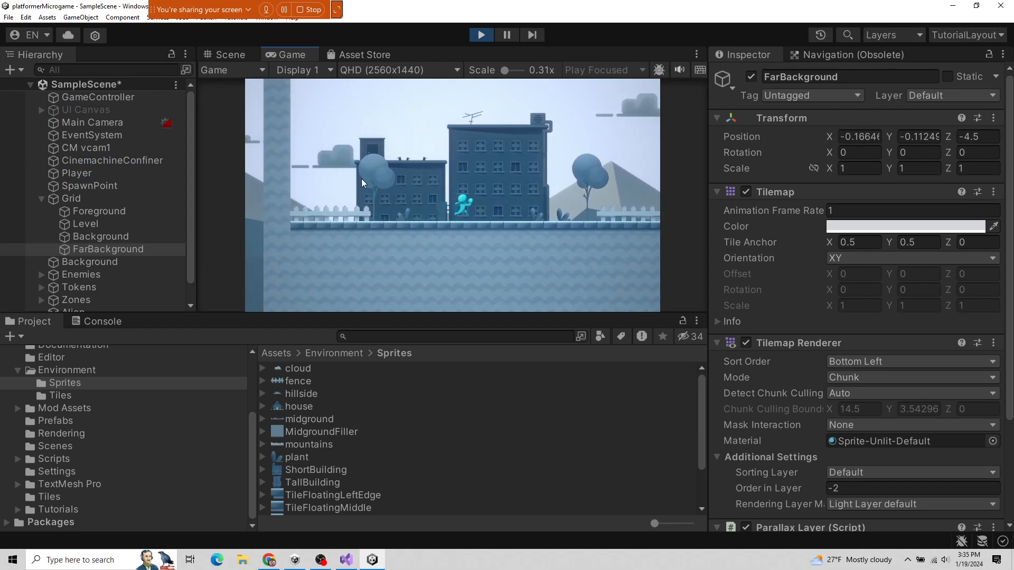
pyautogui.press('Right')
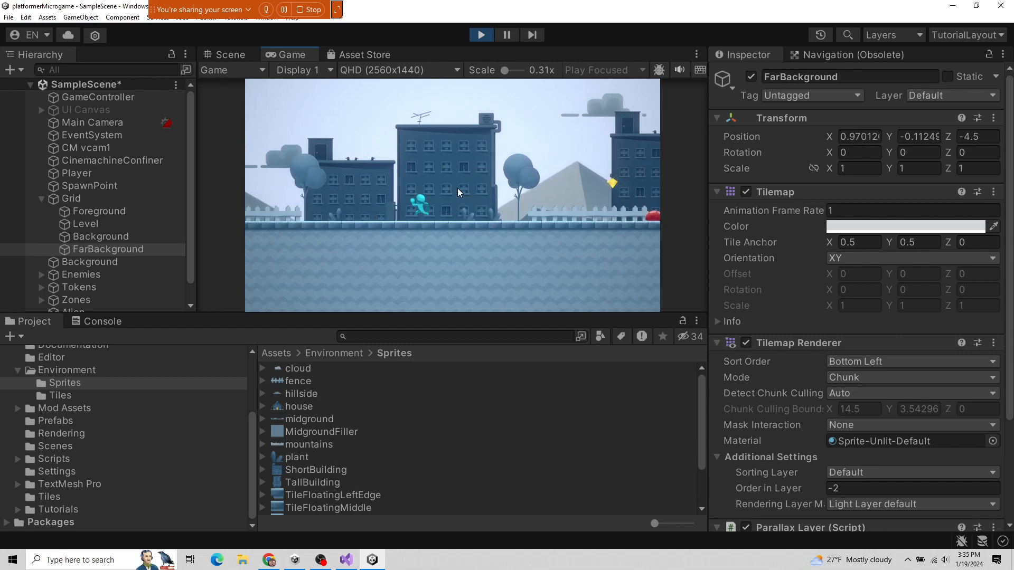
pyautogui.press('Left')
pyautogui.press('Right')
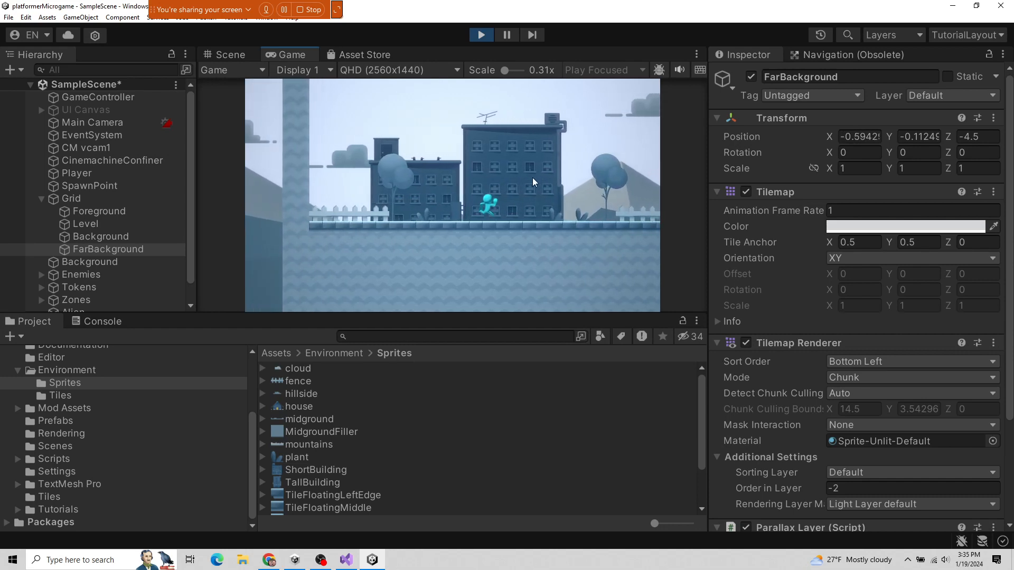
pyautogui.press('Right')
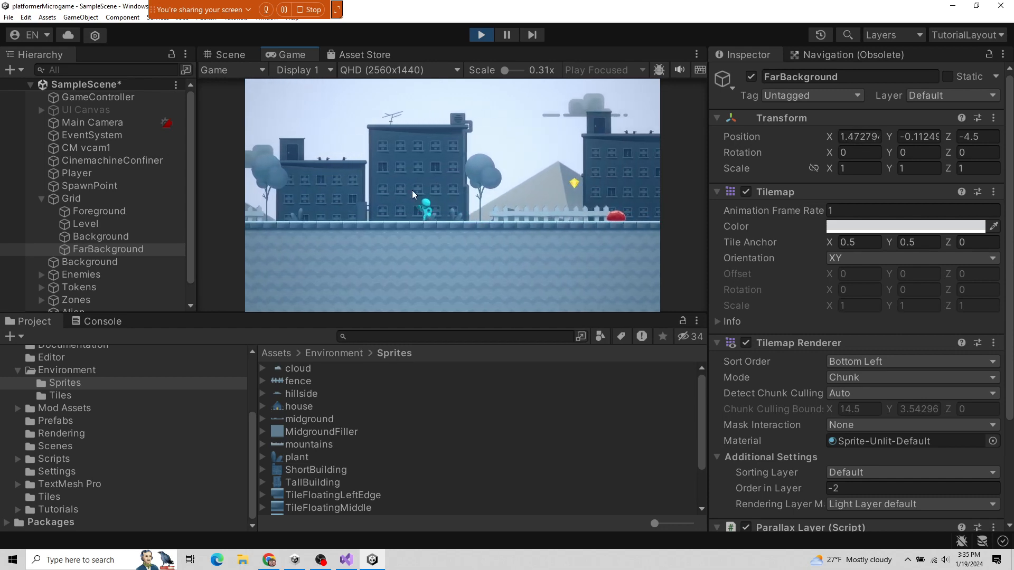
pyautogui.press('Left')
pyautogui.press('Right')
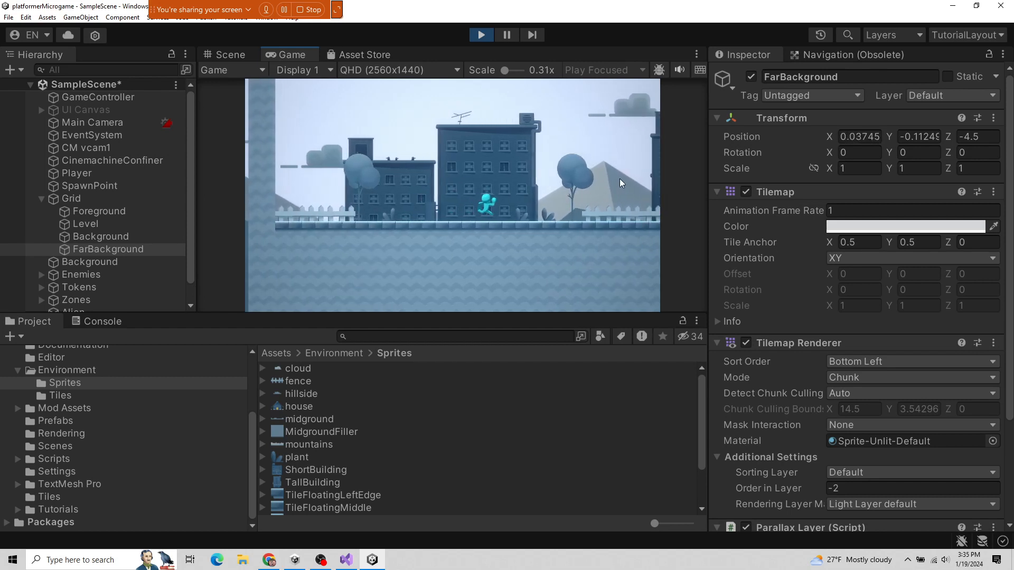
pyautogui.press('Right')
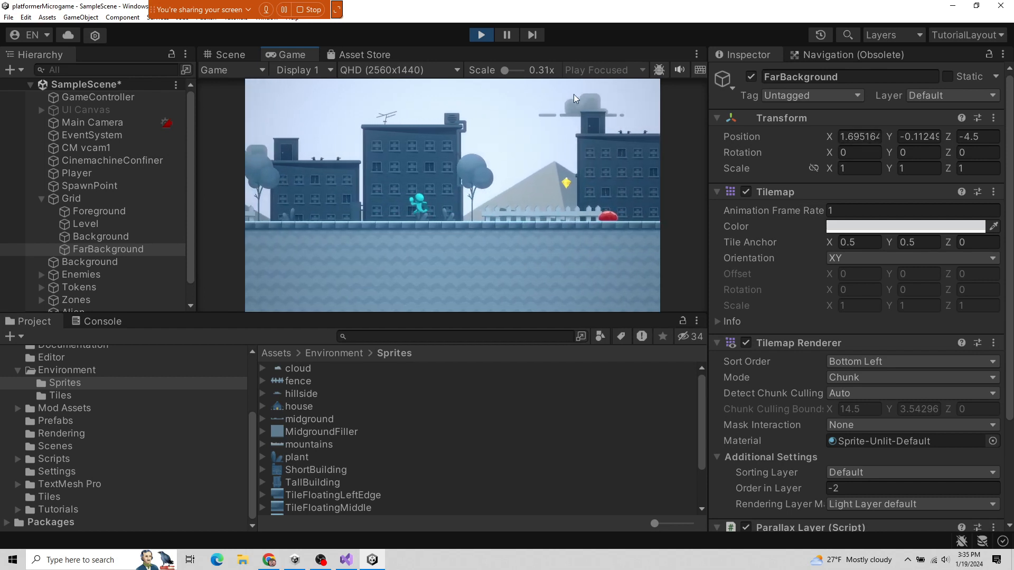
pyautogui.press('Left')
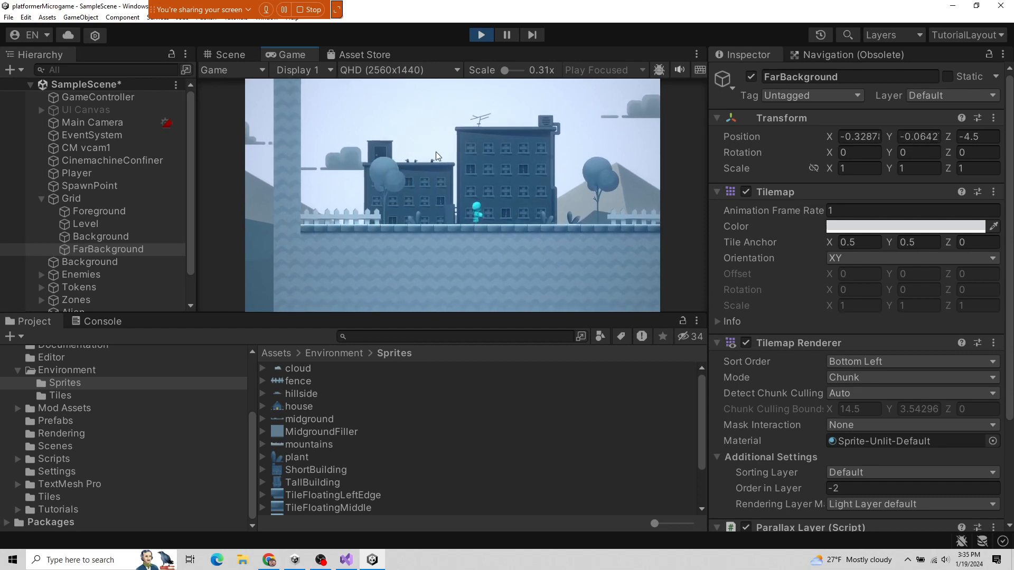
pyautogui.press('Right')
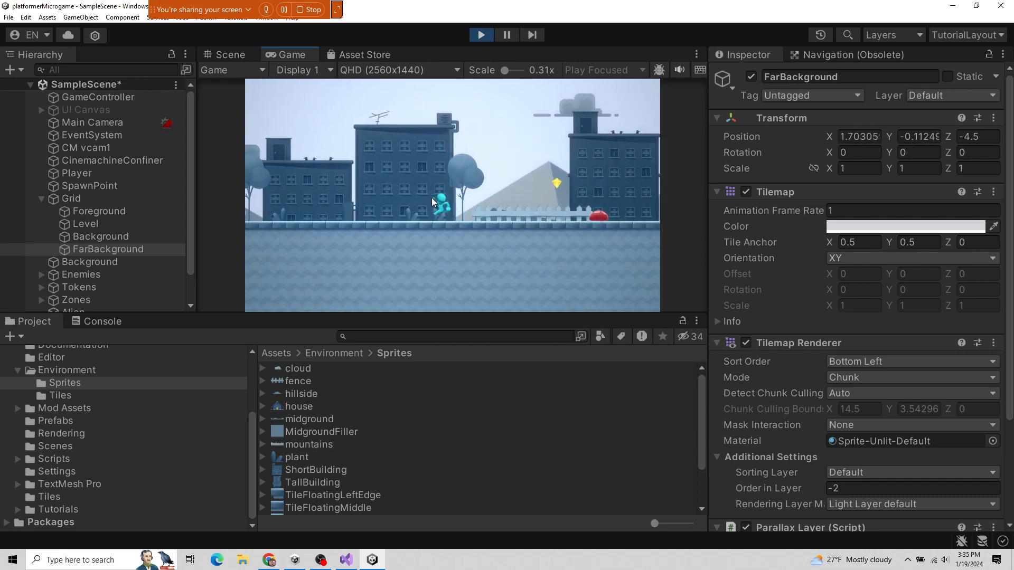
pyautogui.press('Left')
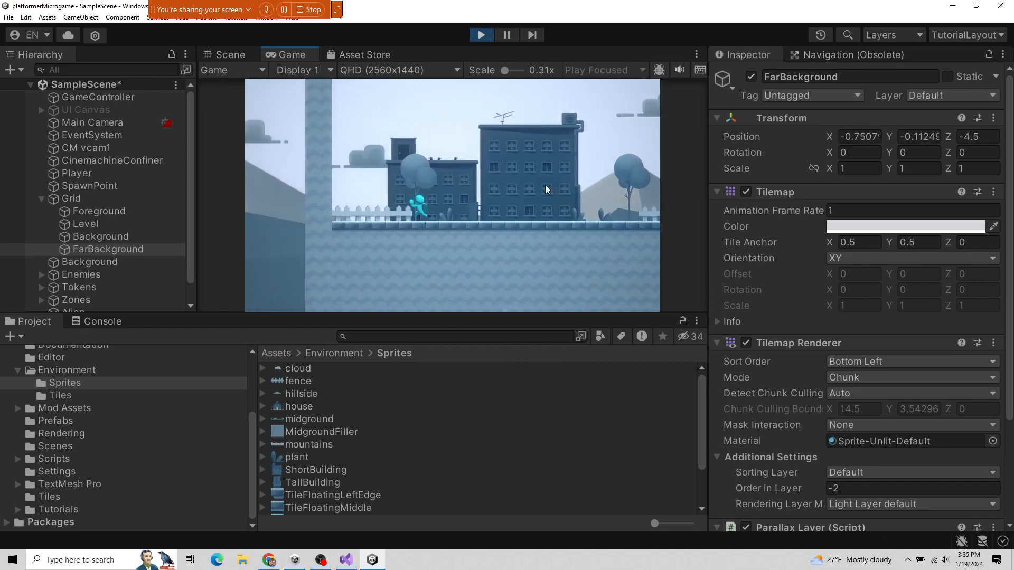
# - Jump the Player repeatedly while running both ways to check the background layers' vertical parallax, and exit Play mode
pyautogui.press('Right')
pyautogui.press('space')
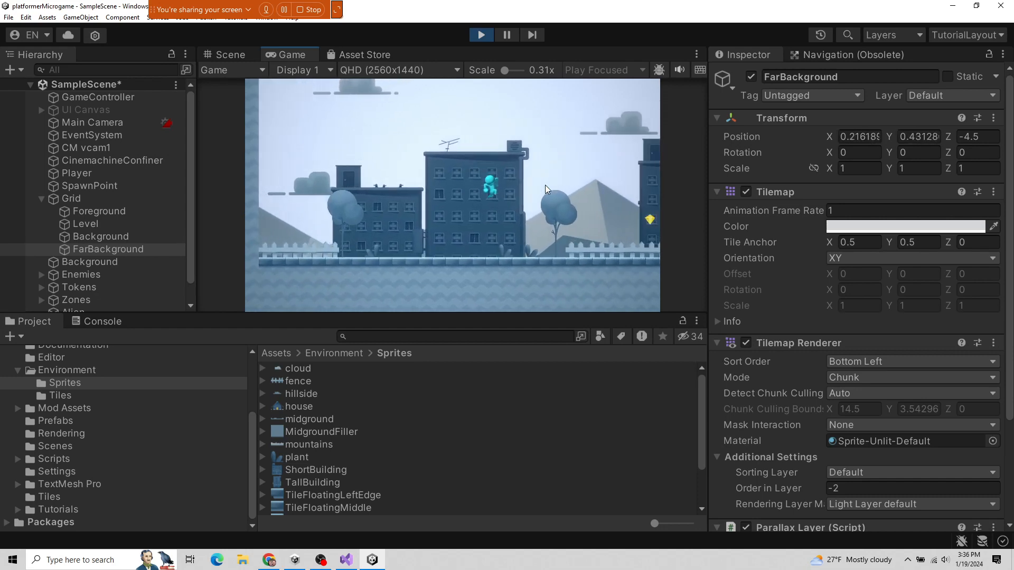
pyautogui.press('Left')
pyautogui.press('space')
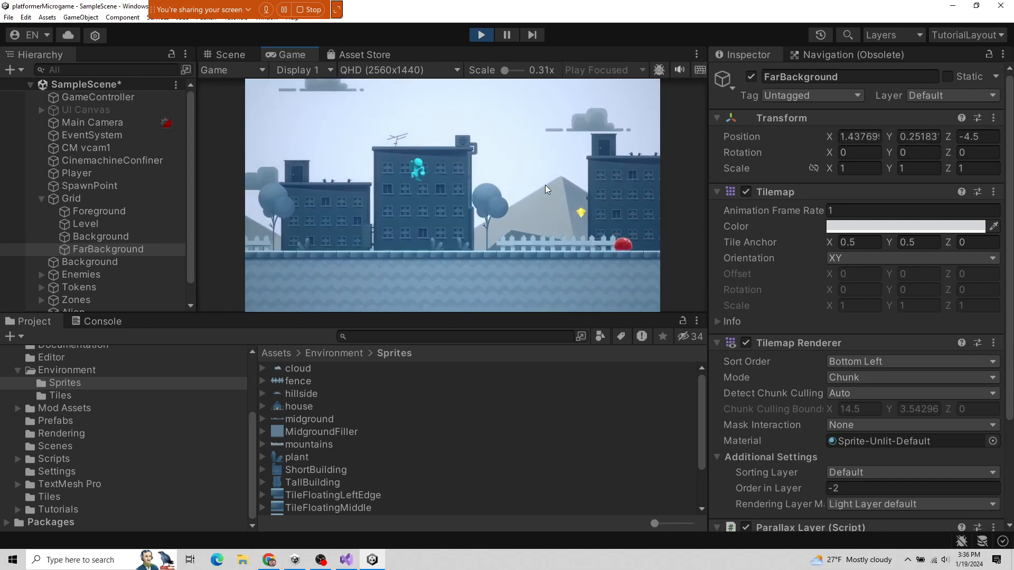
pyautogui.press('Left')
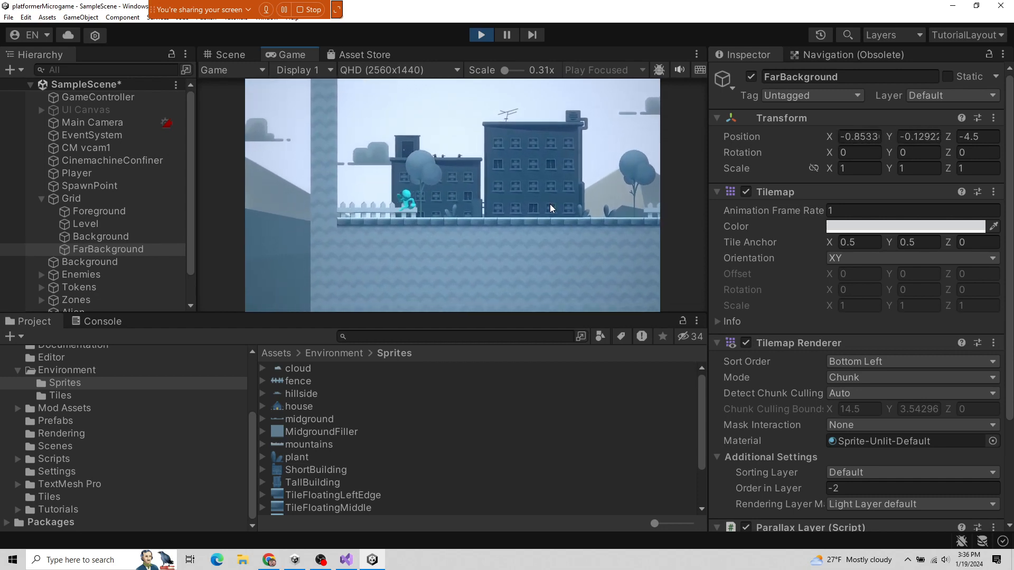
pyautogui.press('Right')
pyautogui.press('Right')
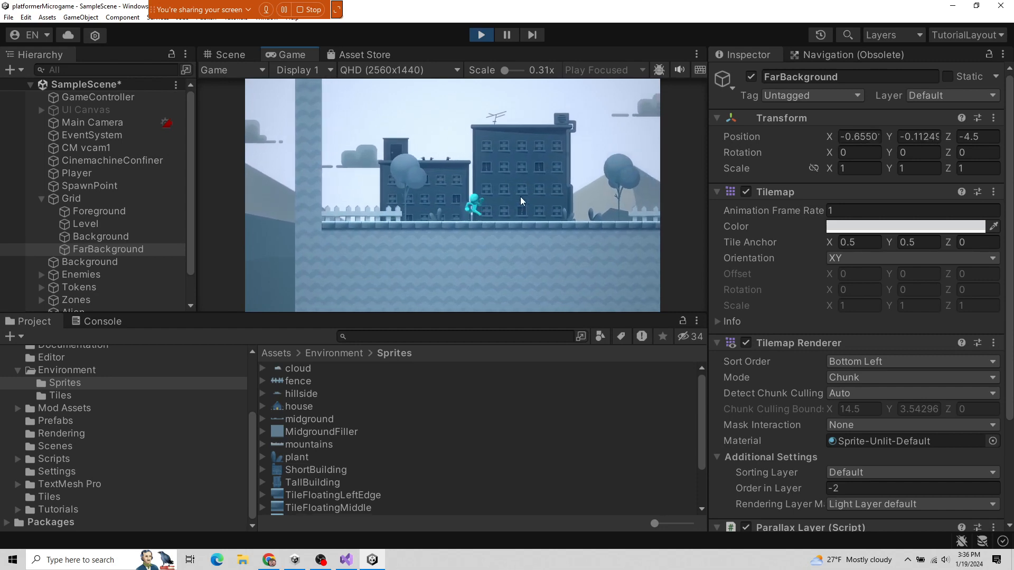
pyautogui.press('space')
pyautogui.press('Left')
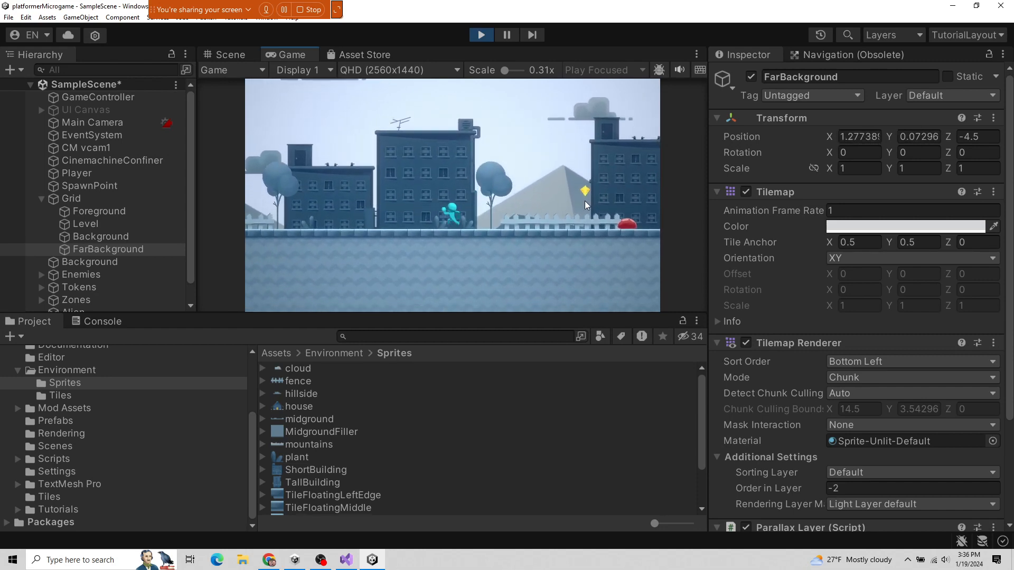
pyautogui.press('space')
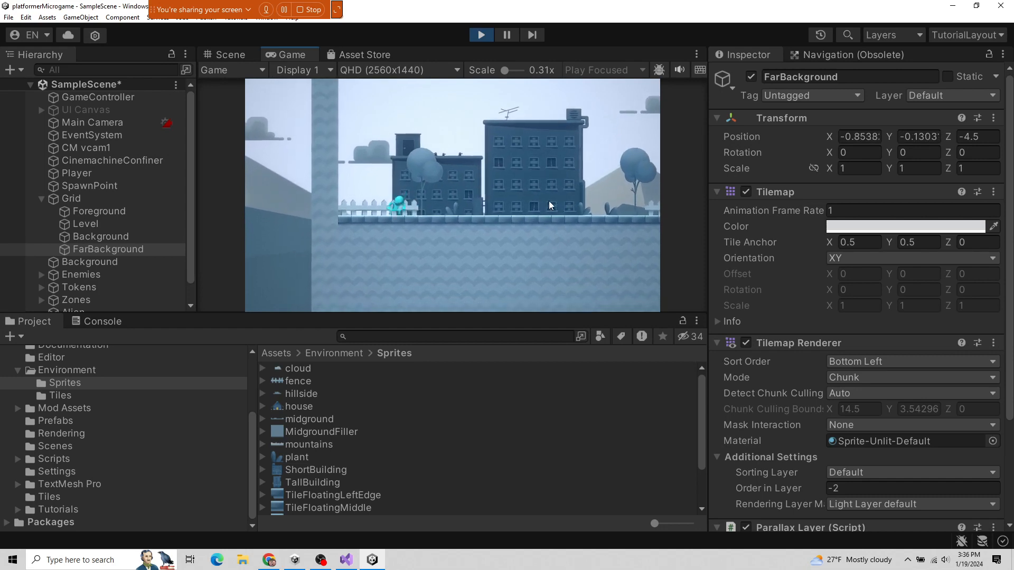
pyautogui.press('Right')
pyautogui.press('space')
pyautogui.press('Right')
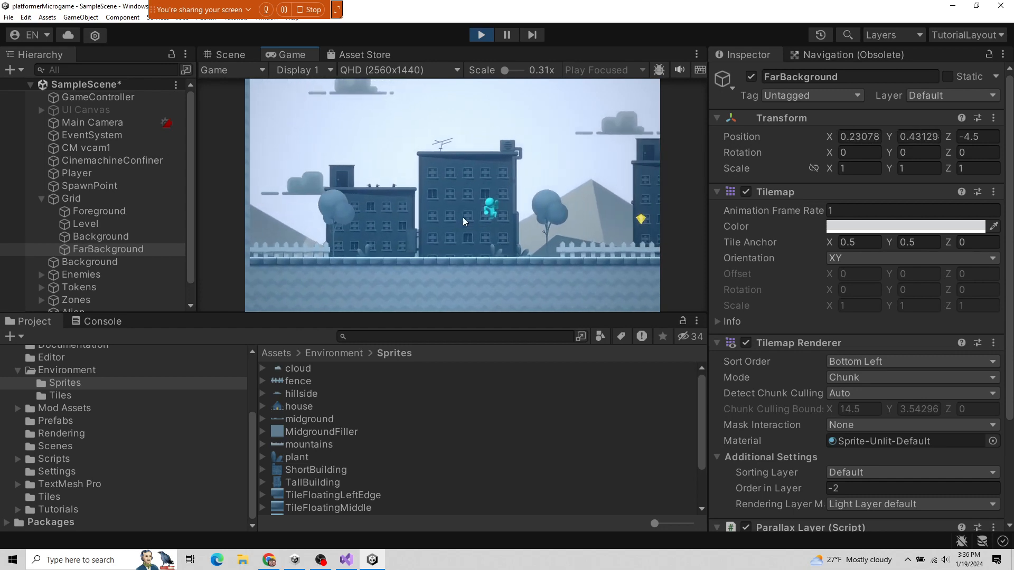
pyautogui.press('space')
pyautogui.press('Left')
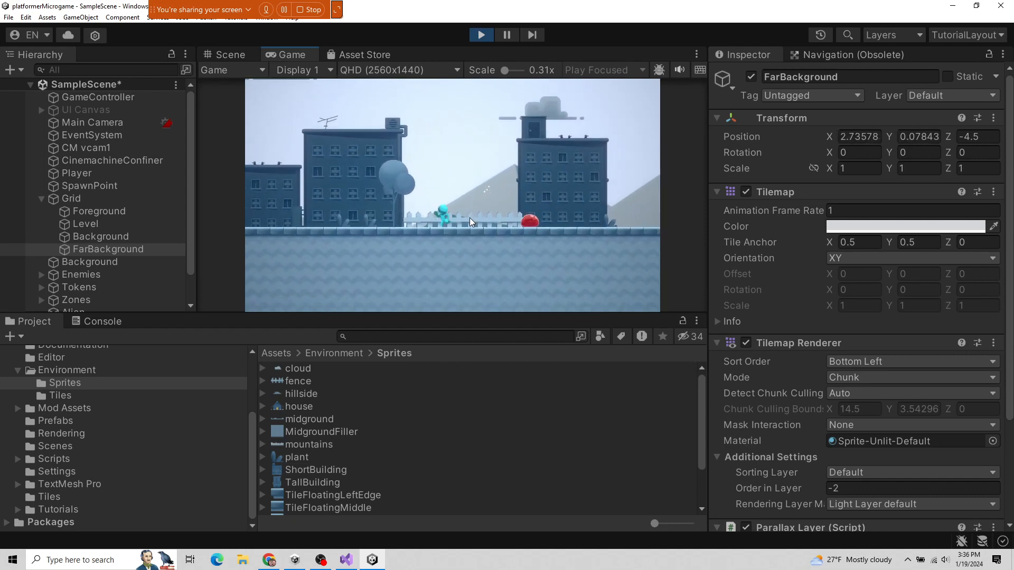
pyautogui.press('space')
pyautogui.press('Left')
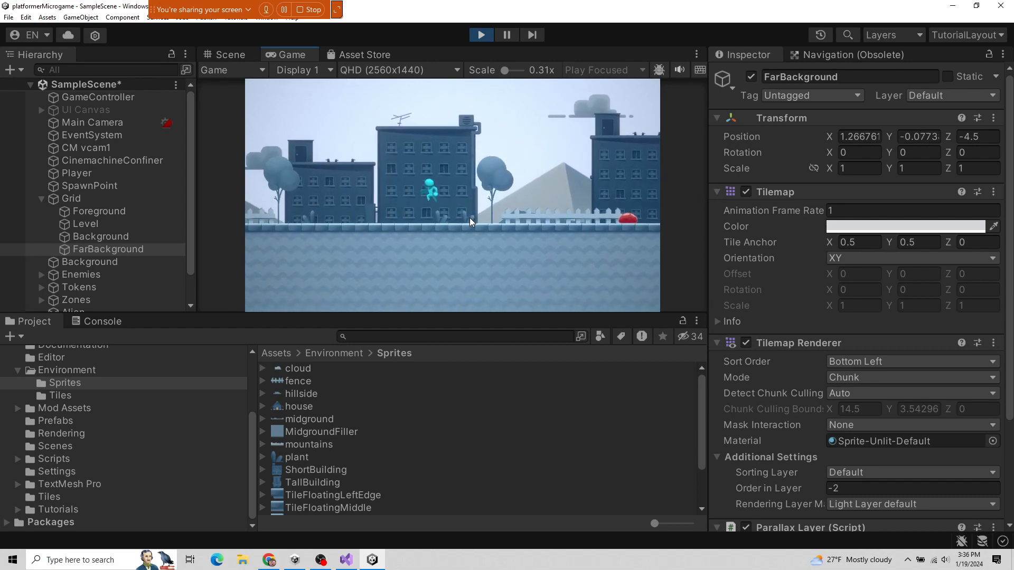
pyautogui.press('space')
pyautogui.press('Right')
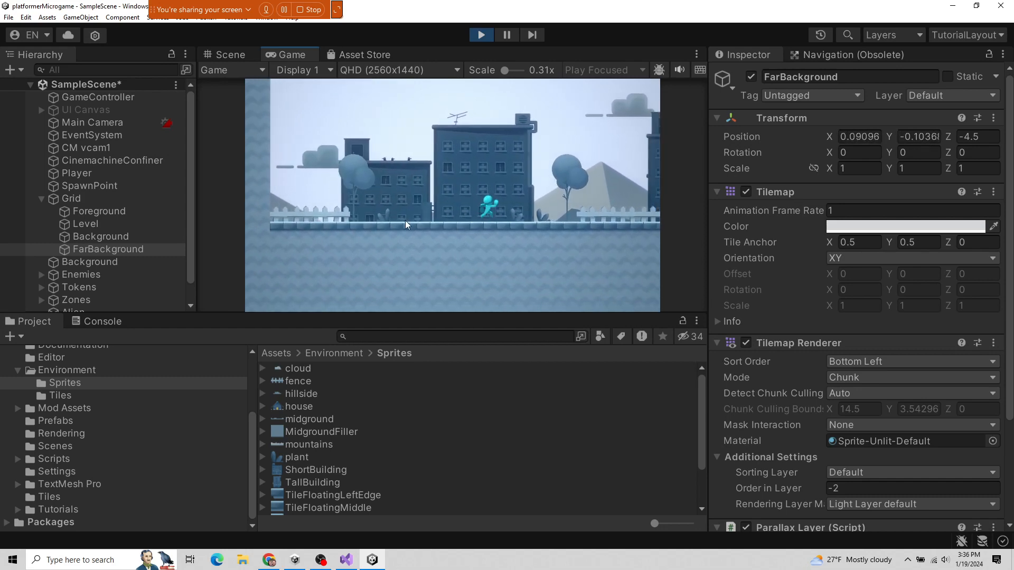
pyautogui.press('space')
pyautogui.press('Left')
pyautogui.press('space')
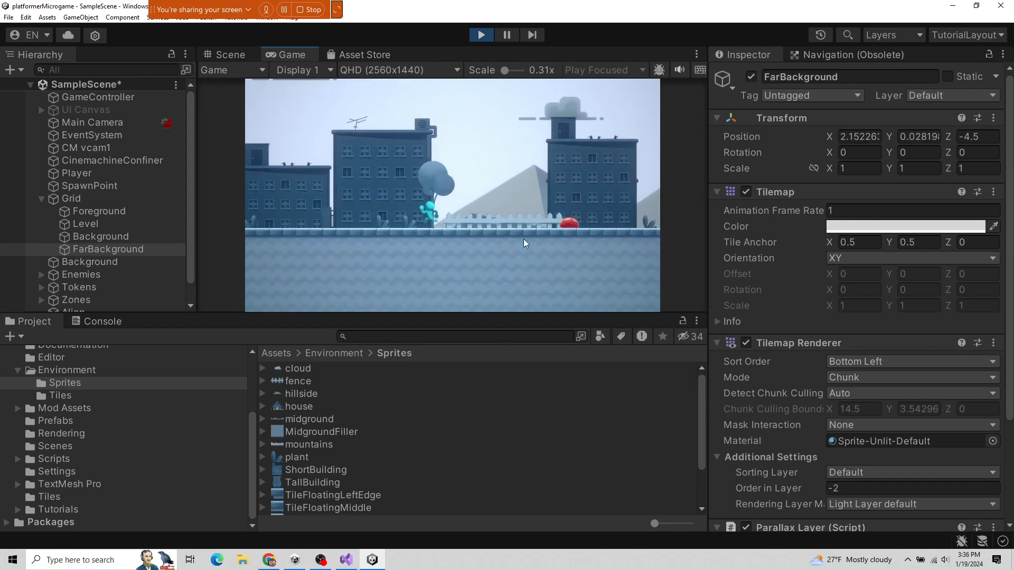
pyautogui.click(492, 35)
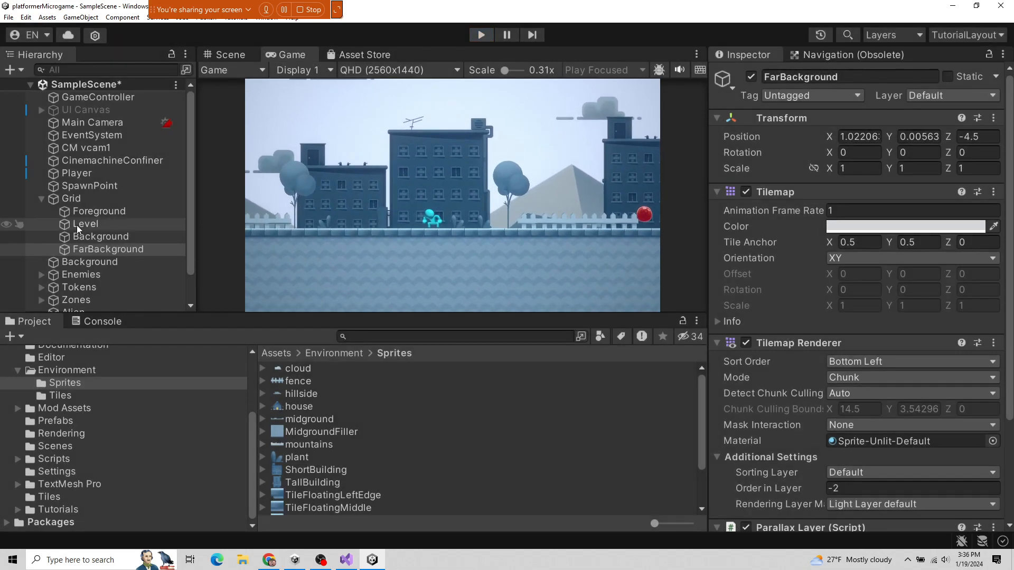
# - Compare the Parallax Layer script's Movement Scale on the Grid's Background and FarBackground tilemaps
pyautogui.click(97, 236)
pyautogui.click(97, 251)
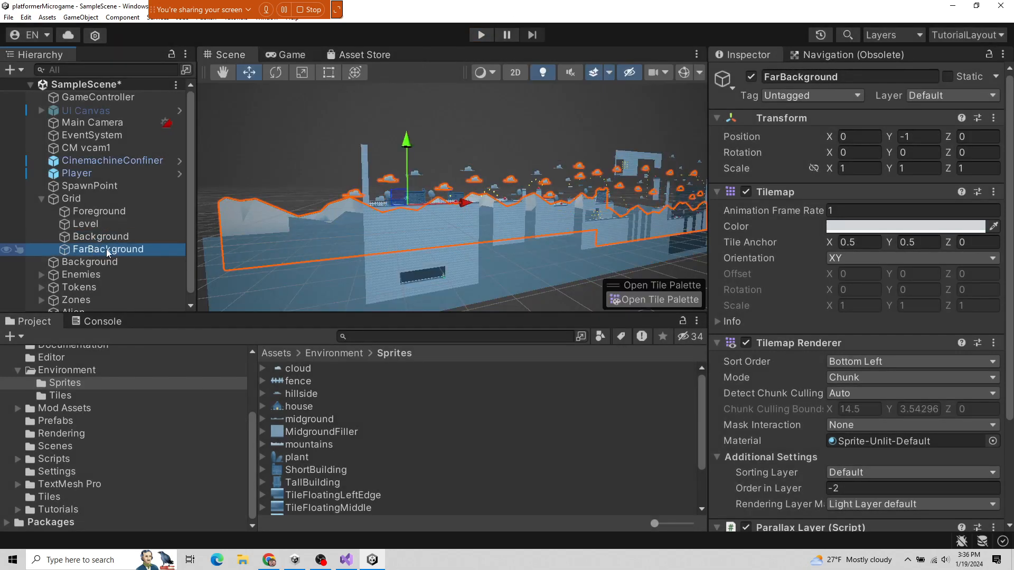
pyautogui.scroll(-5, 792, 269)
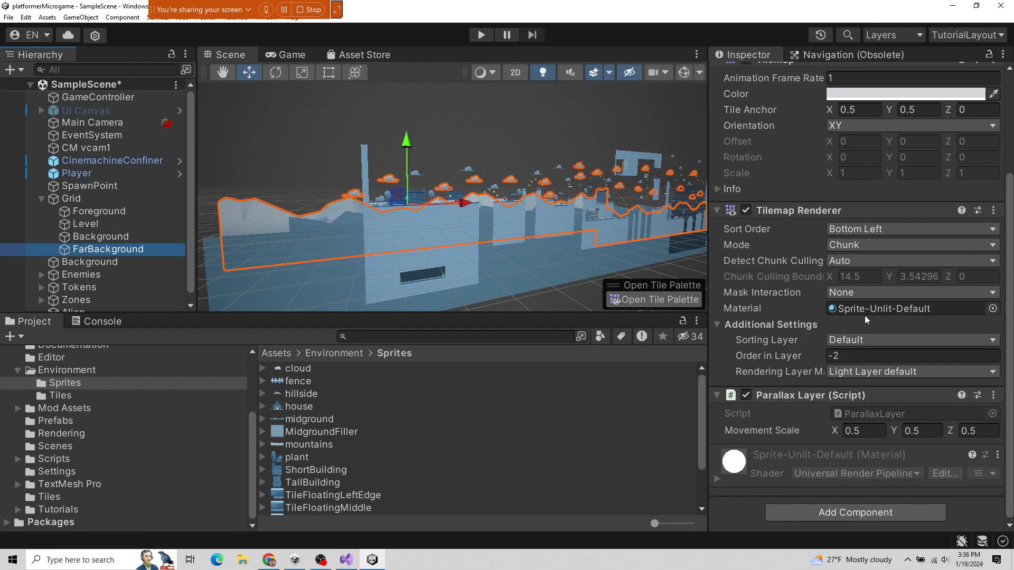
pyautogui.click(138, 236)
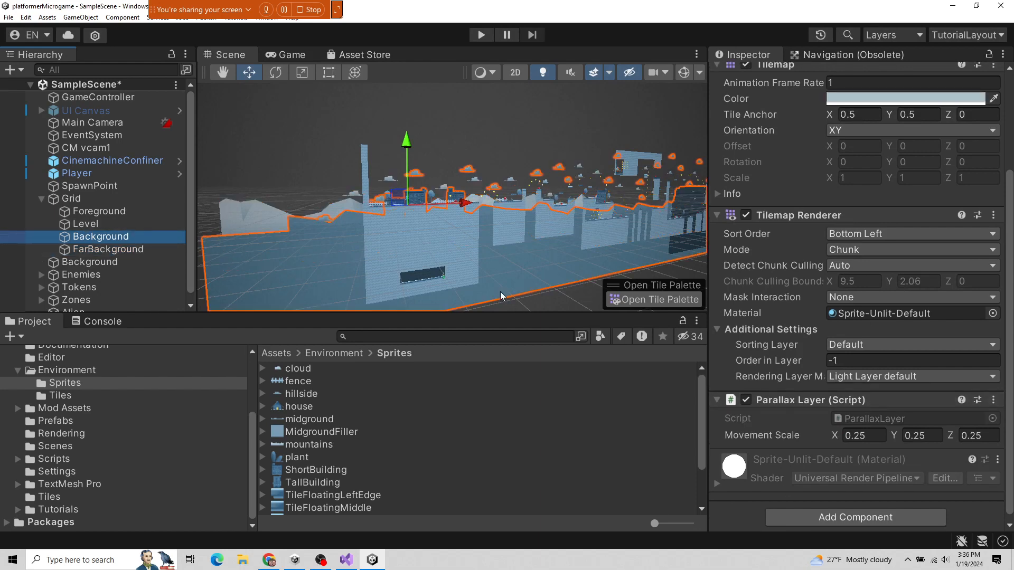
pyautogui.scroll(4, 823, 255)
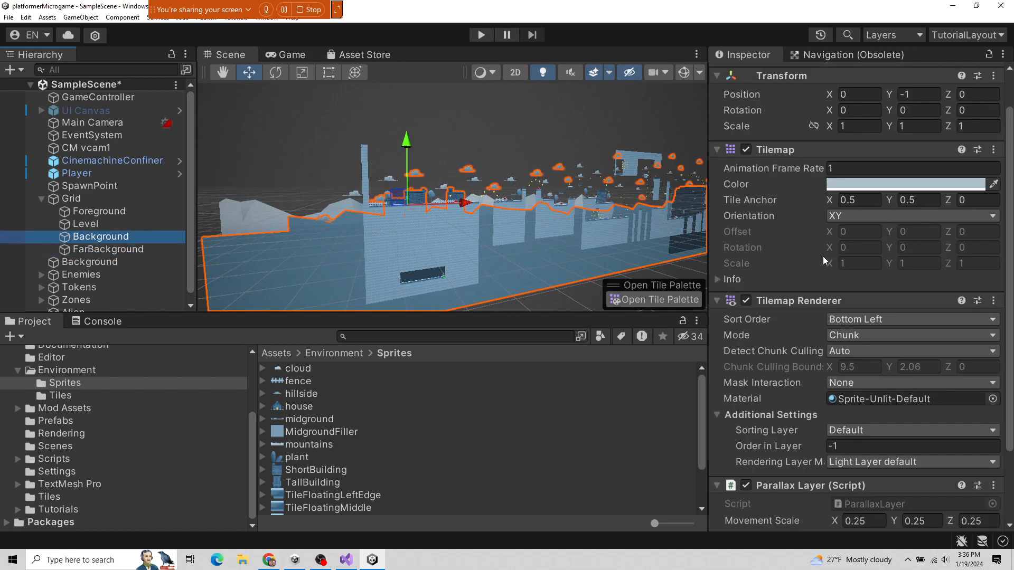
pyautogui.scroll(-4, 823, 256)
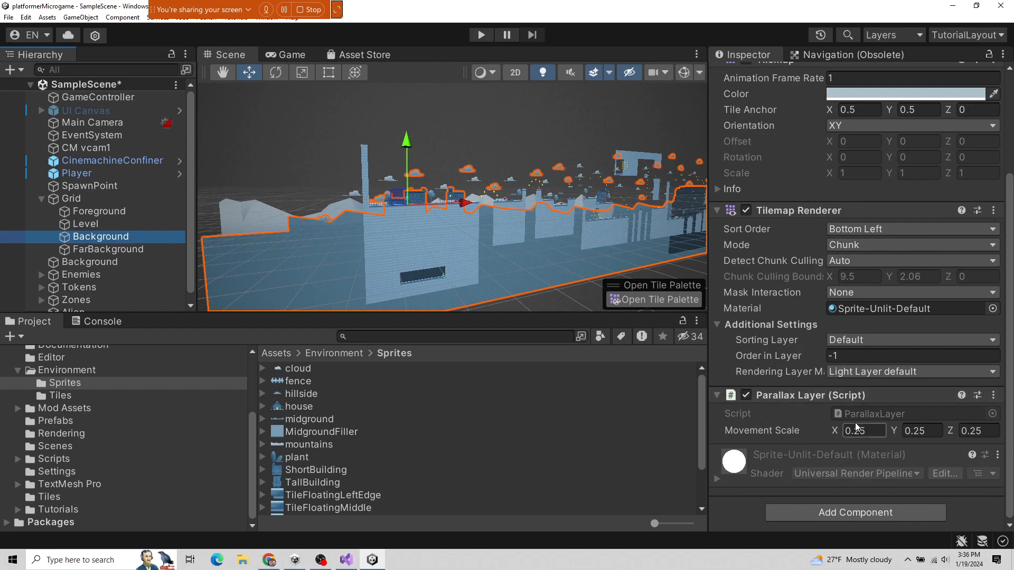
pyautogui.click(157, 253)
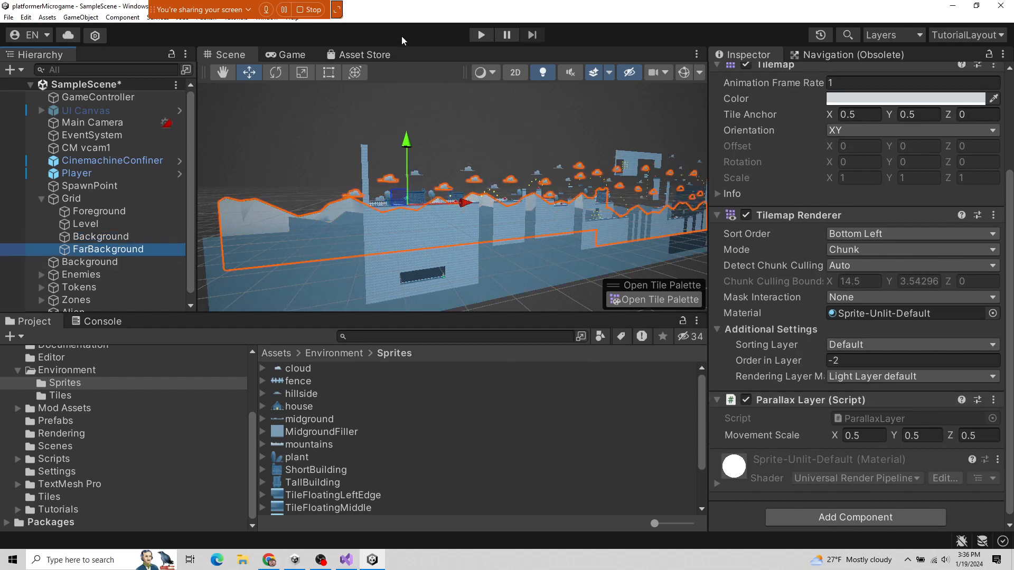
# - Start Play mode and run the Player back and forth in short bursts to check the FarBackground's horizontal parallax
pyautogui.click(480, 35)
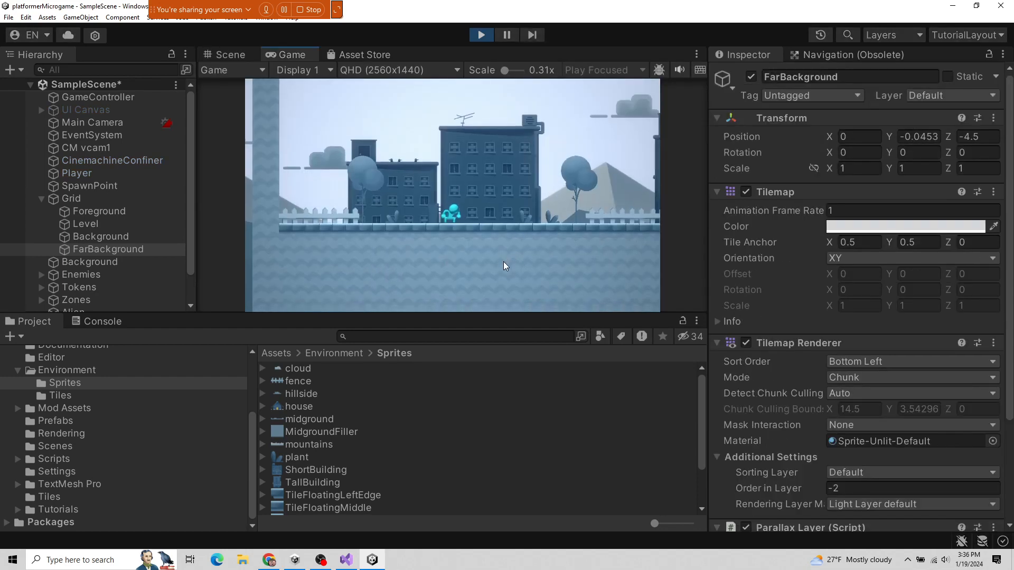
pyautogui.press('Right')
pyautogui.press('Left')
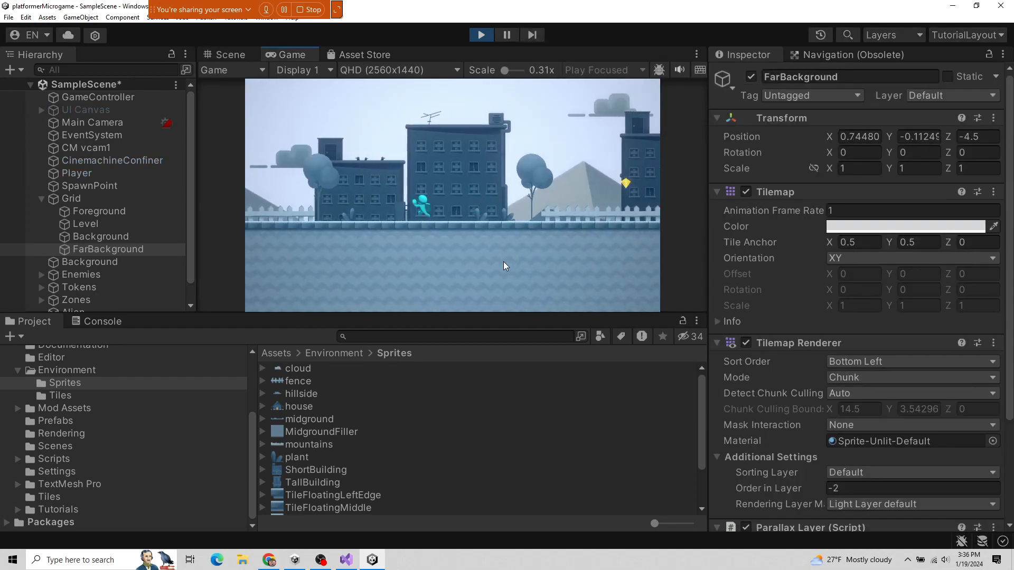
pyautogui.press('Right')
pyautogui.press('Left')
pyautogui.press('Right')
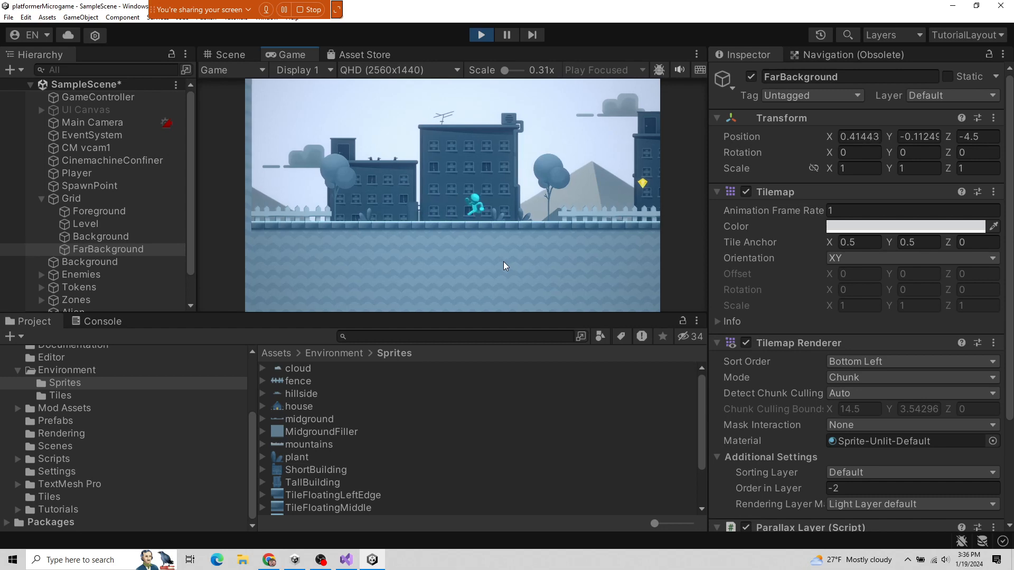
pyautogui.press('Left')
pyautogui.press('Right')
pyautogui.press('Left')
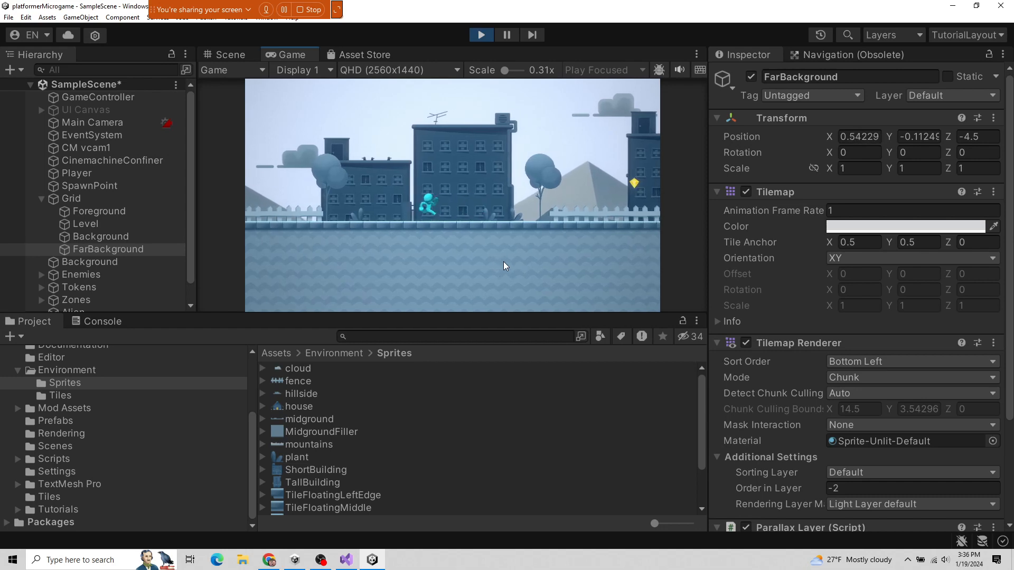
pyautogui.press('Right')
pyautogui.press('Left')
pyautogui.press('Right')
pyautogui.press('Left')
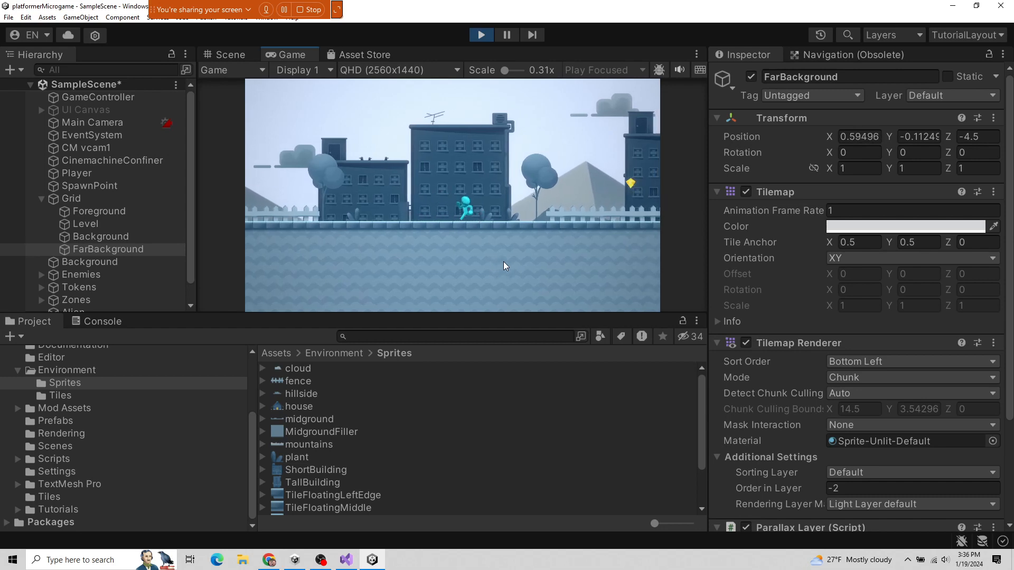
pyautogui.press('Right')
pyautogui.press('Left')
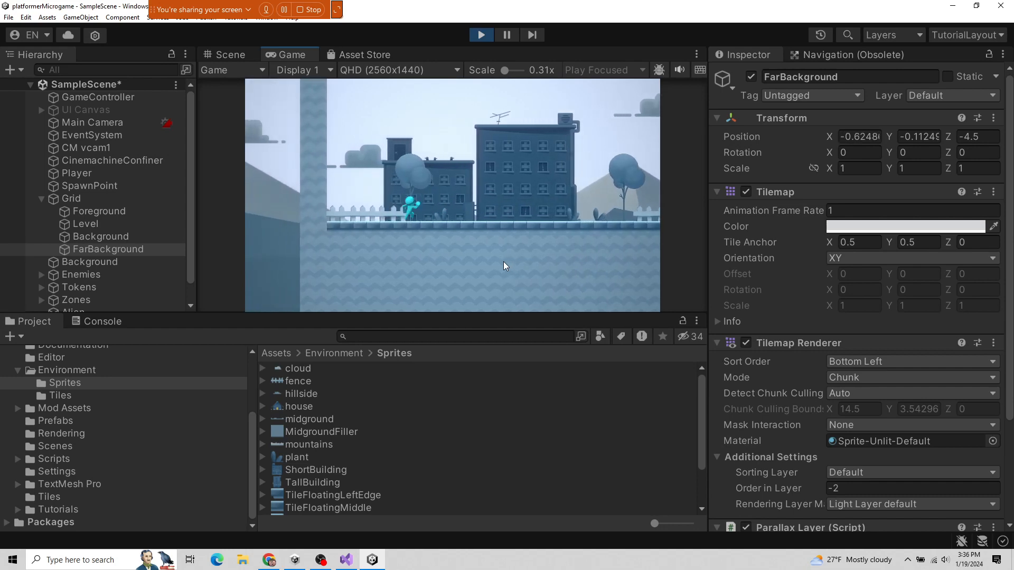
# - Run the Player in longer stretches both ways with a jump to compare the background layers' movement, and exit Play mode
pyautogui.press('Right')
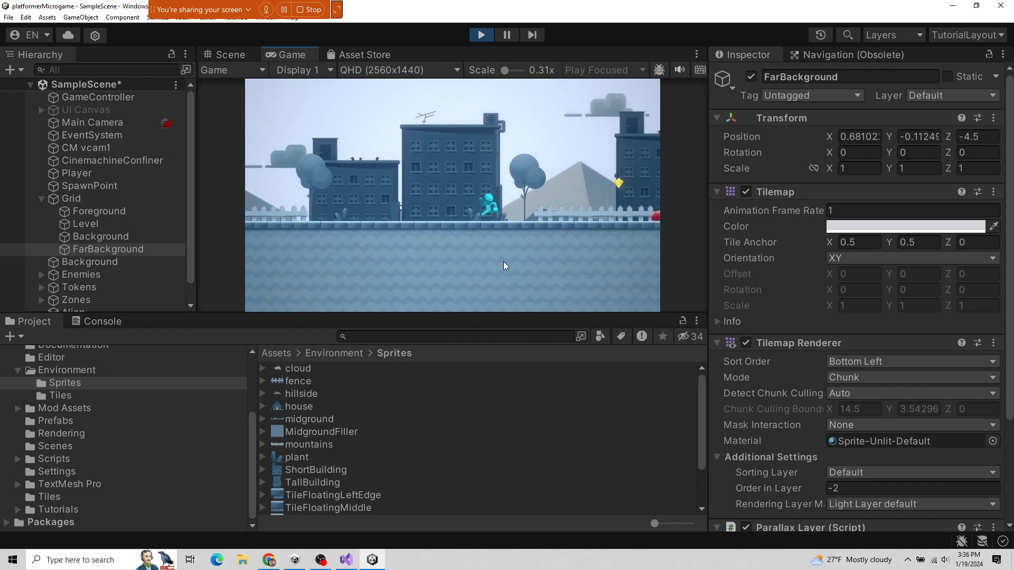
pyautogui.press('Left')
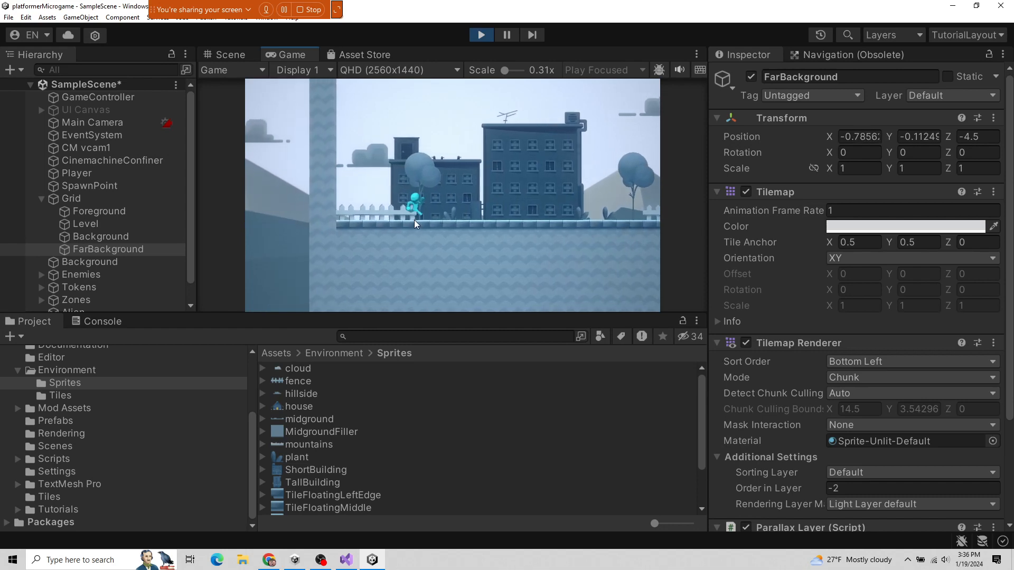
pyautogui.press('Right')
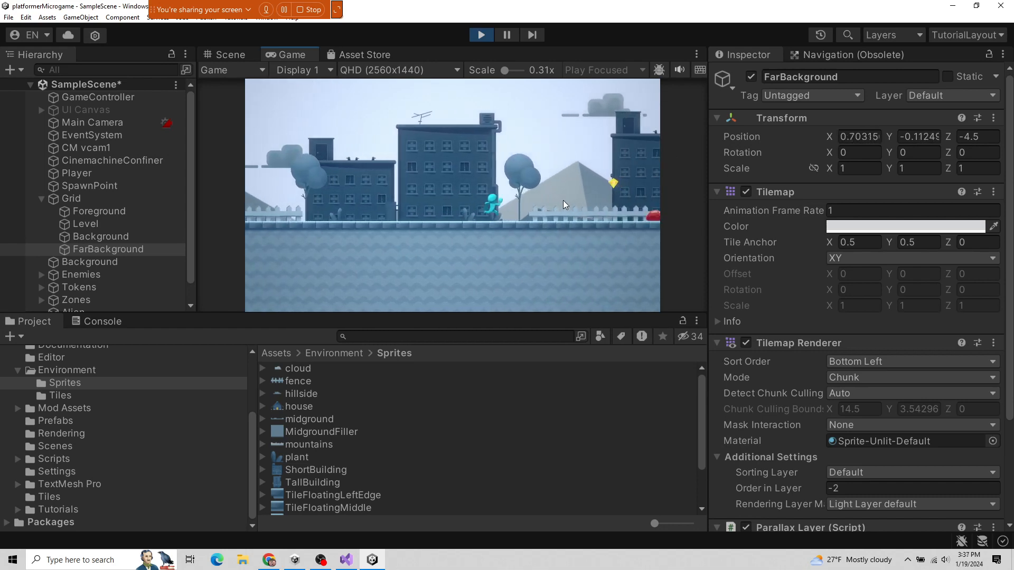
pyautogui.press('Left')
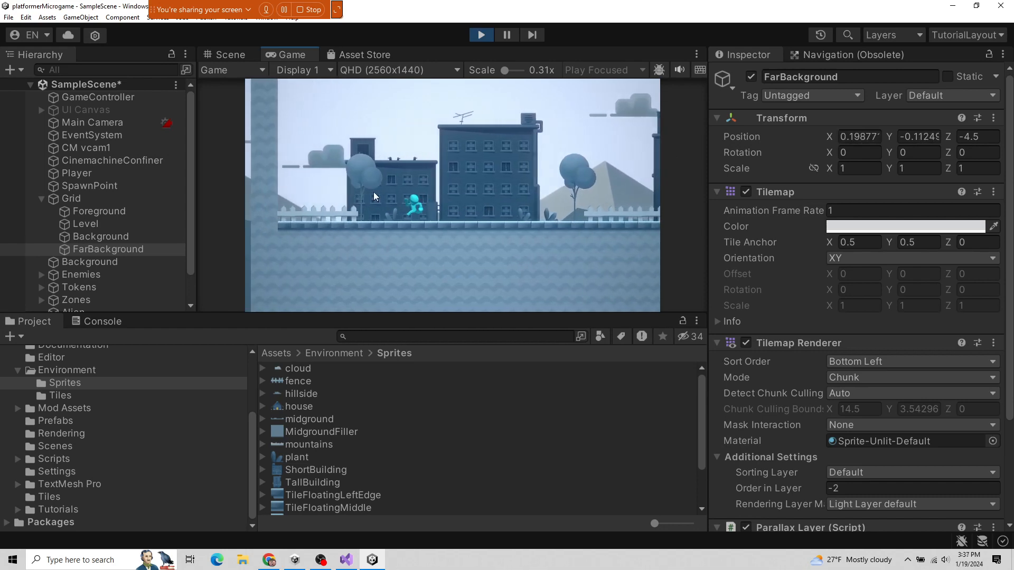
pyautogui.press('Right')
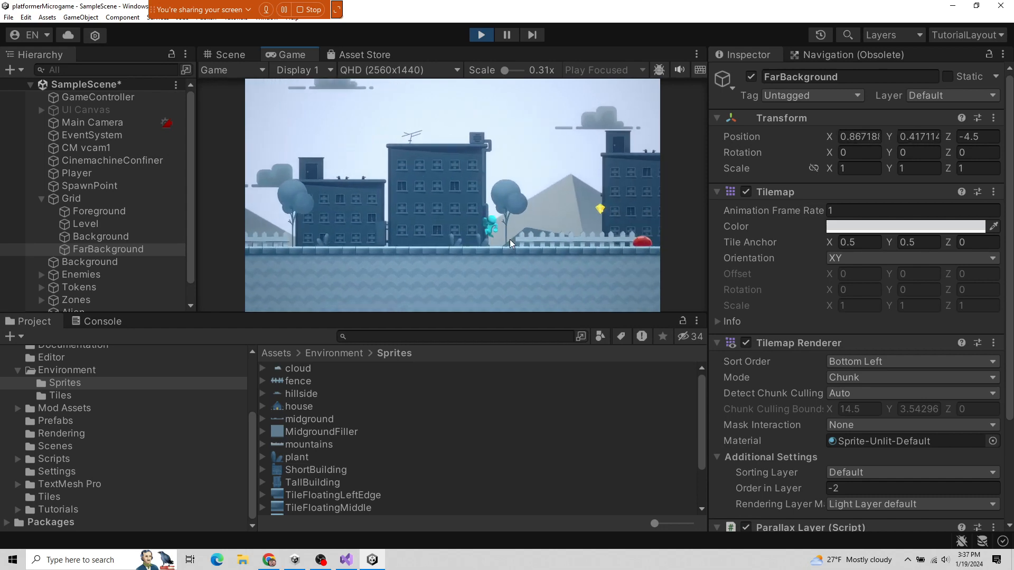
pyautogui.press('Left')
pyautogui.press('space')
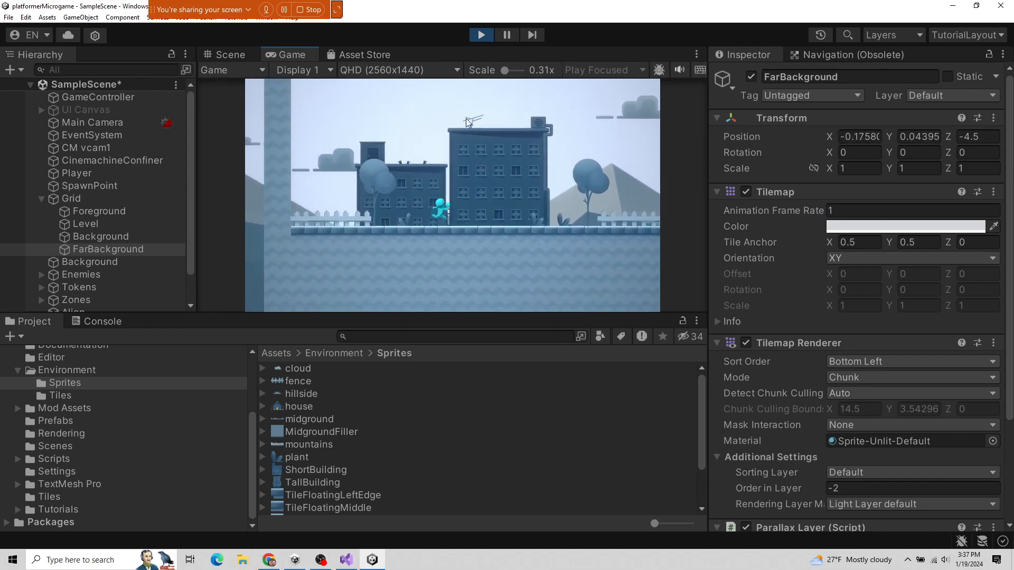
pyautogui.click(488, 34)
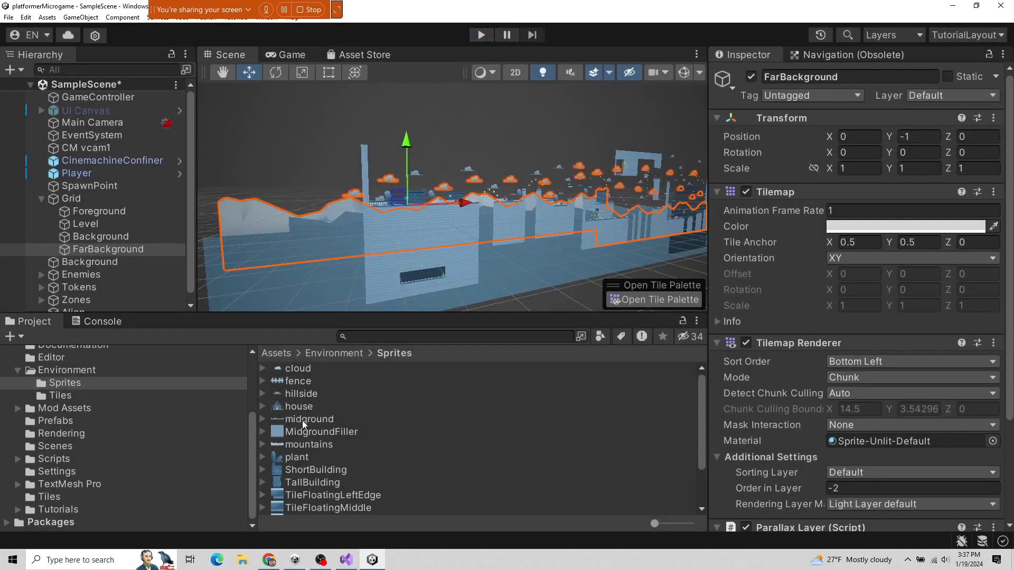
# - Select the standalone Background object outside the Grid and examine its Grid and Parallax Layer components and its place in the level
pyautogui.click(42, 199)
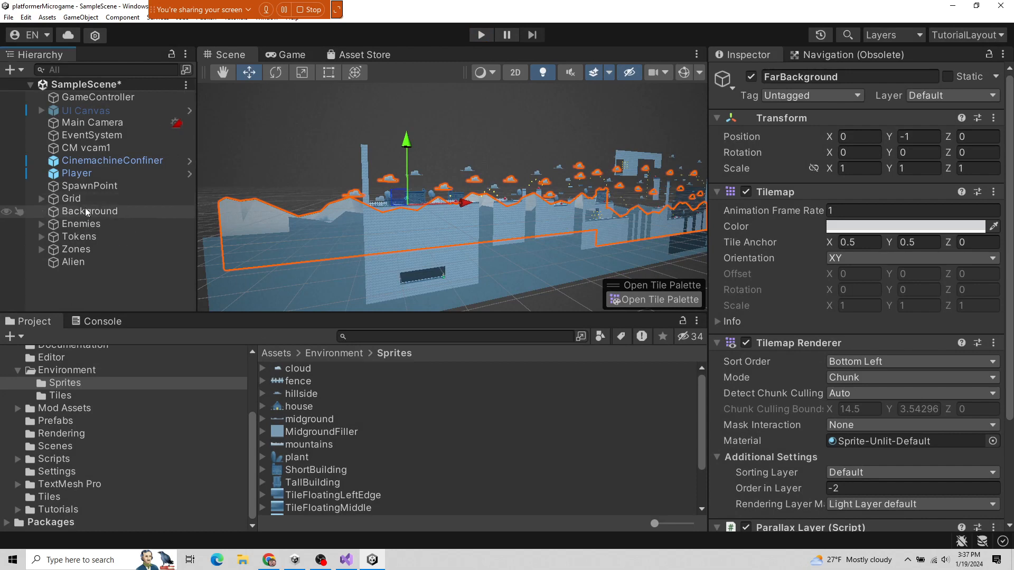
pyautogui.click(94, 211)
pyautogui.keyDown('alt'); pyautogui.moveTo(513, 254); pyautogui.dragTo(792, 56); pyautogui.keyUp('alt')
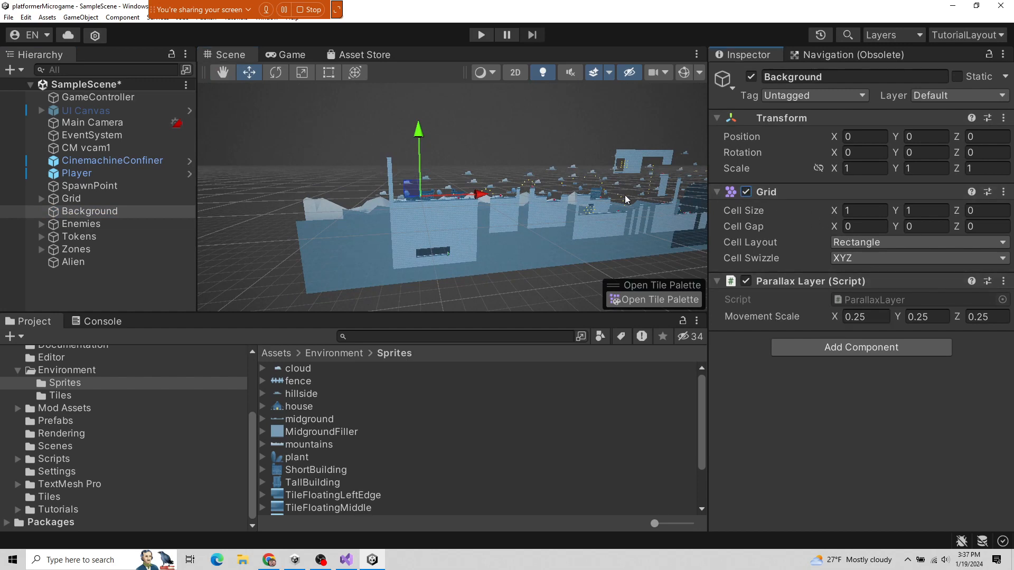
pyautogui.scroll(-3, 629, 192)
pyautogui.scroll(5, 410, 185)
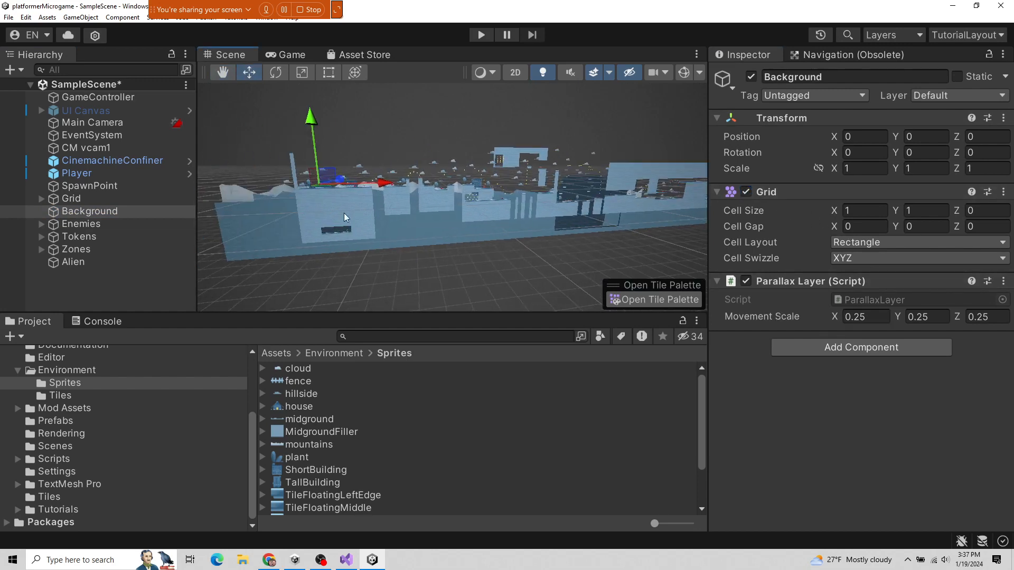
pyautogui.click(42, 199)
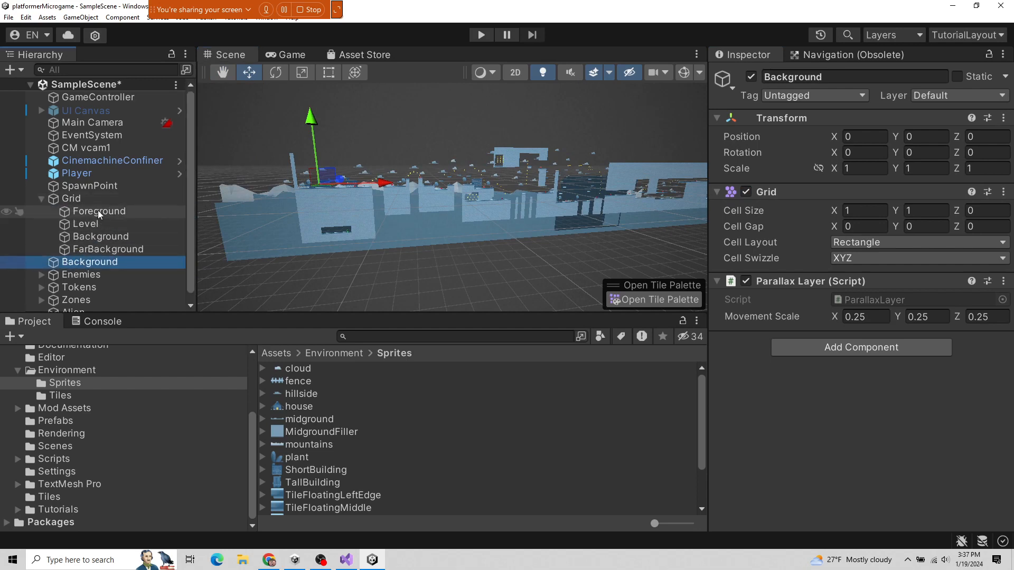
pyautogui.click(41, 198)
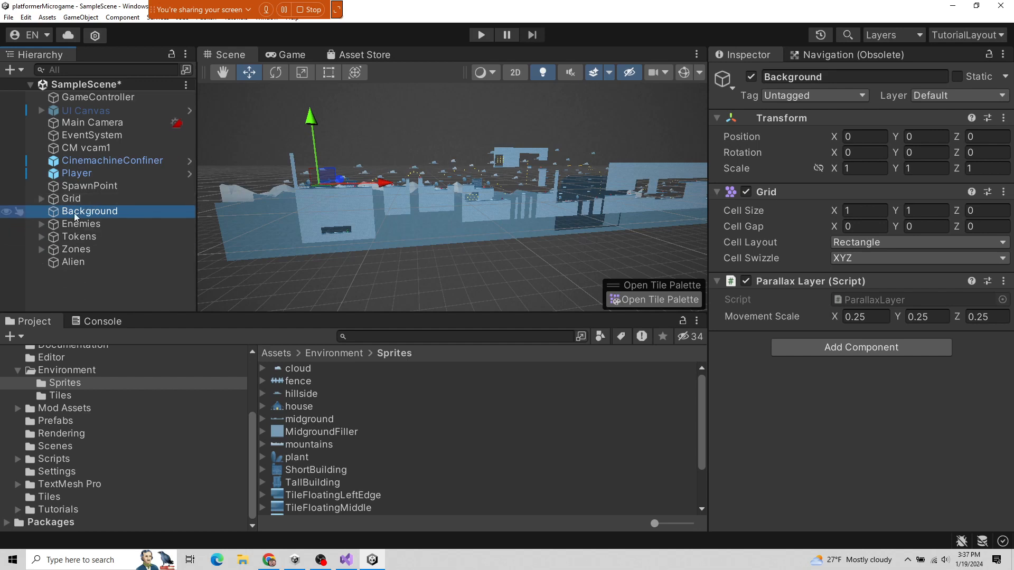
pyautogui.scroll(3, 284, 213)
pyautogui.moveTo(285, 212); pyautogui.dragTo(469, 262, button='middle')
pyautogui.scroll(6, 452, 232)
pyautogui.scroll(-3, 468, 262)
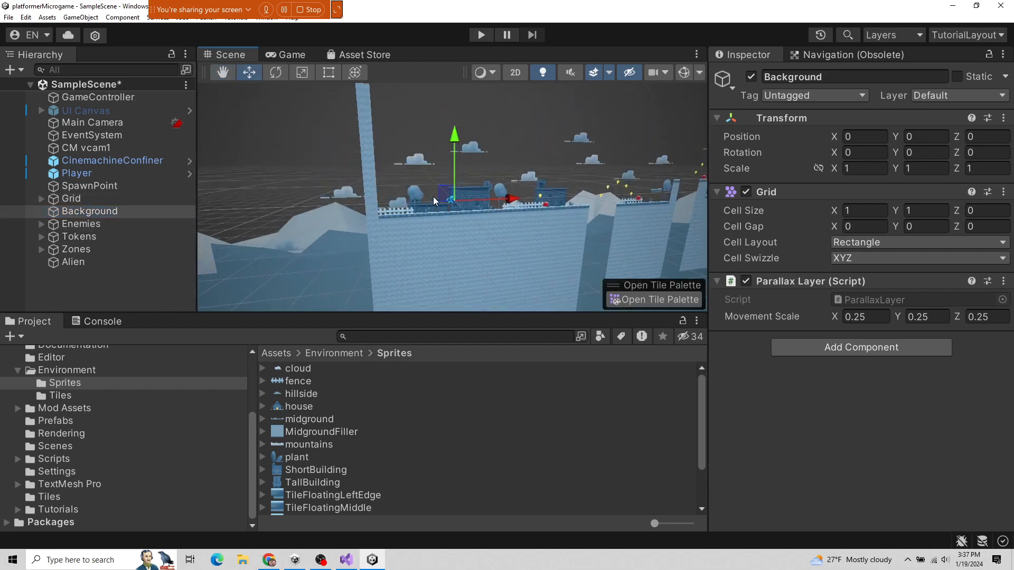
# - Select the first Enemy in the Enemies group and frame it in the Scene view
pyautogui.click(83, 220)
pyautogui.scroll(-1, 319, 217)
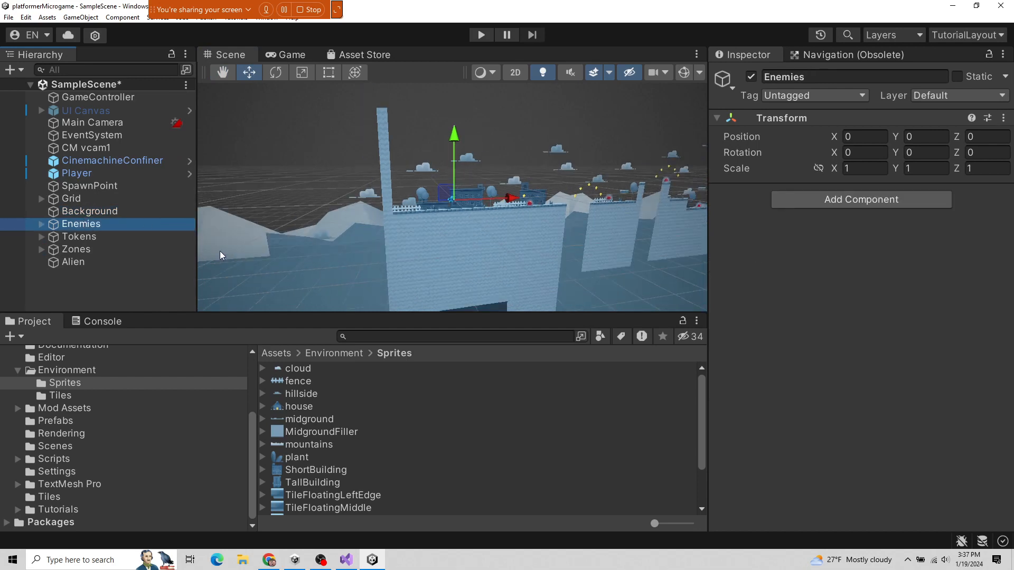
pyautogui.click(43, 227)
pyautogui.click(134, 248)
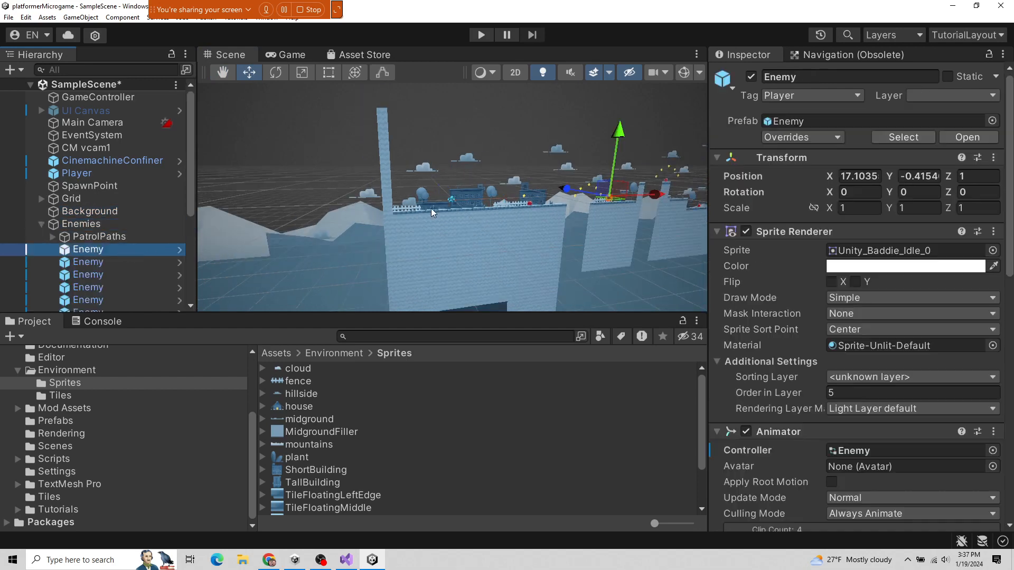
pyautogui.press('f')
pyautogui.scroll(3, 473, 231)
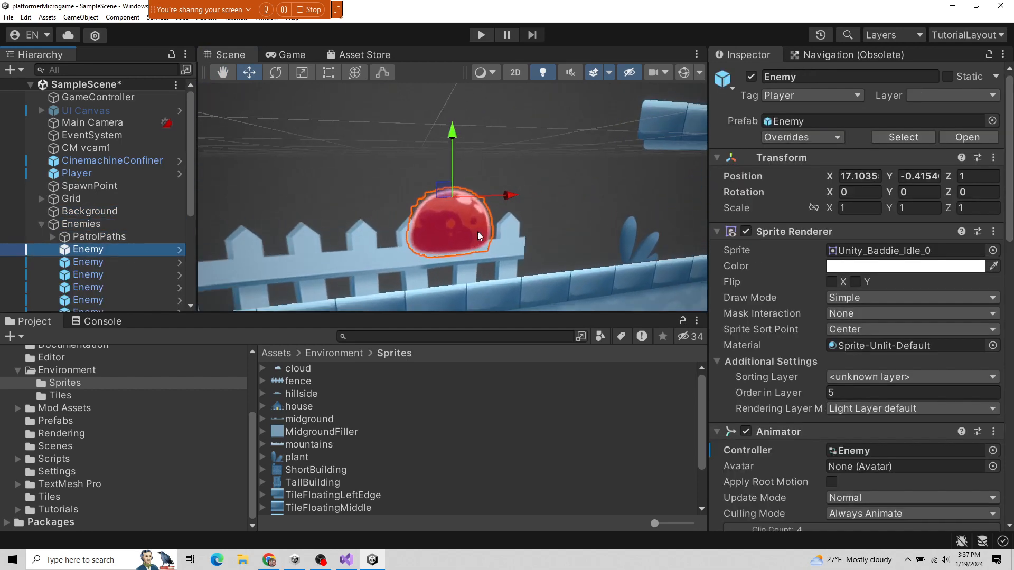
pyautogui.scroll(-3, 481, 233)
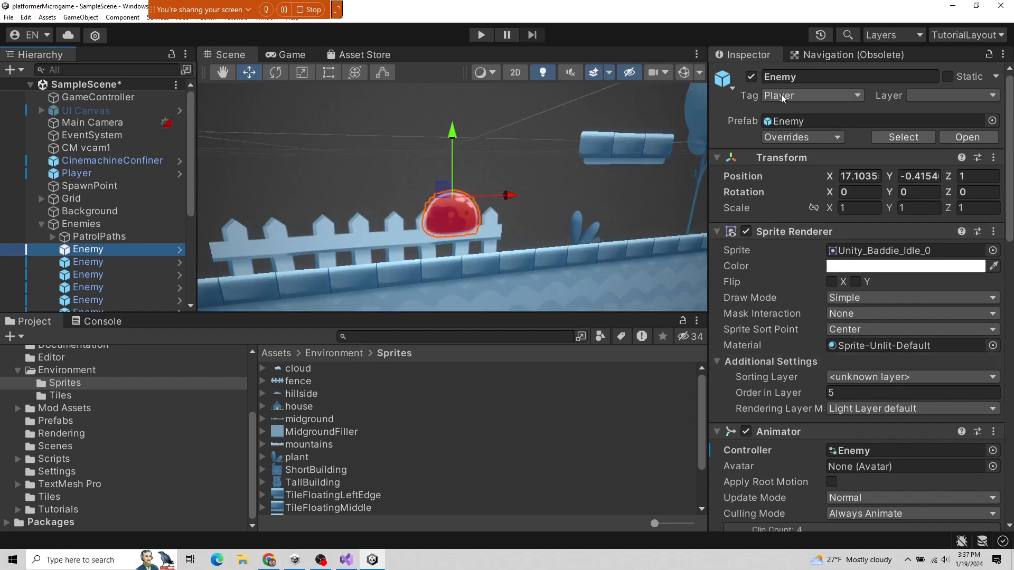
# - Switch the first Enemy's tag to Untagged and restore it to Player
pyautogui.click(830, 96)
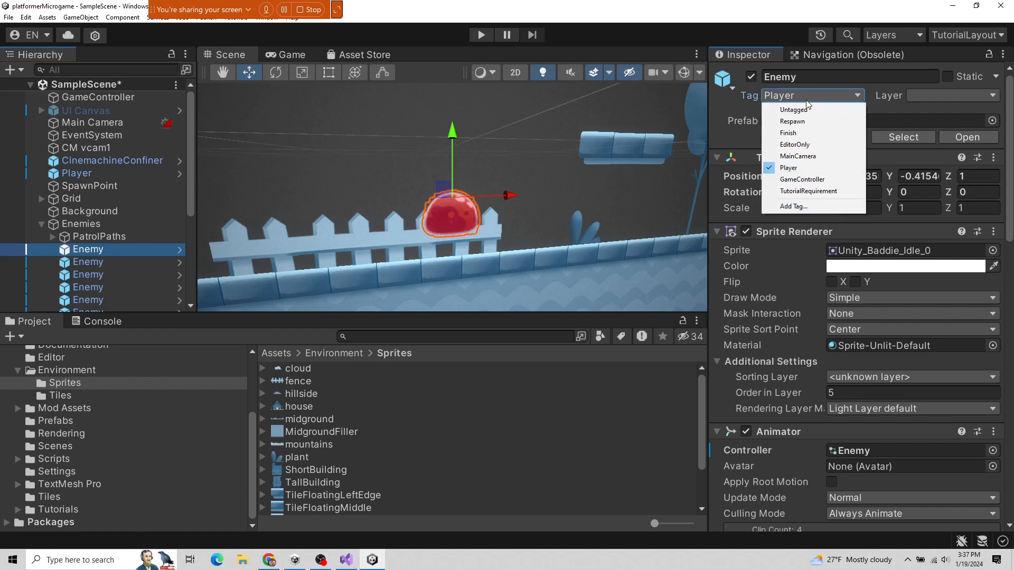
pyautogui.click(766, 110)
pyautogui.click(792, 95)
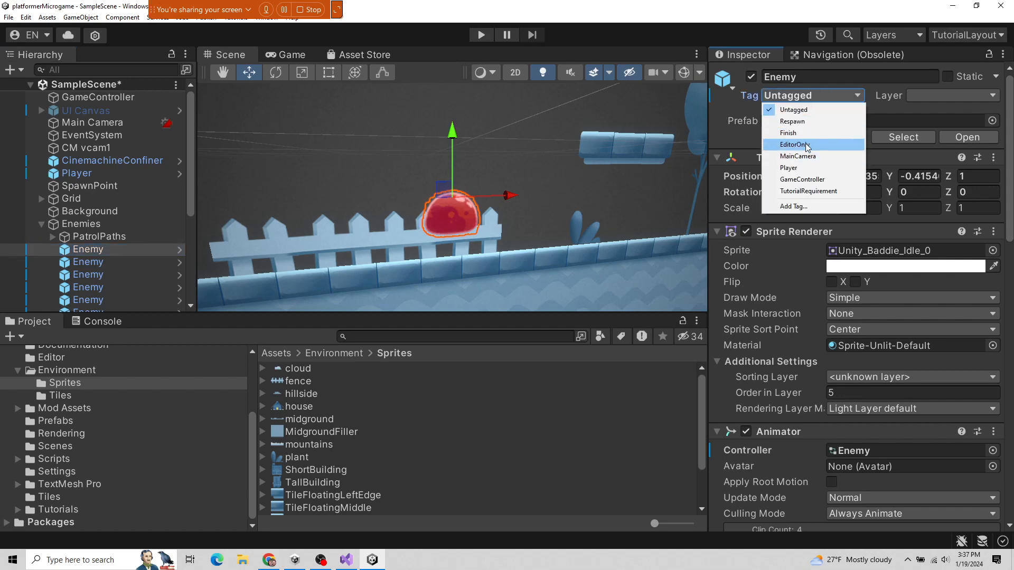
pyautogui.click(805, 170)
# - Examine the first Enemy's Sprite Renderer, Animator, Rigidbody 2D, Capsule Collider 2D and Animation Controller settings
pyautogui.scroll(-3, 800, 349)
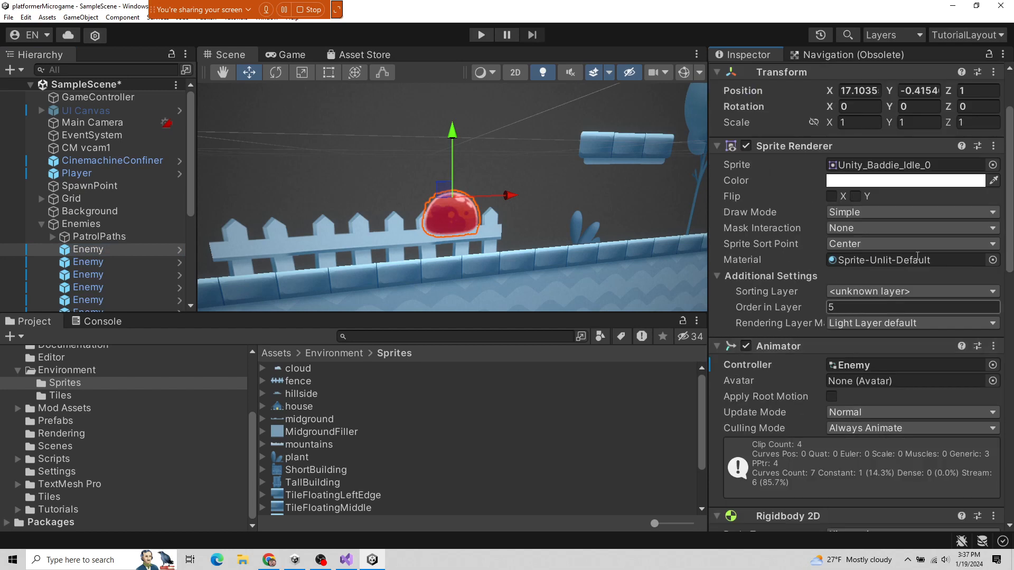
pyautogui.scroll(-4, 893, 232)
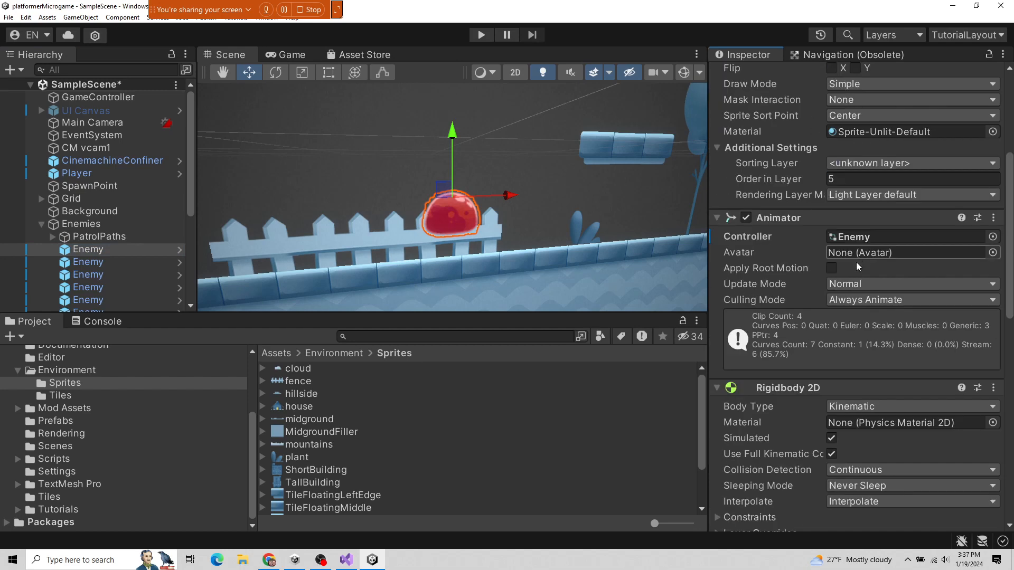
pyautogui.scroll(-5, 759, 347)
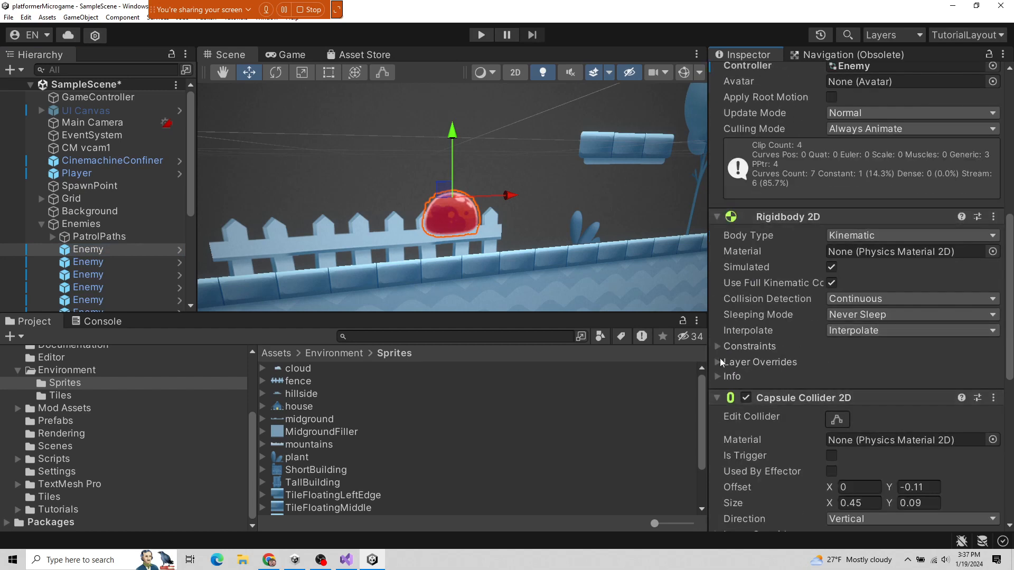
pyautogui.scroll(5, 860, 239)
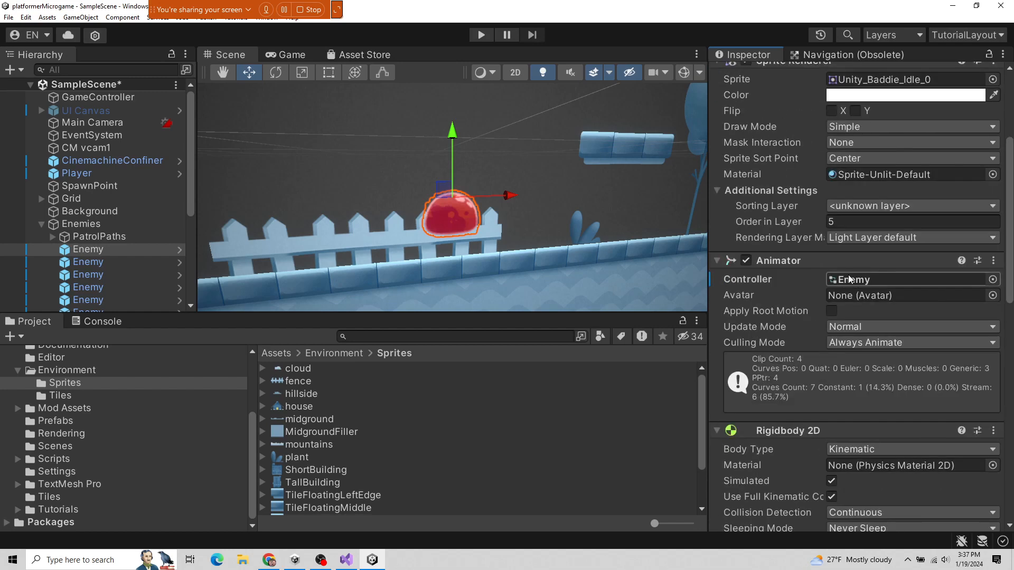
pyautogui.scroll(-3, 822, 286)
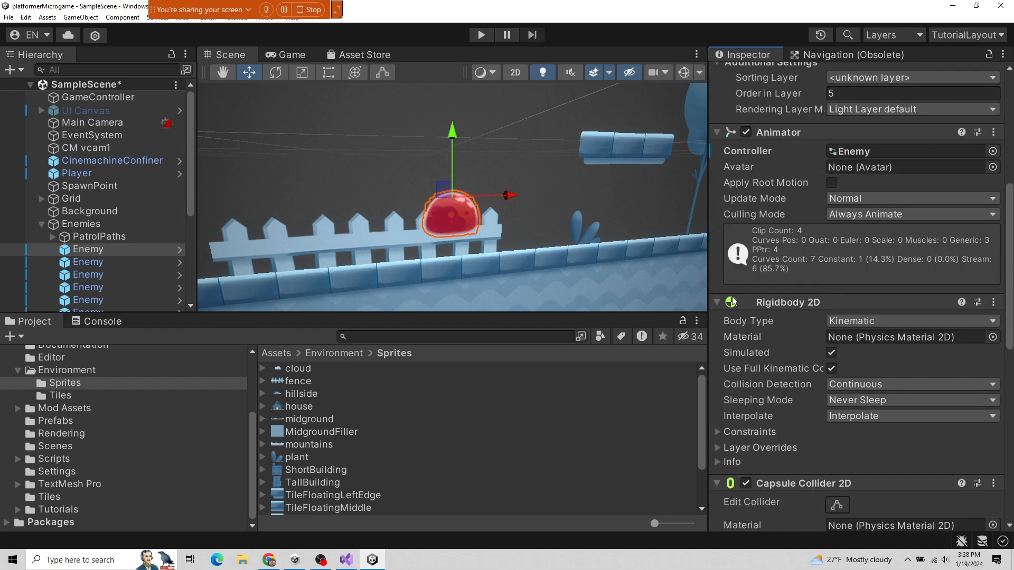
pyautogui.scroll(3, 857, 188)
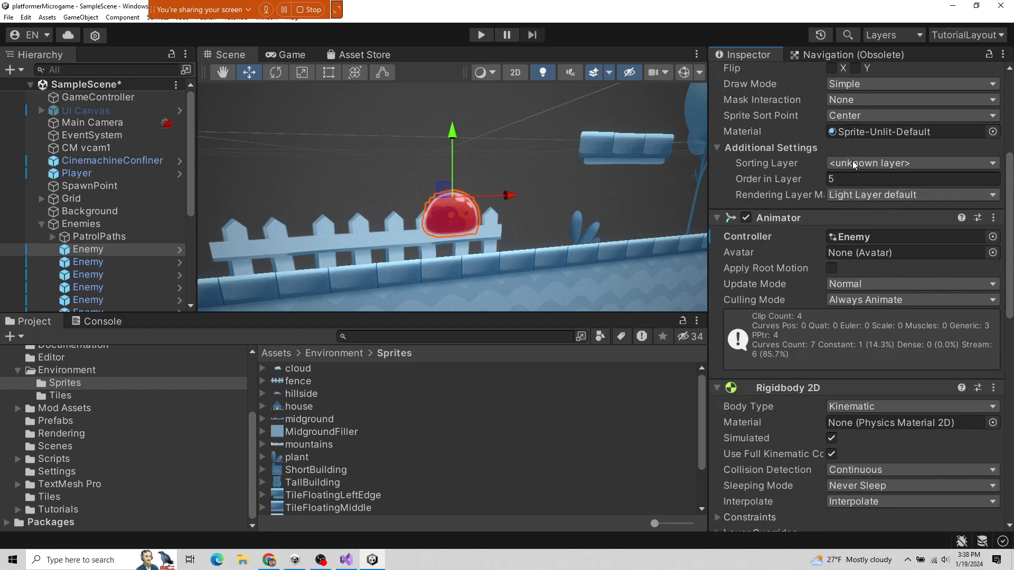
pyautogui.scroll(-4, 823, 157)
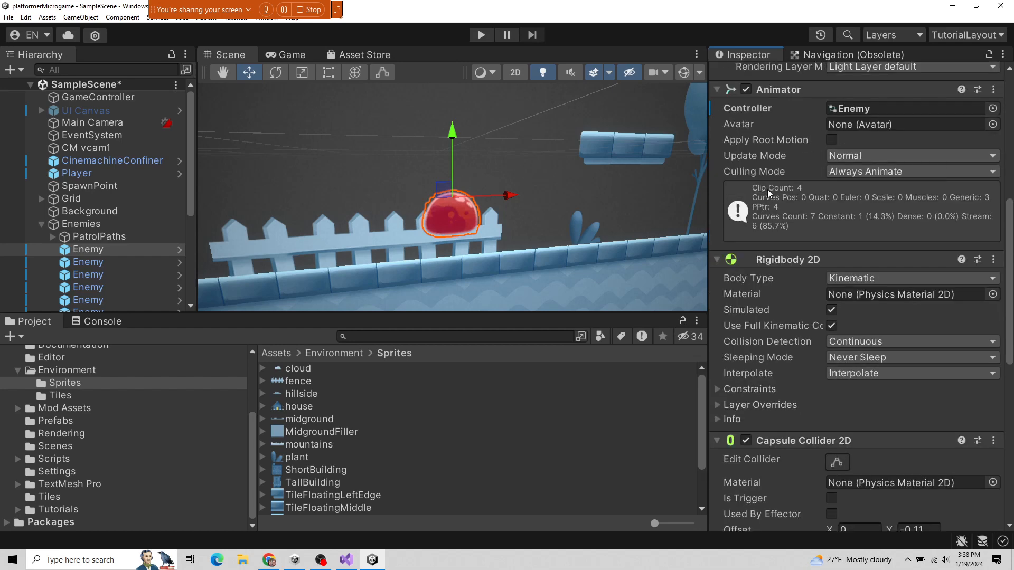
pyautogui.scroll(-3, 771, 199)
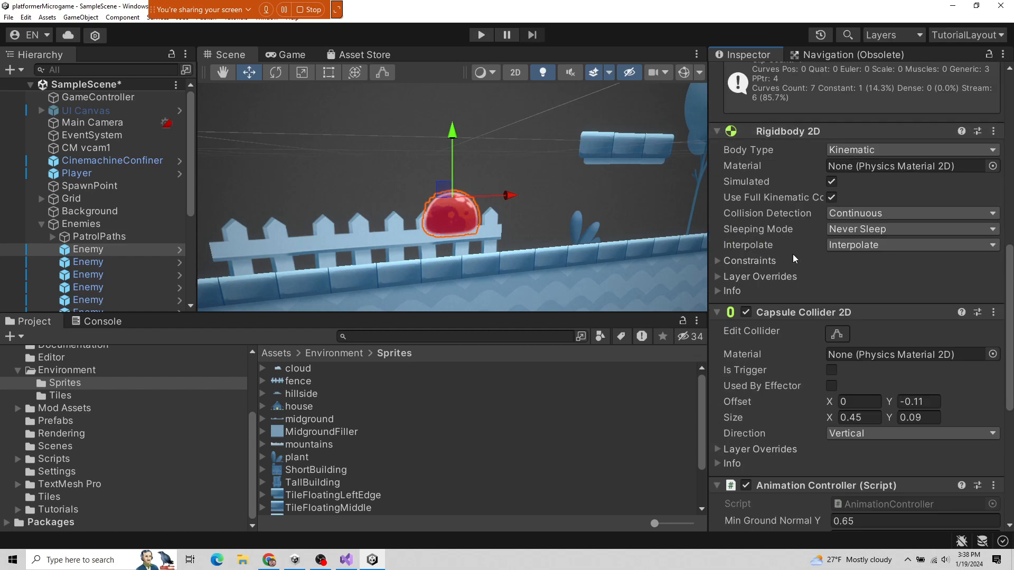
pyautogui.scroll(-2, 837, 192)
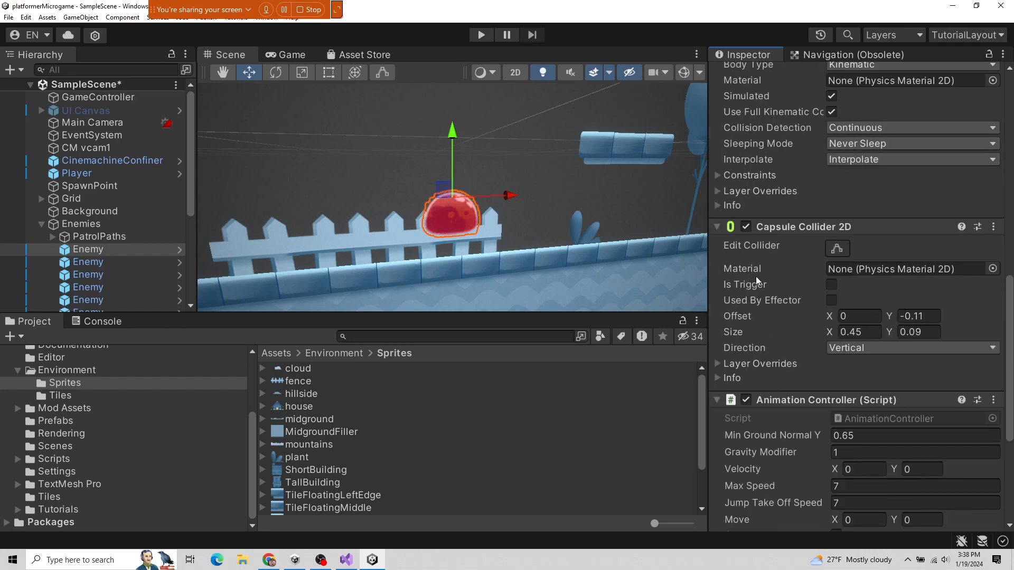
pyautogui.scroll(1, 821, 240)
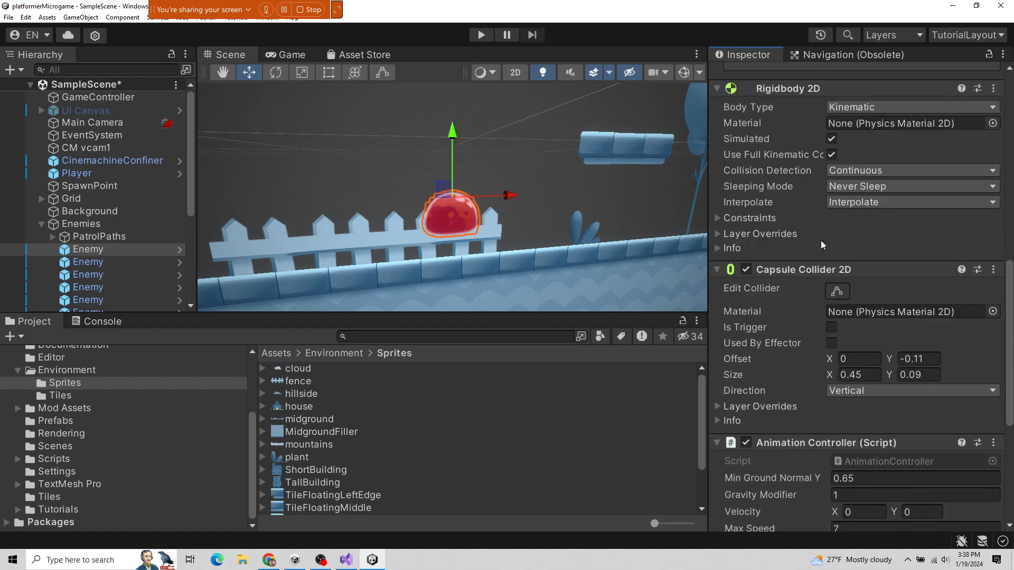
# - Compare the first Enemy's Rigidbody 2D and Capsule Collider 2D settings with its Animation Controller and Enemy Controller scripts
pyautogui.scroll(-5, 800, 299)
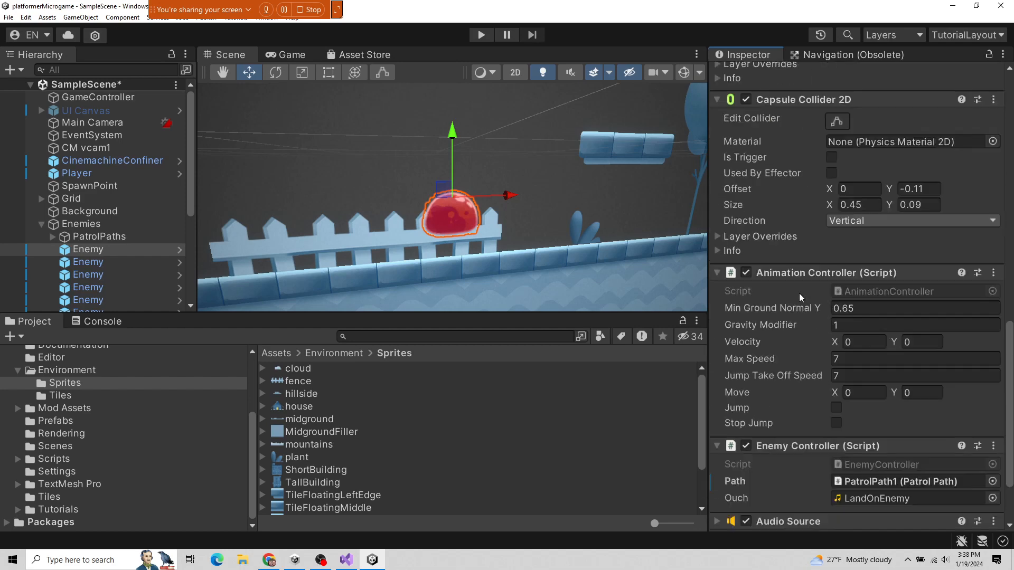
pyautogui.scroll(4, 799, 293)
pyautogui.scroll(2, 787, 275)
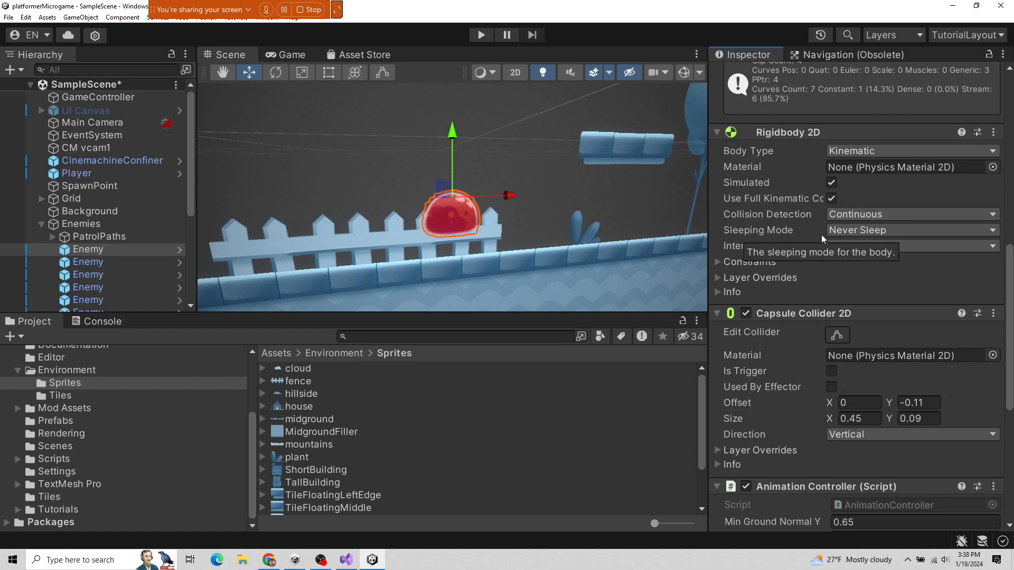
pyautogui.scroll(-3, 854, 232)
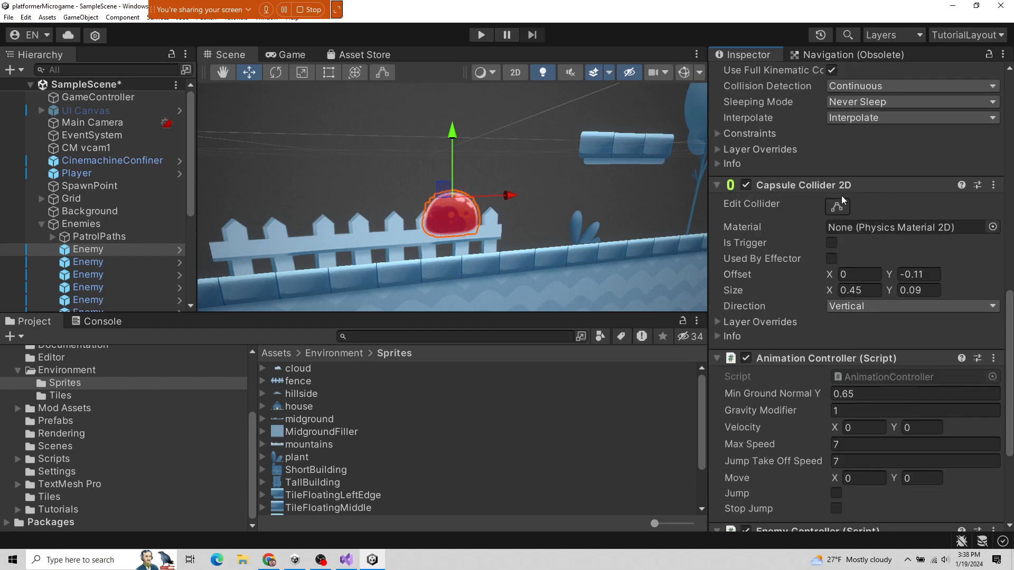
pyautogui.scroll(3, 820, 243)
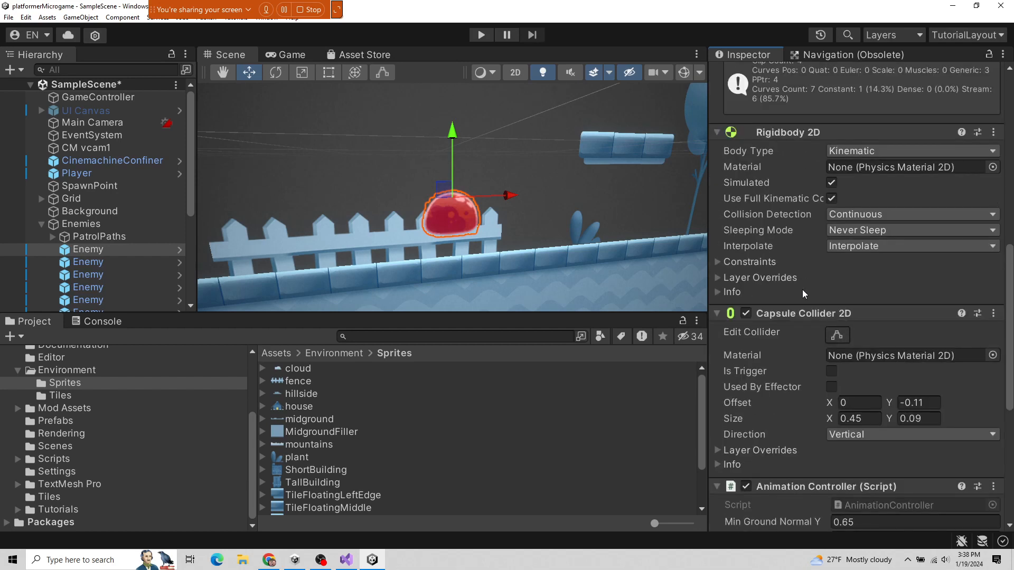
pyautogui.scroll(-3, 846, 261)
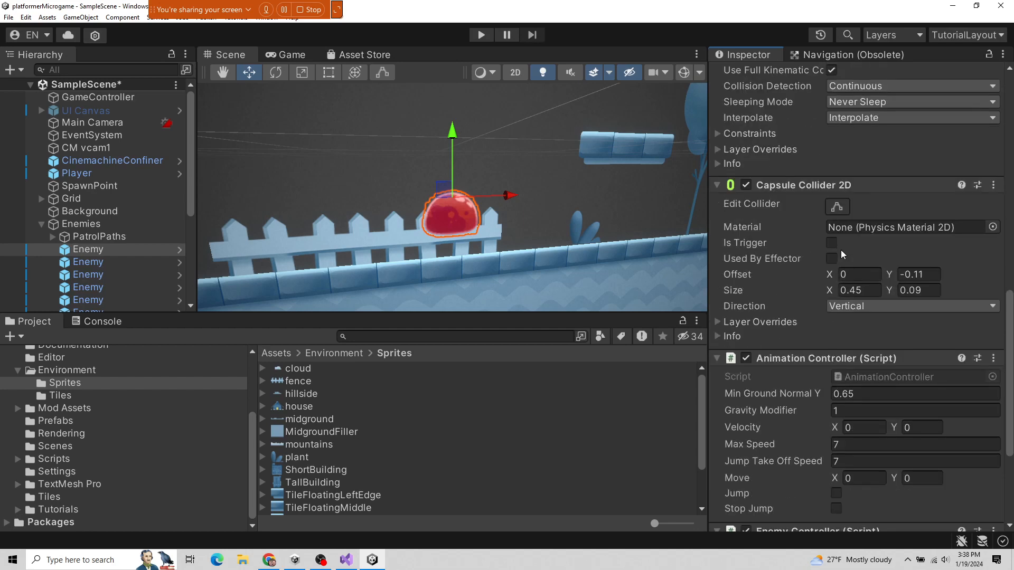
pyautogui.scroll(-3, 826, 312)
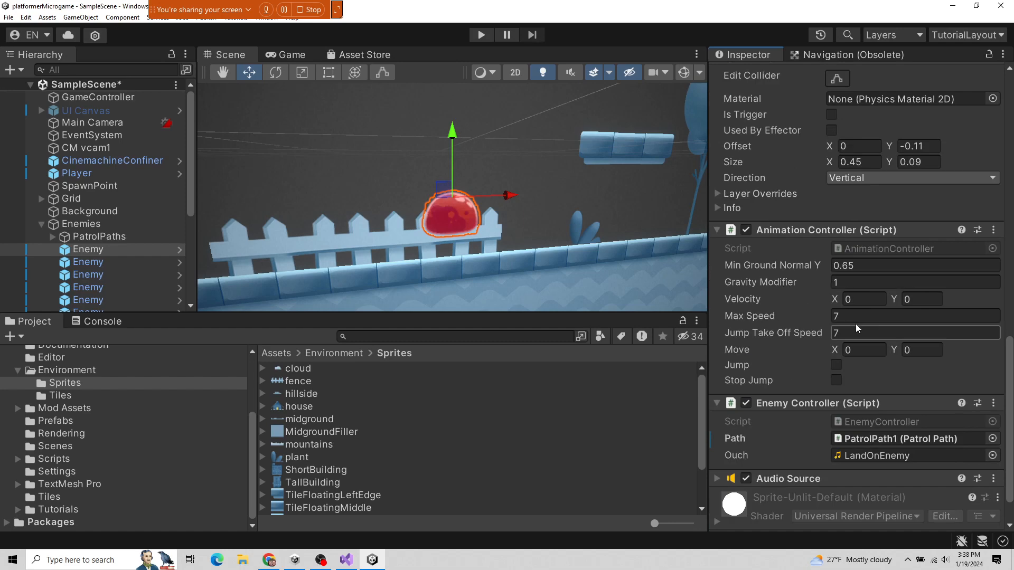
pyautogui.scroll(-1, 798, 391)
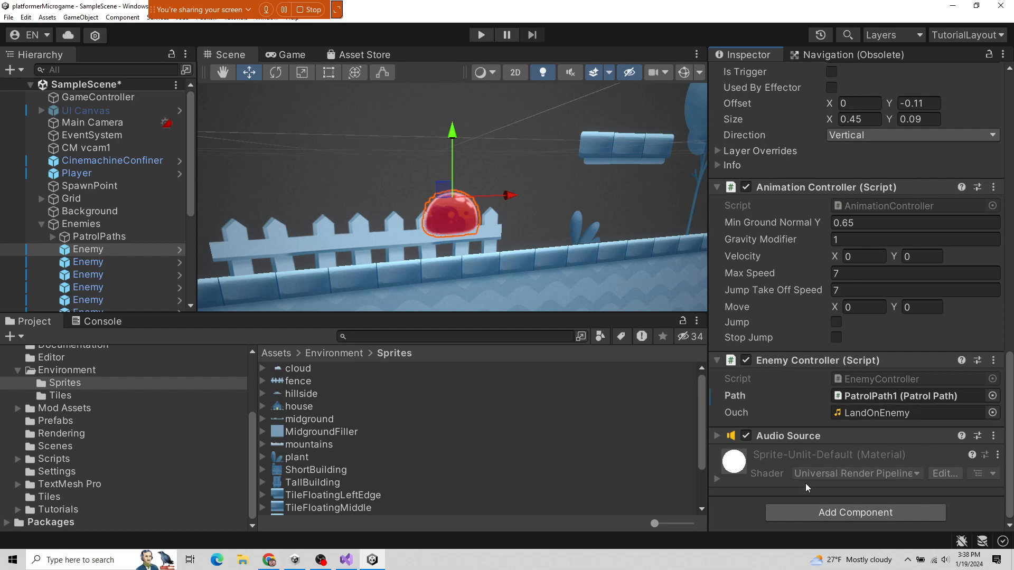
# - Review the first Enemy's component stack again from the Sprite Renderer to the Enemy Controller's Path and Ouch settings
pyautogui.scroll(10, 790, 461)
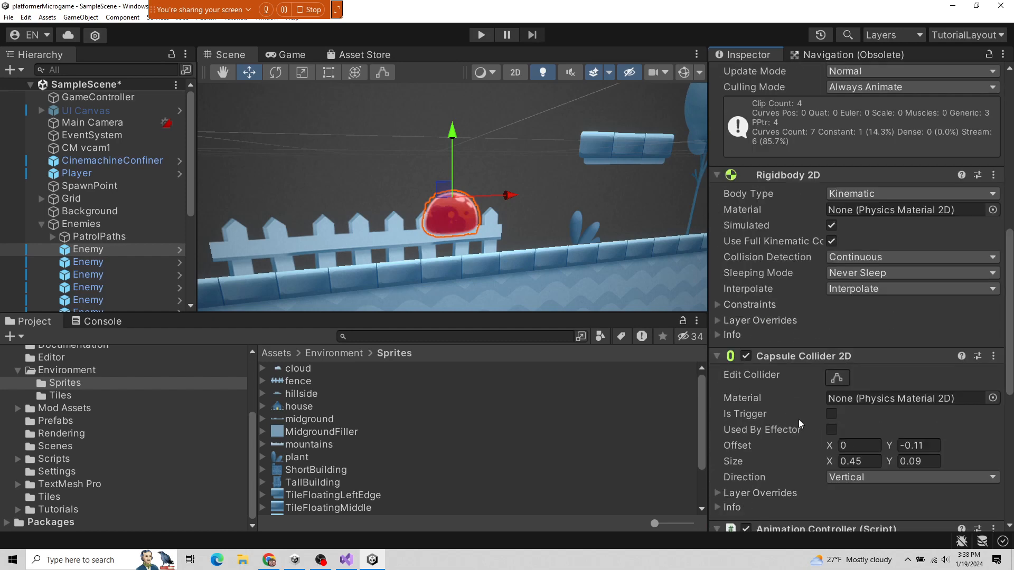
pyautogui.scroll(5, 822, 195)
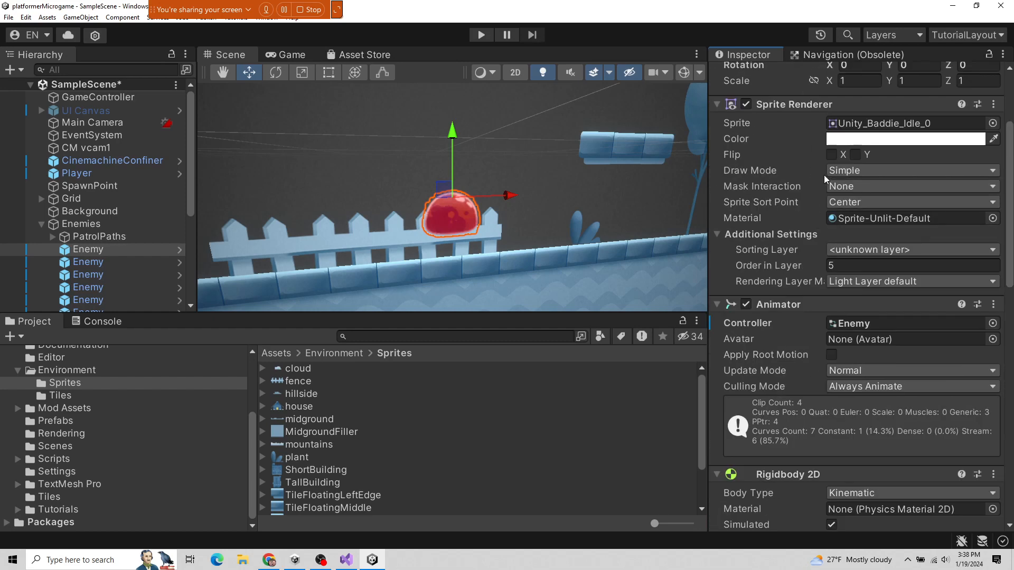
pyautogui.scroll(-10, 835, 164)
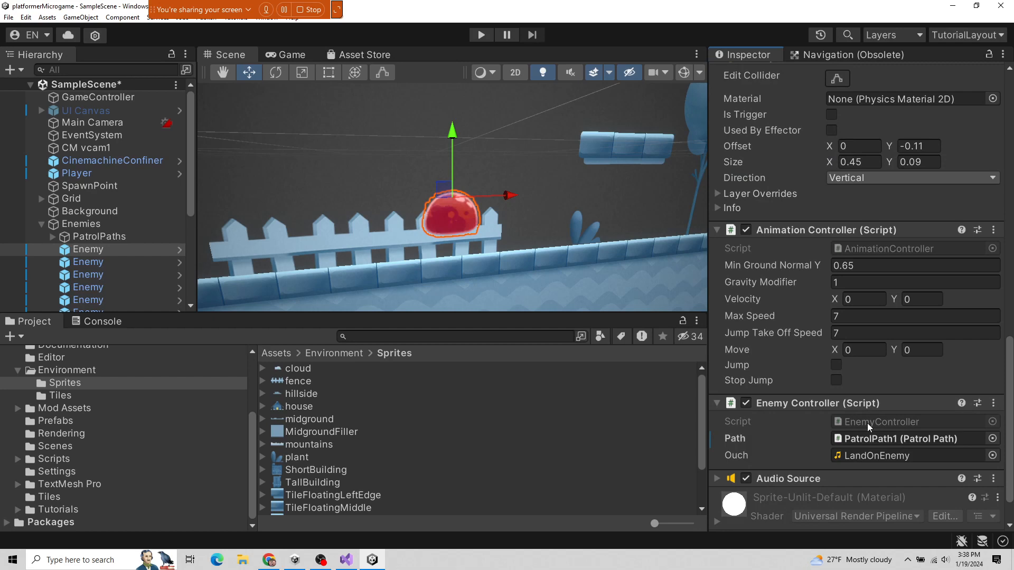
pyautogui.scroll(5, 877, 401)
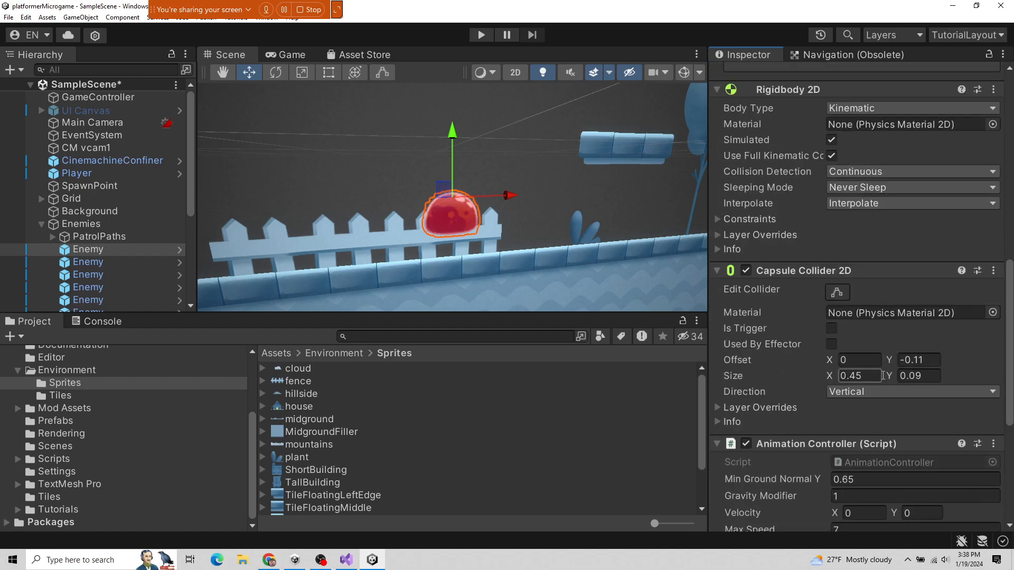
pyautogui.scroll(-5, 882, 376)
pyautogui.scroll(-5, 448, 197)
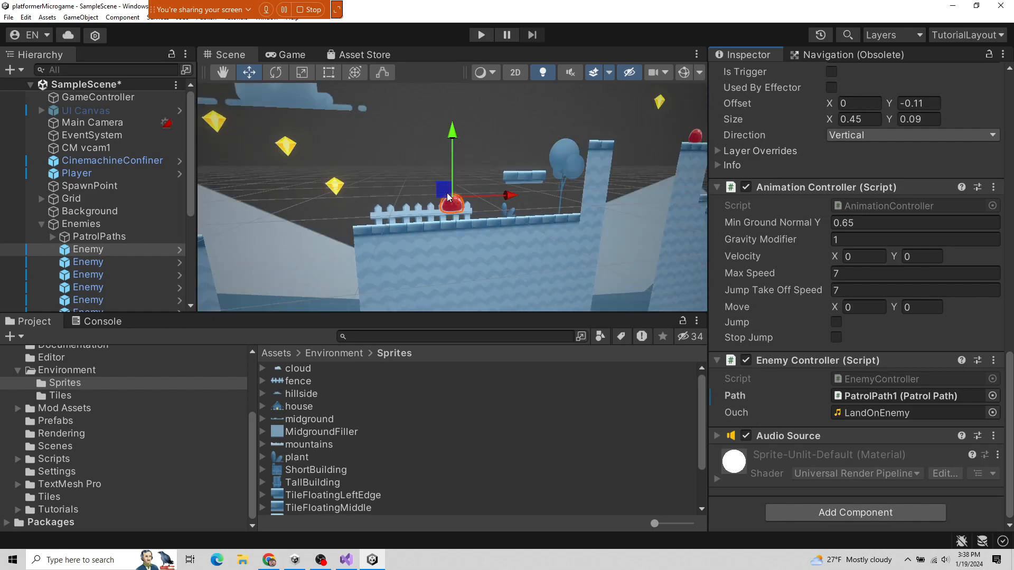
# - Expand the PatrolPaths group under Enemies, then select PatrolPath1 and frame it in the Scene view
pyautogui.scroll(-5, 448, 197)
pyautogui.moveTo(359, 187); pyautogui.dragTo(487, 196, button='middle')
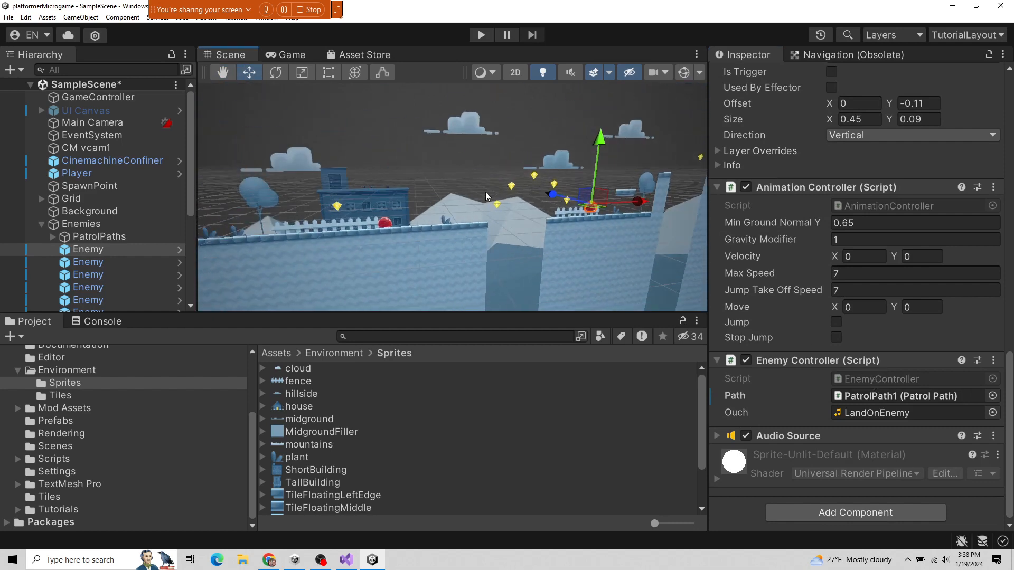
pyautogui.click(95, 236)
pyautogui.click(52, 236)
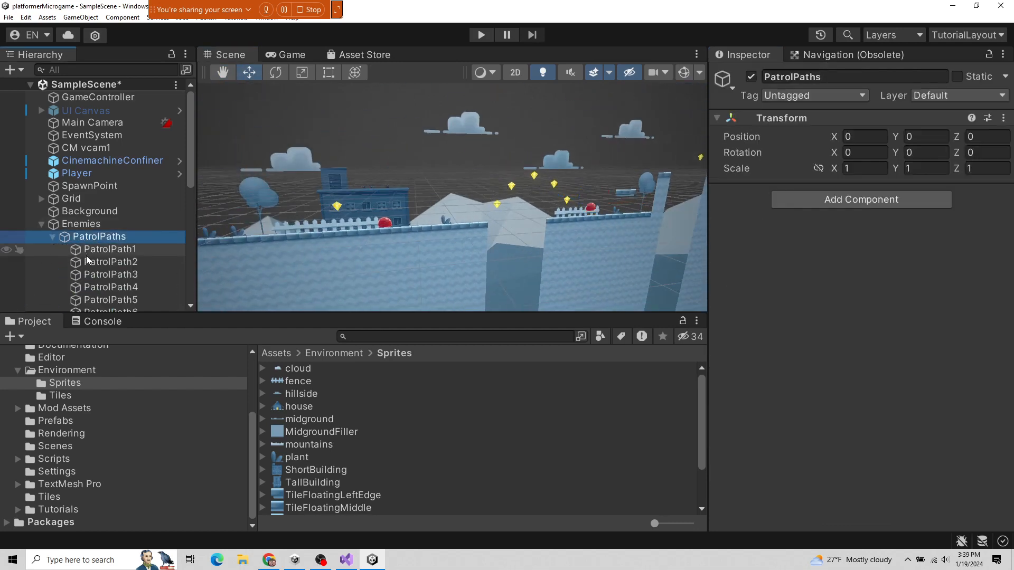
pyautogui.click(88, 255)
pyautogui.press('f')
pyautogui.scroll(4, 478, 216)
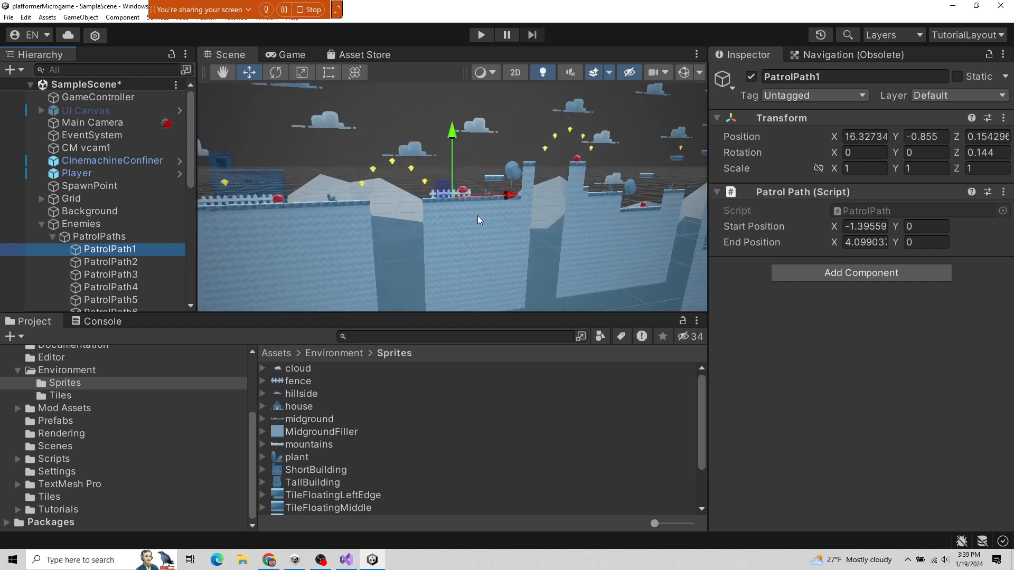
pyautogui.scroll(5, 484, 222)
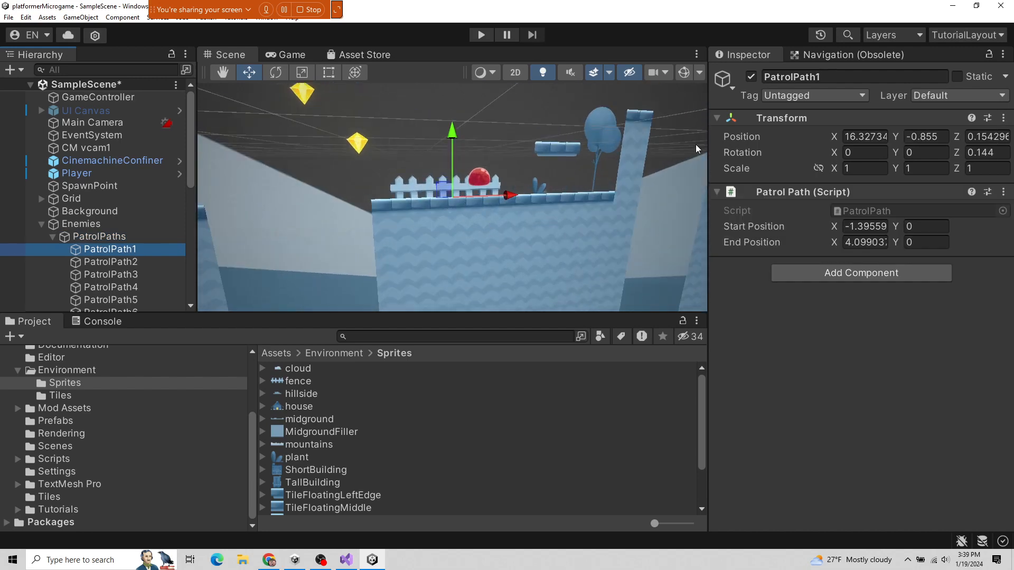
pyautogui.scroll(2, 696, 149)
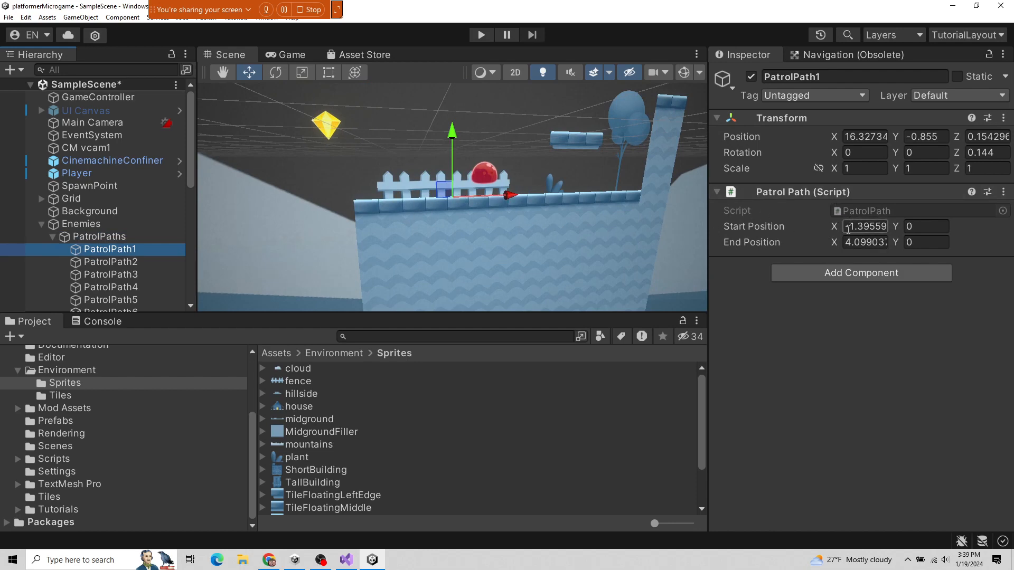
# - Shift PatrolPath1 along the X axis to about 16.52 and undo the move
pyautogui.scroll(-10, 538, 210)
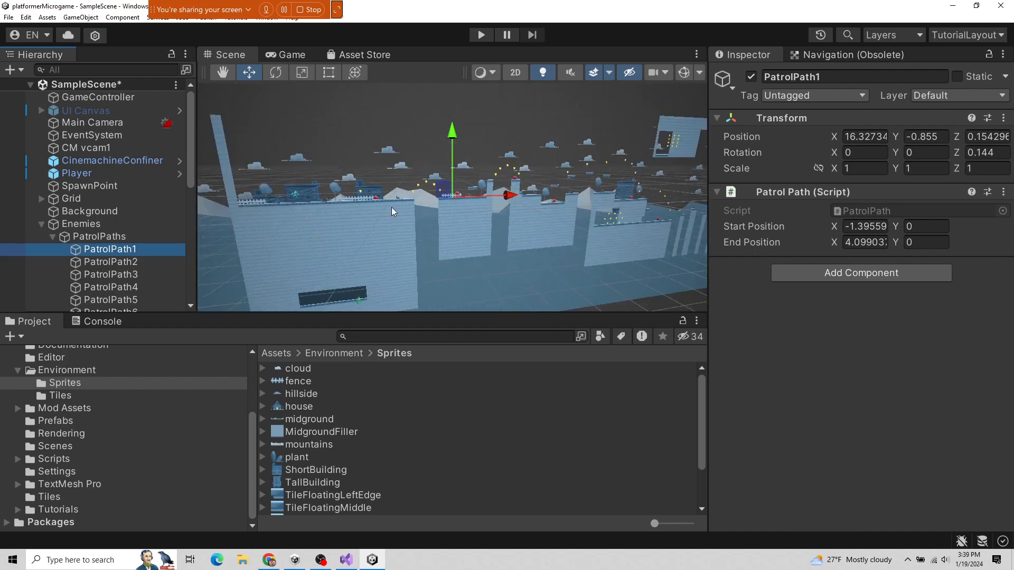
pyautogui.moveTo(391, 207)
pyautogui.keyDown('alt'); pyautogui.mouseDown()
pyautogui.moveTo(431, 232)
pyautogui.moveTo(407, 207)
pyautogui.mouseUp(); pyautogui.keyUp('alt')
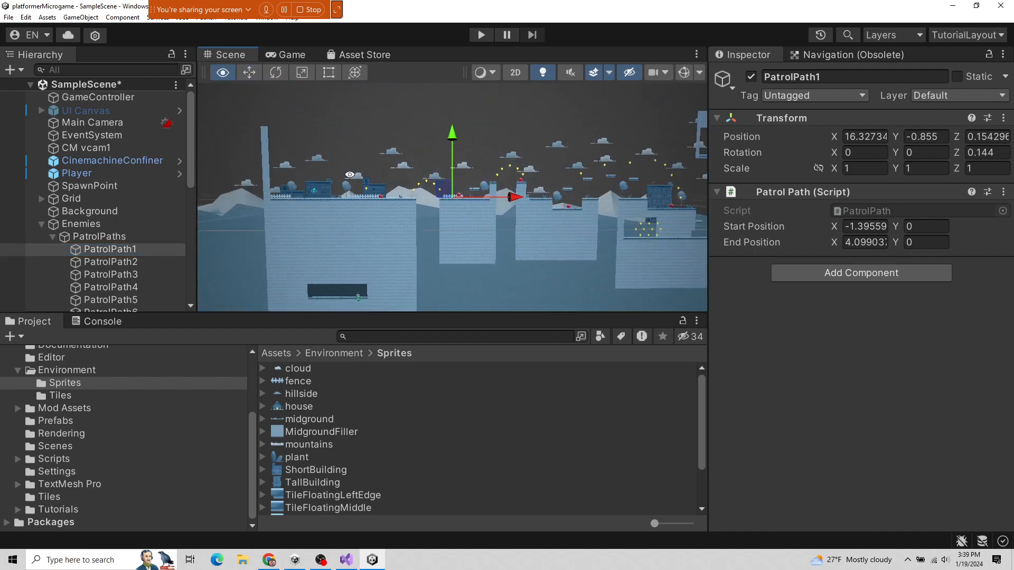
pyautogui.scroll(12, 437, 206)
pyautogui.scroll(2, 446, 221)
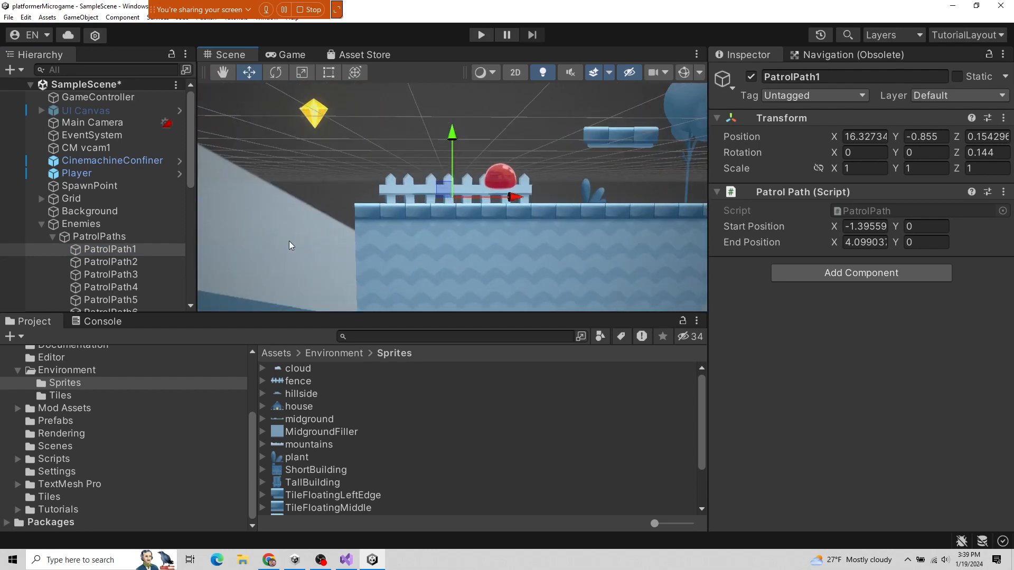
pyautogui.scroll(3, 476, 185)
pyautogui.scroll(-2, 473, 181)
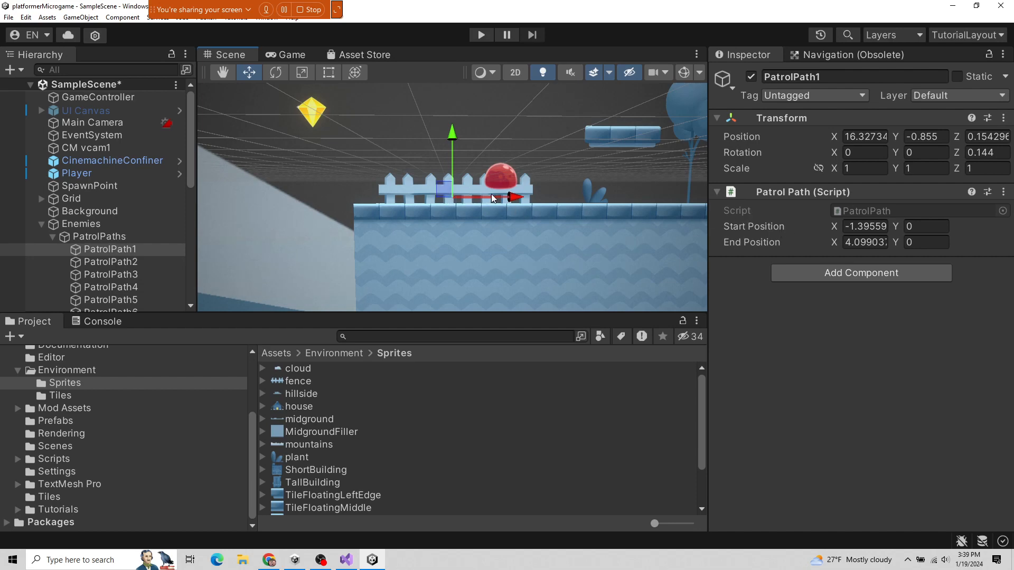
pyautogui.moveTo(508, 197); pyautogui.dragTo(524, 197)
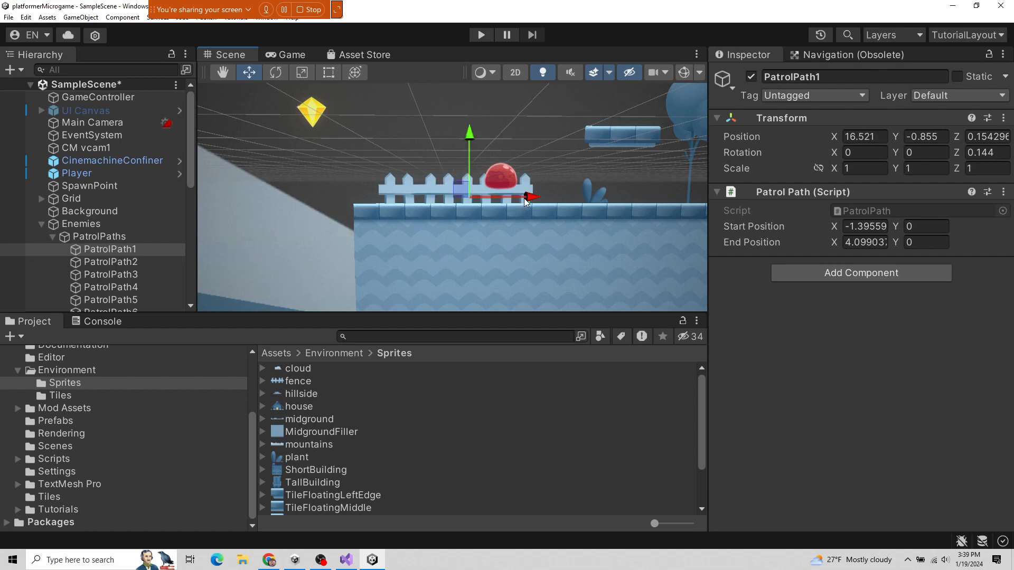
pyautogui.hotkey('ctrl', 'z')
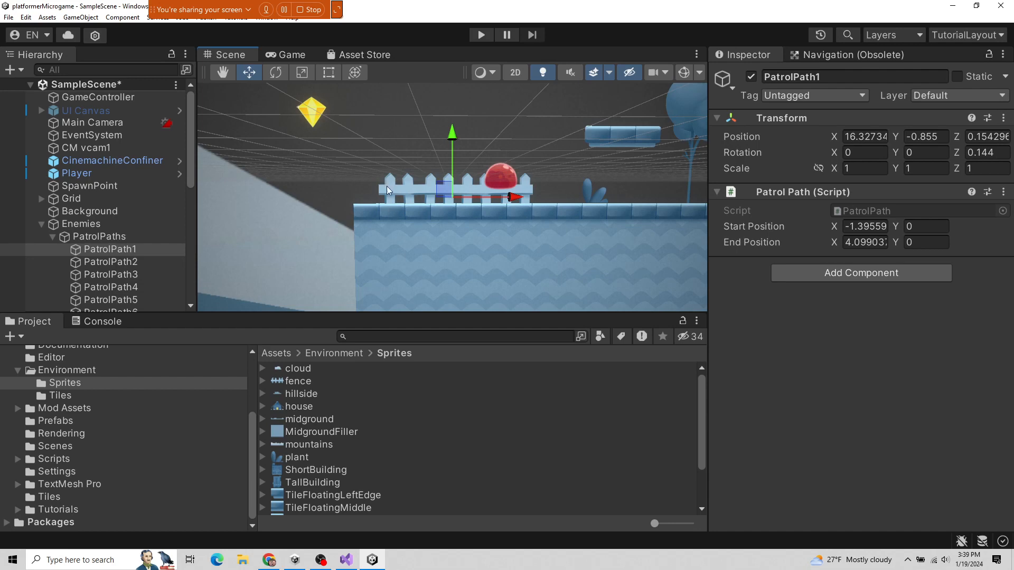
pyautogui.scroll(-5, 388, 192)
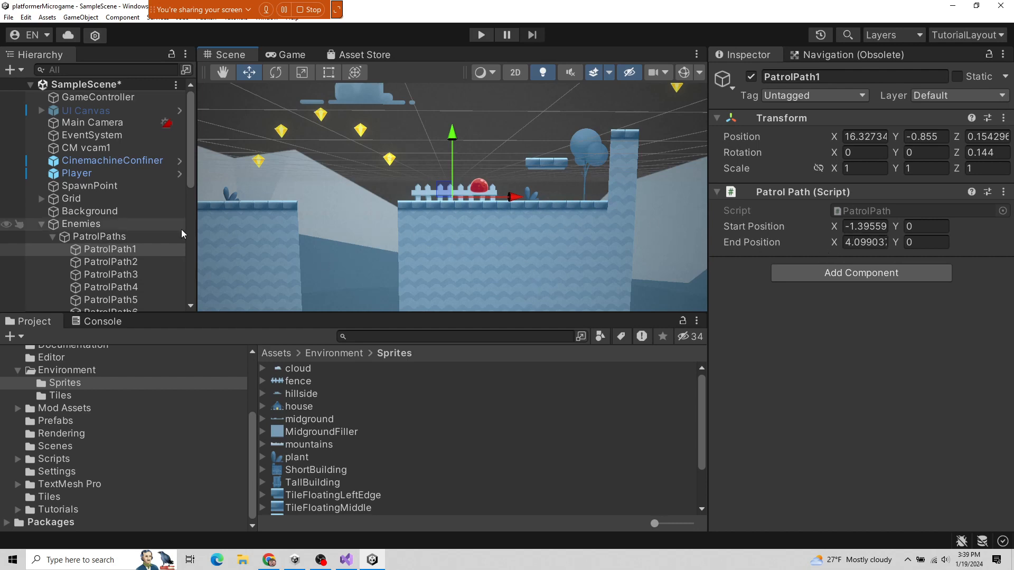
# - Duplicate PatrolPath1 inside the PatrolPaths group
pyautogui.click(140, 249)
pyautogui.scroll(-3, 140, 231)
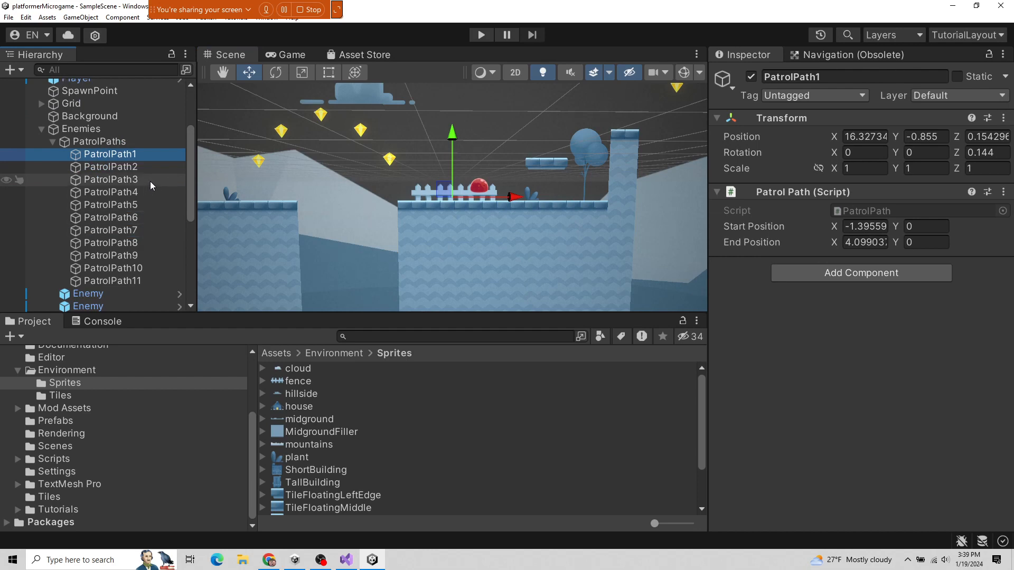
pyautogui.click(123, 145)
pyautogui.click(125, 156)
pyautogui.rightClick(127, 157)
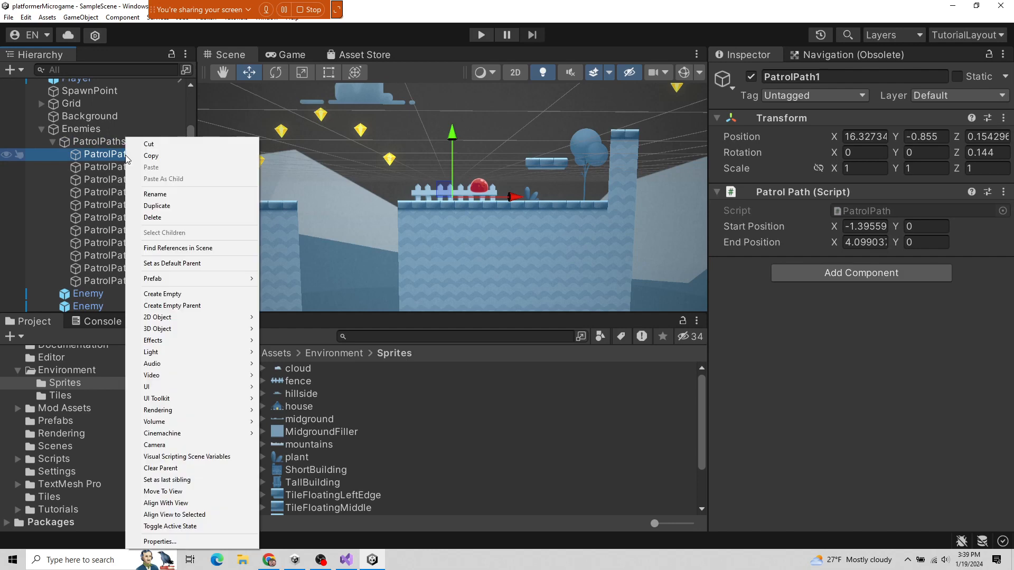
pyautogui.click(160, 210)
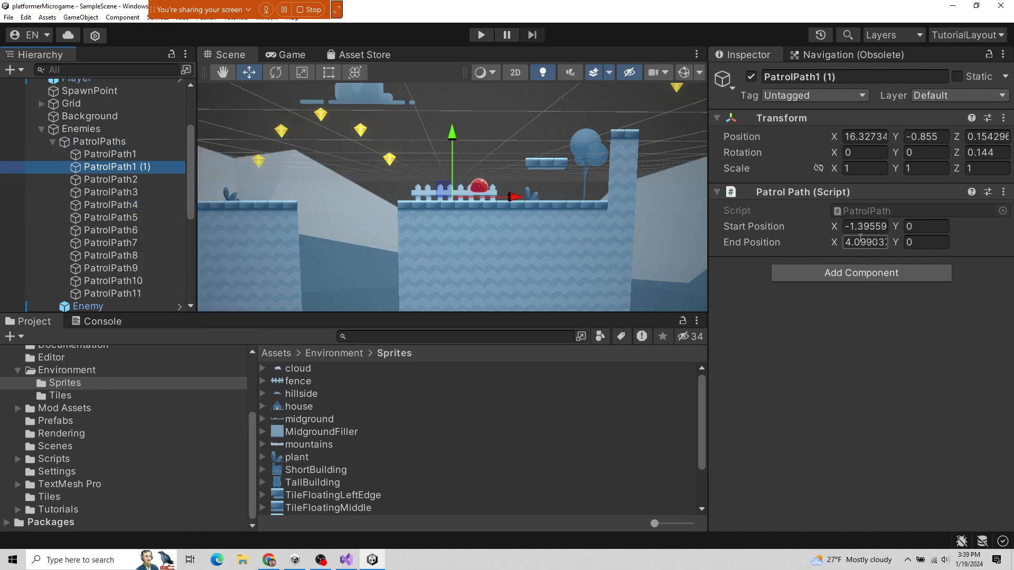
# - Set the X position of the duplicated patrol path to 15 and check its placement beside the fence
pyautogui.click(861, 136)
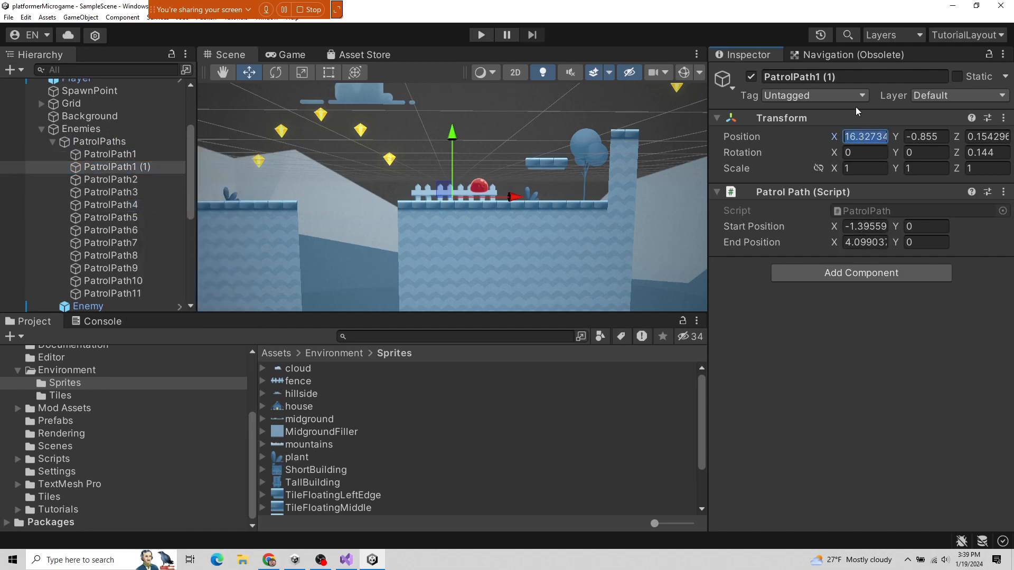
pyautogui.write('15')
pyautogui.scroll(5, 401, 191)
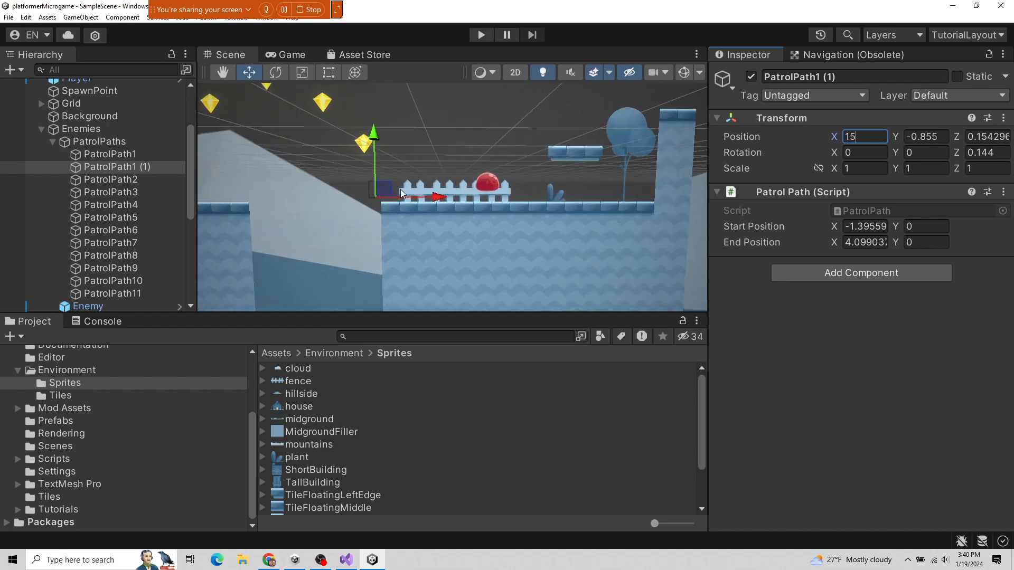
pyautogui.scroll(-2, 371, 213)
pyautogui.scroll(-4, 473, 150)
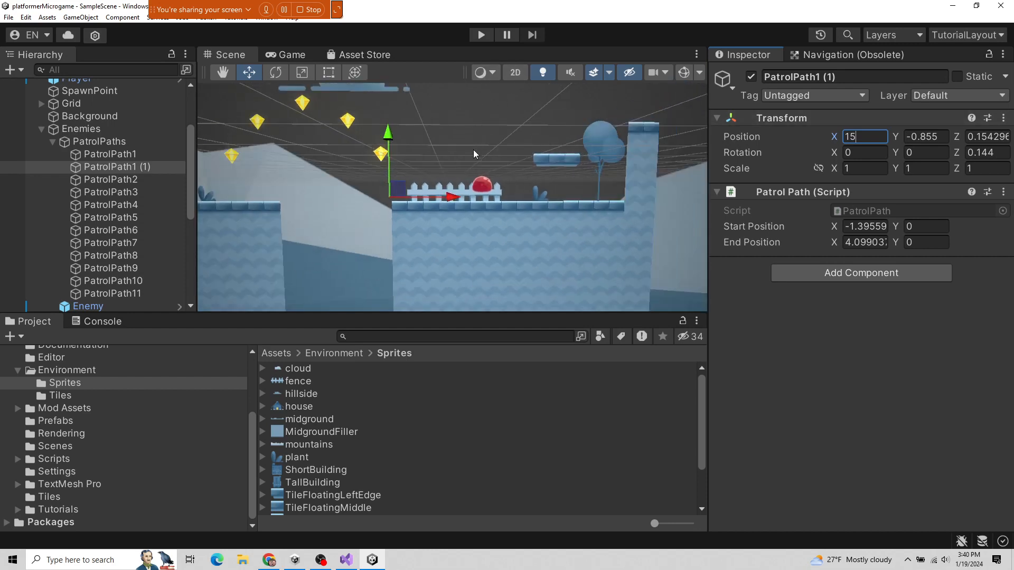
# - Switch the Scene view to 2D and compare PatrolPath1 with its duplicate
pyautogui.click(516, 72)
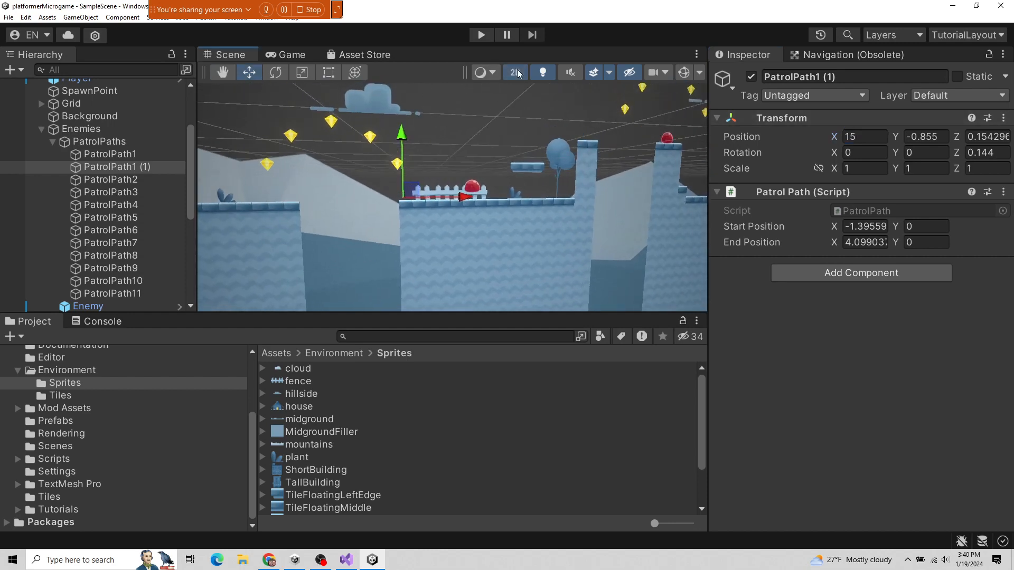
pyautogui.scroll(2, 441, 214)
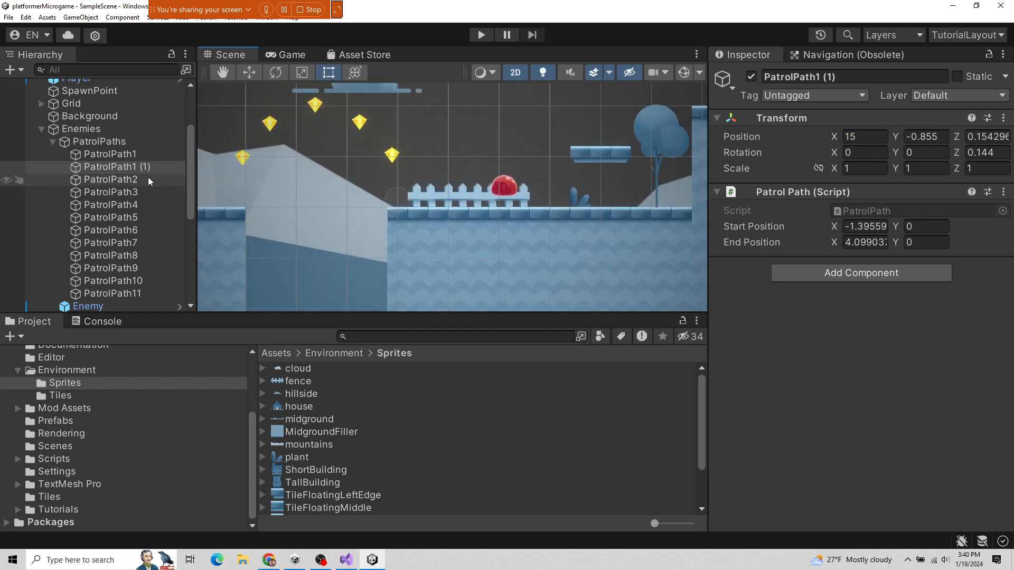
pyautogui.click(120, 152)
pyautogui.click(121, 168)
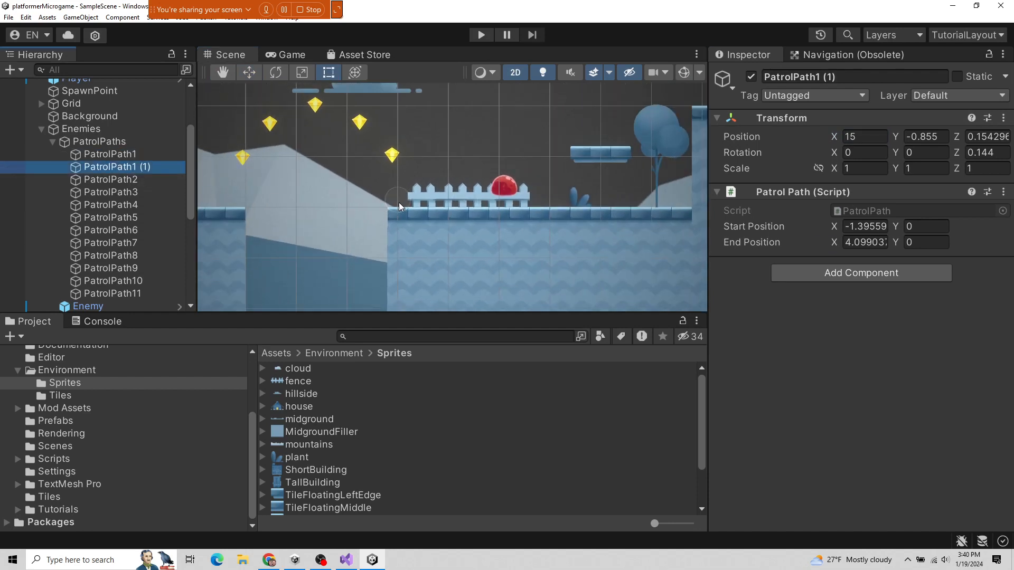
pyautogui.click(135, 154)
pyautogui.click(138, 167)
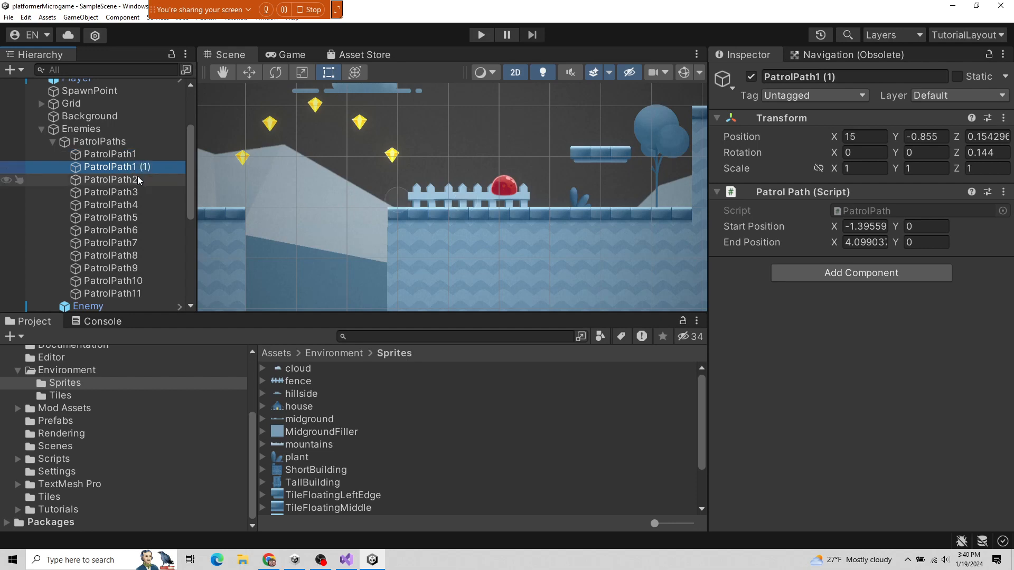
# - Set the X position of the duplicated patrol path to 20.3 and compare its placement with PatrolPath1
pyautogui.click(868, 136)
pyautogui.write('15')
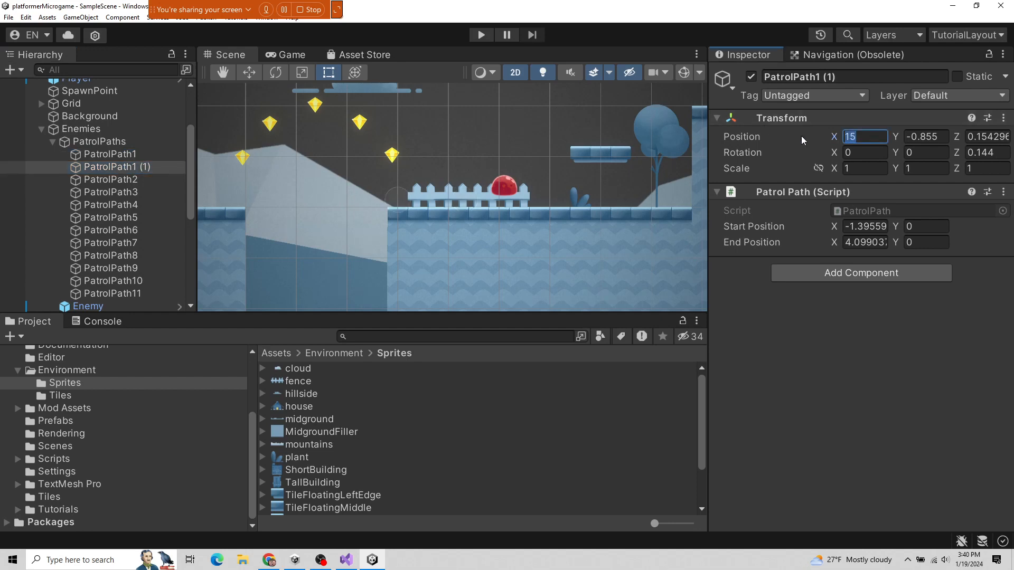
pyautogui.write('16.3')
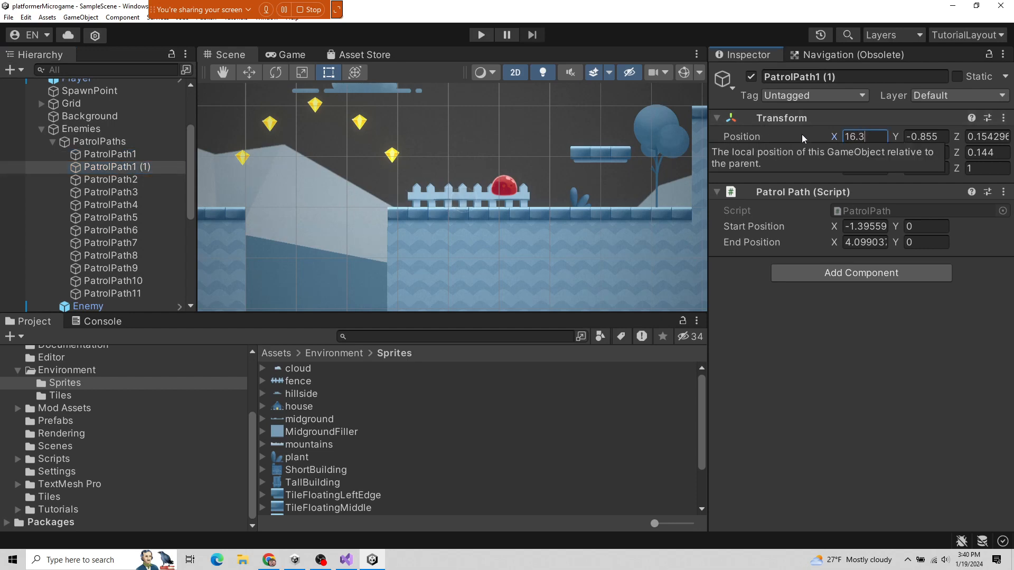
pyautogui.press('BackSpace')
pyautogui.press('BackSpace')
pyautogui.press('BackSpace')
pyautogui.press('BackSpace')
pyautogui.write('20.3')
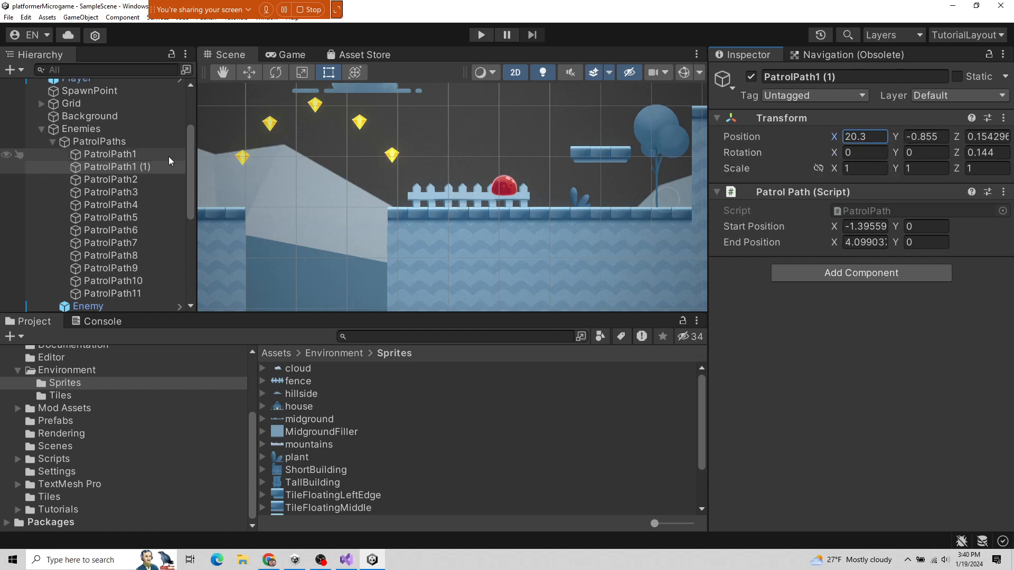
pyautogui.click(122, 157)
pyautogui.click(156, 168)
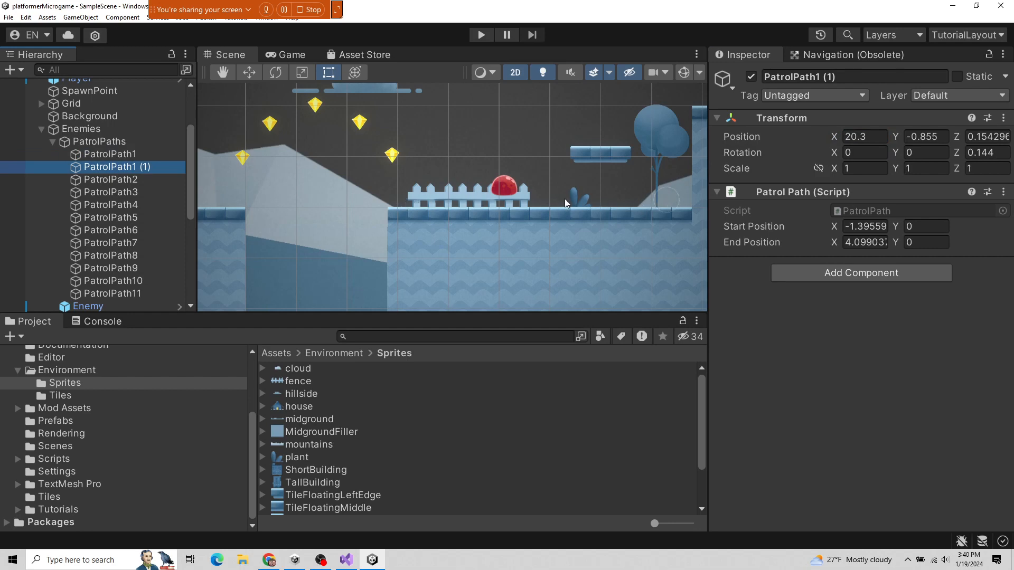
# - Delete the duplicated patrol path PatrolPath1 (1) and collapse the PatrolPaths and Enemies groups
pyautogui.rightClick(127, 171)
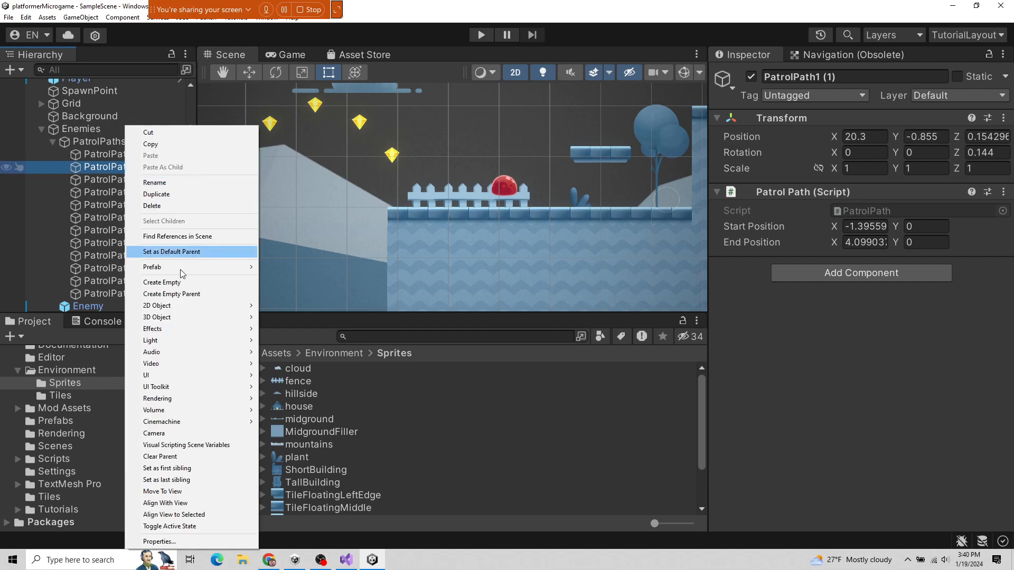
pyautogui.click(172, 208)
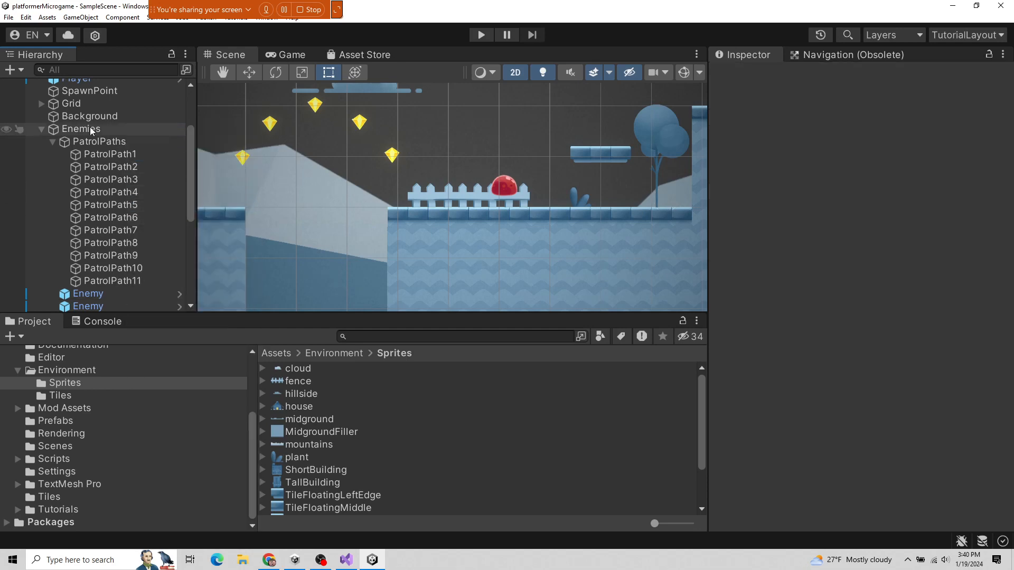
pyautogui.click(52, 141)
pyautogui.click(41, 129)
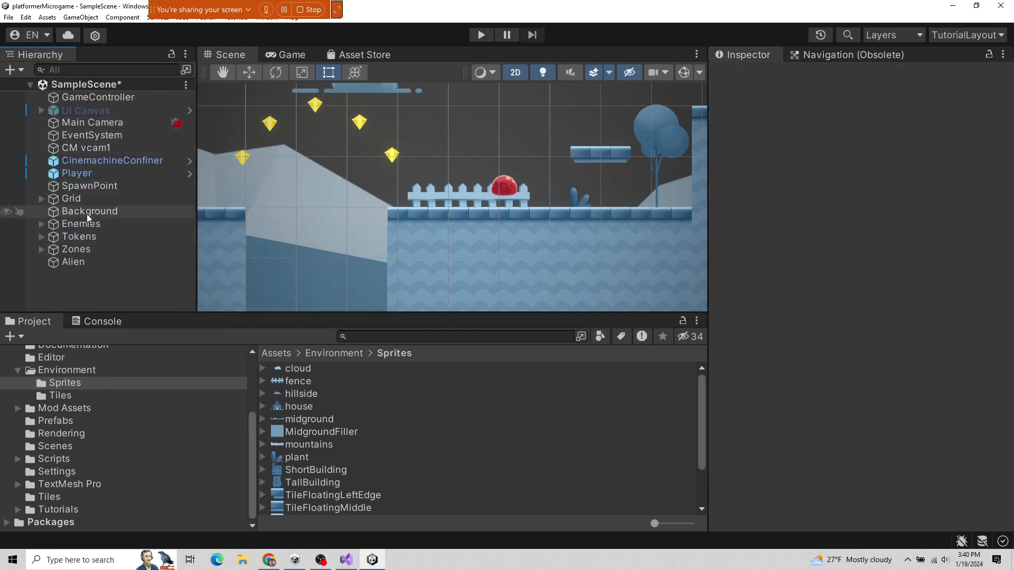
# - Inspect the Tokens object's Sorting Group settings and view the collectible gems across the start of the level
pyautogui.click(77, 236)
pyautogui.scroll(-14, 397, 199)
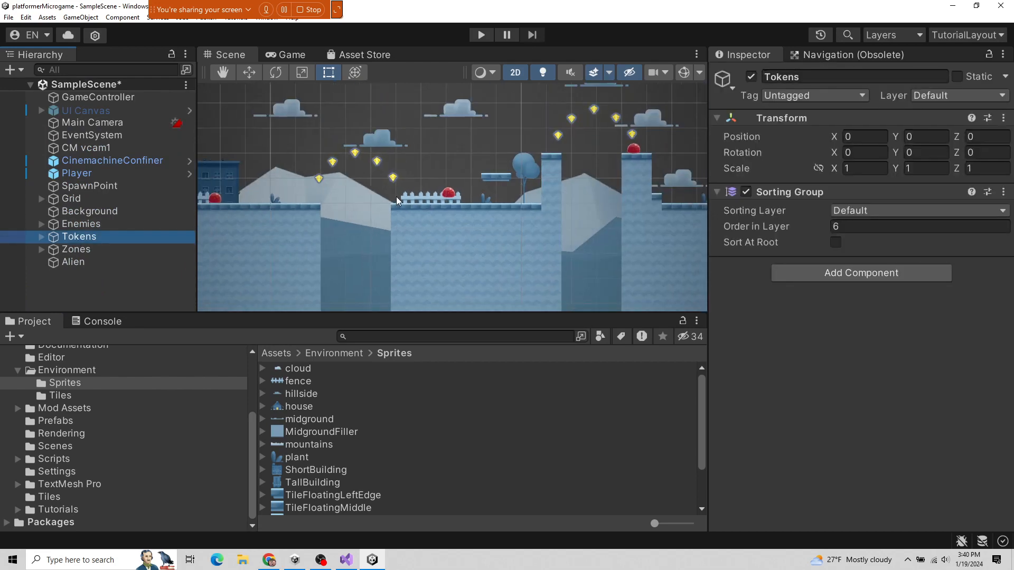
pyautogui.moveTo(318, 208); pyautogui.dragTo(516, 234, button='middle')
pyautogui.scroll(3, 518, 232)
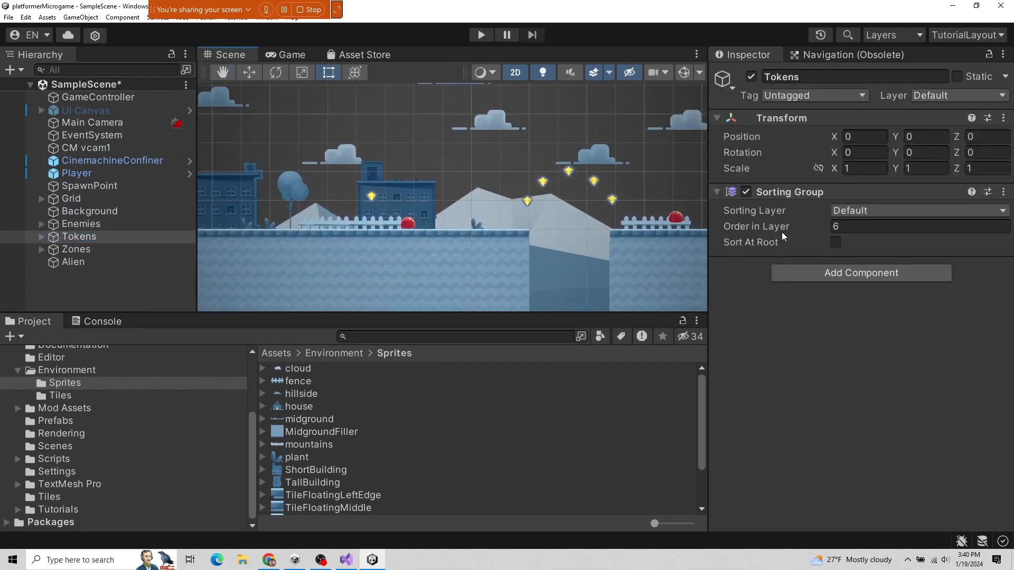
# - Frame the first Token in the scene and examine its Circle Collider 2D outline, Sprite Renderer and Token Instance settings
pyautogui.click(40, 236)
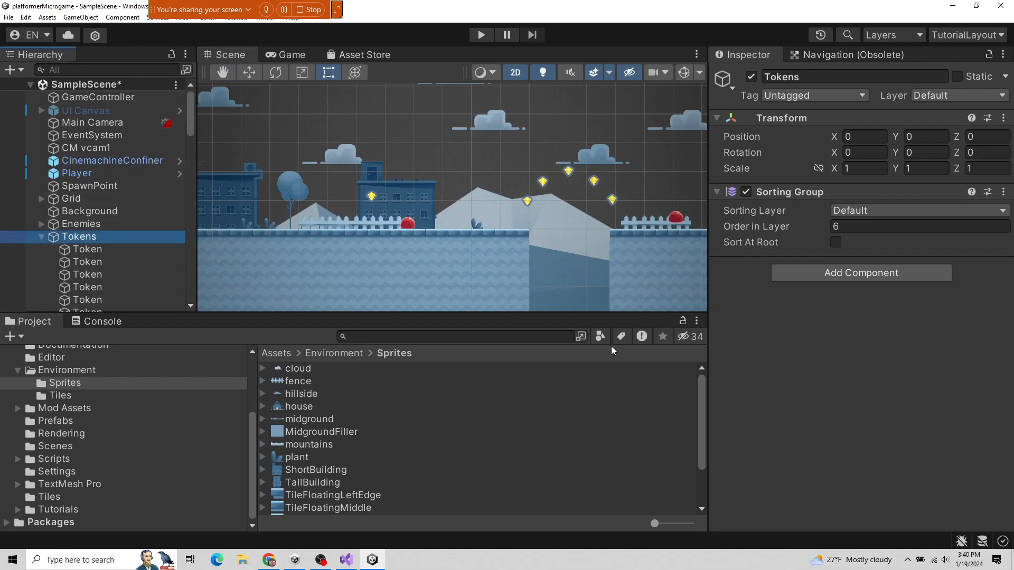
pyautogui.click(80, 249)
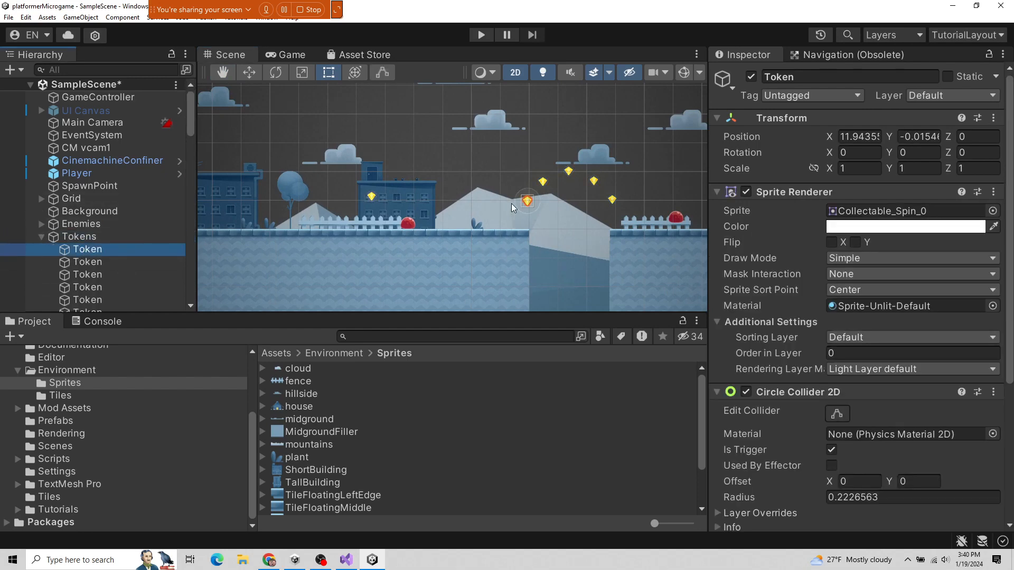
pyautogui.press('f')
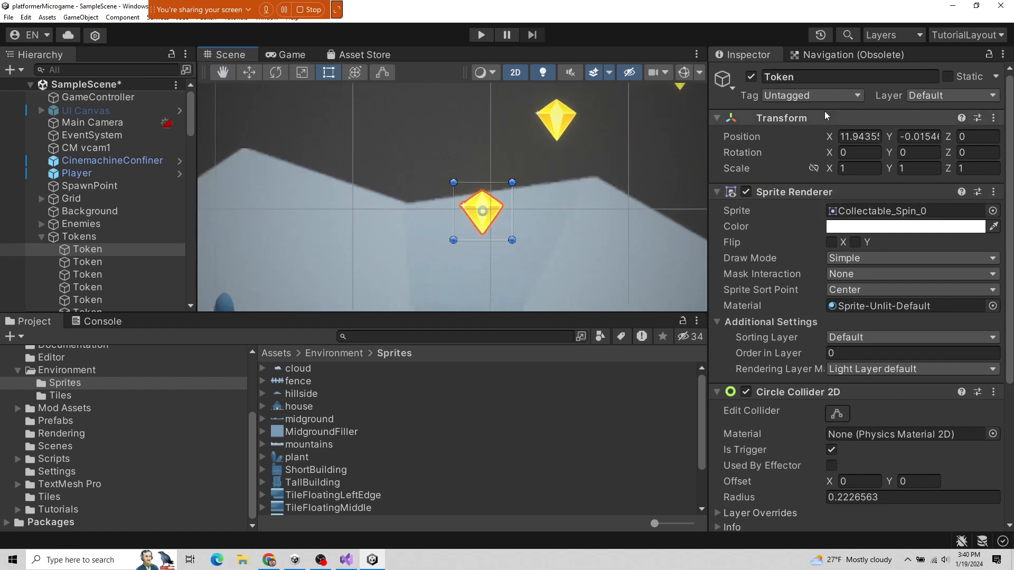
pyautogui.scroll(-5, 892, 306)
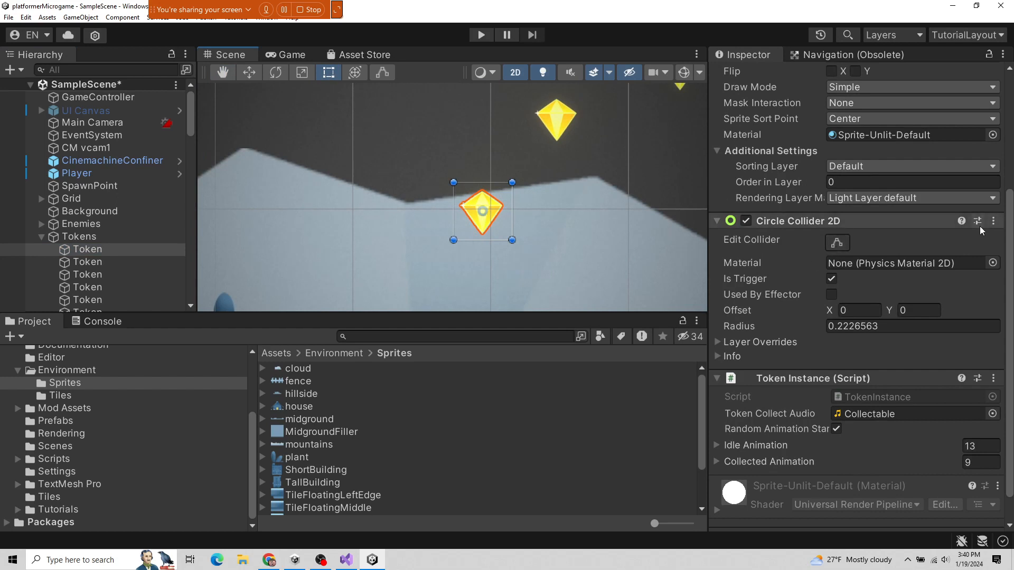
pyautogui.click(837, 242)
pyautogui.scroll(3, 497, 222)
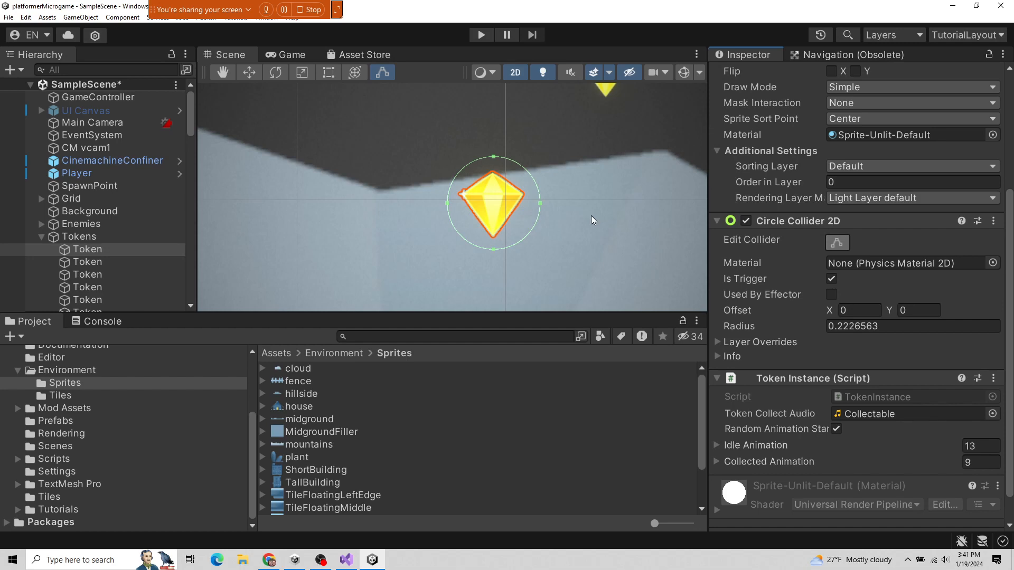
pyautogui.scroll(3, 915, 279)
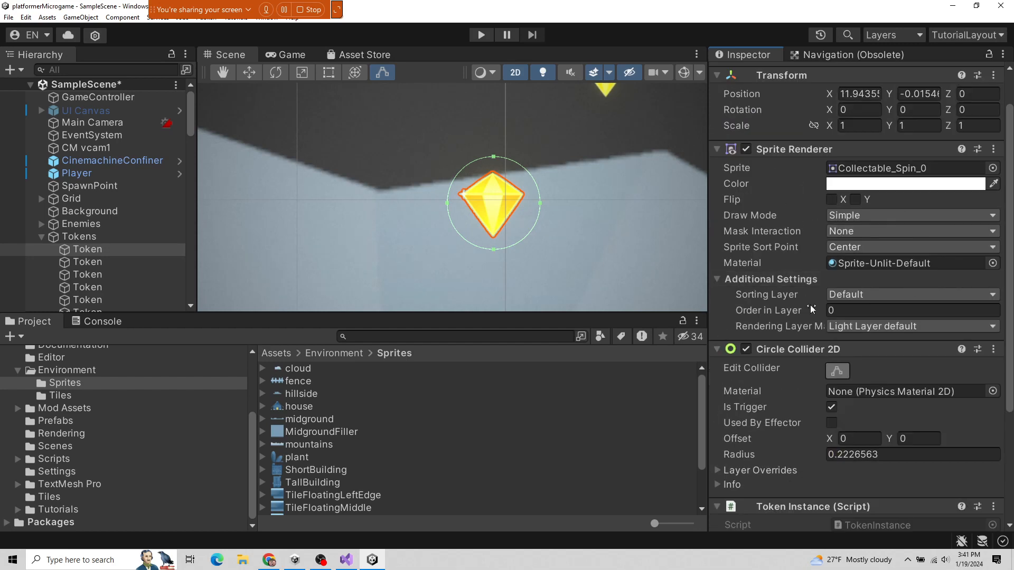
pyautogui.scroll(-5, 828, 280)
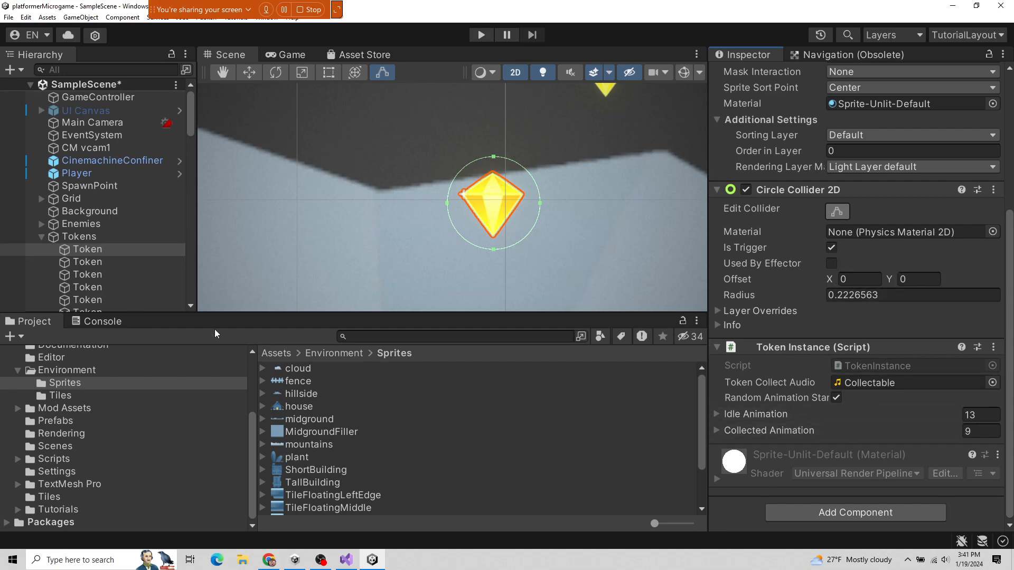
# - Collapse the Tokens group, expand Zones and inspect the first DeathZone and the area beneath the level
pyautogui.click(41, 236)
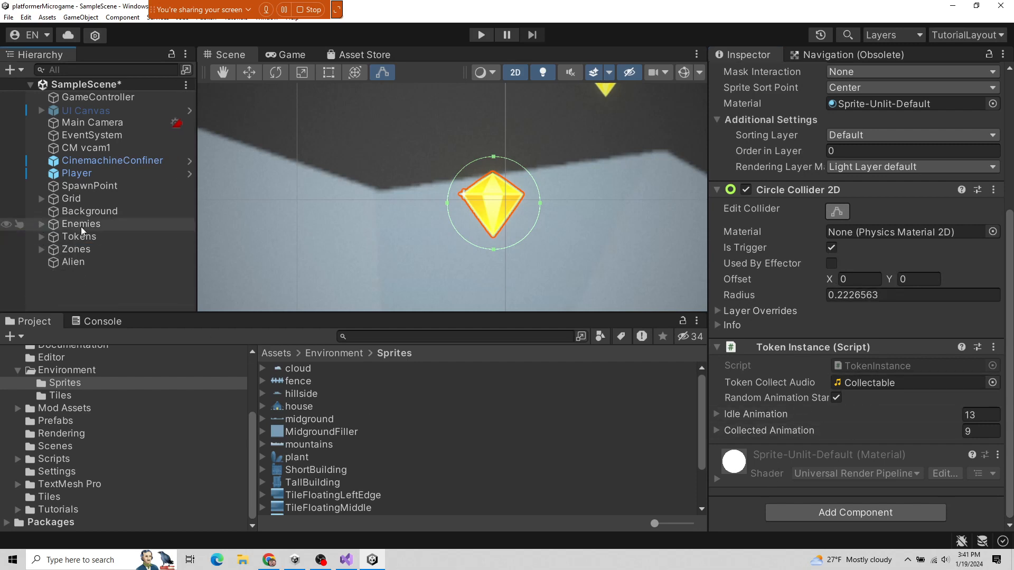
pyautogui.click(46, 250)
pyautogui.scroll(-10, 304, 210)
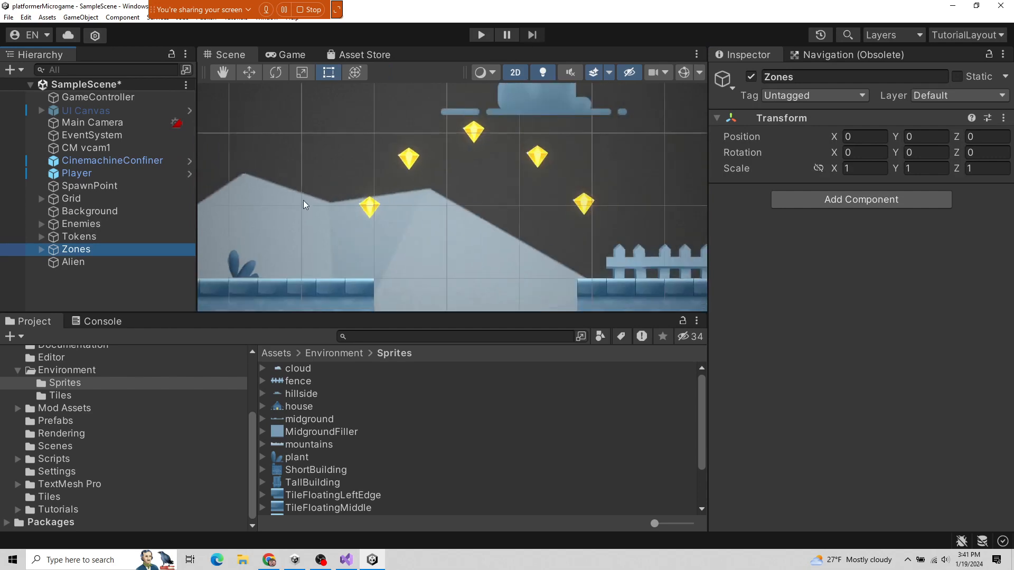
pyautogui.click(41, 250)
pyautogui.click(95, 263)
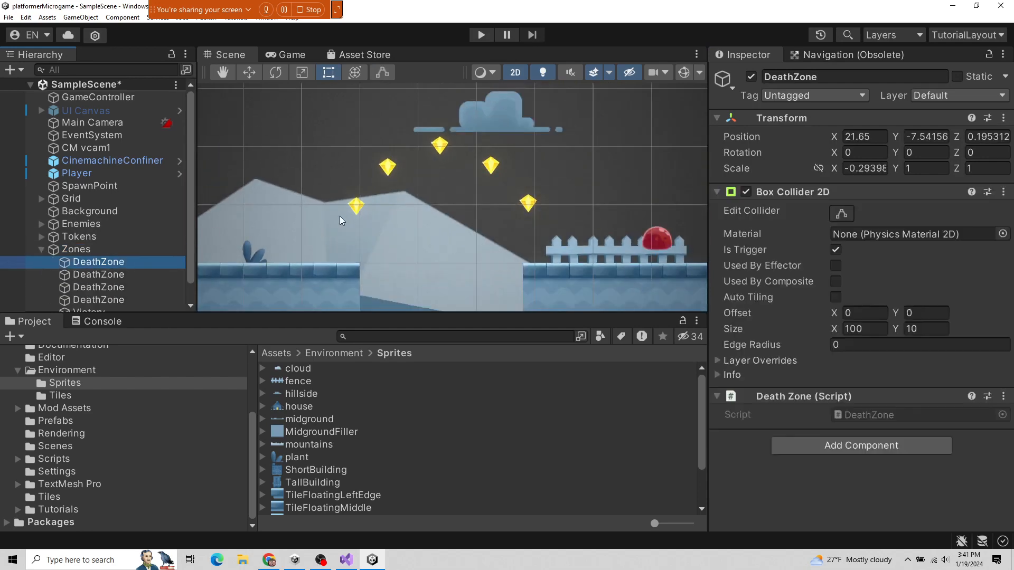
pyautogui.scroll(-3, 349, 219)
pyautogui.scroll(5, 429, 249)
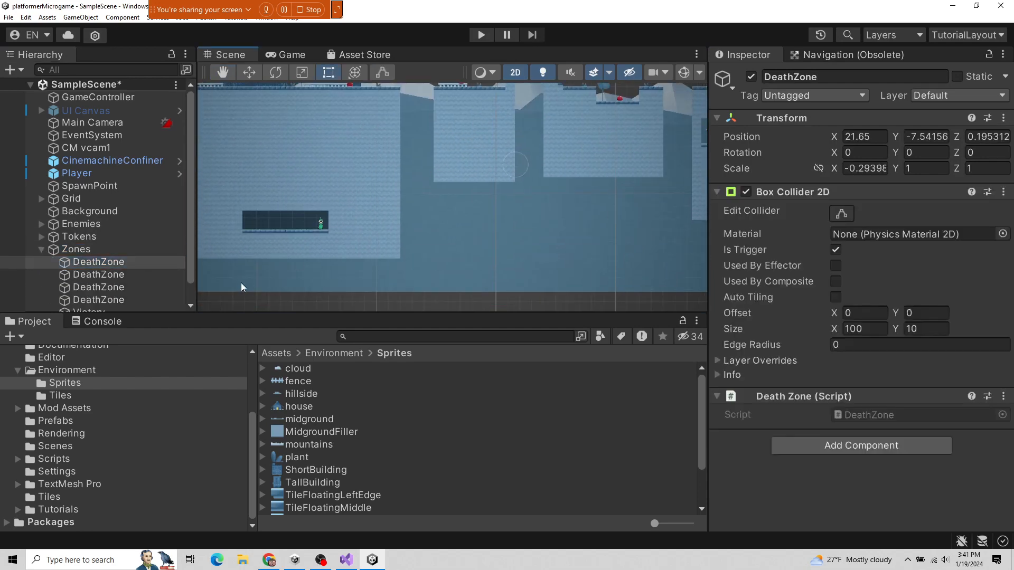
# - Inspect the second DeathZone under Zones and locate it within the full level layout
pyautogui.scroll(-1, 146, 252)
pyautogui.click(108, 254)
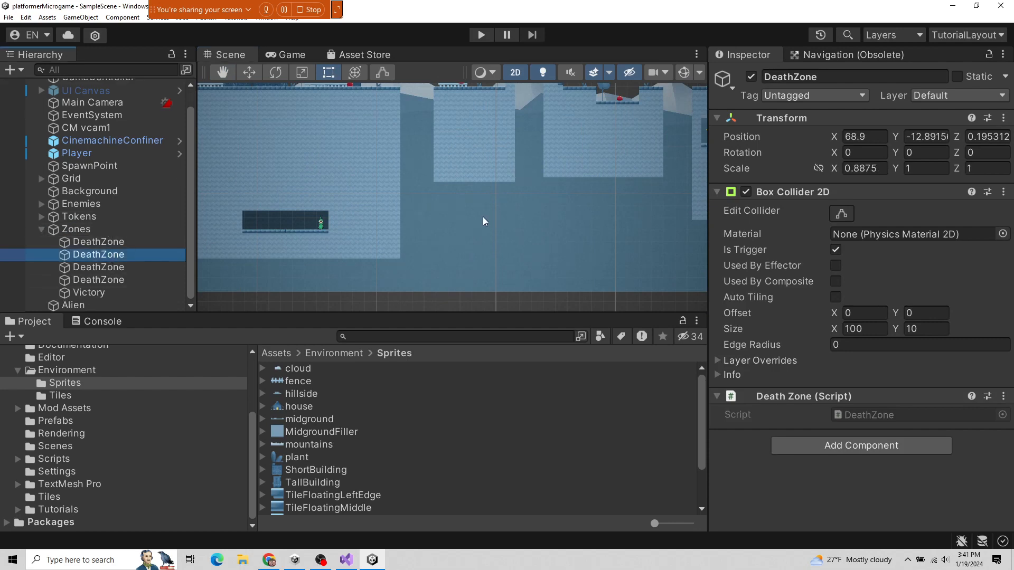
pyautogui.scroll(-3, 483, 217)
pyautogui.scroll(-6, 481, 214)
pyautogui.moveTo(542, 231); pyautogui.dragTo(367, 233, button='middle')
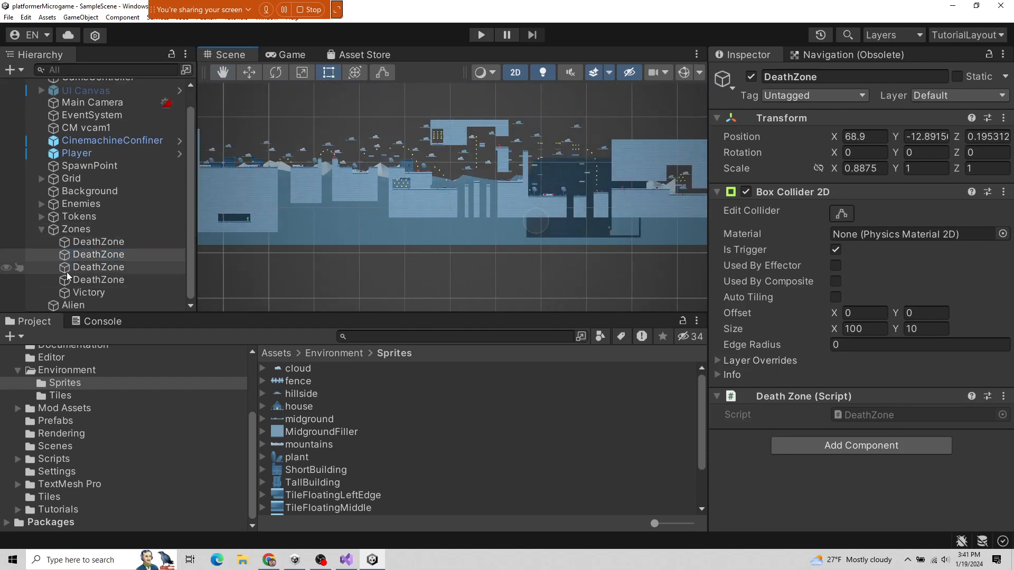
# - Display the first DeathZone's Box Collider 2D in edit mode and examine how it spans the pits between platforms
pyautogui.click(106, 246)
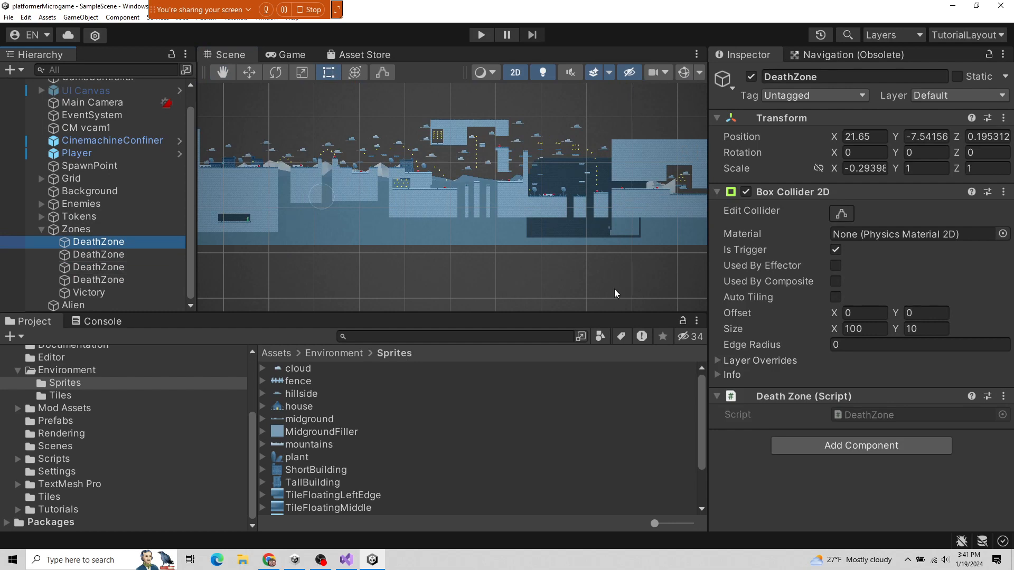
pyautogui.click(842, 214)
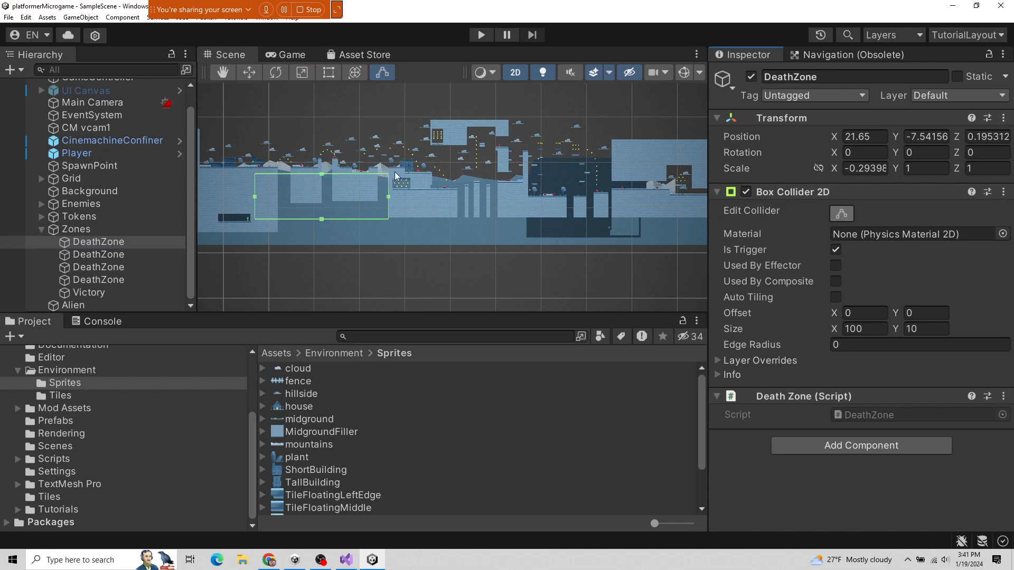
pyautogui.scroll(8, 333, 214)
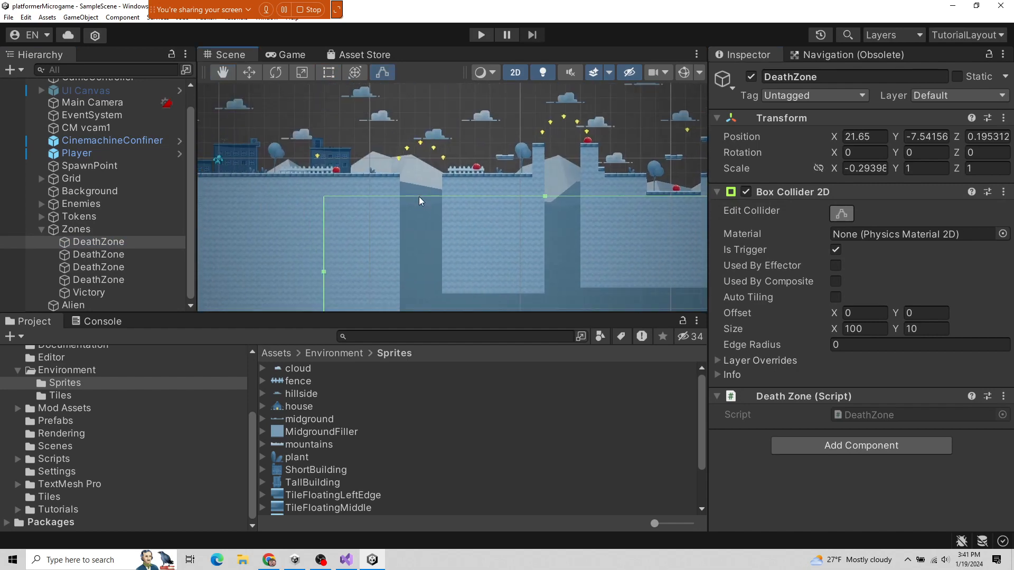
pyautogui.scroll(-3, 428, 216)
pyautogui.scroll(5, 426, 213)
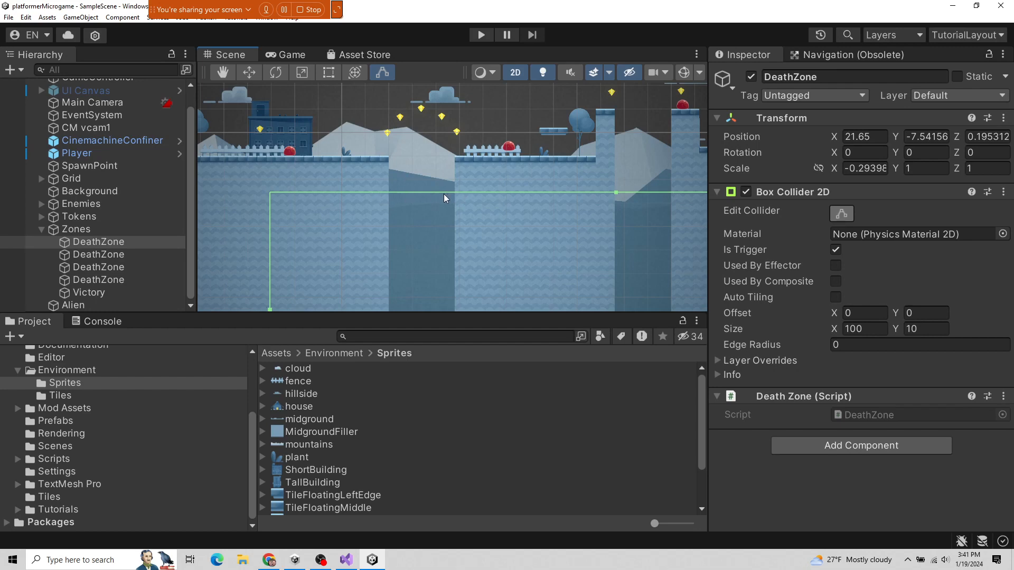
pyautogui.scroll(-6, 442, 194)
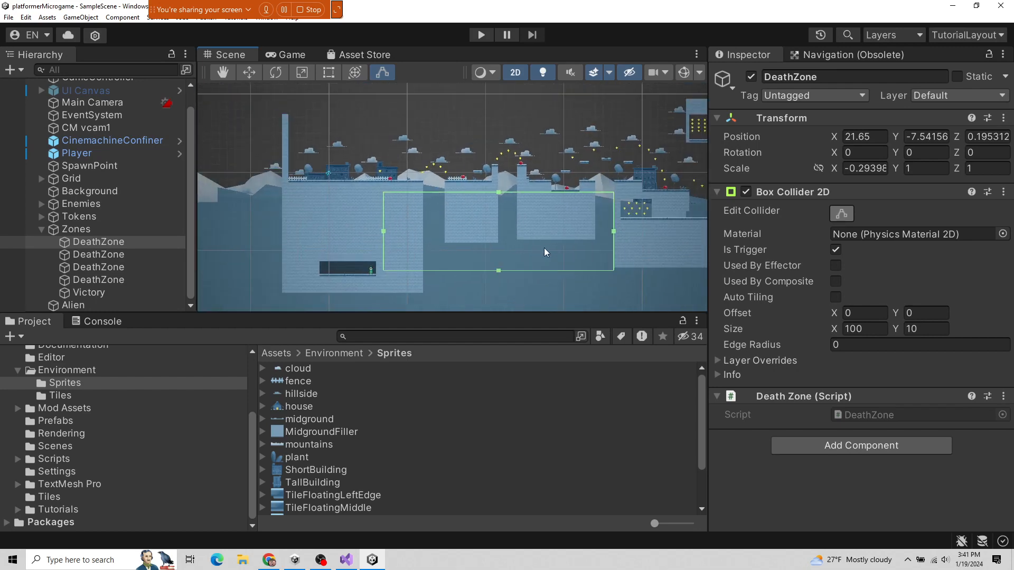
pyautogui.moveTo(549, 257)
pyautogui.mouseDown(button='middle')
pyautogui.moveTo(364, 260)
pyautogui.moveTo(509, 248)
pyautogui.mouseUp(button='middle')
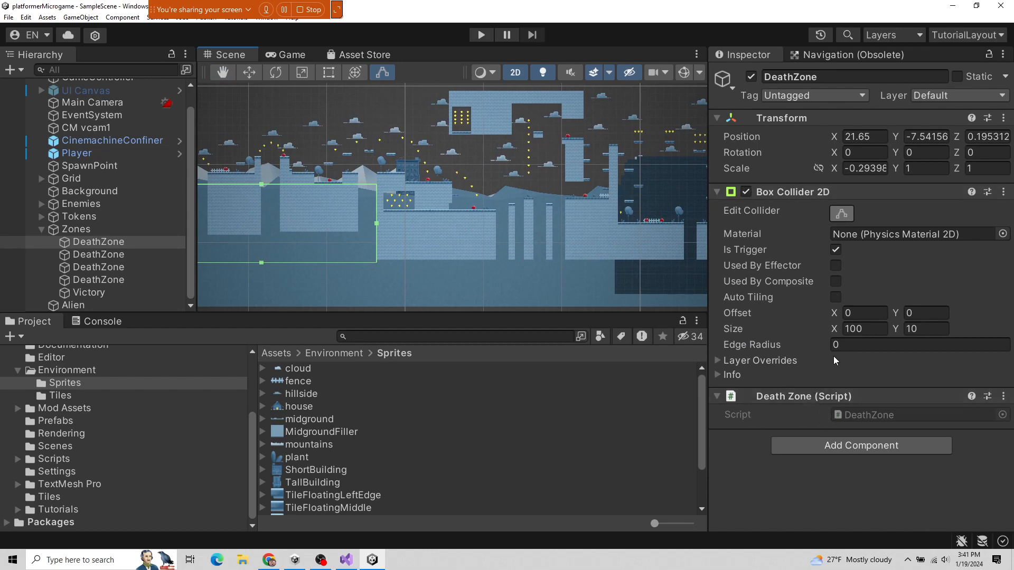
# - Examine the second DeathZone's collider outline along the level and where its upper edge meets the ground tiles
pyautogui.click(99, 254)
pyautogui.scroll(-3, 453, 259)
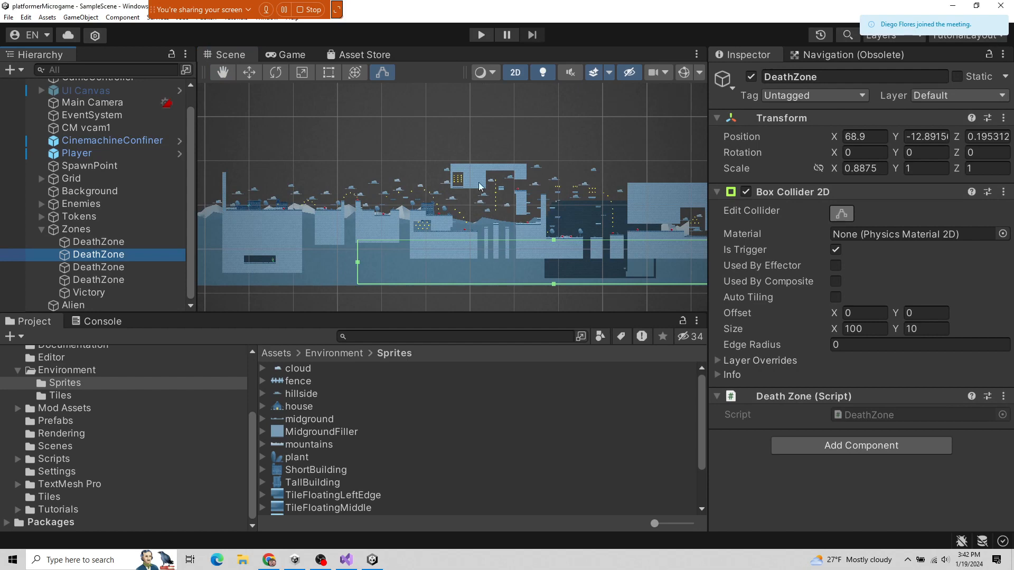
pyautogui.moveTo(446, 248); pyautogui.dragTo(437, 192, button='middle')
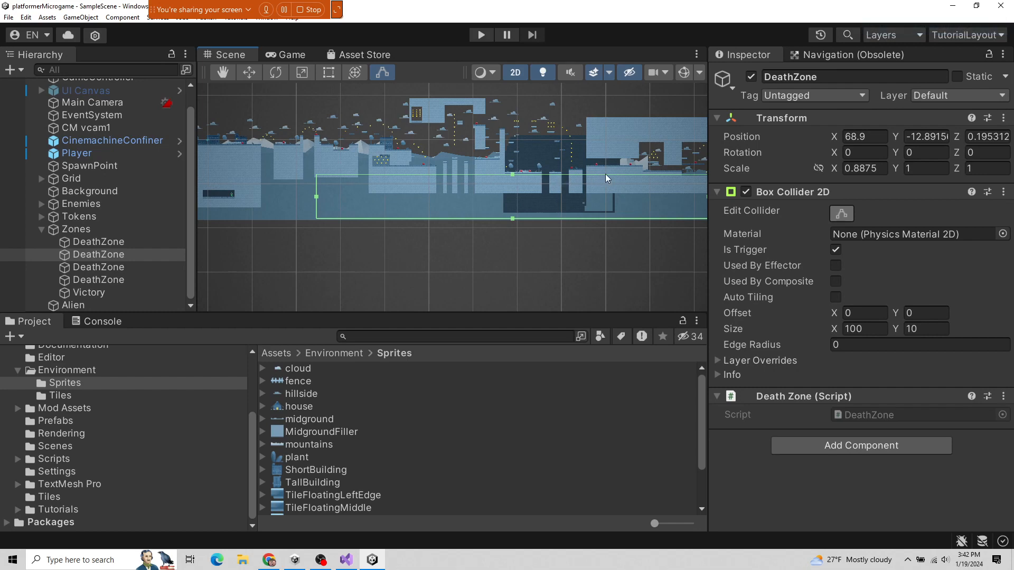
pyautogui.moveTo(595, 174); pyautogui.dragTo(373, 201, button='middle')
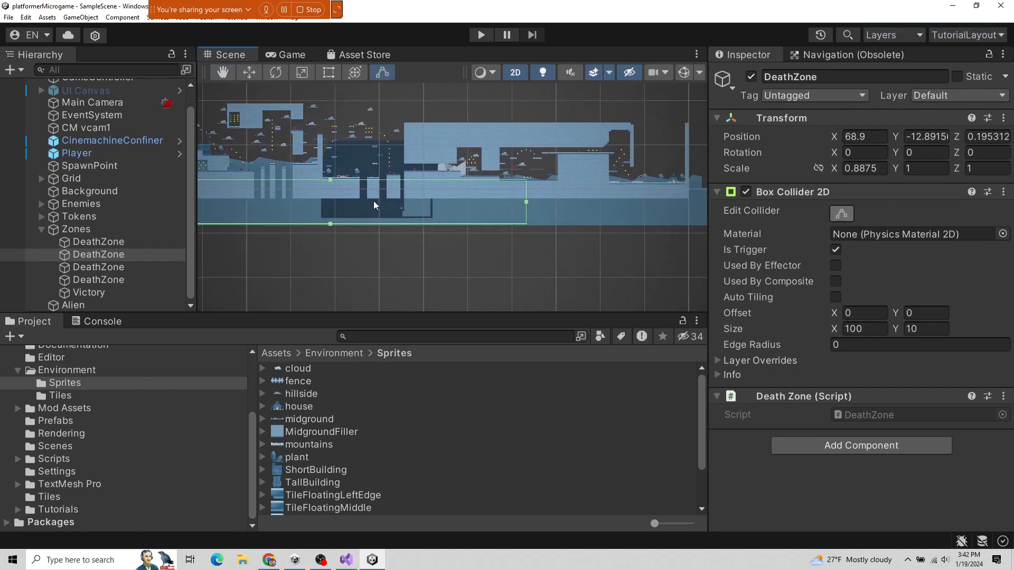
pyautogui.scroll(8, 372, 201)
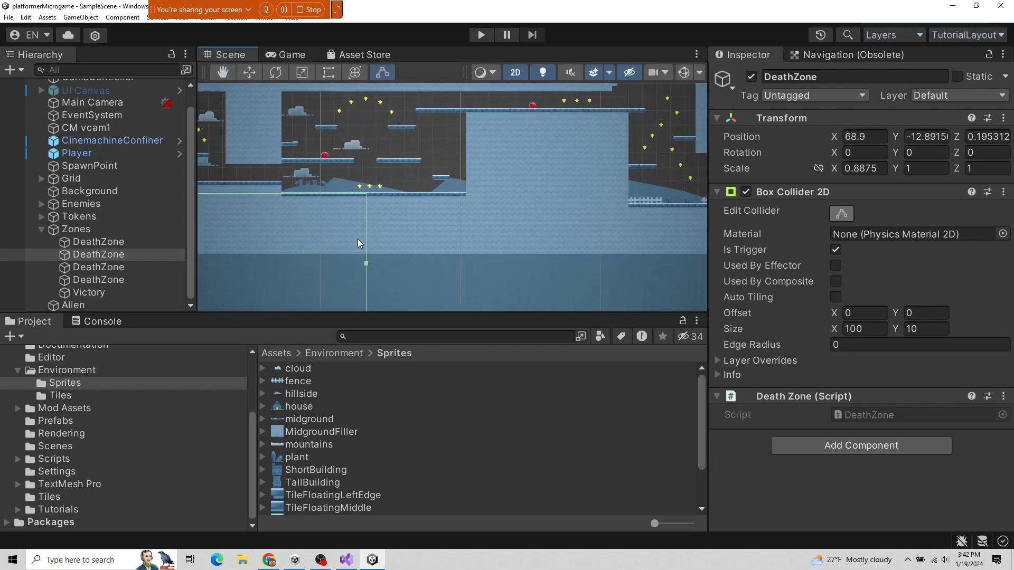
pyautogui.scroll(10, 442, 232)
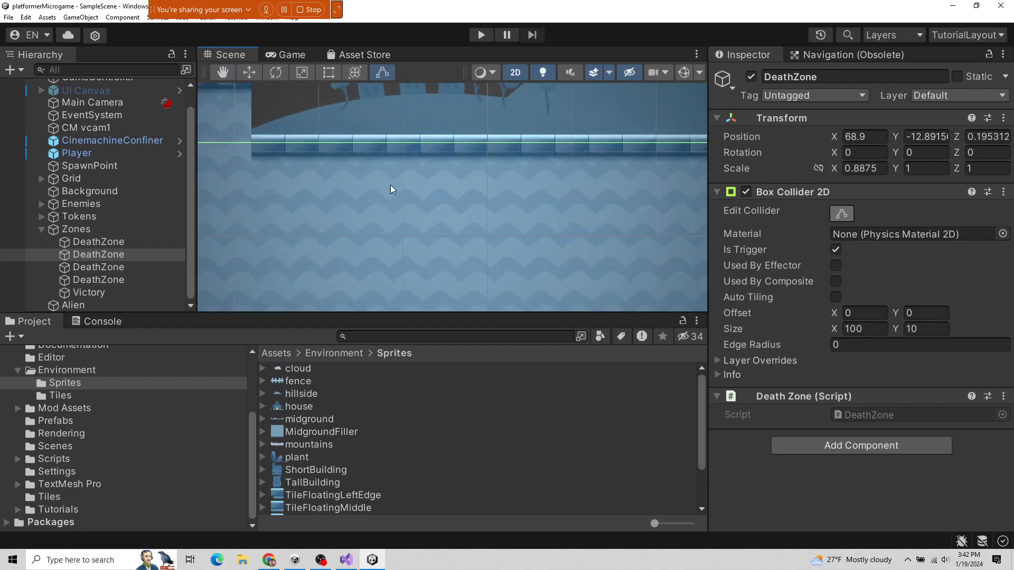
pyautogui.scroll(-10, 507, 152)
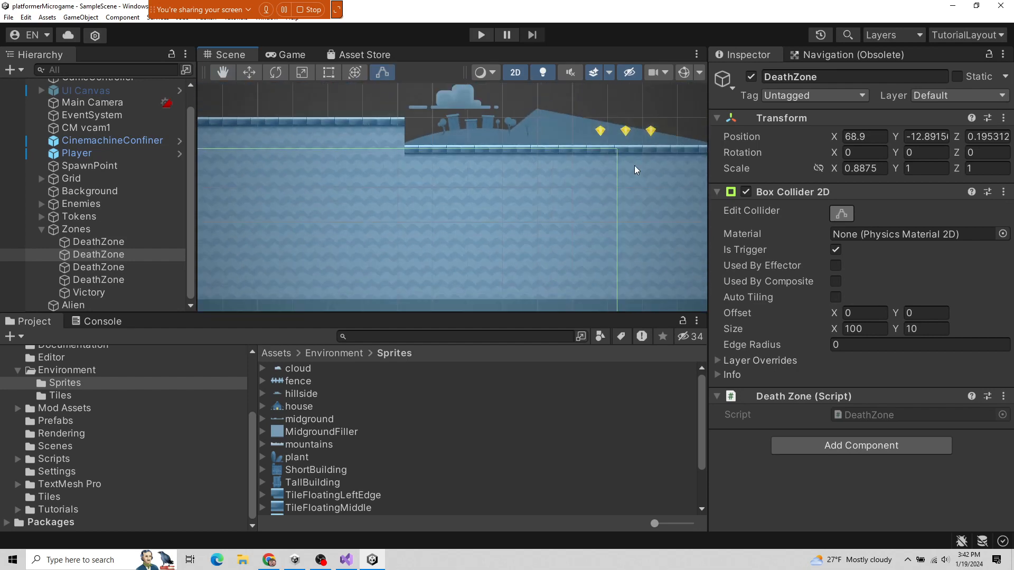
pyautogui.scroll(5, 537, 166)
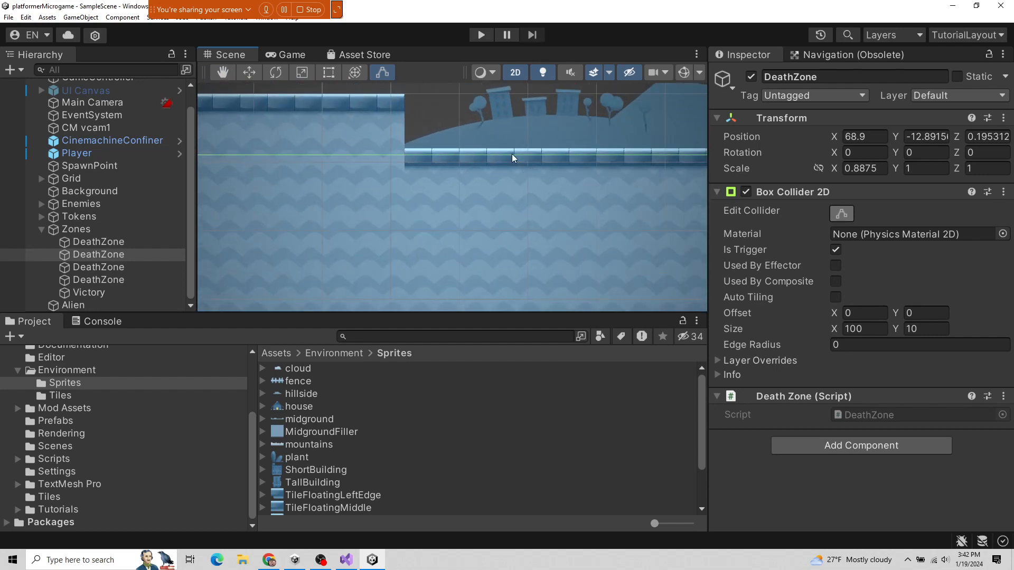
# - Pull the right edge of the second DeathZone's collider inward, shortening its X size to about 73.4
pyautogui.scroll(-8, 573, 159)
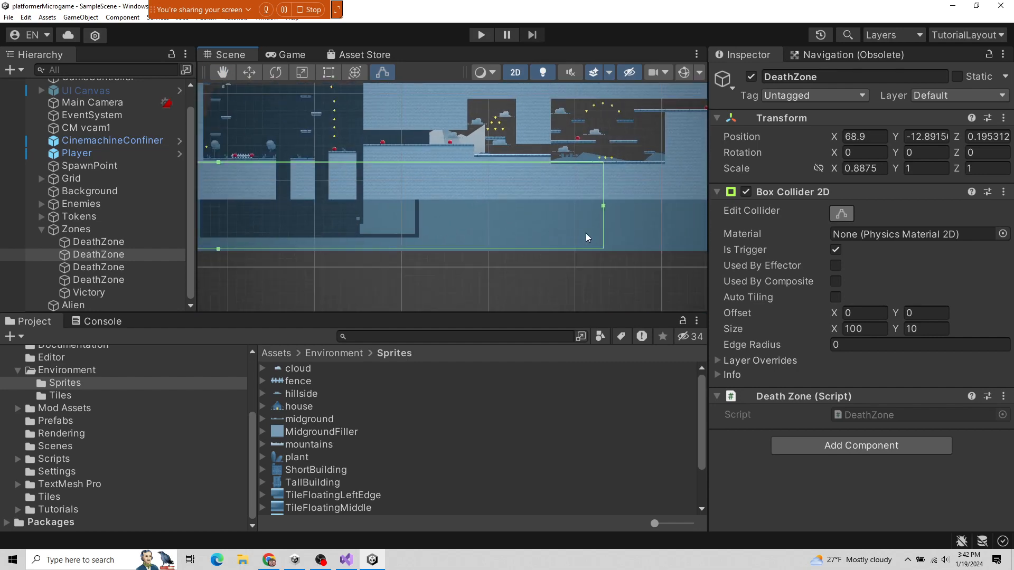
pyautogui.moveTo(604, 210); pyautogui.dragTo(400, 210)
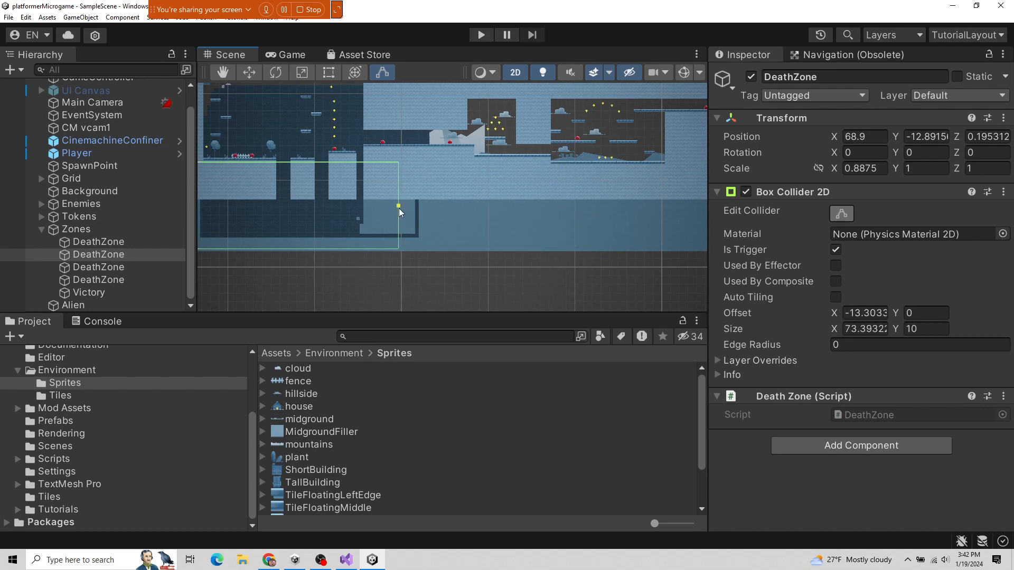
pyautogui.scroll(-7, 401, 209)
pyautogui.moveTo(312, 242); pyautogui.dragTo(499, 242, button='middle')
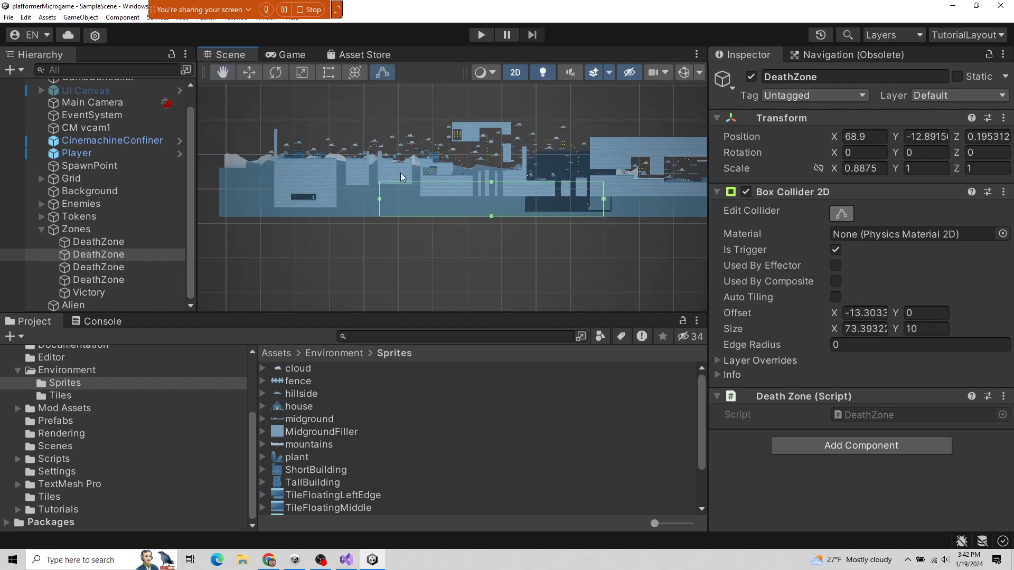
# - Fit the first DeathZone's collider between the walls enclosing the opening pits by adjusting both side edges to an X size of about 87.5
pyautogui.scroll(6, 402, 176)
pyautogui.click(126, 241)
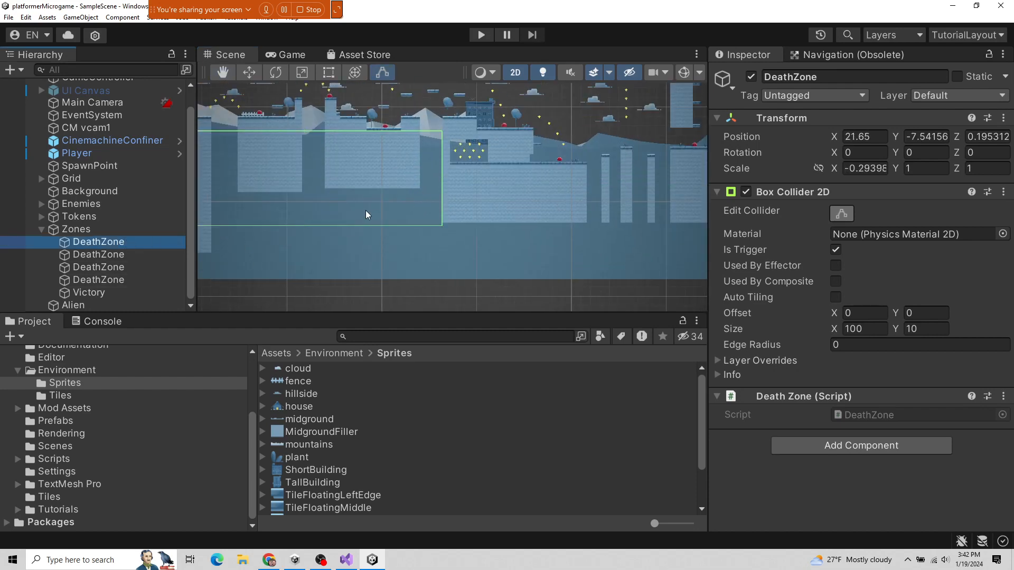
pyautogui.press('f')
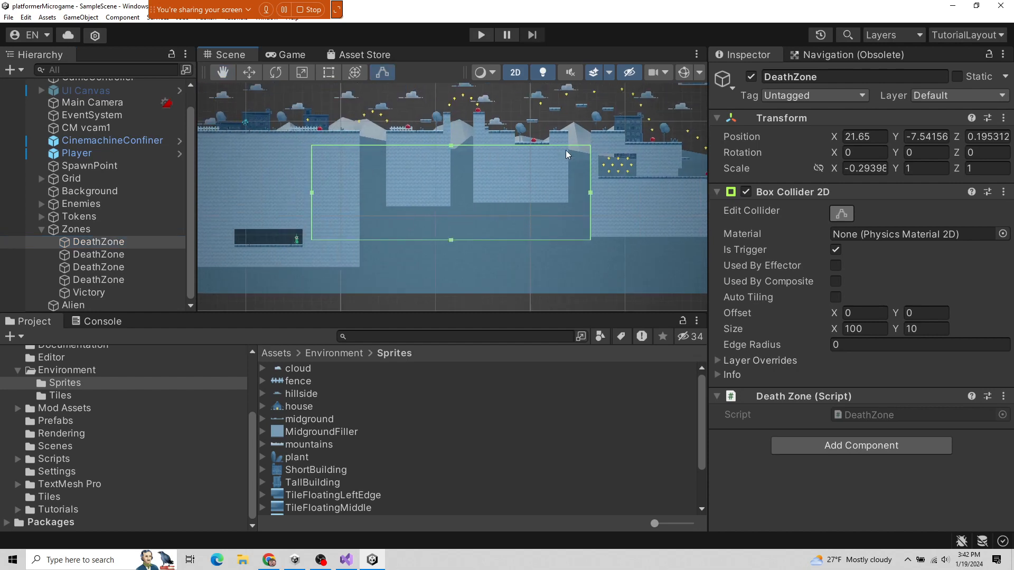
pyautogui.moveTo(312, 193); pyautogui.dragTo(351, 193)
pyautogui.scroll(5, 590, 195)
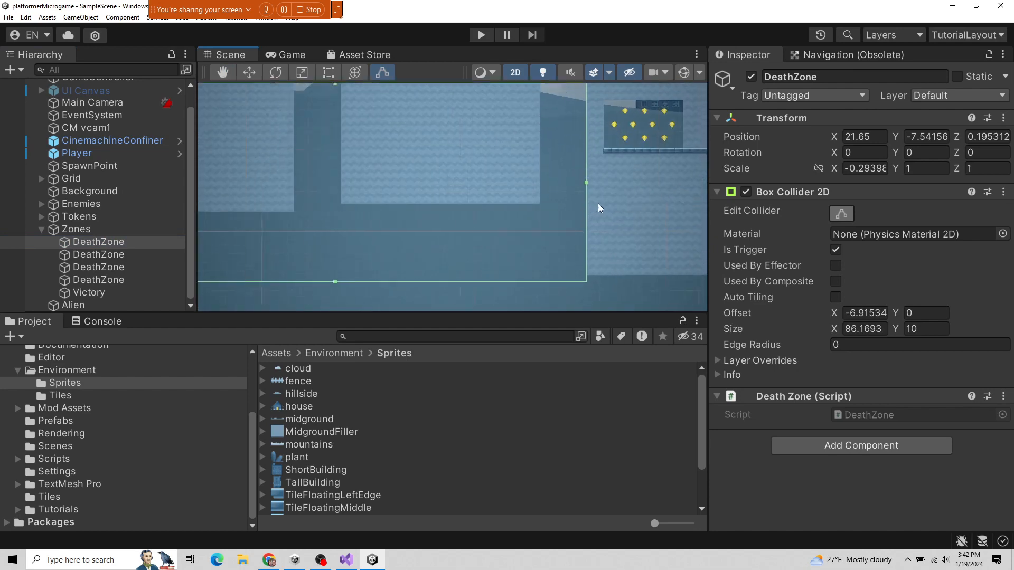
pyautogui.scroll(-5, 580, 173)
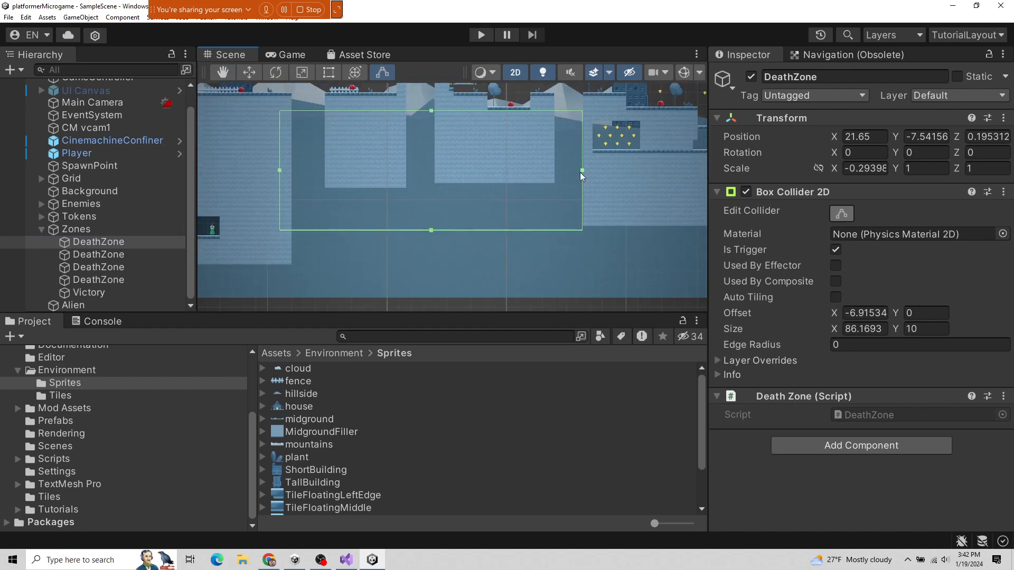
pyautogui.moveTo(583, 171); pyautogui.dragTo(587, 170)
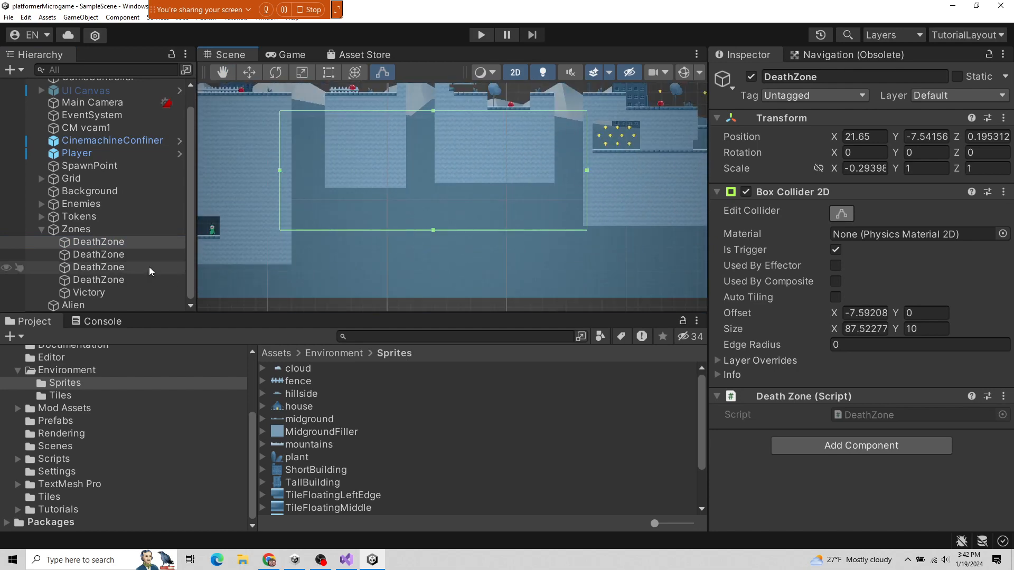
# - Move the left edge of the second DeathZone's collider to just before the narrow pillars, giving an X size of about 44.1
pyautogui.doubleClick(110, 255)
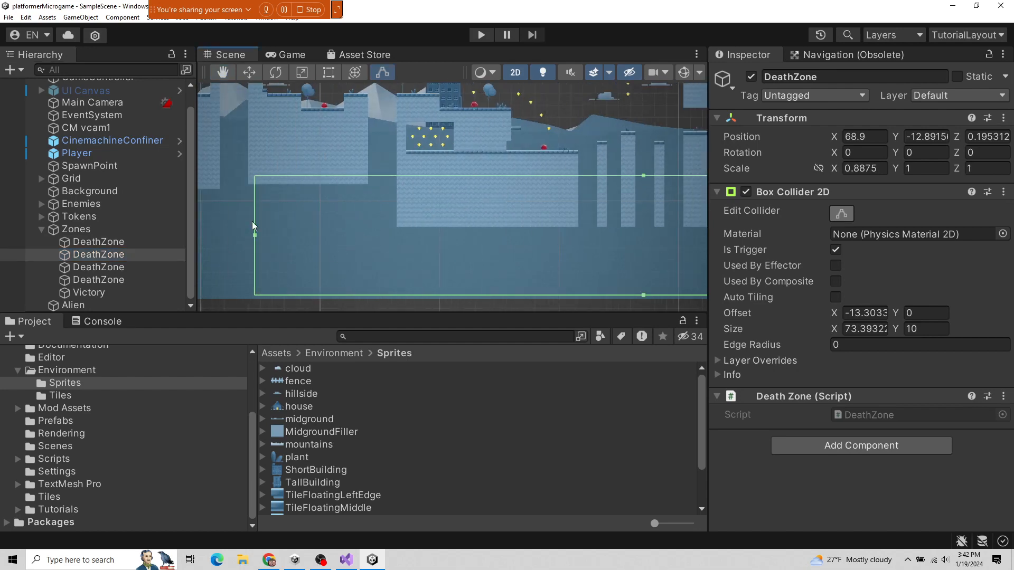
pyautogui.moveTo(255, 235); pyautogui.dragTo(562, 216)
pyautogui.moveTo(628, 217); pyautogui.dragTo(421, 219, button='middle')
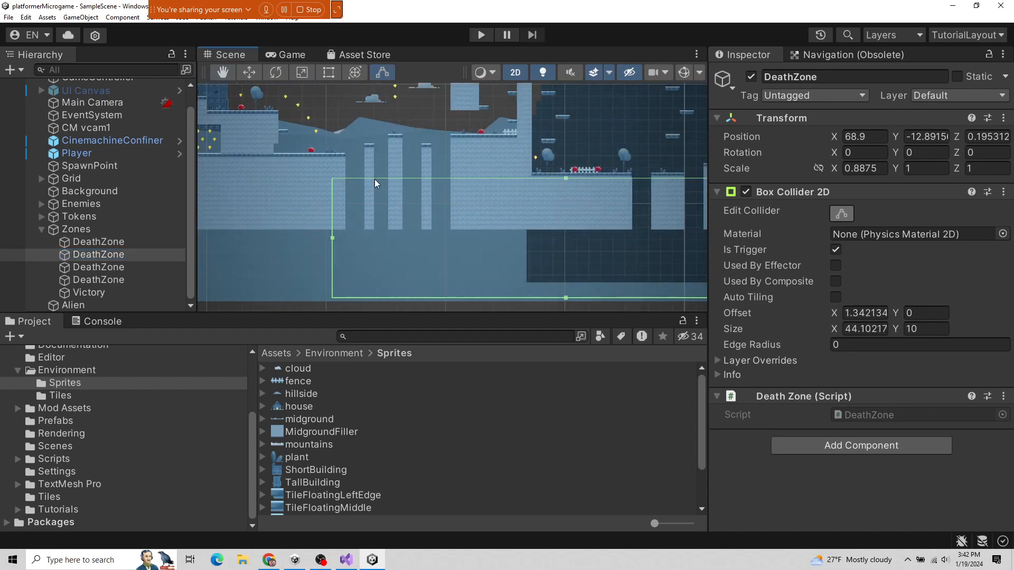
pyautogui.moveTo(607, 224); pyautogui.dragTo(429, 238, button='middle')
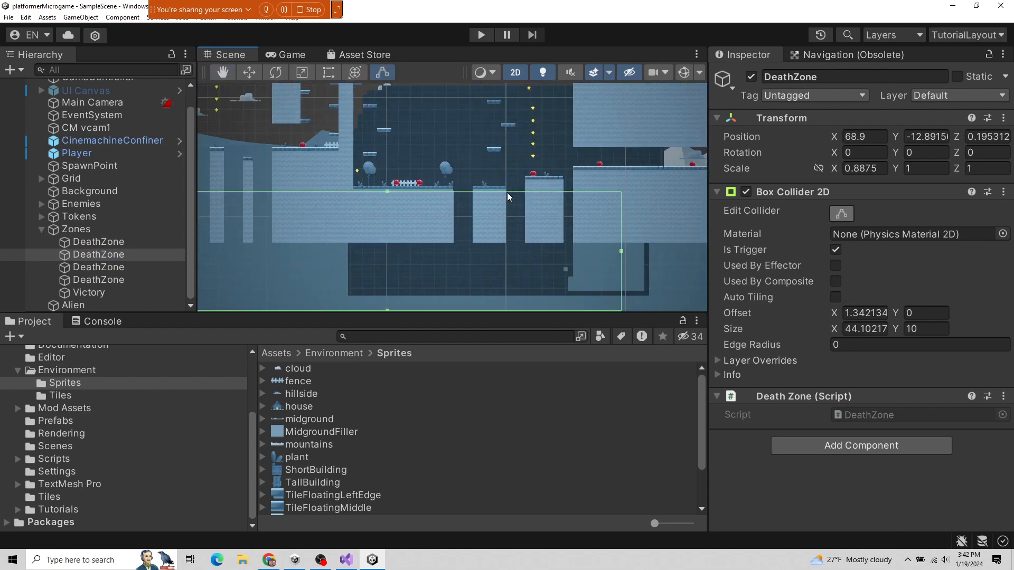
# - Lower the upper edge of the second DeathZone's collider further beneath the ground tiles, to a Y size of about 9.81
pyautogui.scroll(12, 496, 210)
pyautogui.scroll(-9, 417, 188)
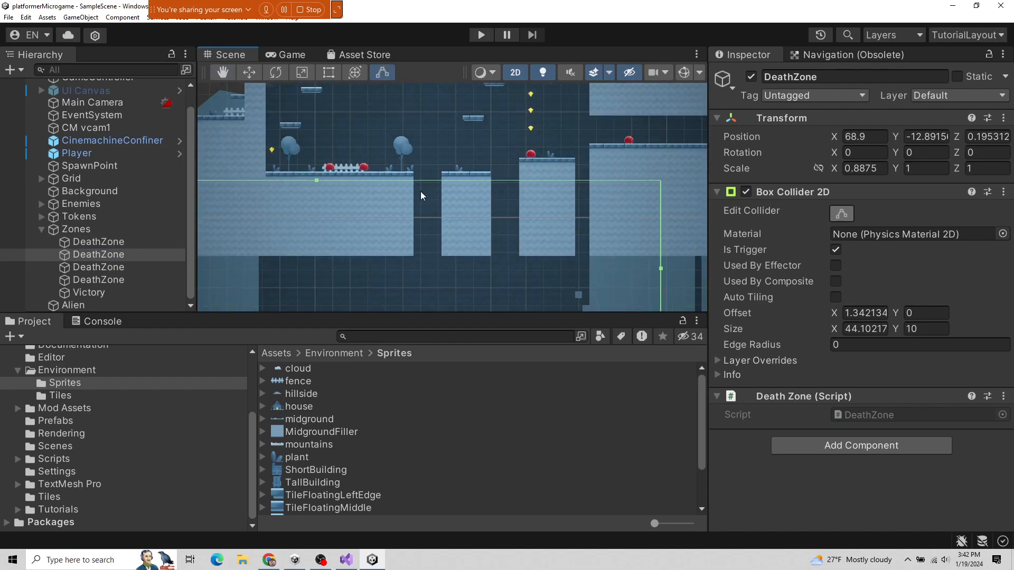
pyautogui.moveTo(337, 182); pyautogui.dragTo(337, 185)
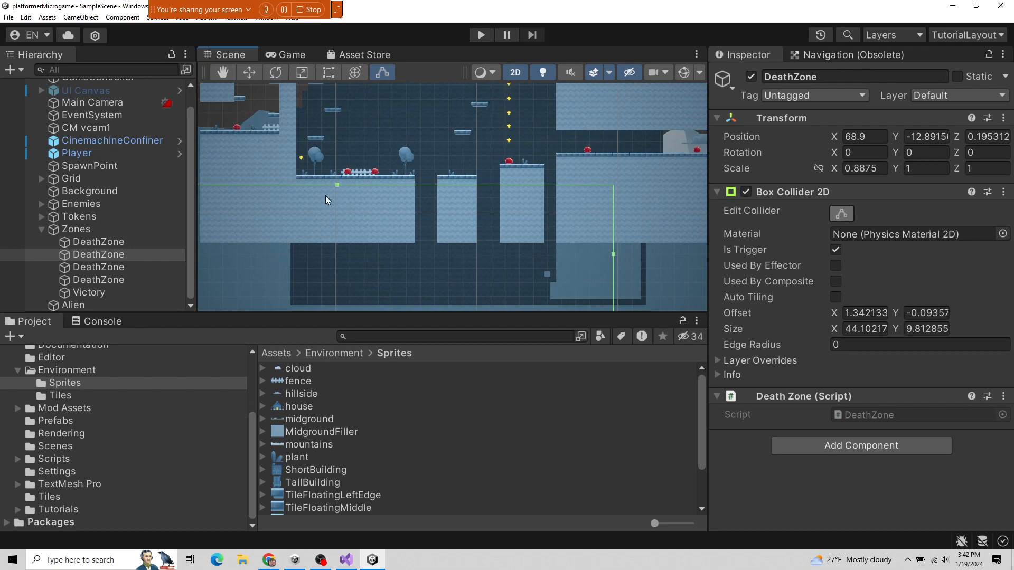
pyautogui.moveTo(235, 183); pyautogui.dragTo(345, 197, button='middle')
pyautogui.scroll(-4, 547, 254)
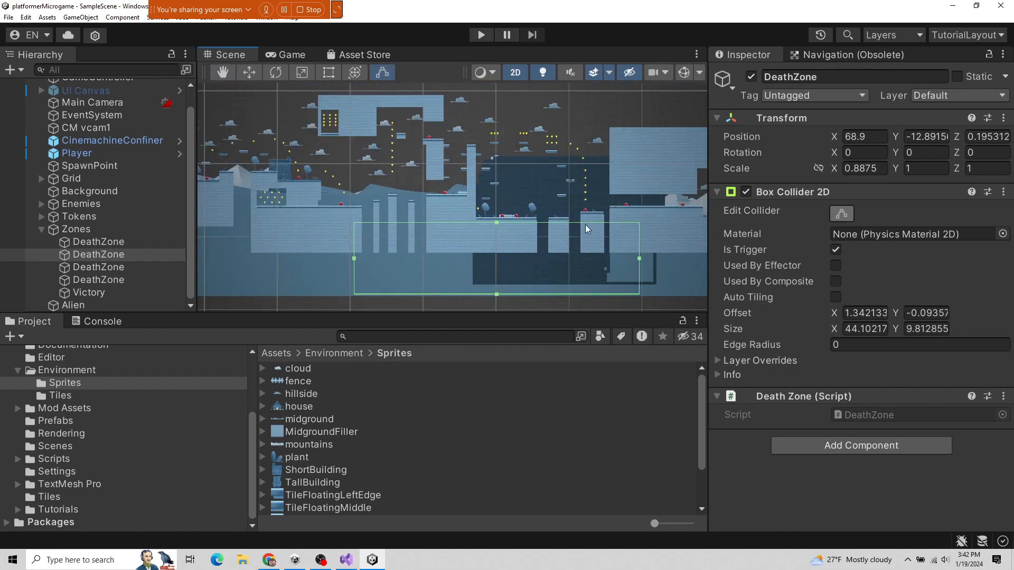
# - Lower the third DeathZone's upper collider edge clear of the underground chamber's floor near the level start, to a Y size of about 9.5
pyautogui.click(122, 267)
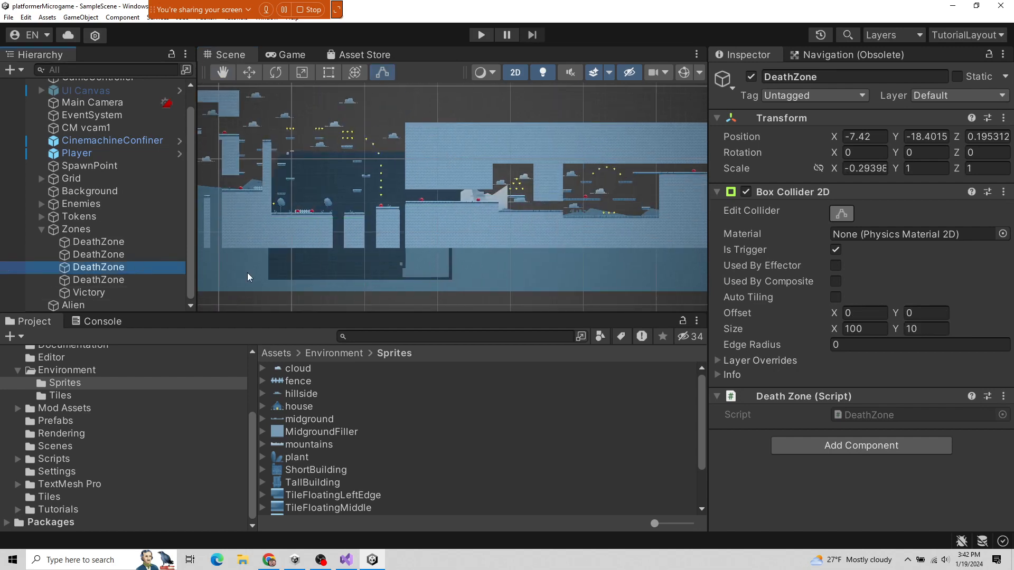
pyautogui.scroll(-5, 410, 258)
pyautogui.moveTo(407, 249); pyautogui.dragTo(696, 246, button='middle')
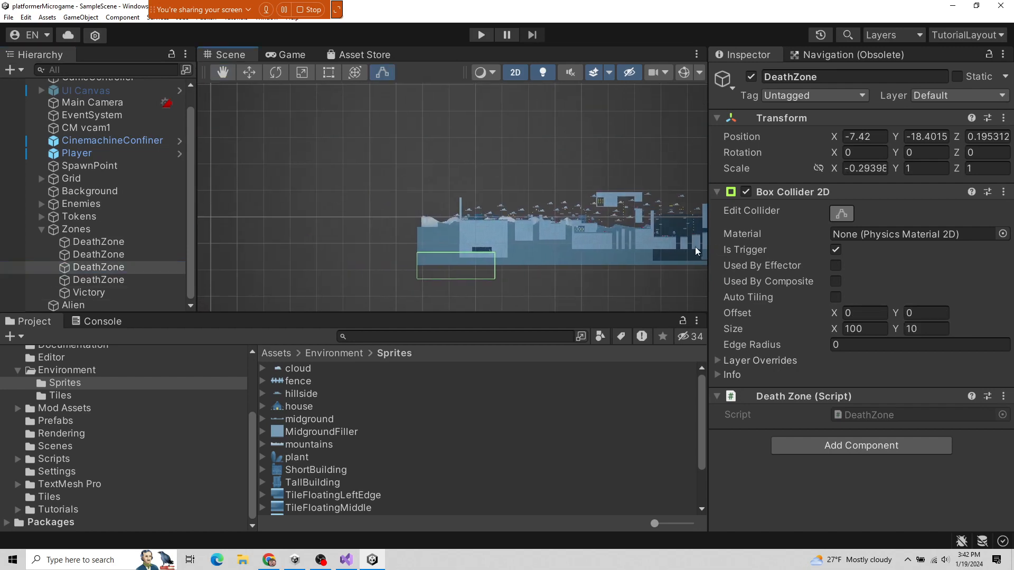
pyautogui.scroll(8, 494, 276)
pyautogui.moveTo(493, 263); pyautogui.dragTo(516, 323, button='middle')
pyautogui.scroll(1, 485, 164)
pyautogui.scroll(8, 468, 202)
pyautogui.scroll(-6, 484, 149)
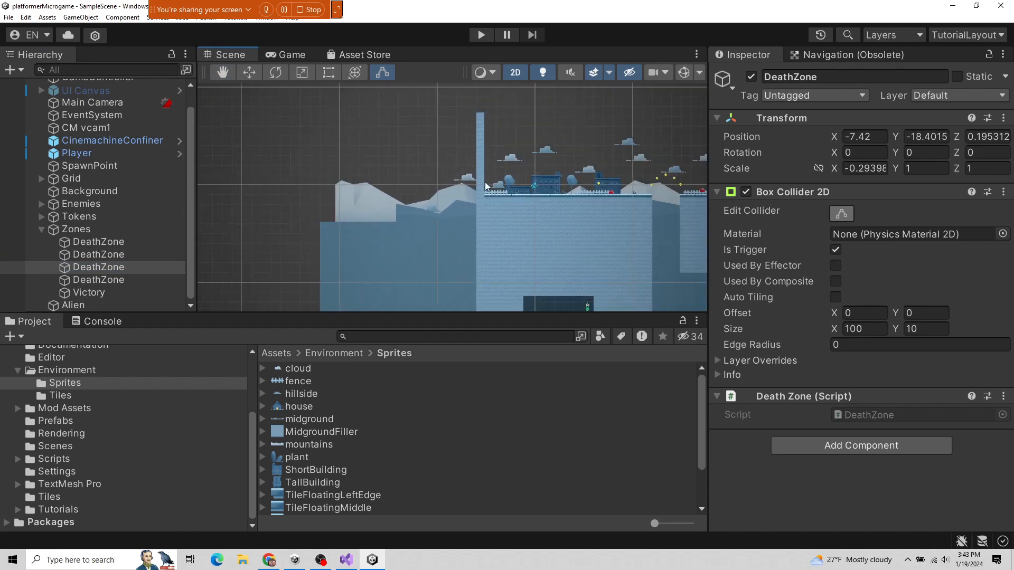
pyautogui.moveTo(494, 259); pyautogui.dragTo(487, 172, button='middle')
pyautogui.scroll(2, 483, 202)
pyautogui.scroll(5, 483, 201)
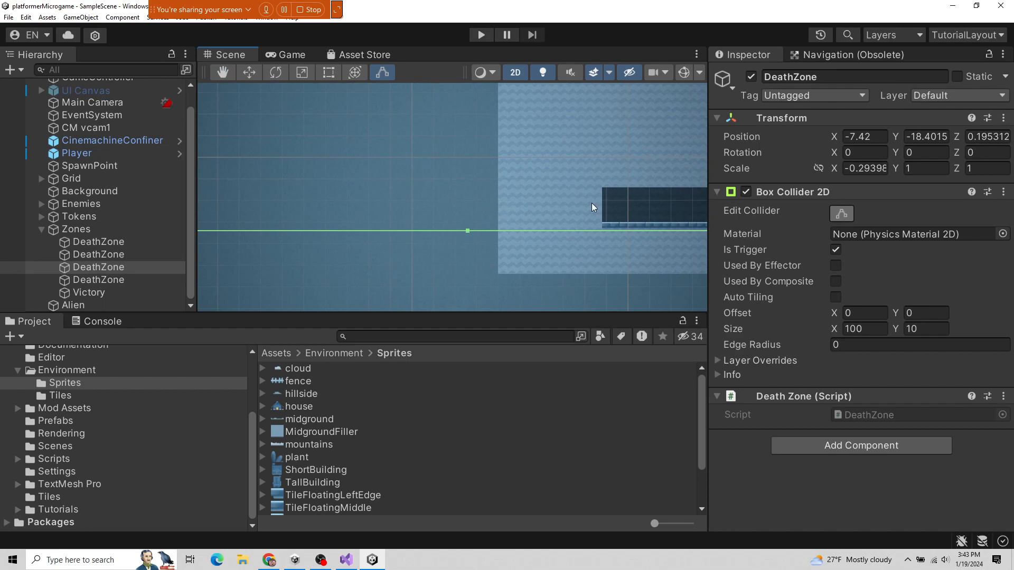
pyautogui.scroll(-4, 373, 173)
pyautogui.scroll(-1, 329, 224)
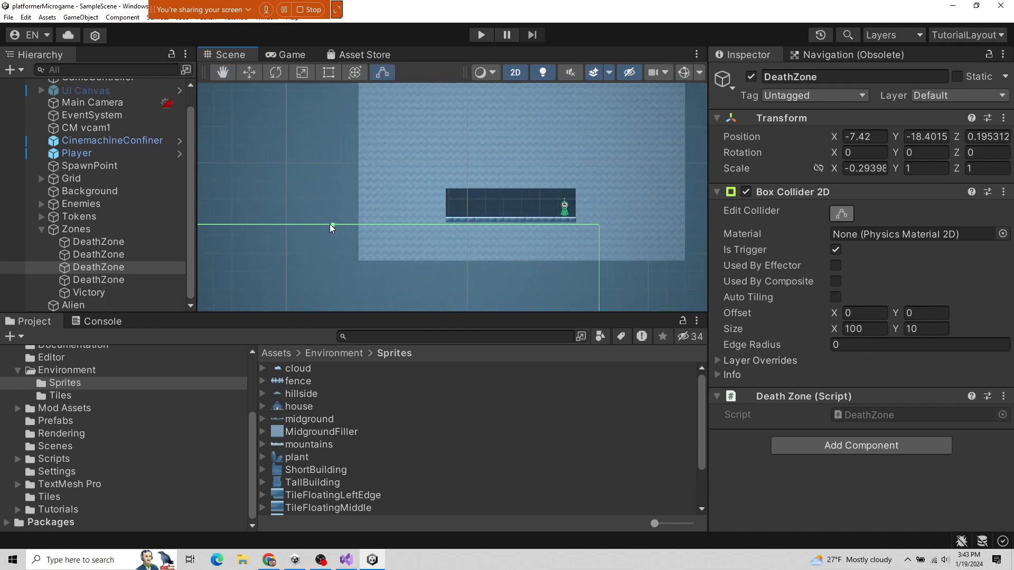
pyautogui.moveTo(332, 222); pyautogui.dragTo(333, 231)
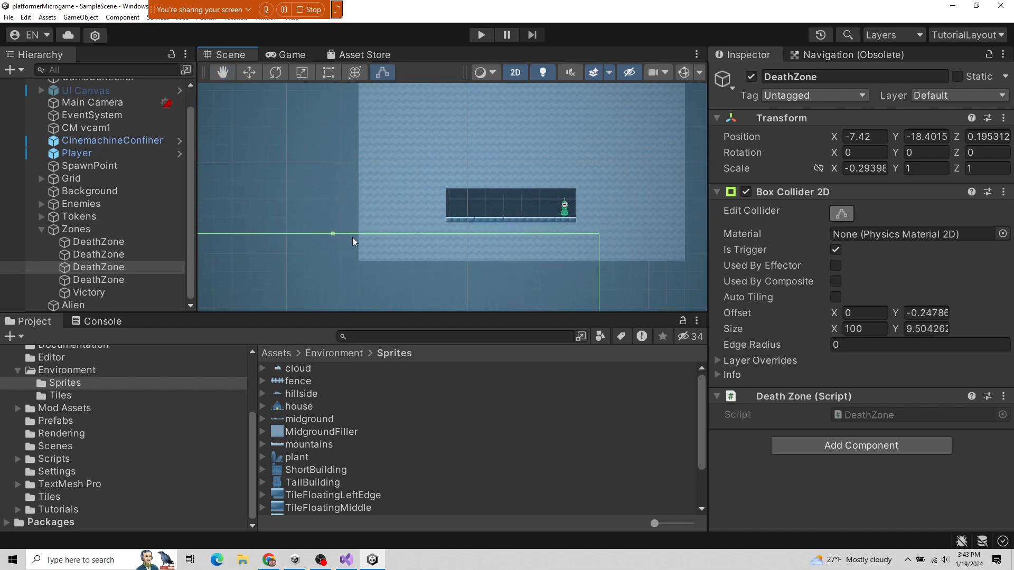
# - Inspect the fourth DeathZone and examine how its tall collider stands outside the wall at the level's start
pyautogui.click(85, 279)
pyautogui.scroll(-6, 458, 236)
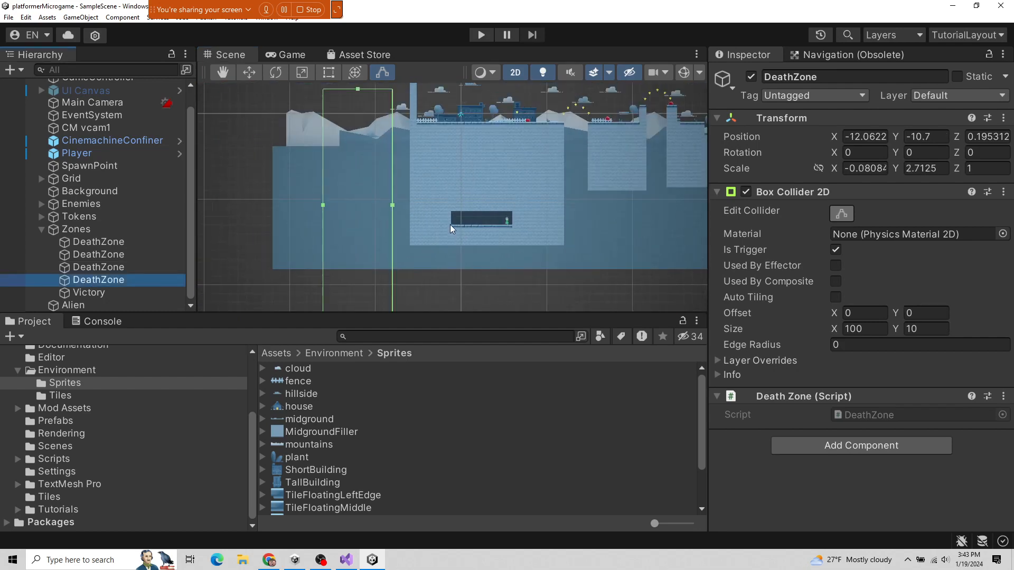
pyautogui.scroll(5, 394, 201)
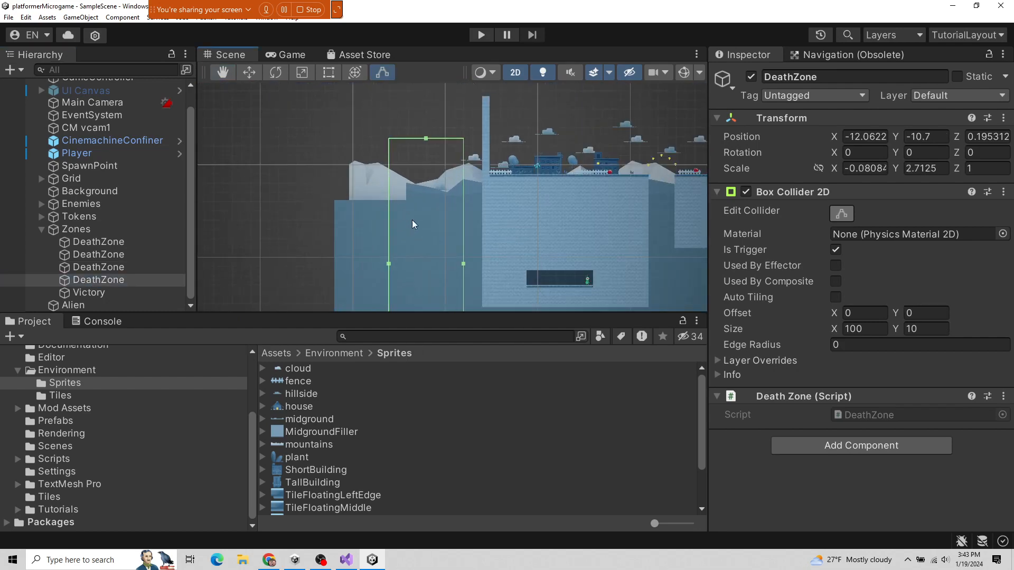
pyautogui.scroll(-2, 419, 207)
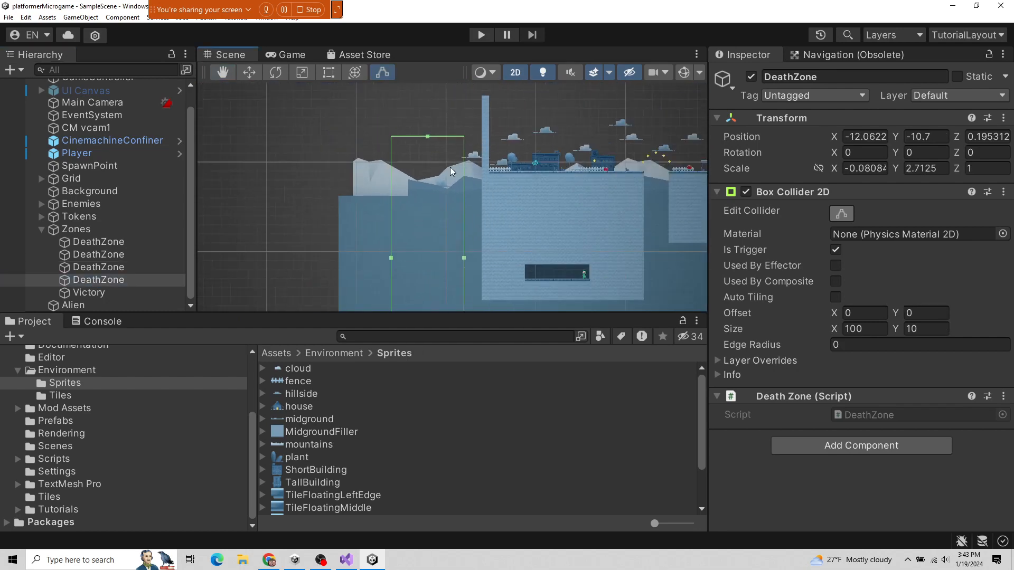
pyautogui.scroll(-3, 490, 233)
pyautogui.scroll(4, 490, 232)
pyautogui.moveTo(468, 112); pyautogui.dragTo(470, 146, button='middle')
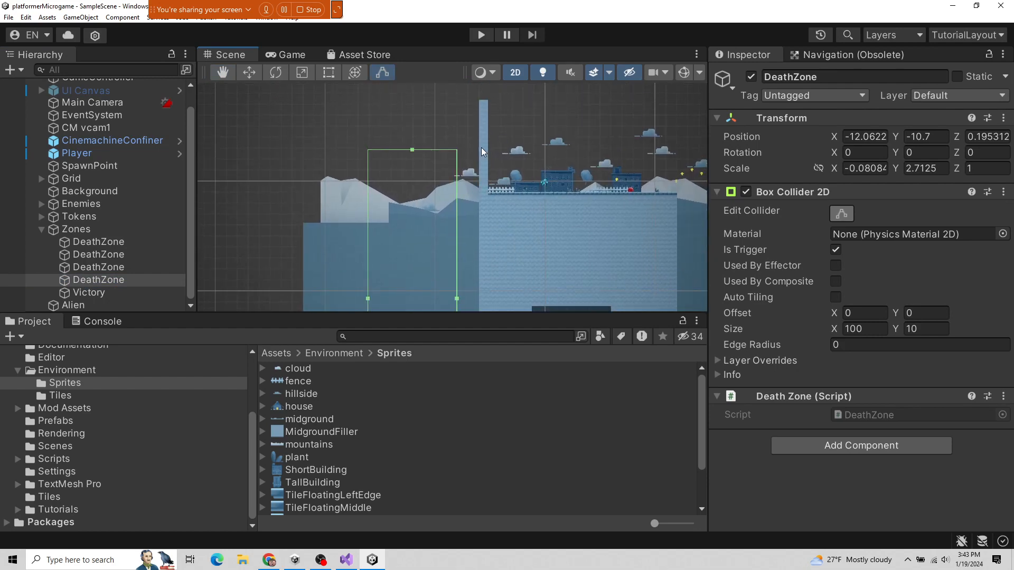
# - Reselect the fourth DeathZone and put its Box Collider 2D back into edit mode
pyautogui.click(398, 145)
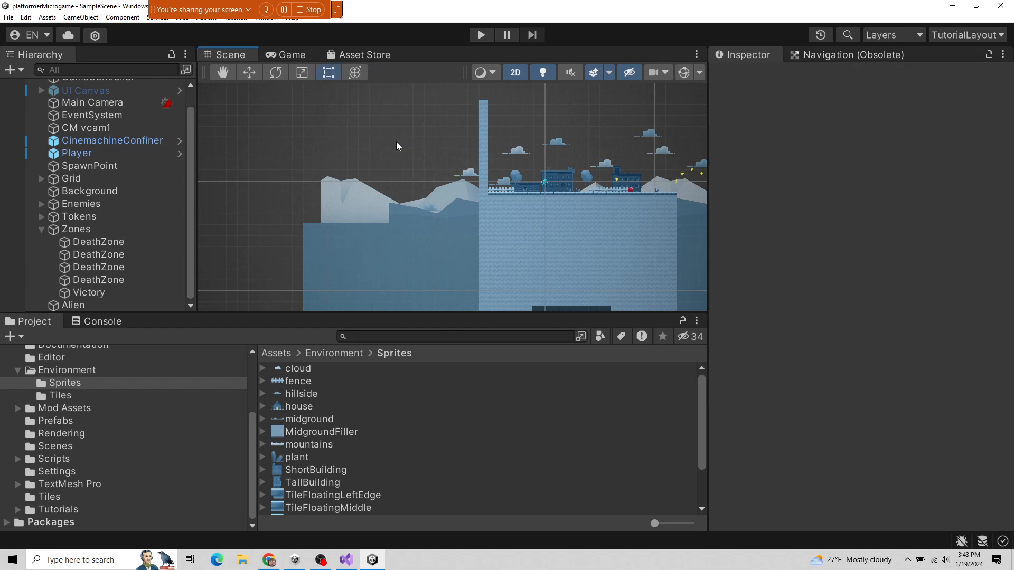
pyautogui.click(130, 280)
pyautogui.click(127, 268)
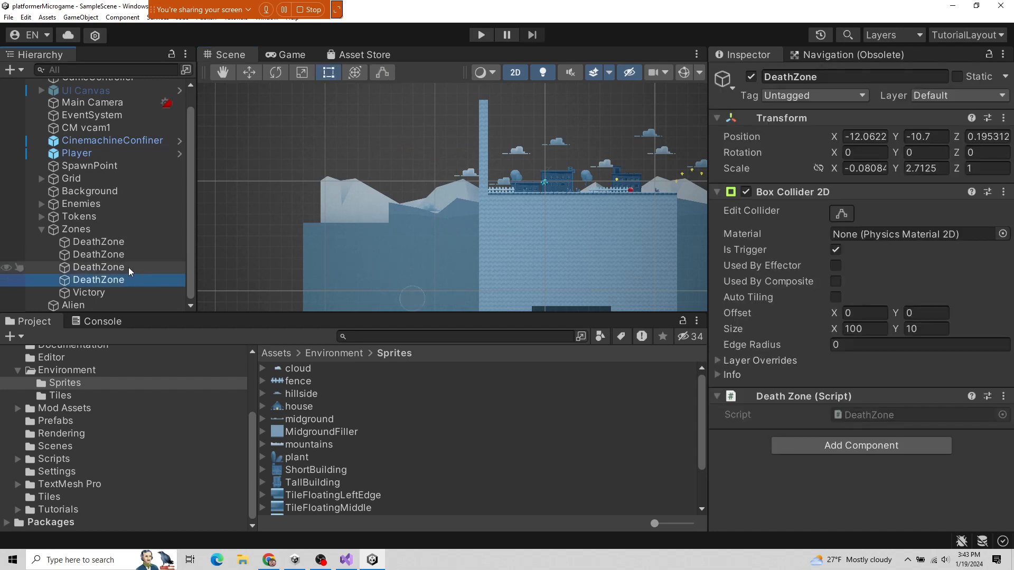
pyautogui.scroll(-1, 213, 256)
pyautogui.click(131, 283)
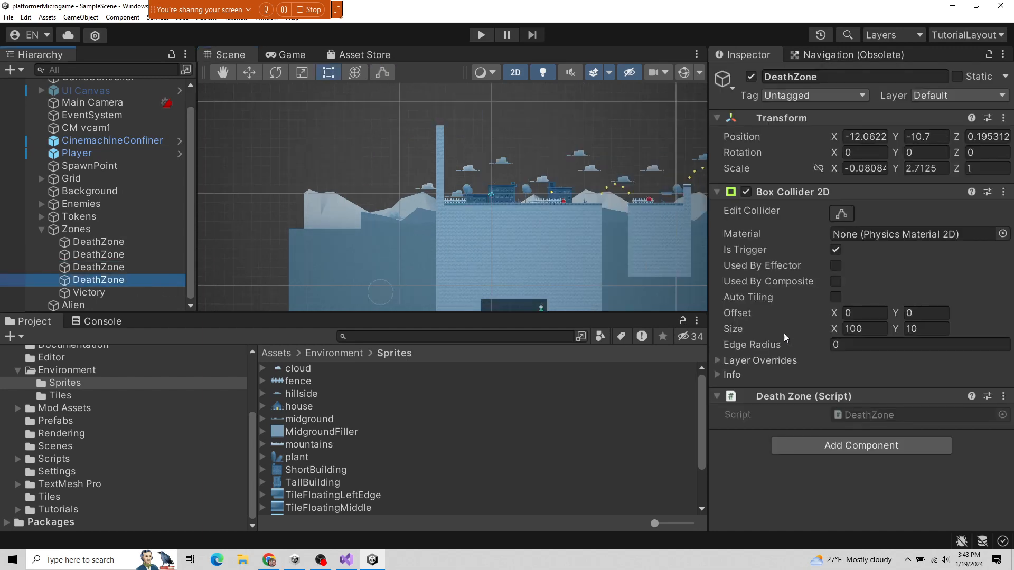
pyautogui.click(841, 214)
pyautogui.scroll(-2, 480, 252)
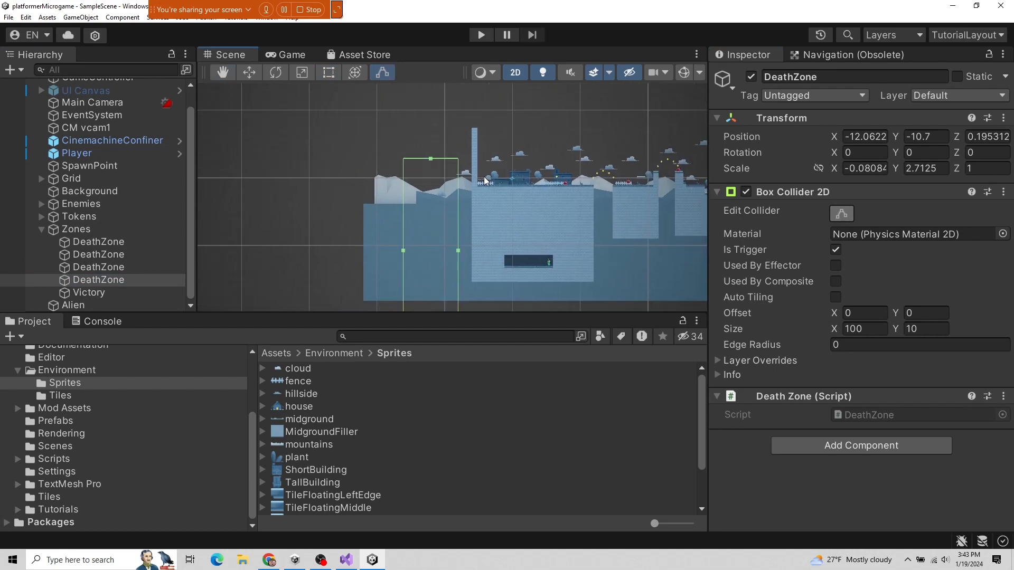
# - Extend the third DeathZone's collider outward beyond the level's starting side, to an X size of about 181.8
pyautogui.click(114, 268)
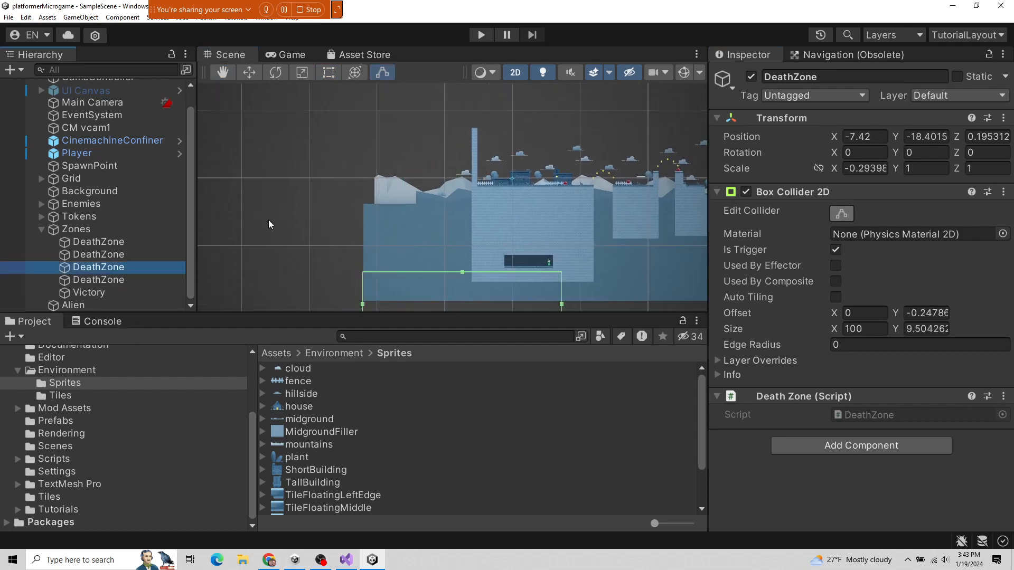
pyautogui.scroll(-1, 421, 248)
pyautogui.scroll(-1, 431, 242)
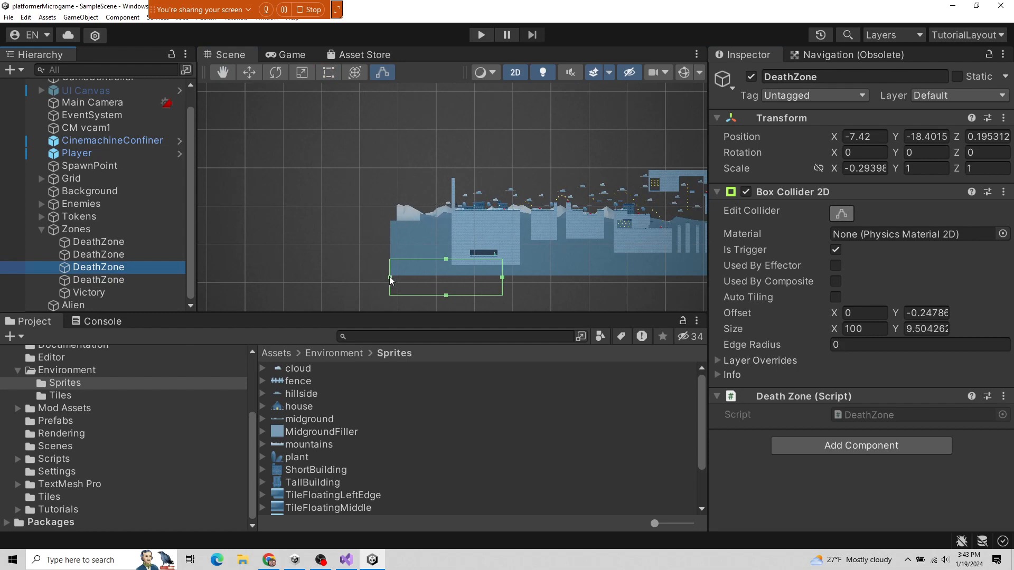
pyautogui.moveTo(390, 277); pyautogui.dragTo(298, 277)
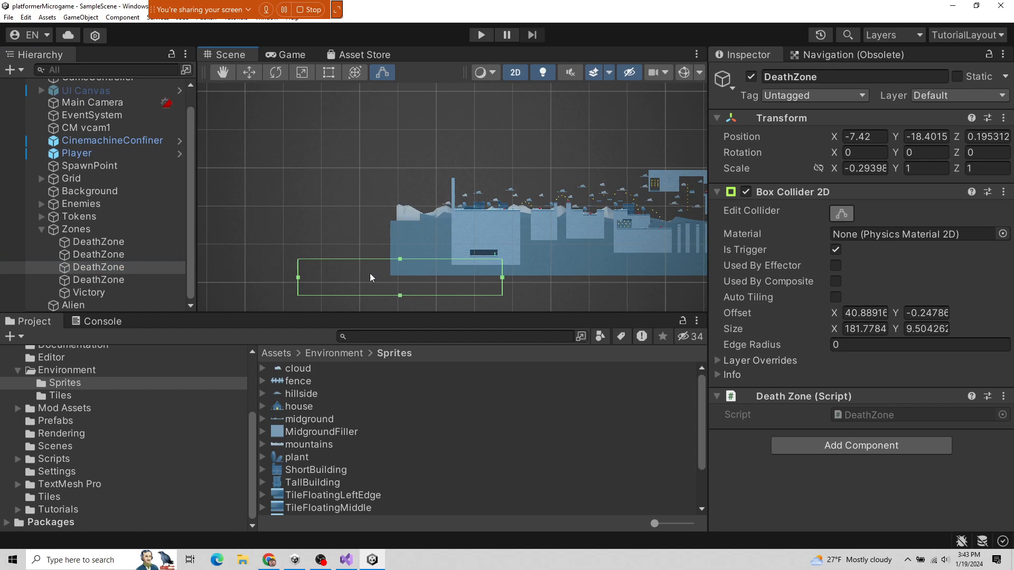
# - Check the fourth DeathZone's collider again, then select Victory and locate its trigger collider at the far end of the level
pyautogui.click(99, 280)
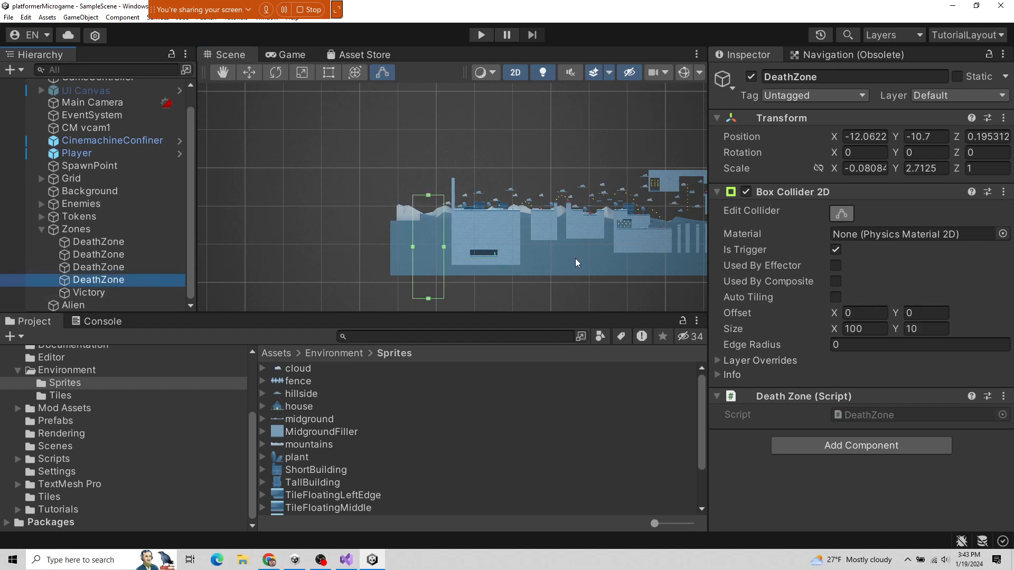
pyautogui.click(125, 295)
pyautogui.scroll(-10, 522, 215)
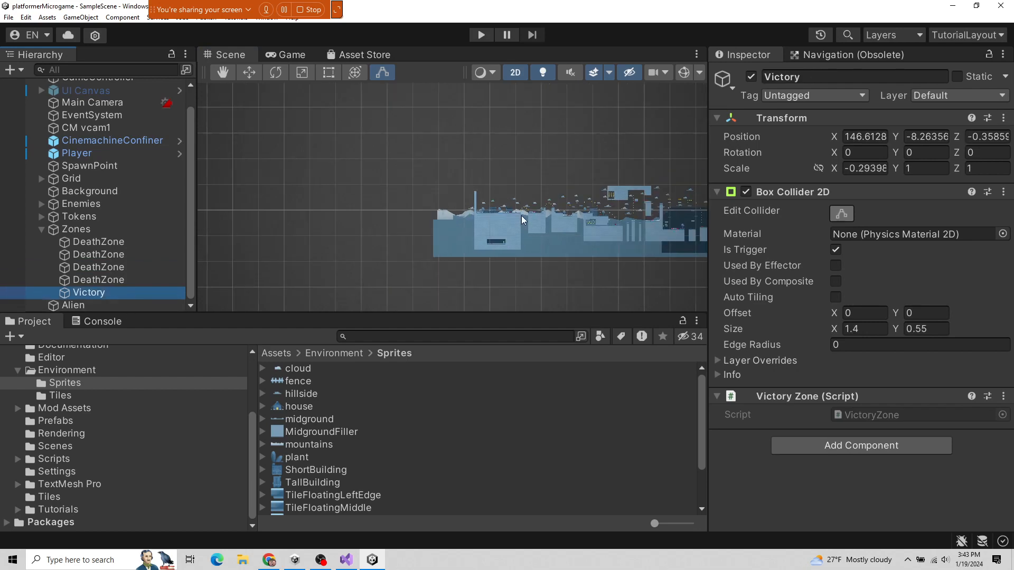
pyautogui.moveTo(499, 199); pyautogui.dragTo(279, 209, button='middle')
pyautogui.scroll(10, 585, 259)
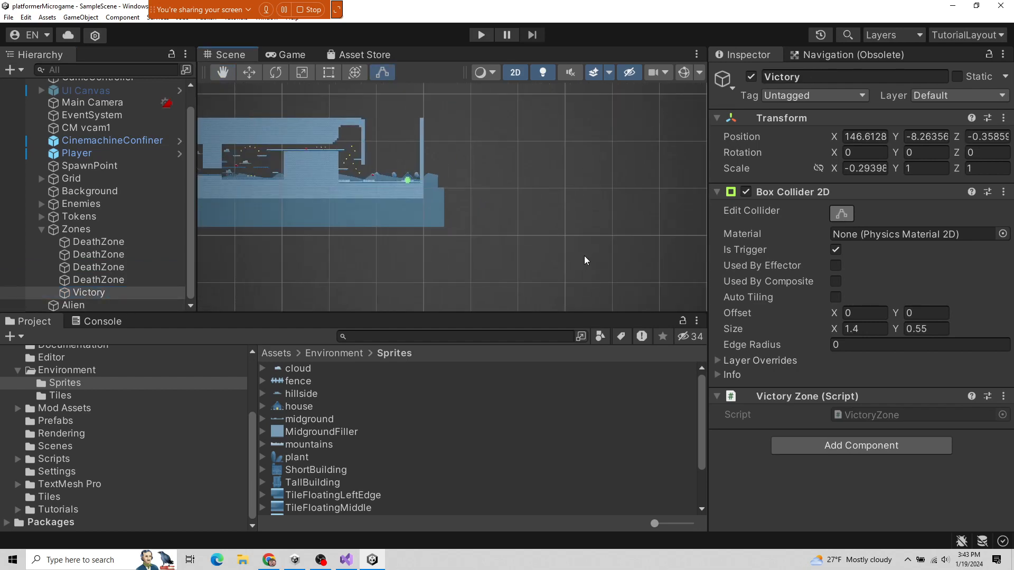
pyautogui.scroll(10, 481, 217)
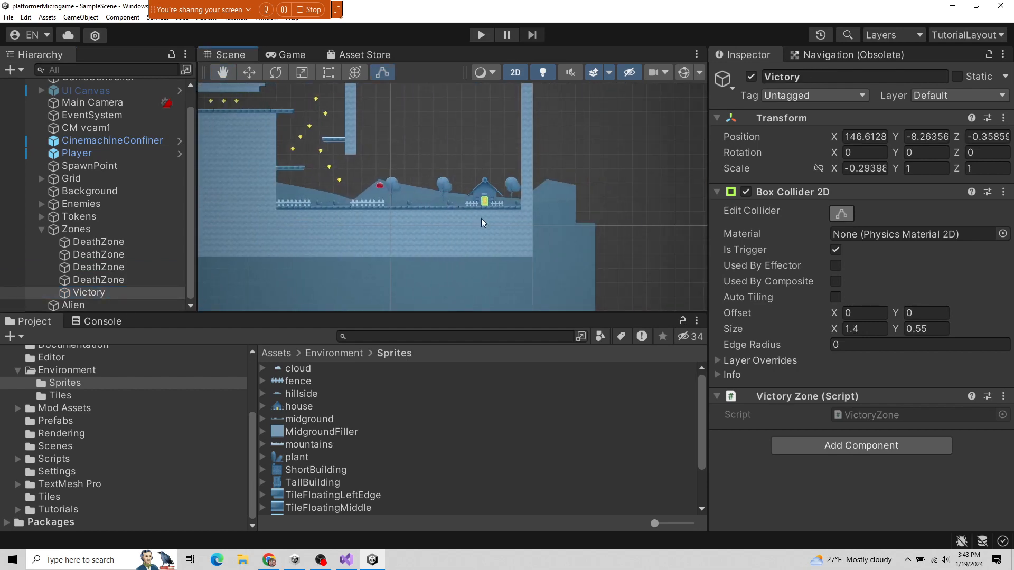
# - Examine the Victory trigger collider on the house door at the level's end, then collapse the Zones group
pyautogui.scroll(3, 482, 237)
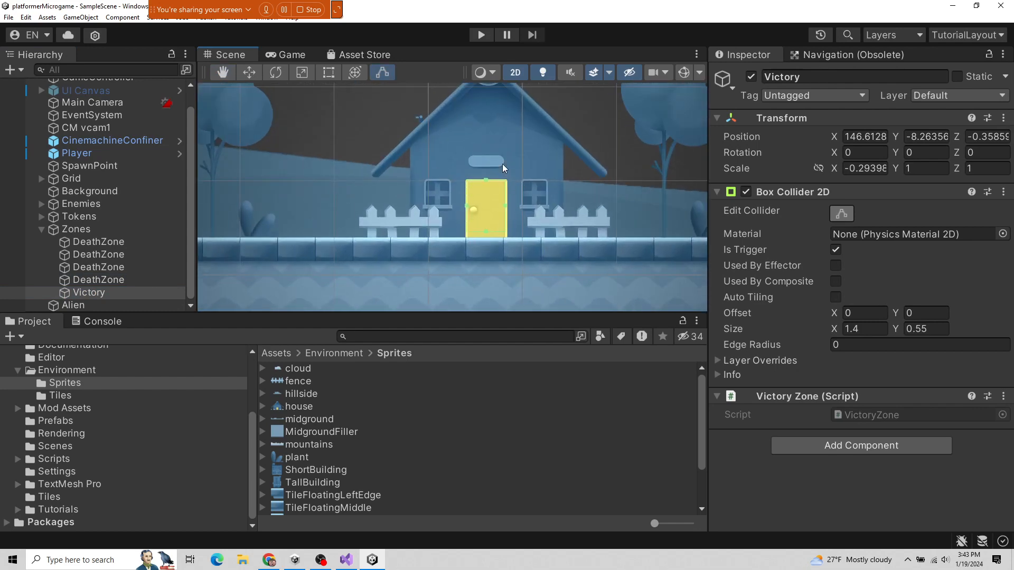
pyautogui.scroll(-10, 523, 256)
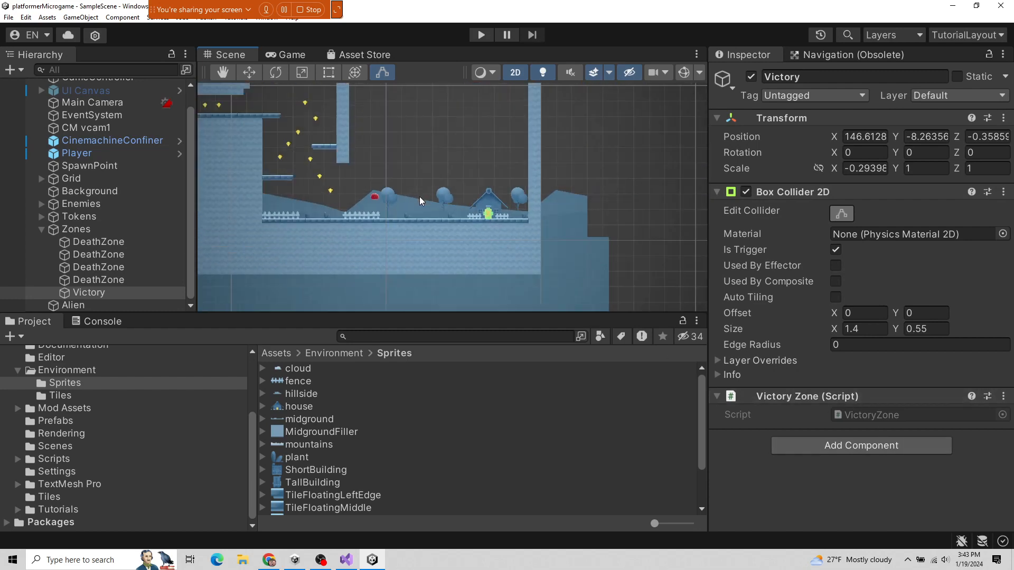
pyautogui.click(41, 228)
pyautogui.scroll(-2, 356, 226)
pyautogui.scroll(-3, 356, 222)
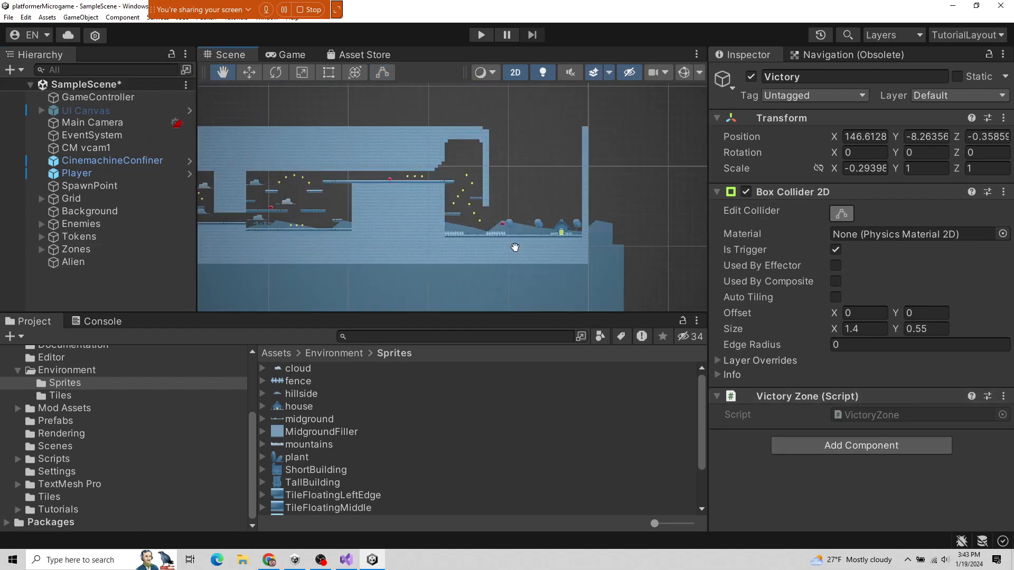
# - Select the Alien object and frame it in the scene
pyautogui.click(72, 262)
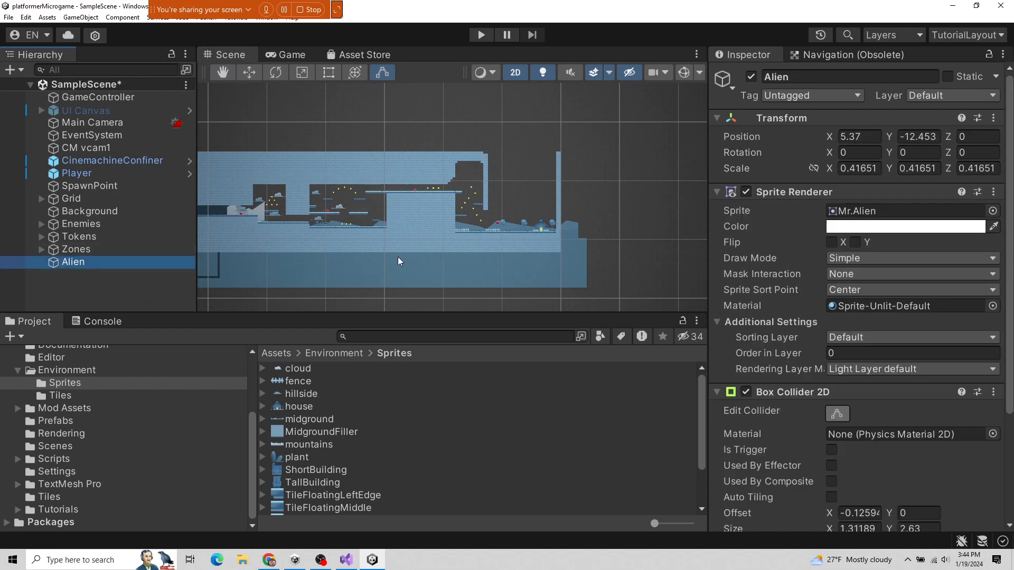
pyautogui.moveTo(446, 263); pyautogui.dragTo(584, 217, button='middle')
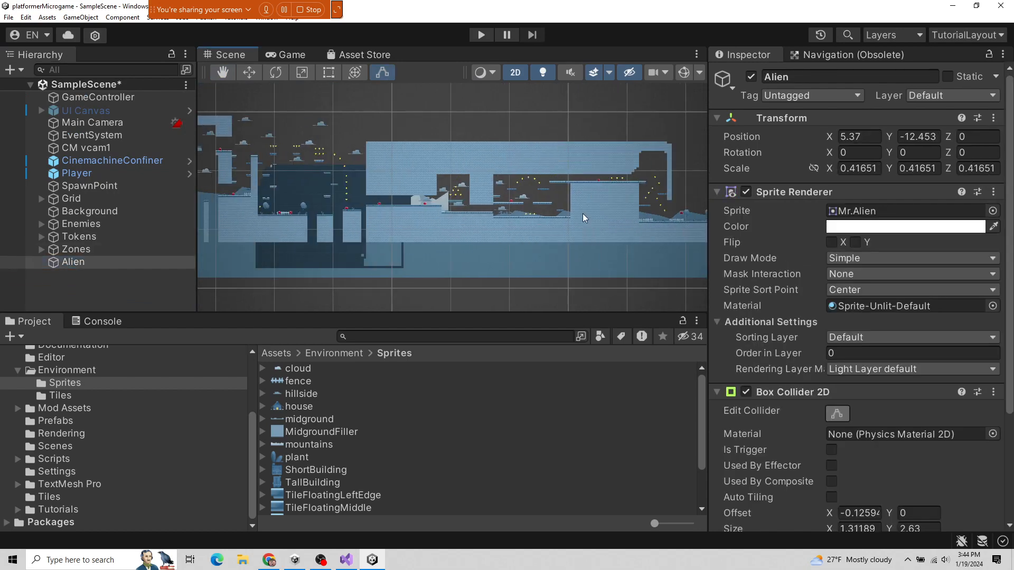
pyautogui.scroll(-3, 471, 217)
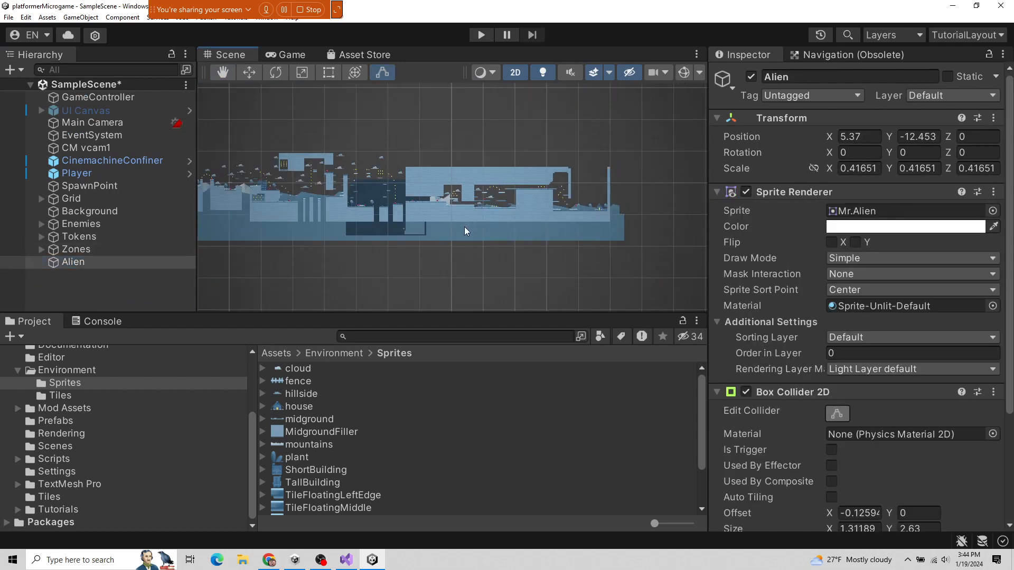
pyautogui.press('f')
pyautogui.scroll(-5, 490, 219)
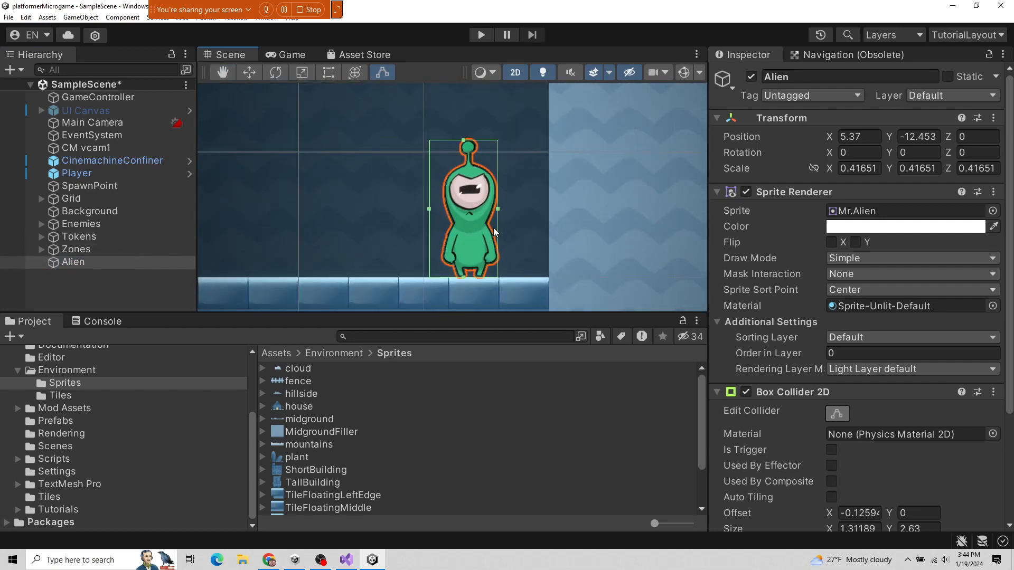
# - Review the Alien's Sprite Renderer and Box Collider 2D settings and its placement in the underground chamber
pyautogui.scroll(-4, 487, 213)
pyautogui.moveTo(541, 148); pyautogui.dragTo(600, 142, button='middle')
pyautogui.scroll(6, 547, 161)
pyautogui.scroll(2, 600, 141)
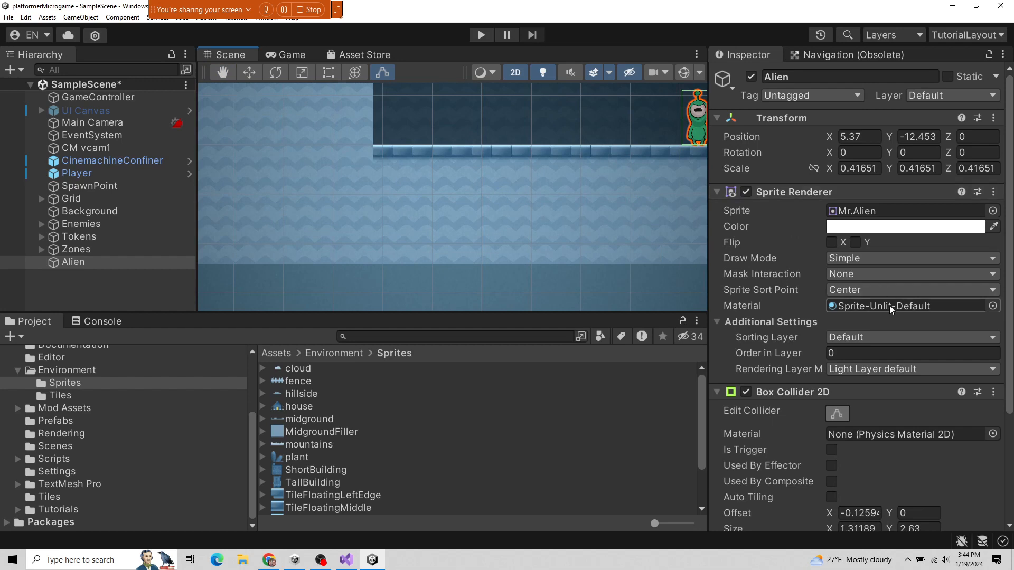
pyautogui.scroll(-4, 890, 306)
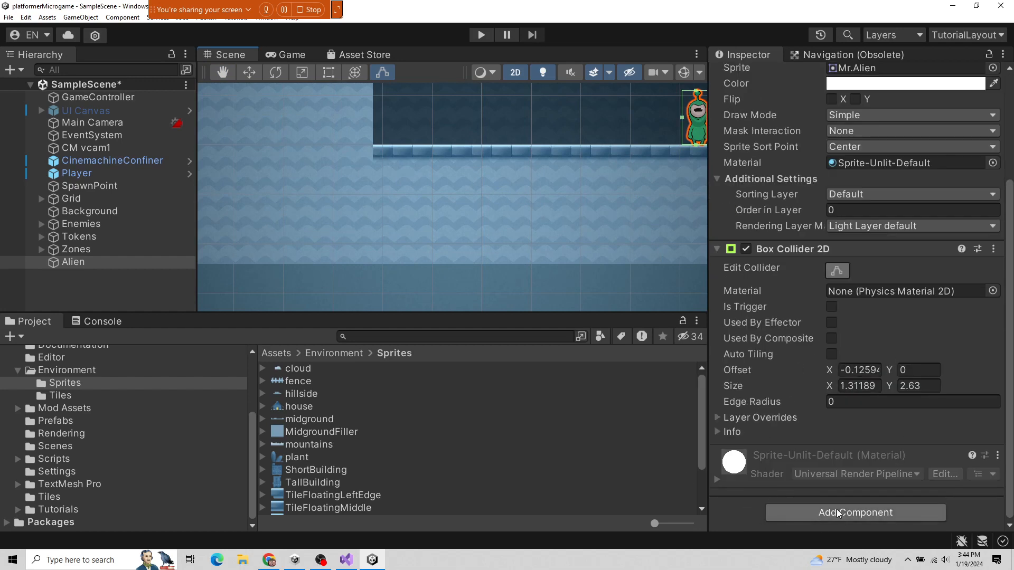
pyautogui.moveTo(675, 235); pyautogui.dragTo(419, 345, button='middle')
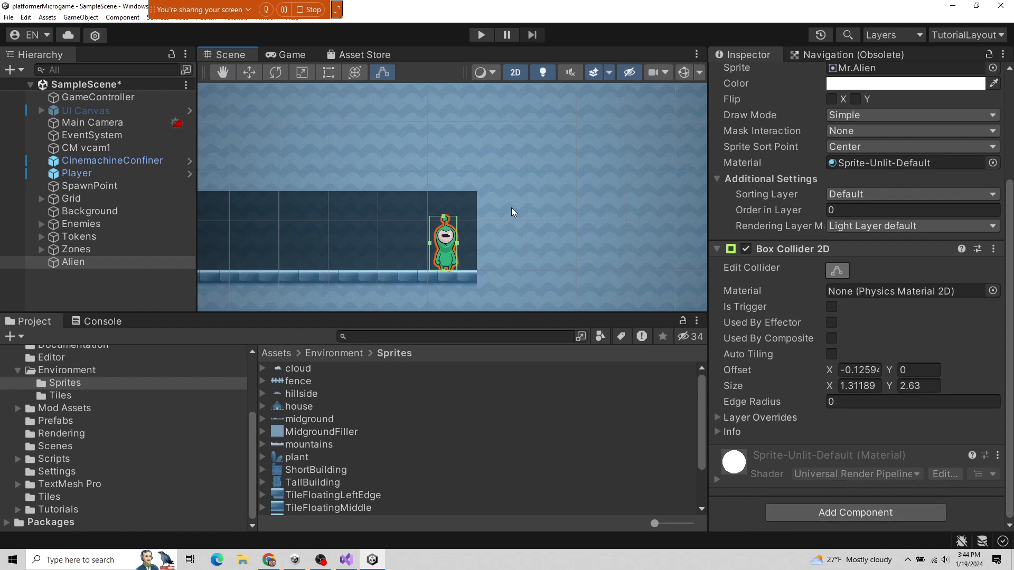
# - Survey the level layout from the Alien's chamber across the platforms and back to the starting area
pyautogui.scroll(-2, 508, 239)
pyautogui.scroll(-9, 496, 222)
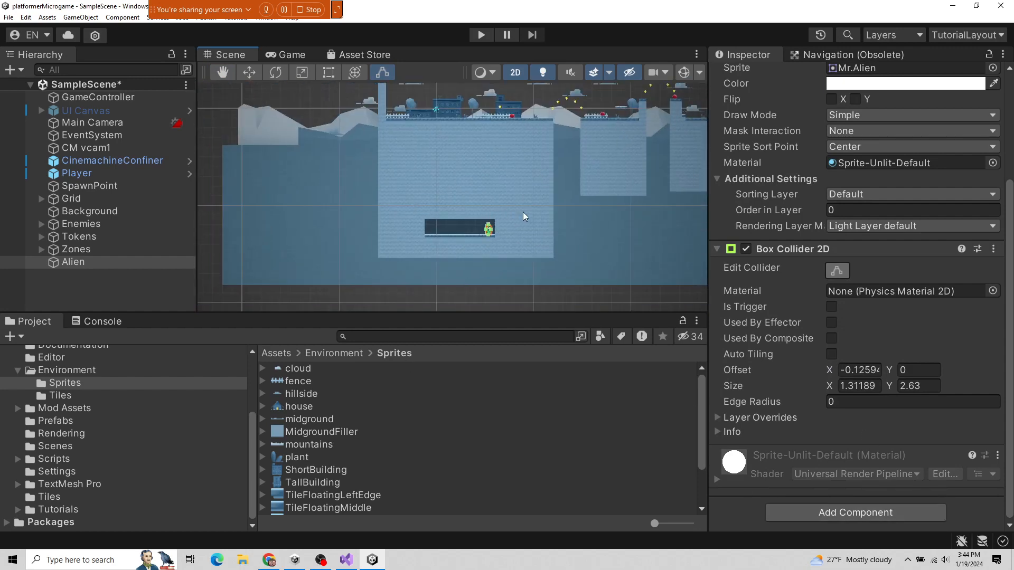
pyautogui.moveTo(524, 216); pyautogui.dragTo(421, 256, button='middle')
pyautogui.moveTo(616, 210); pyautogui.dragTo(492, 222, button='middle')
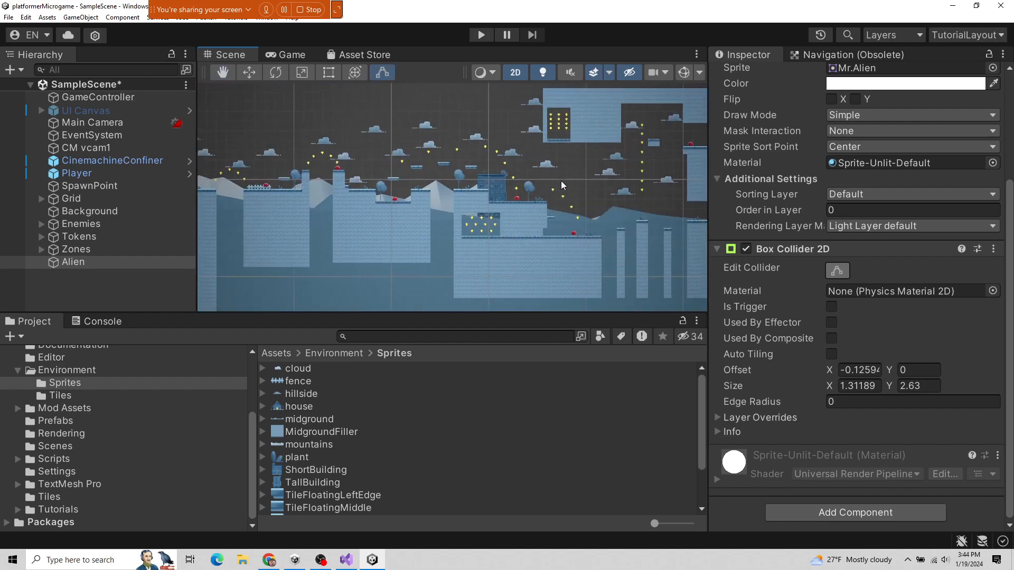
pyautogui.moveTo(561, 181); pyautogui.dragTo(494, 208, button='middle')
pyautogui.scroll(-6, 318, 249)
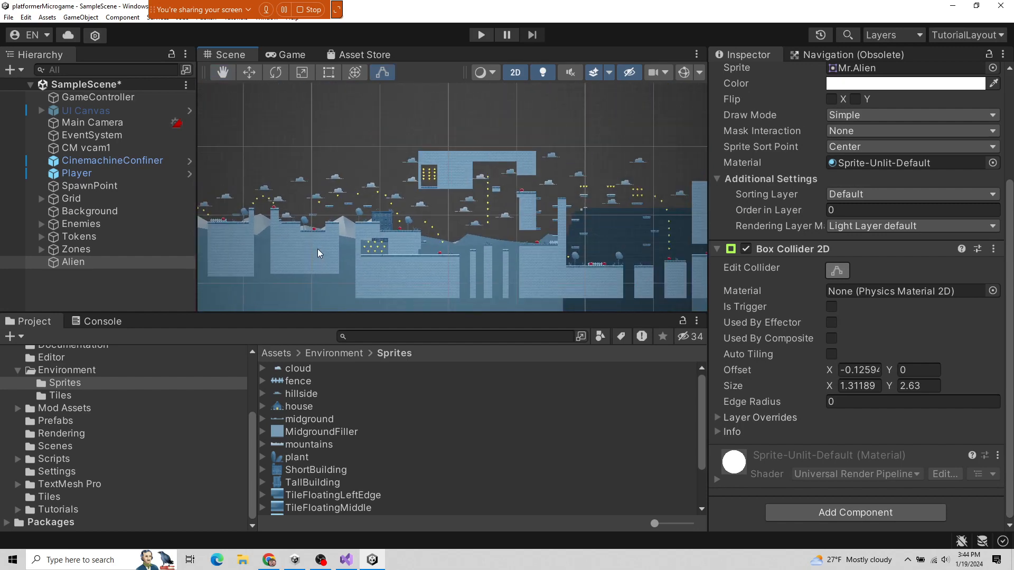
pyautogui.moveTo(280, 242); pyautogui.dragTo(535, 209, button='middle')
pyautogui.scroll(4, 583, 233)
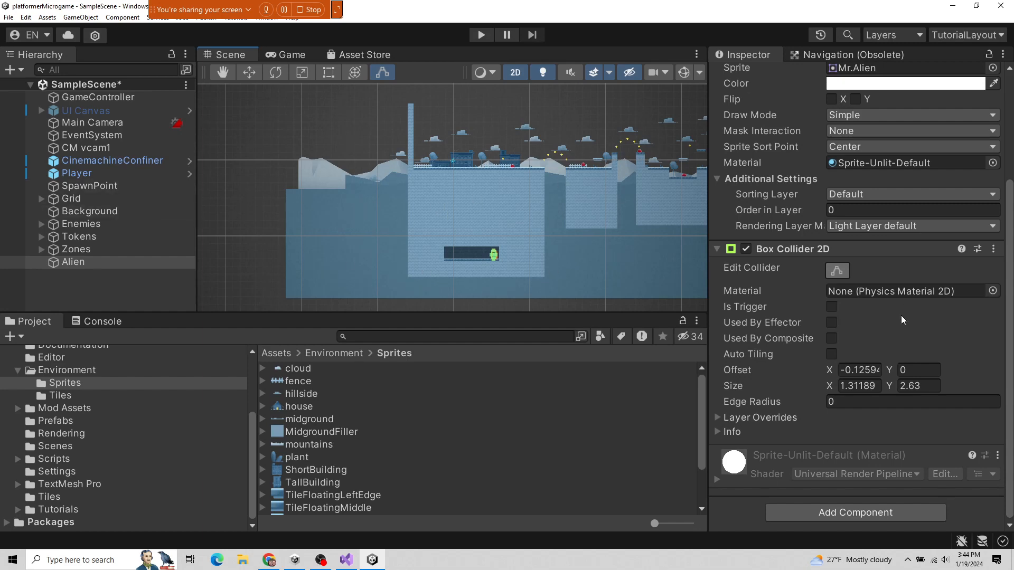
# - Show the Console, then switch briefly to Visual Studio and return to Unity
pyautogui.scroll(3, 797, 132)
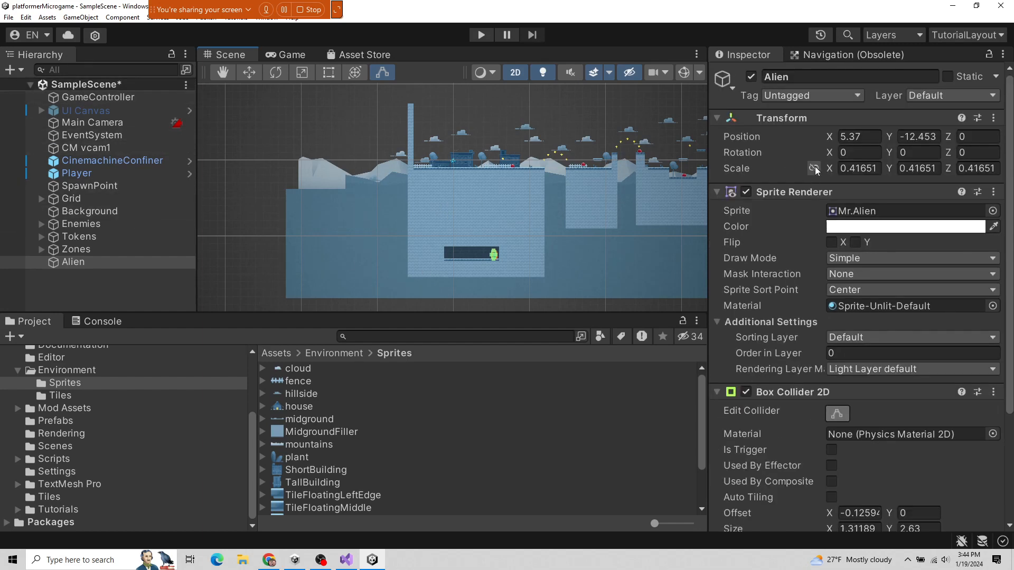
pyautogui.click(98, 322)
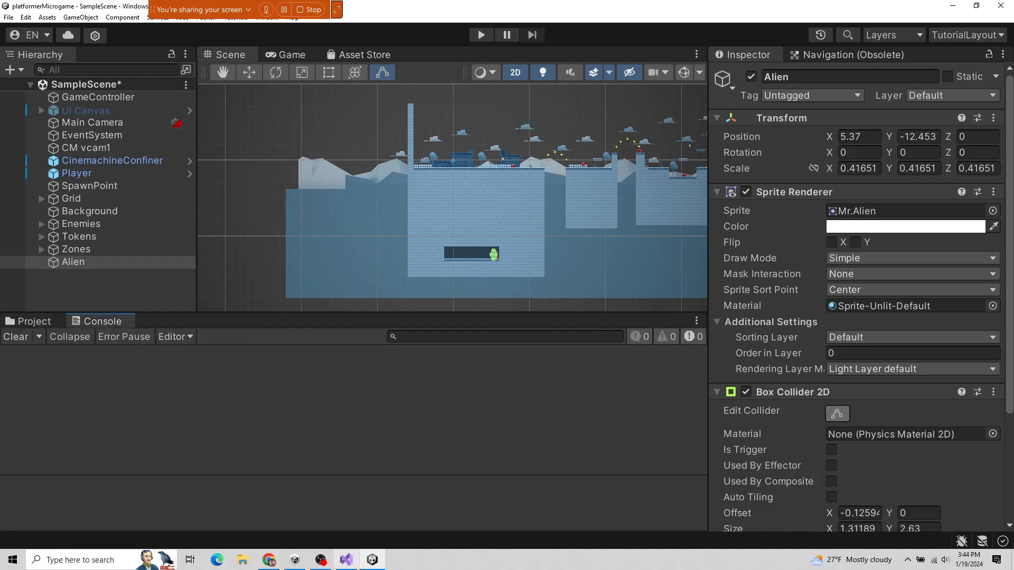
pyautogui.click(346, 560)
pyautogui.click(372, 561)
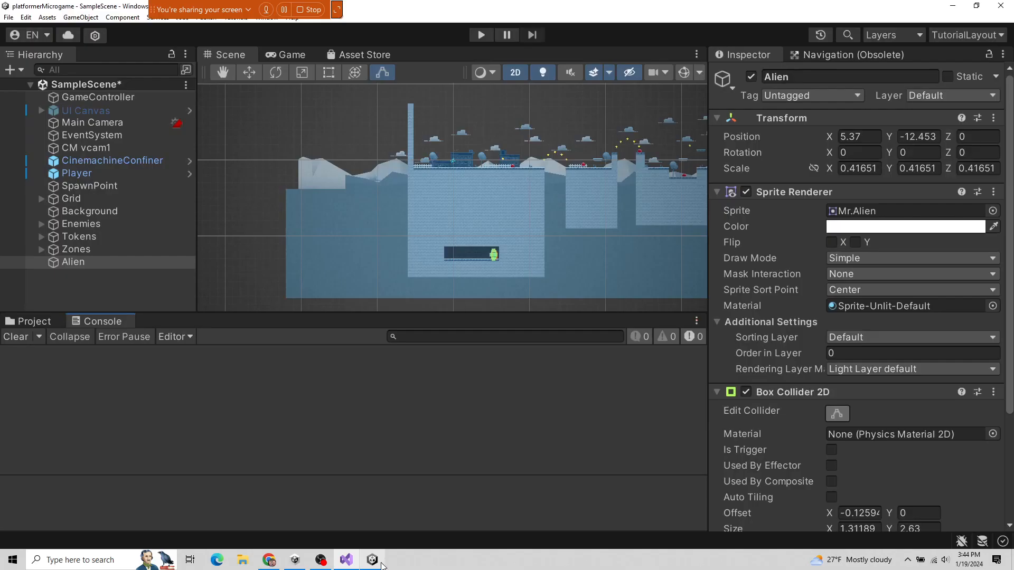